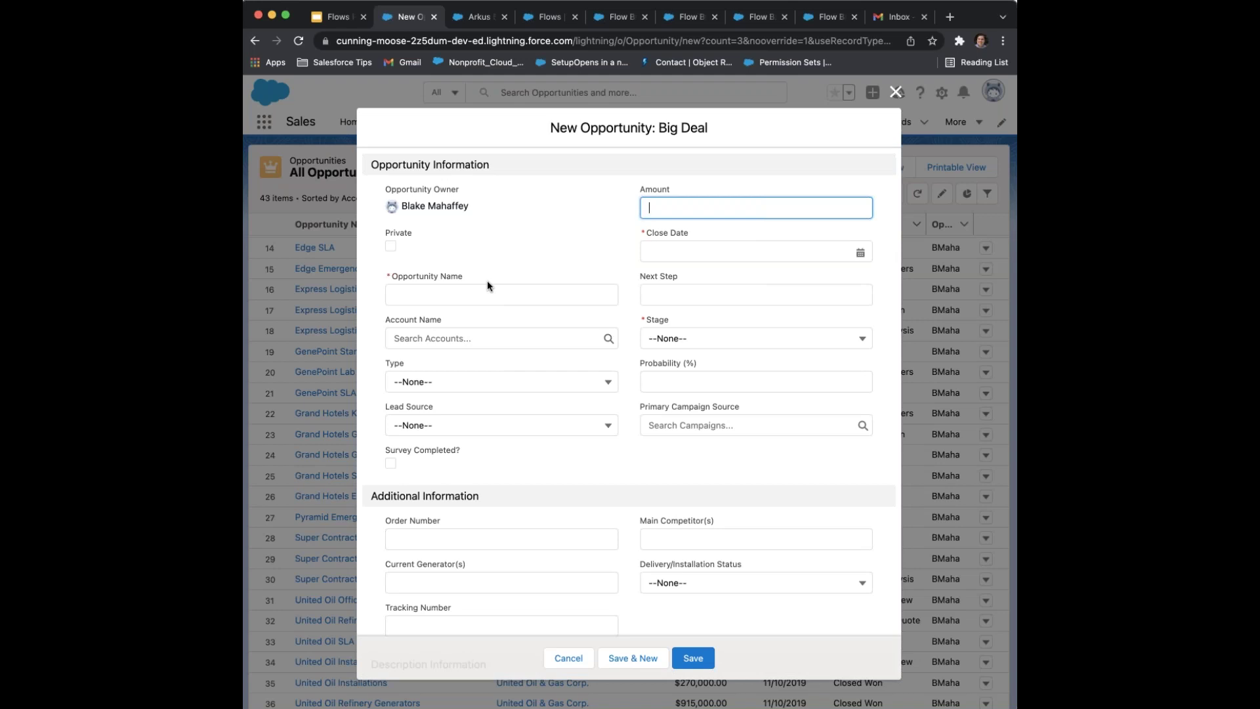
Enter "Demonstration Opportunity Name" as the name of the new Big Deal opportunity
click(483, 296)
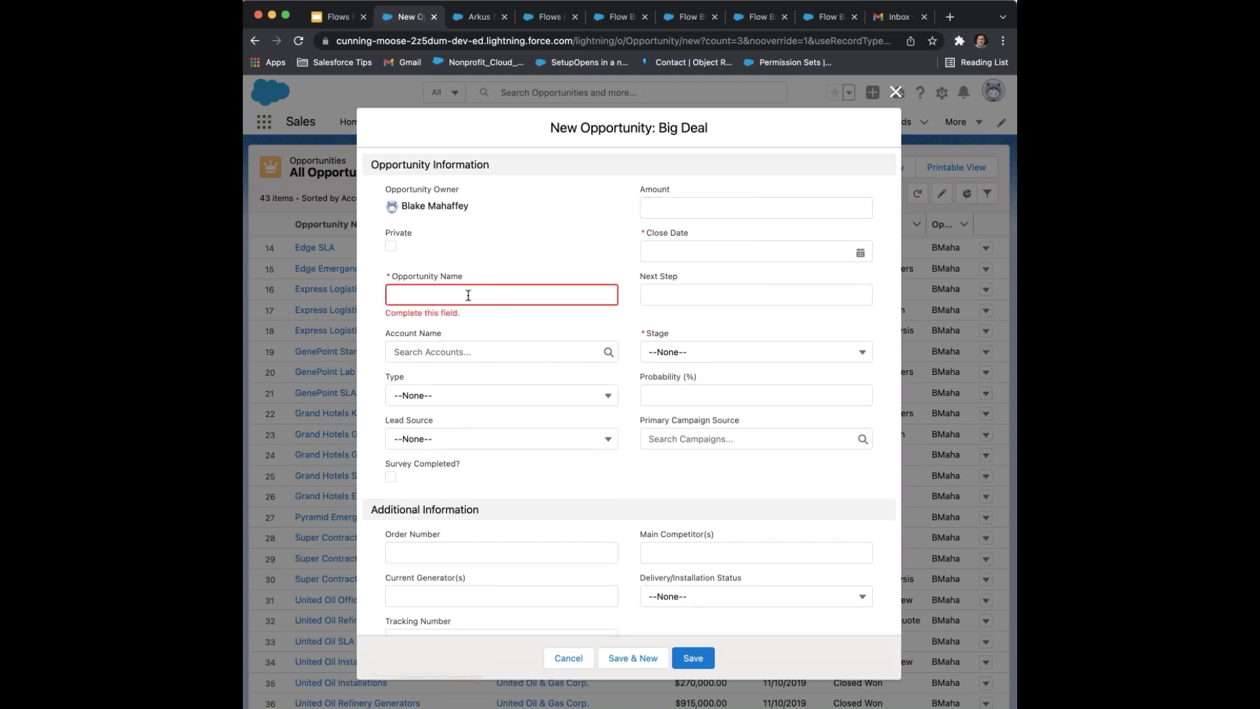
text(Demonstration Opportunity Name)
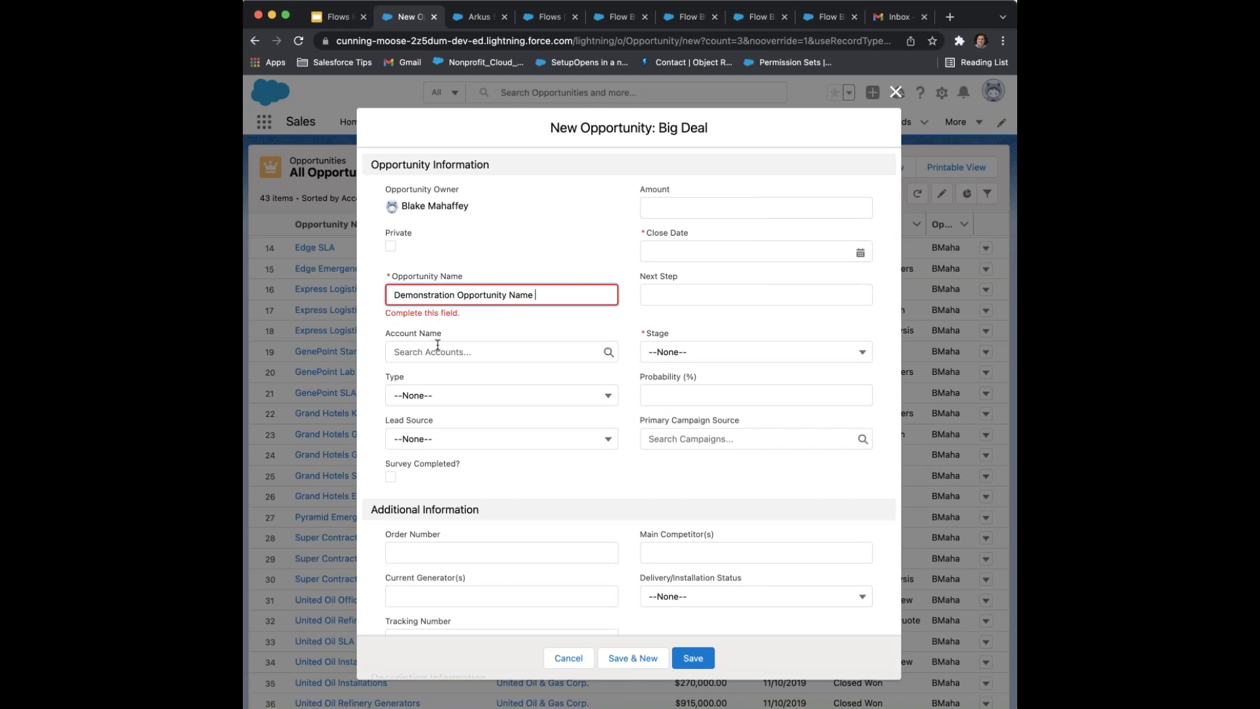
scroll(486, 321, down, 1)
scroll(492, 341, down, 1)
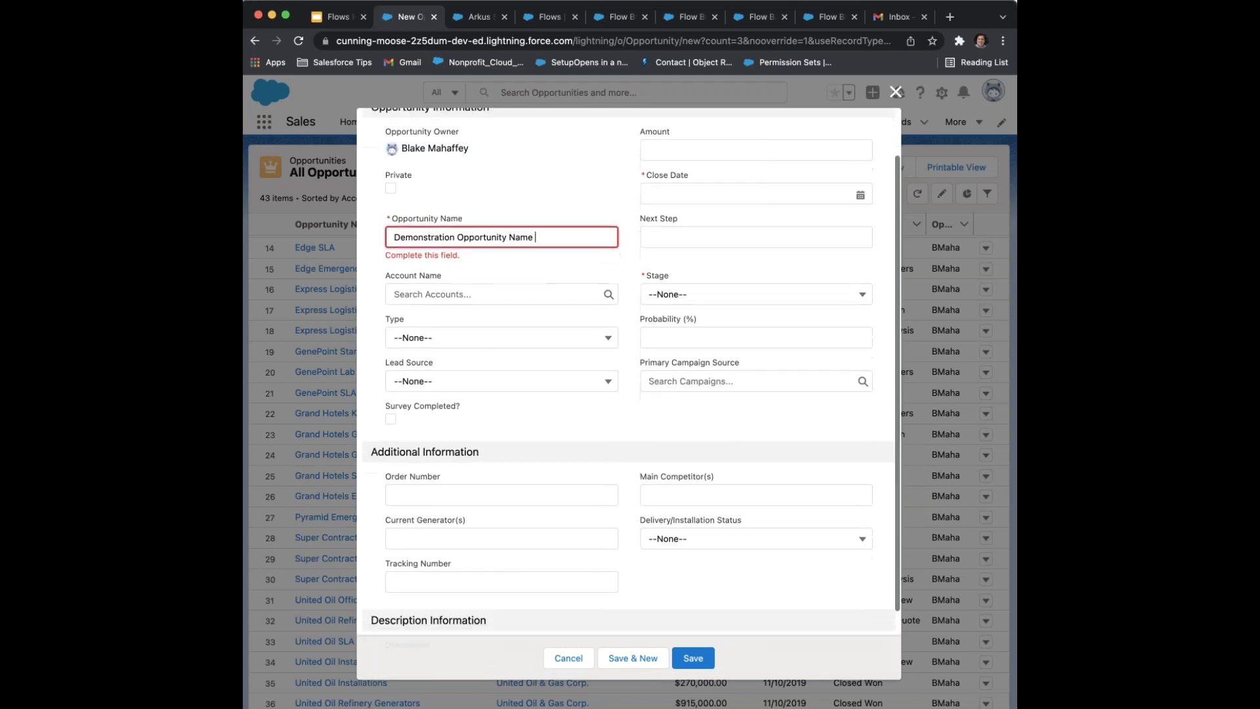
scroll(500, 311, up, 1)
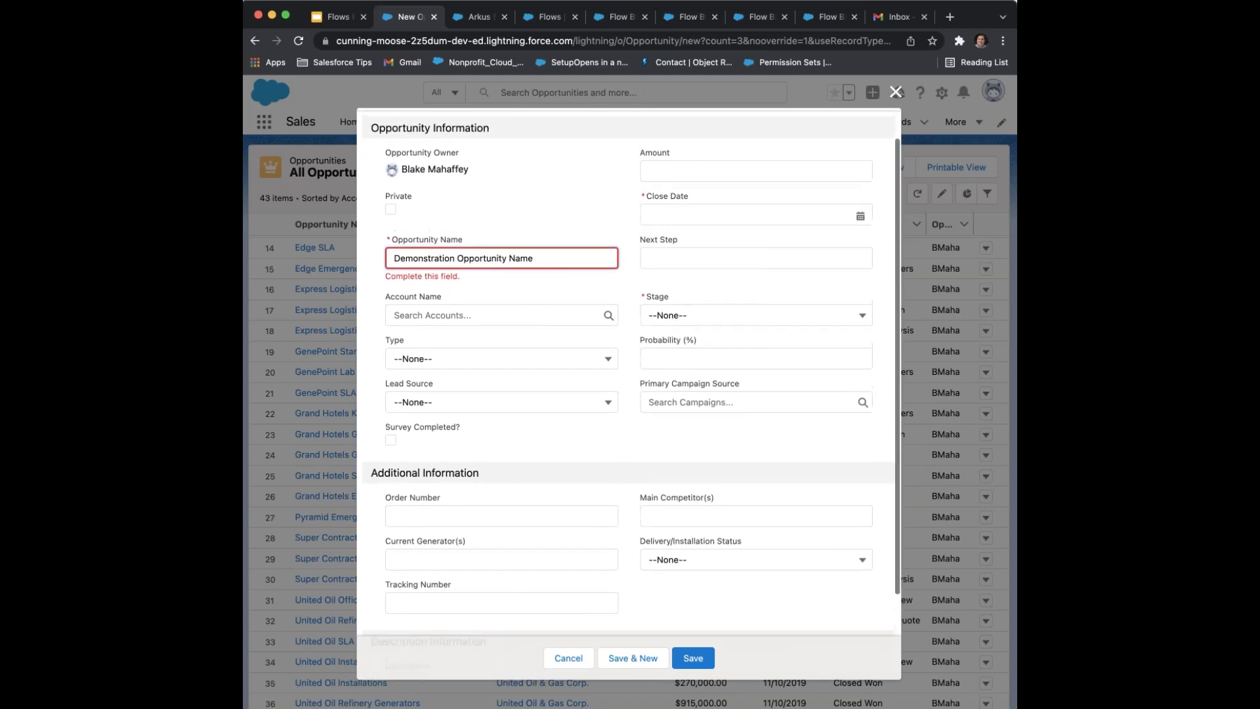
Set the opportunity's amount to $5,000.00 and its close date to 12/17/2021
click(700, 169)
text(6)
key(BackSpace)
text(50)
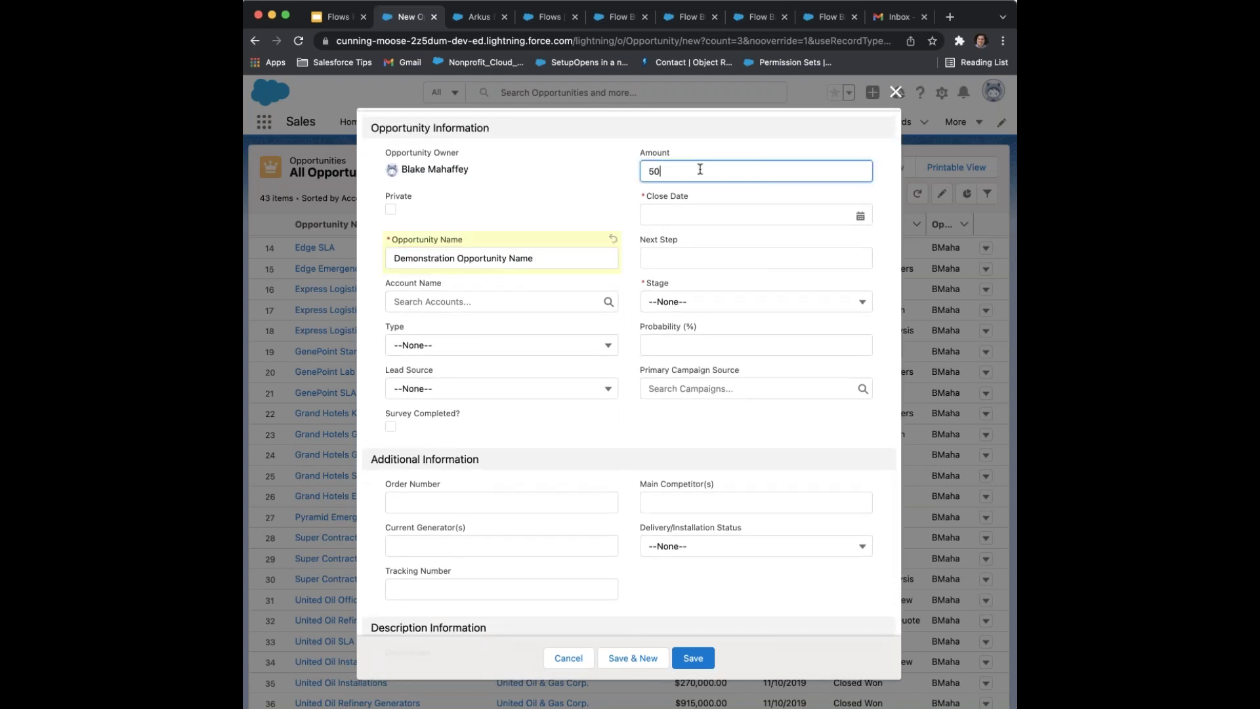
click(692, 208)
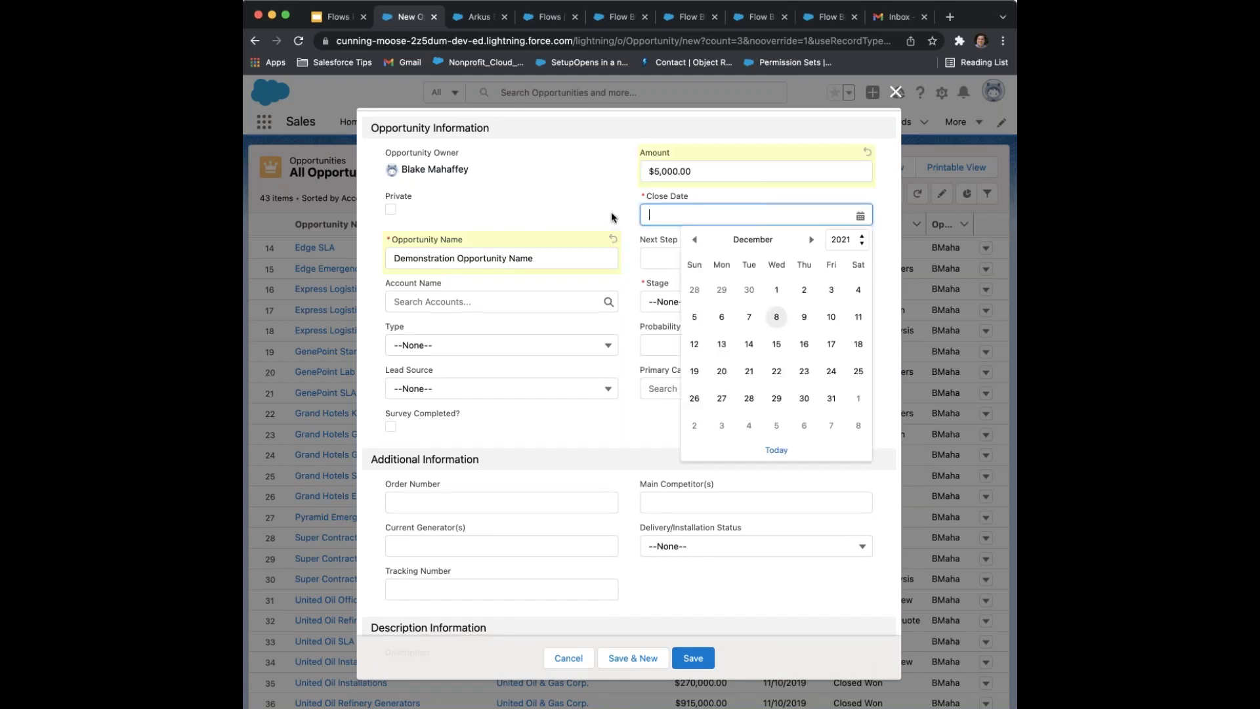
click(829, 346)
Assign the recent account Arkus to the new opportunity
click(487, 299)
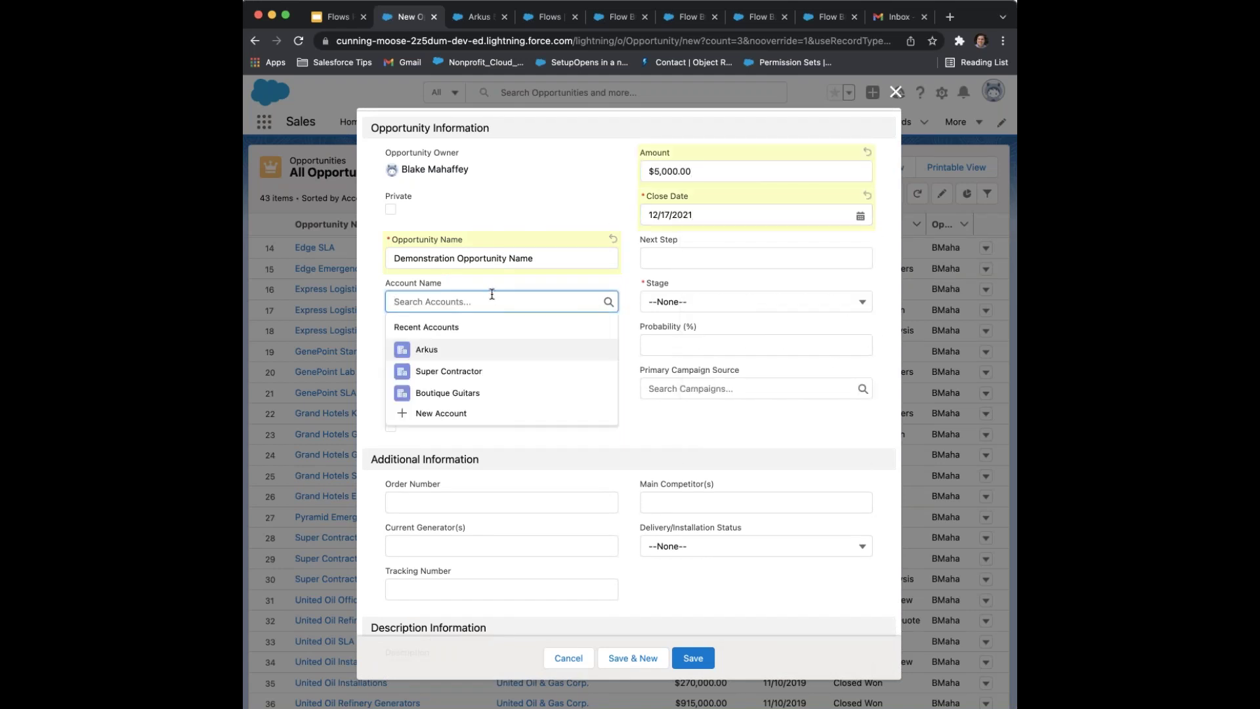
click(434, 351)
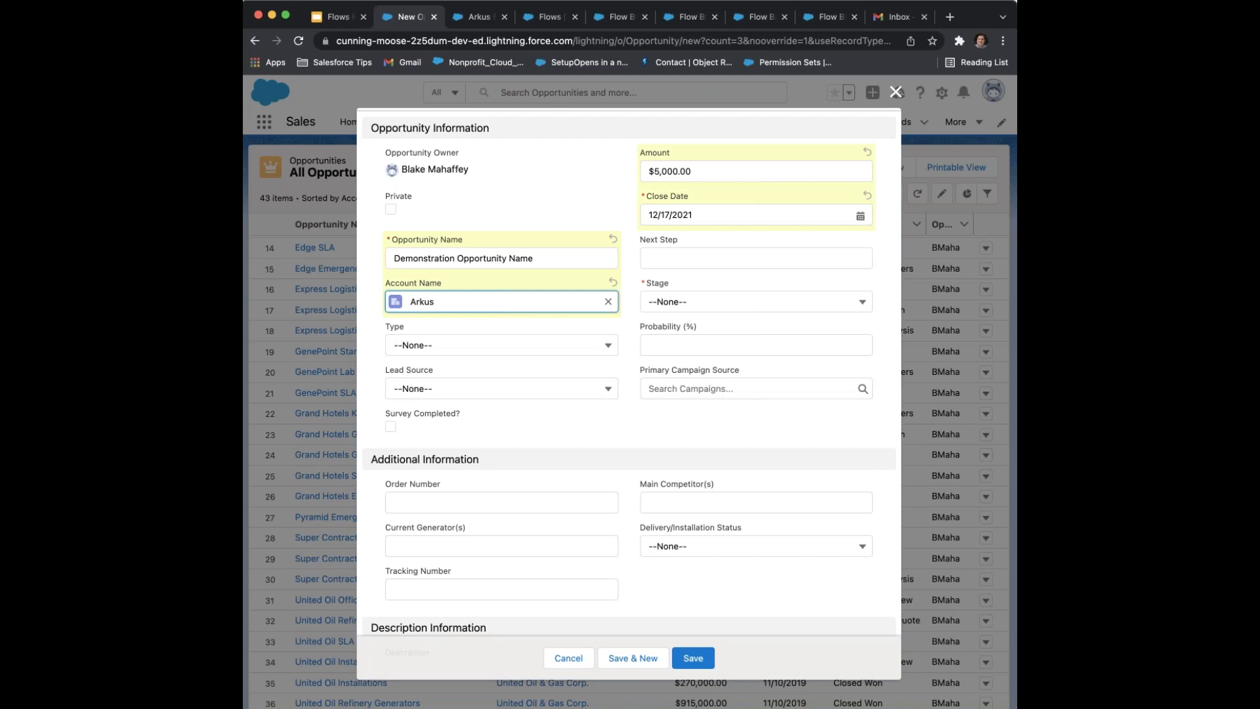
scroll(588, 361, down, 2)
scroll(588, 361, up, 1)
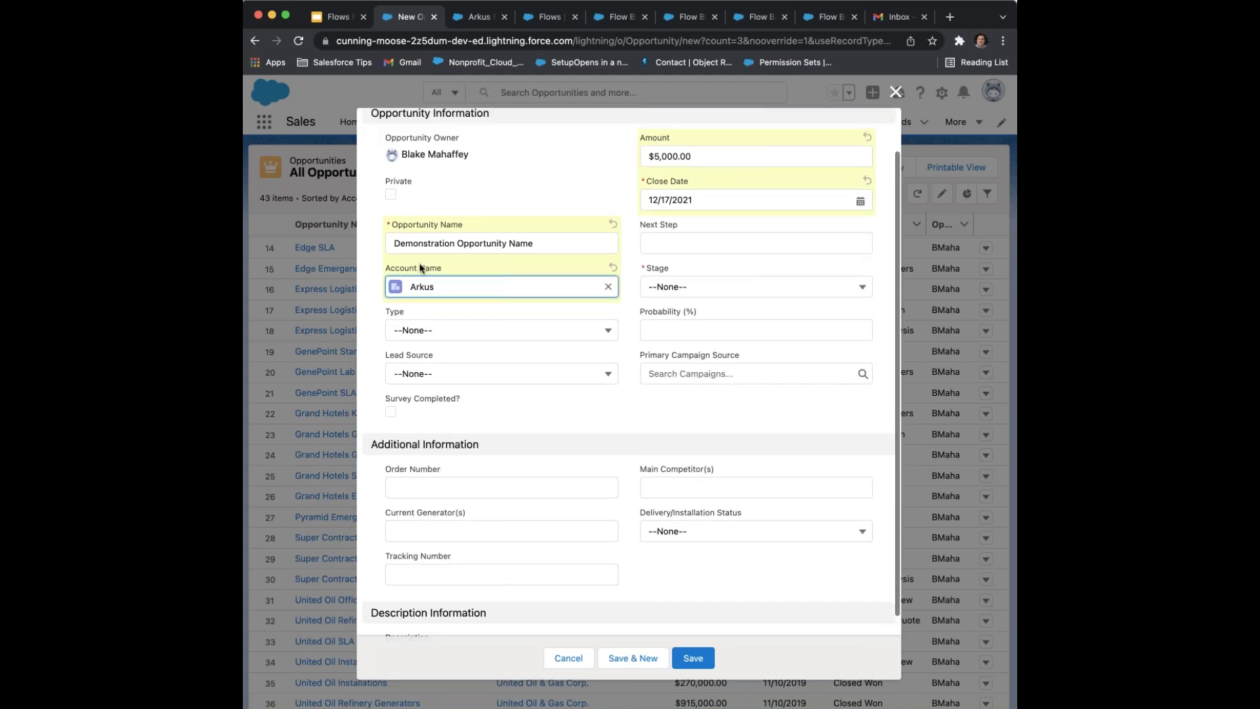
drag(402, 255, 557, 251)
key(Right)
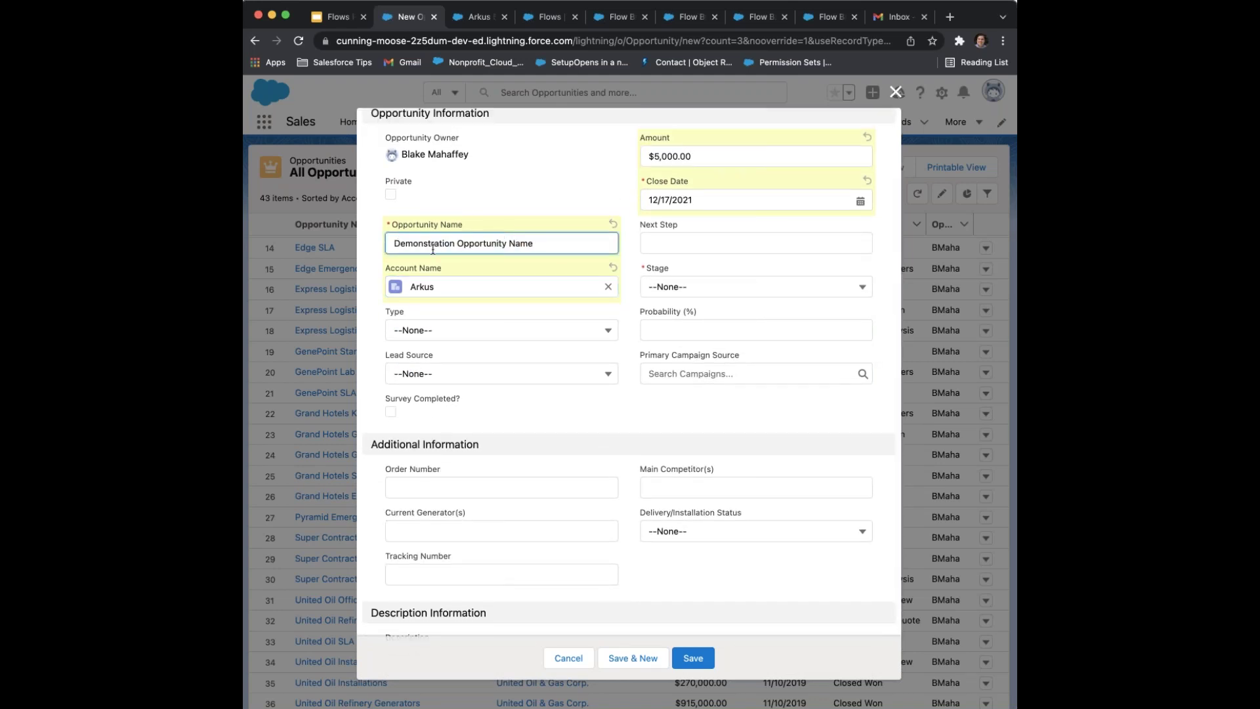
Set the opportunity's stage to Perception Analysis and save the record
click(693, 658)
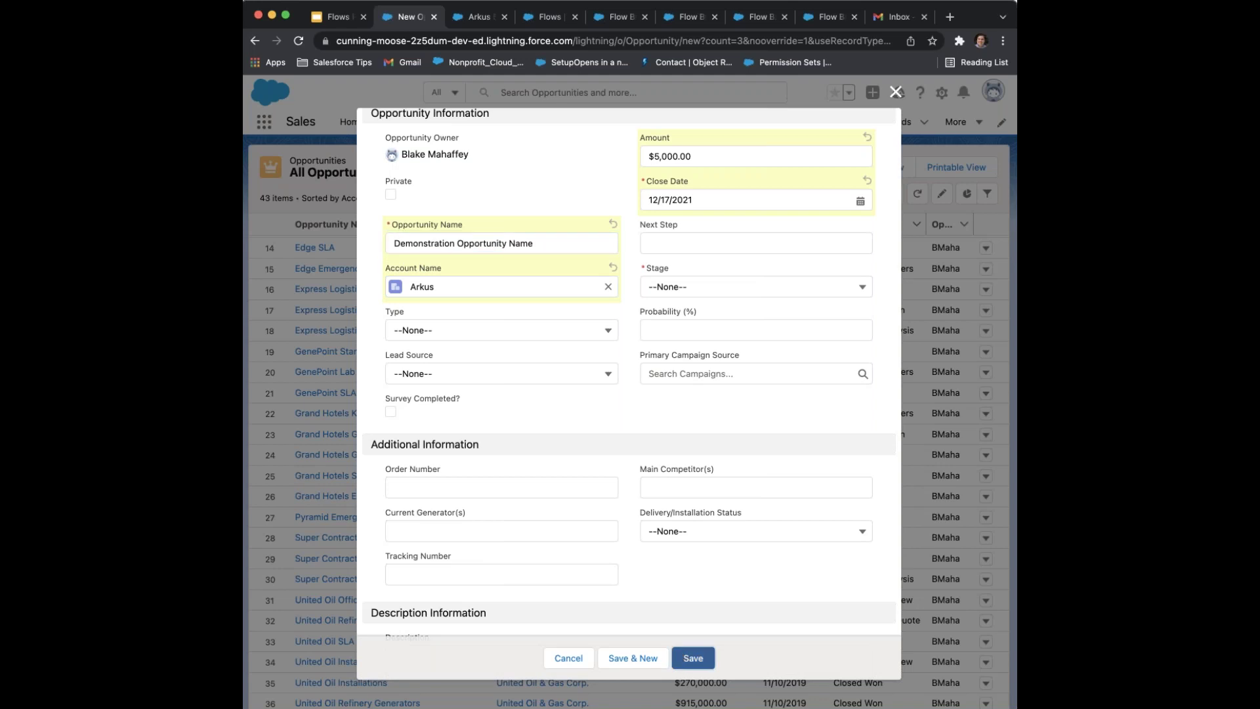
click(751, 287)
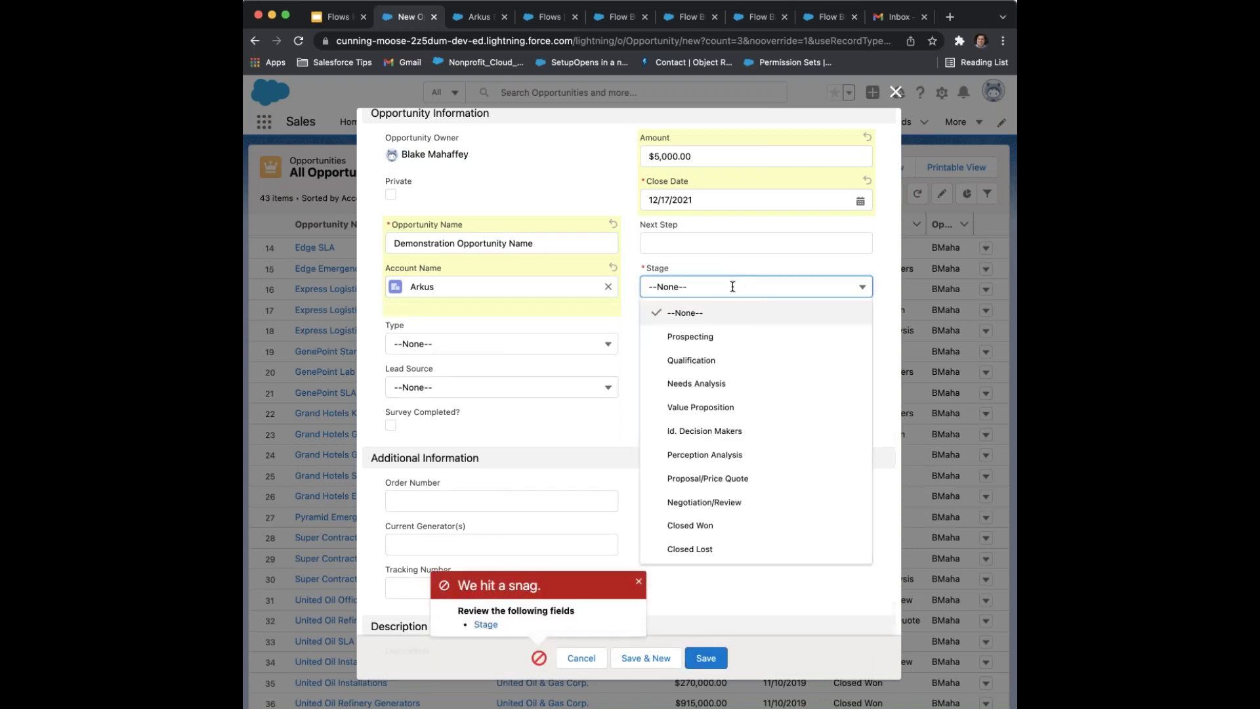
click(725, 455)
click(704, 657)
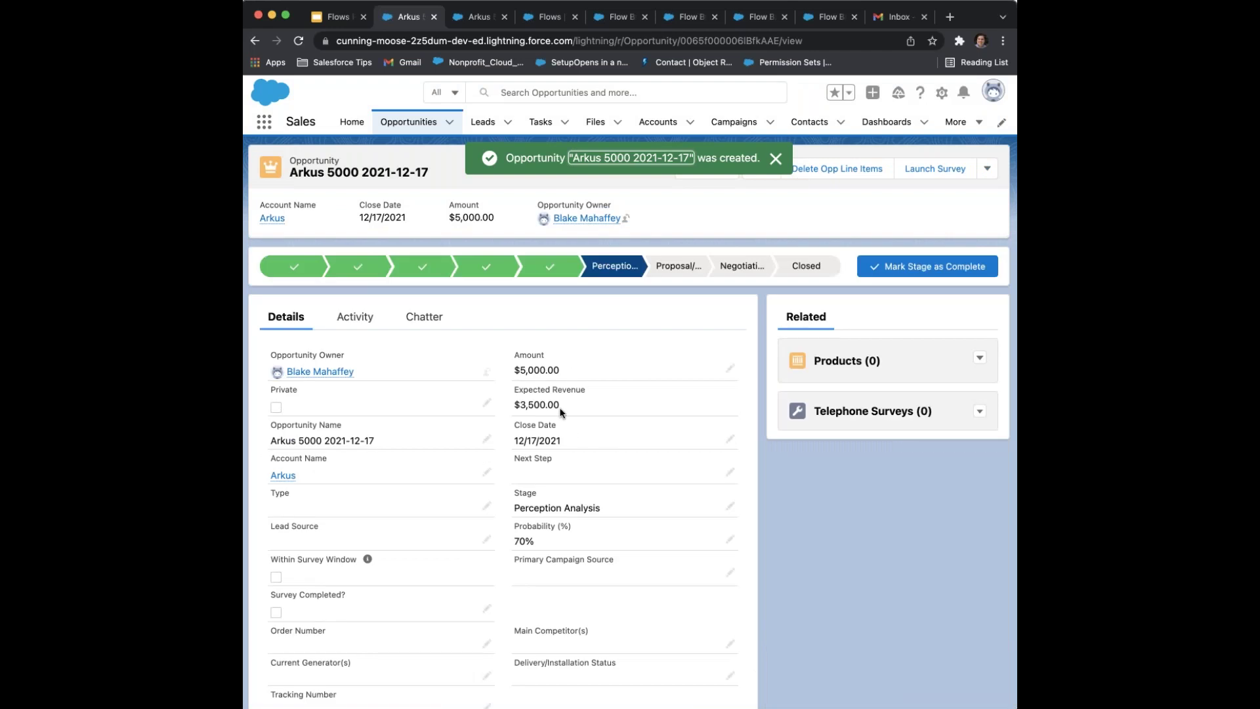
Examine the saved opportunity's name and compare it with the account name, amount and close date in the details
scroll(559, 412, down, 2)
scroll(378, 392, down, 1)
drag(376, 389, 276, 384)
click(276, 383)
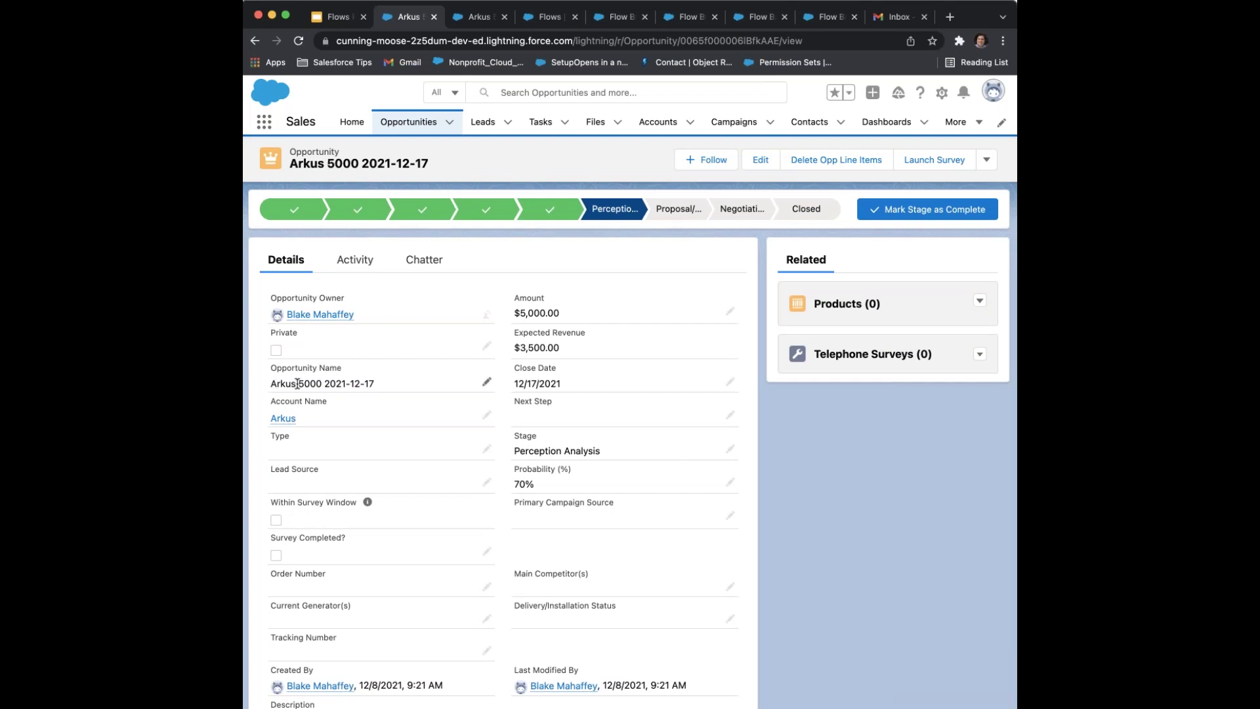
scroll(282, 379, down, 1)
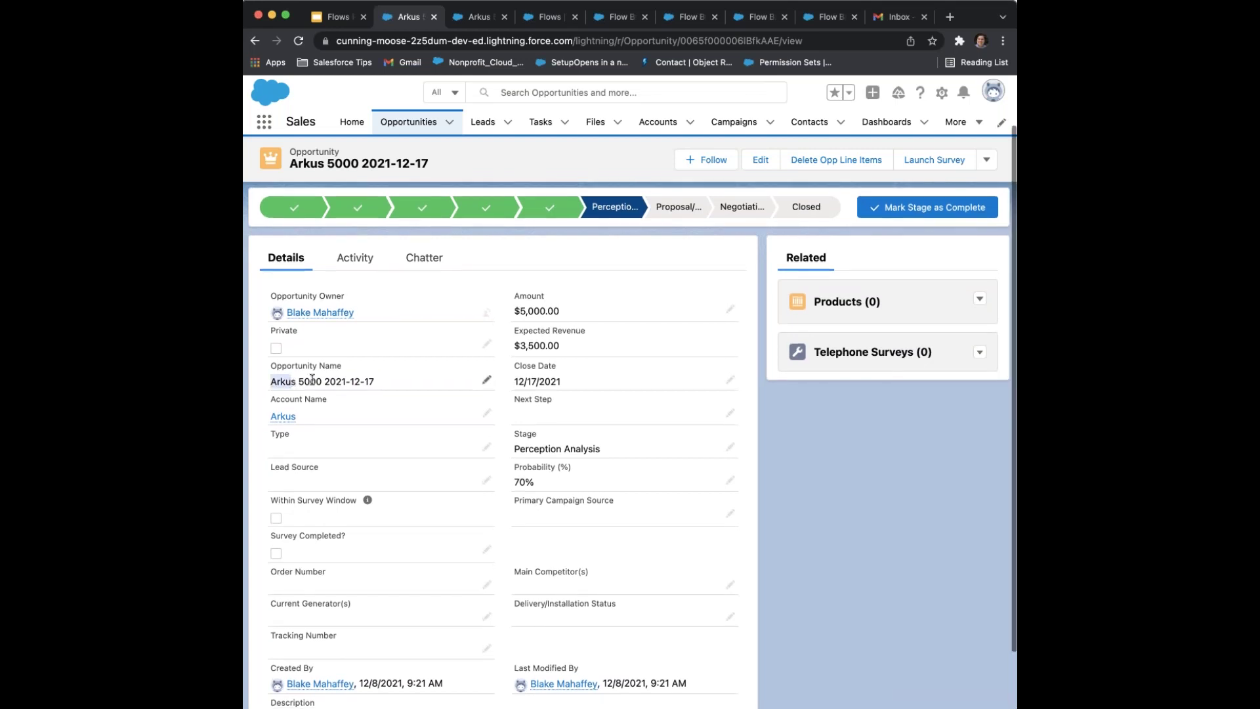
drag(514, 310, 545, 310)
scroll(545, 310, up, 1)
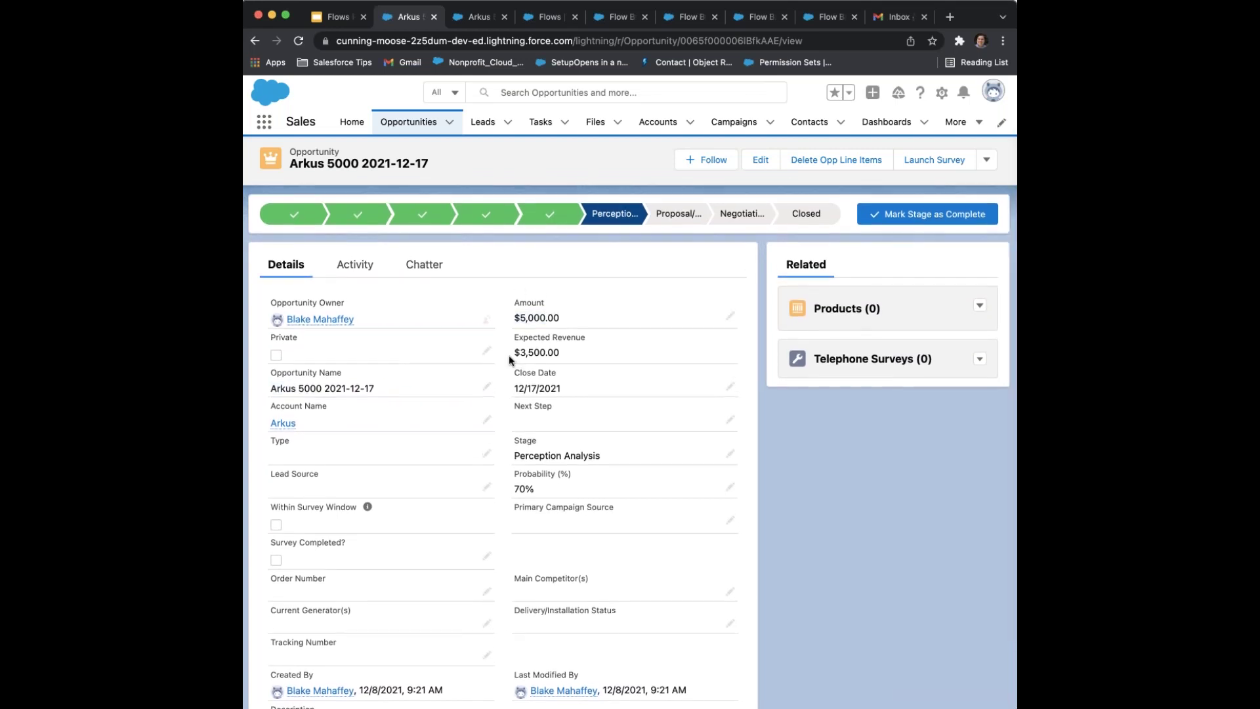
scroll(509, 379, down, 1)
click(509, 379)
scroll(509, 381, up, 1)
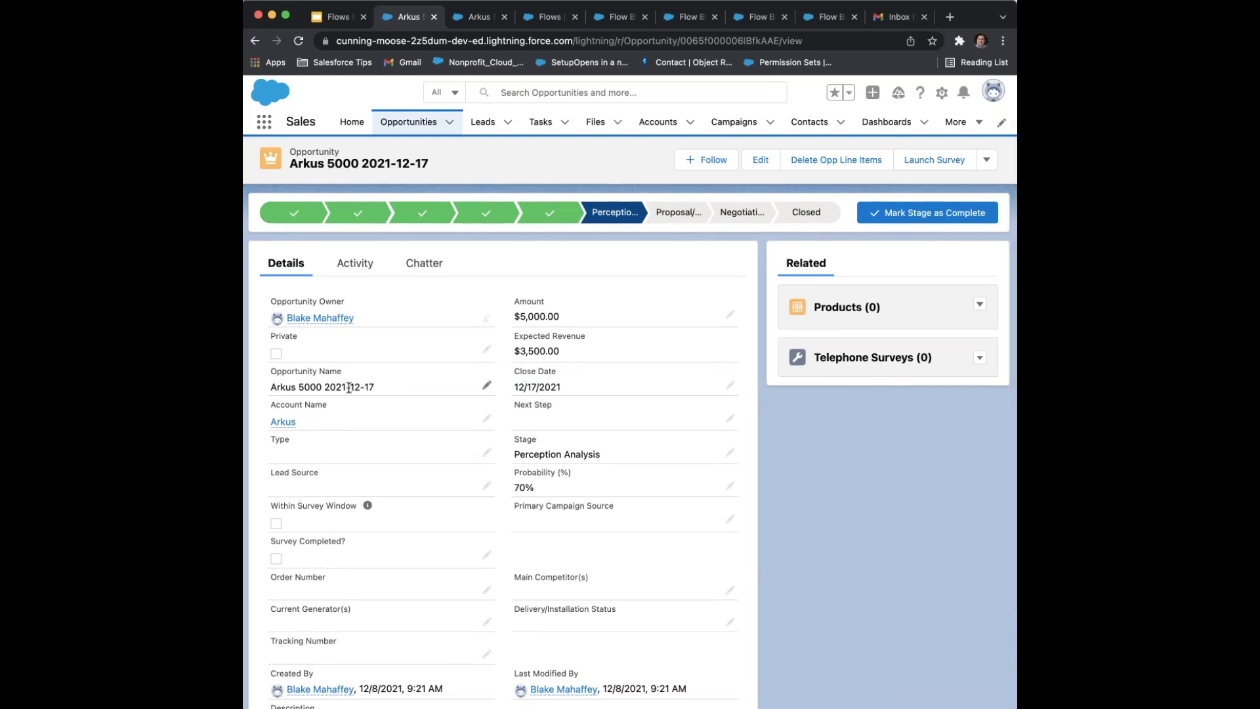
scroll(386, 374, down, 1)
scroll(501, 334, up, 2)
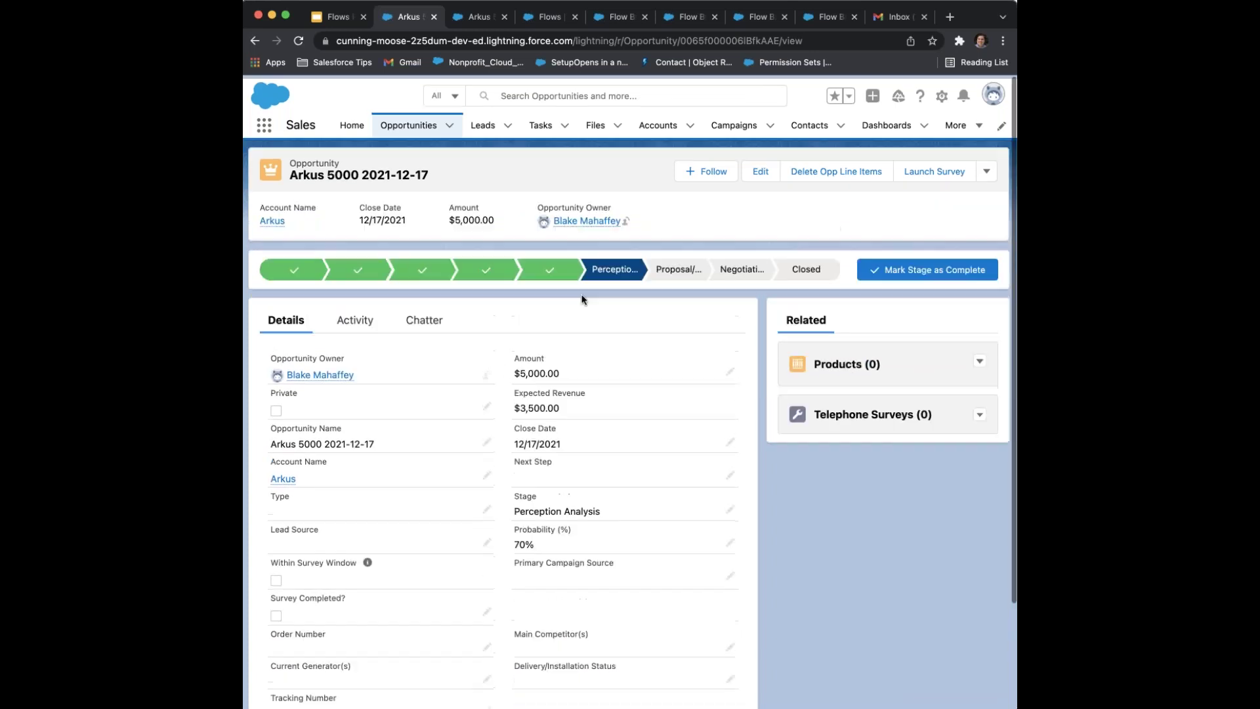
Start adding products to the opportunity, with only GenWatt Diesel 1000kW selected, and proceed to editing its line details
click(980, 359)
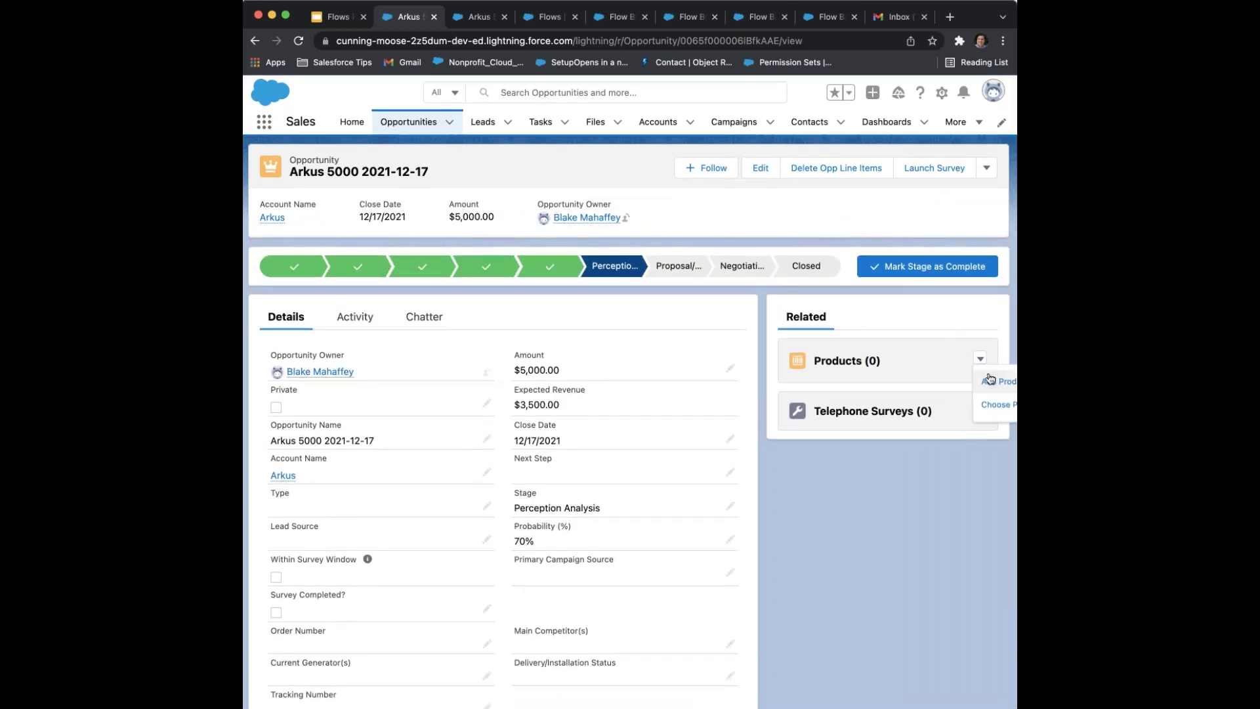
click(990, 379)
click(311, 237)
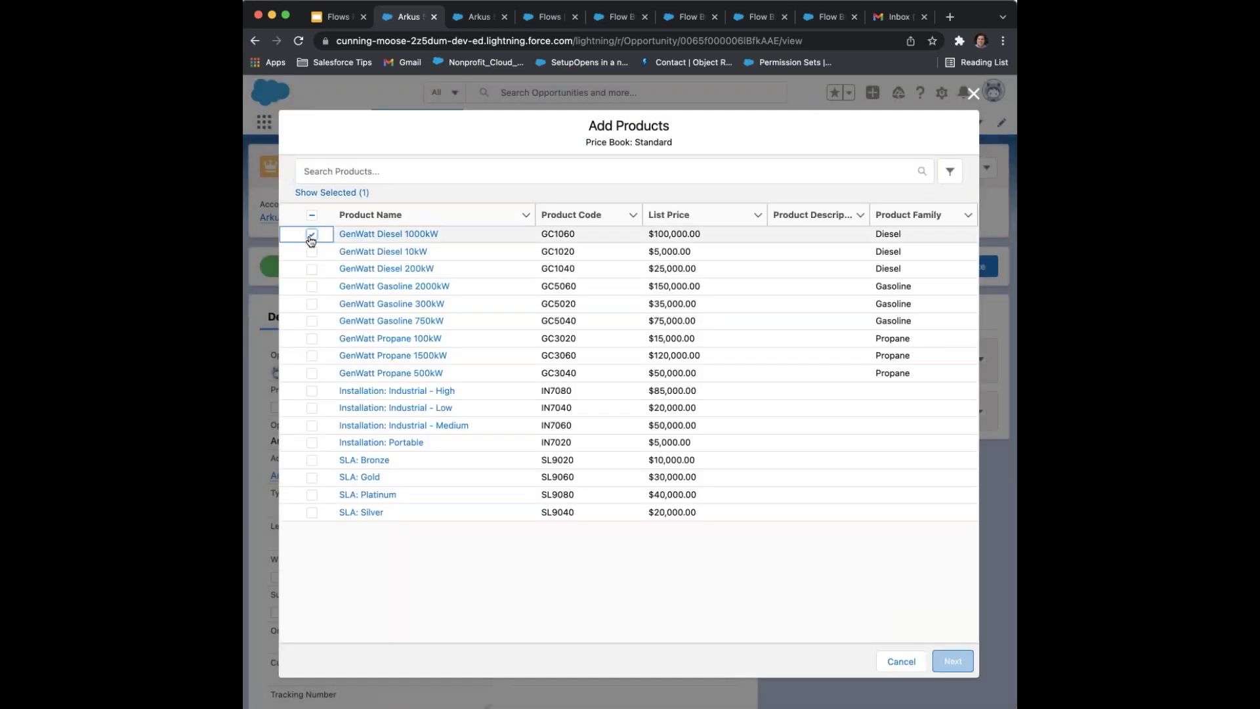
click(312, 252)
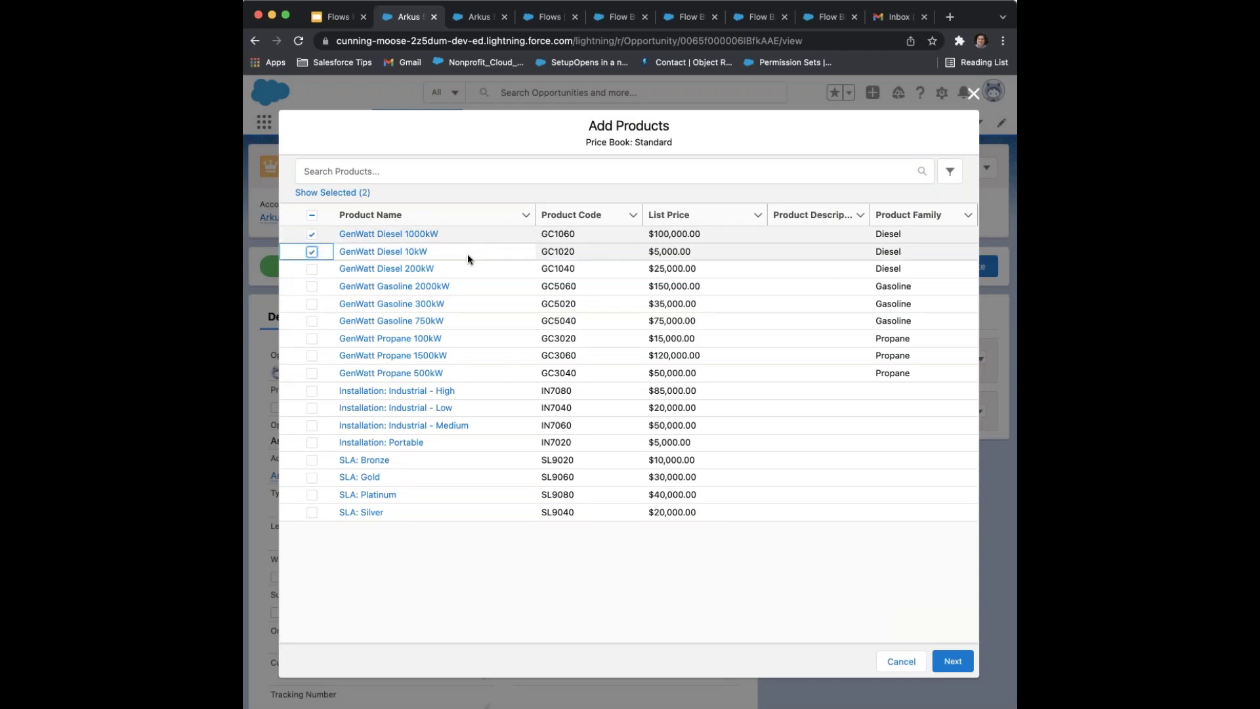
click(313, 253)
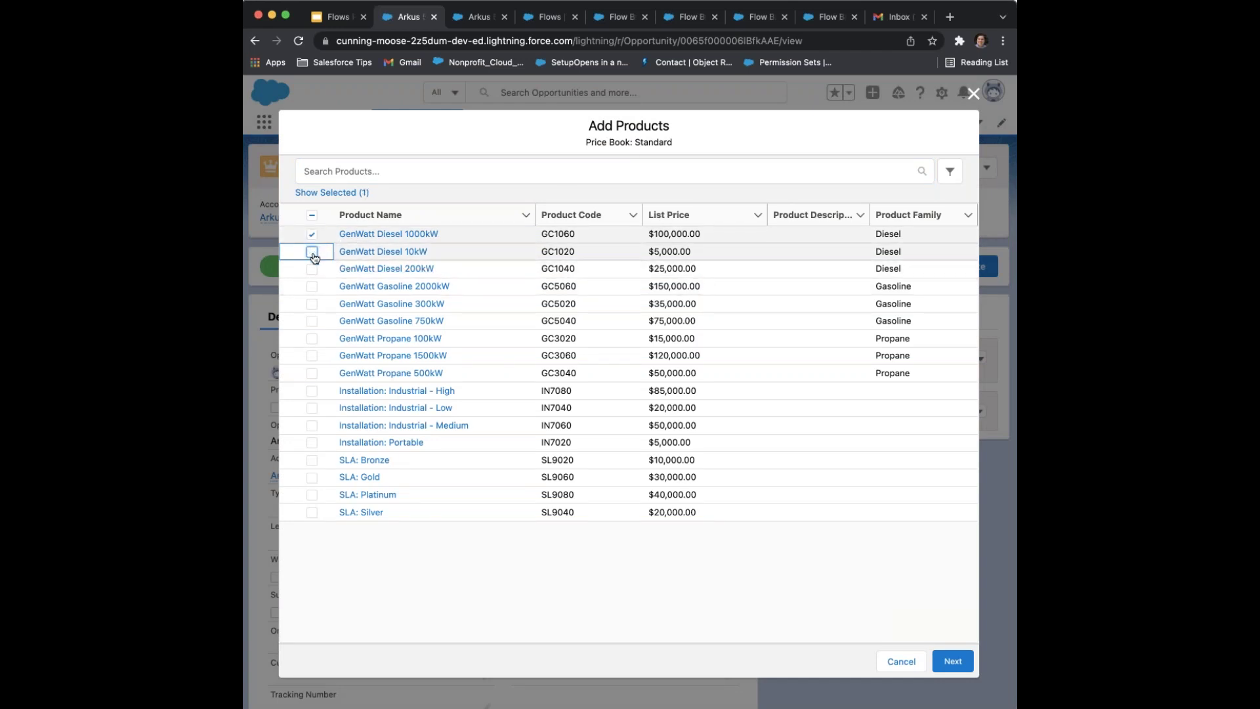
click(953, 661)
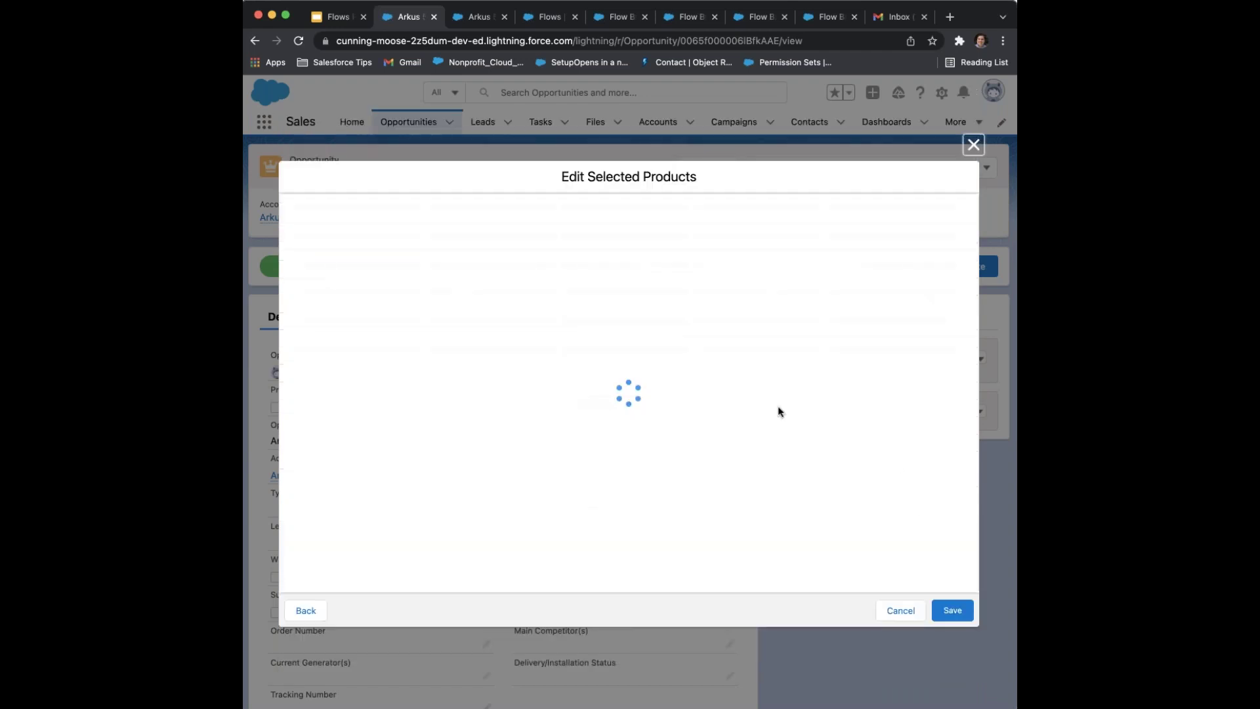
Save the GenWatt Diesel 1000kW line with quantity 1 and date 12/8/2021, and open the opportunity's full product list
click(551, 225)
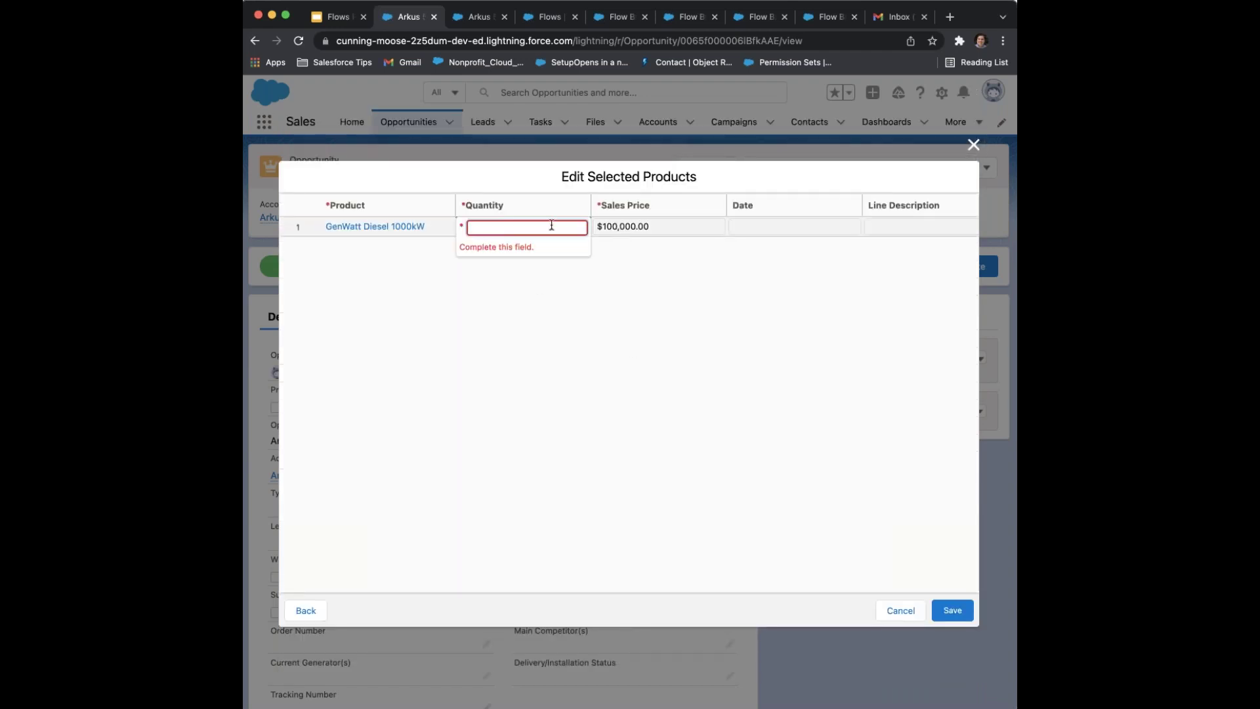
text(1)
click(771, 277)
click(787, 233)
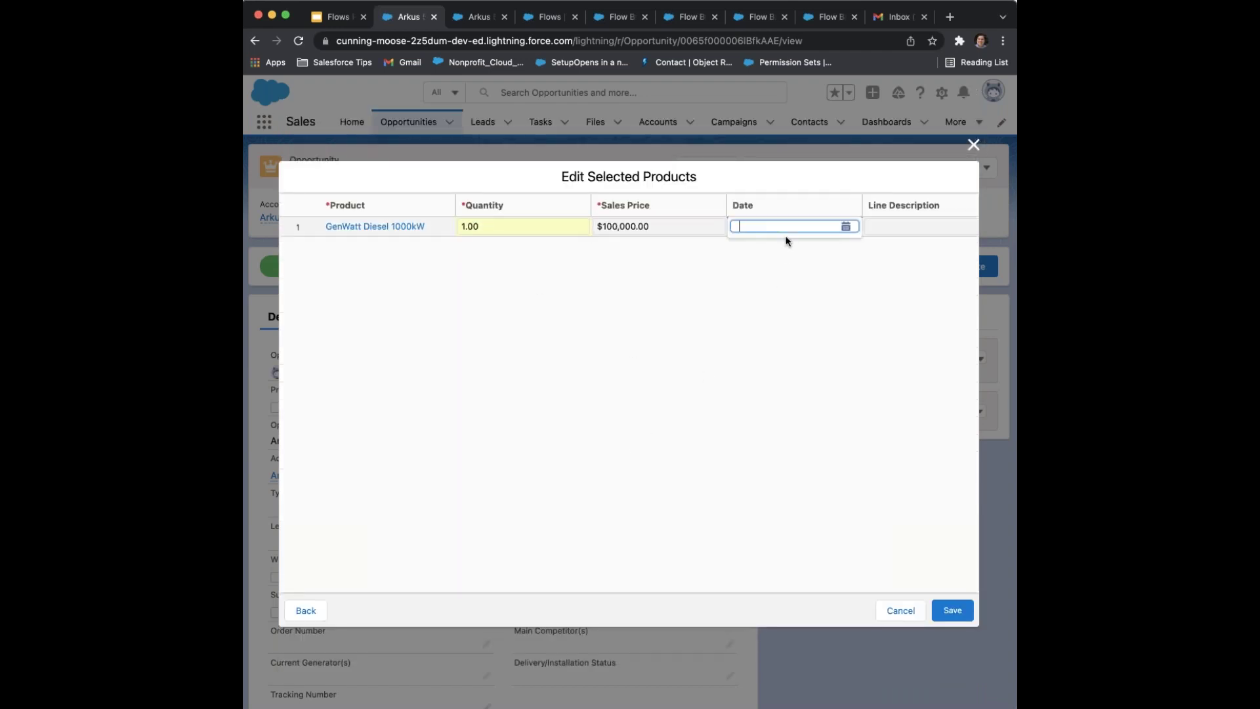
click(846, 226)
click(827, 321)
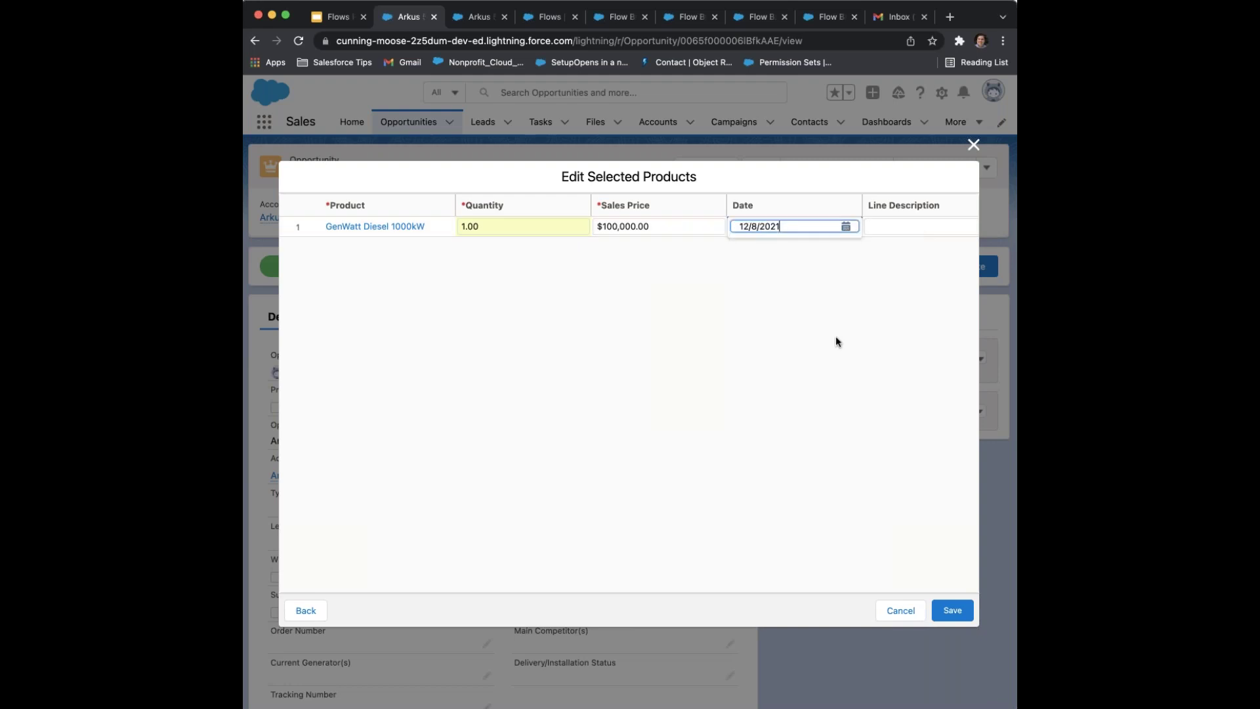
click(952, 610)
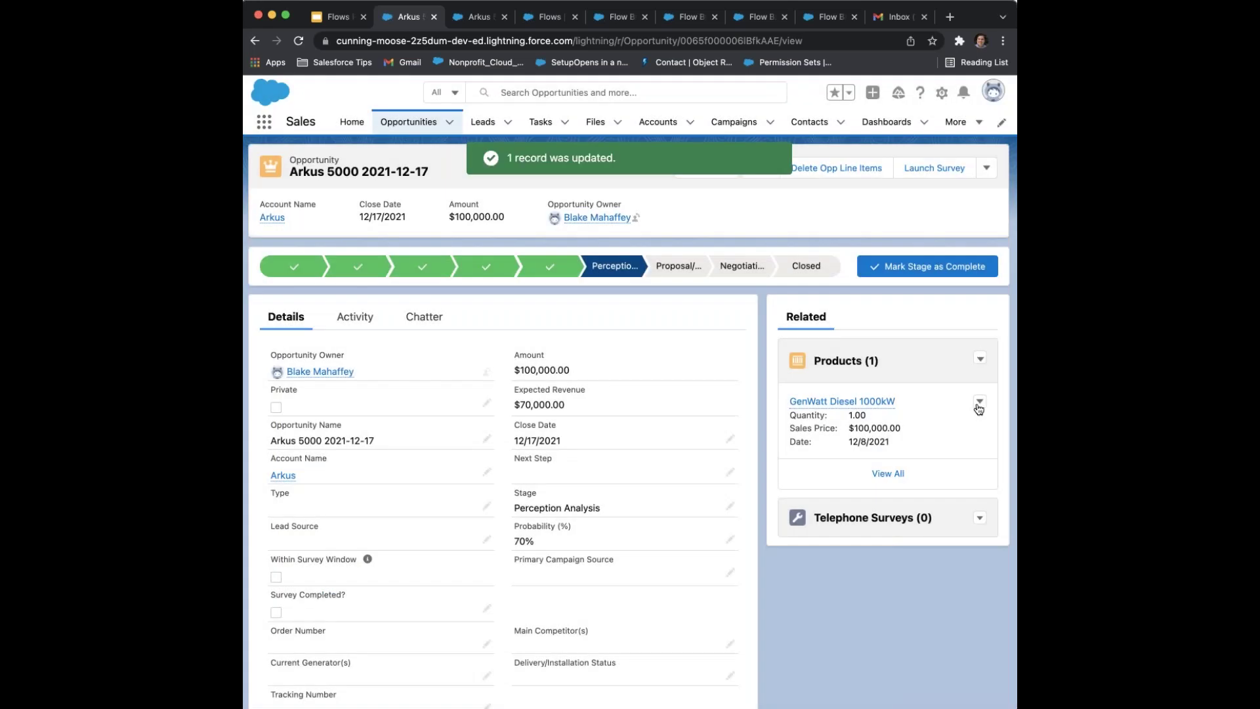
click(900, 474)
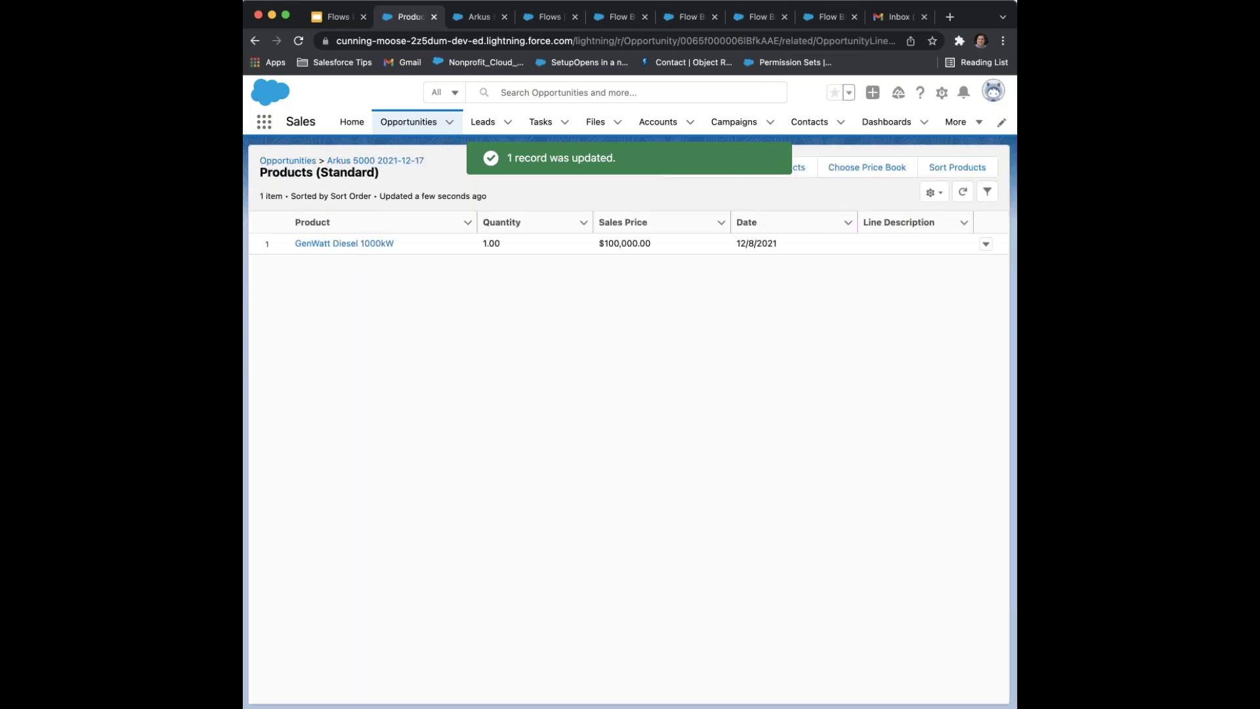
click(698, 167)
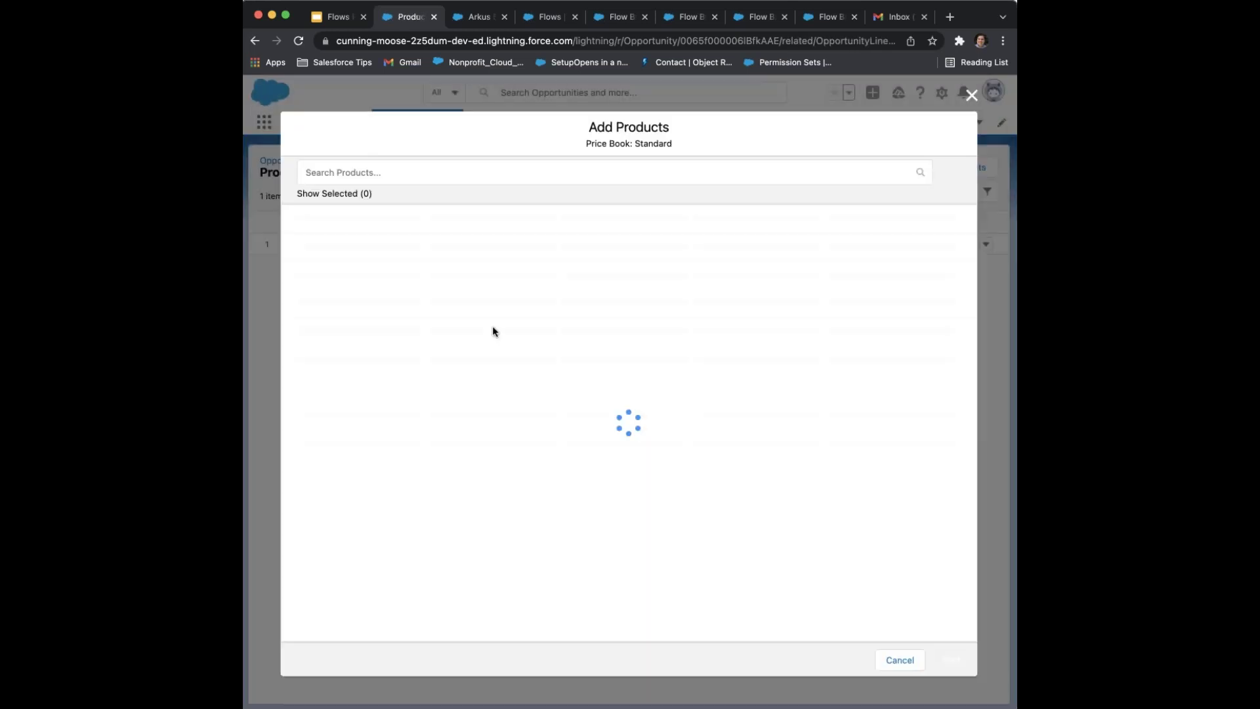
click(321, 270)
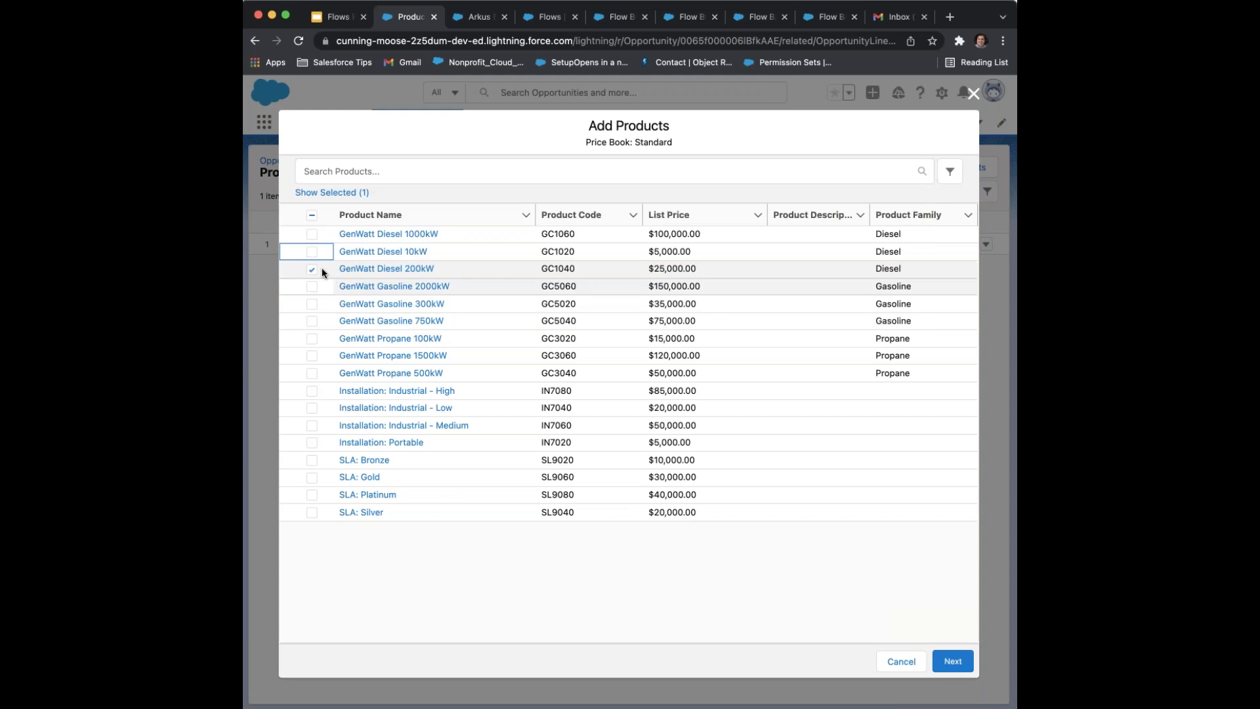
click(953, 661)
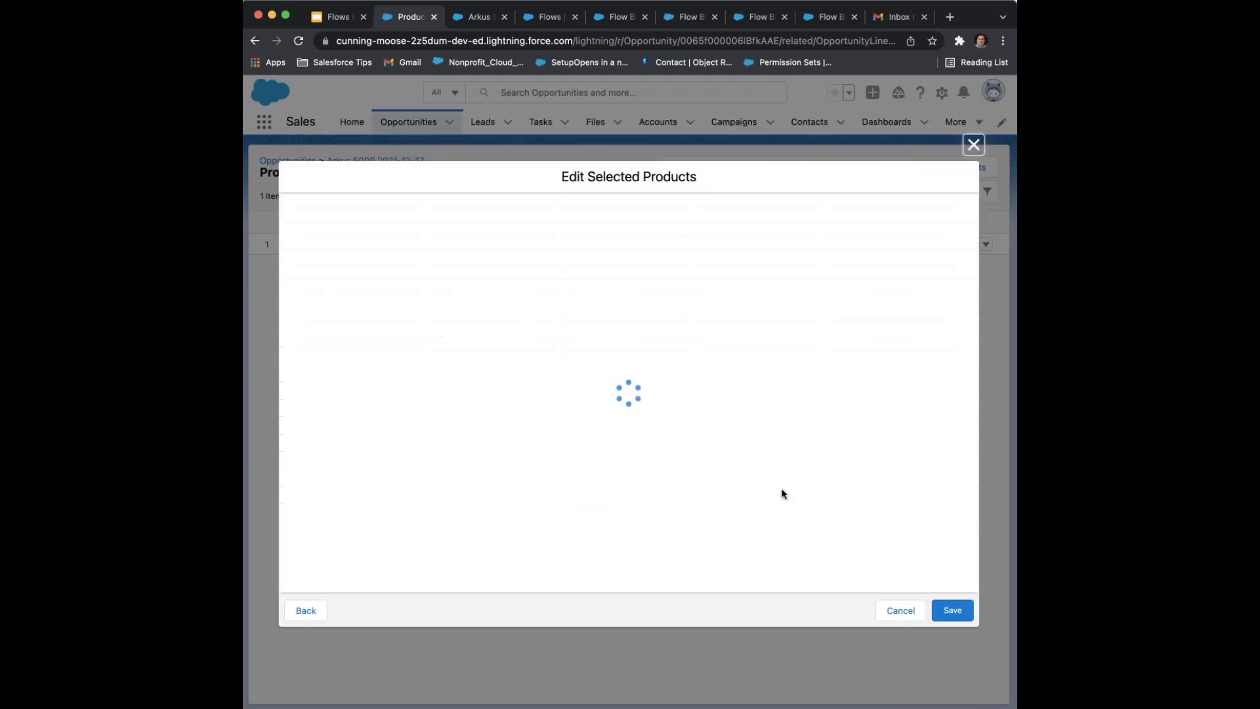
double_click(524, 231)
key(Escape)
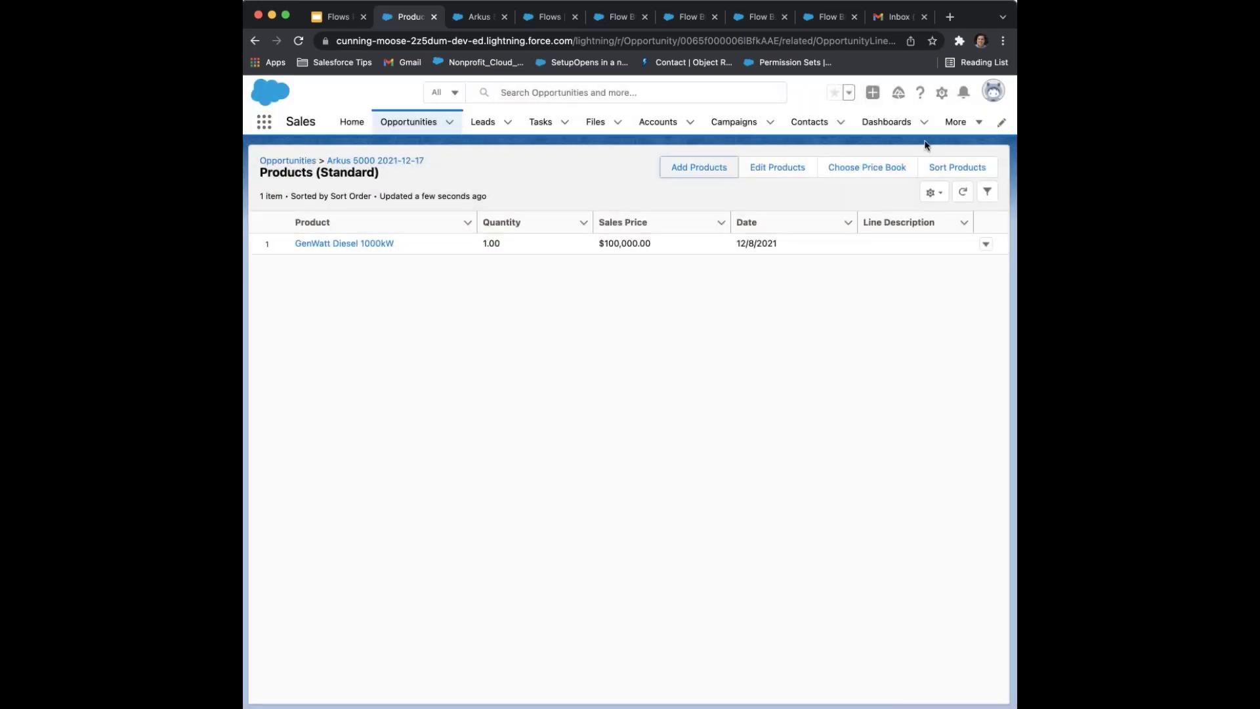
Choose GenWatt Diesel 1000kW and GenWatt Diesel 10kW as additional products and proceed to editing their line details
click(709, 170)
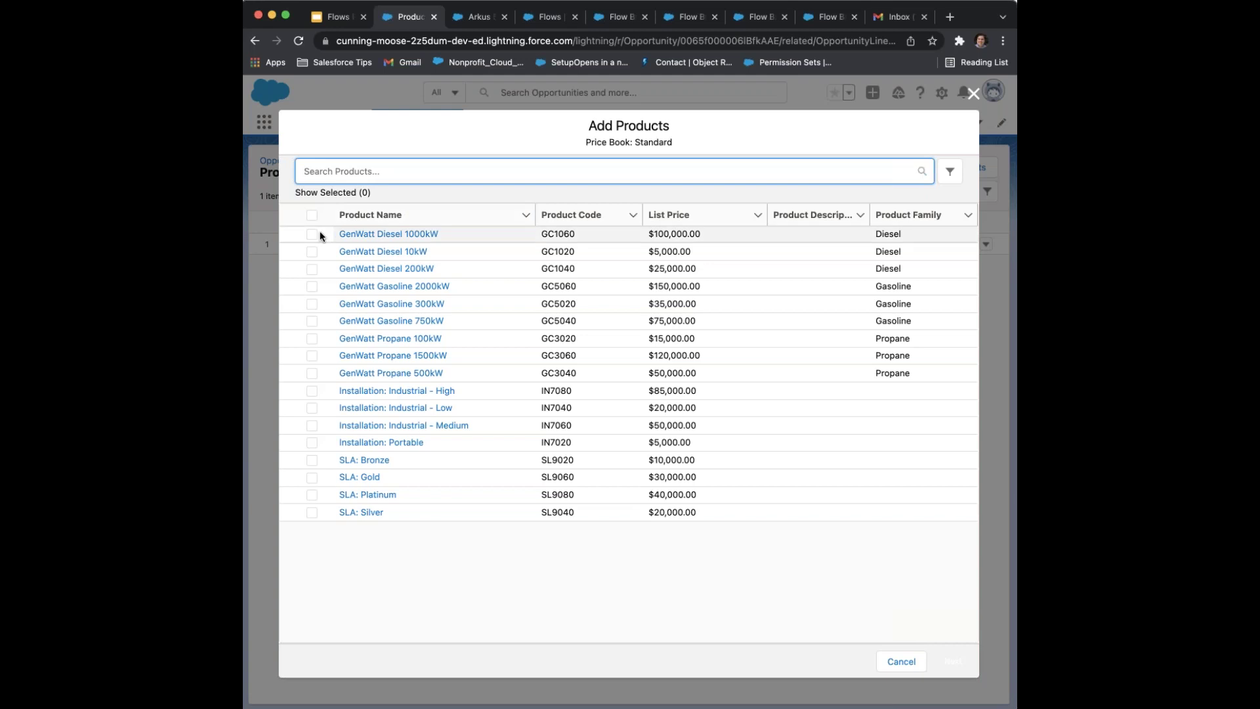
click(312, 234)
click(312, 252)
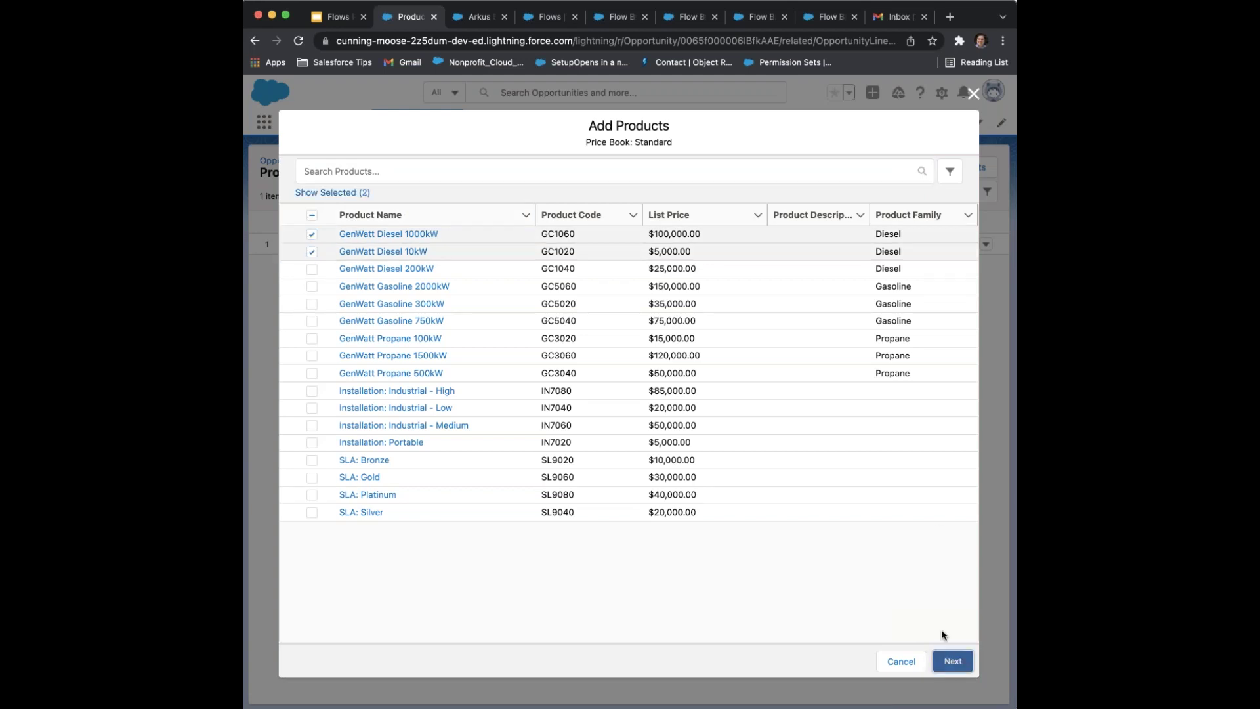
click(952, 661)
Set the quantity of both selected products to 1 and save the new product lines
click(571, 226)
text(1)
click(595, 307)
click(576, 247)
text(1)
click(573, 337)
click(953, 610)
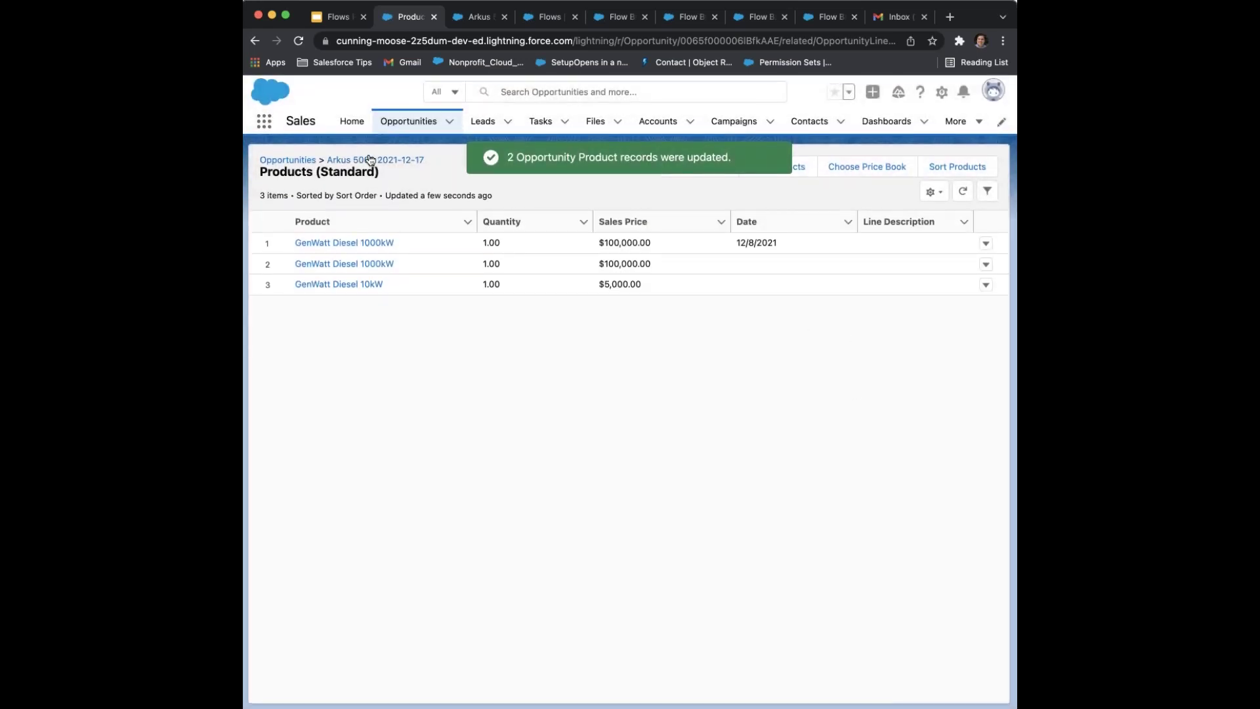
Return to the opportunity record and delete its GenWatt Diesel 1000kW product line dated 12/8/2021
click(369, 160)
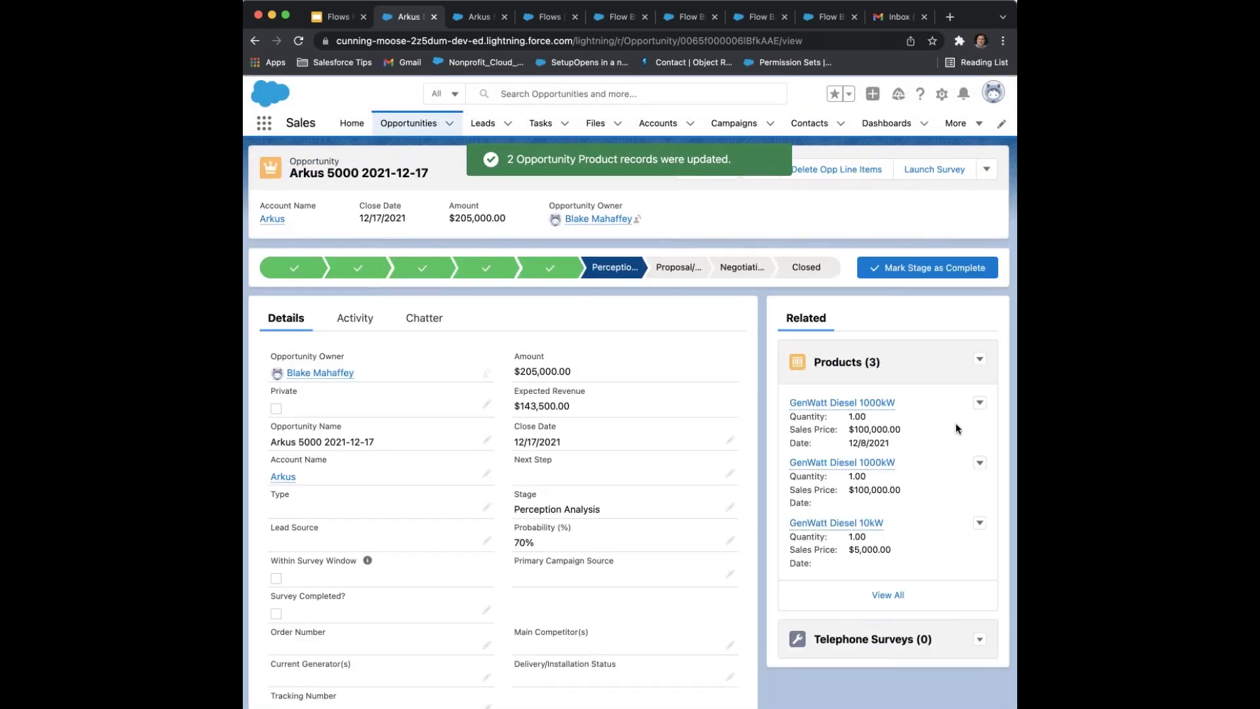
scroll(848, 333, down, 1)
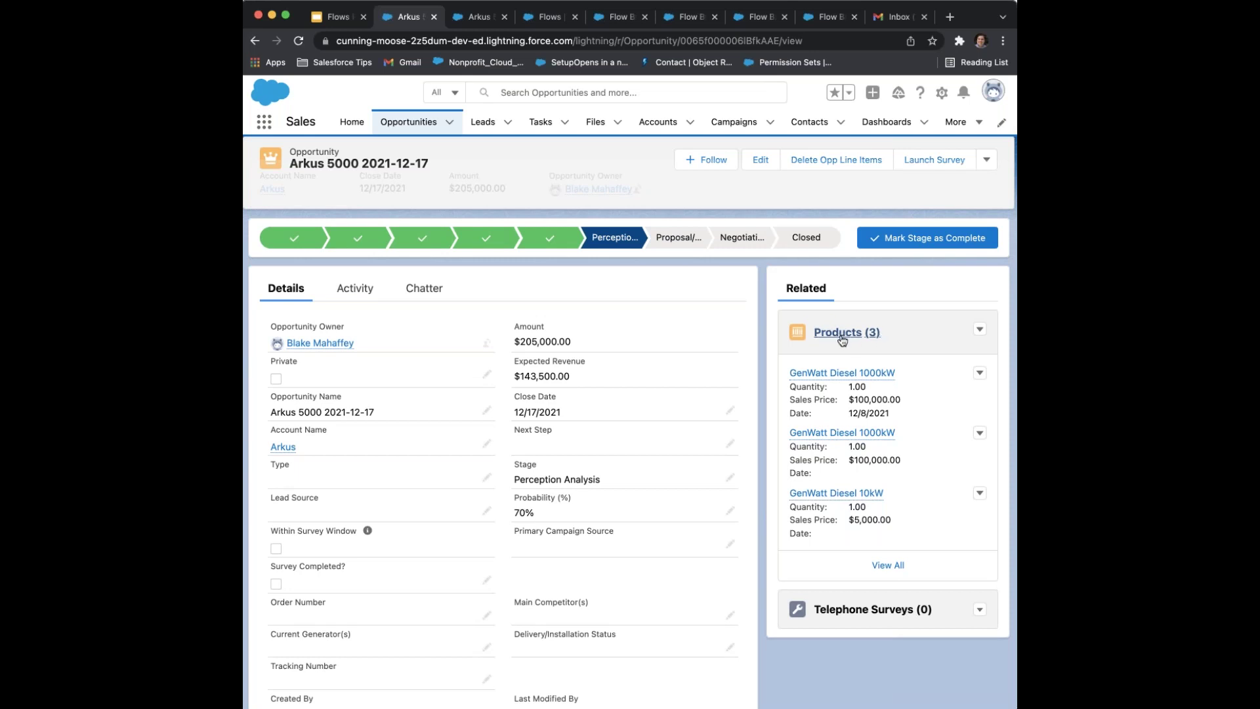
scroll(918, 322, up, 1)
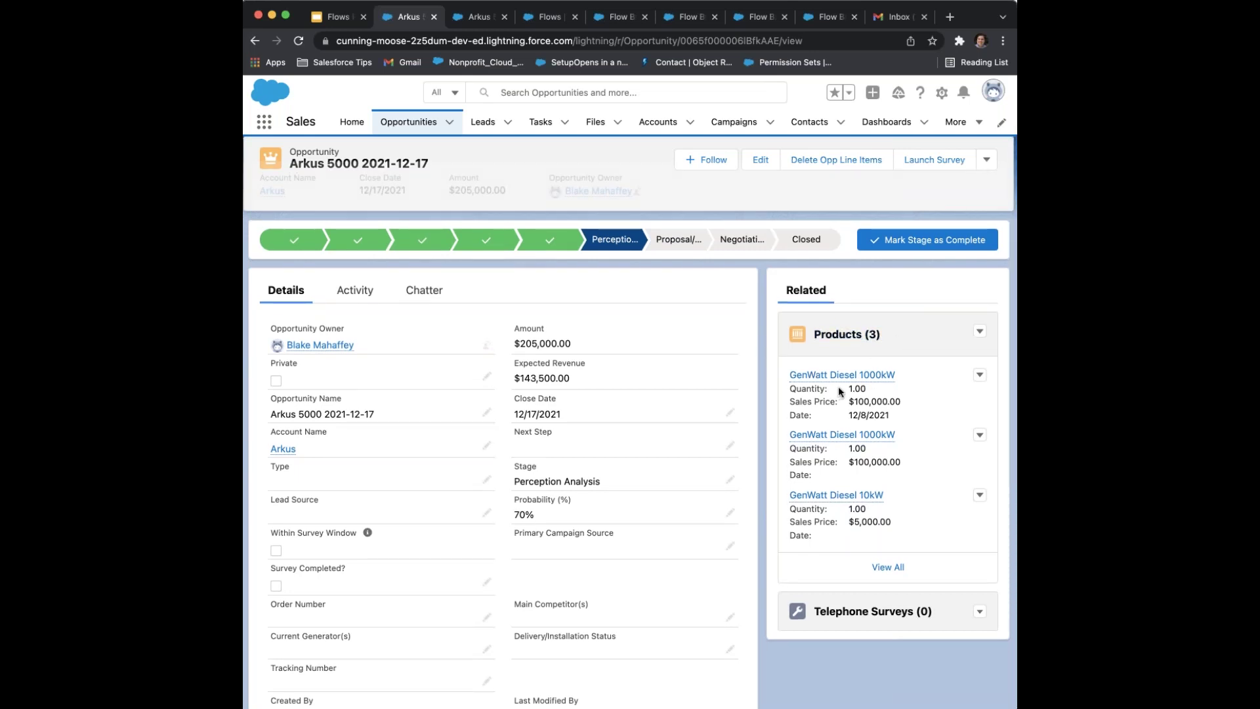
click(980, 375)
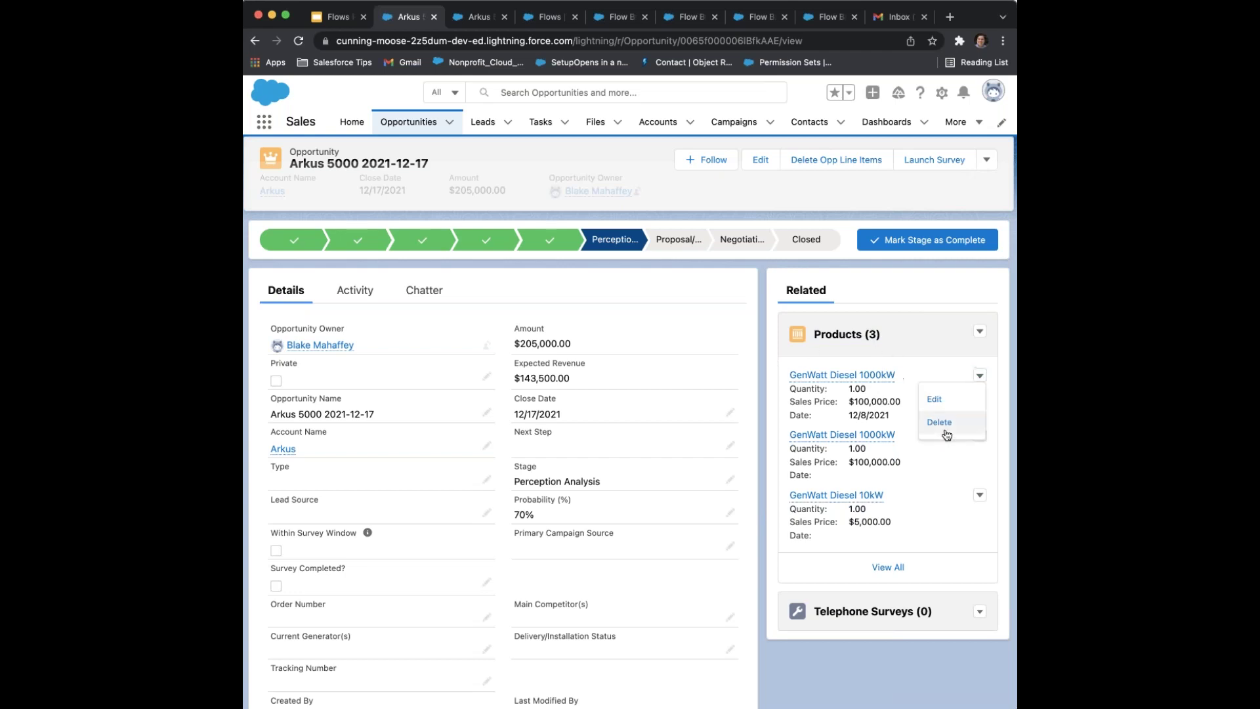
scroll(933, 369, down, 1)
click(980, 363)
click(945, 408)
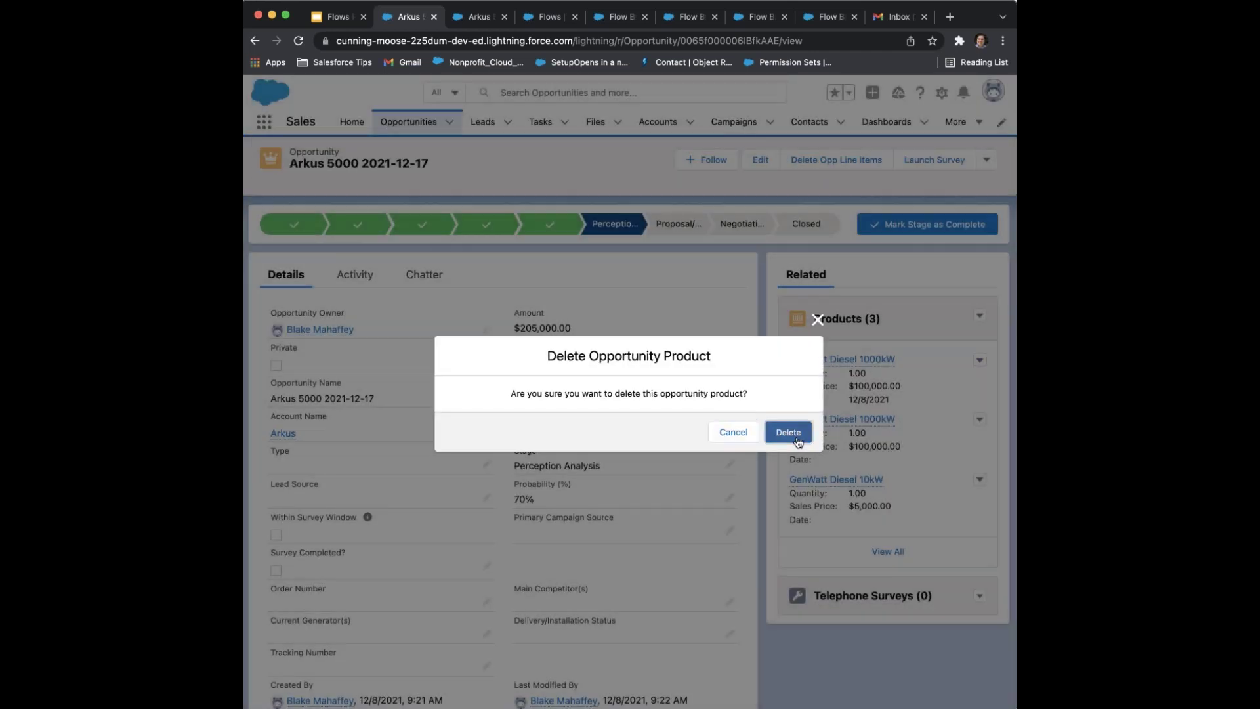
click(798, 440)
Delete the other GenWatt Diesel 1000kW line and clear the last product by running Delete Opp Line Items
click(980, 359)
click(945, 407)
click(789, 433)
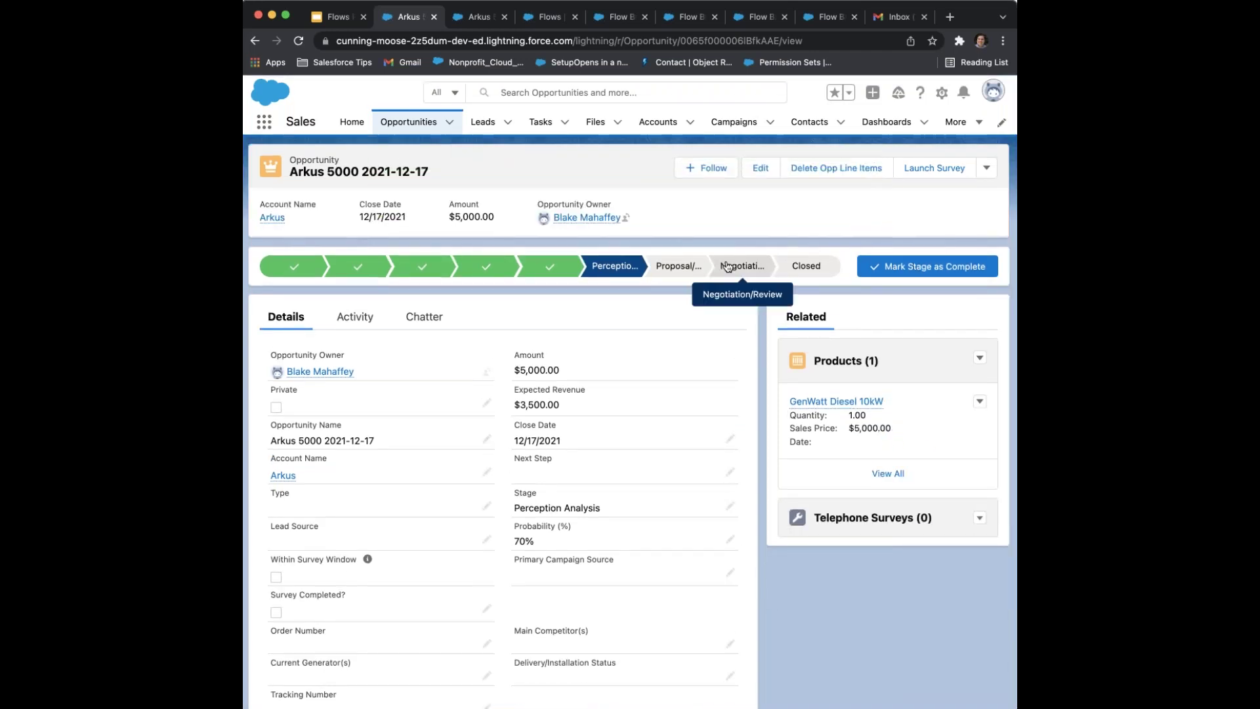
click(832, 177)
click(861, 444)
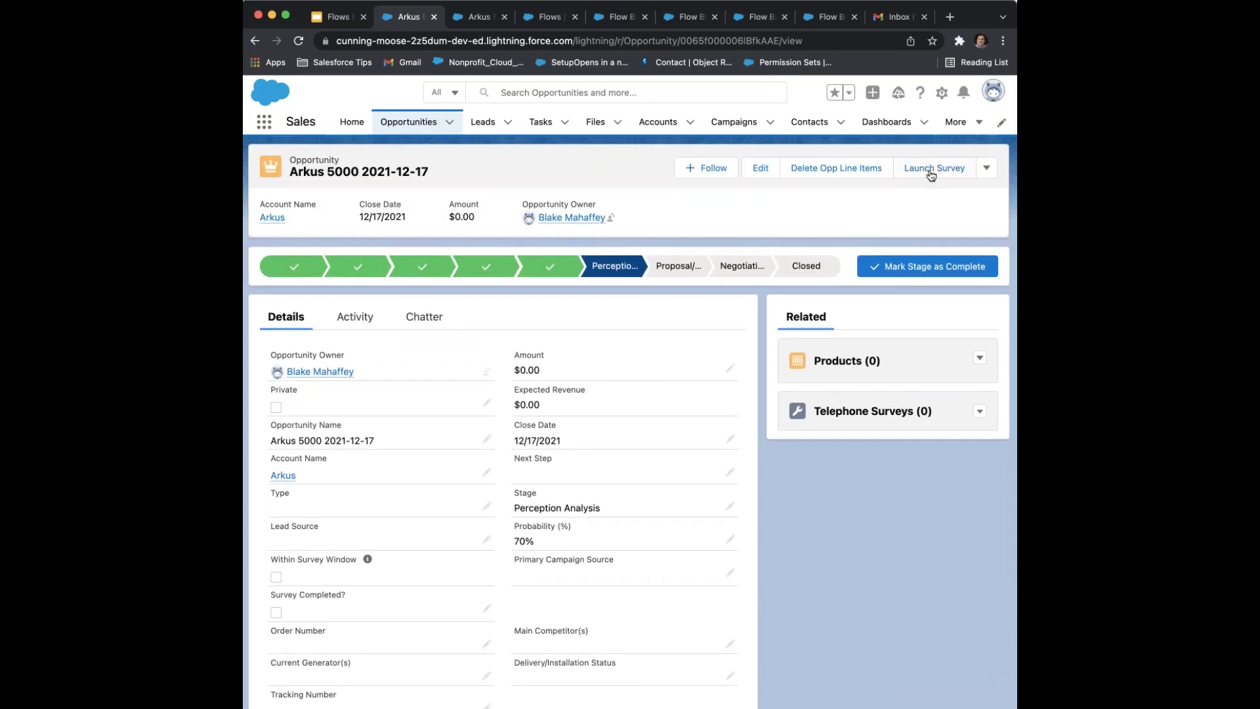
Submit the opportunity's launch survey with Arrived on Schedule checked, Quality of Goods 3, Overall Rating 3 and the repeat-service question answered
click(931, 171)
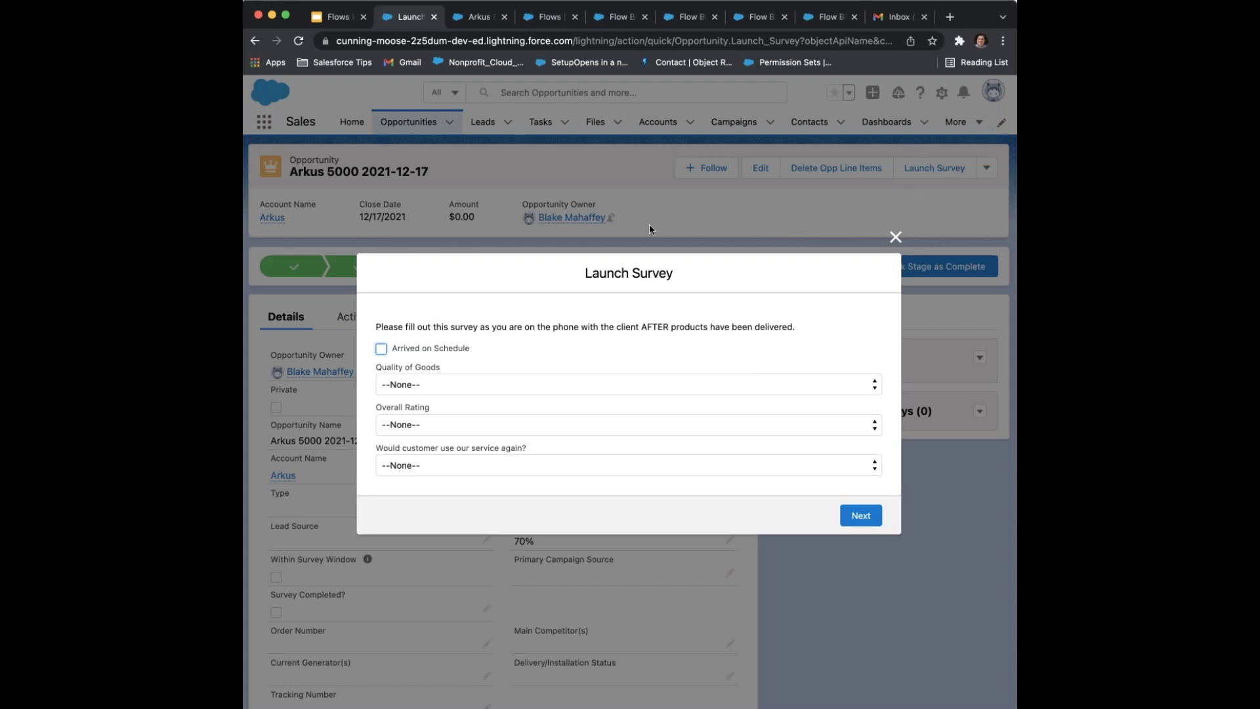
click(452, 388)
click(441, 429)
click(451, 420)
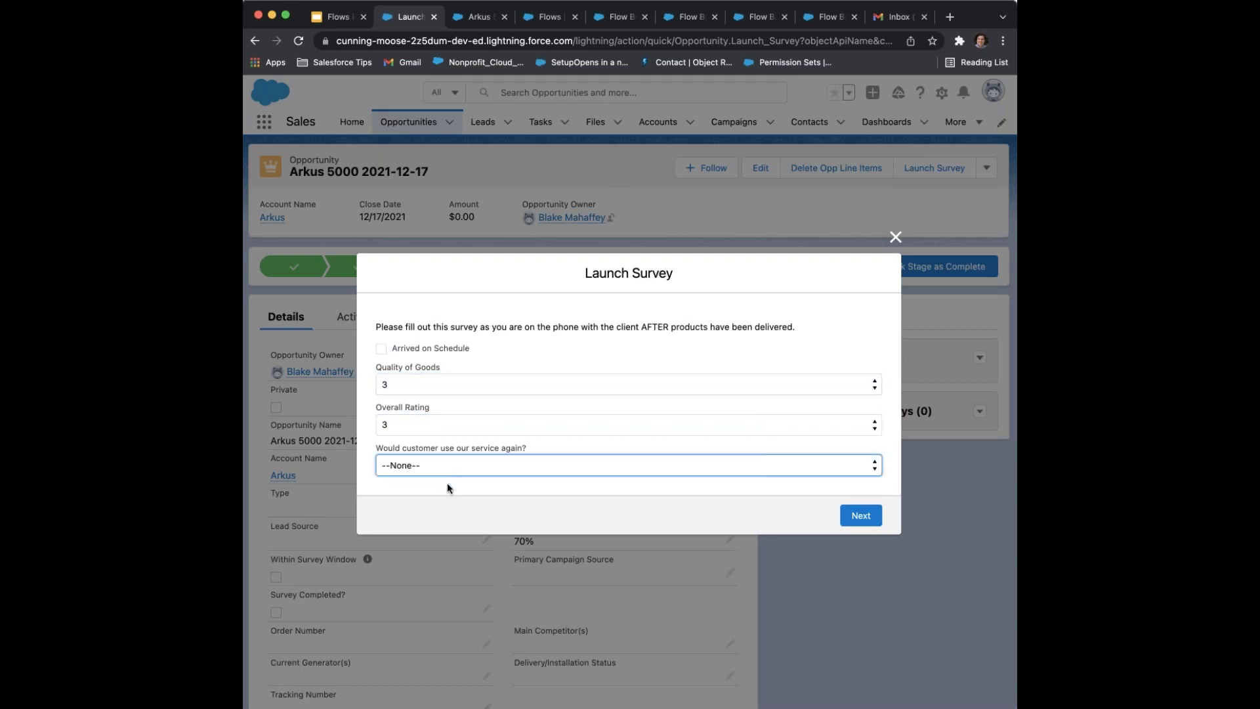
click(588, 436)
click(381, 348)
click(860, 515)
scroll(820, 471, down, 1)
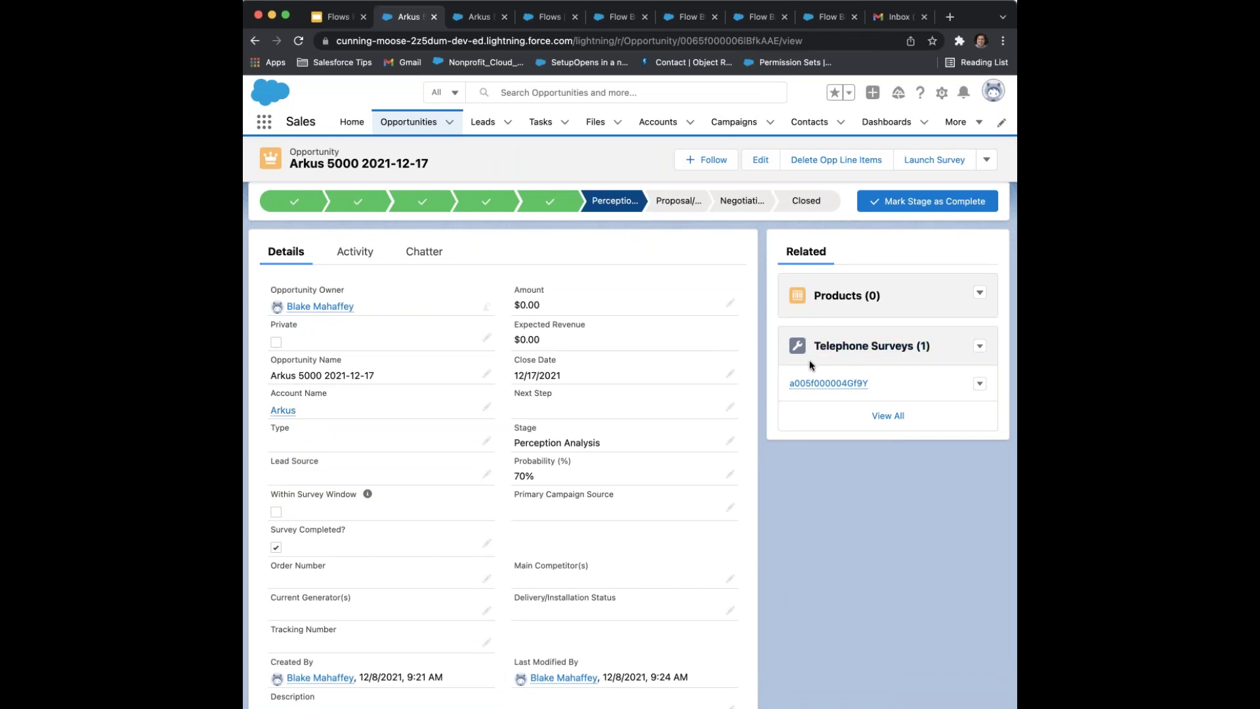
scroll(810, 363, up, 1)
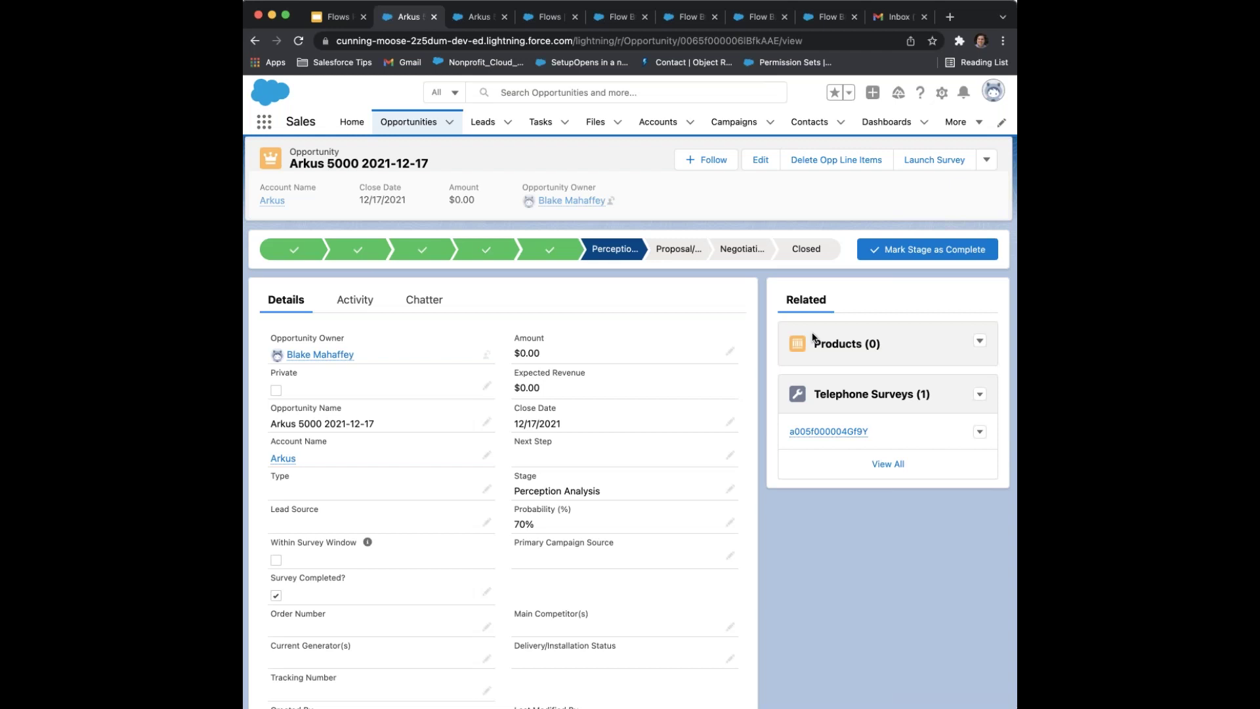
Go to the Opportunity_Lunch_N_Learn flow, review its elements on the canvas, and deactivate version 6
click(480, 20)
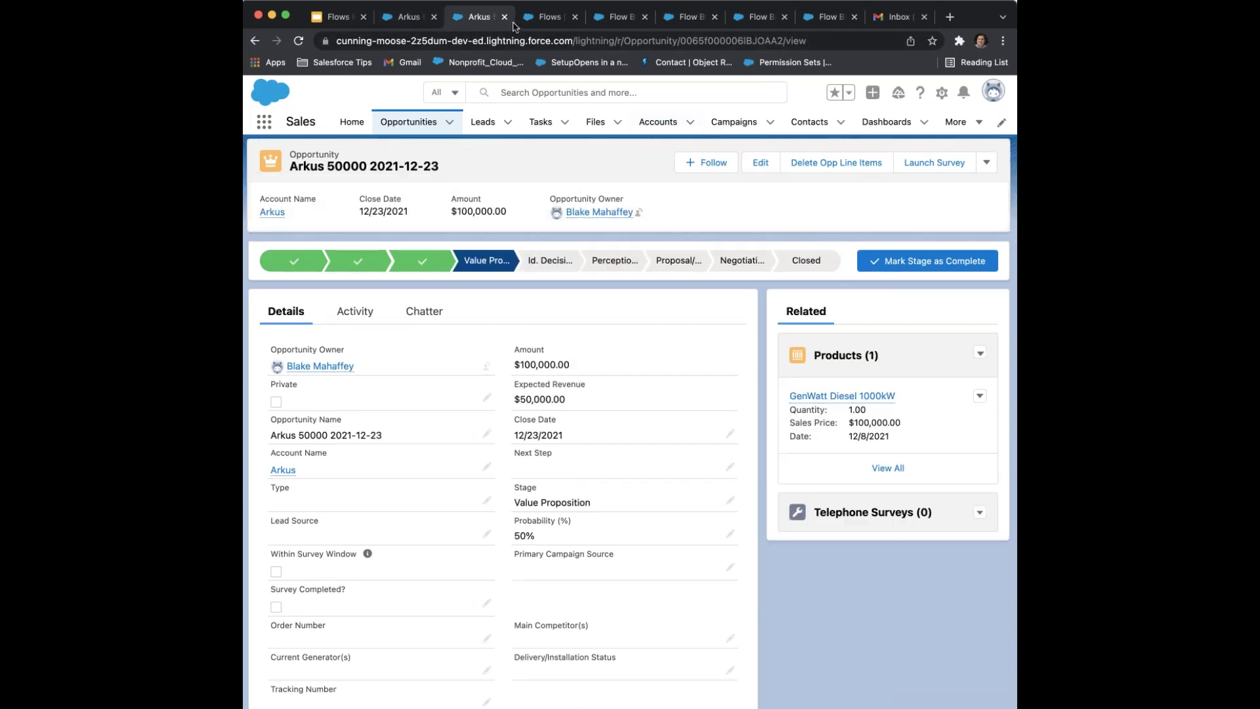
click(542, 18)
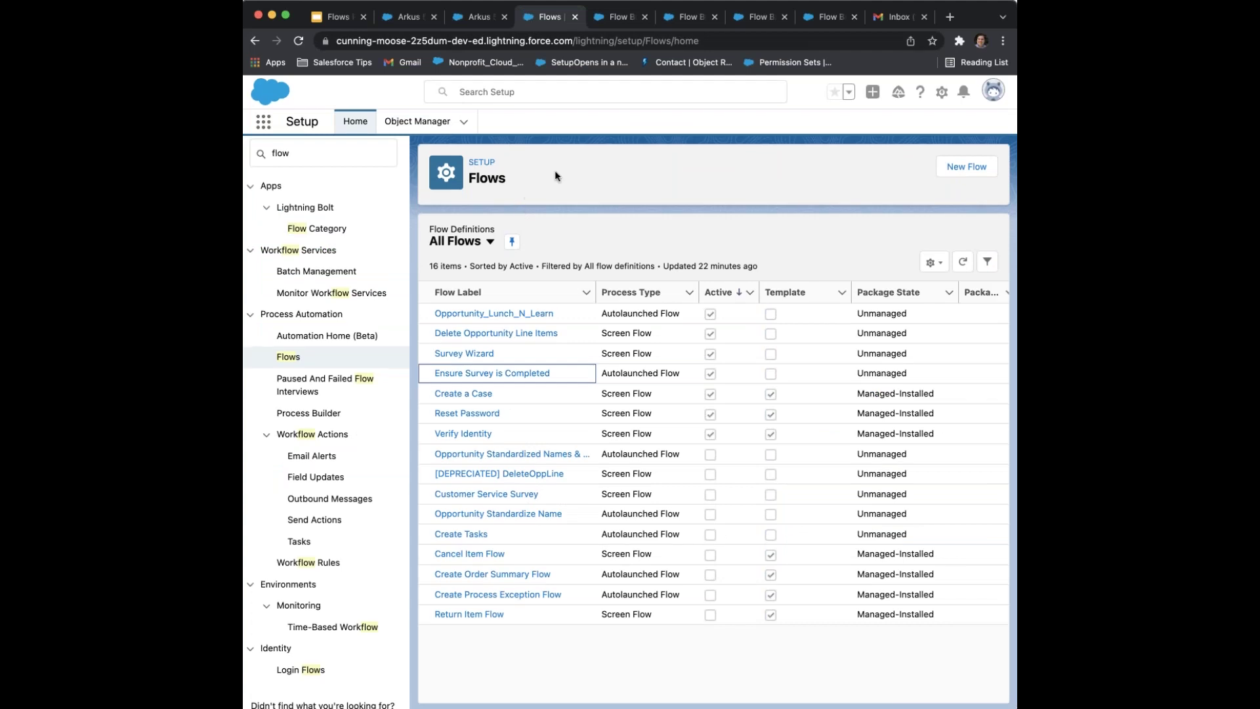
click(617, 19)
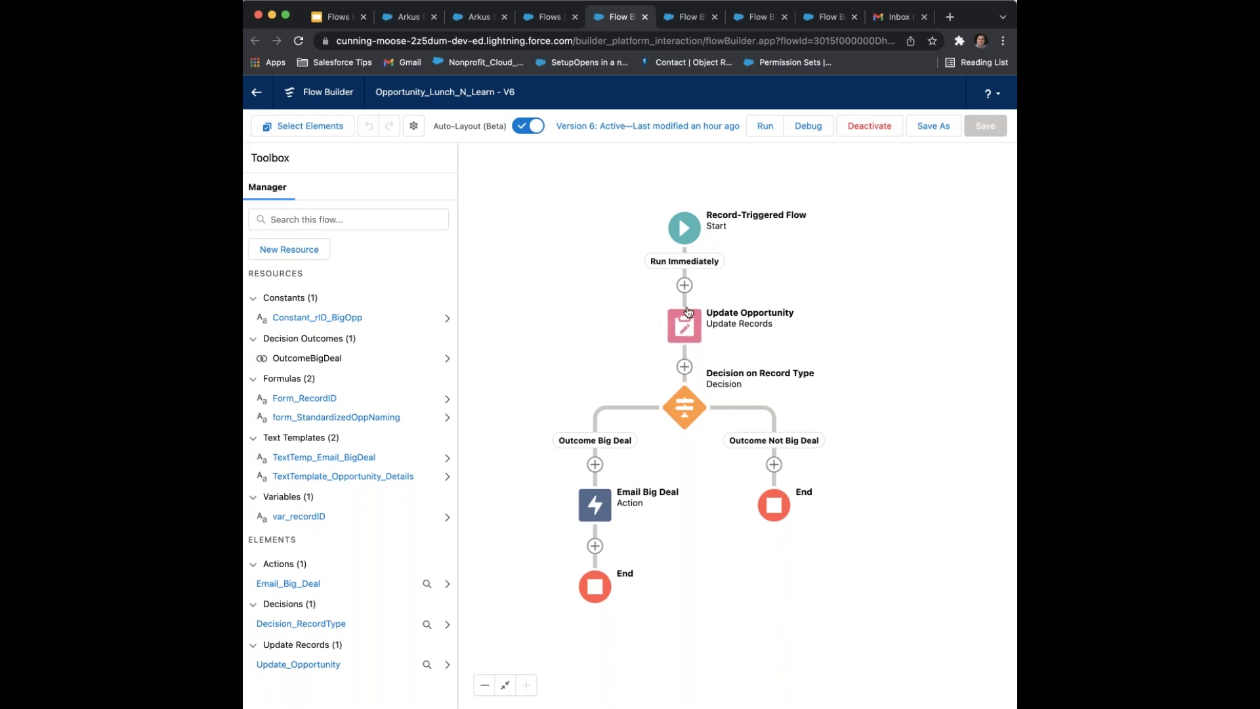
drag(698, 305, 739, 312)
drag(766, 379, 798, 384)
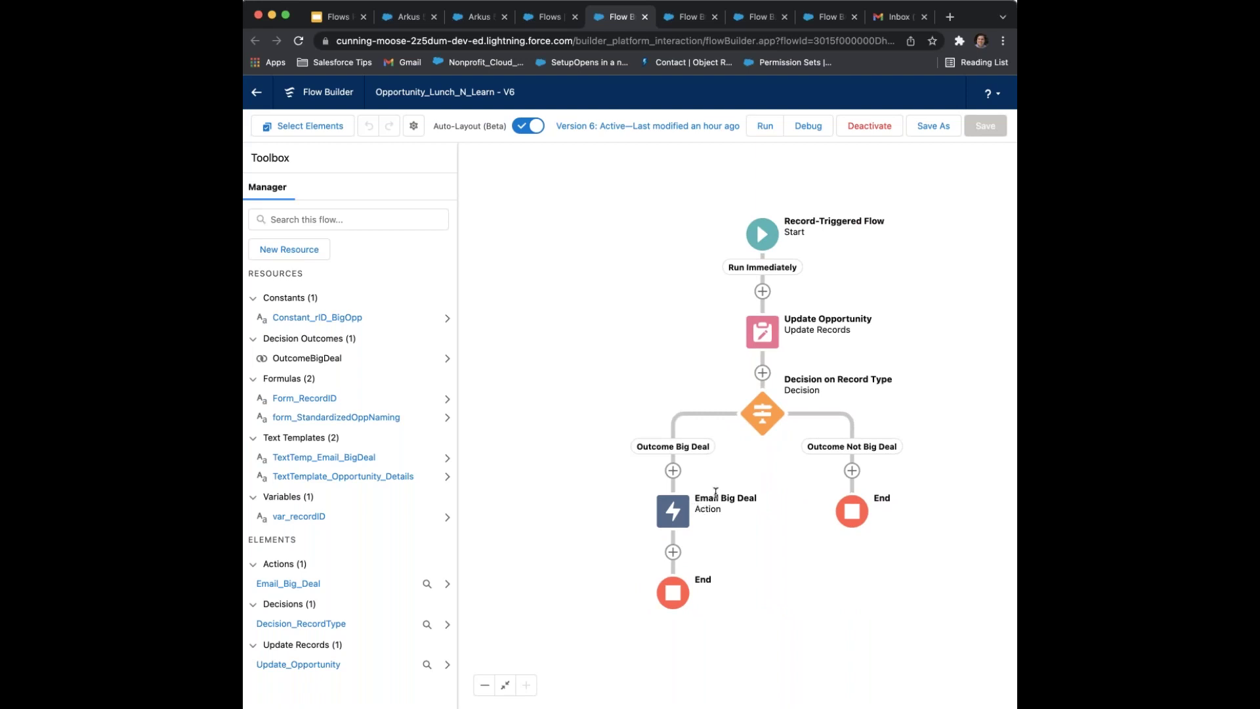
drag(714, 378, 692, 376)
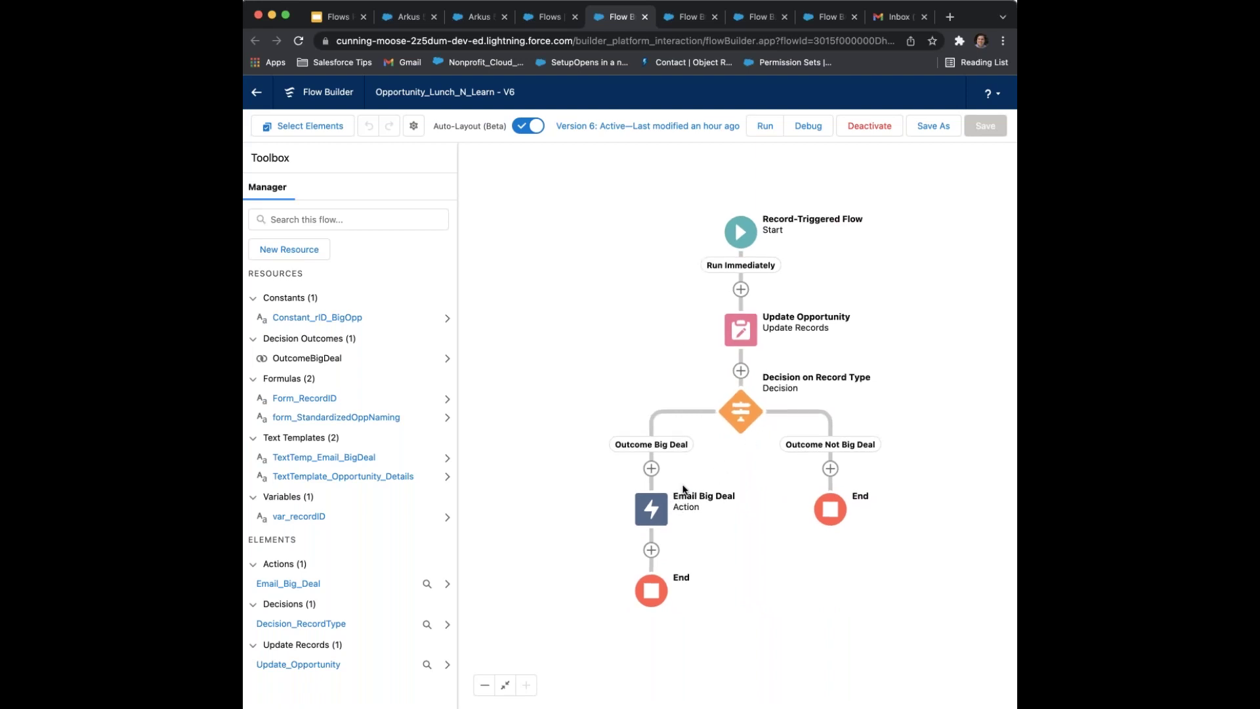
click(856, 130)
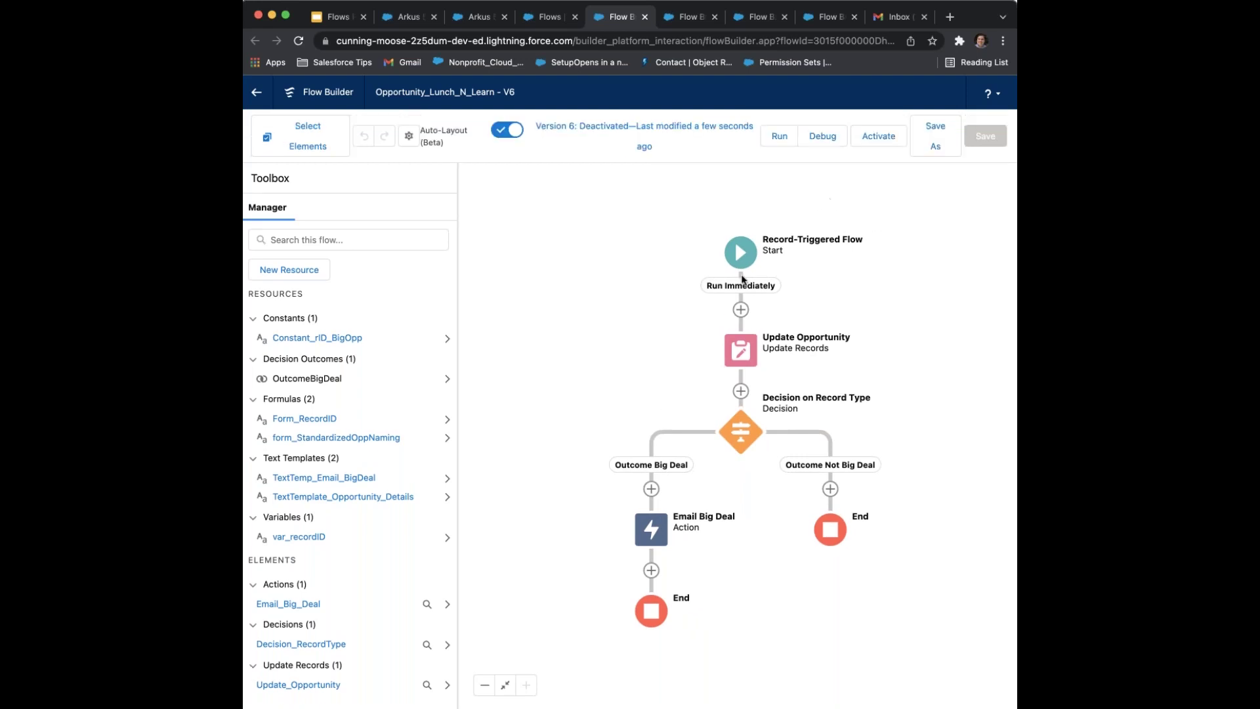
Create a new Record-Triggered Flow using the Freeform layout
click(257, 92)
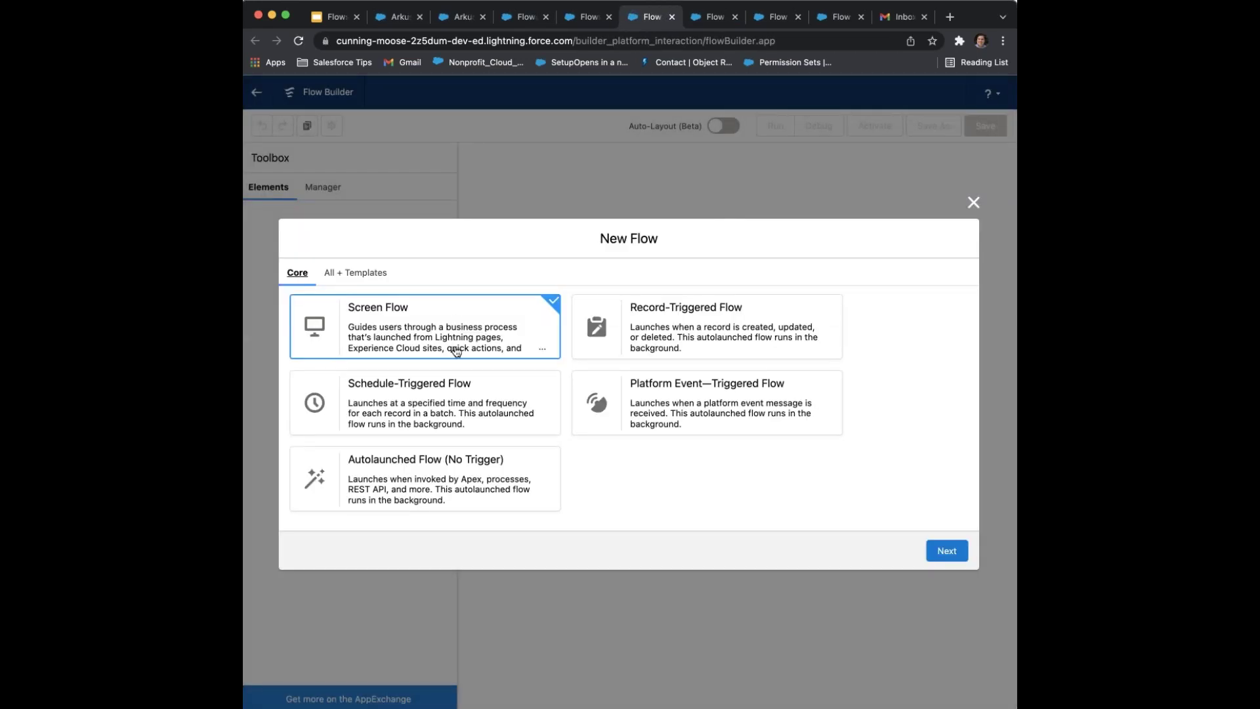
click(725, 336)
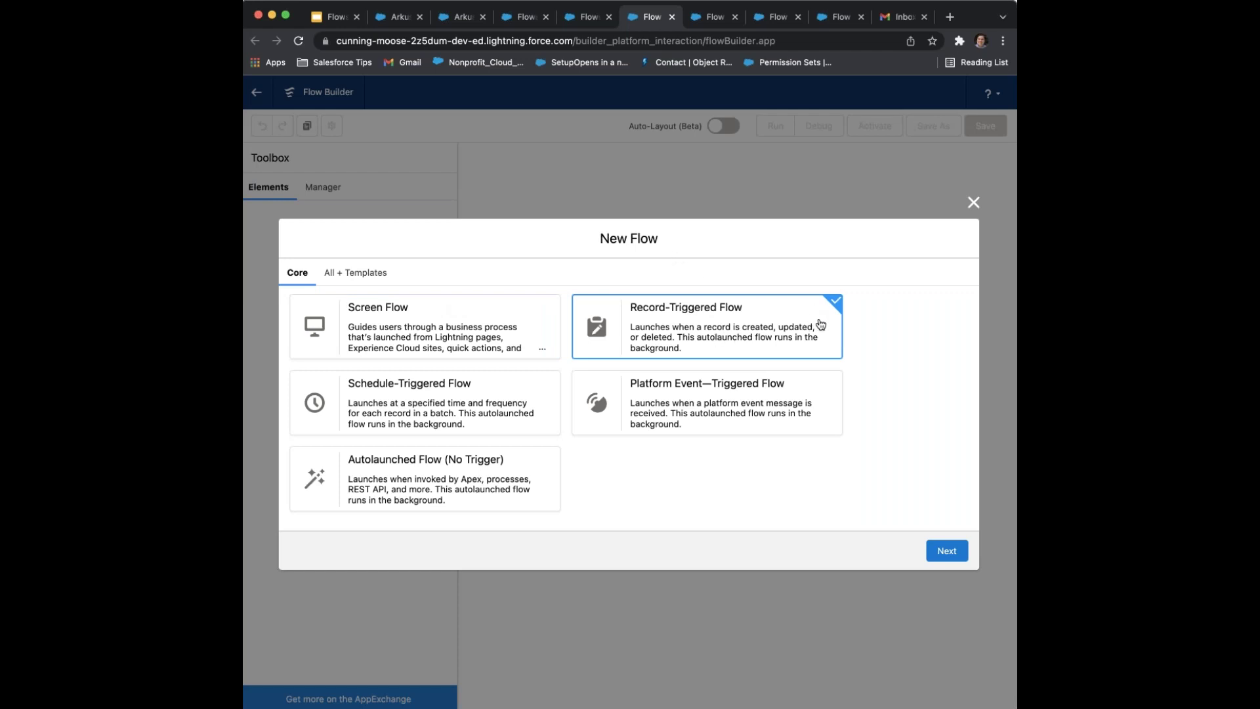
click(946, 550)
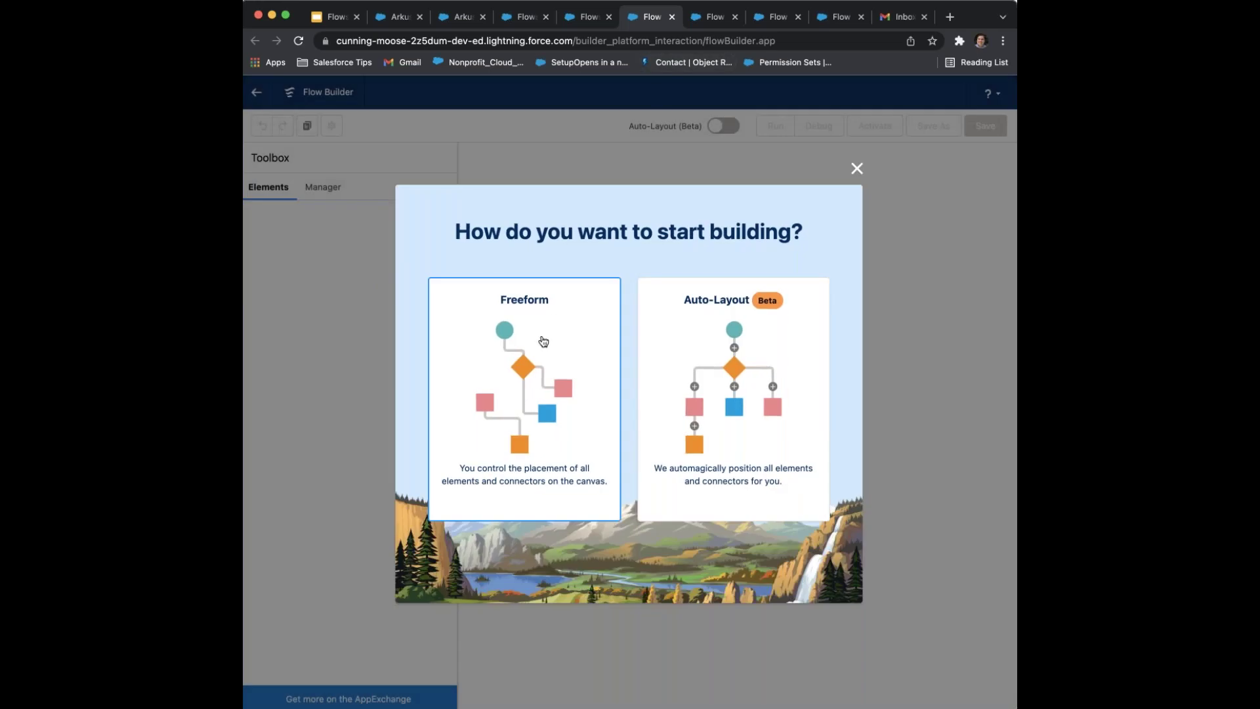
click(542, 340)
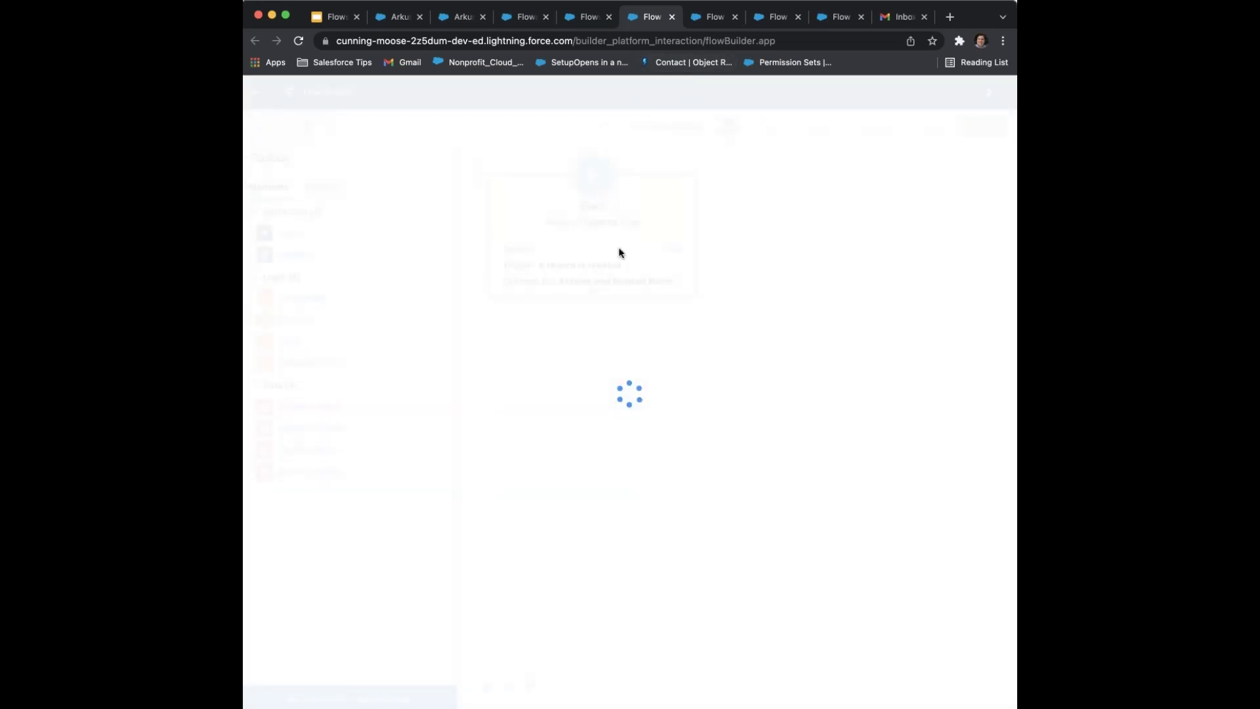
Configure the flow's start with the Opportunity object, triggered when a record is created and optimized for Fast Field Updates
click(431, 232)
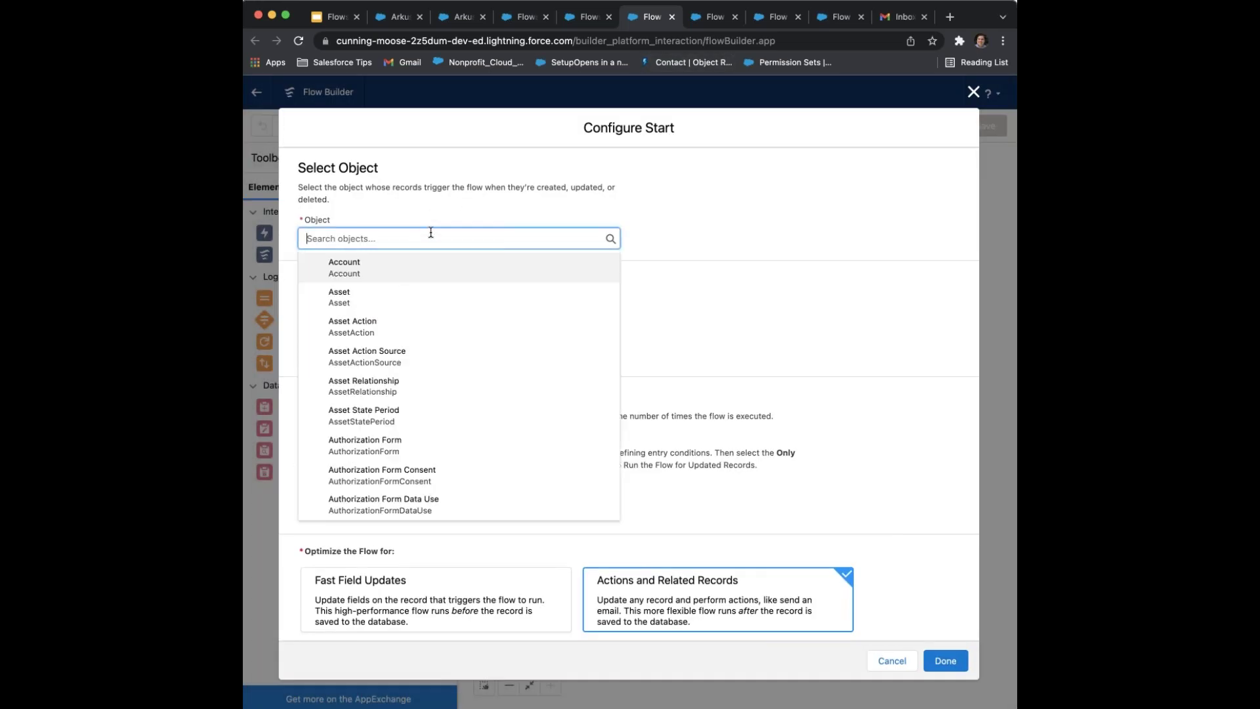
text(opporun)
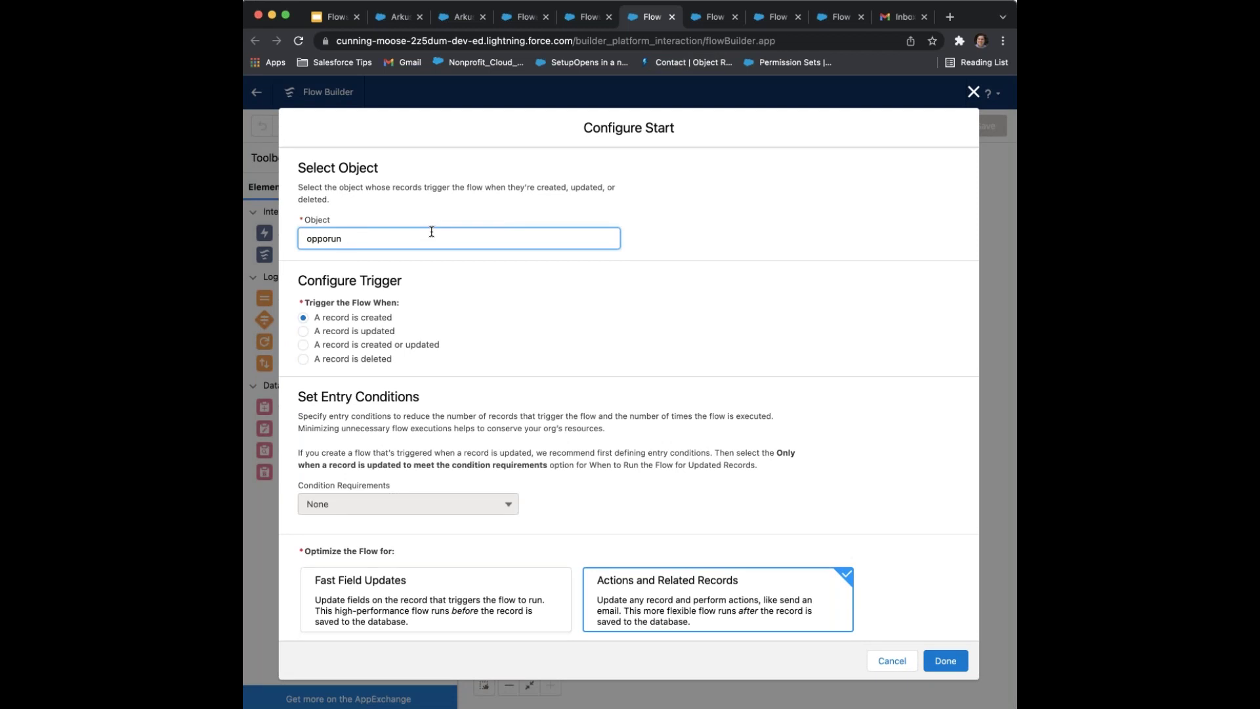
key(BackSpace)
key(BackSpace)
click(450, 263)
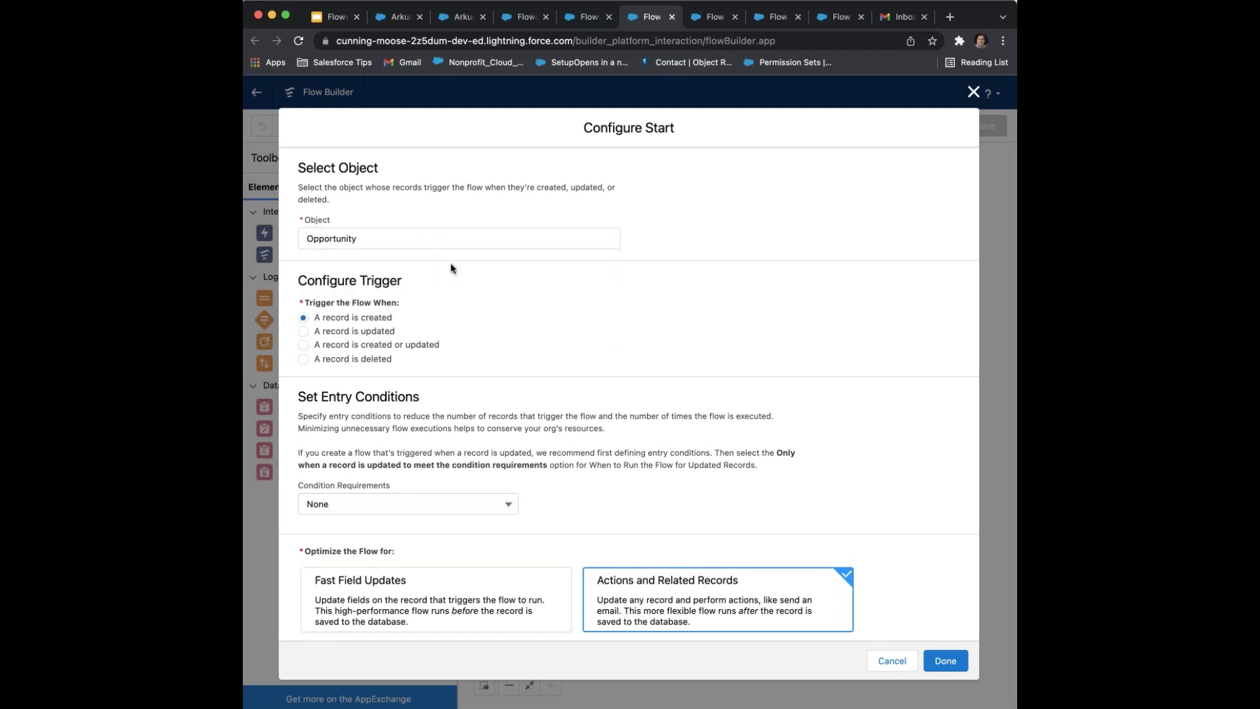
scroll(465, 256, down, 1)
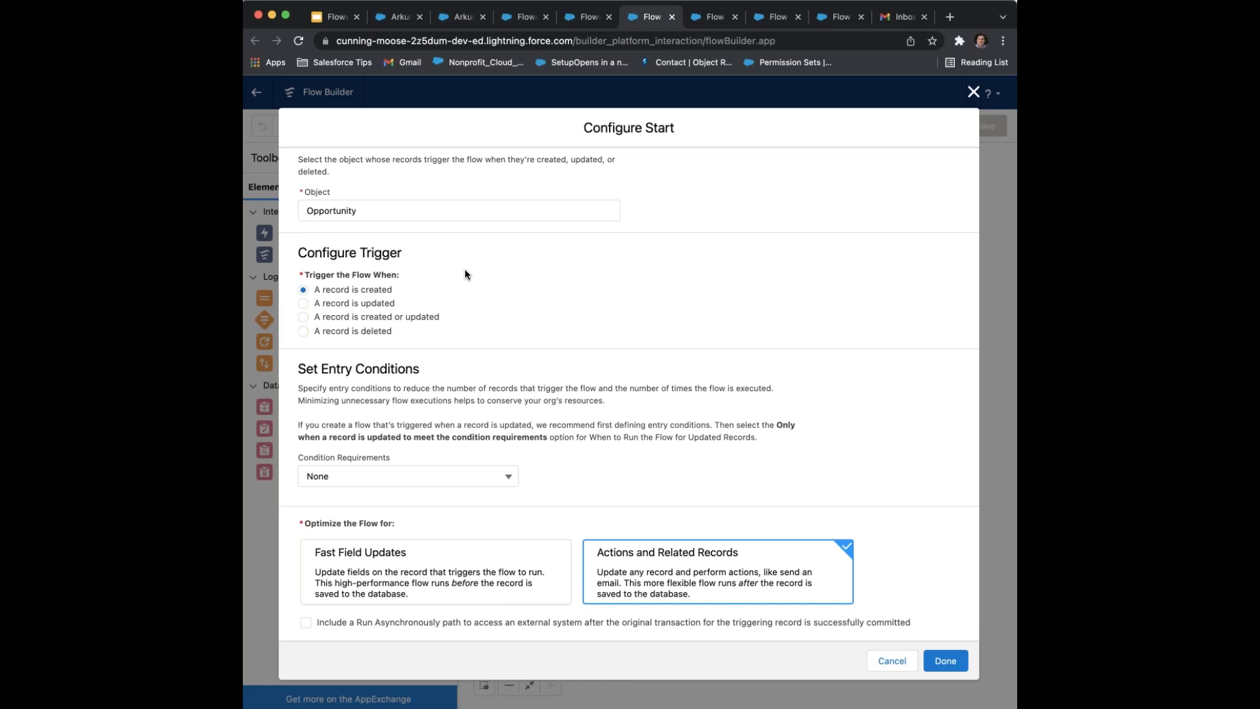
scroll(453, 282, down, 1)
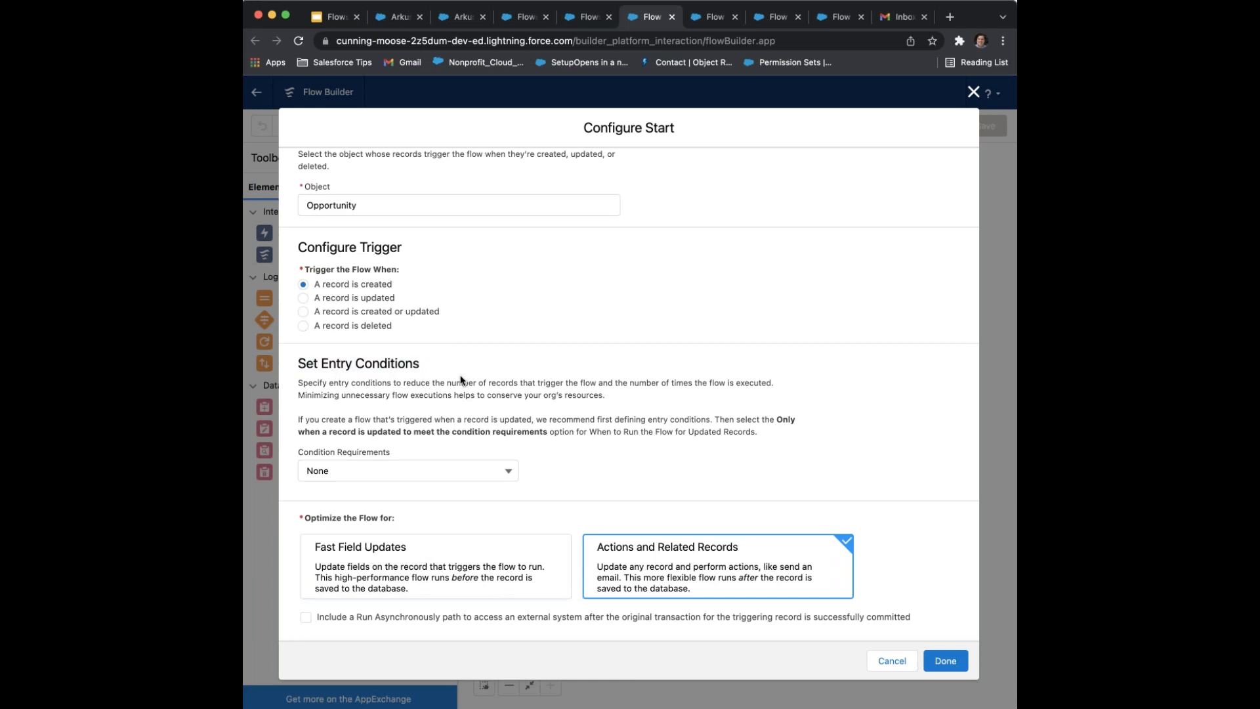
click(424, 570)
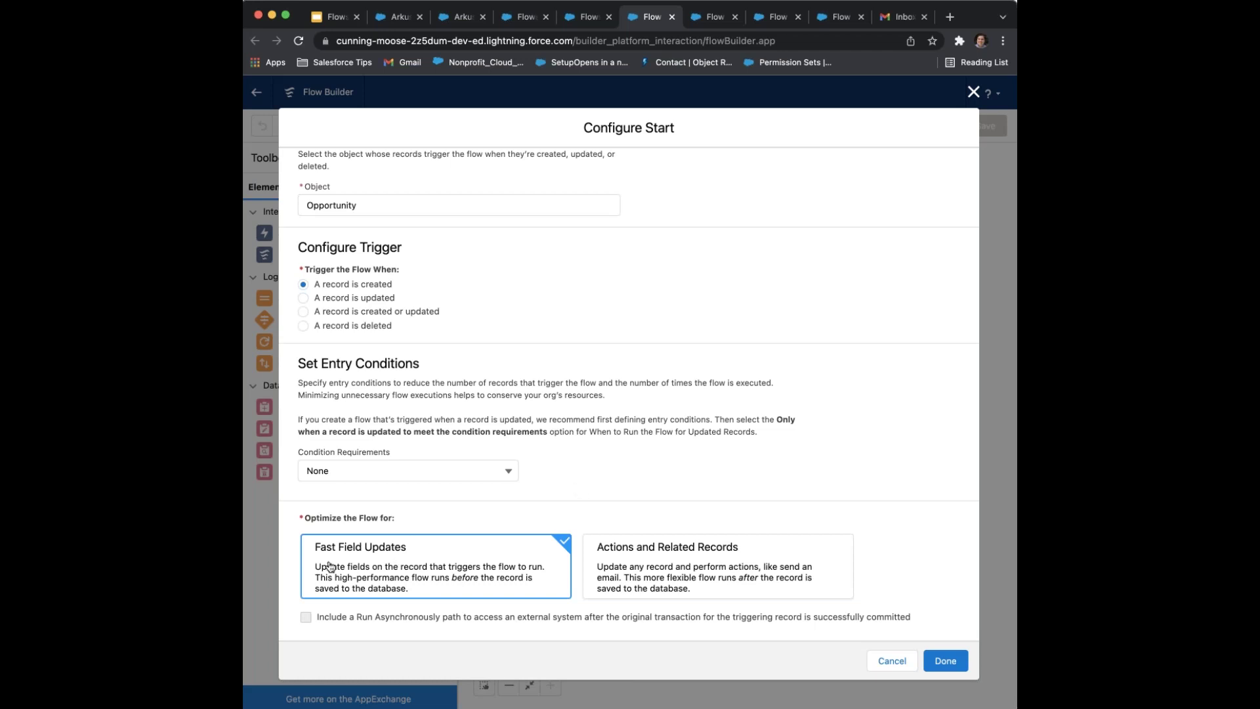
click(942, 660)
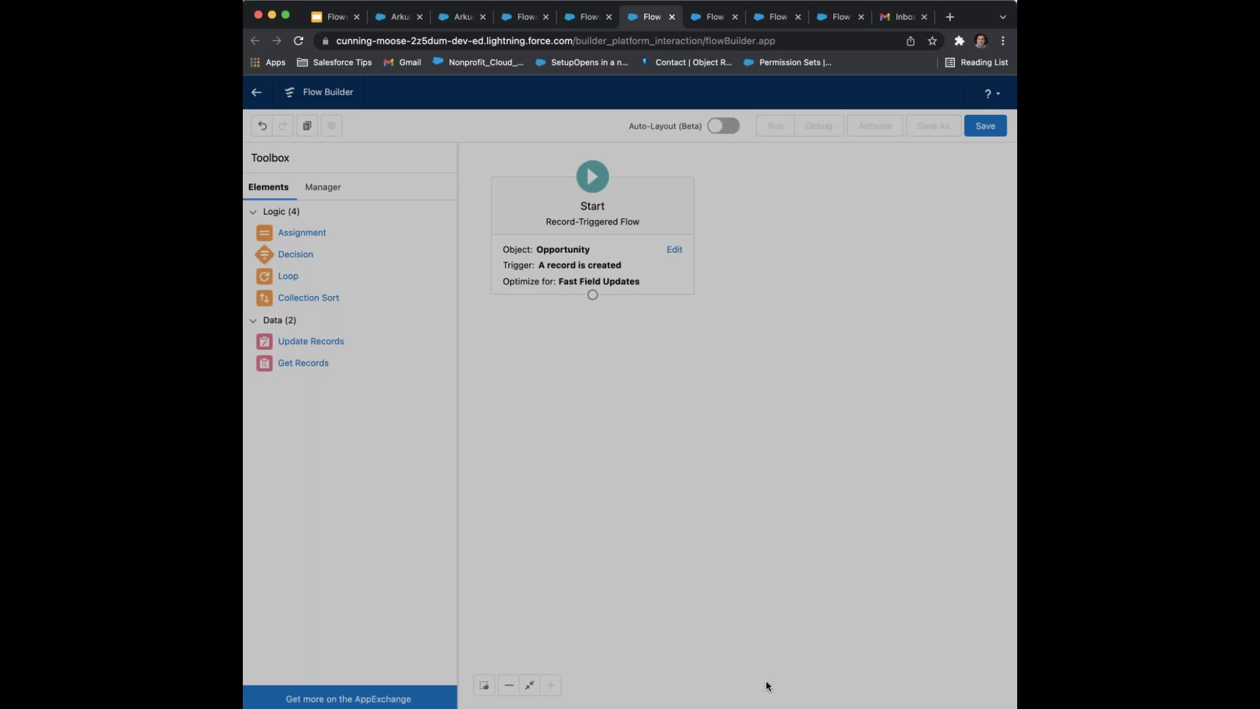
Start a new flow resource with Formula as its resource type
drag(613, 366, 656, 360)
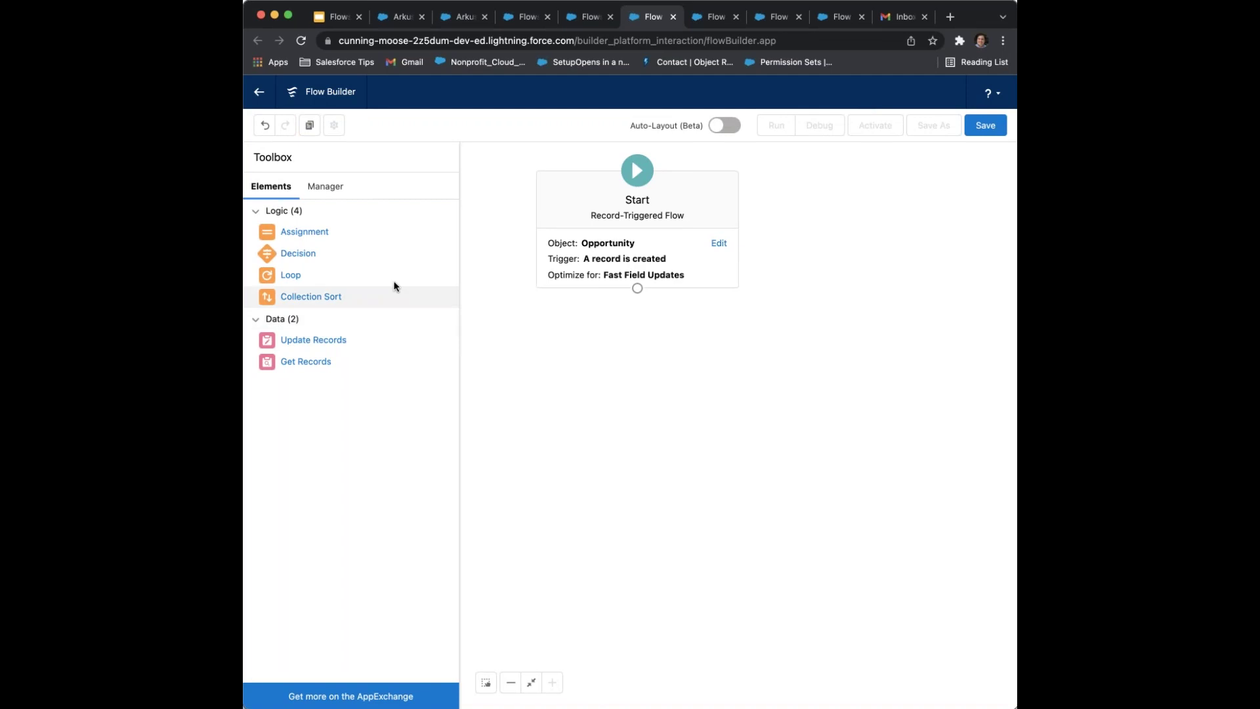
click(331, 187)
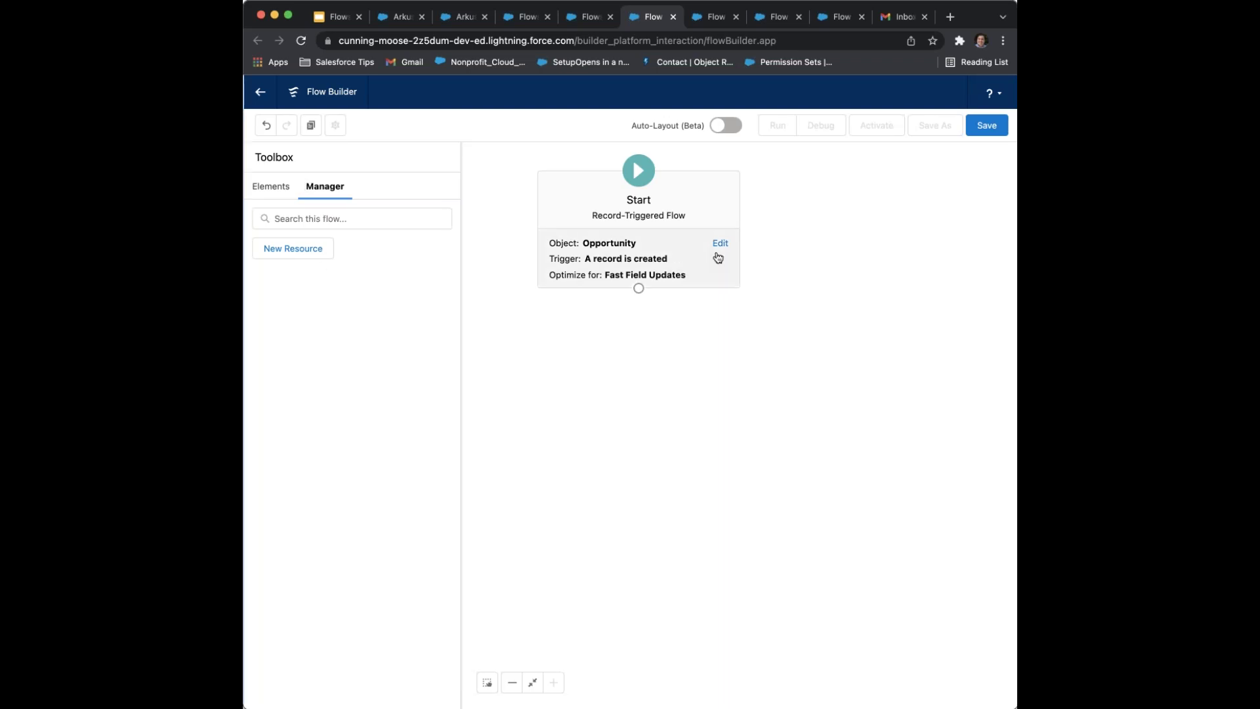
click(270, 256)
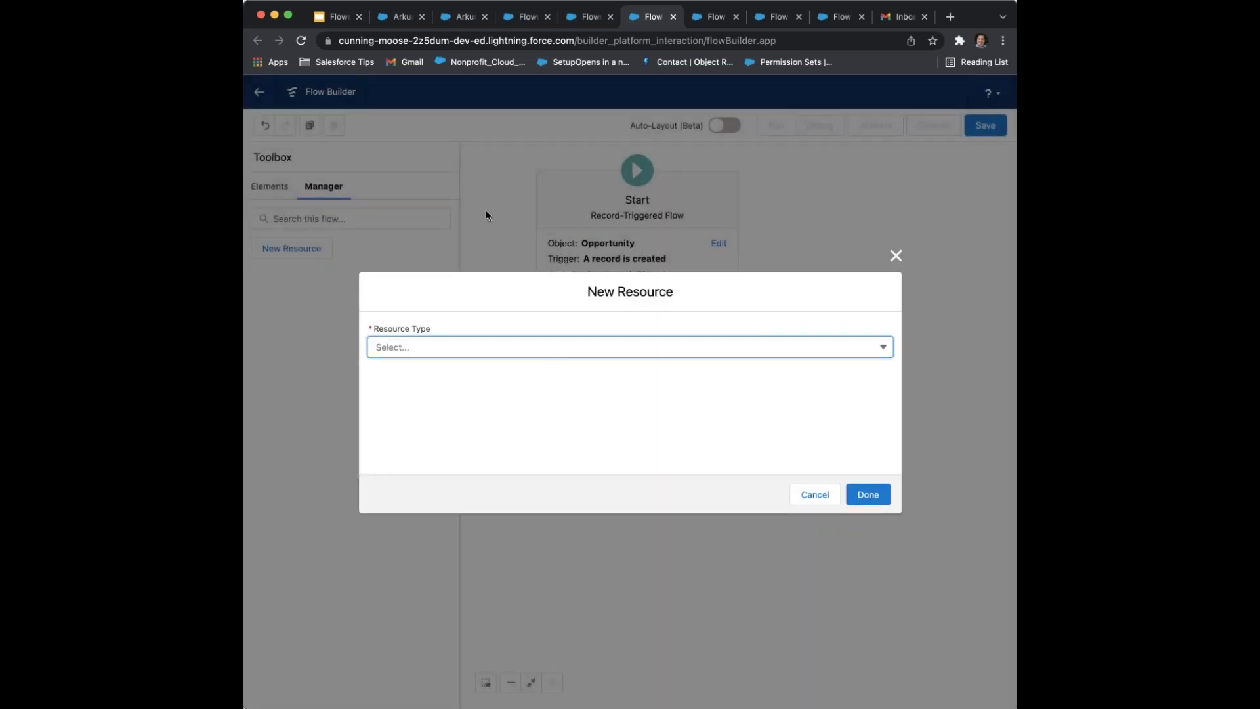
click(877, 347)
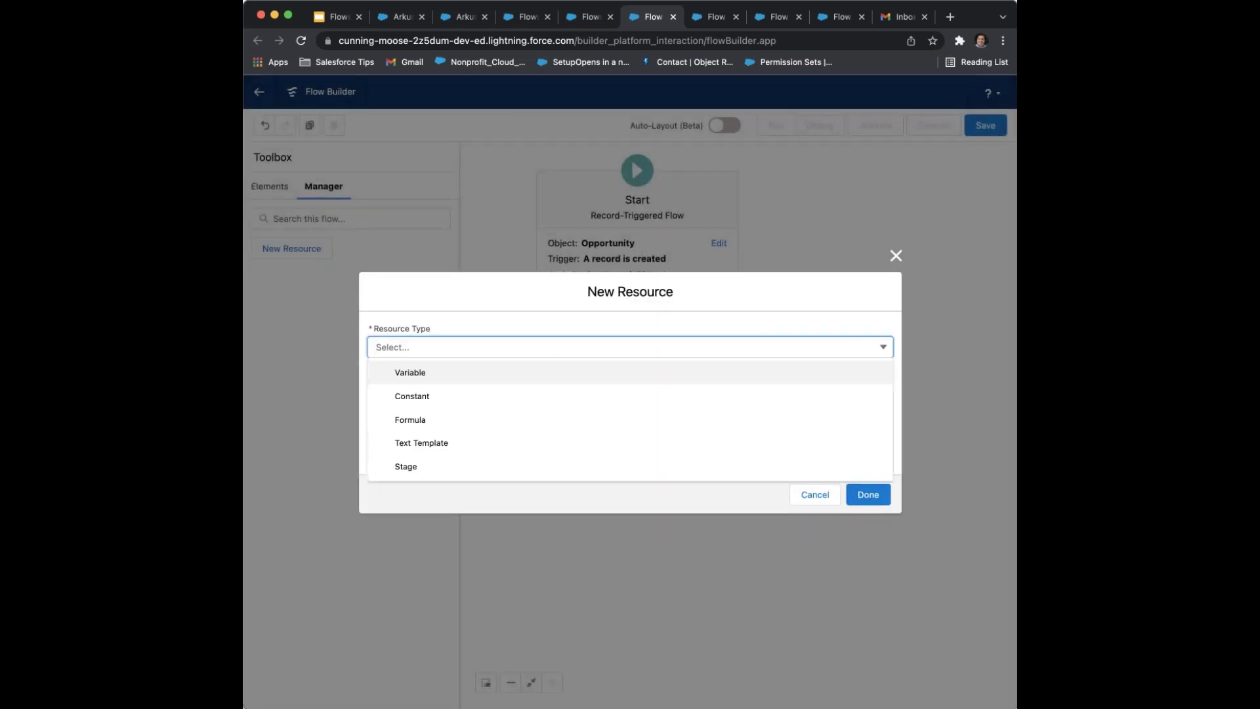
click(470, 418)
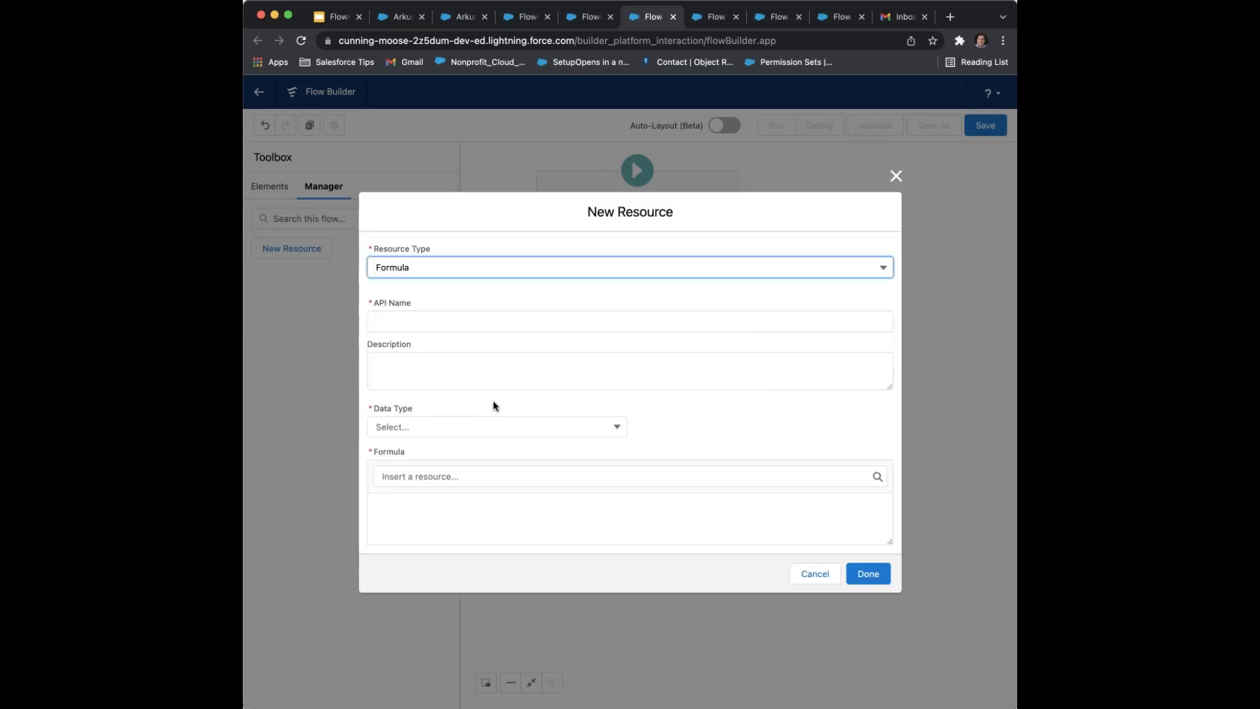
Set the formula resource's API name to form_Standardizeoppname
click(469, 317)
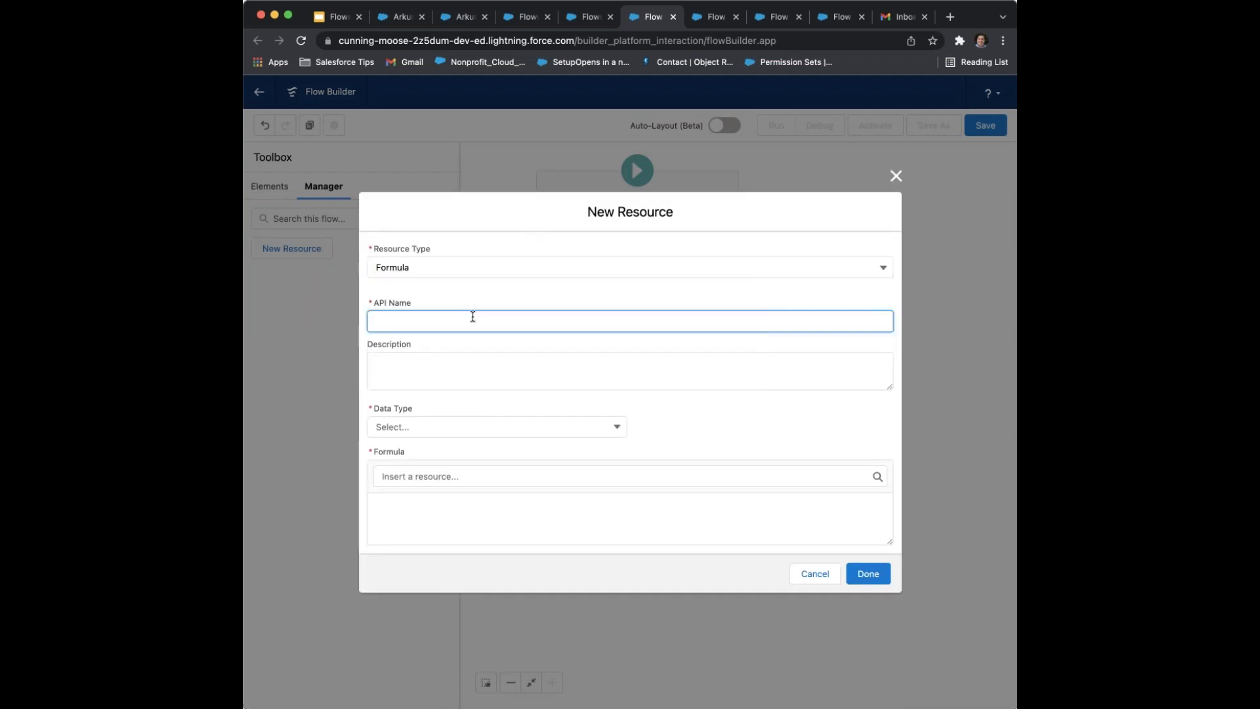
text(Formu)
key(BackSpace)
key(BackSpace)
text(rm_Standardizeoppname)
key(Tab)
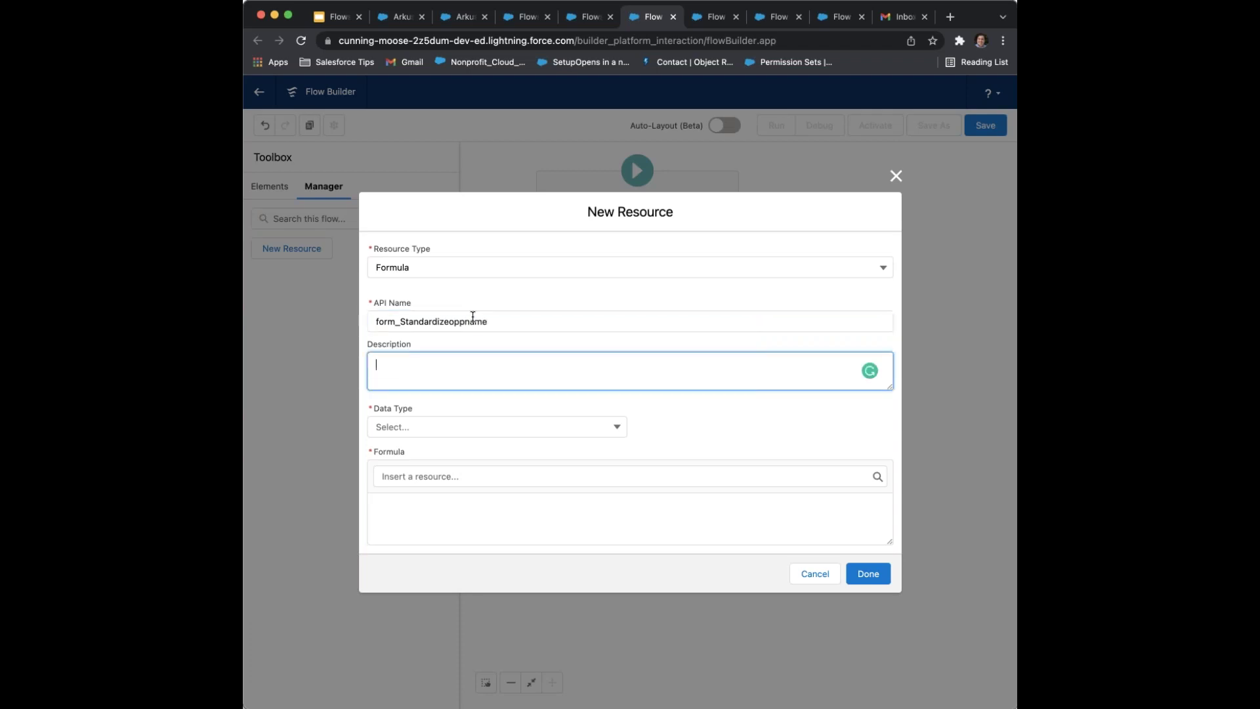
Describe the formula resource as "Created for Arkus' 2021 lunch and learn." and set its data type to Text
text(Created for Arkus' 2021 lunch and learn.)
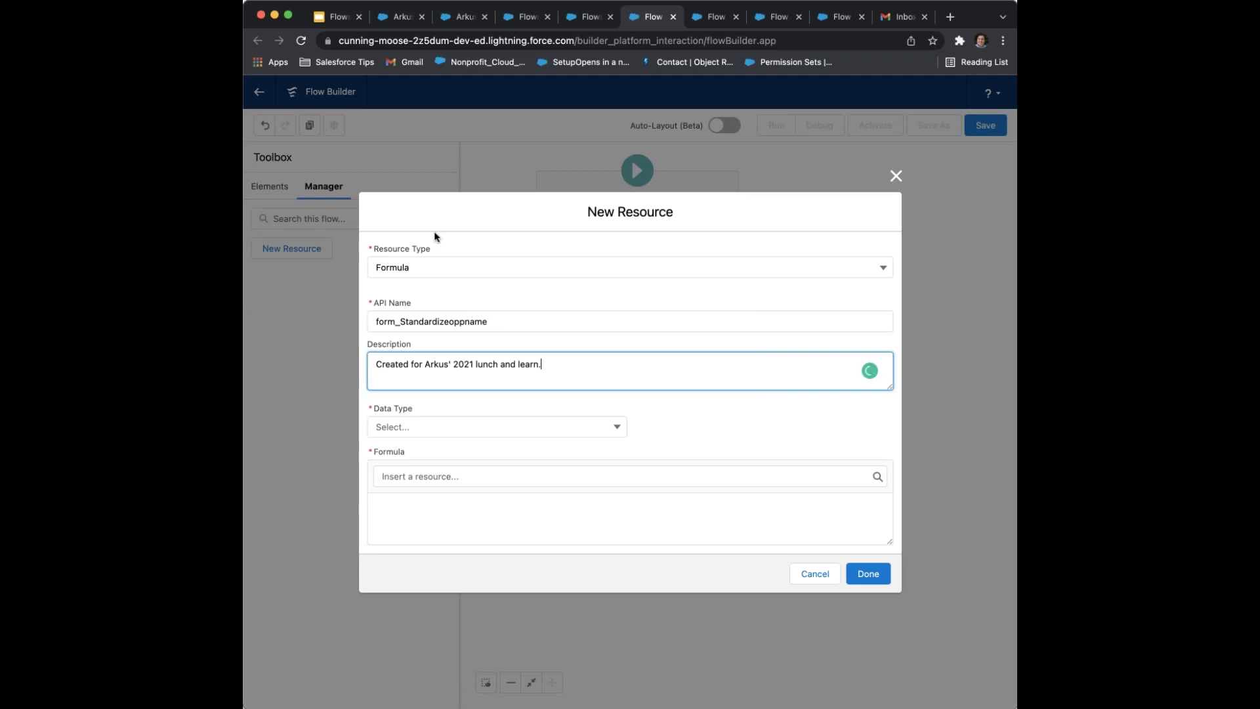
drag(372, 359, 564, 376)
click(564, 376)
click(515, 431)
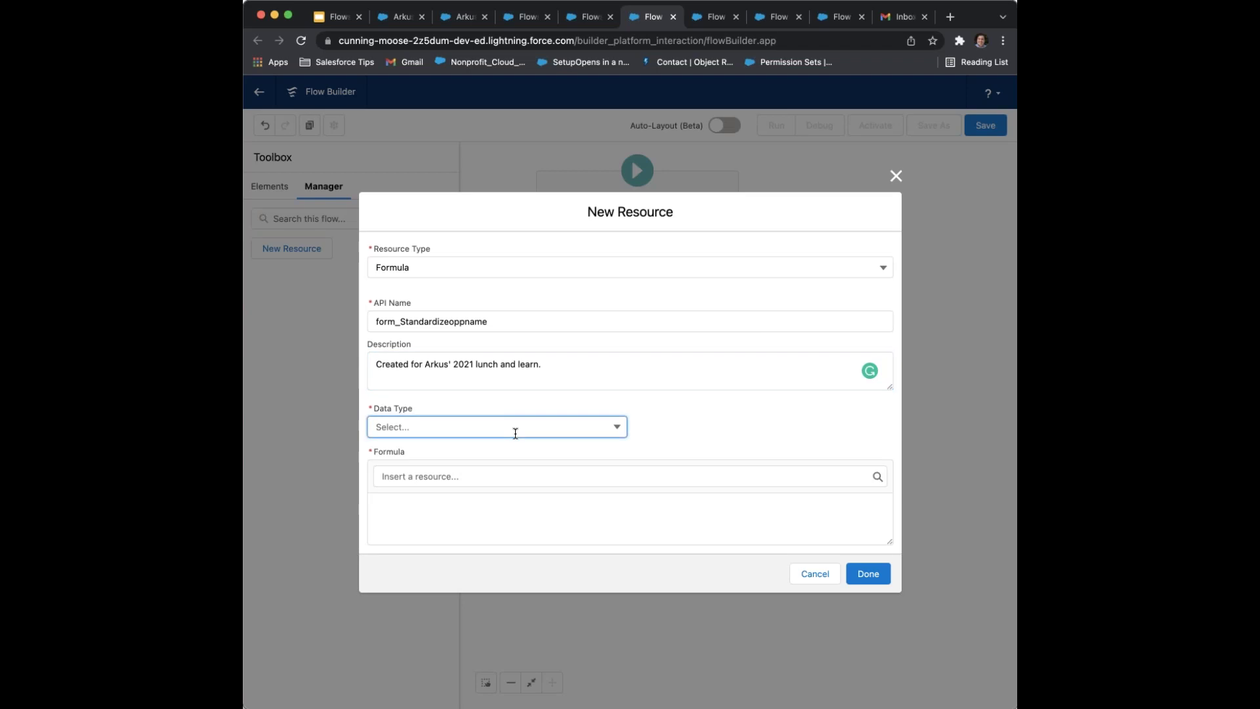
click(651, 439)
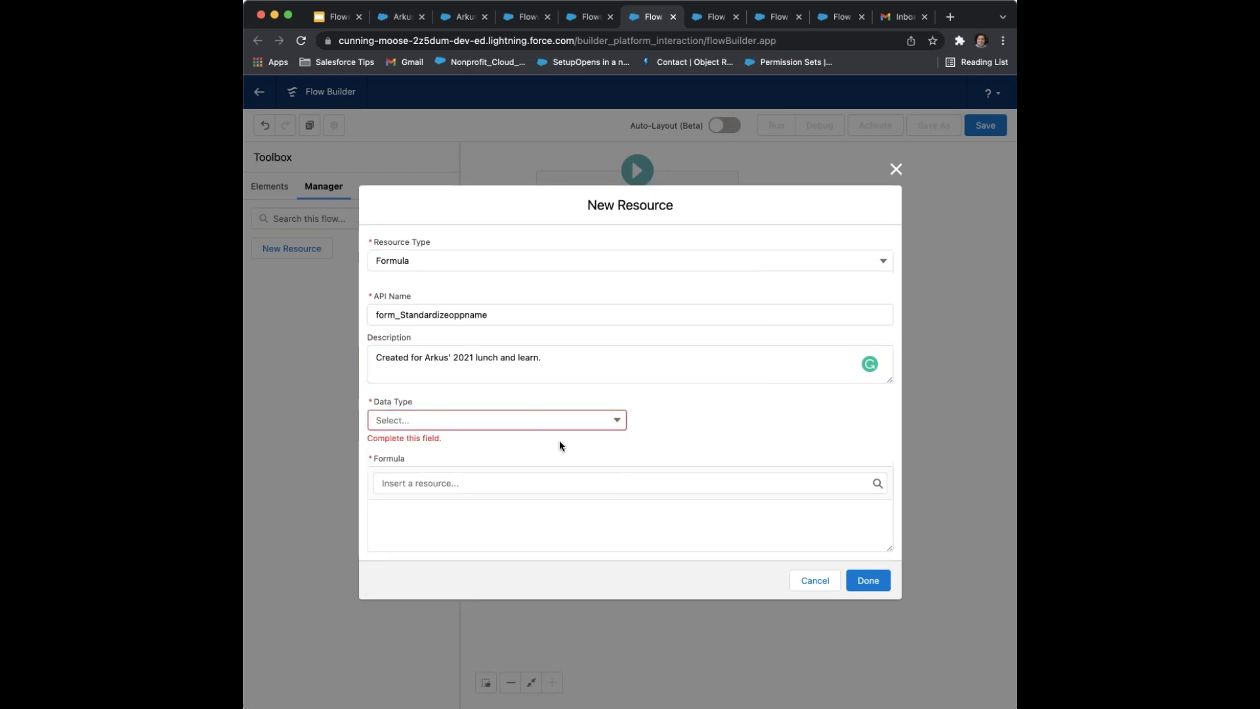
click(529, 420)
click(502, 446)
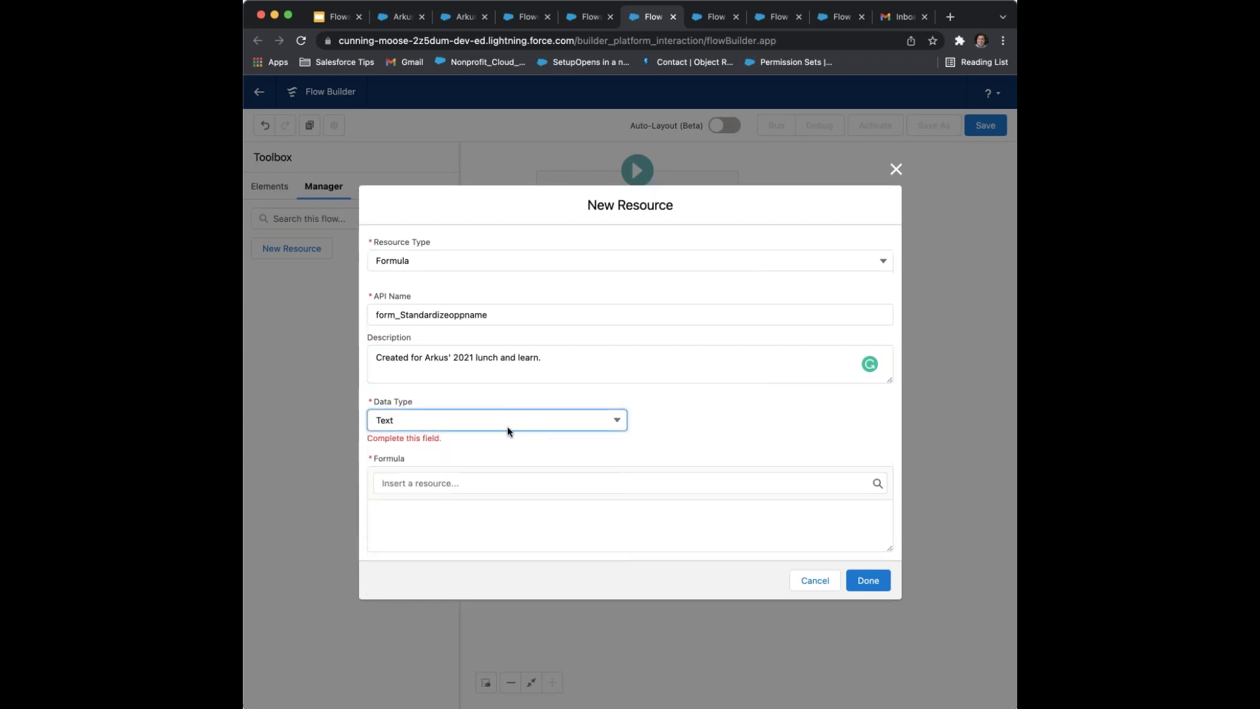
Insert the triggering opportunity's account name, {!$Record.Account.Name}, as the first part of the formula
click(471, 502)
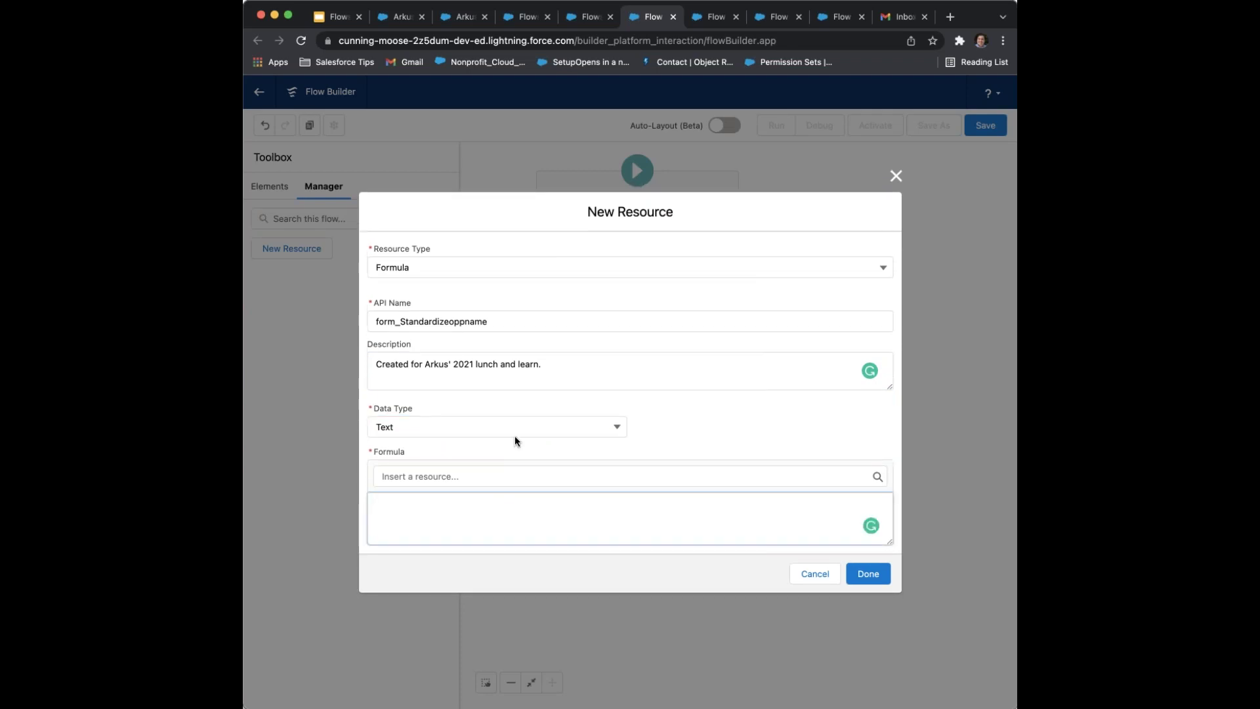
click(493, 476)
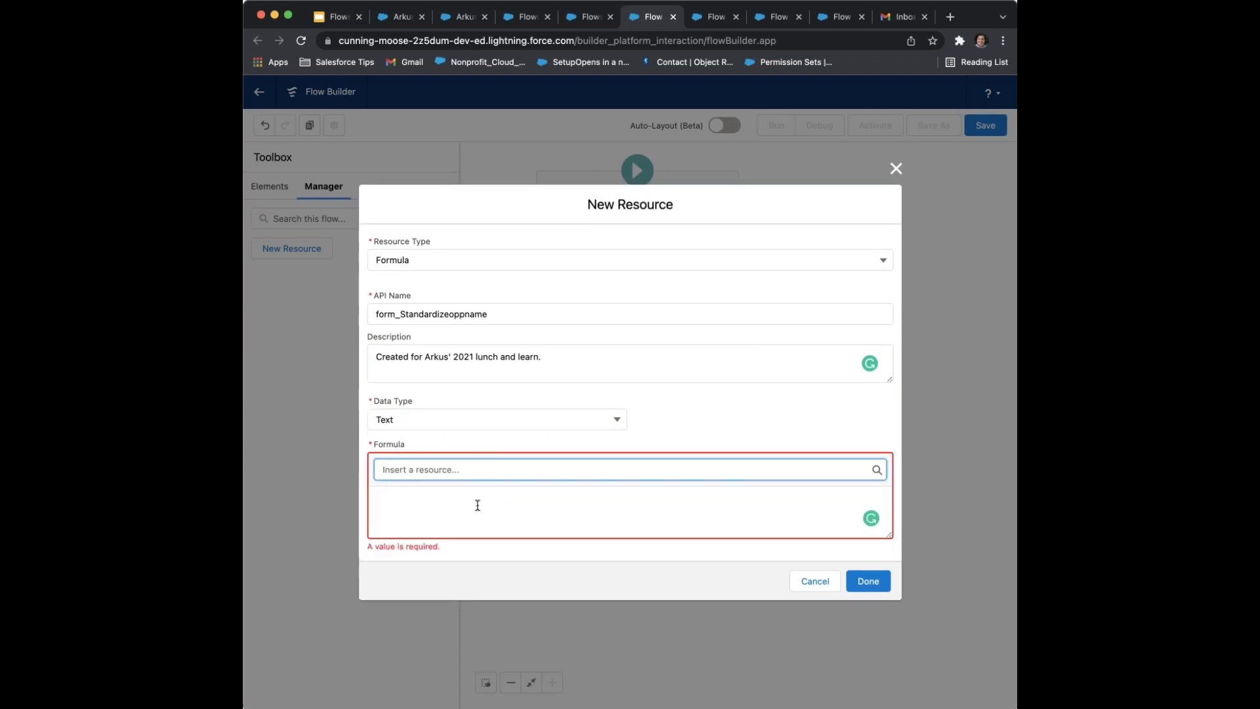
click(833, 467)
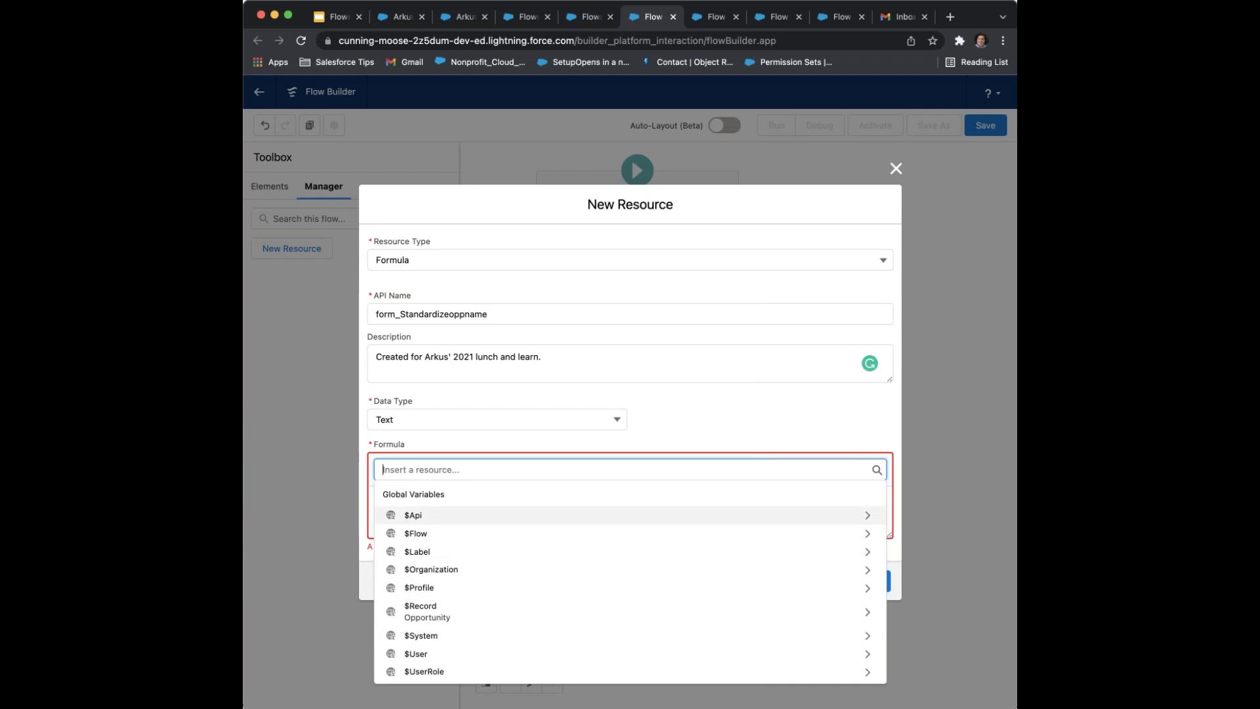
click(459, 617)
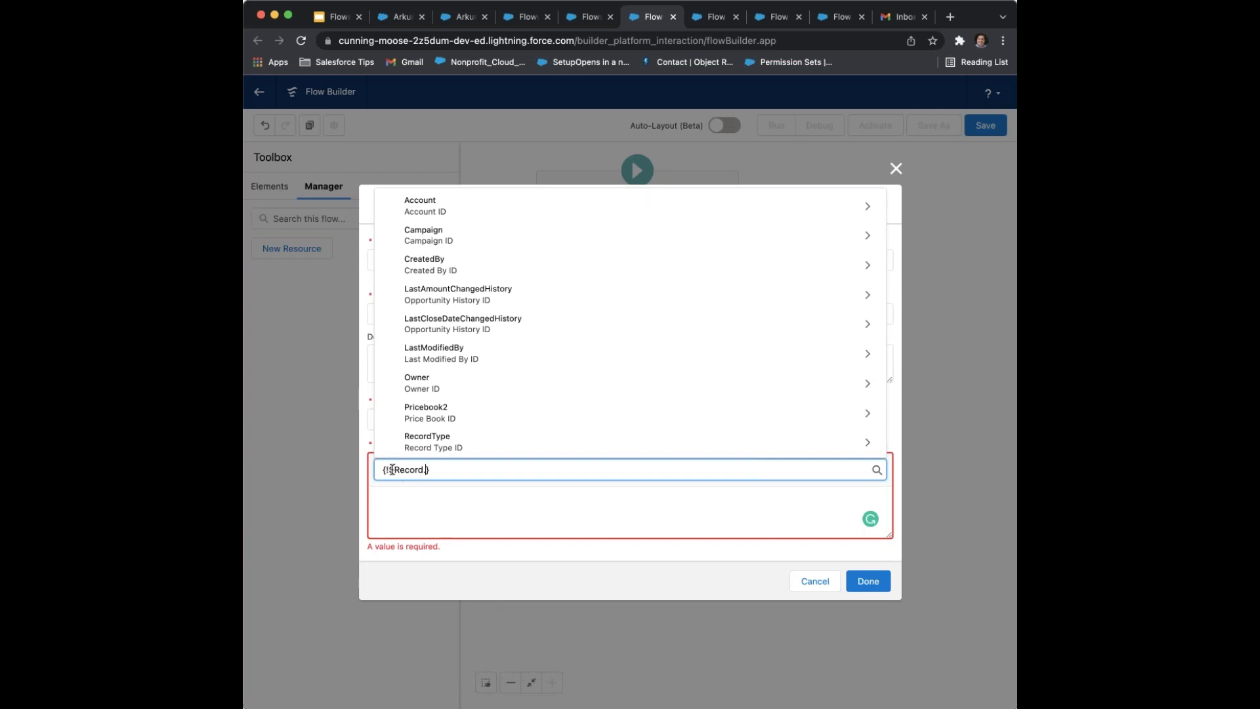
scroll(393, 420, down, 4)
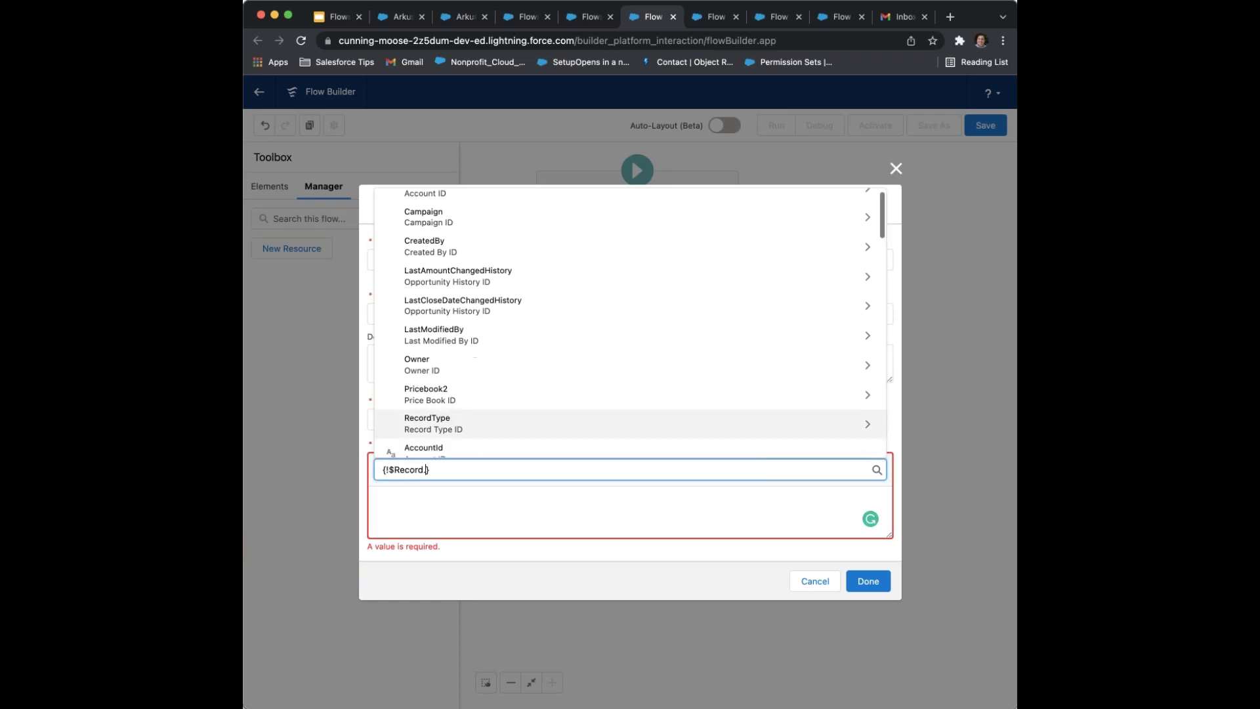
scroll(394, 420, down, 6)
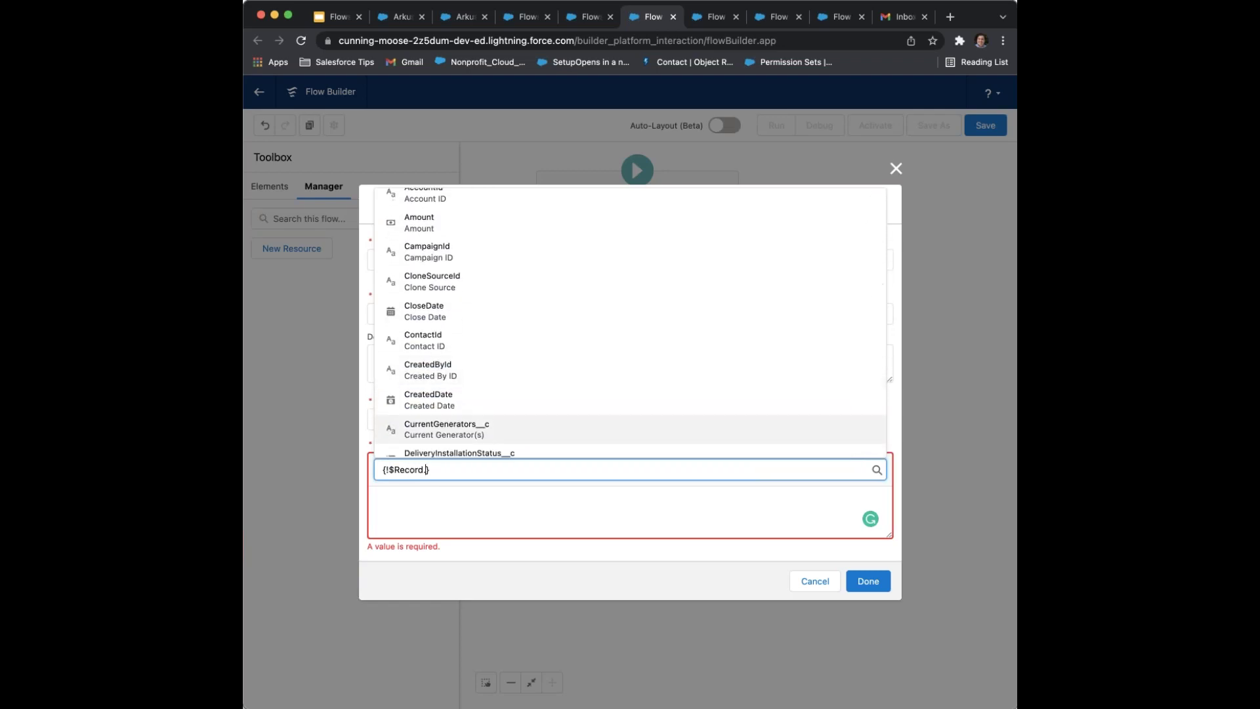
scroll(420, 393, down, 2)
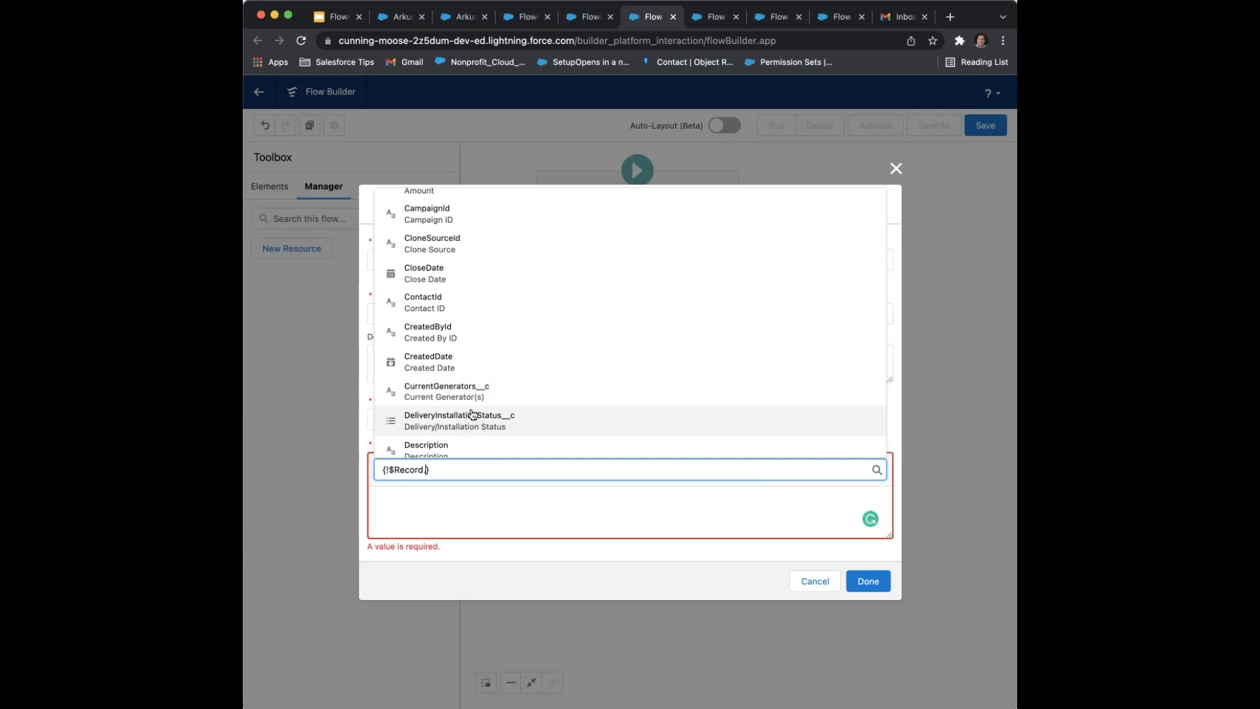
text(accou)
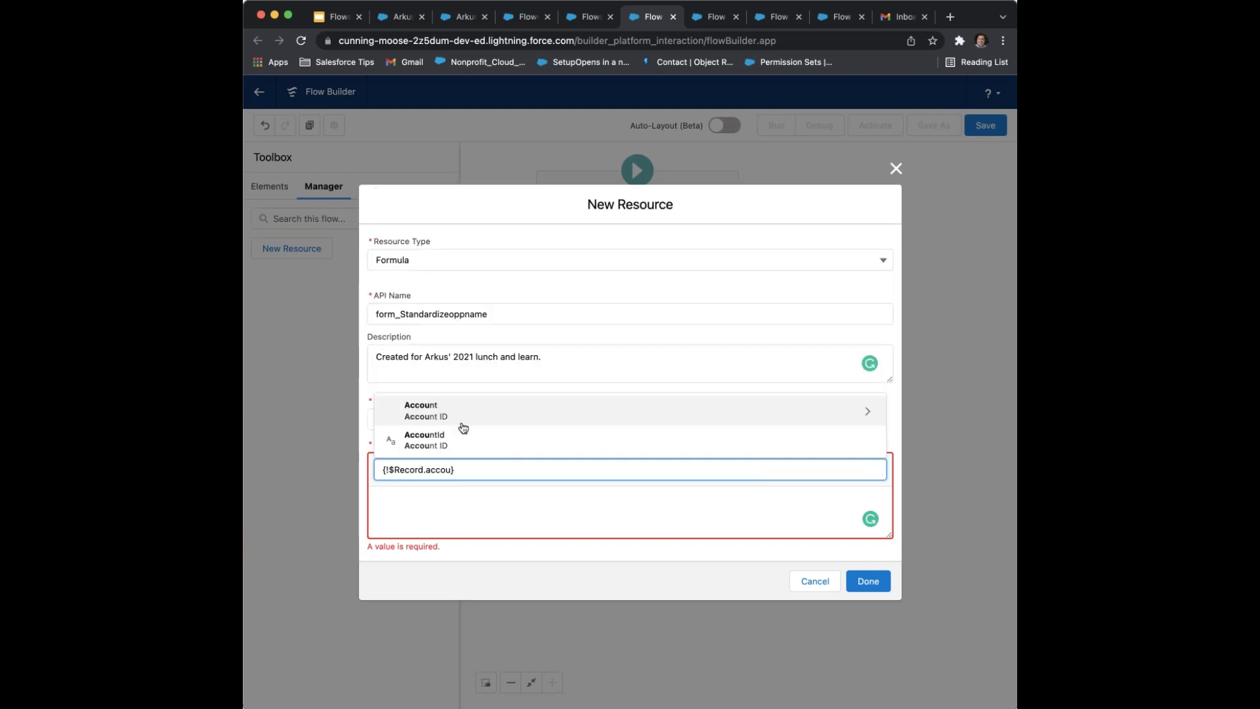
key(Return)
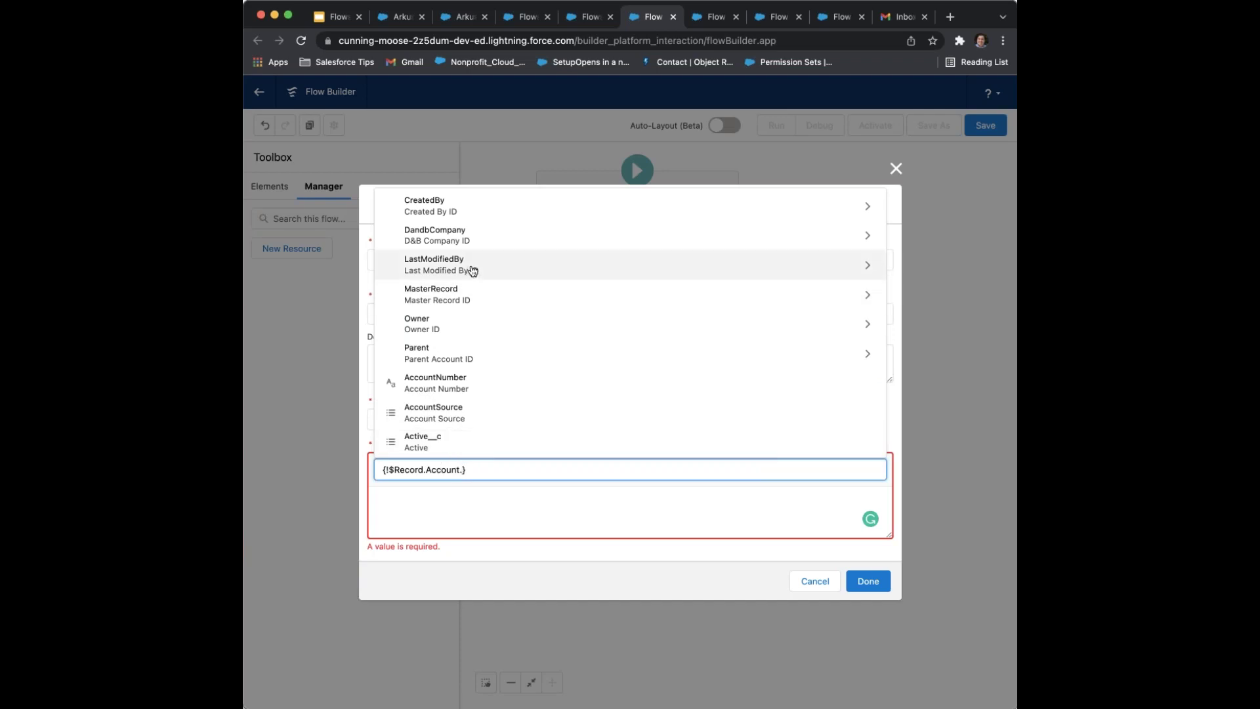
scroll(473, 386, down, 3)
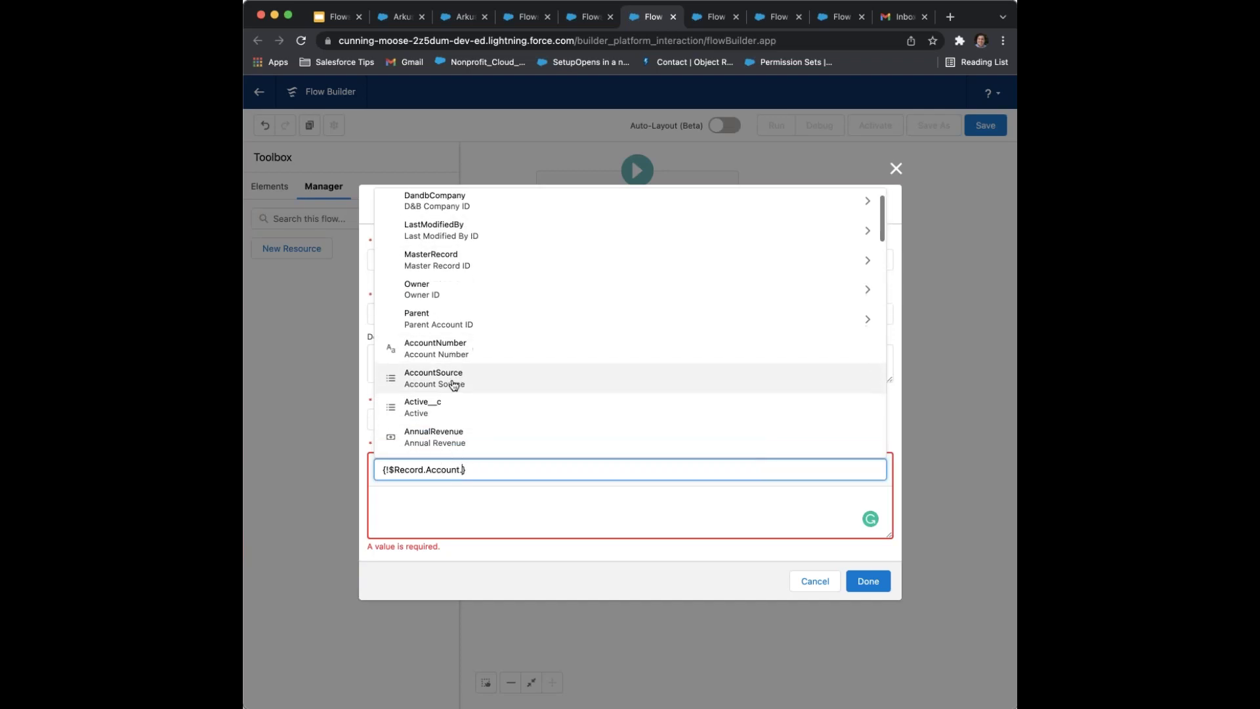
text(Name)
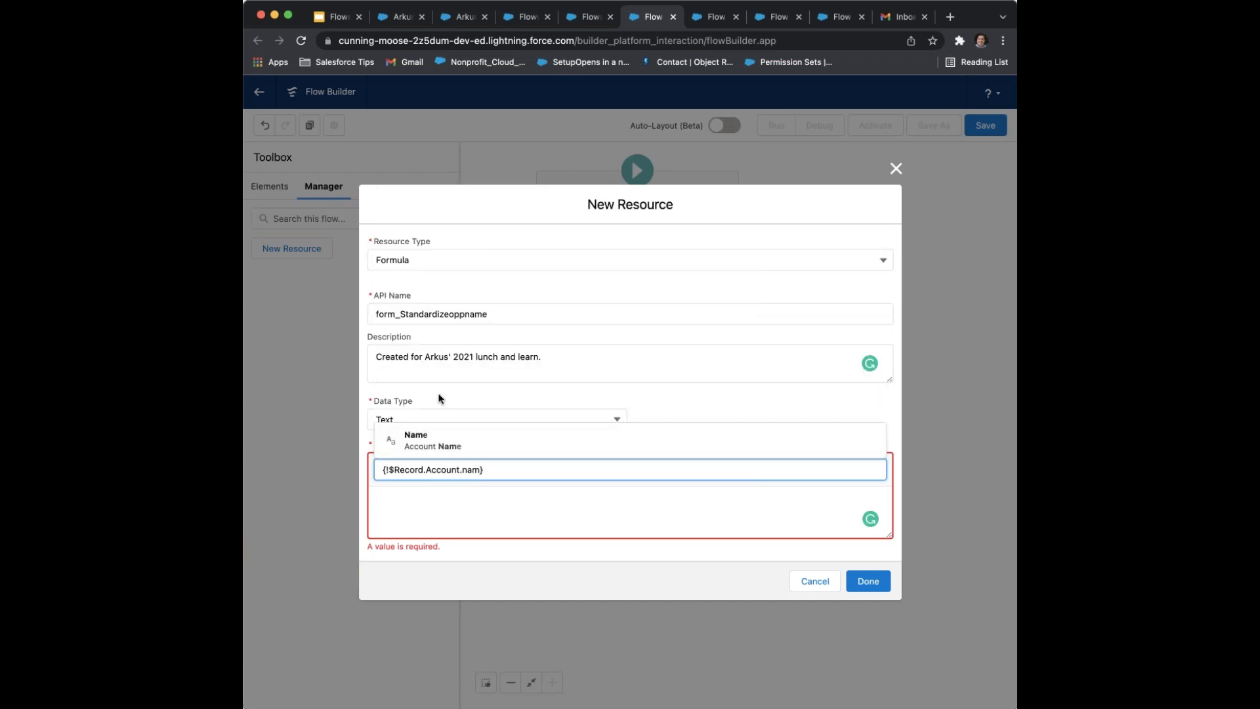
click(448, 436)
Append a quoted space and the opportunity's {!$Record.Amount} to the formula, joined with & operators
click(507, 514)
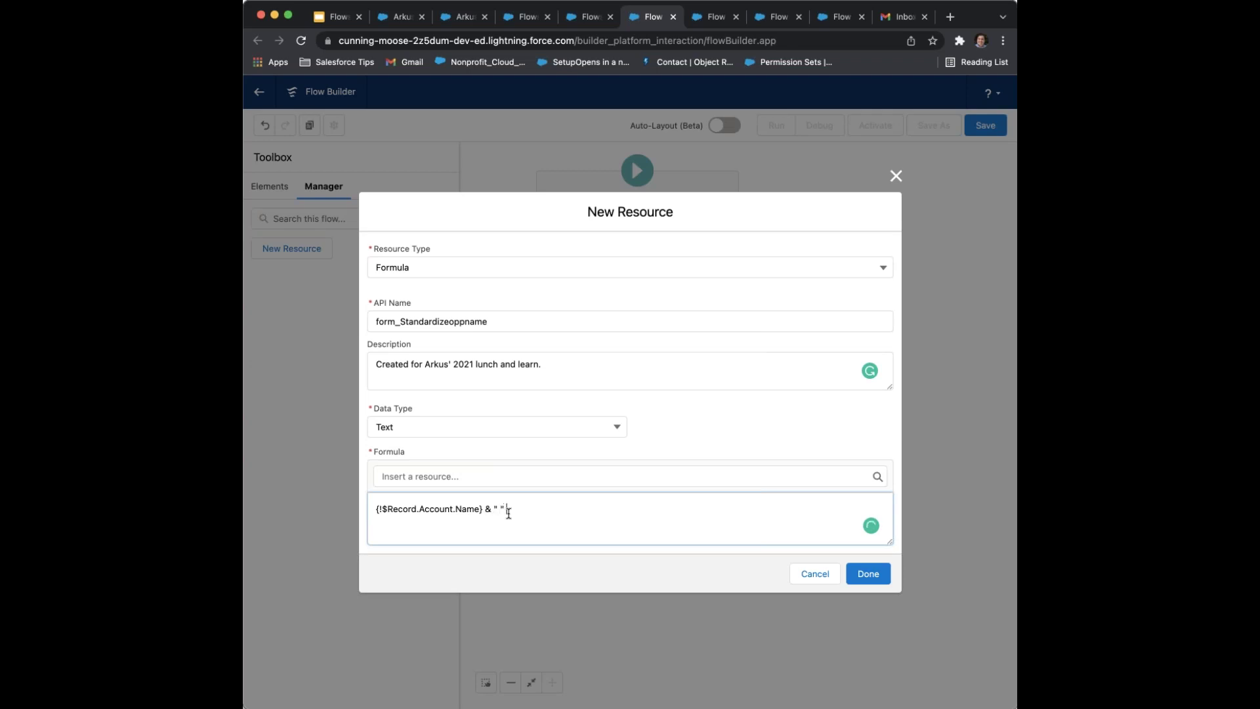
click(557, 474)
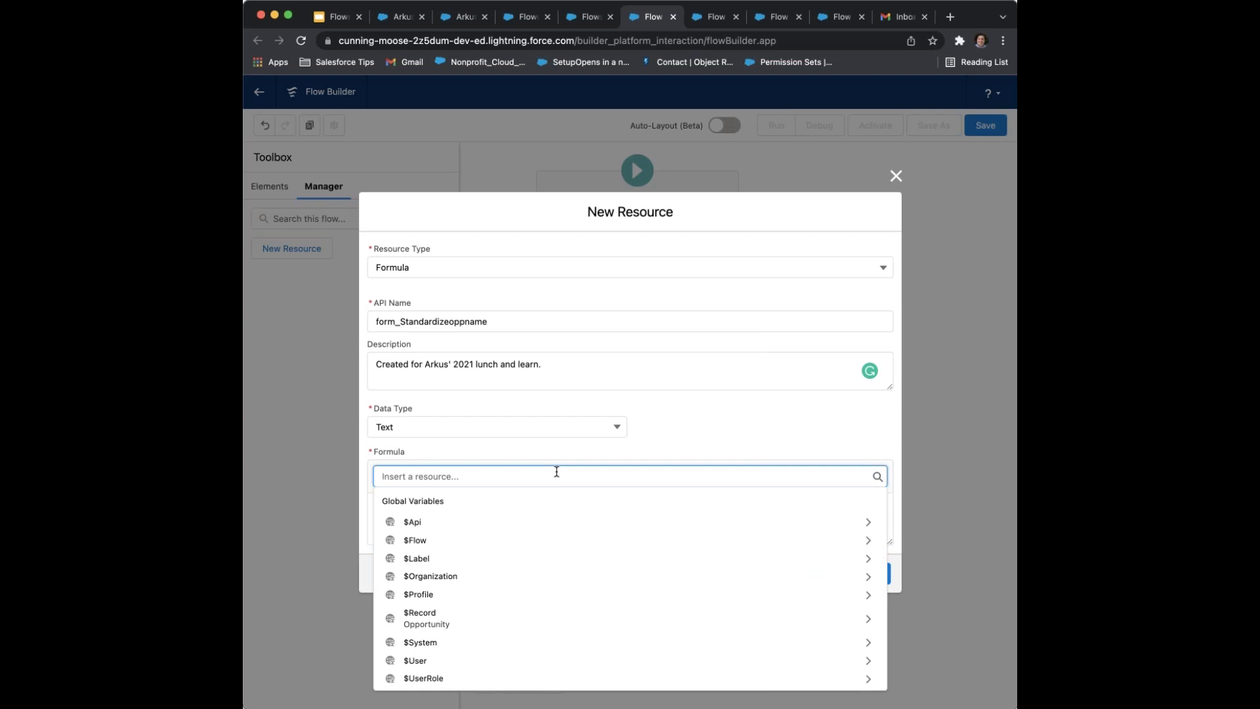
text($Rec)
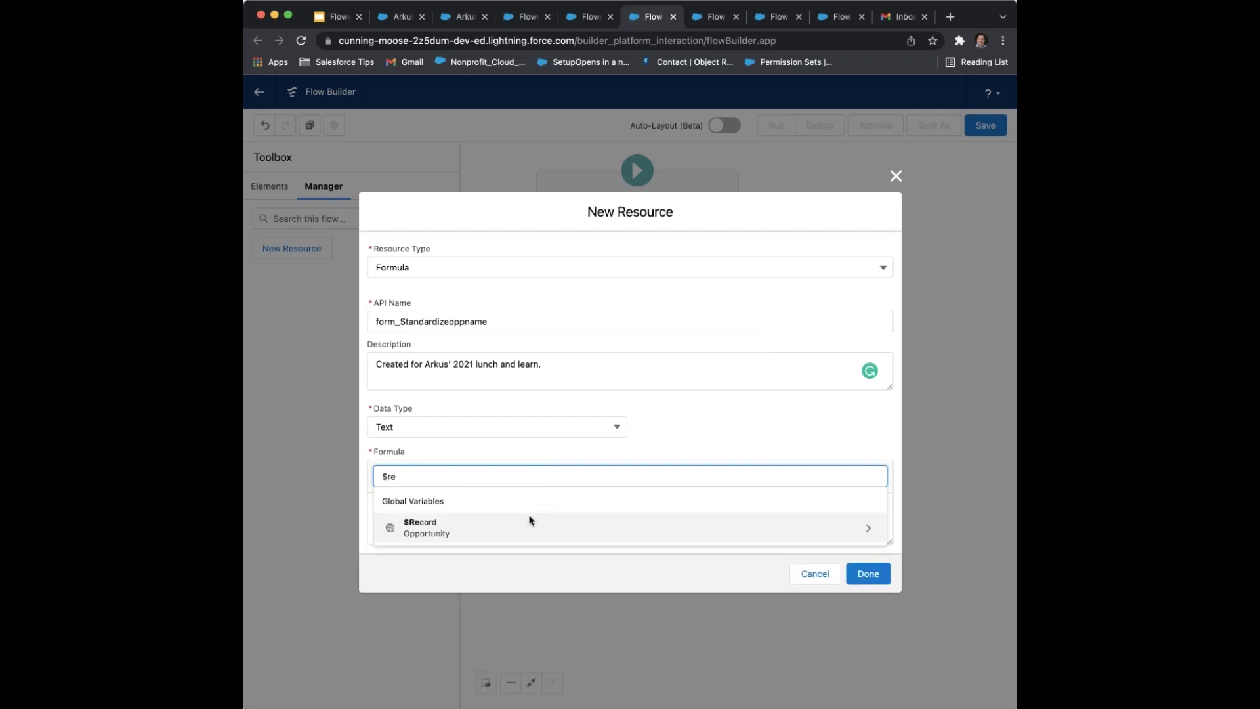
click(541, 525)
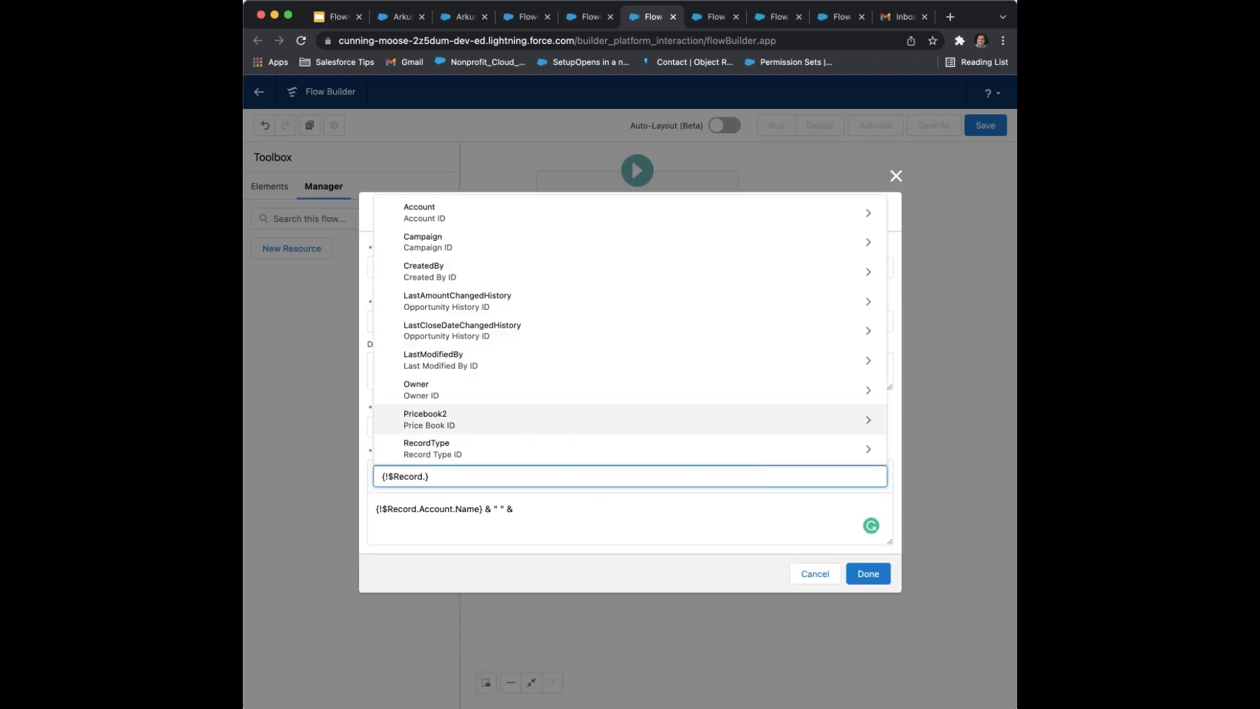
text(amount)
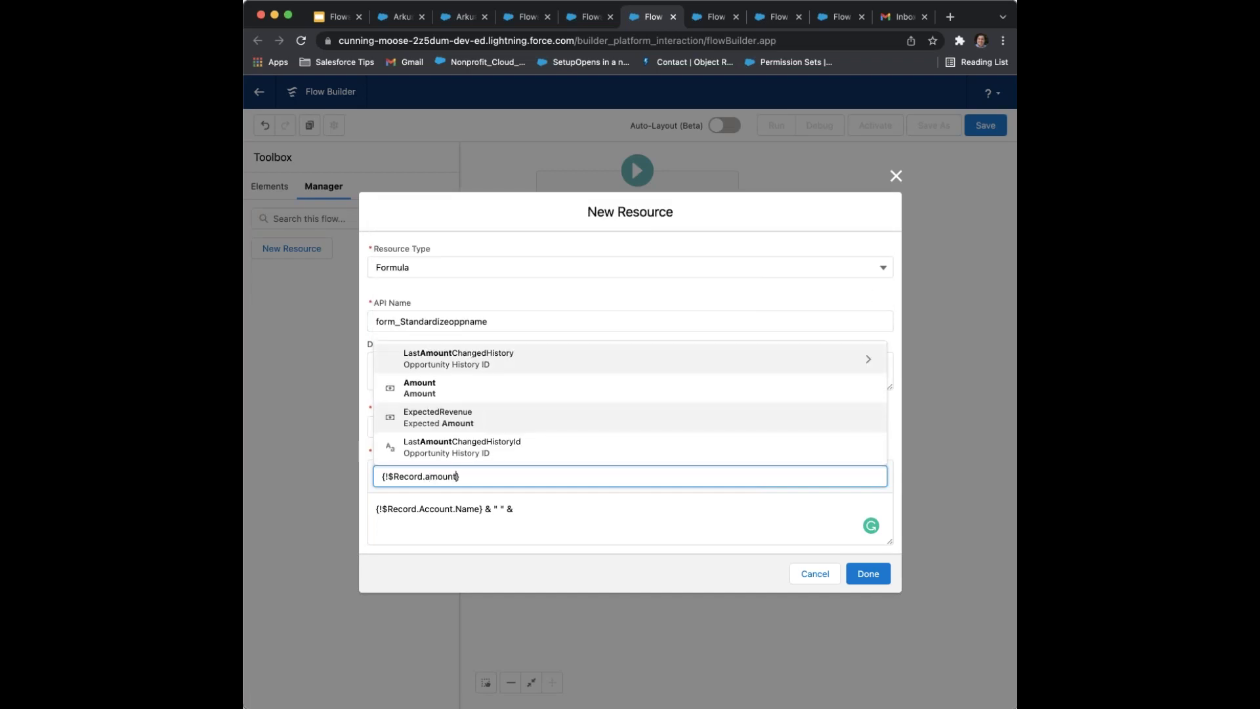
click(481, 390)
click(594, 509)
drag(594, 509, 526, 511)
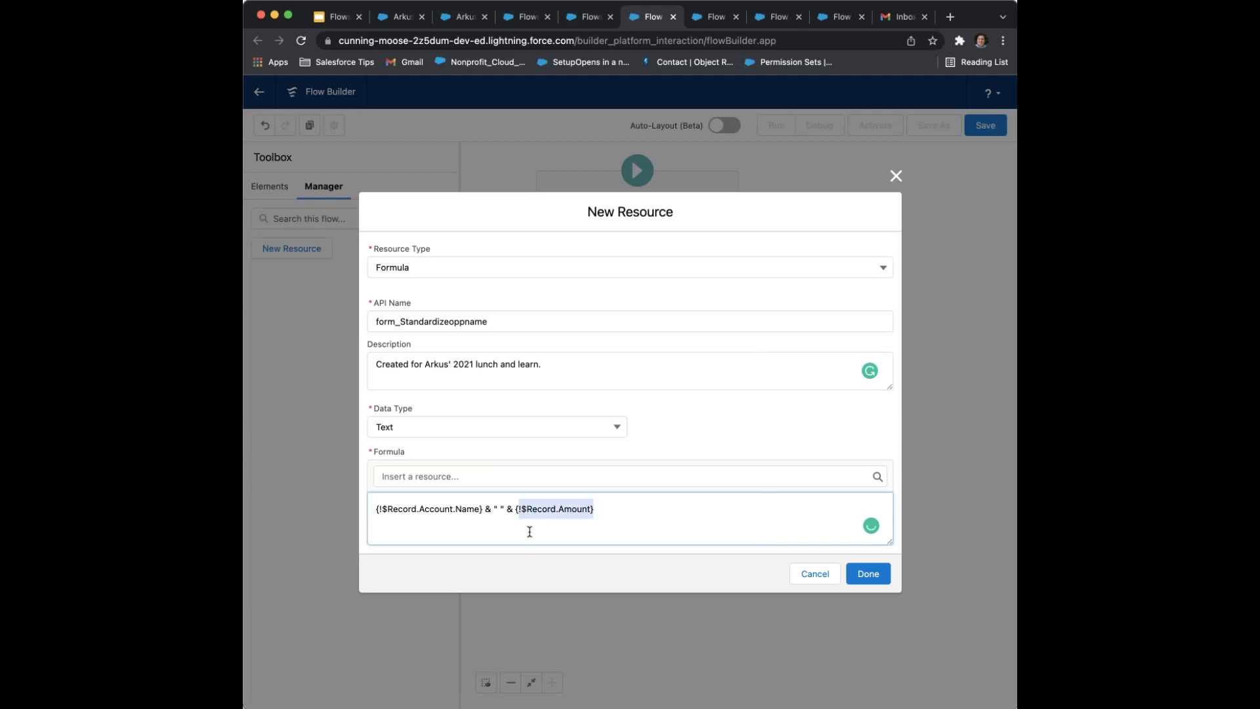
Wrap {!$Record.Amount} in a TEXT() function within the formula
click(519, 510)
key(Left)
key(Left)
text(TEXT()
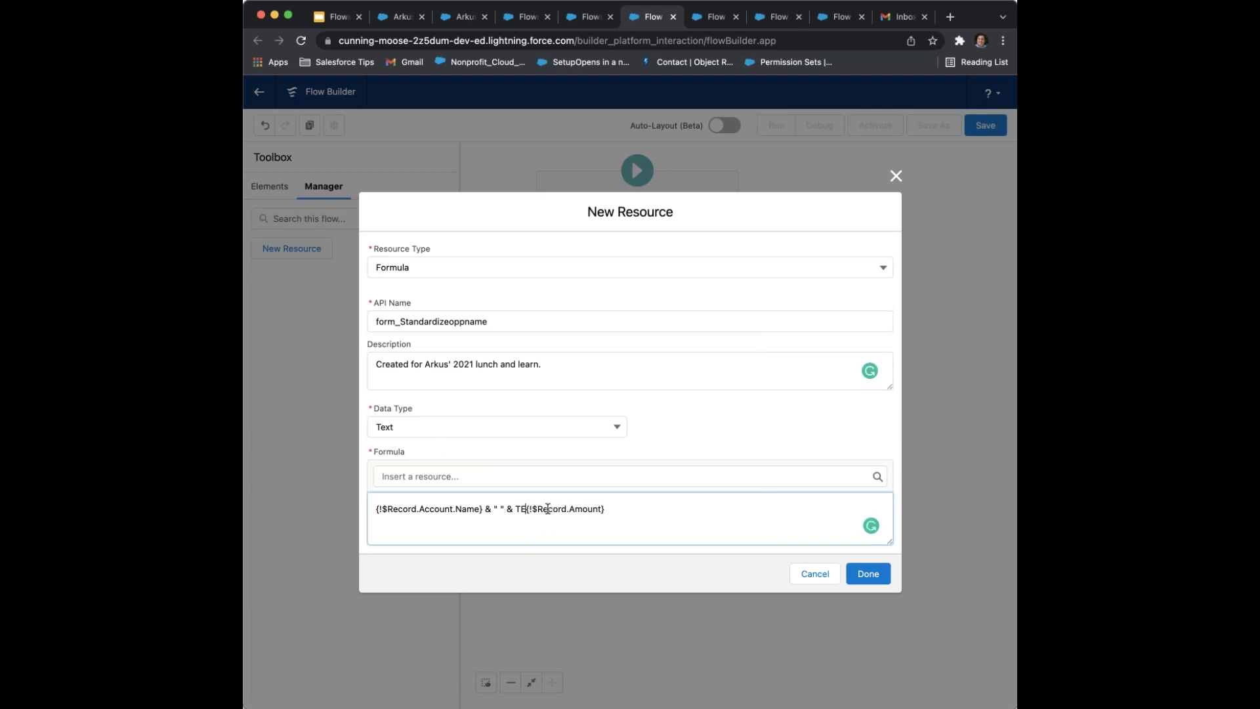
click(706, 520)
click(545, 511)
drag(576, 509, 612, 510)
click(531, 507)
Extend the formula with another quoted space and the opportunity's {!$Record.CloseDate}, joined with & operators
click(628, 516)
text(& " " &)
text( " " &)
click(605, 477)
text(d)
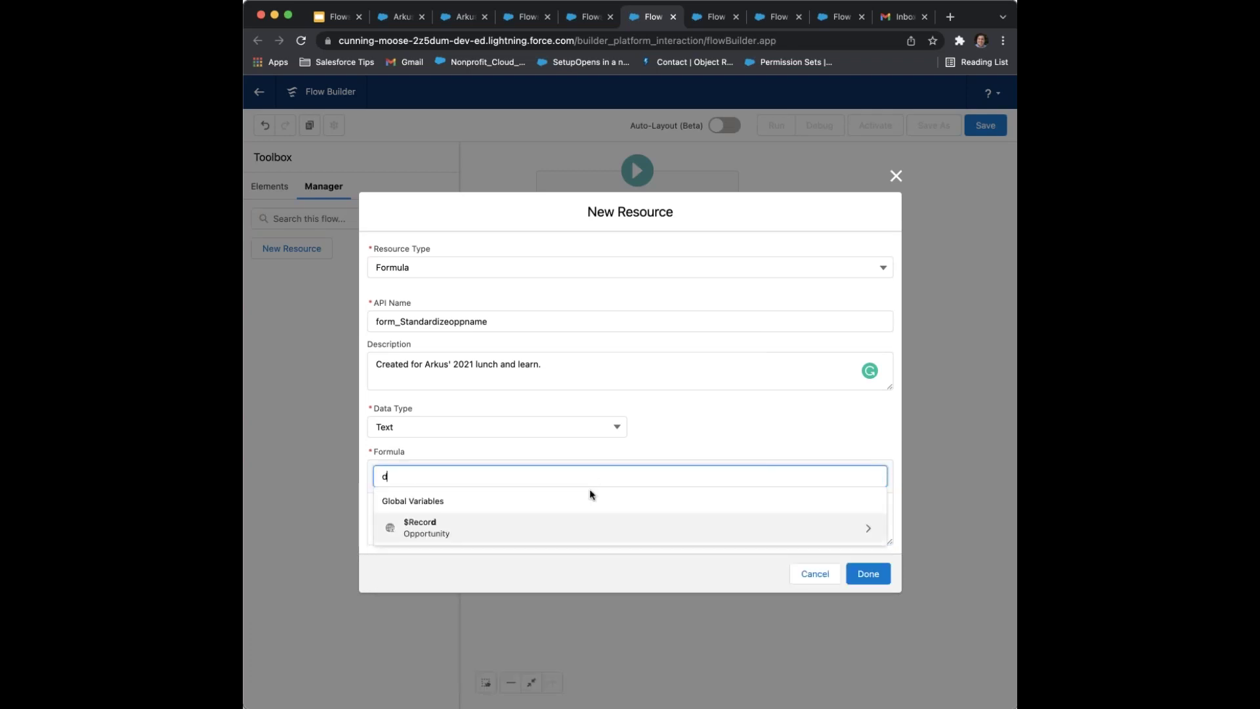
click(562, 533)
text(close)
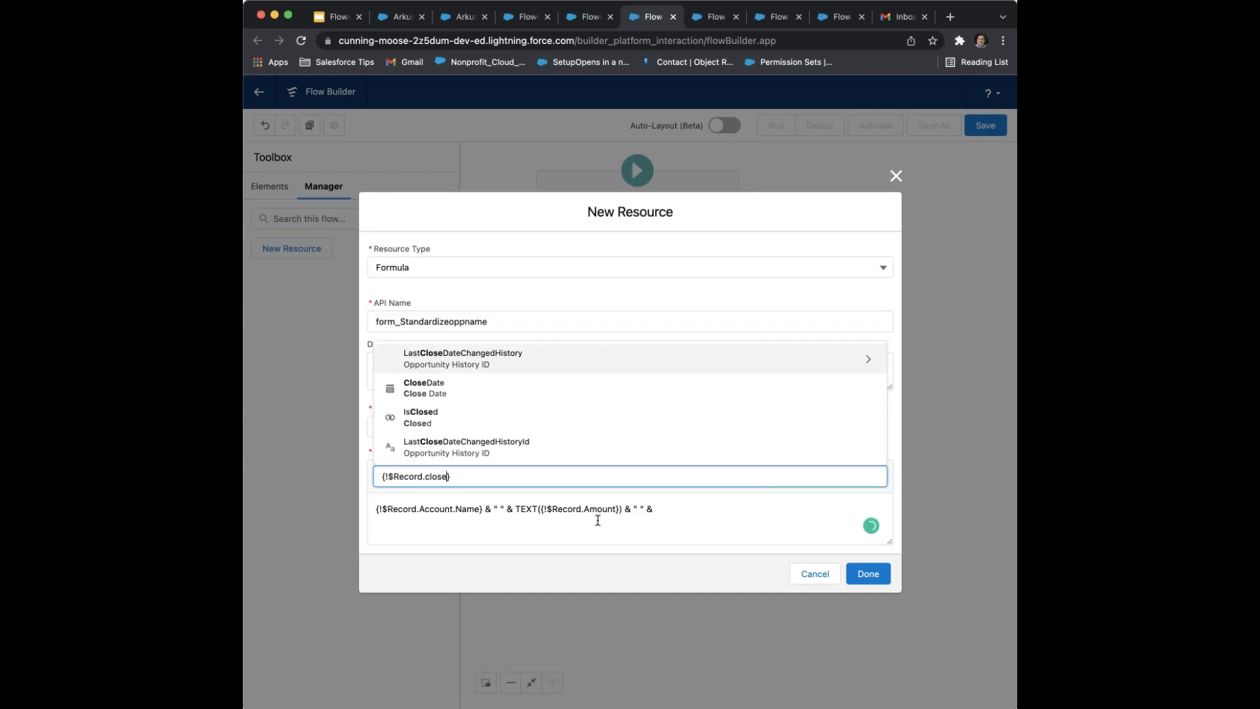
click(561, 403)
Wrap {!$Record.CloseDate} in a TEXT() function and finish creating the formula resource
click(657, 510)
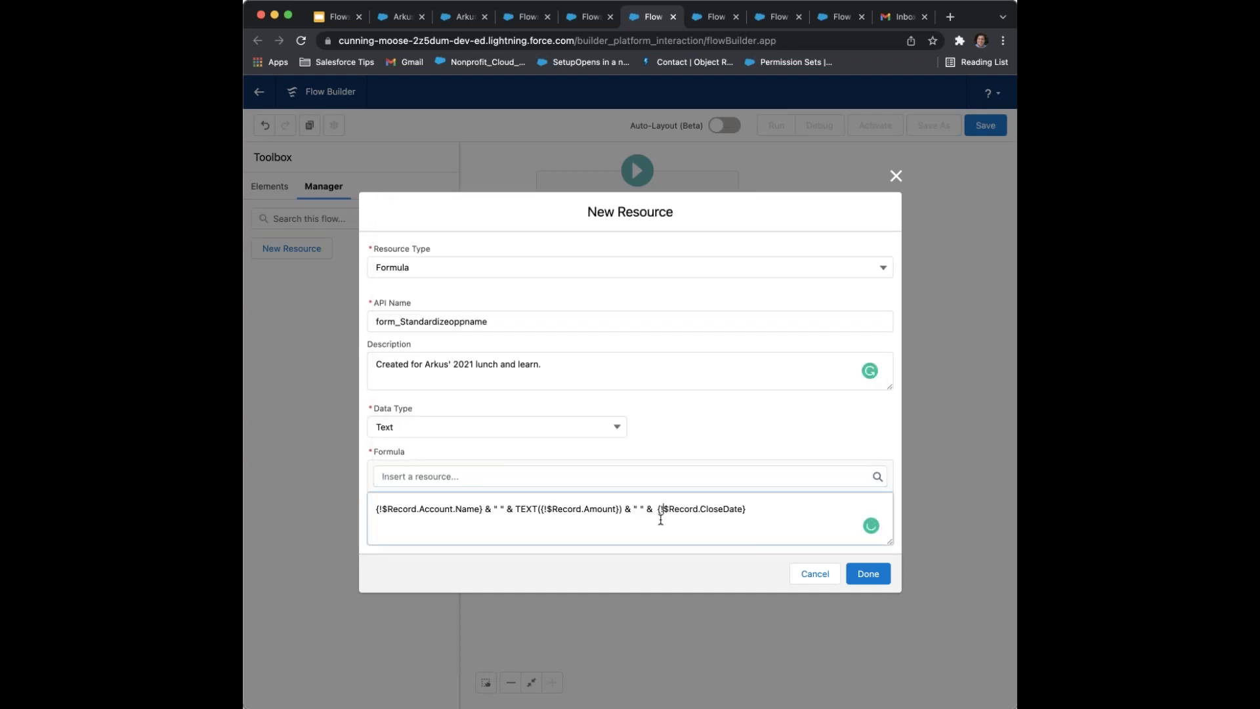
text(TEXT()
click(775, 516)
click(874, 576)
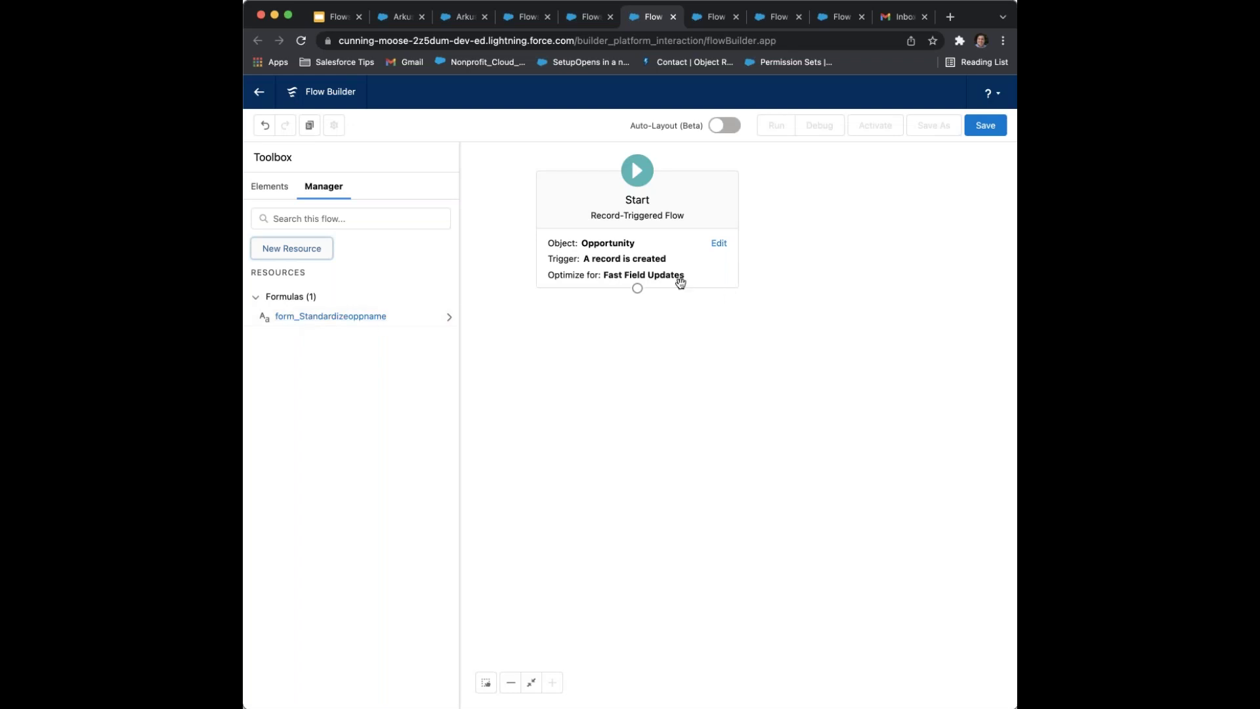
Add an Update Records element below Start, labelled updateopportunityname and described as "Created for Arkus' 2021 lunch and learn."
click(270, 186)
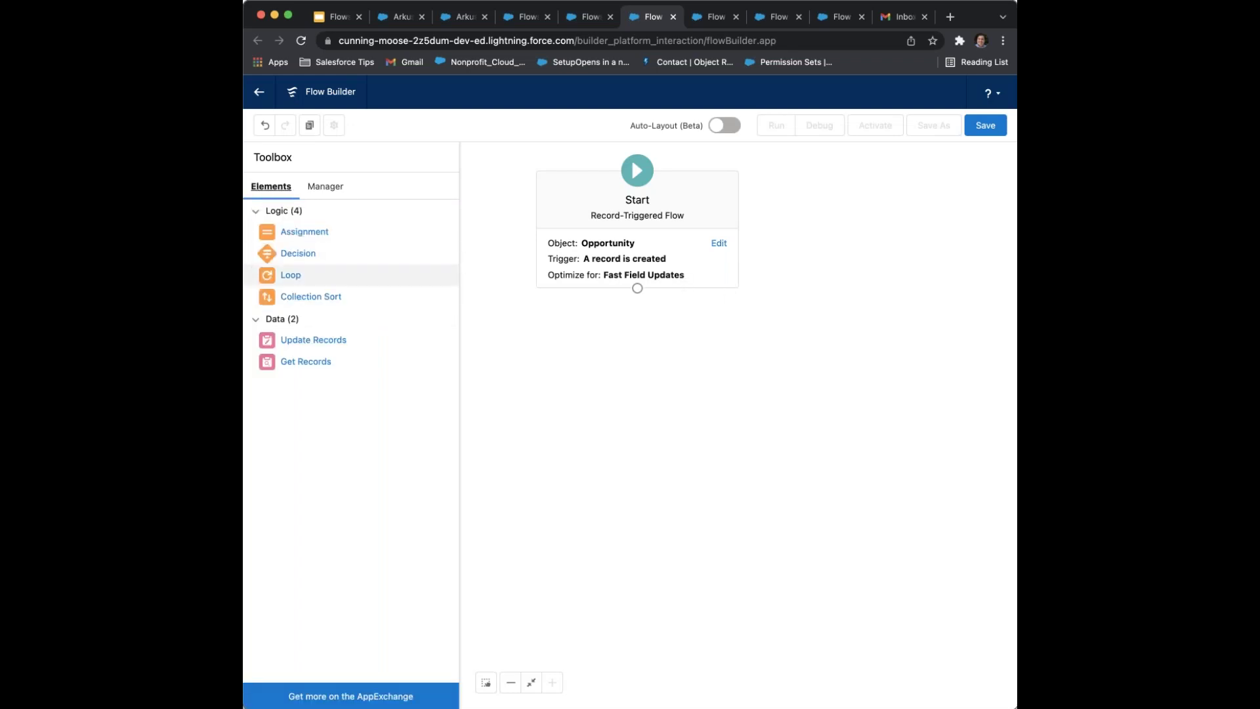
drag(305, 341, 636, 342)
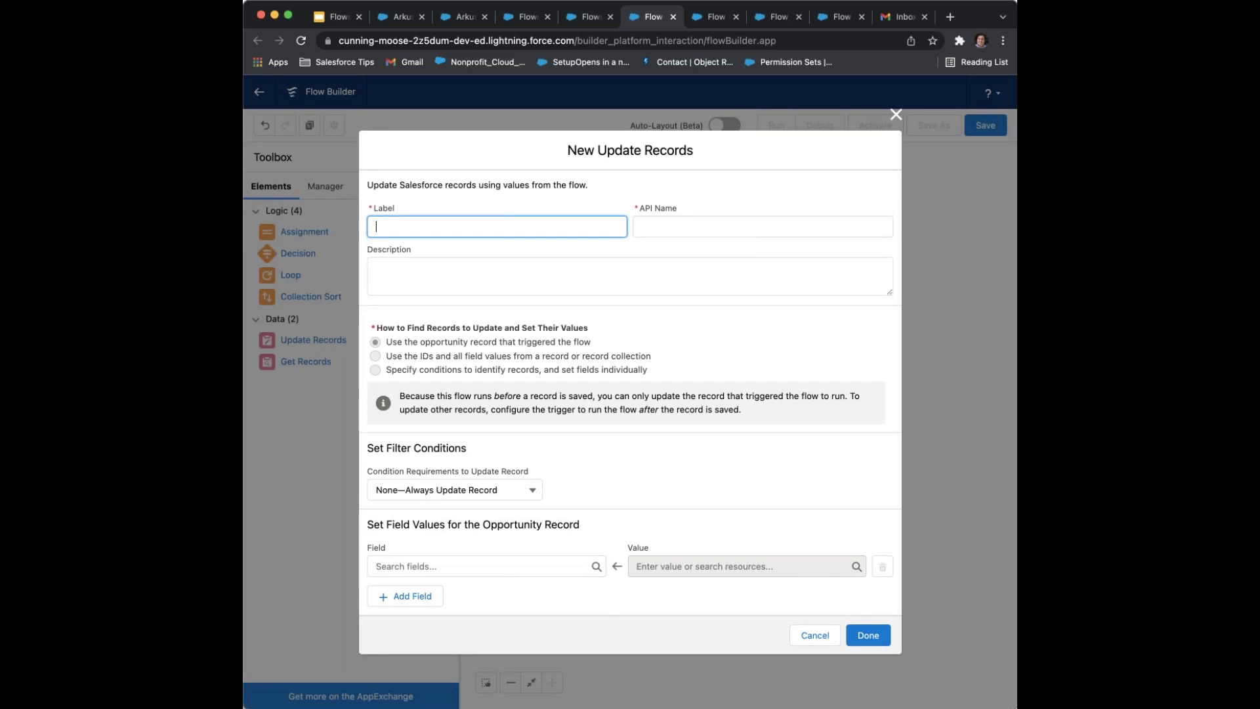
text(updateopportunityname)
key(Tab)
key(Tab)
text(Created for Arkus' 2021 lunch and learn.)
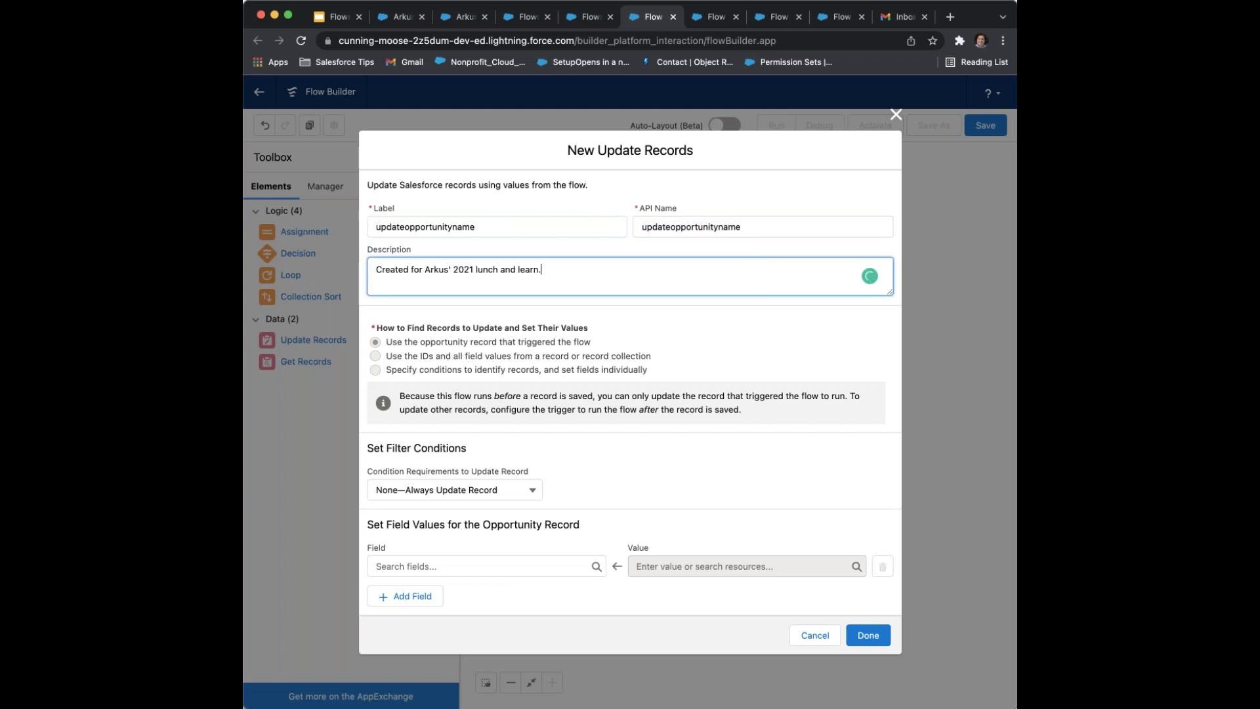
Review which record the element updates and the available condition requirements, keeping None—Always Update Record
drag(418, 342, 562, 344)
click(556, 352)
click(488, 491)
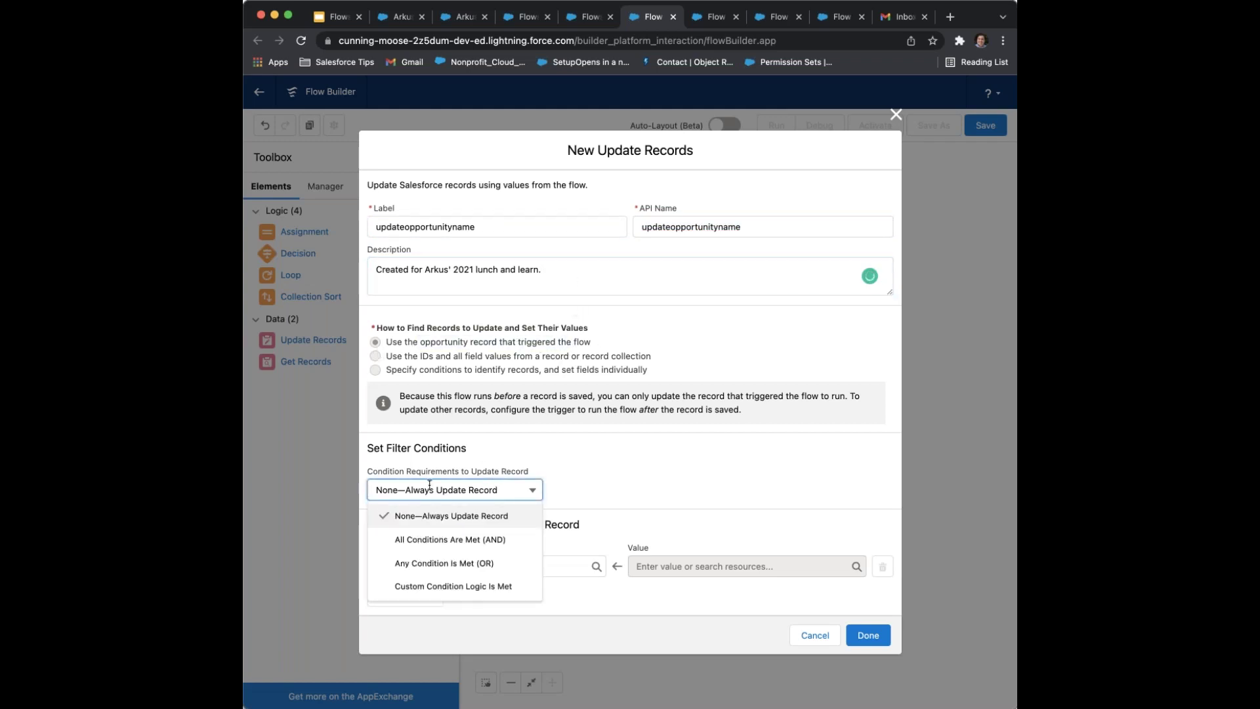
click(486, 489)
Choose Name as the opportunity field whose value the Update Records element sets
click(463, 565)
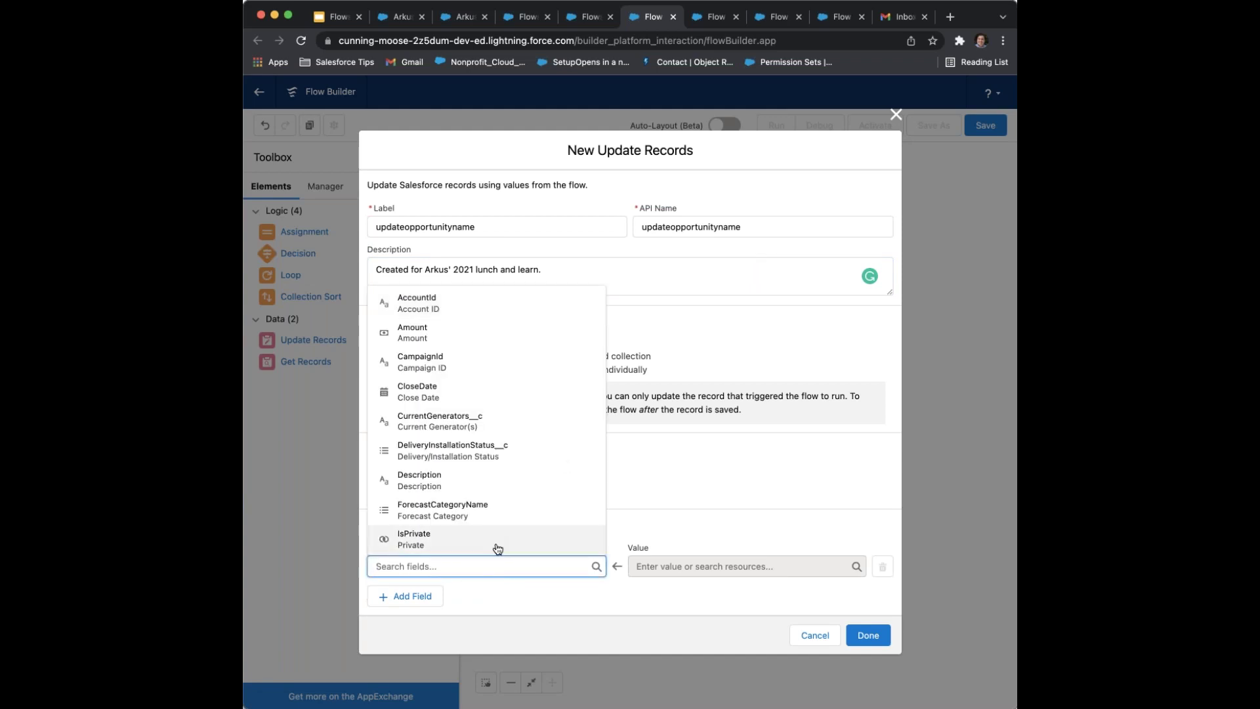
click(682, 509)
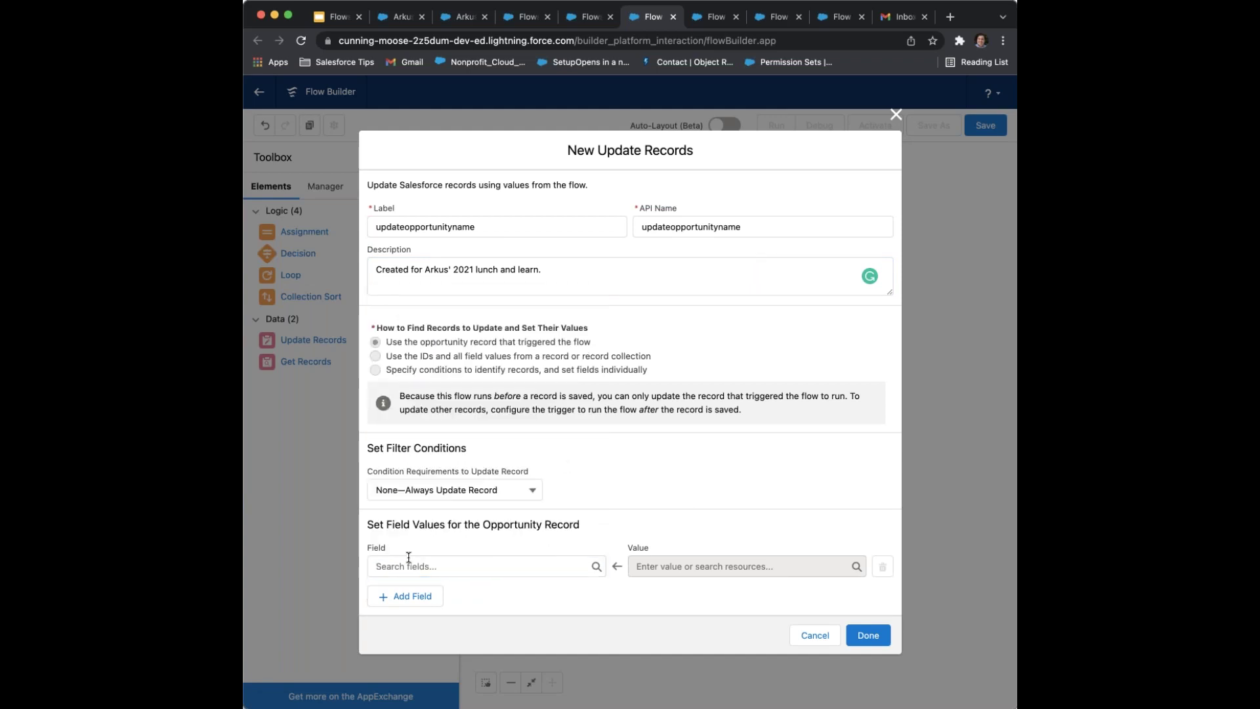
drag(381, 525, 636, 525)
click(635, 525)
click(471, 565)
text(name)
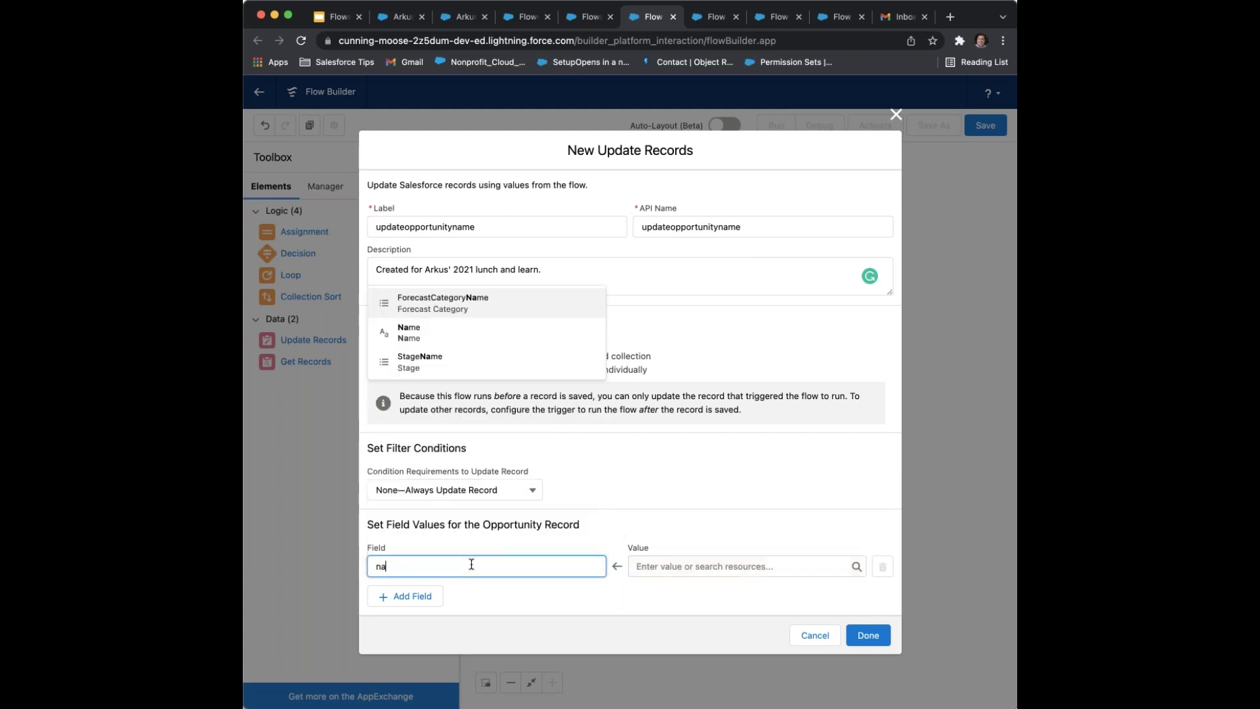
key(Up)
key(Up)
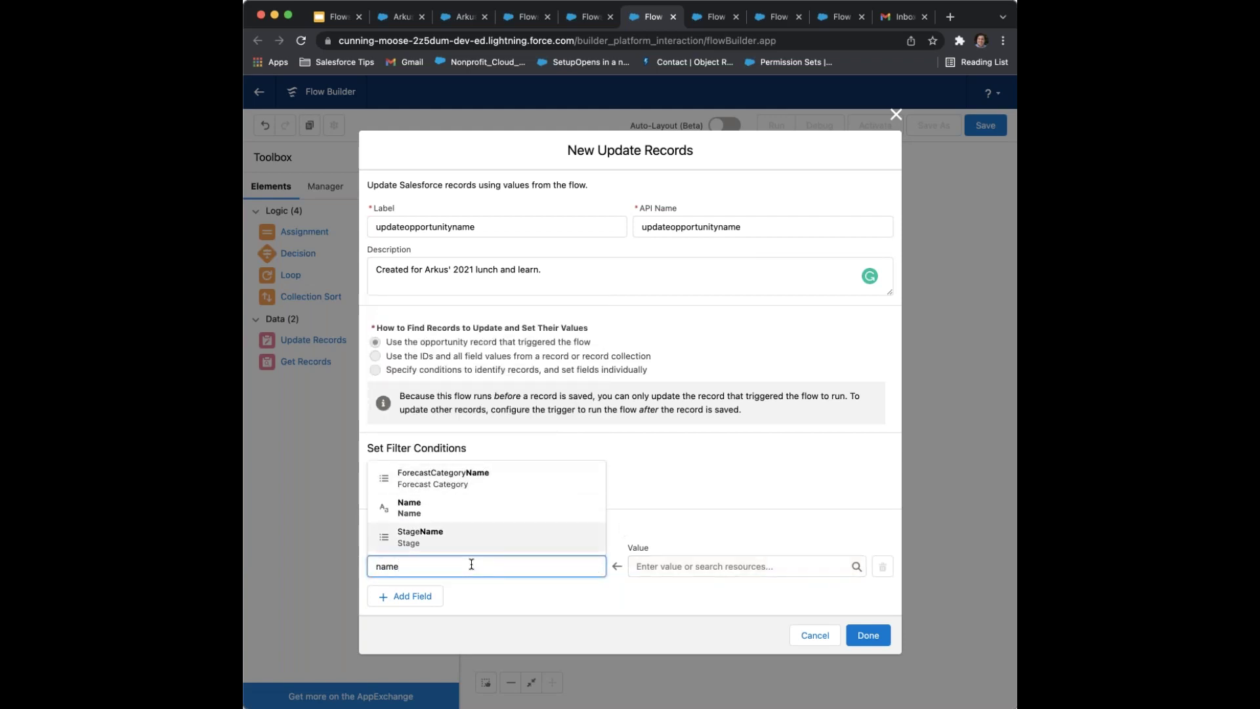
key(Return)
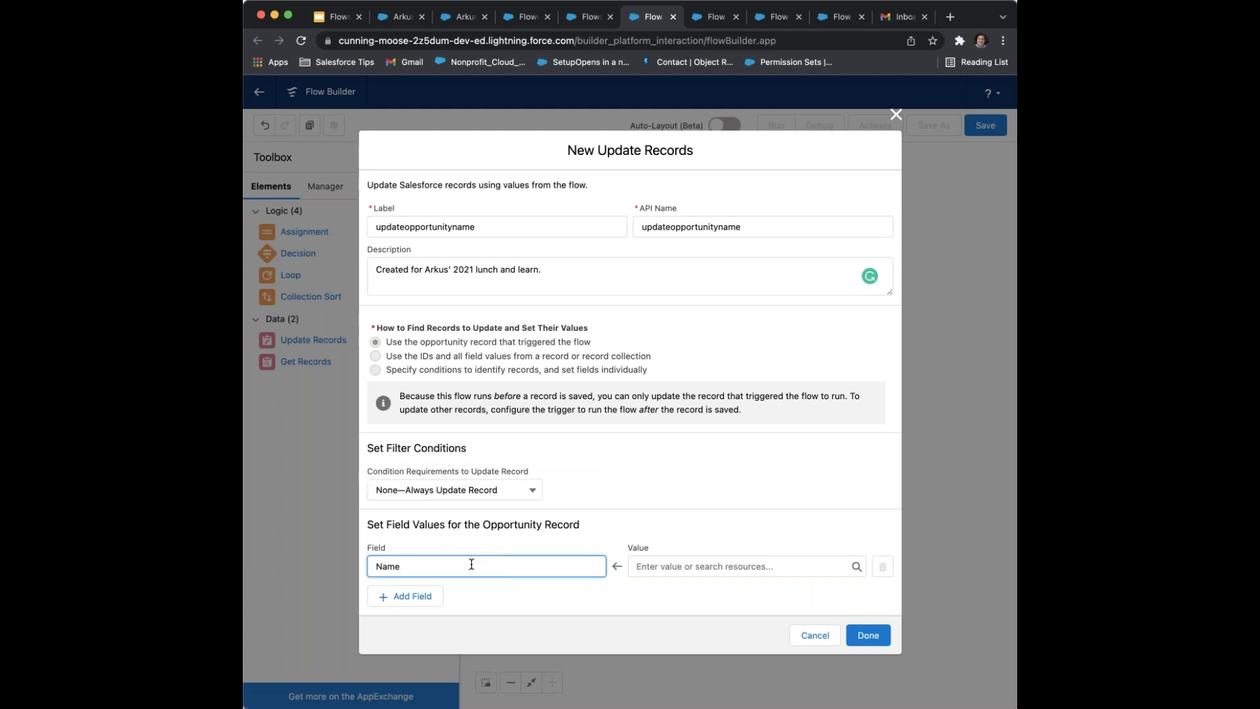
Set the Name field's value to the form_Standardizeoppname formula, finish the Update Records element, and connect Start to it
click(697, 566)
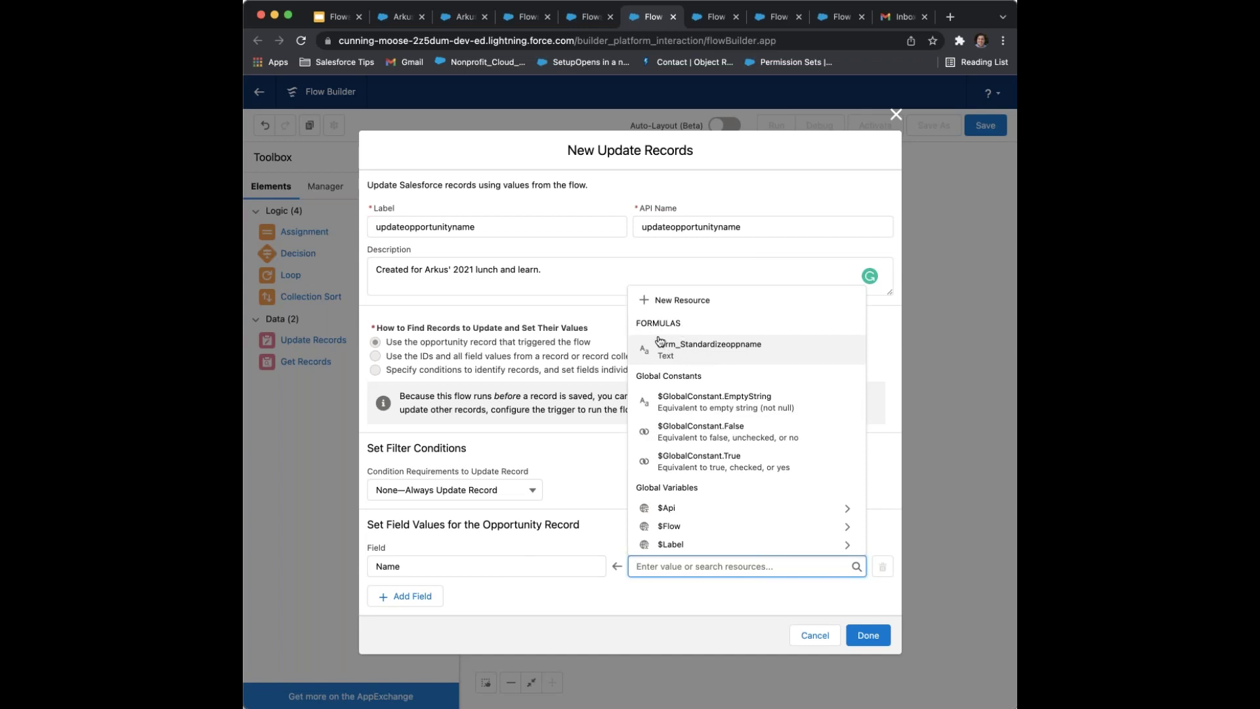
click(665, 589)
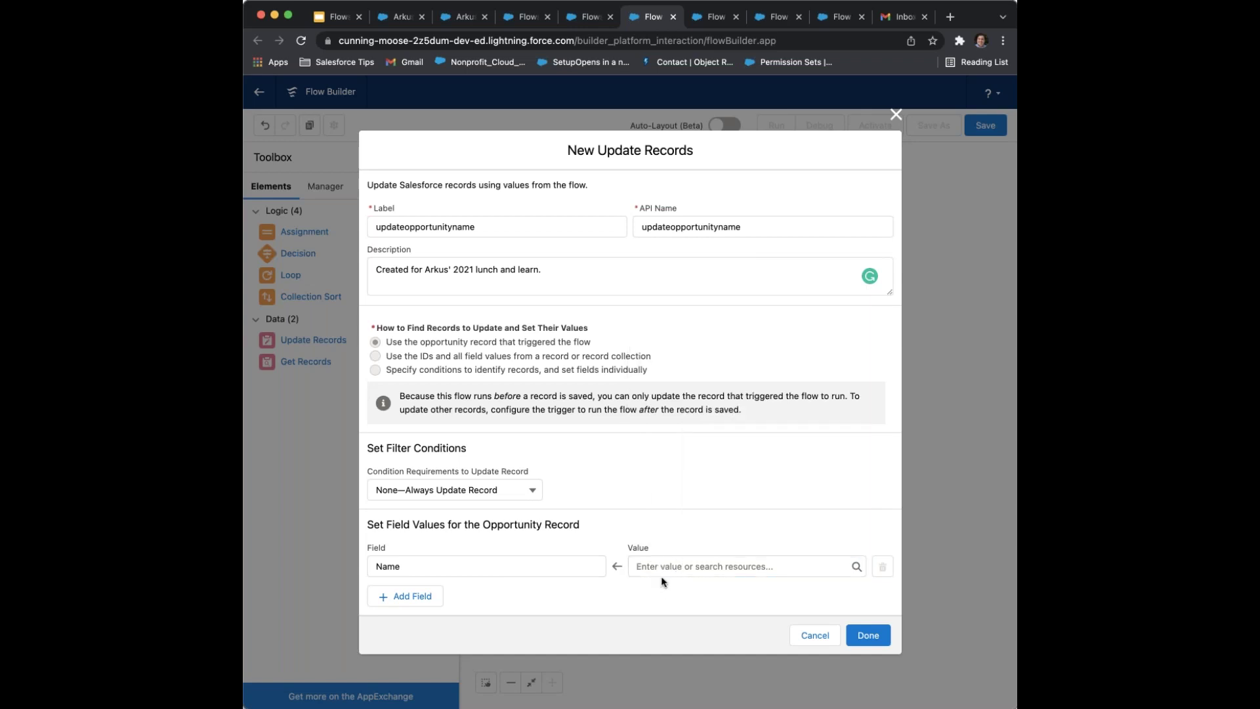
click(670, 567)
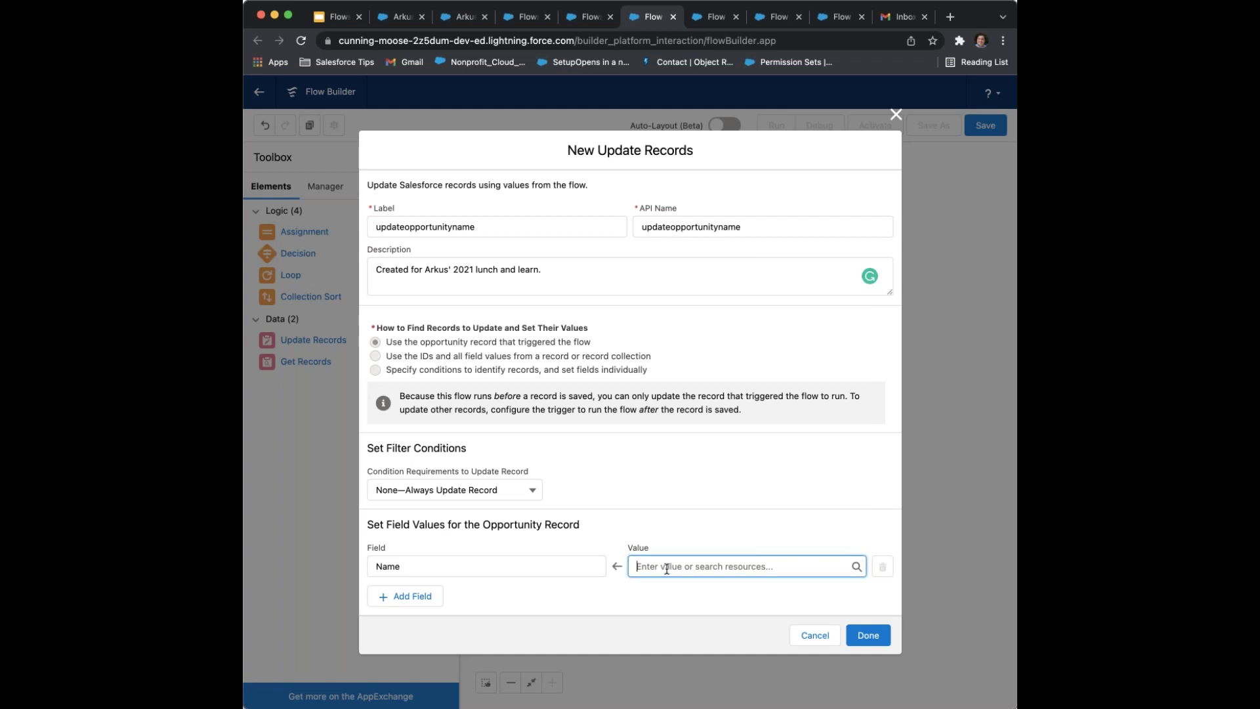
click(691, 353)
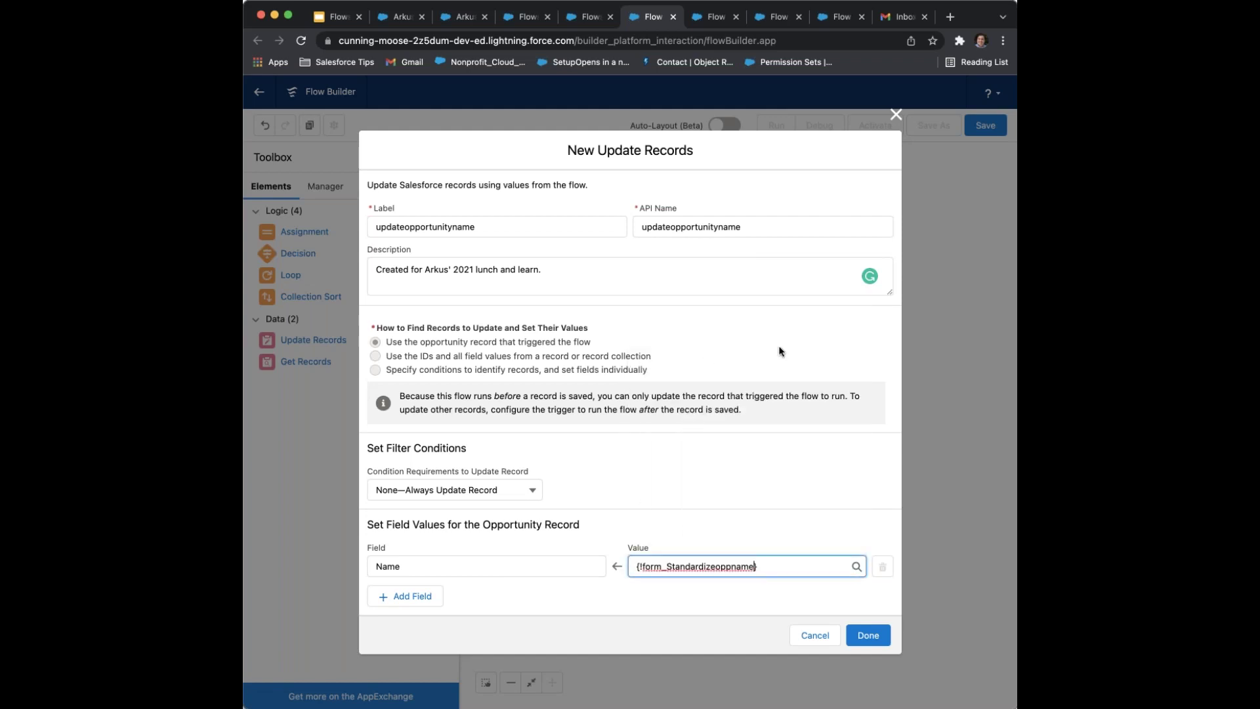
click(868, 636)
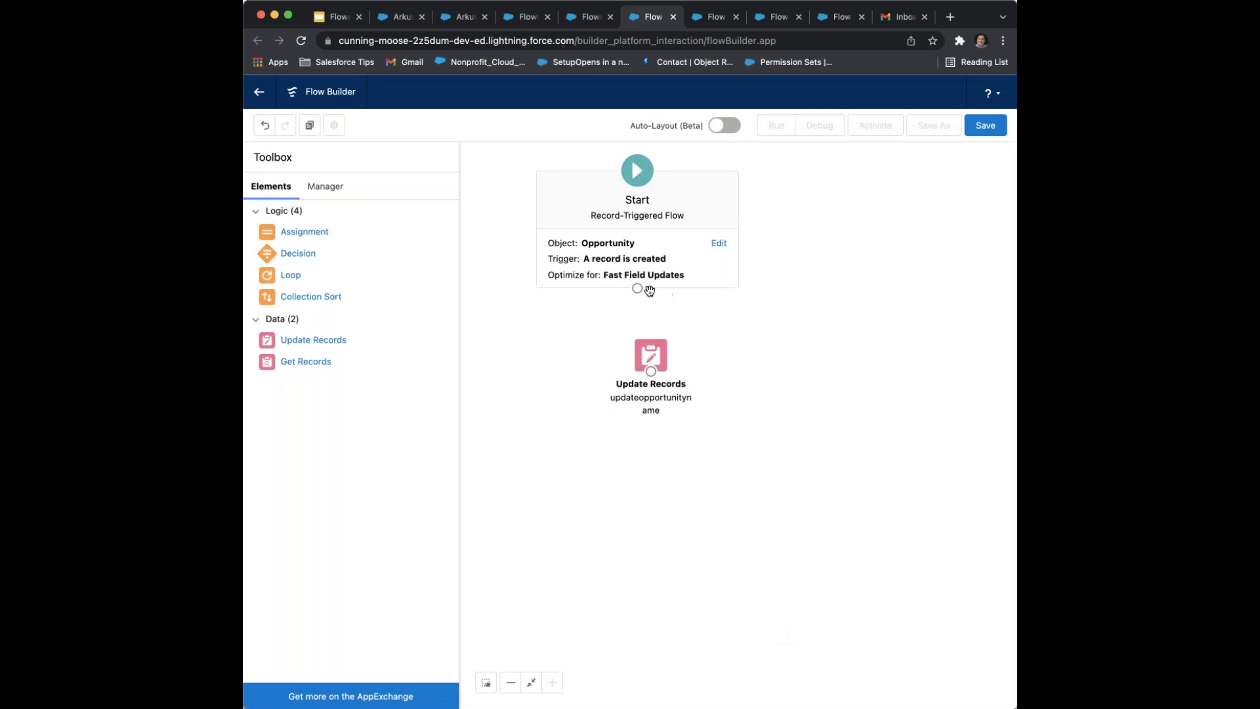
drag(638, 295, 650, 387)
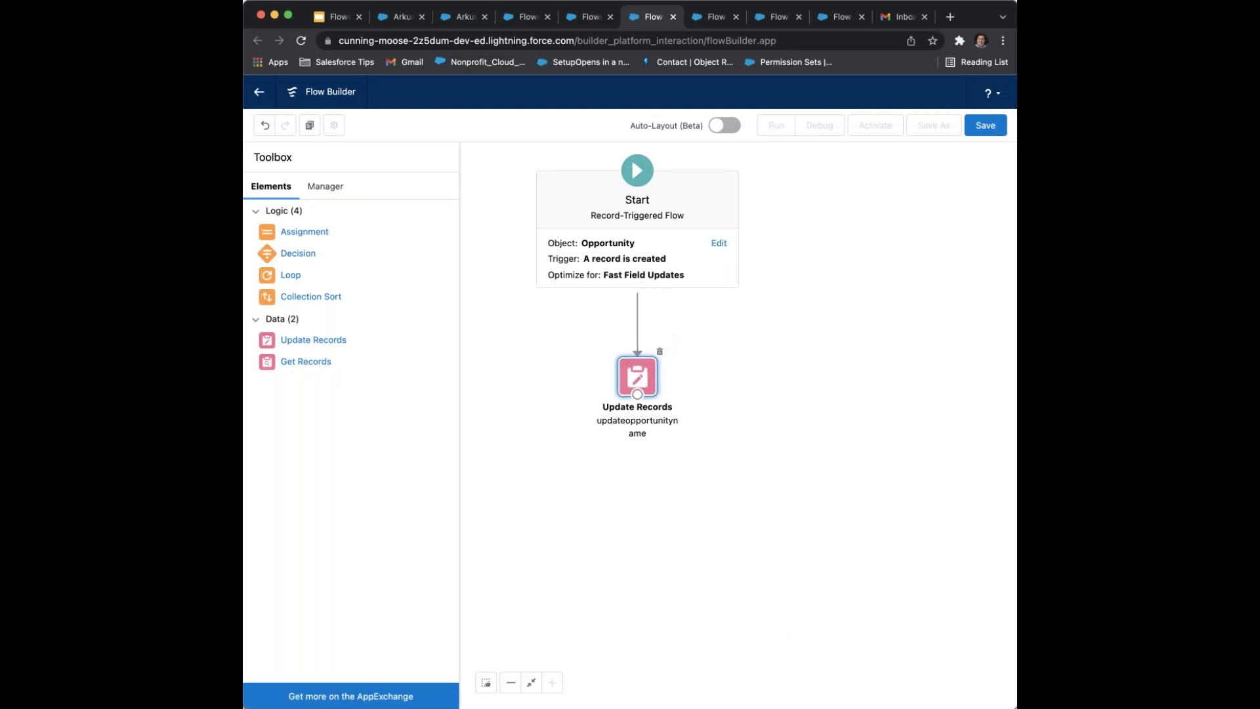
Start saving the flow with StandardizeOppNamesLunchLearn as both its label and API name
click(992, 135)
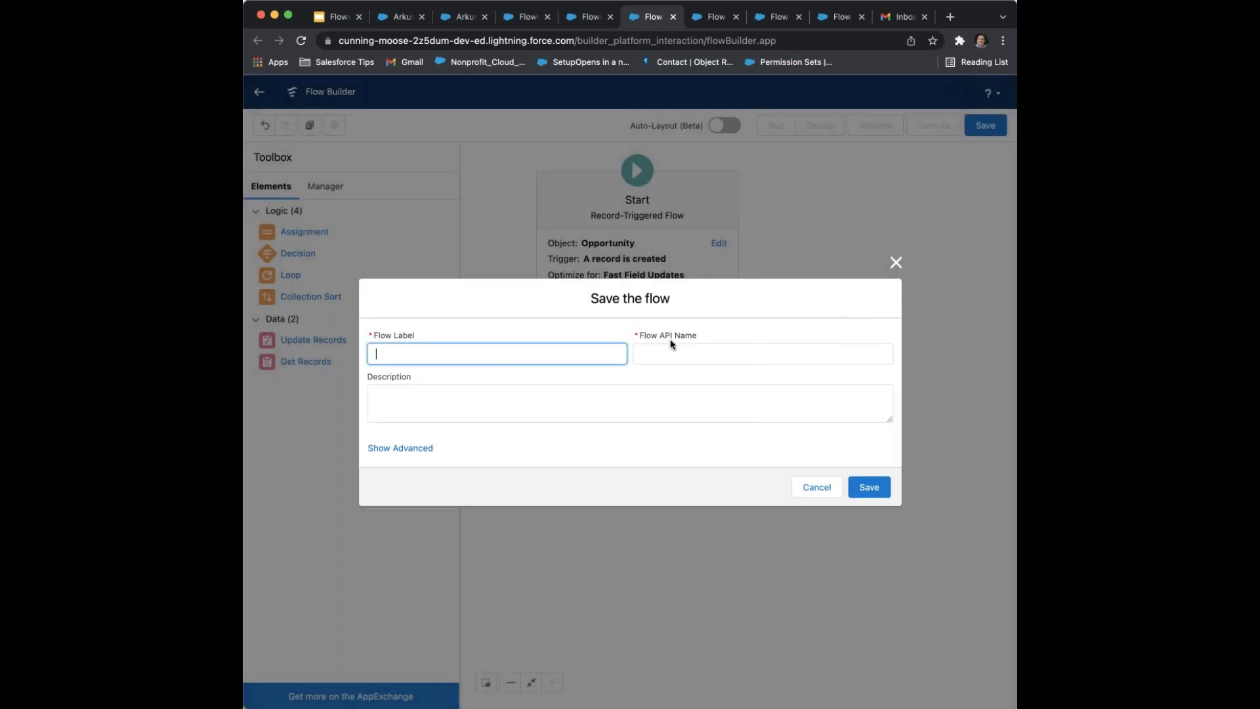
text(StandardizeOPpNa)
key(BackSpace)
key(BackSpace)
key(BackSpace)
key(BackSpace)
text(ppn)
text(Names)
text(Lunch)
text(Learn)
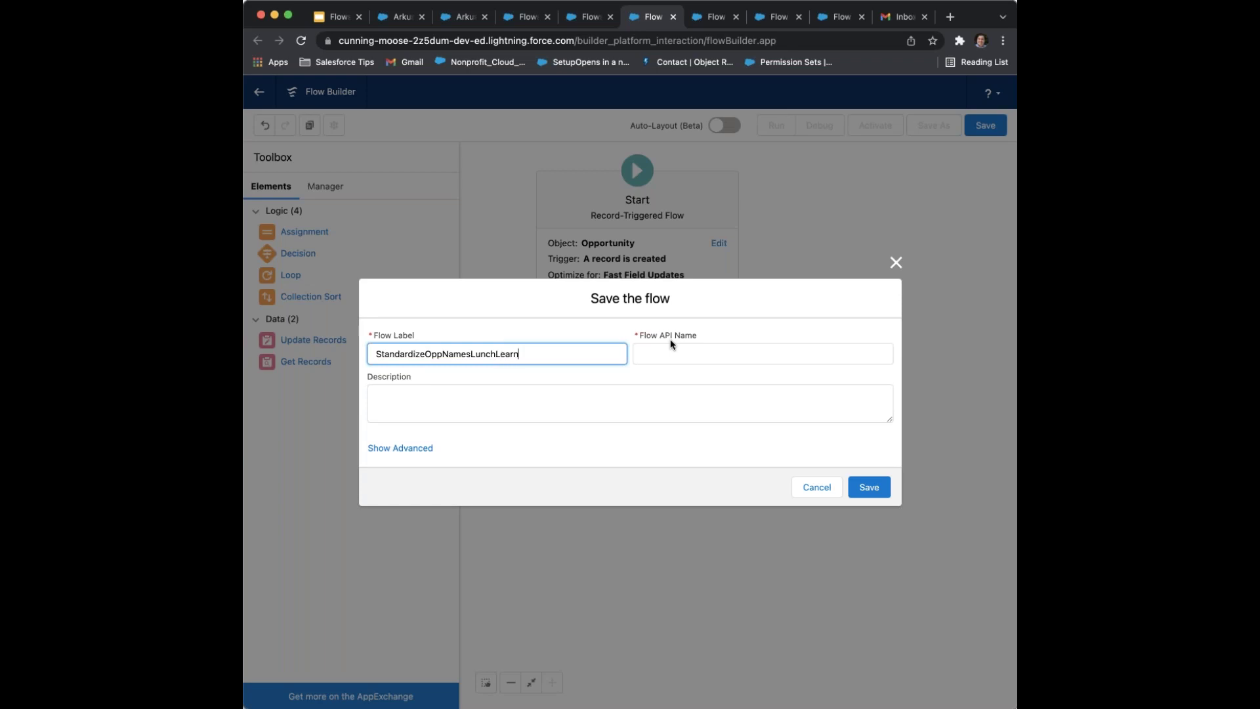
key(Tab)
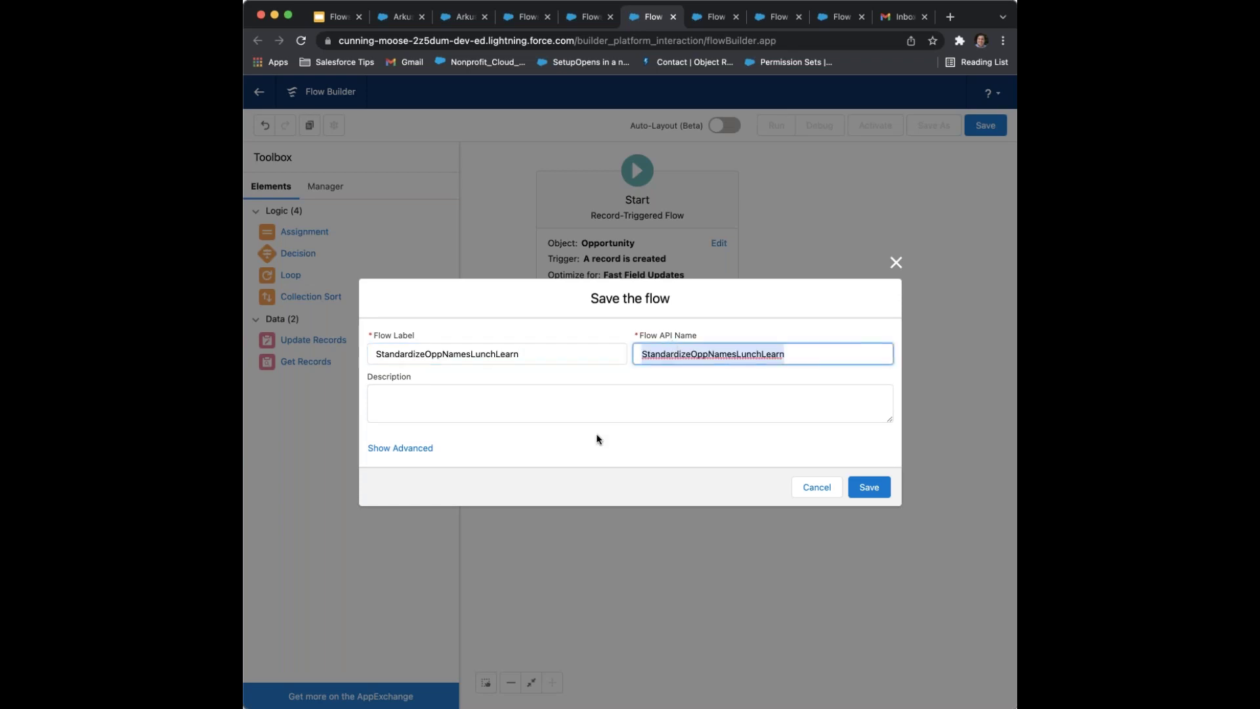
Describe the flow as "Created for Arkus' 2021 lunch and learn." and complete the save
click(615, 408)
text(Created for Arkus' 2021 lunch and learn.)
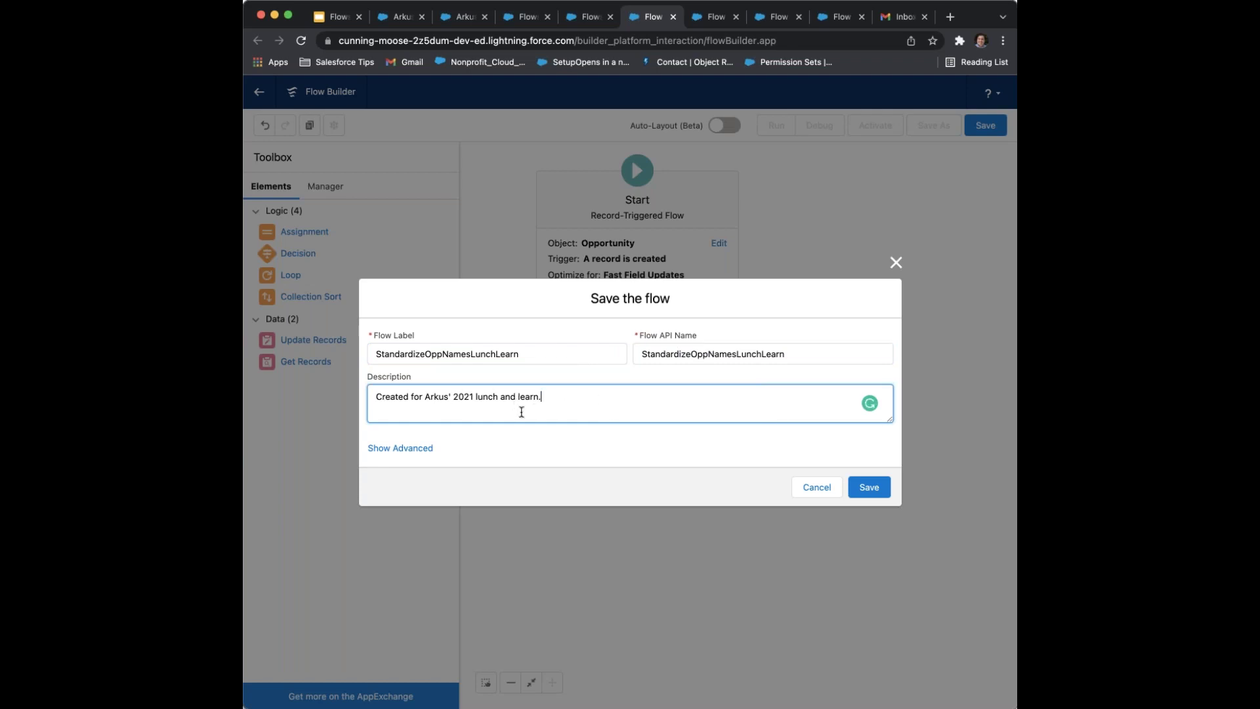
click(555, 406)
drag(391, 397, 643, 413)
click(644, 414)
click(870, 489)
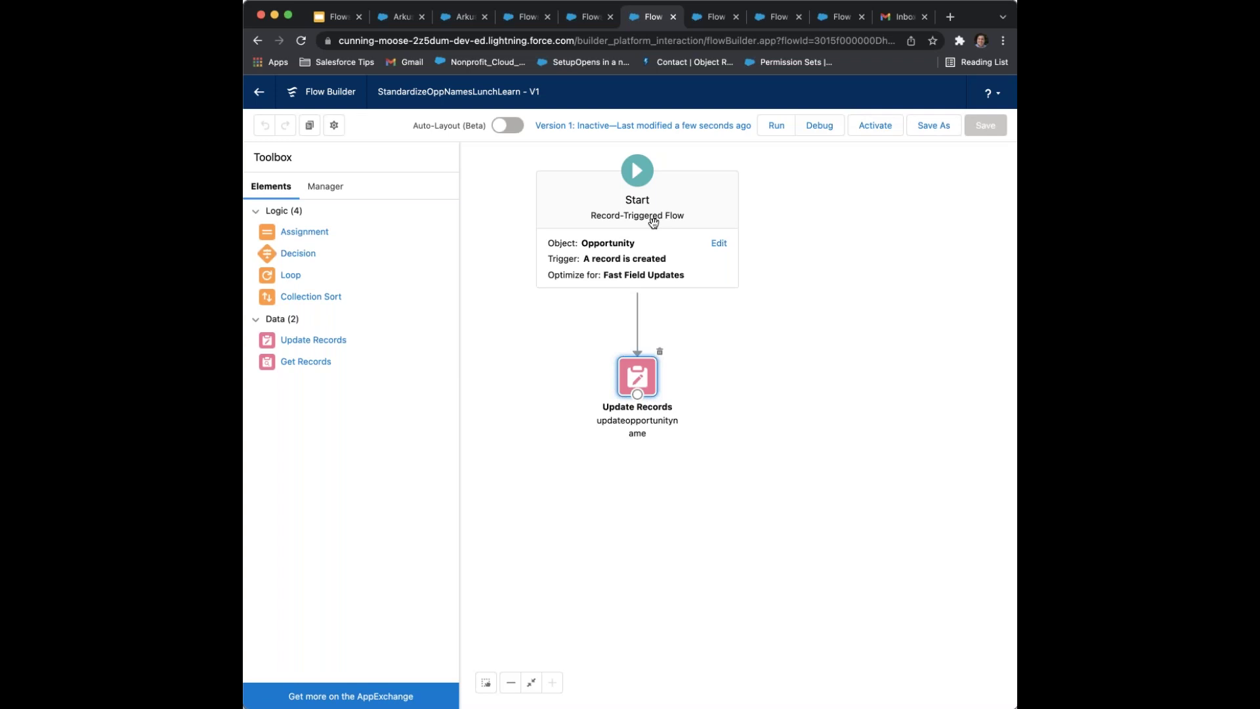
Move the Update Records element slightly closer to Start and save the flow again
drag(636, 381, 637, 363)
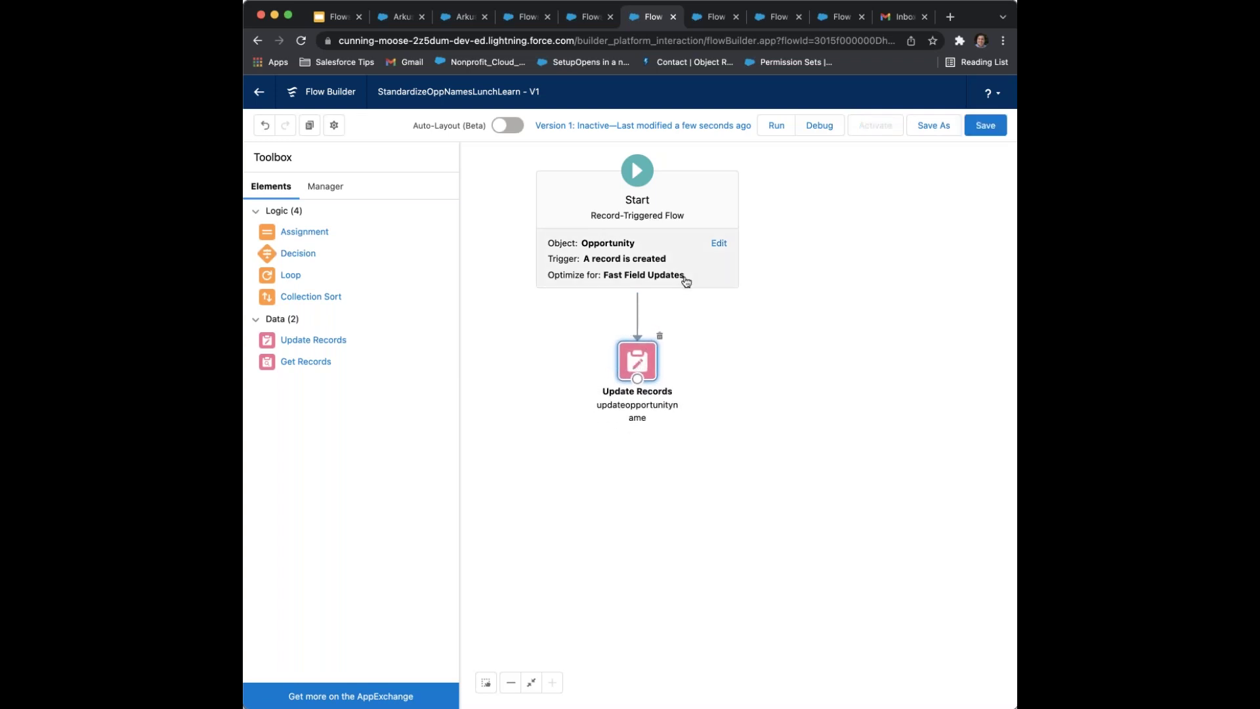
click(838, 127)
click(819, 314)
click(983, 127)
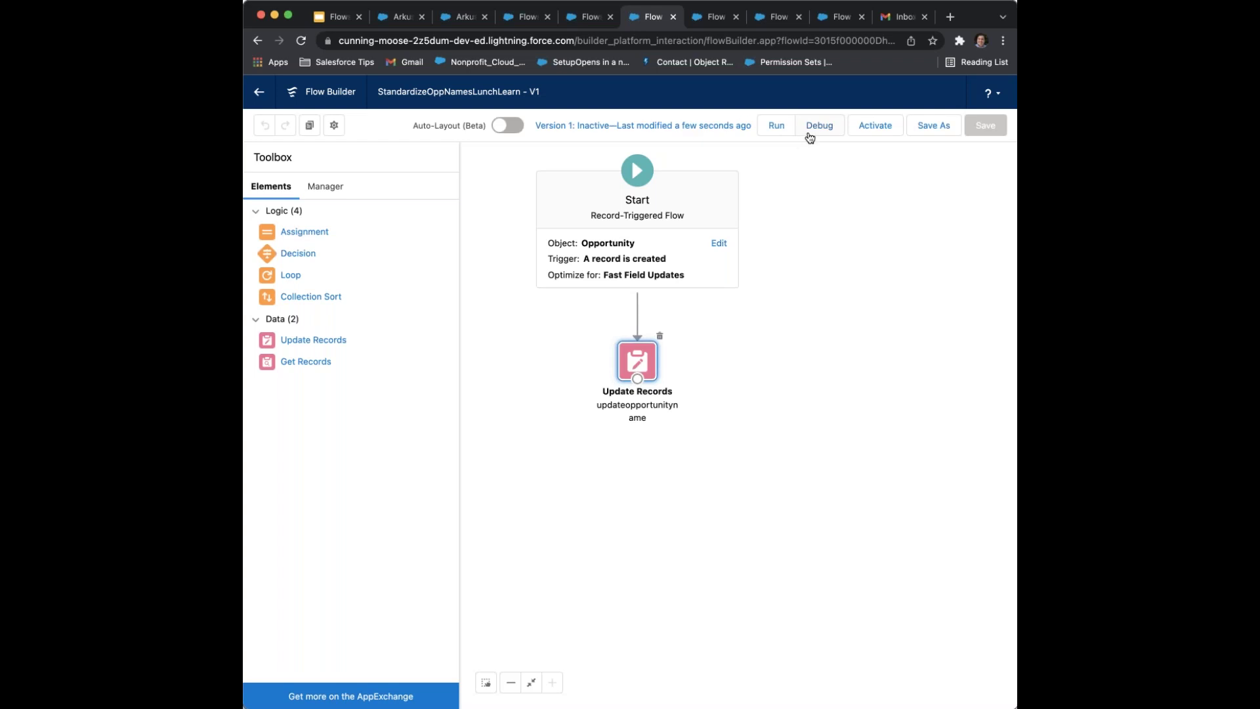
Open the flow's debug settings and look through the debug options and the opportunities offered as triggering record
click(809, 135)
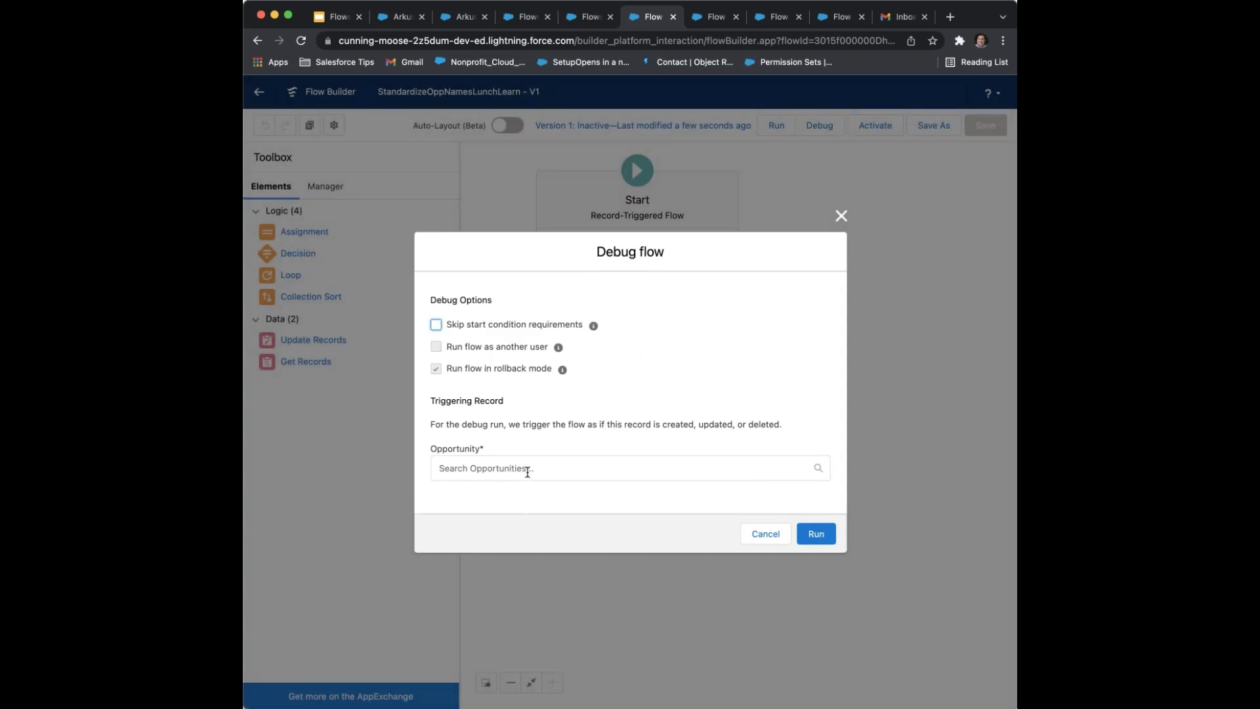
click(562, 467)
scroll(603, 447, down, 2)
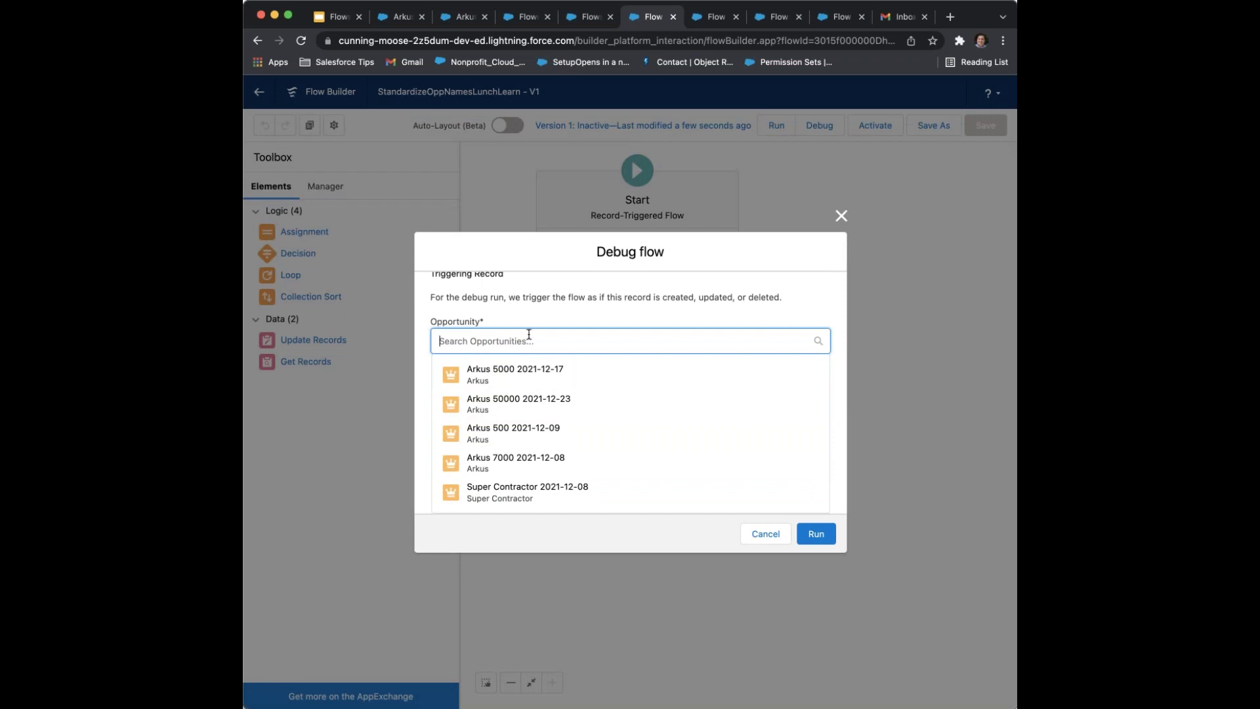
scroll(546, 408, up, 2)
scroll(546, 407, down, 1)
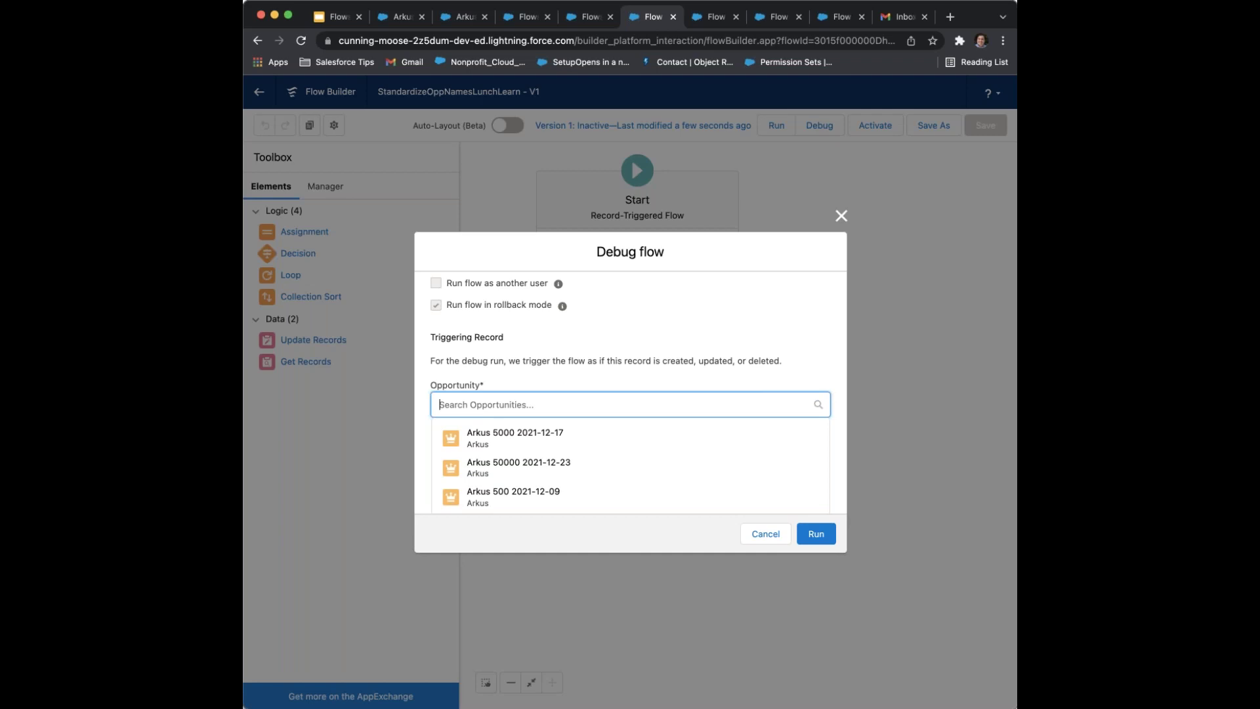
scroll(547, 403, up, 2)
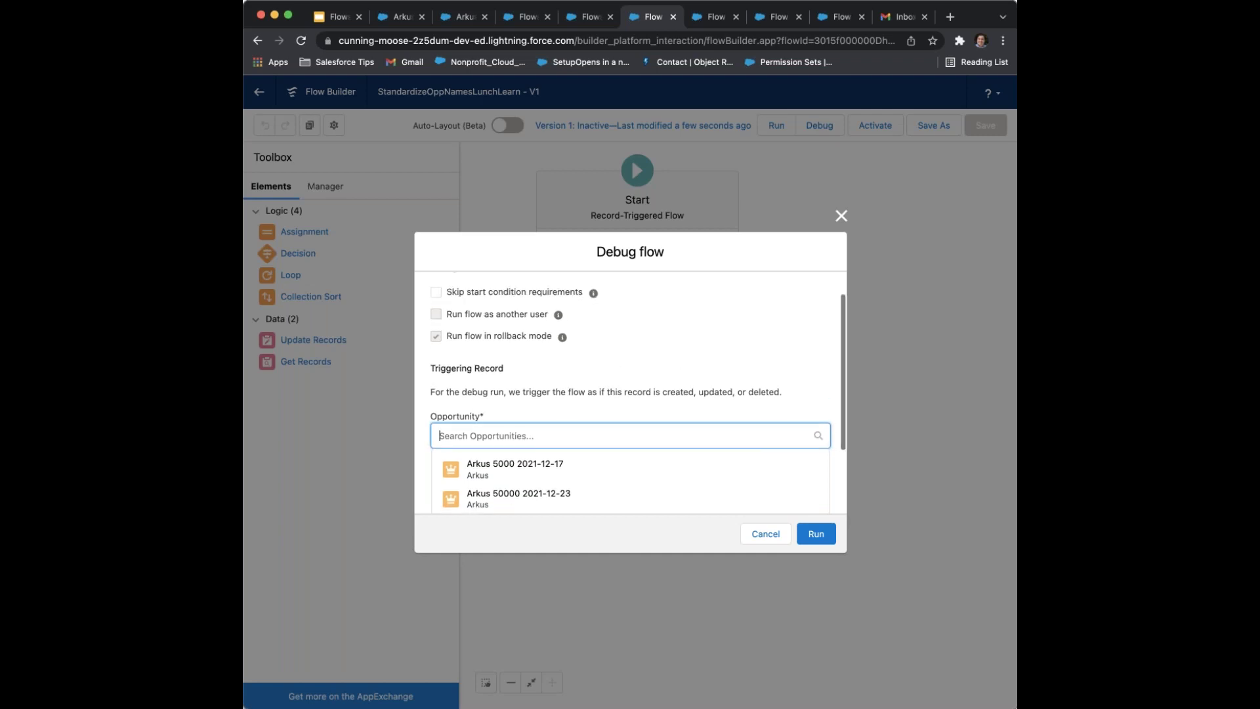
scroll(558, 396, down, 2)
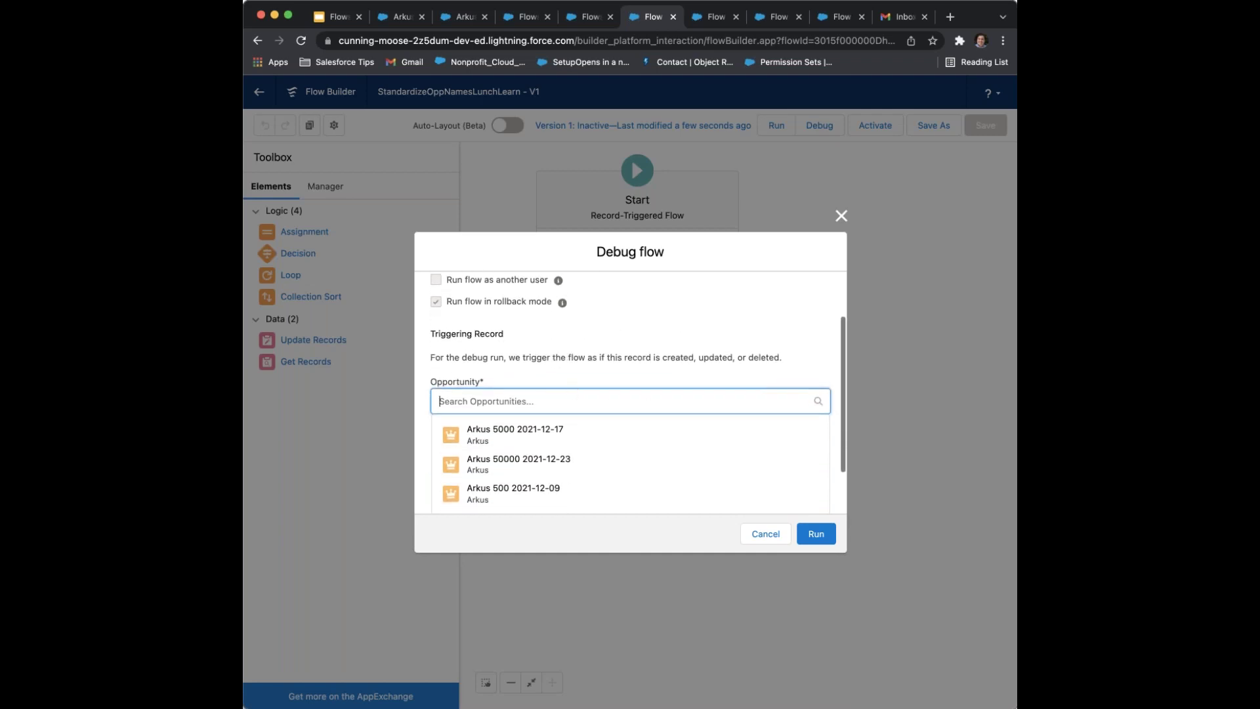
scroll(617, 348, down, 2)
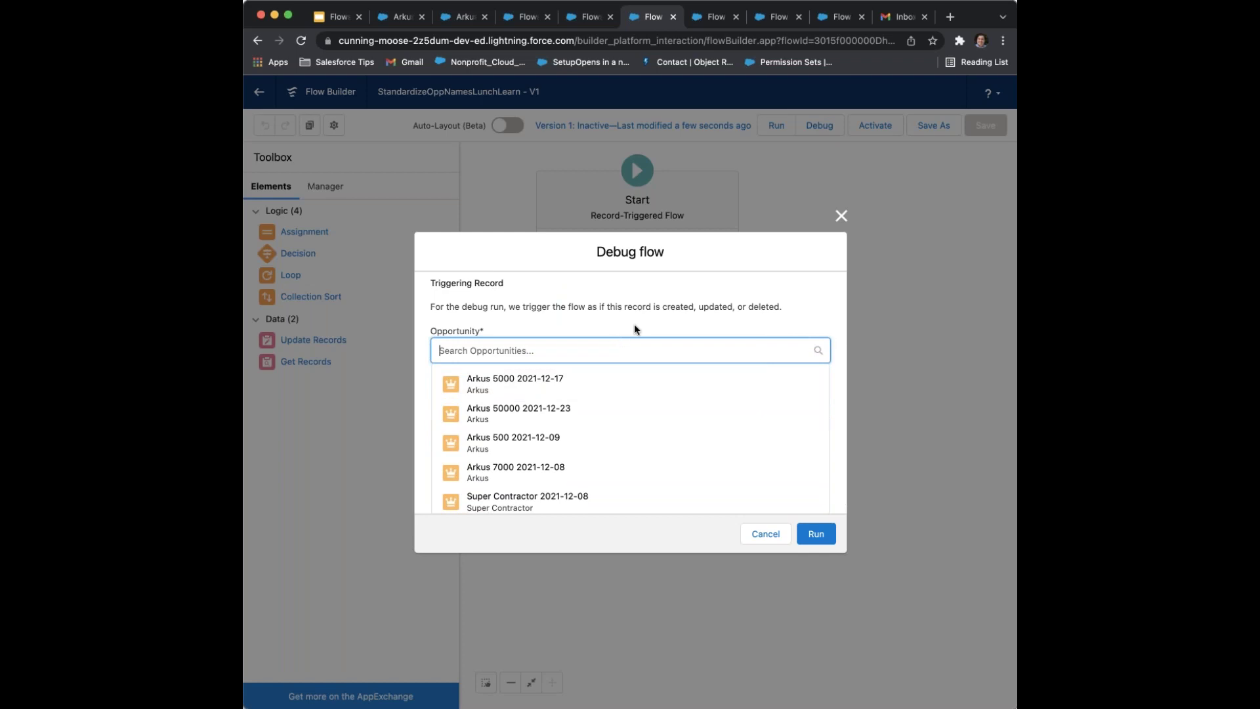
text(d)
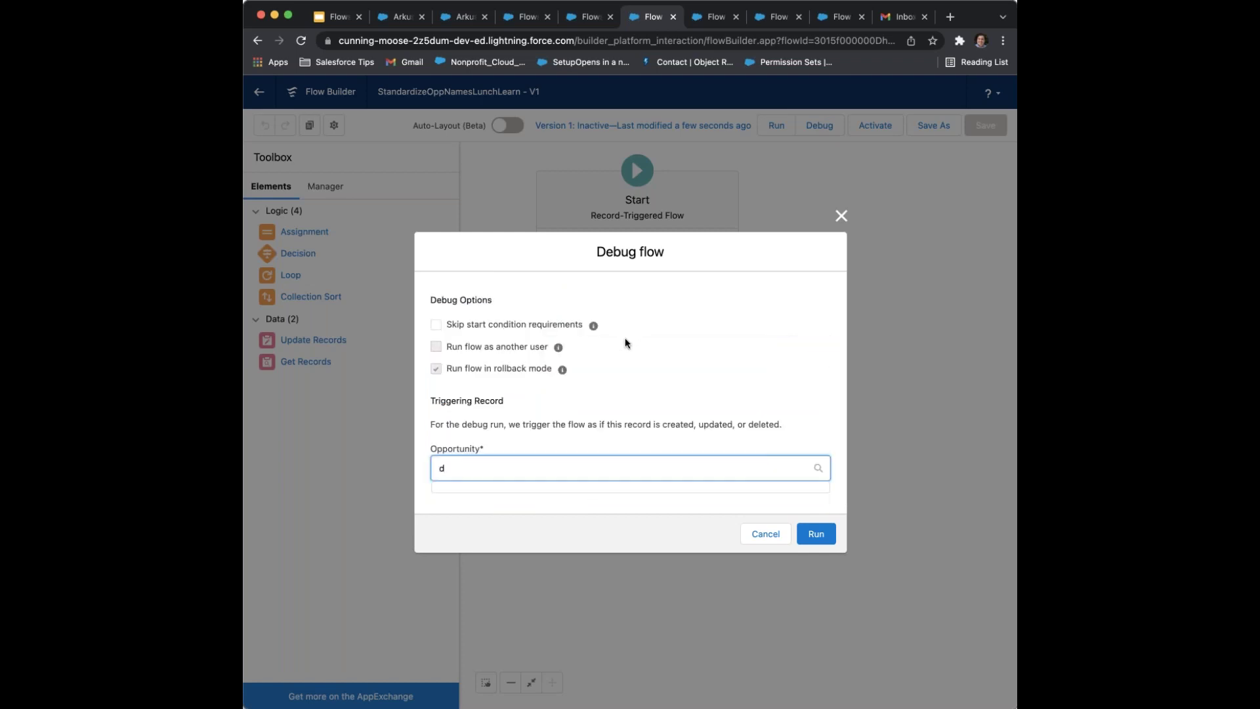
Look for an unstandardized opportunity in the All Opportunities list view and open the Edge Installation record
click(475, 22)
click(414, 129)
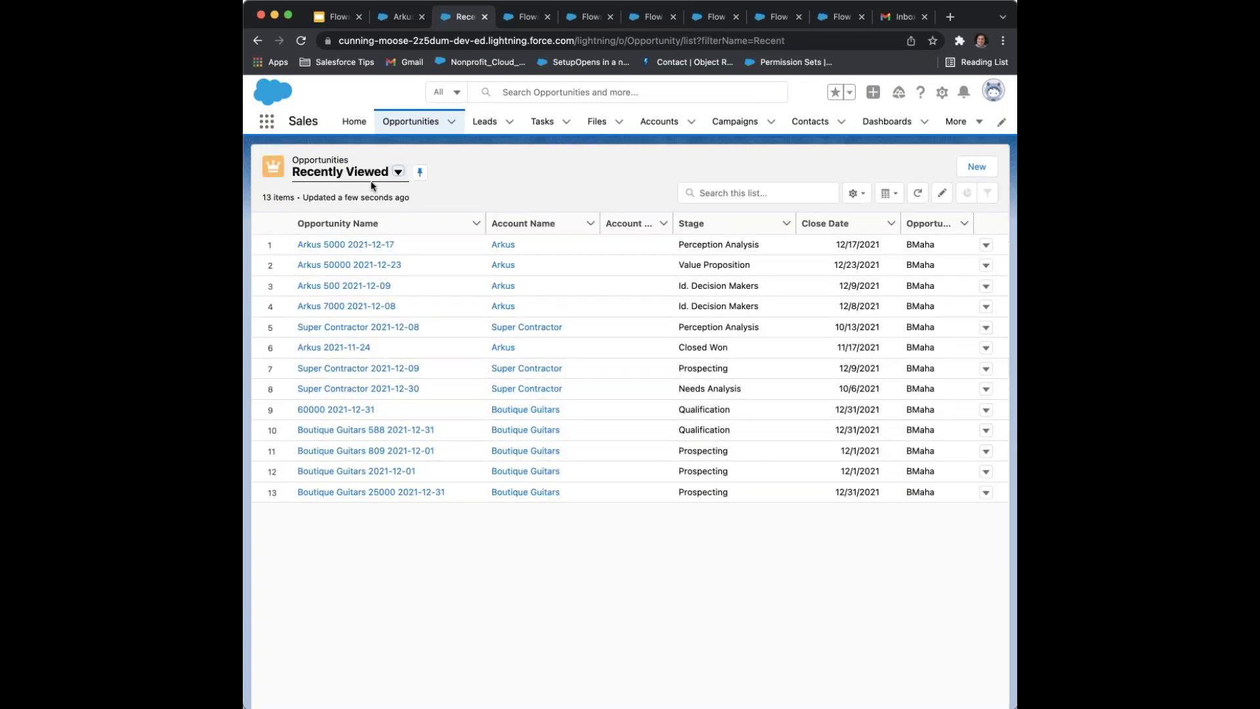
click(398, 172)
click(337, 256)
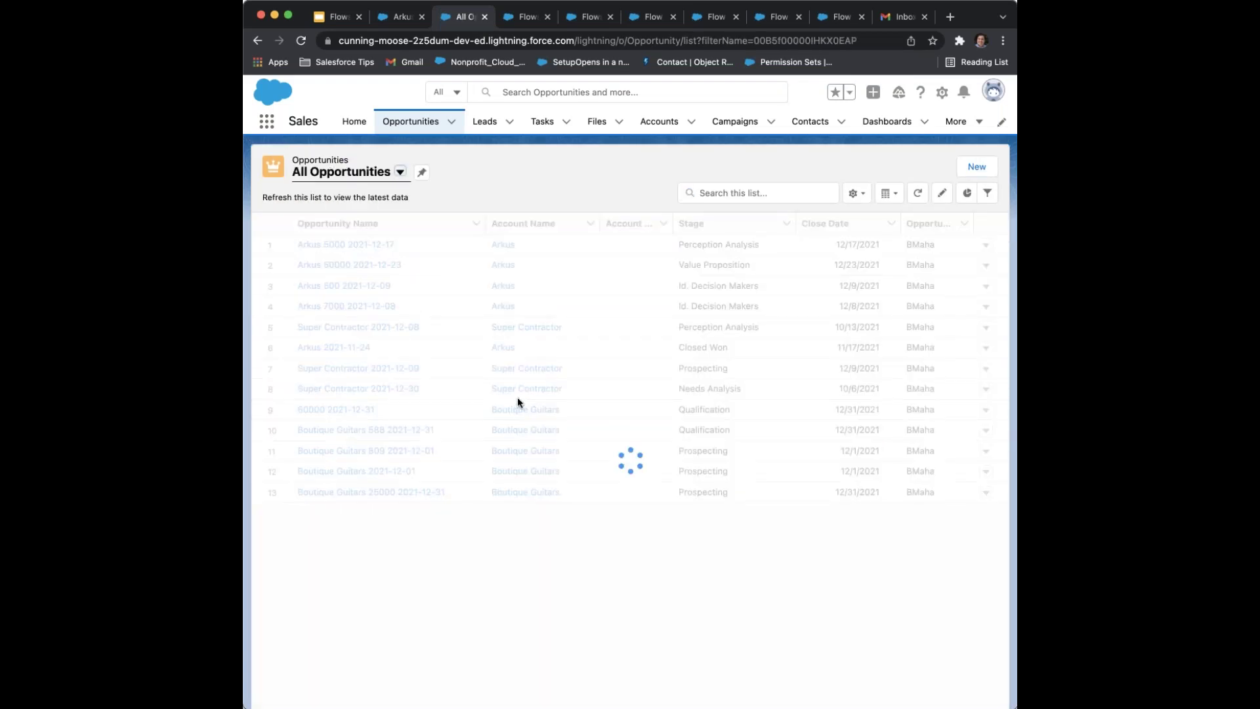
scroll(416, 381, down, 3)
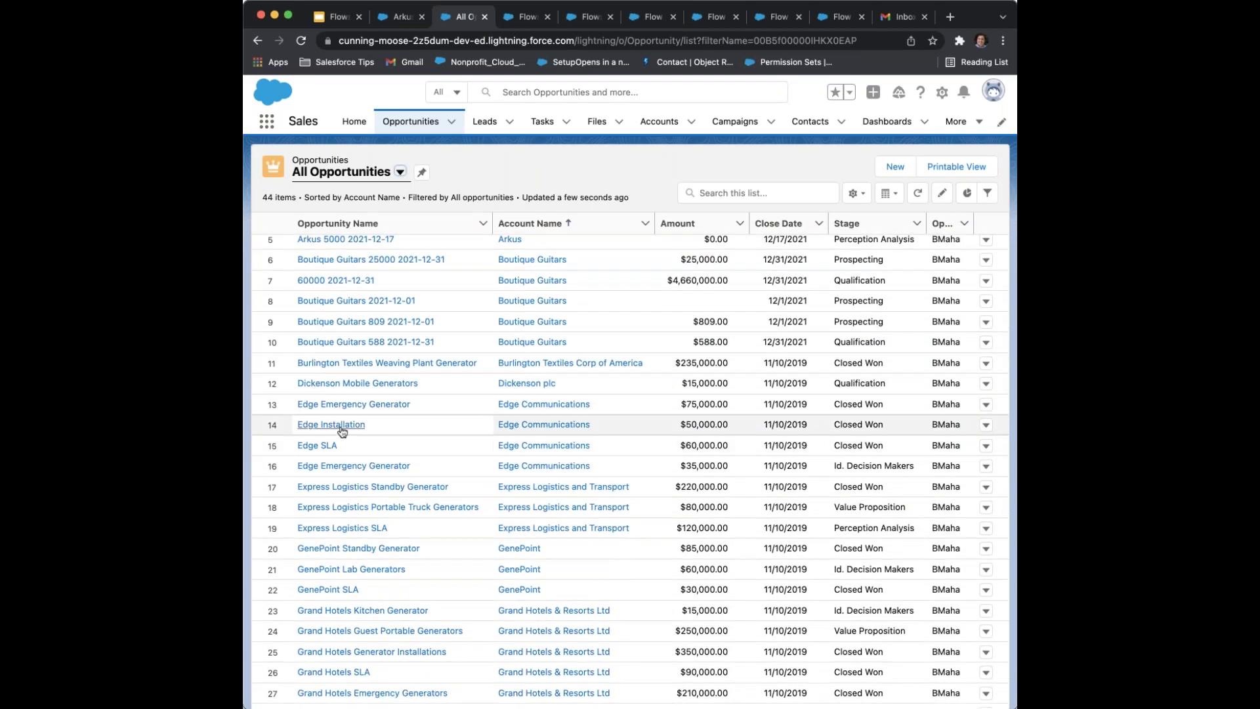
click(331, 425)
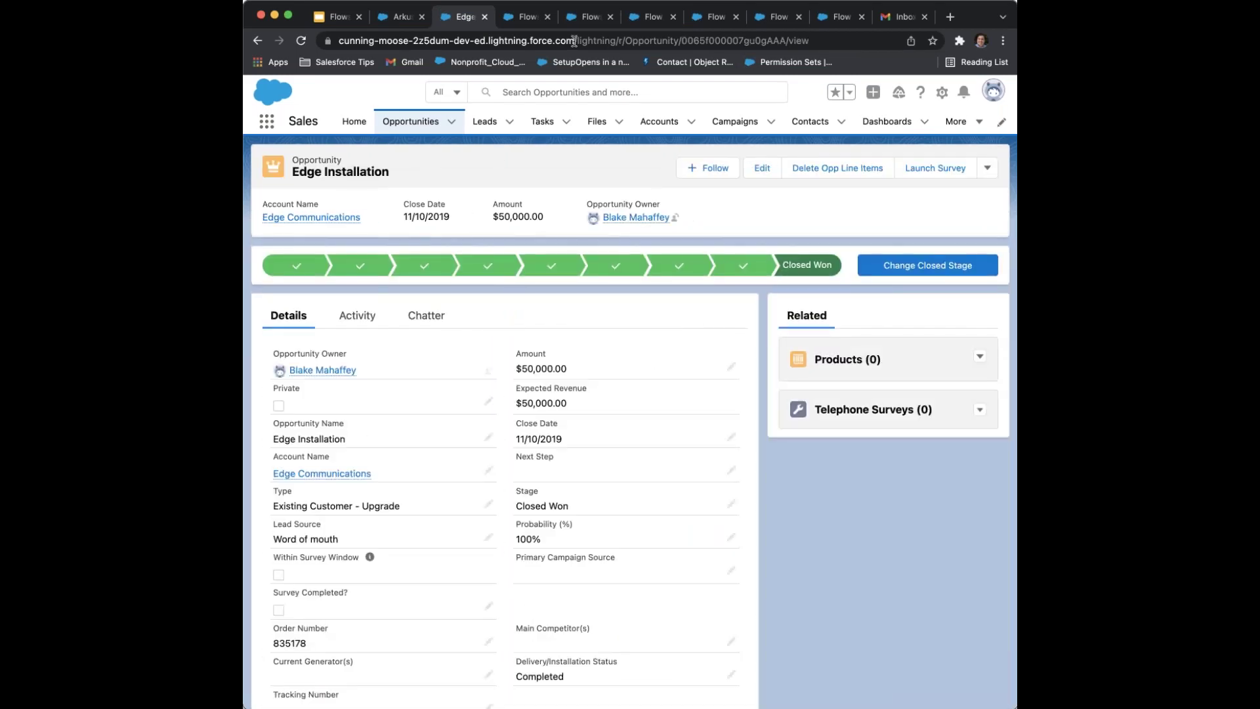
Return to the flow's debug settings, choose Edge Emergency Generator as the triggering opportunity, and run the debug
click(526, 21)
click(569, 22)
click(642, 22)
text(edge)
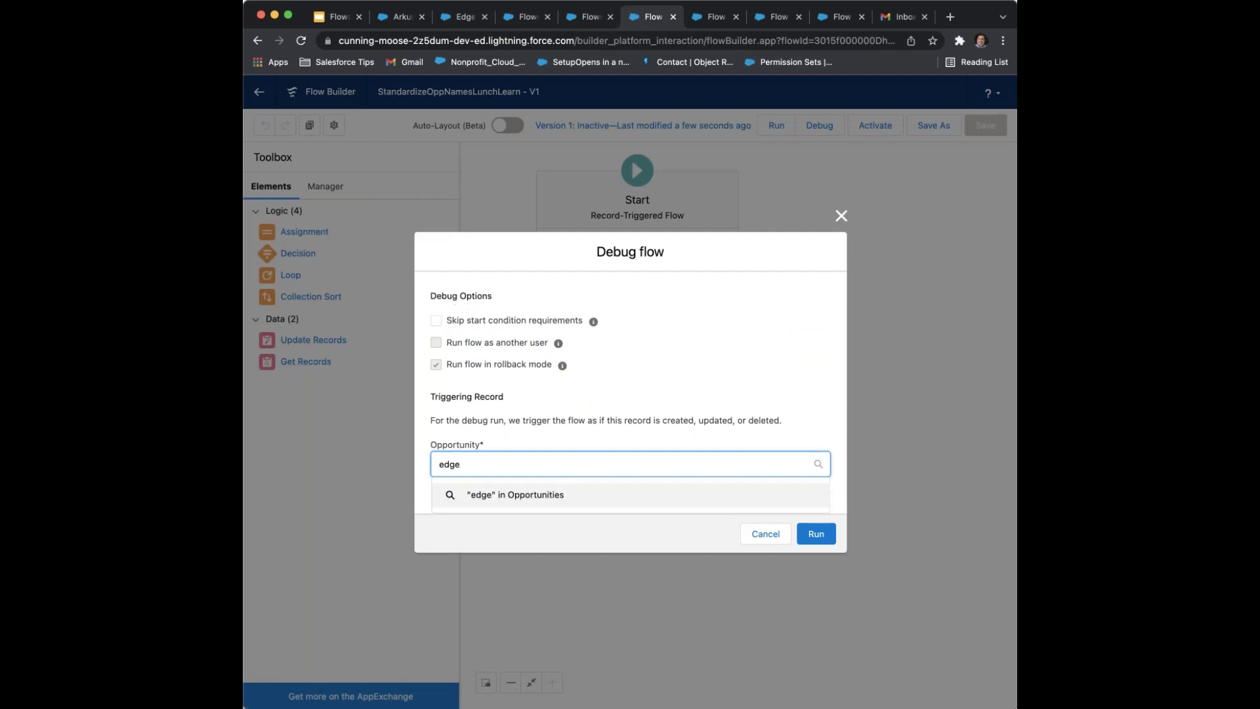
scroll(552, 512, down, 1)
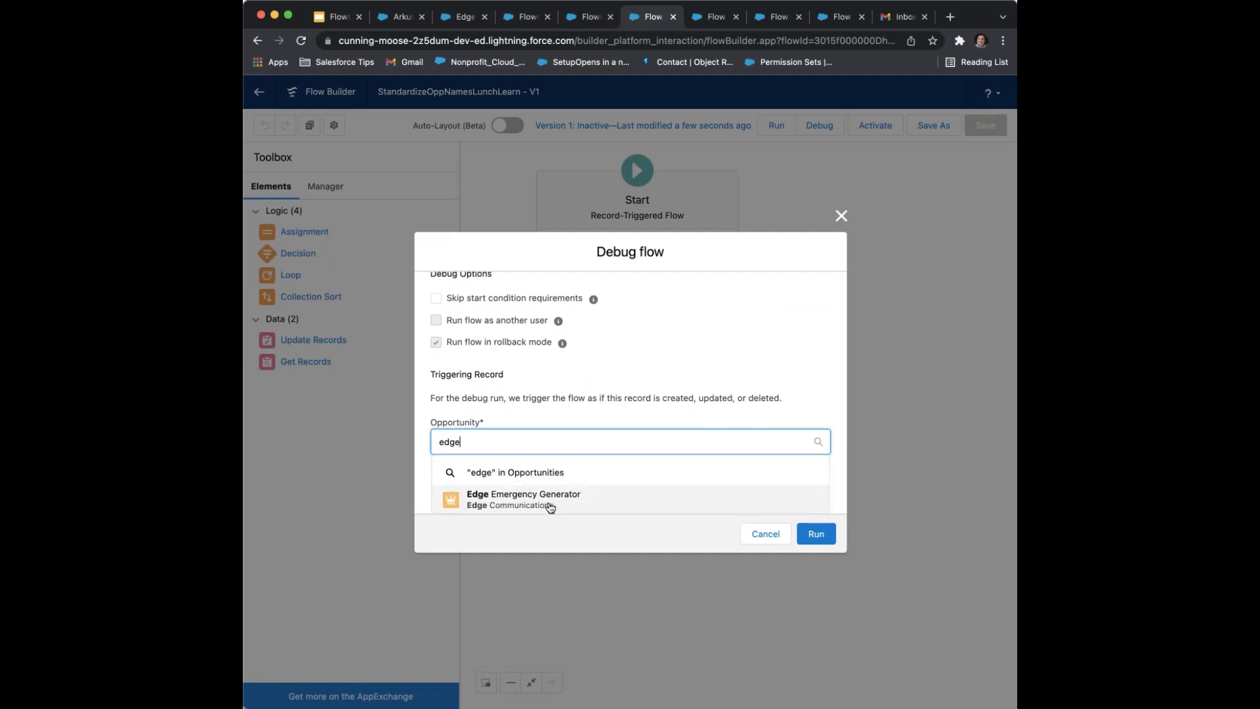
click(552, 510)
click(814, 538)
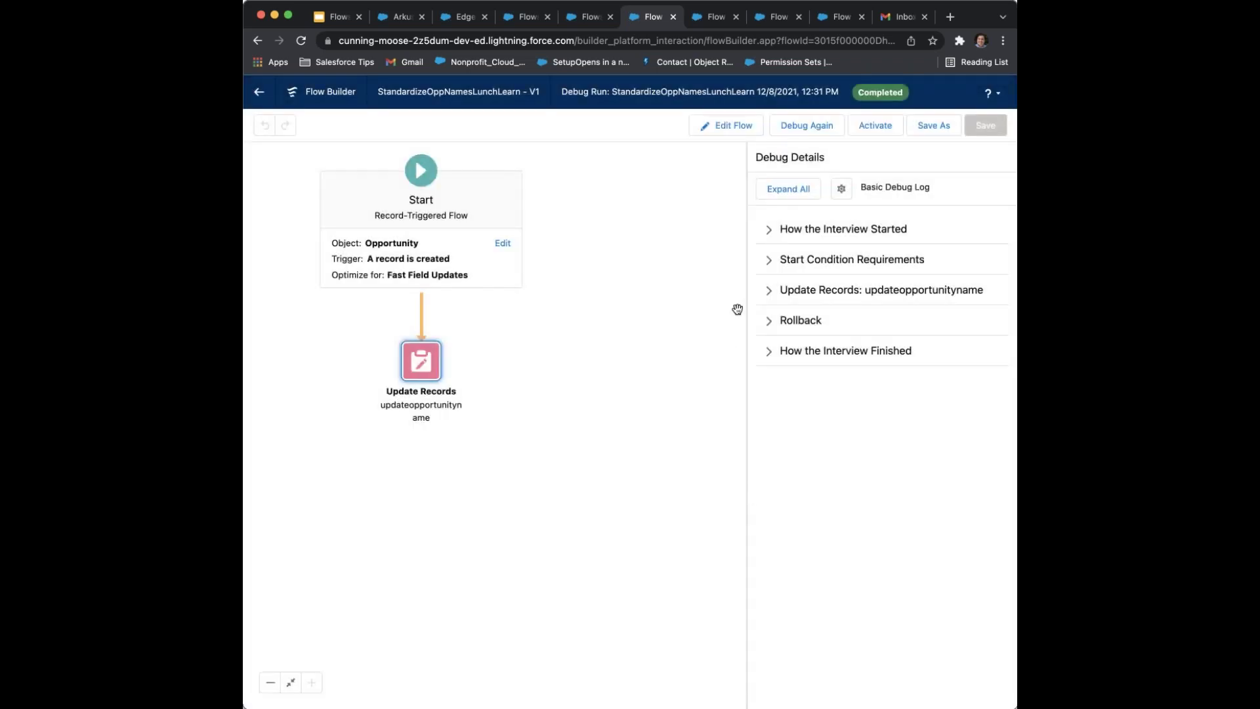
Expand the Update Records, Rollback and How the Interview Finished debug details and examine the name assigned to the opportunity
click(794, 320)
click(801, 384)
click(794, 290)
scroll(766, 320, down, 2)
scroll(766, 320, down, 3)
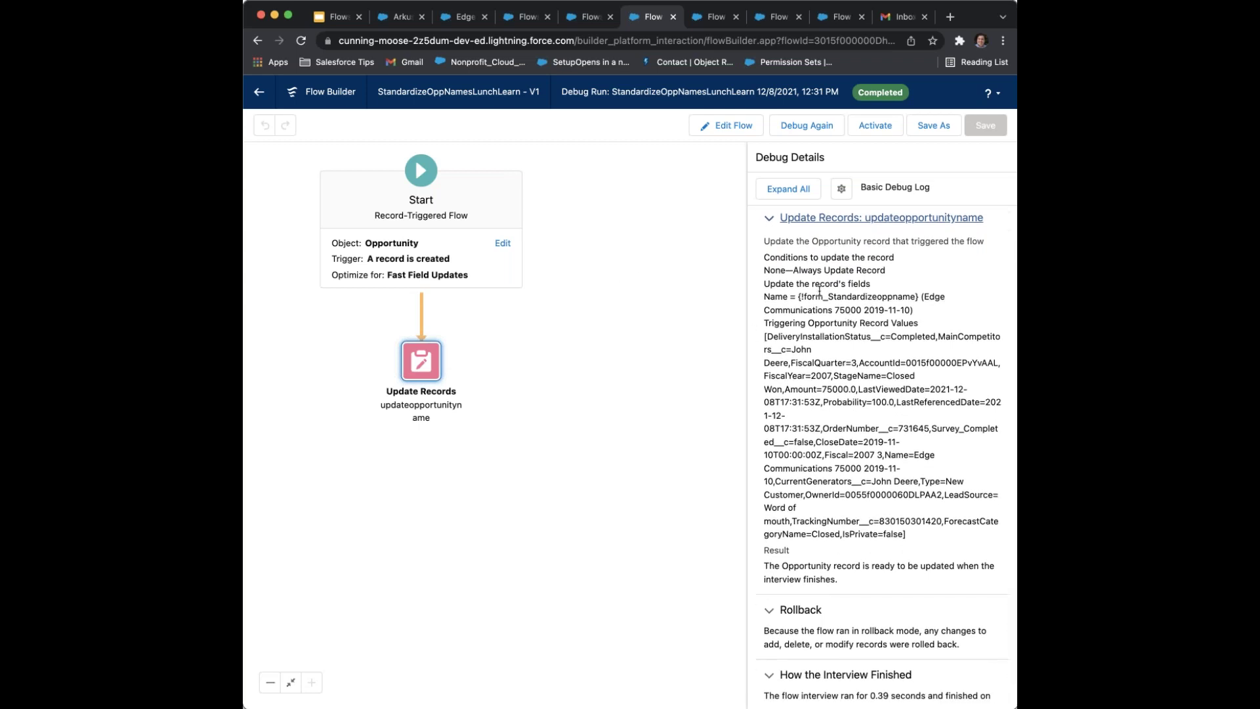
scroll(880, 420, up, 1)
scroll(815, 286, up, 2)
scroll(823, 340, down, 4)
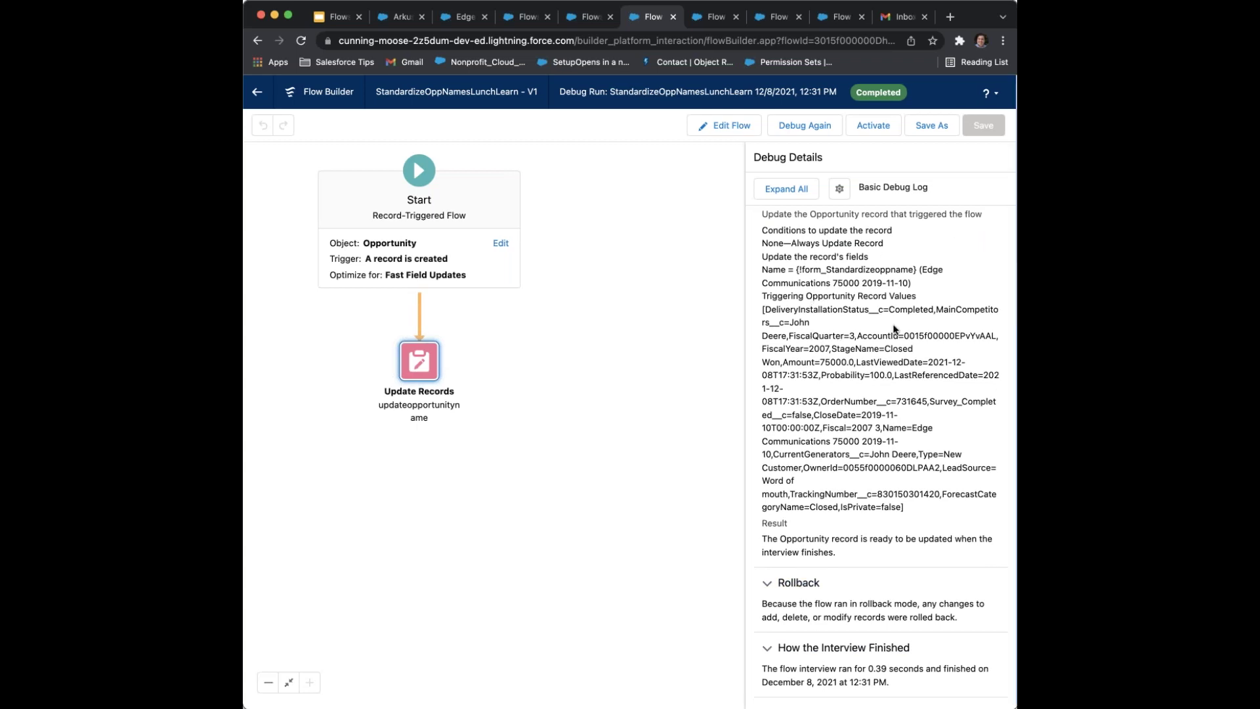
Highlight the AccountId value among the triggering record values, then collapse the Update Records and Rollback details
drag(903, 334, 994, 338)
click(918, 335)
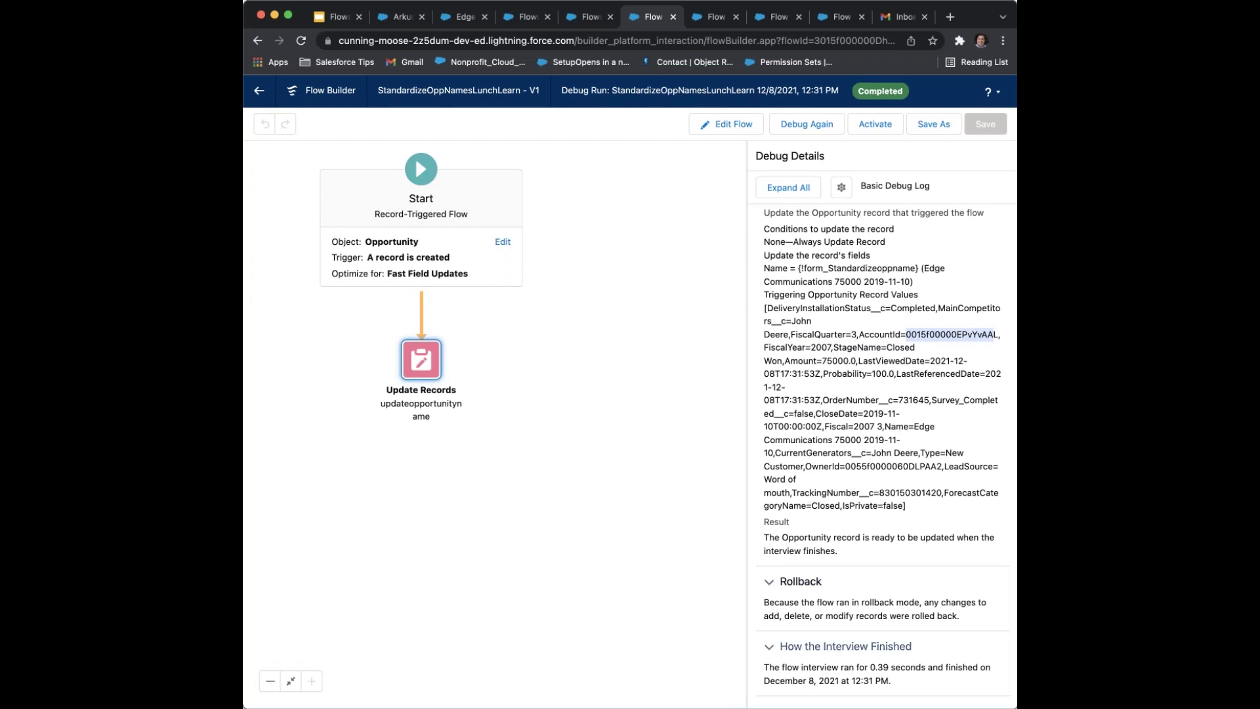
scroll(818, 420, up, 3)
scroll(838, 450, up, 2)
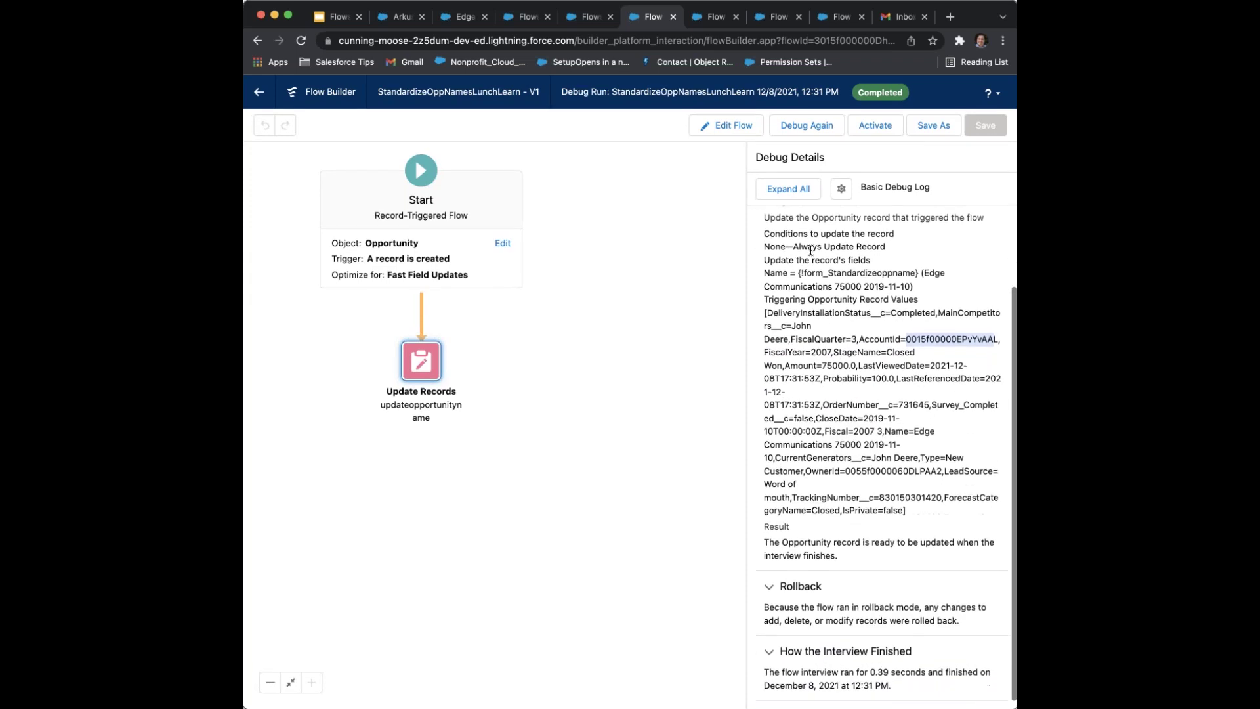
click(779, 290)
click(777, 323)
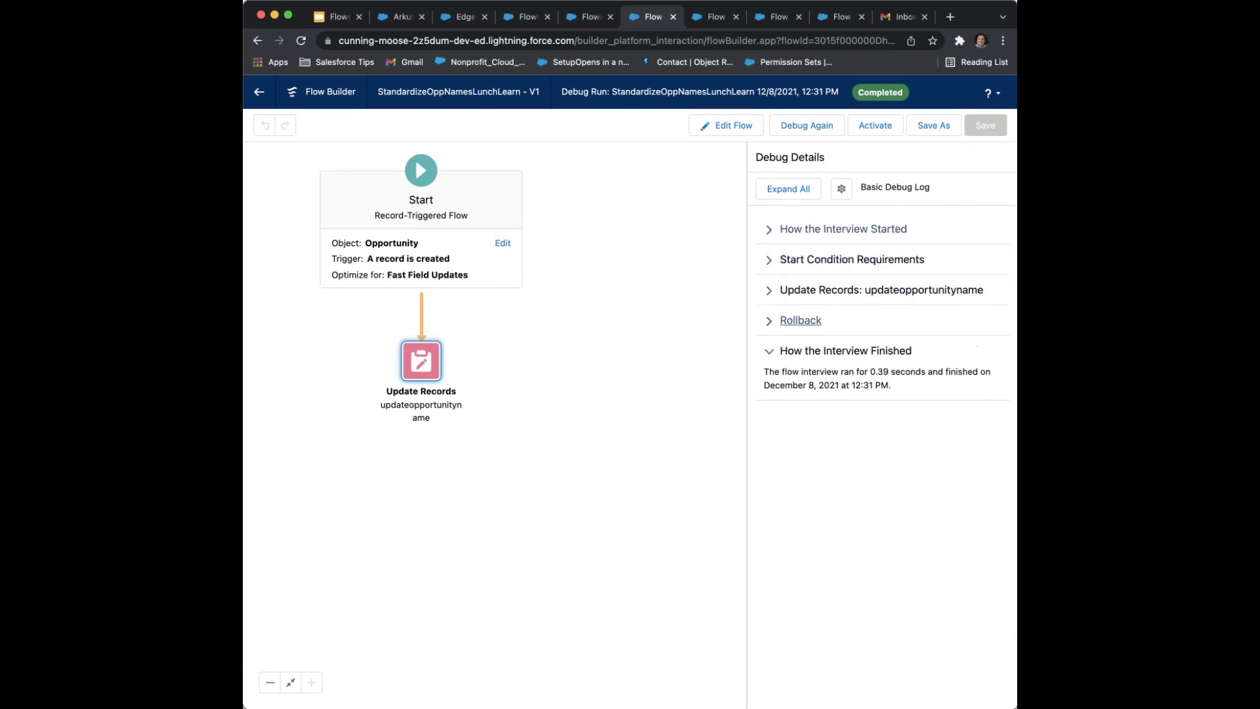
Reopen the debug settings to check the rollback mode option's explanation, and close them without running
click(806, 125)
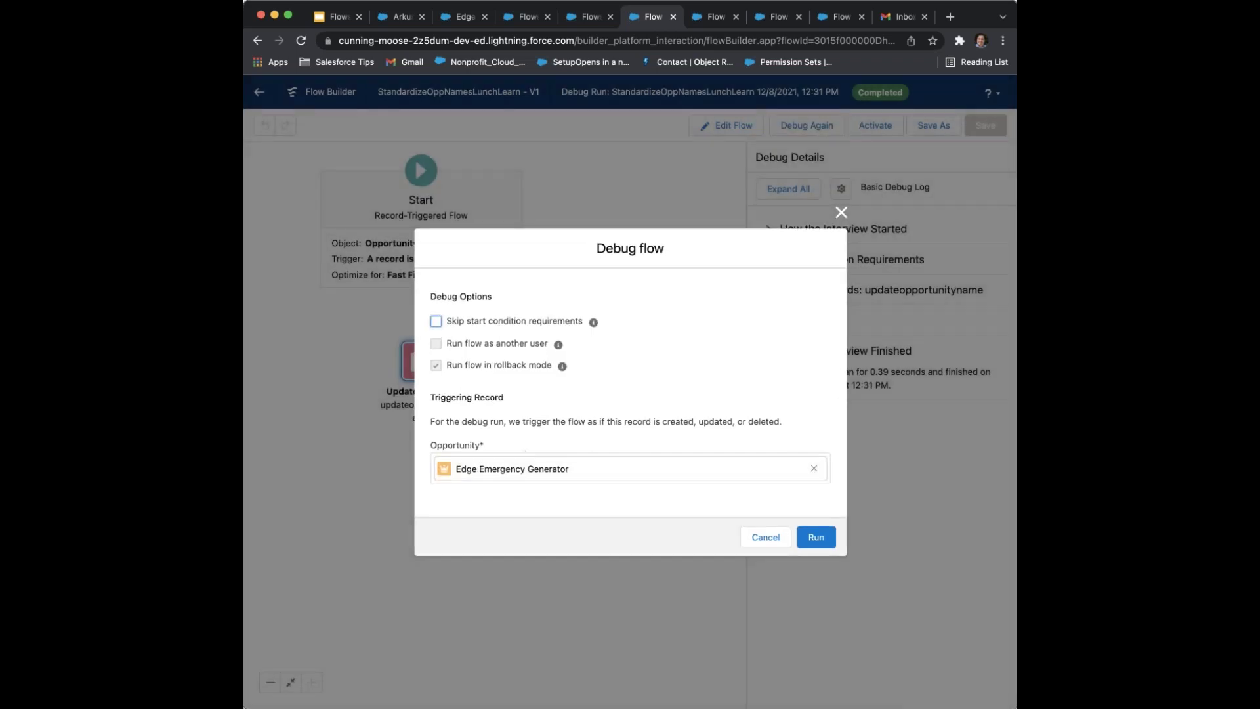
mouse_move(564, 372)
click(749, 537)
Activate the StandardizeOppNamesLunchLearn flow
drag(520, 294, 667, 333)
drag(730, 259, 694, 230)
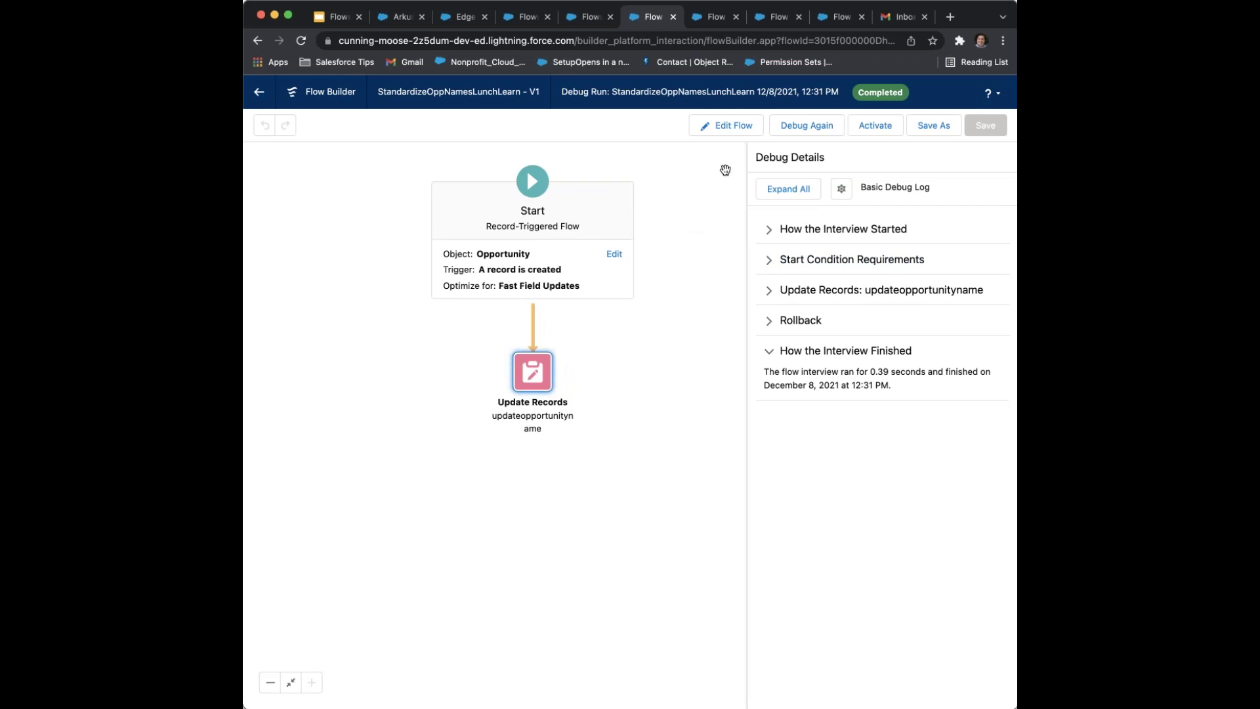
click(887, 132)
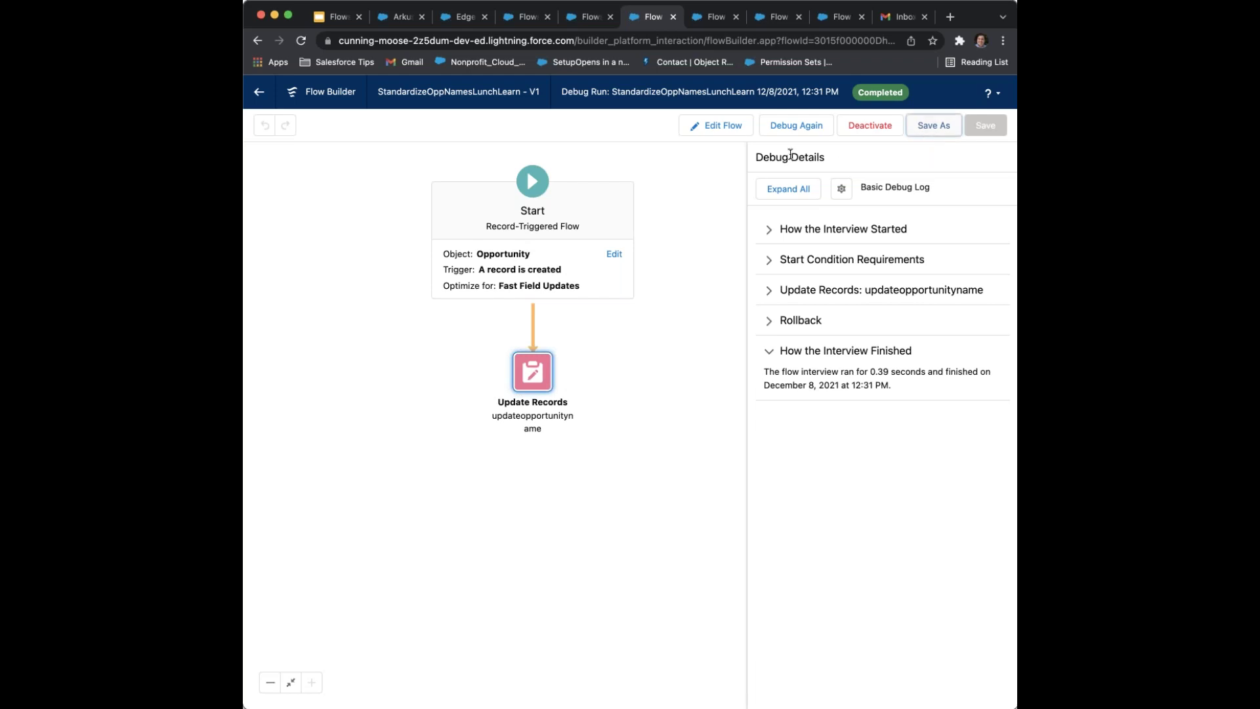
Go to the Opportunities list and start a new opportunity with the Standard Opportunity record type
drag(599, 122, 604, 123)
click(589, 17)
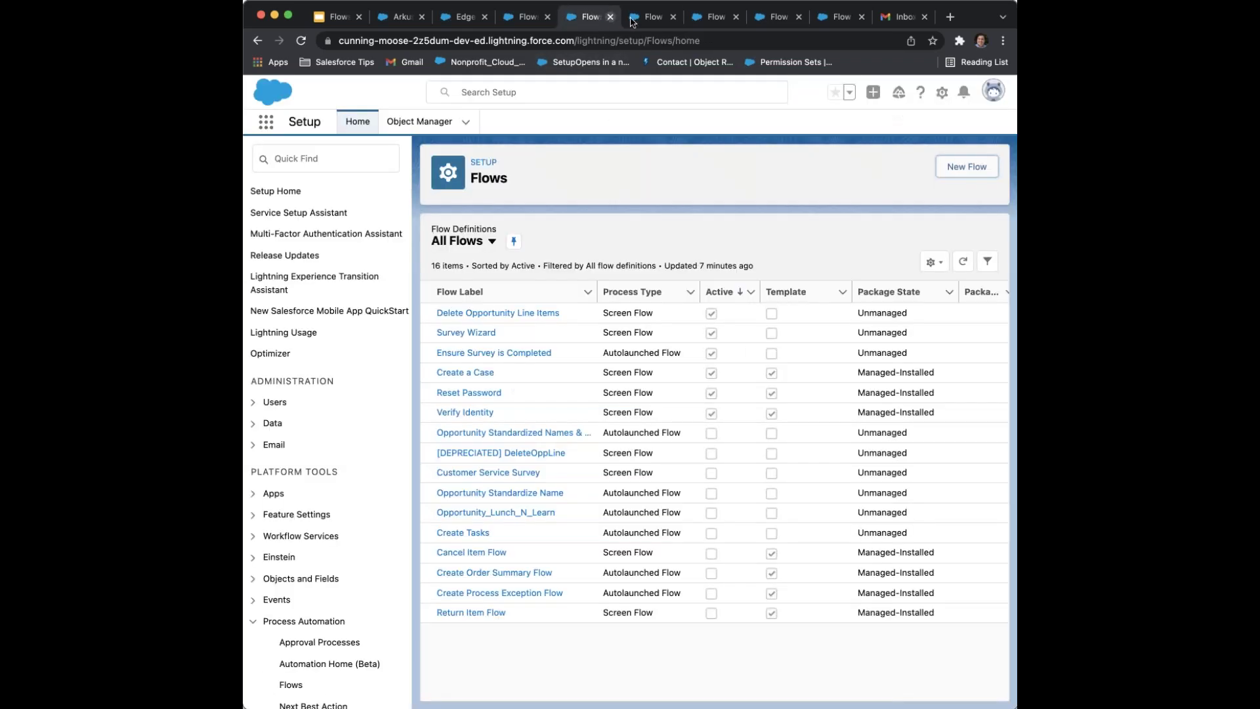
click(515, 25)
click(467, 24)
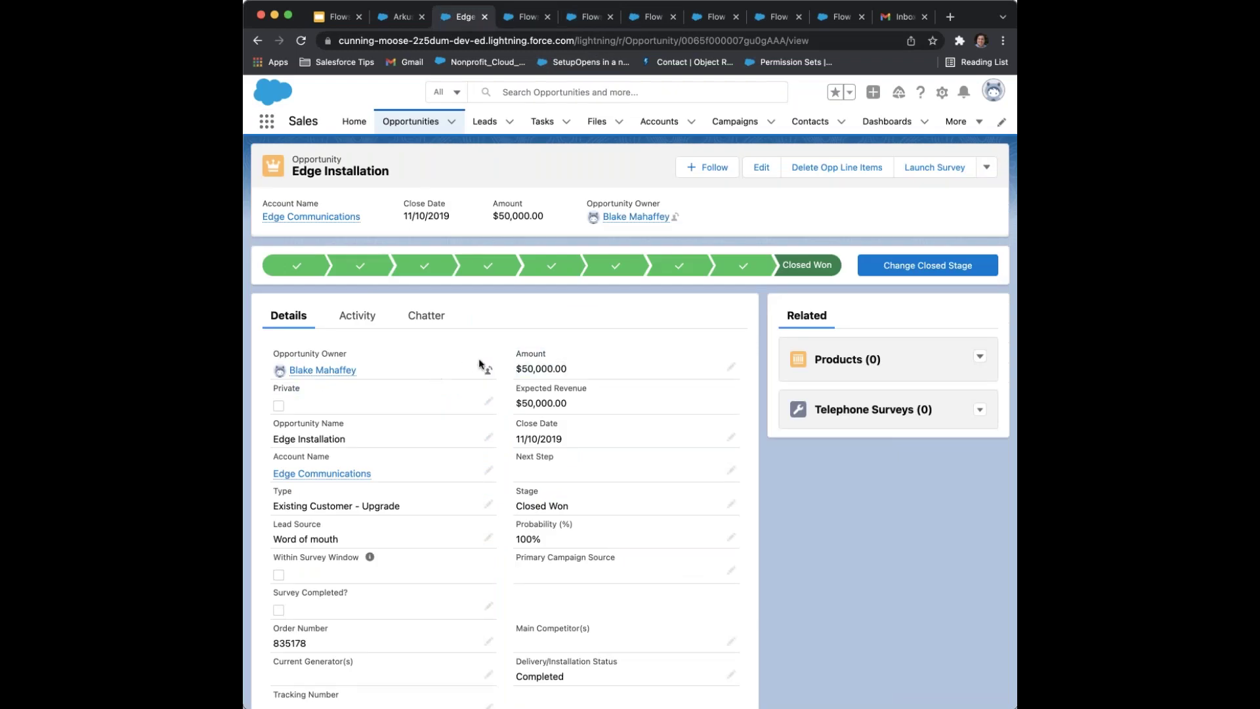
scroll(441, 413, down, 3)
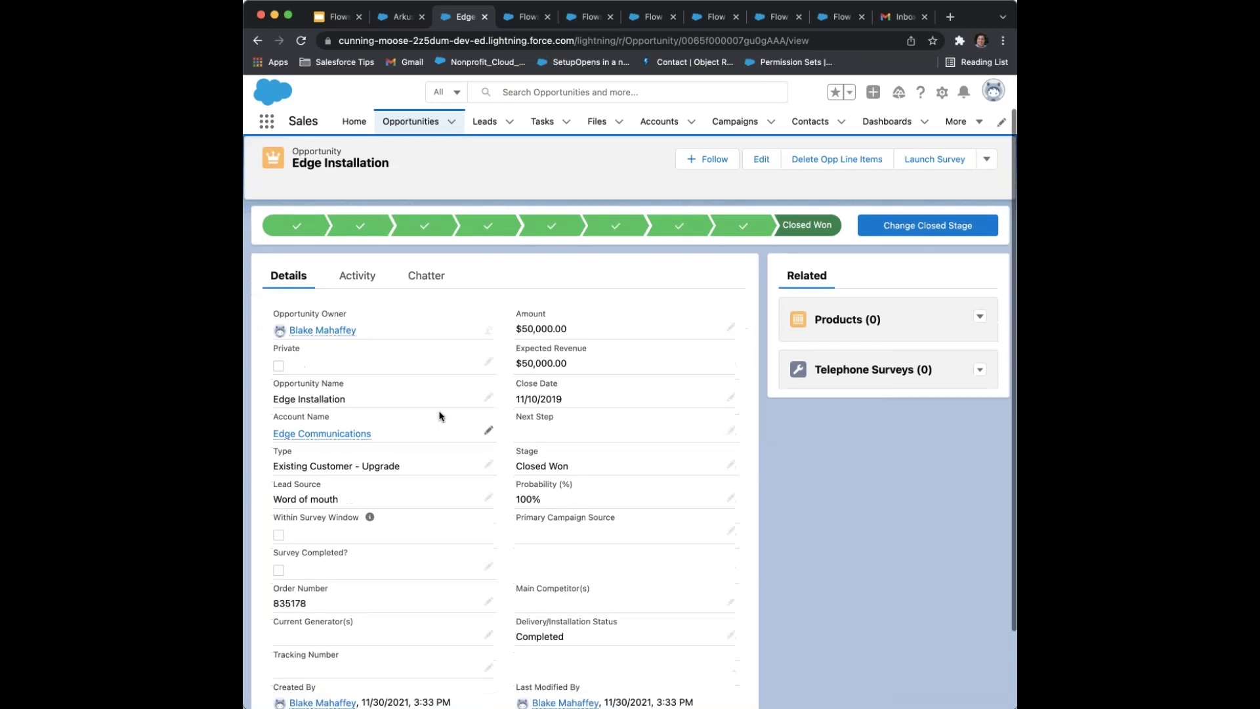
scroll(440, 412, up, 4)
click(417, 121)
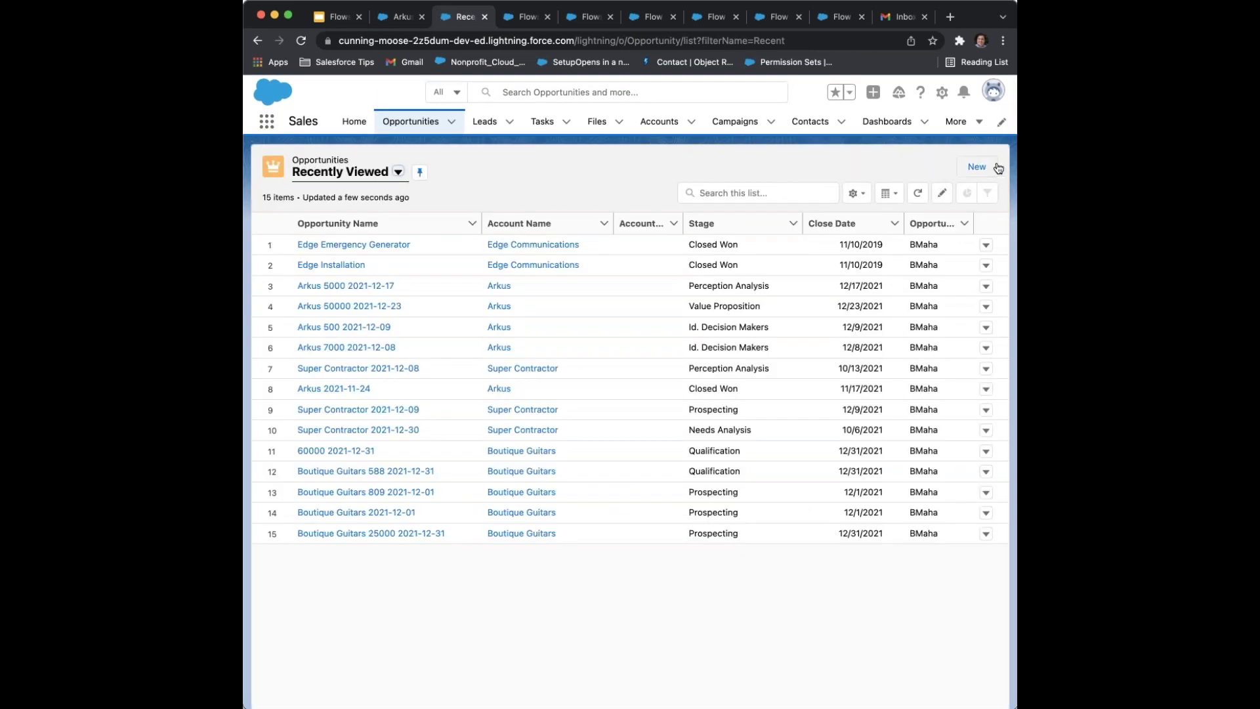
click(976, 166)
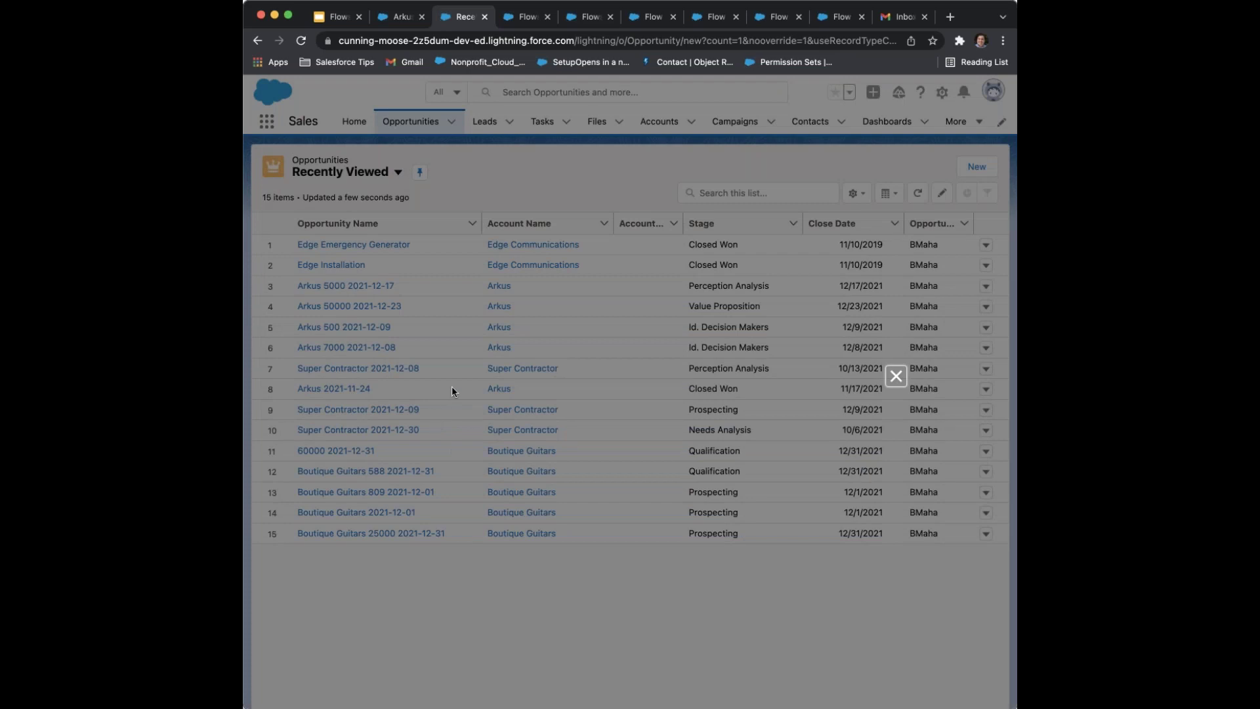
click(870, 469)
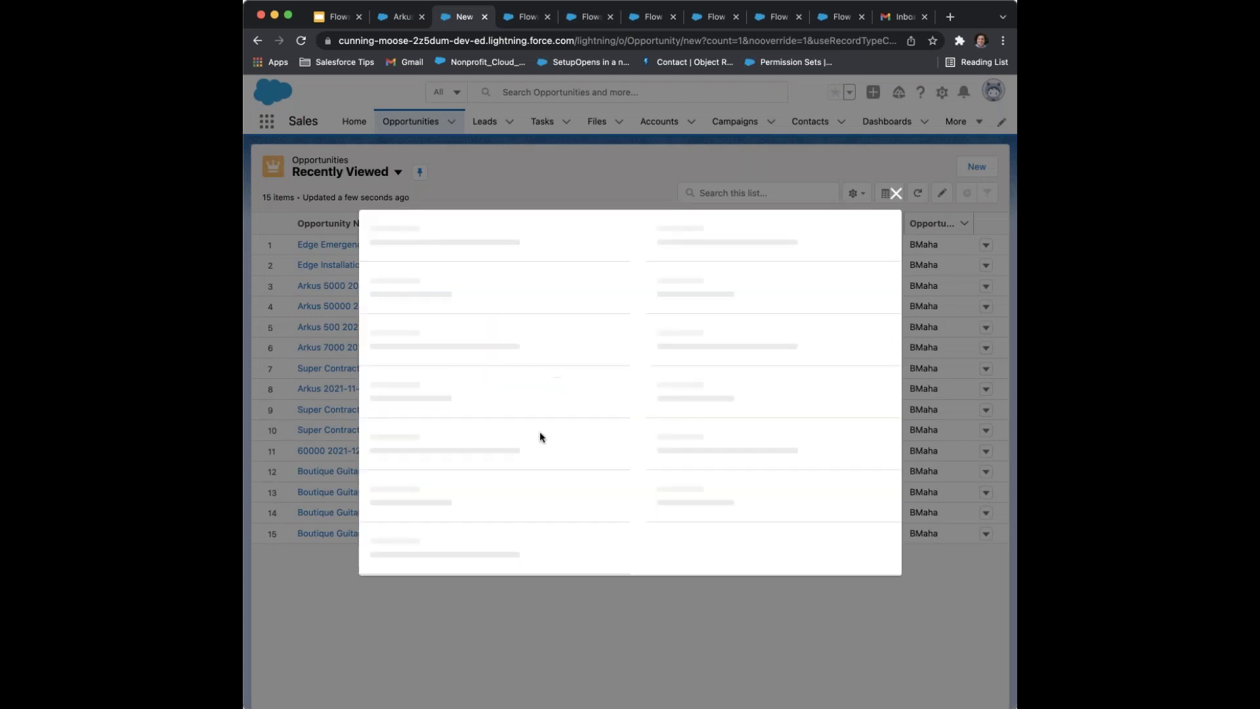
Name the new opportunity "Test Oportunity" and assign it to the Arkus account
click(435, 295)
text(asd)
key(super+a)
text(Test Oportunity)
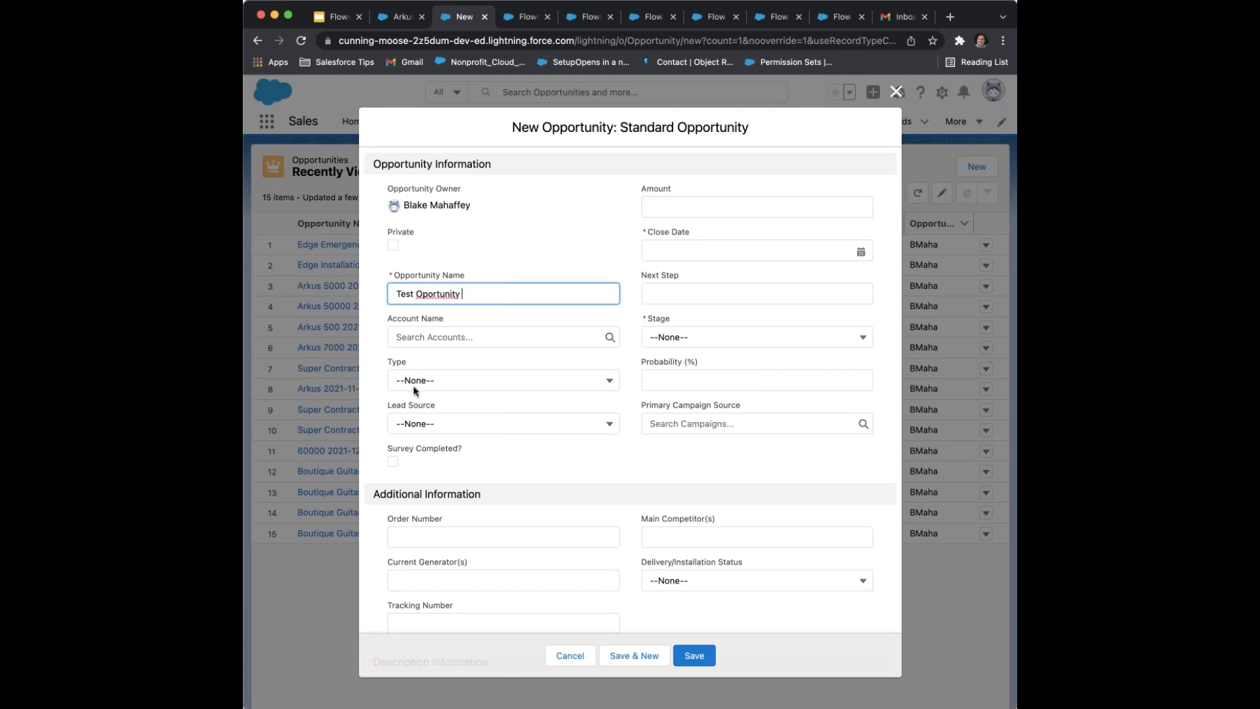
click(436, 335)
click(412, 392)
Set the opportunity's amount to 500, close date to 12/8/2021 and stage to Qualification, and save the record
click(686, 210)
click(698, 250)
click(775, 360)
click(697, 660)
click(699, 337)
click(728, 386)
click(708, 655)
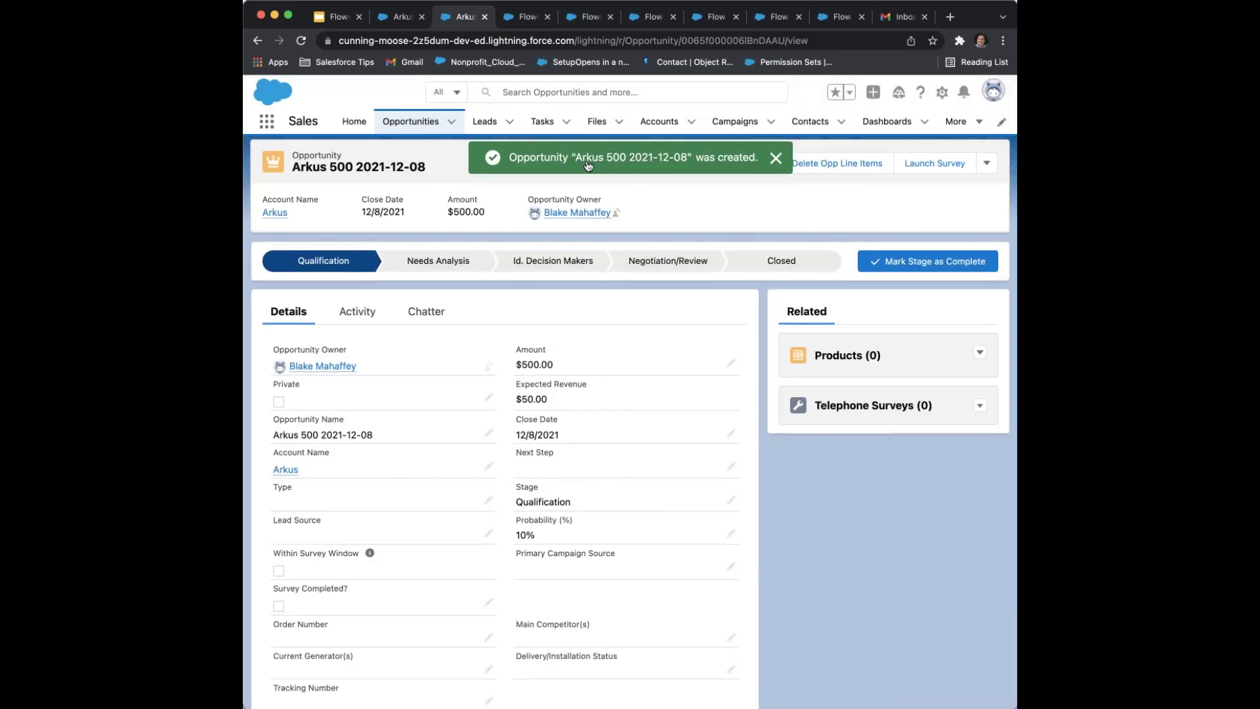
Highlight the Opportunity Name on the saved record to check how the flow named it
drag(273, 436, 374, 436)
click(374, 436)
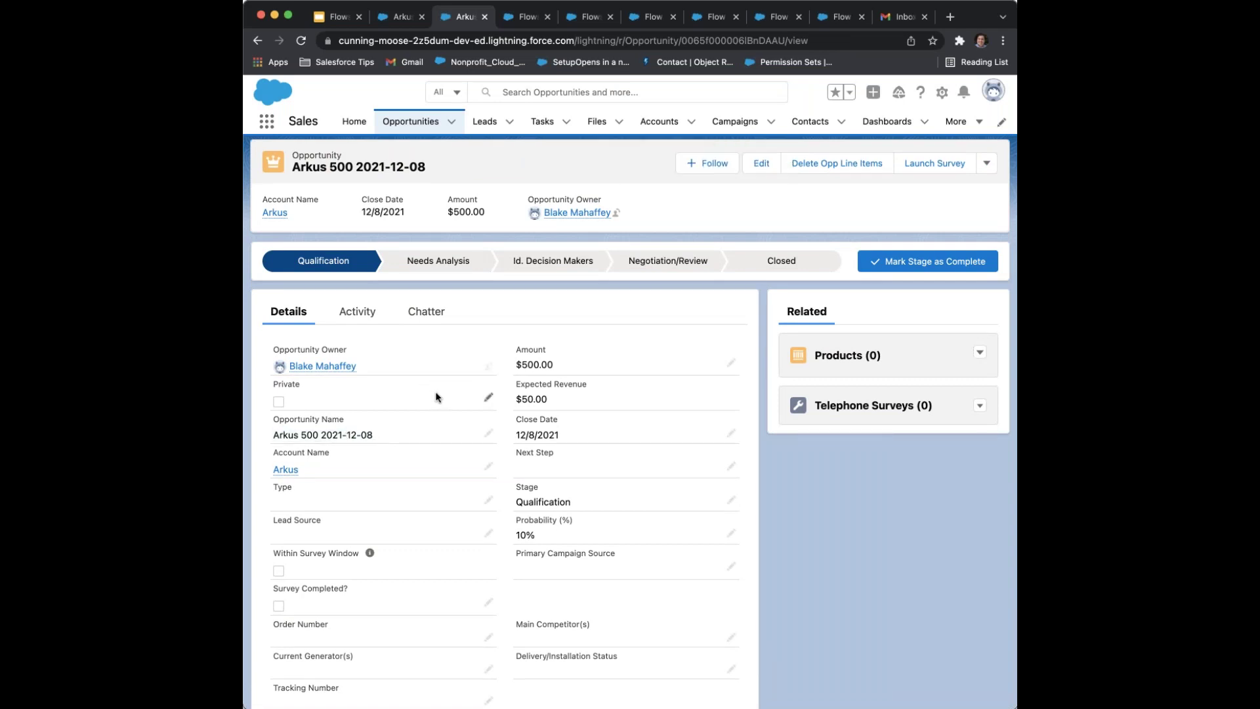
scroll(537, 262, down, 1)
Return to the completed debug run of the StandardizeOppNamesLunchLearn flow in Flow Builder
click(529, 18)
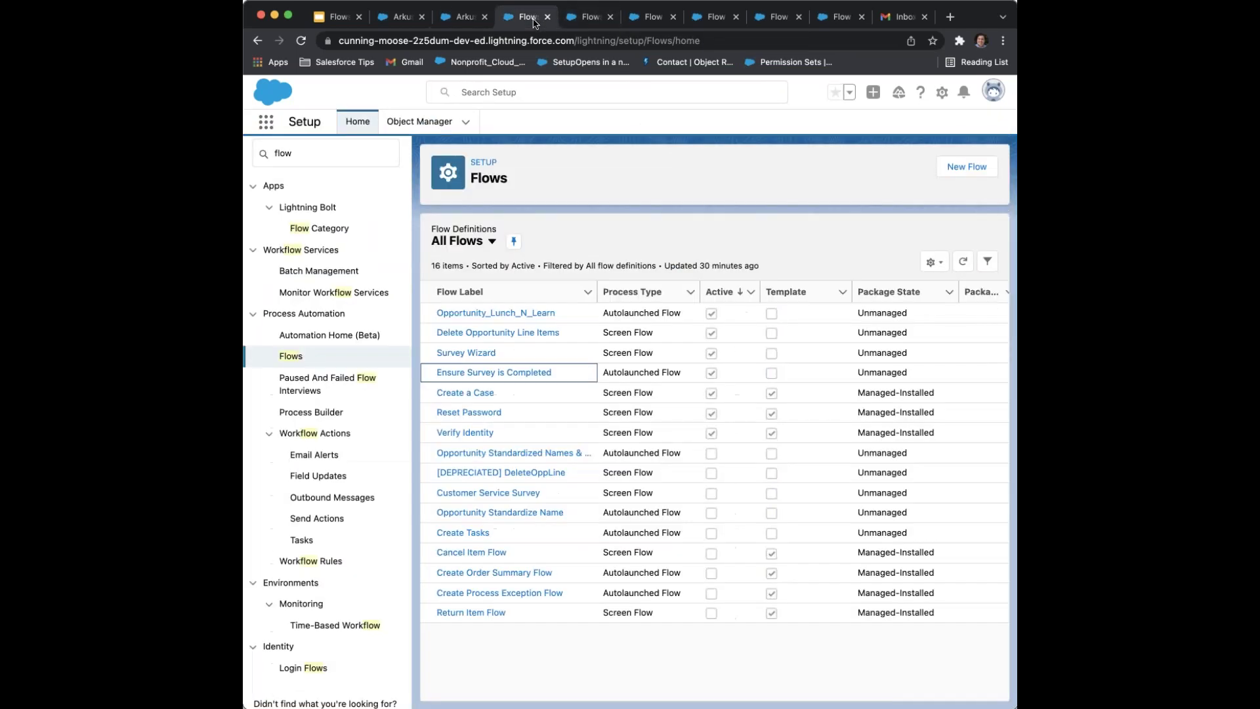
click(562, 22)
click(511, 21)
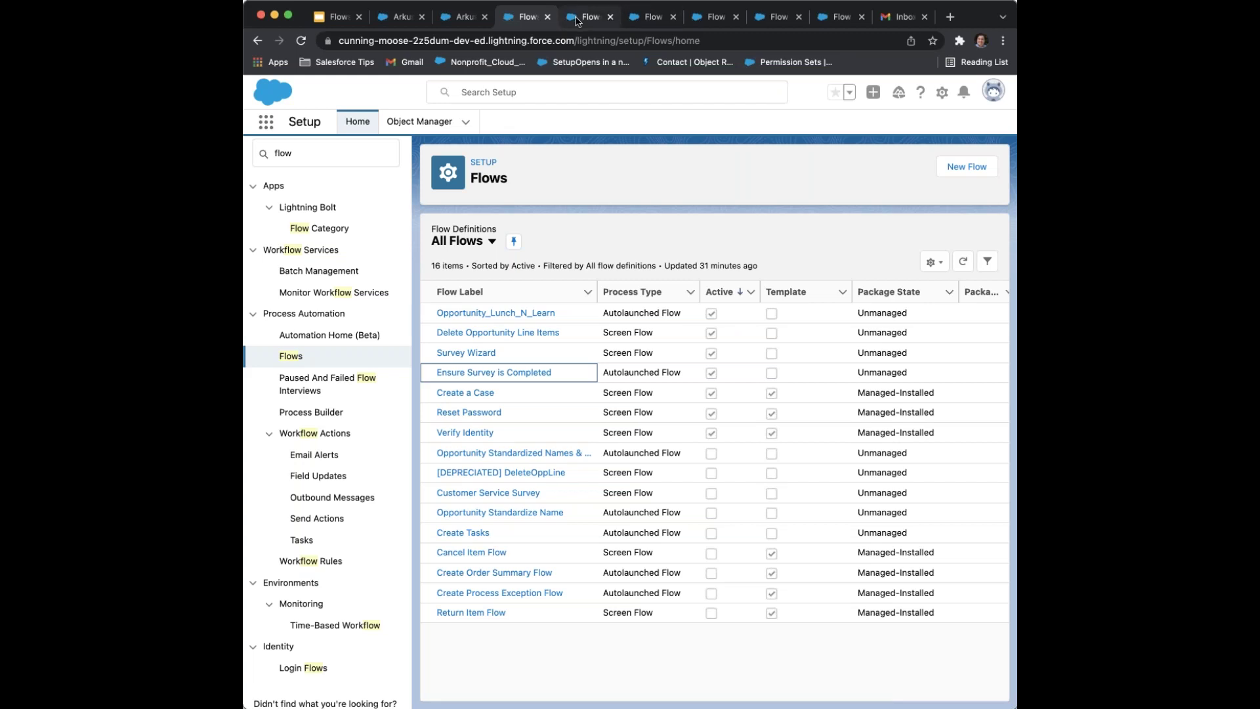
click(650, 17)
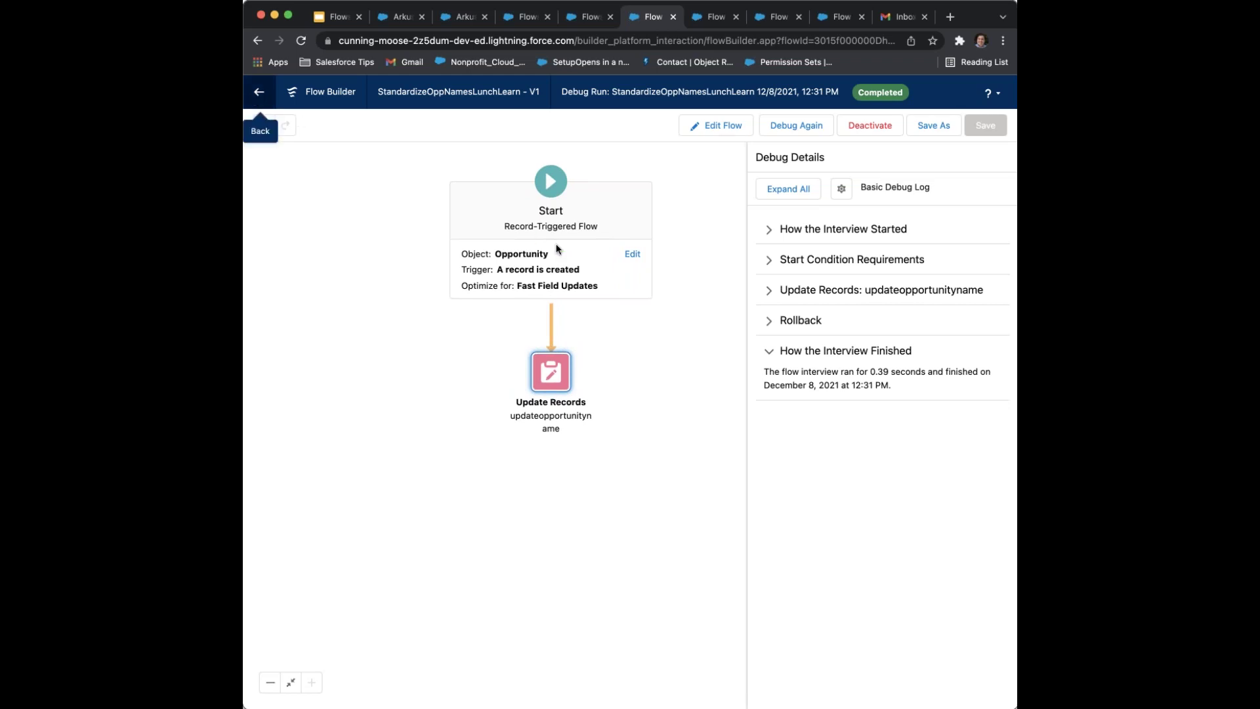
click(256, 95)
click(818, 310)
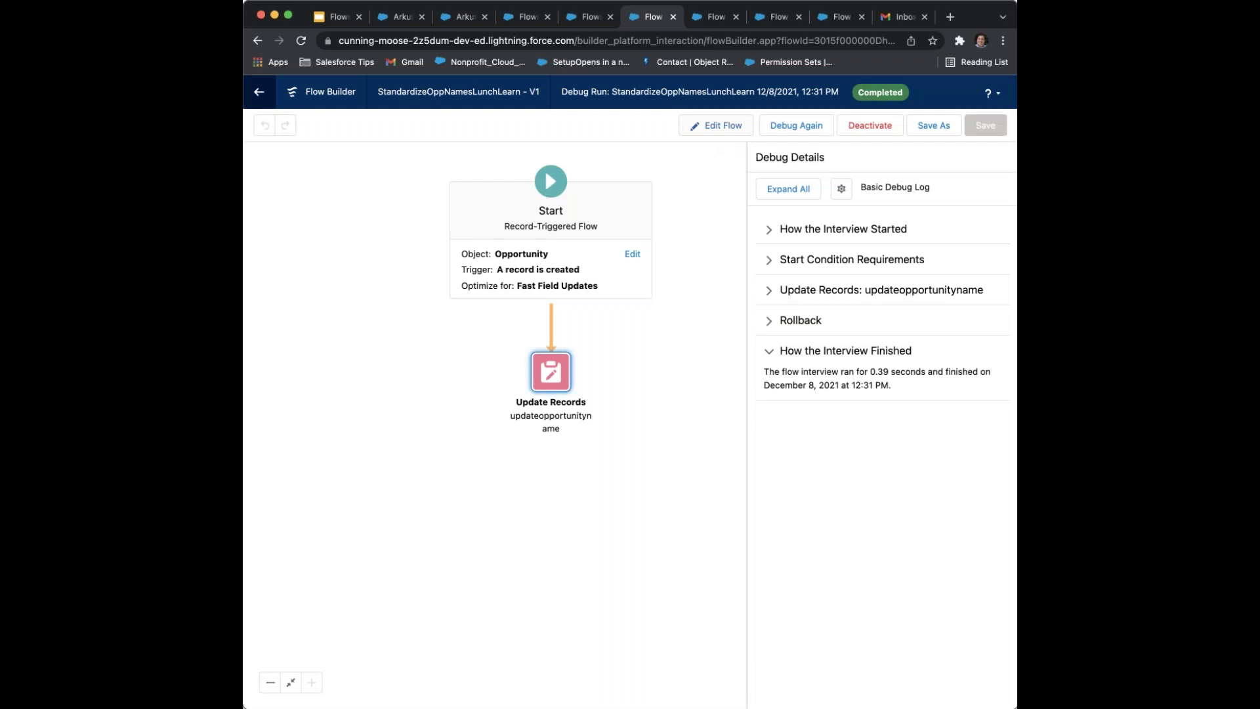
Reopen the flow for editing and set its start to trigger when a record is created or updated
click(728, 135)
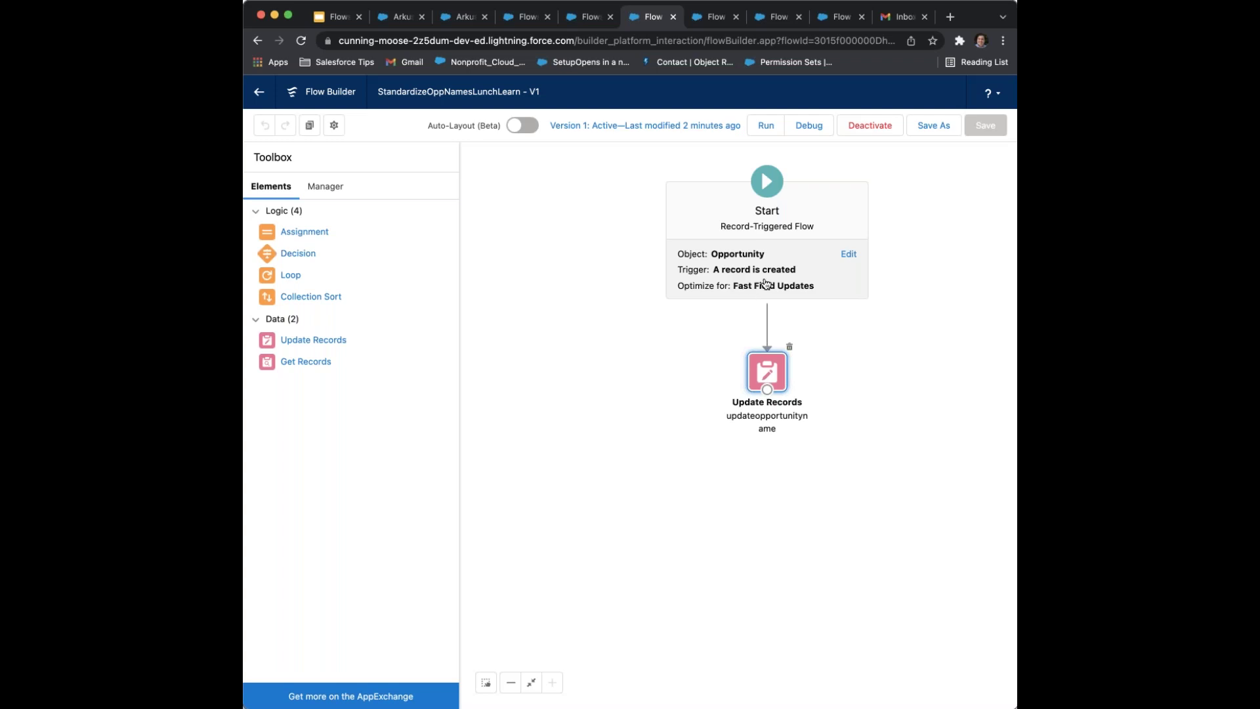
double_click(740, 285)
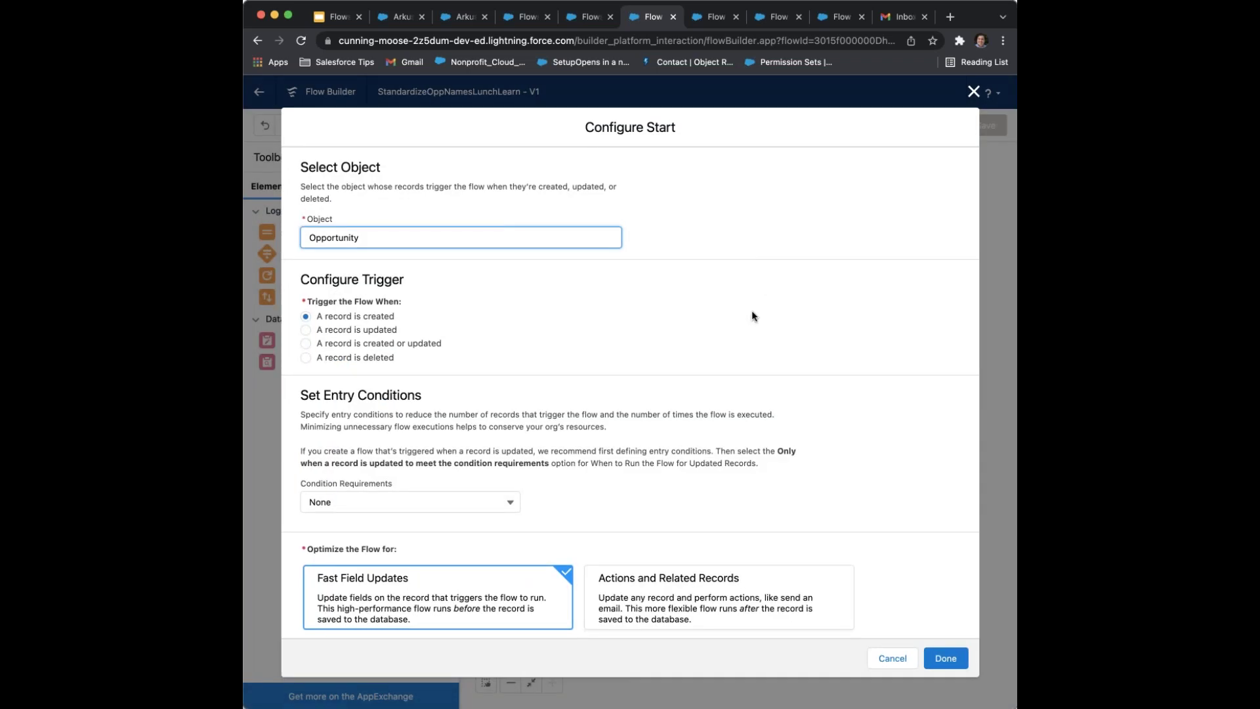
scroll(752, 316, down, 1)
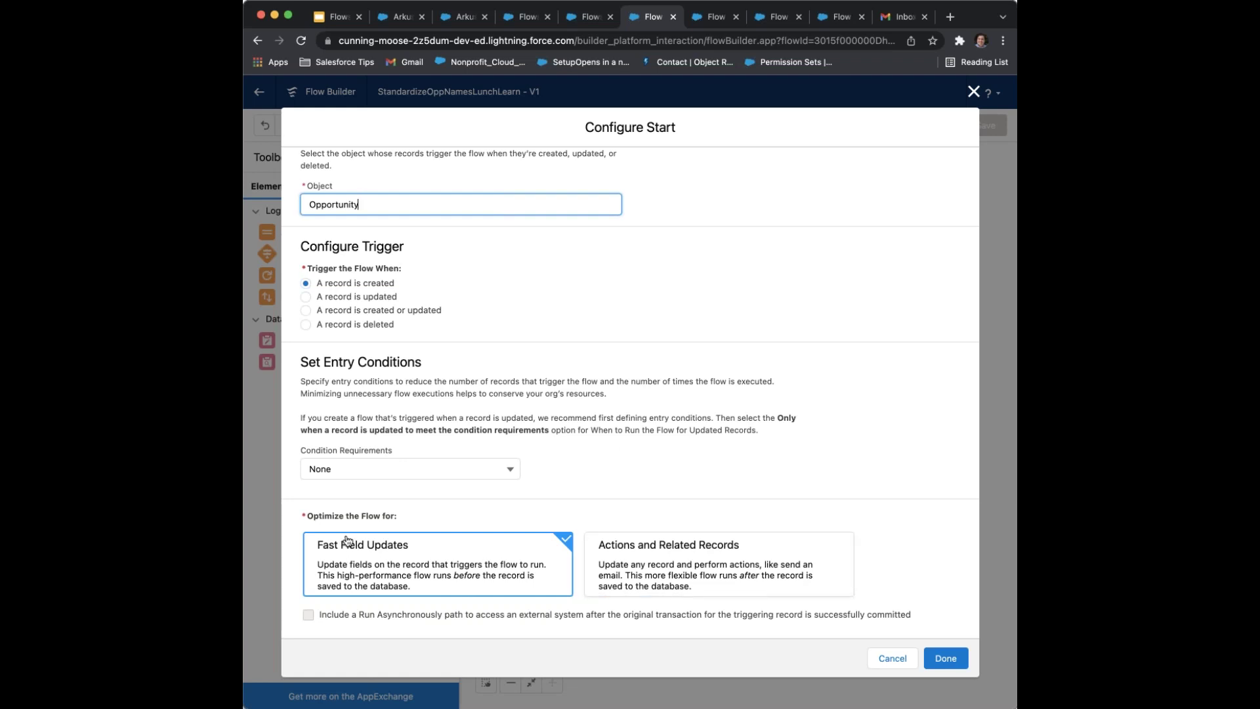
click(352, 310)
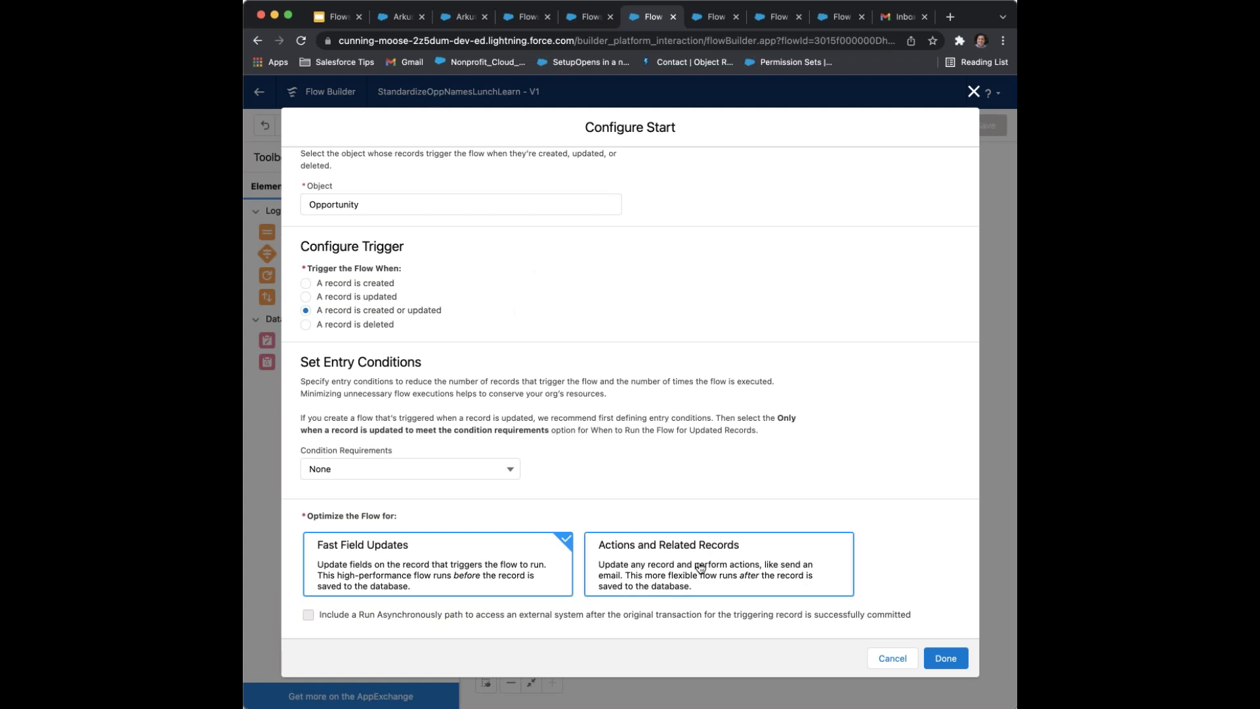
Optimize the flow for Actions and Related Records and apply the start configuration
drag(701, 566, 695, 485)
click(696, 486)
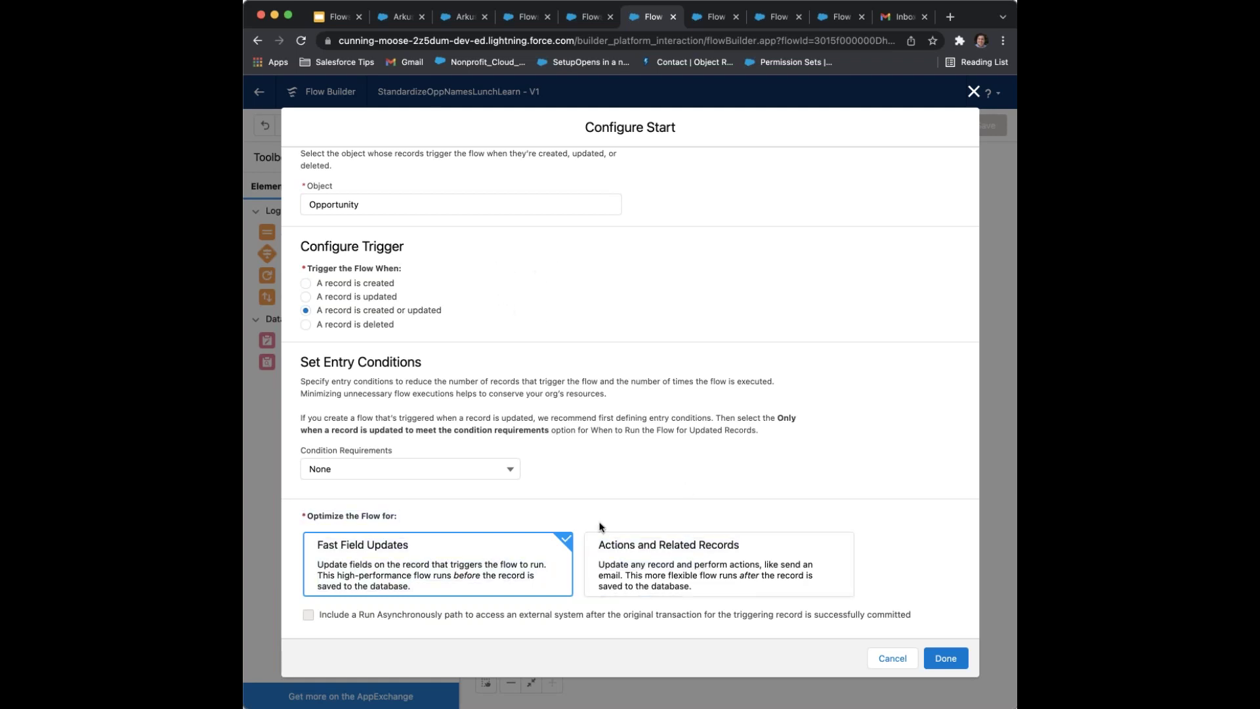
drag(359, 518, 610, 557)
click(611, 557)
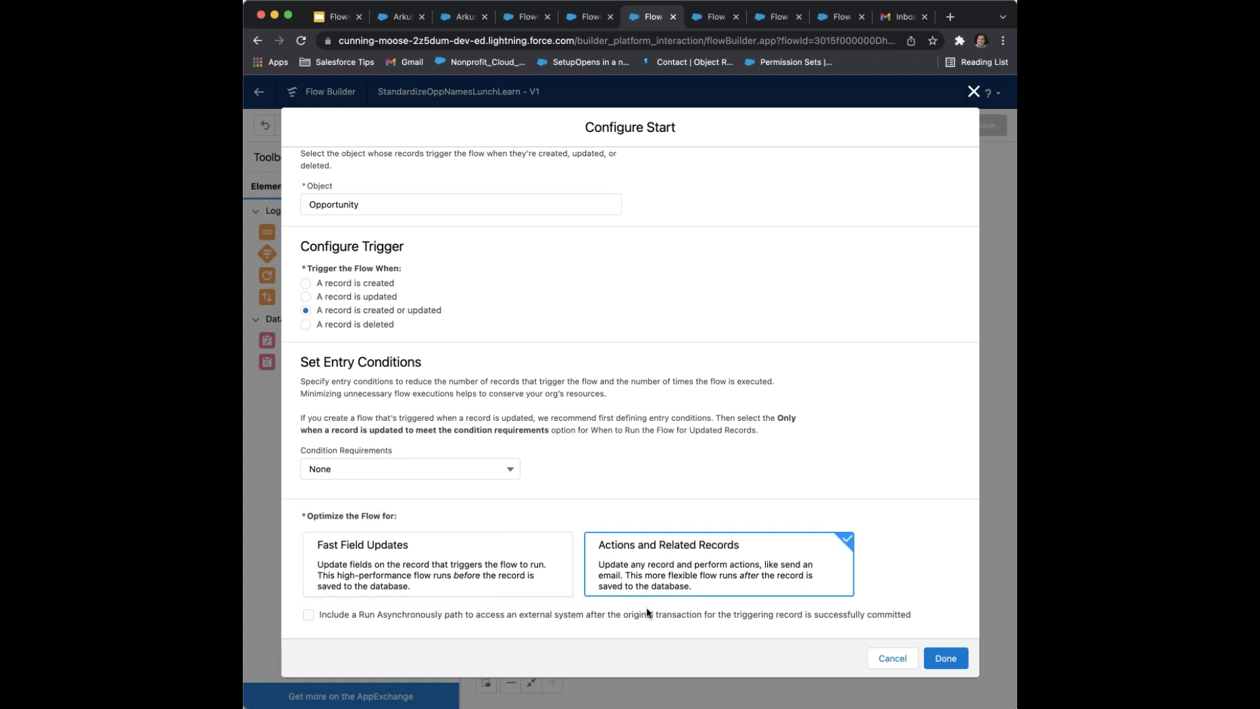
click(948, 660)
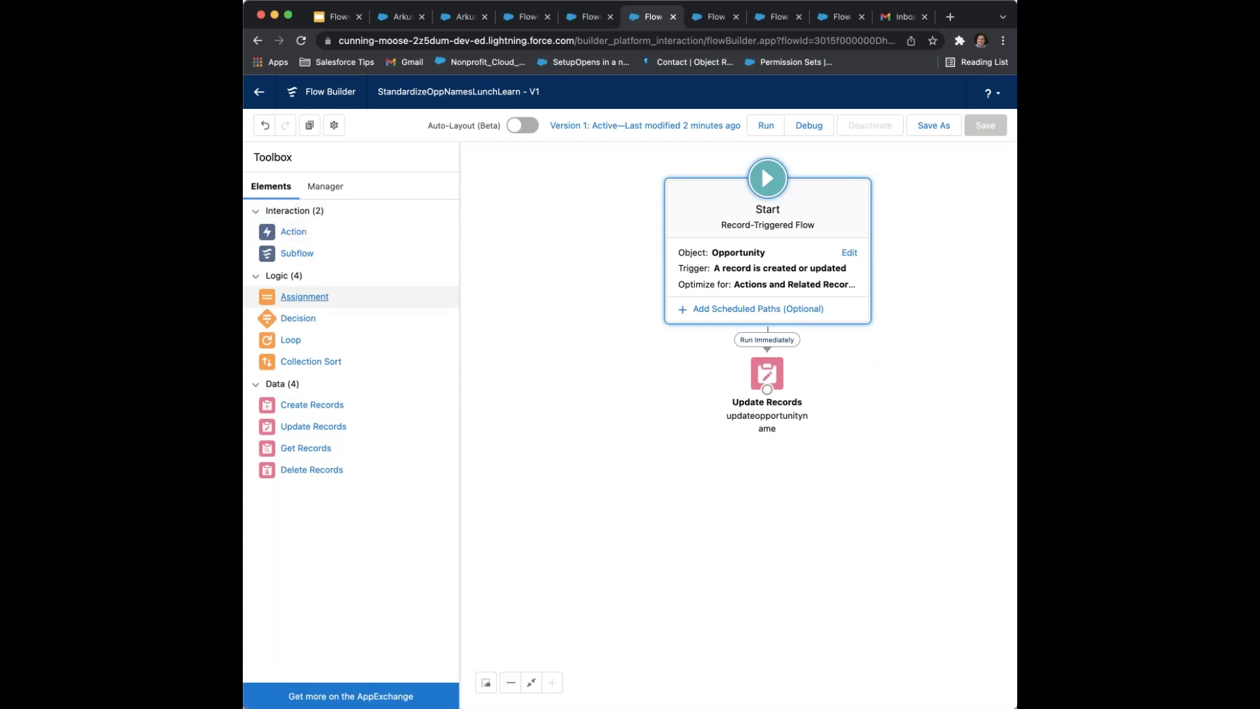
Reposition the Update Records element on the canvas just below the Start element
drag(608, 479, 556, 423)
drag(724, 320, 730, 385)
drag(631, 391, 629, 374)
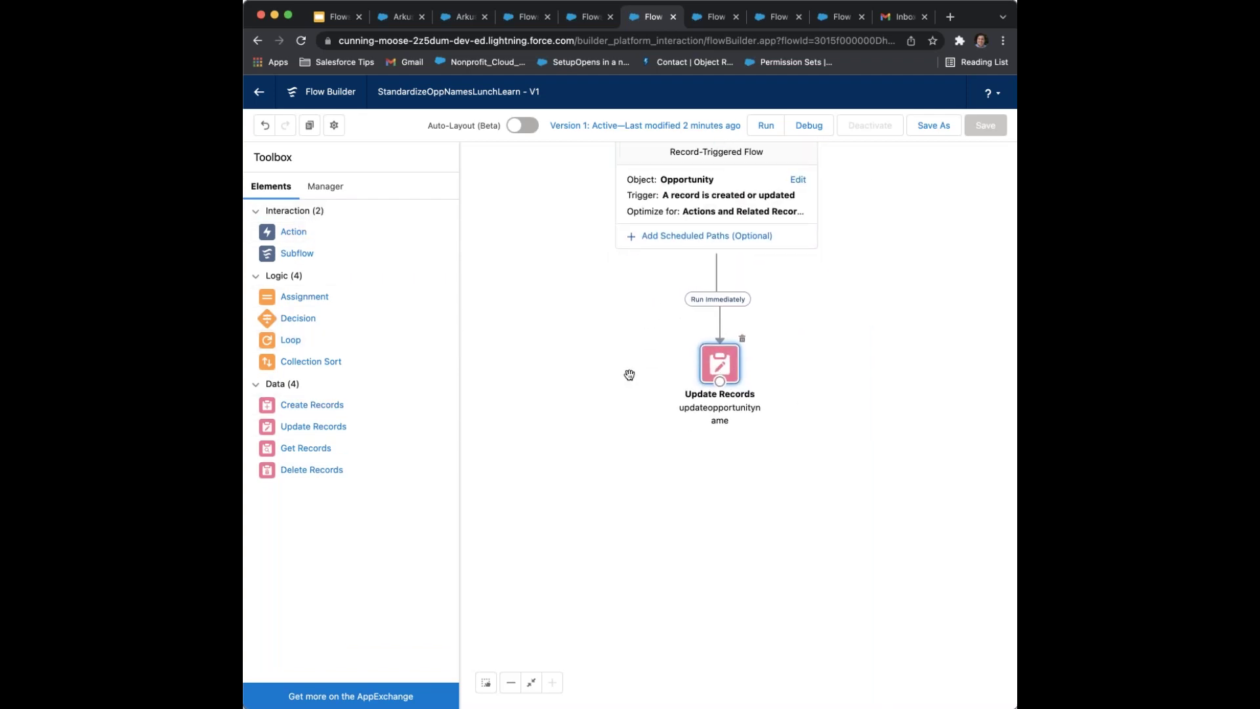
drag(714, 370, 714, 344)
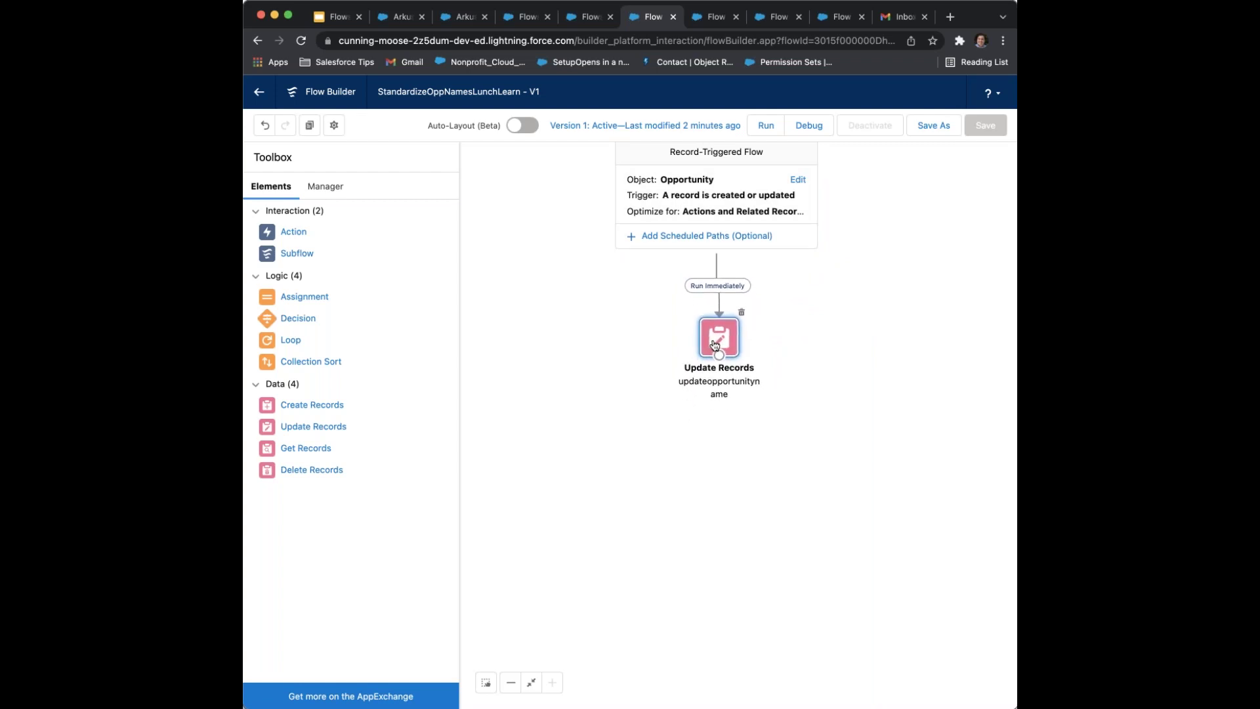
Add a Decision element below Update Records and label it DecisionBigDeal
click(340, 194)
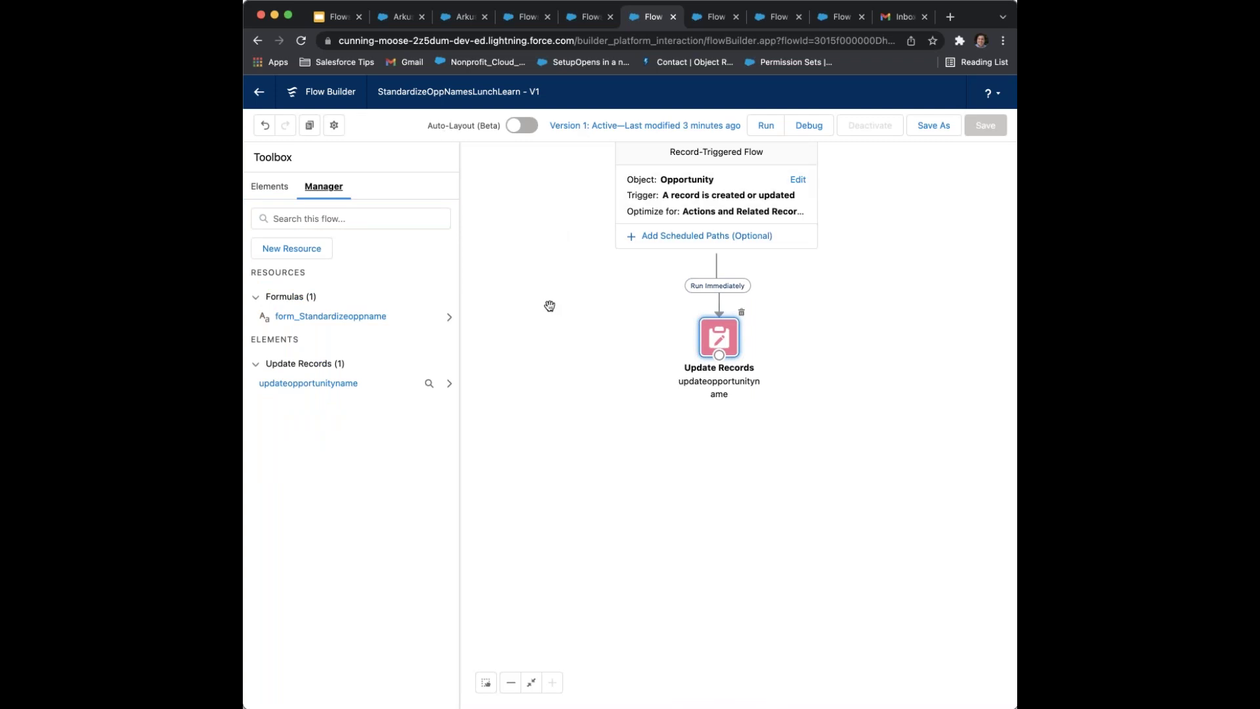
click(266, 187)
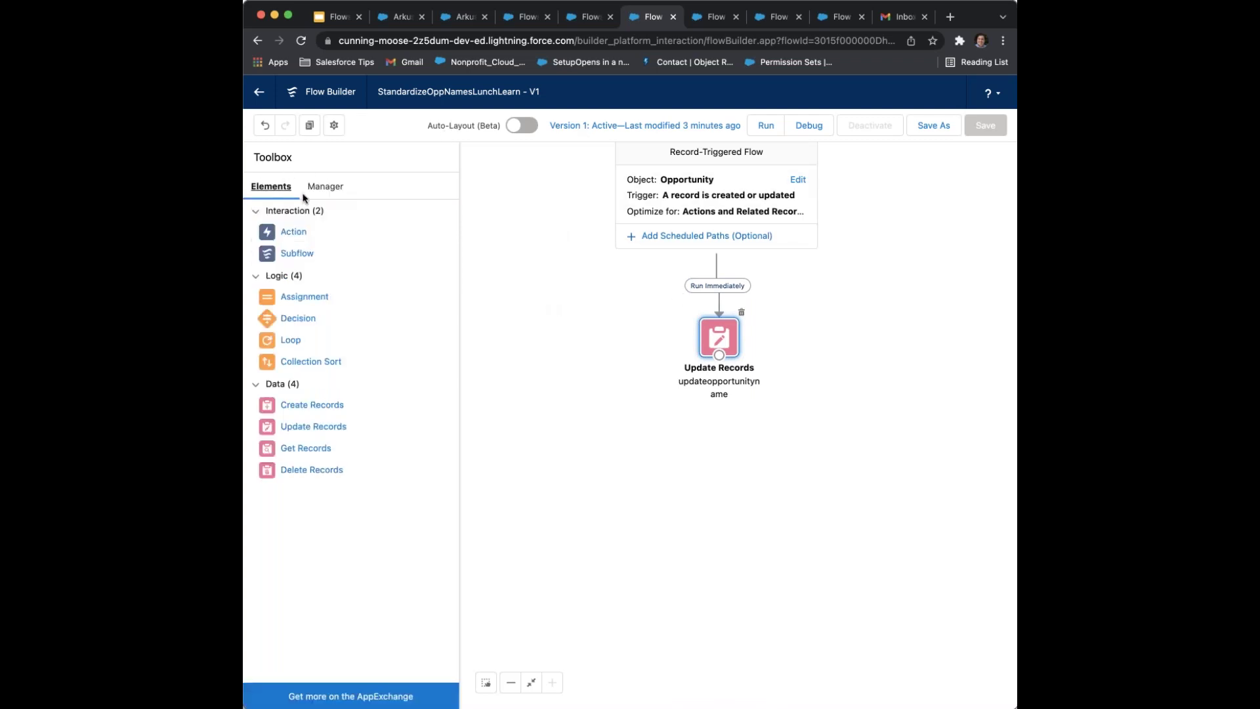
drag(298, 318, 732, 470)
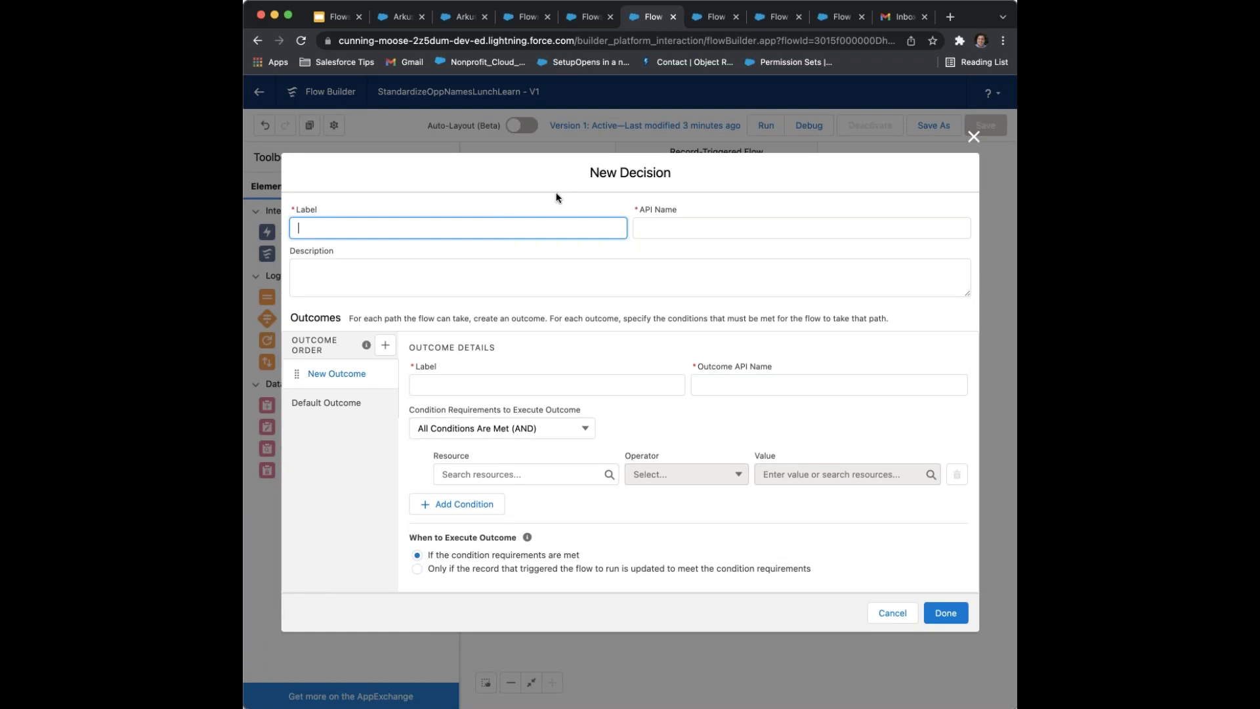
text(BigDeal)
key(super+a)
text(Decisiion)
key(BackSpace)
key(BackSpace)
key(BackSpace)
key(BackSpace)
text(onBigDeal)
key(Tab)
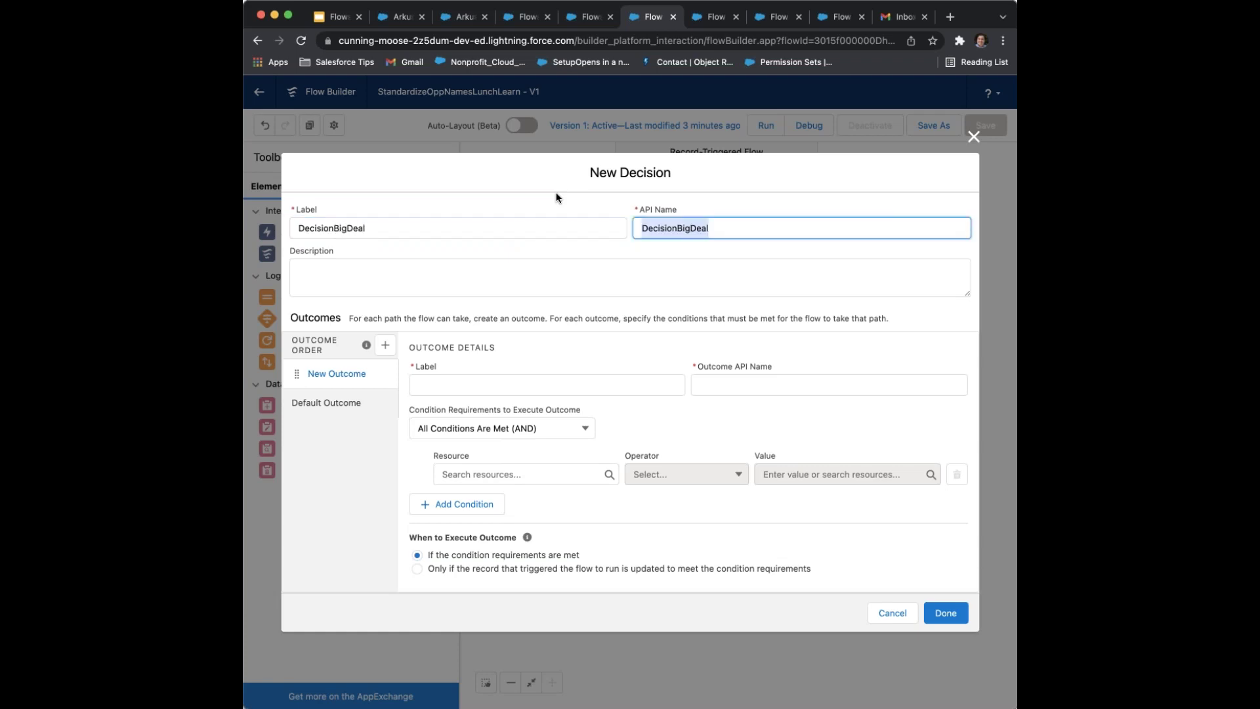
Describe the decision as "Created for Arkus' 2021 lunch and learn." and label its outcome OppisBigDeal
key(Tab)
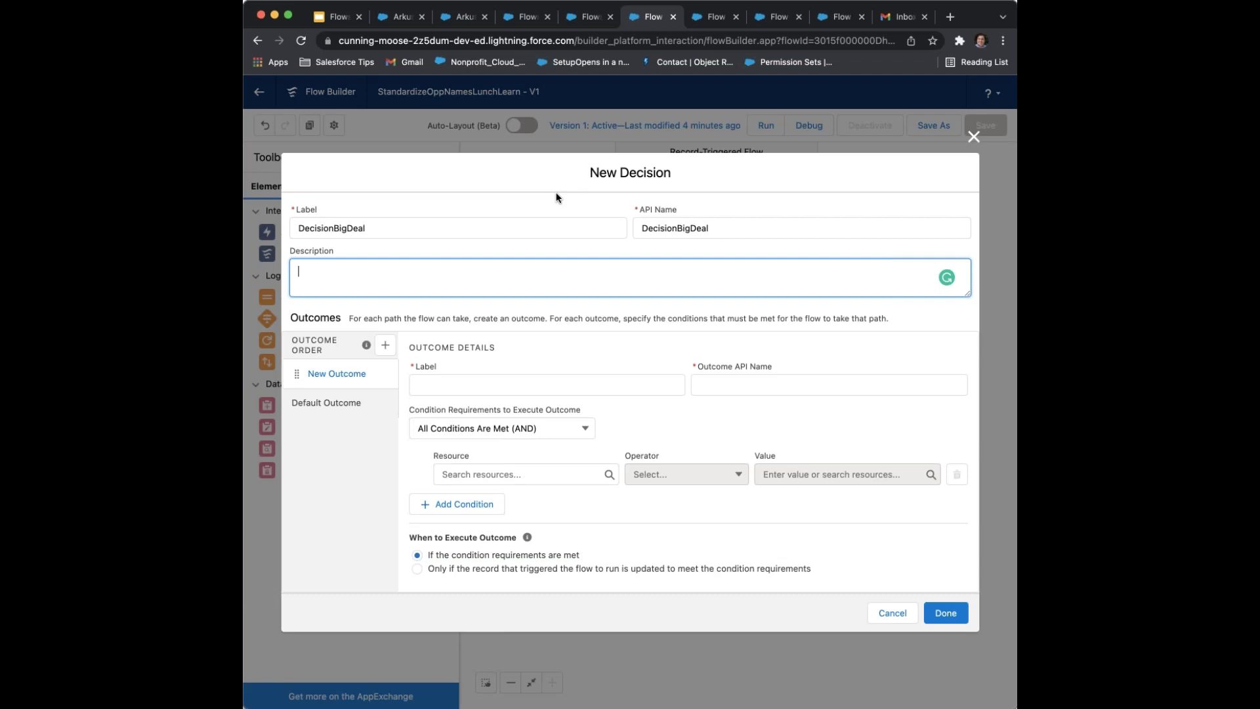
text(Created for Arkus' 2021 lunch and learn.)
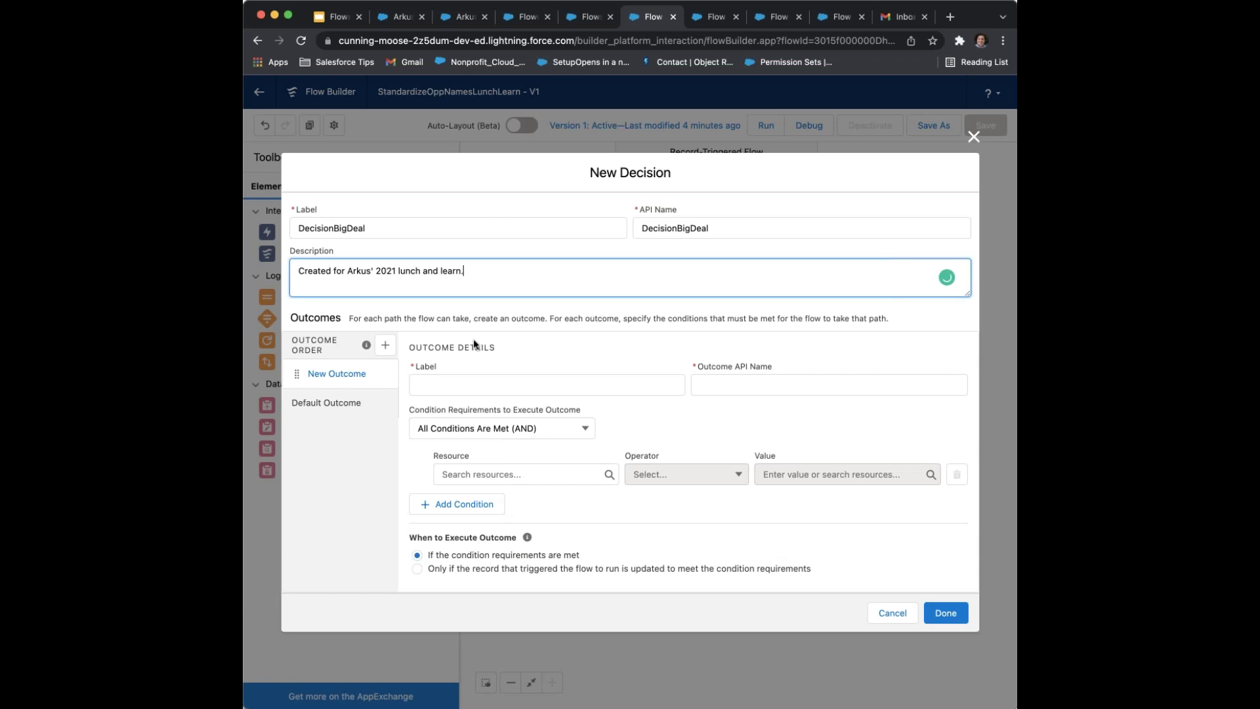
click(440, 386)
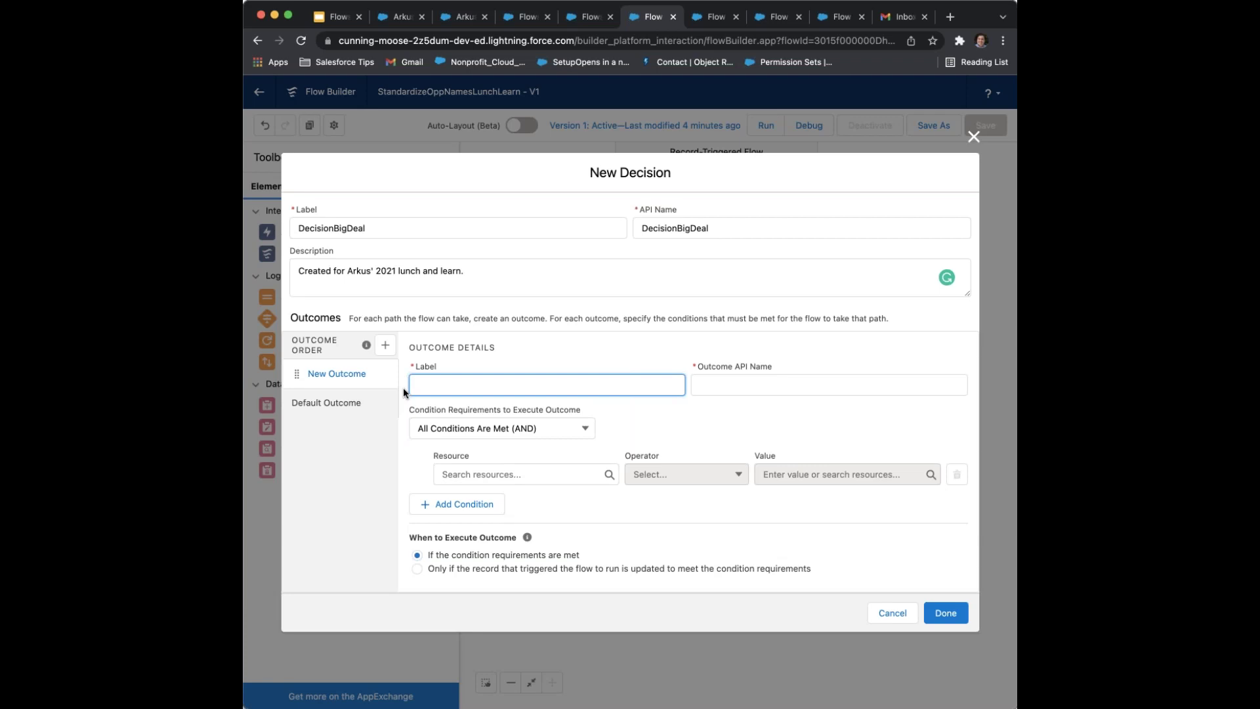
text(OppisBigDeal)
key(Tab)
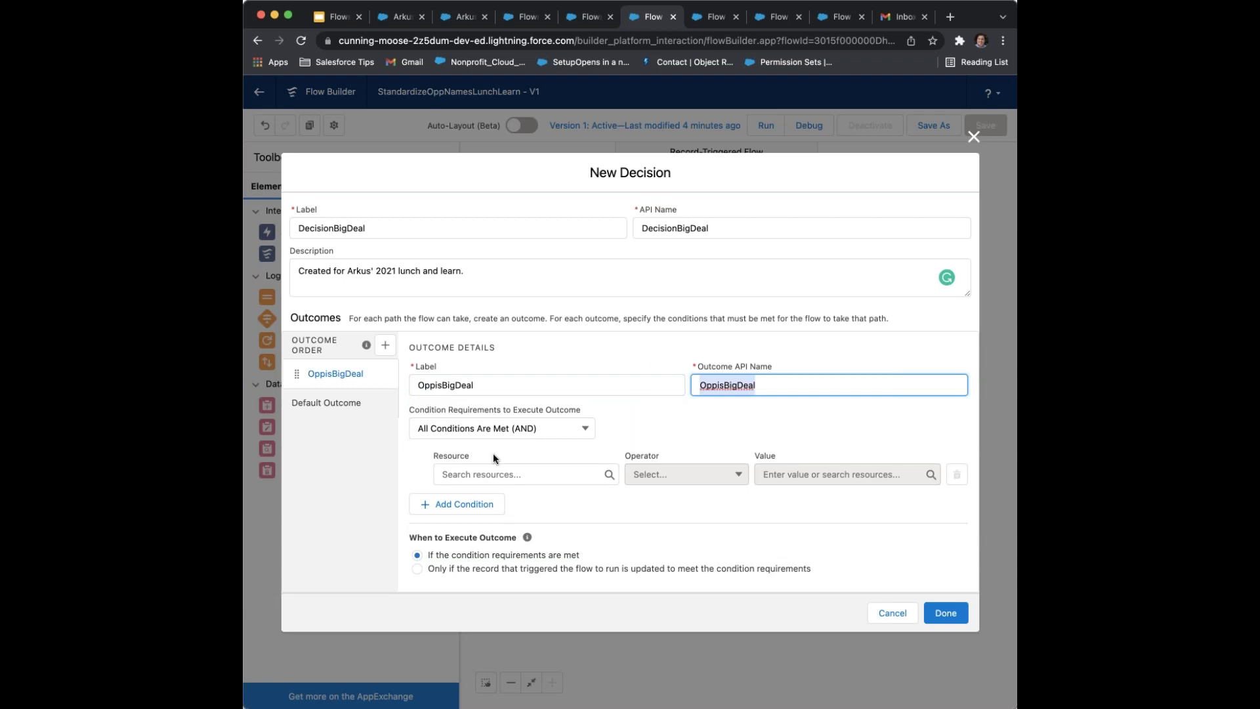
Set the OppisBigDeal condition's resource to the triggering opportunity's record type developer name ($Record.RecordType.DeveloperName)
click(485, 472)
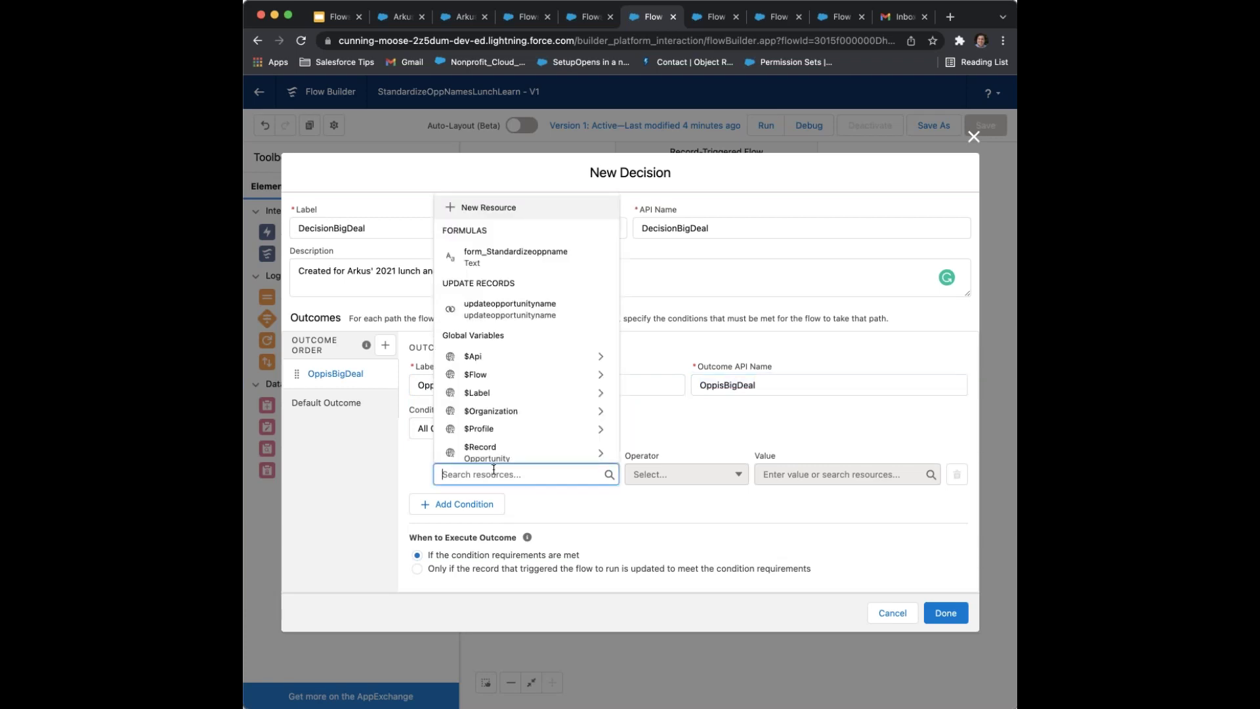
scroll(498, 407, down, 3)
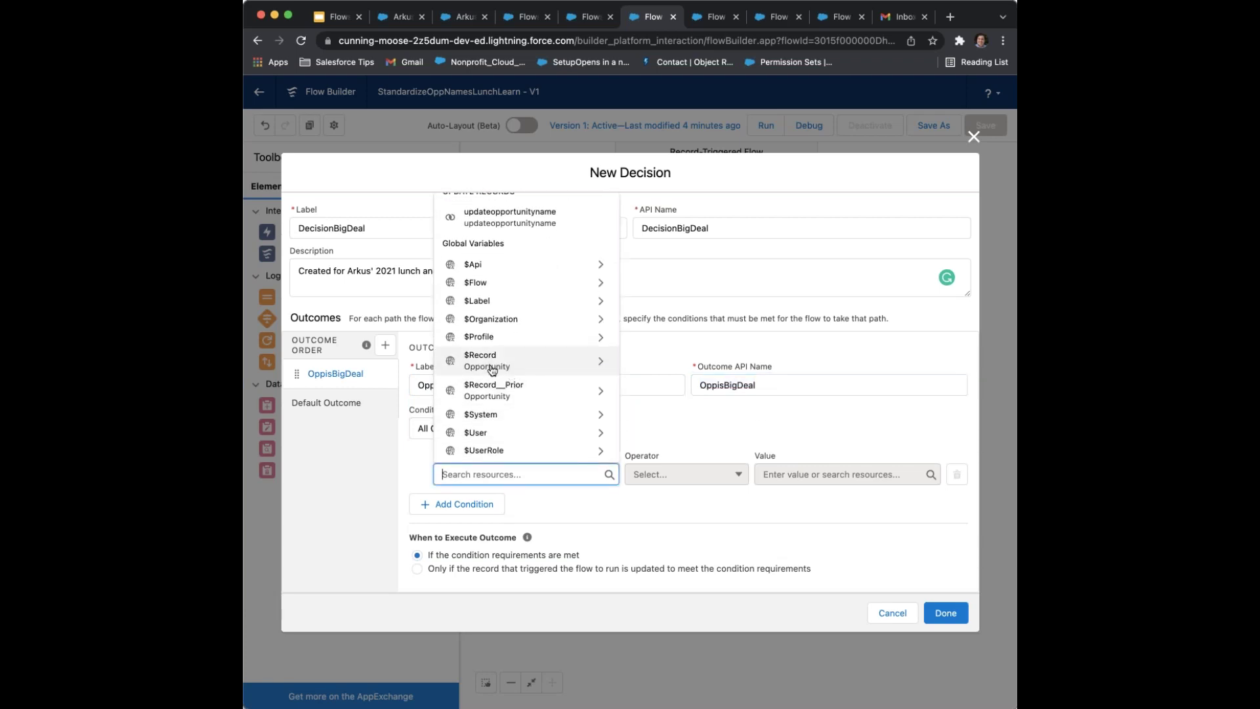
click(505, 357)
scroll(518, 371, down, 4)
scroll(518, 372, down, 2)
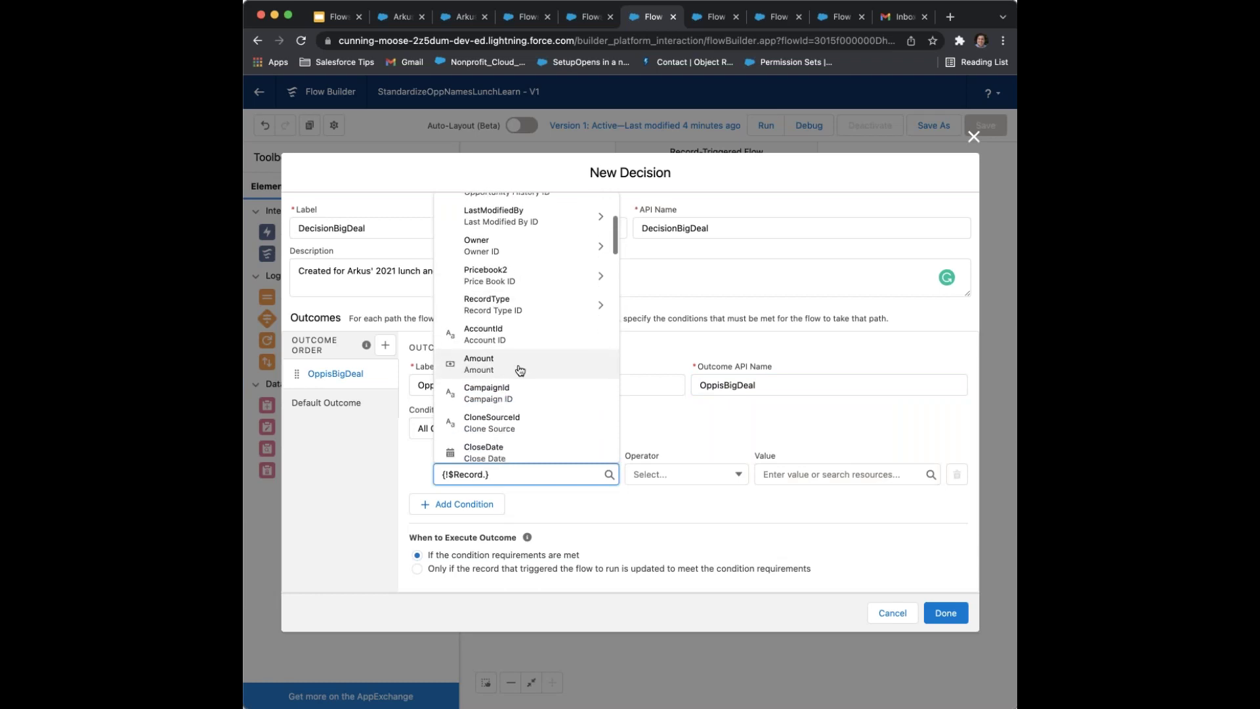
scroll(517, 372, down, 4)
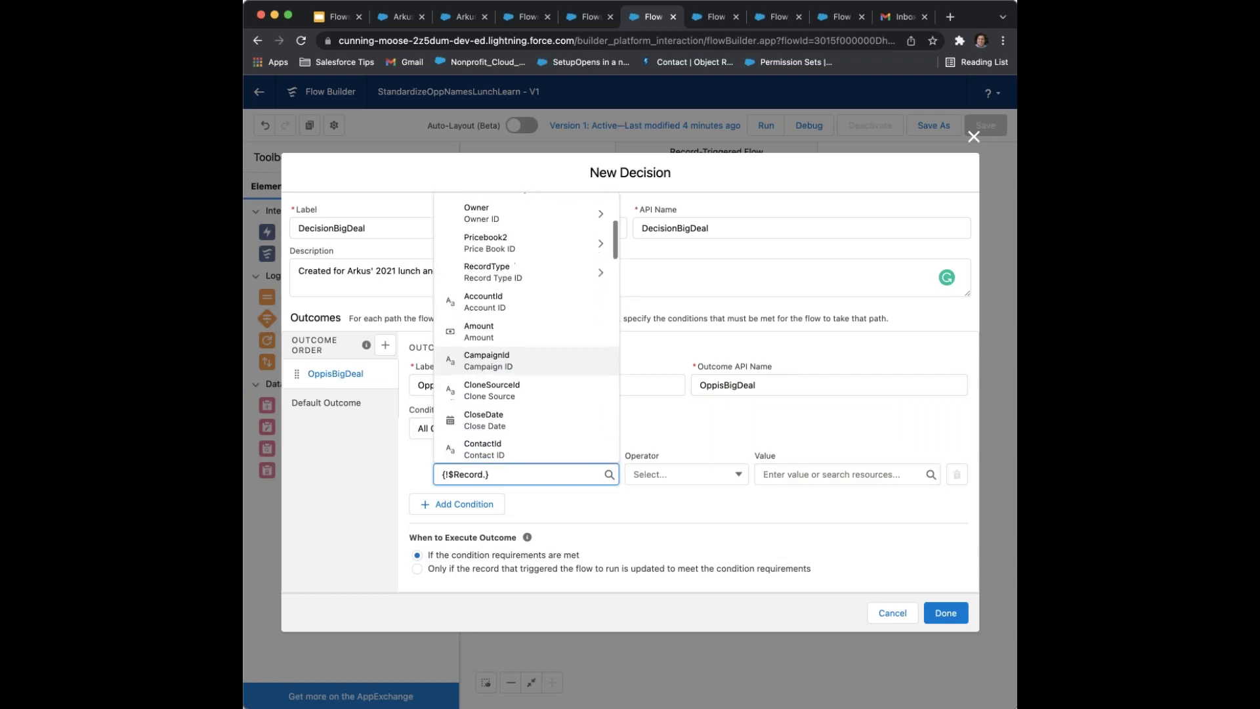
text(rec)
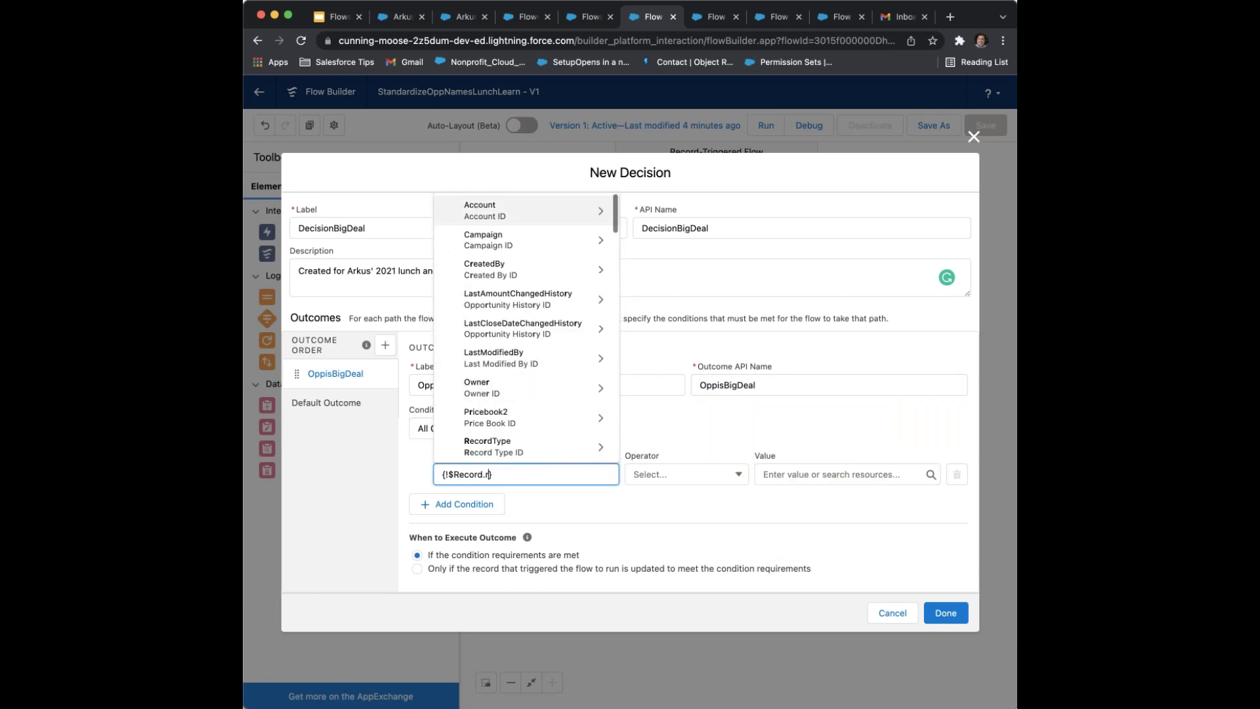
click(517, 451)
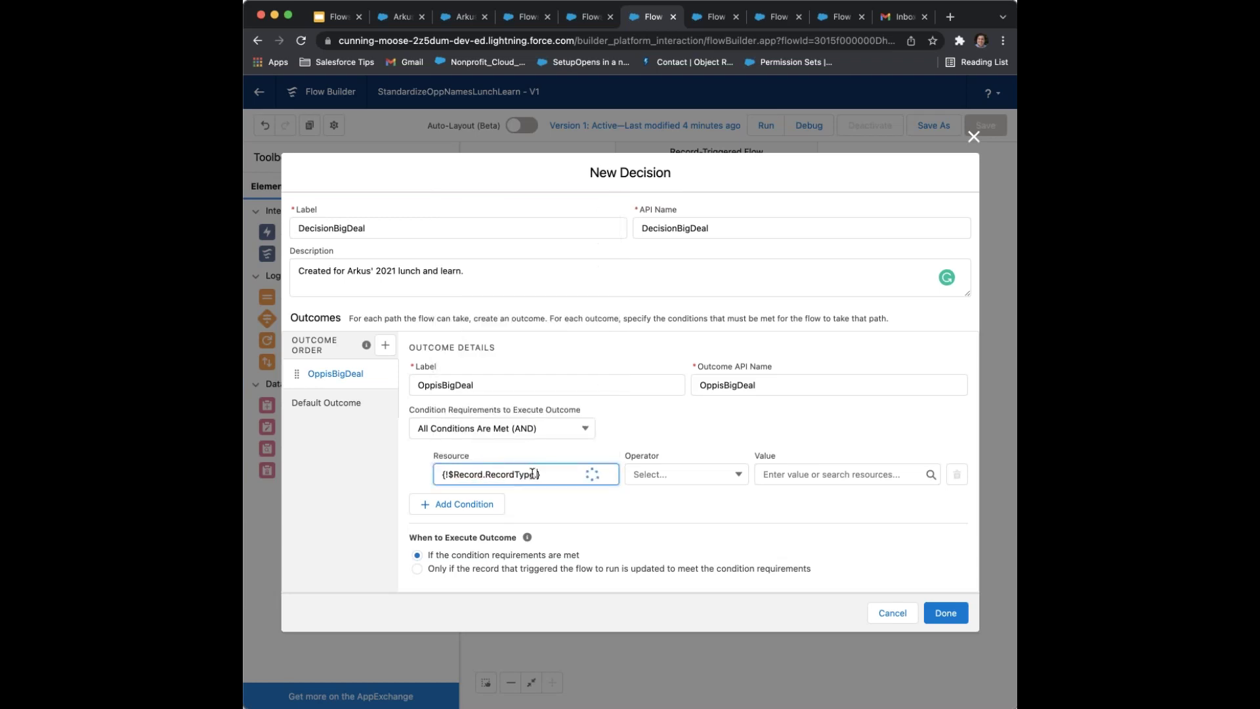
scroll(540, 438, down, 2)
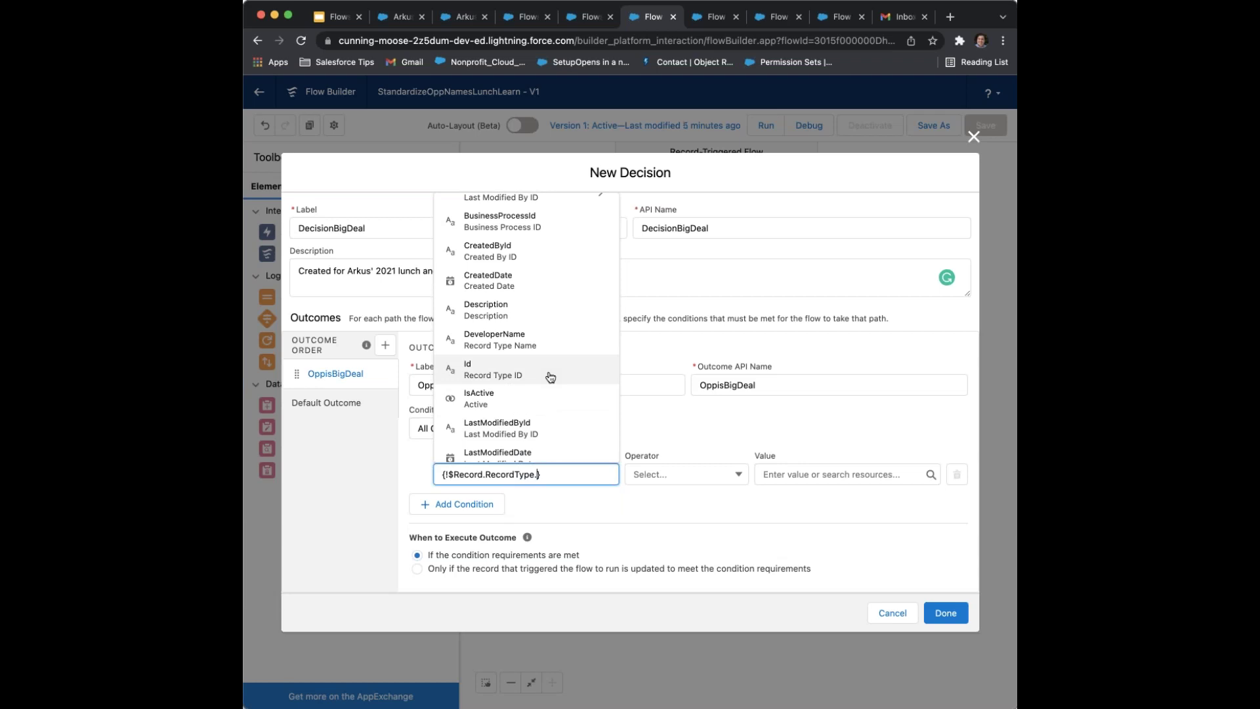
click(515, 352)
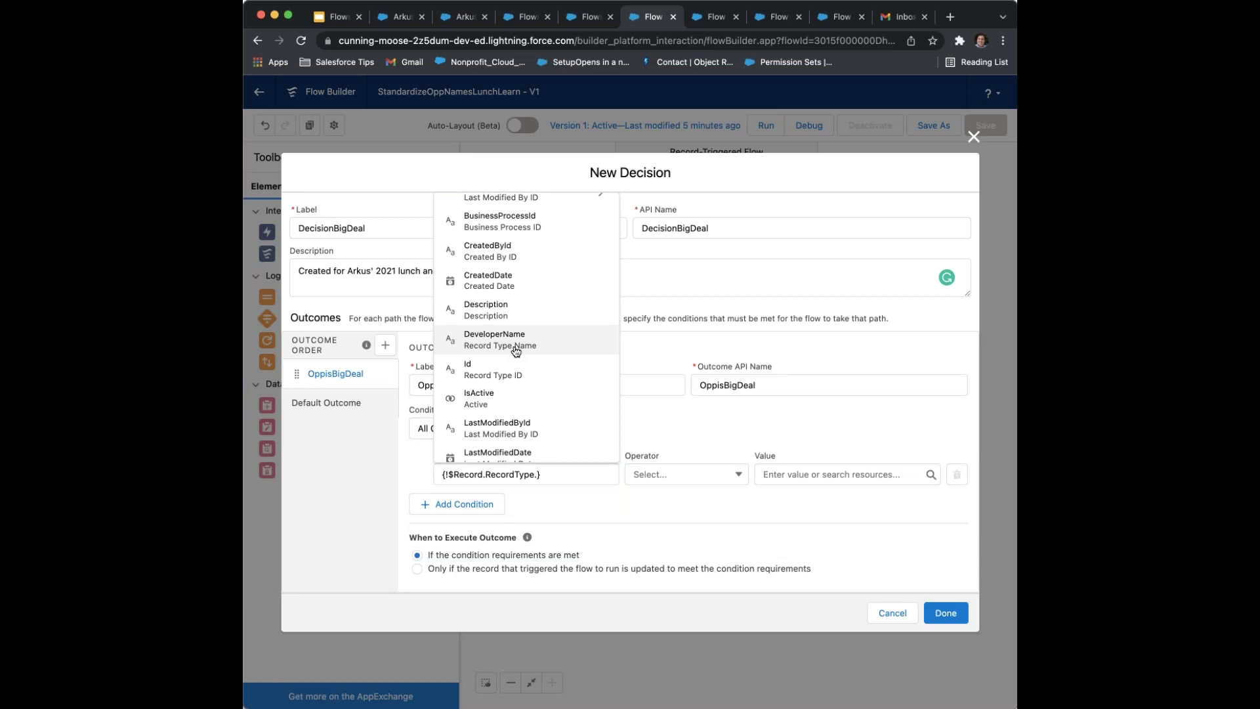
click(515, 352)
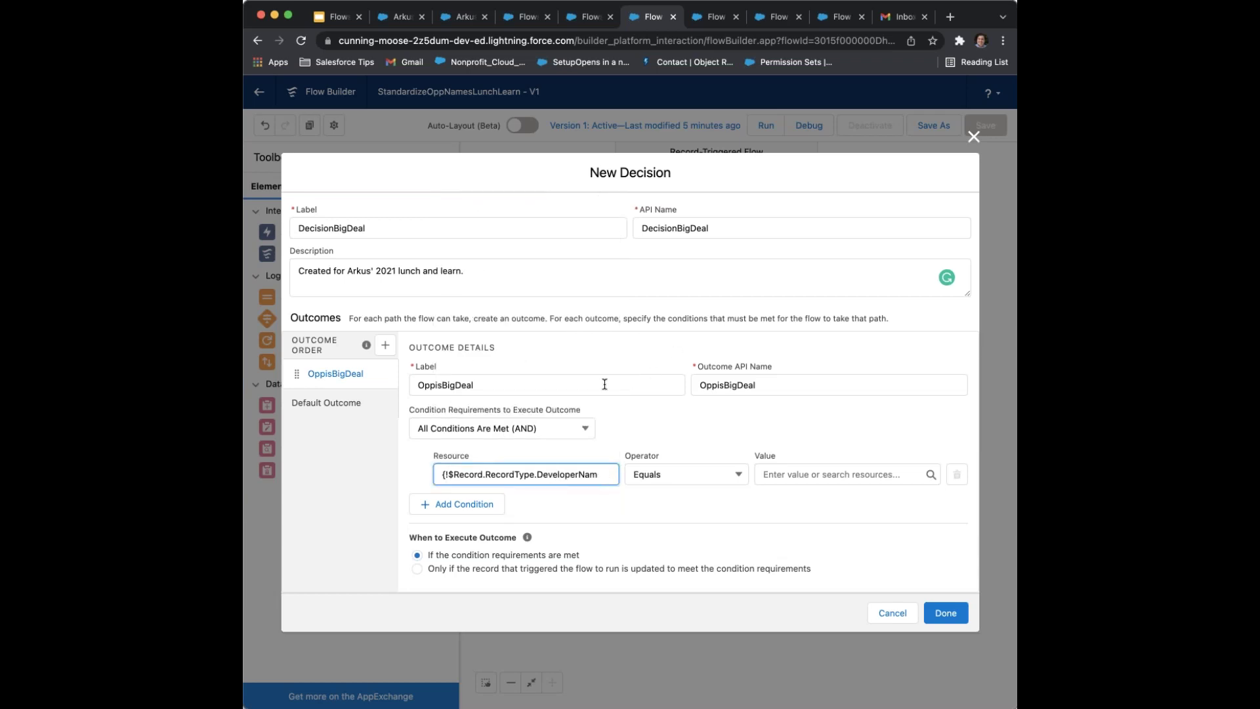
click(577, 489)
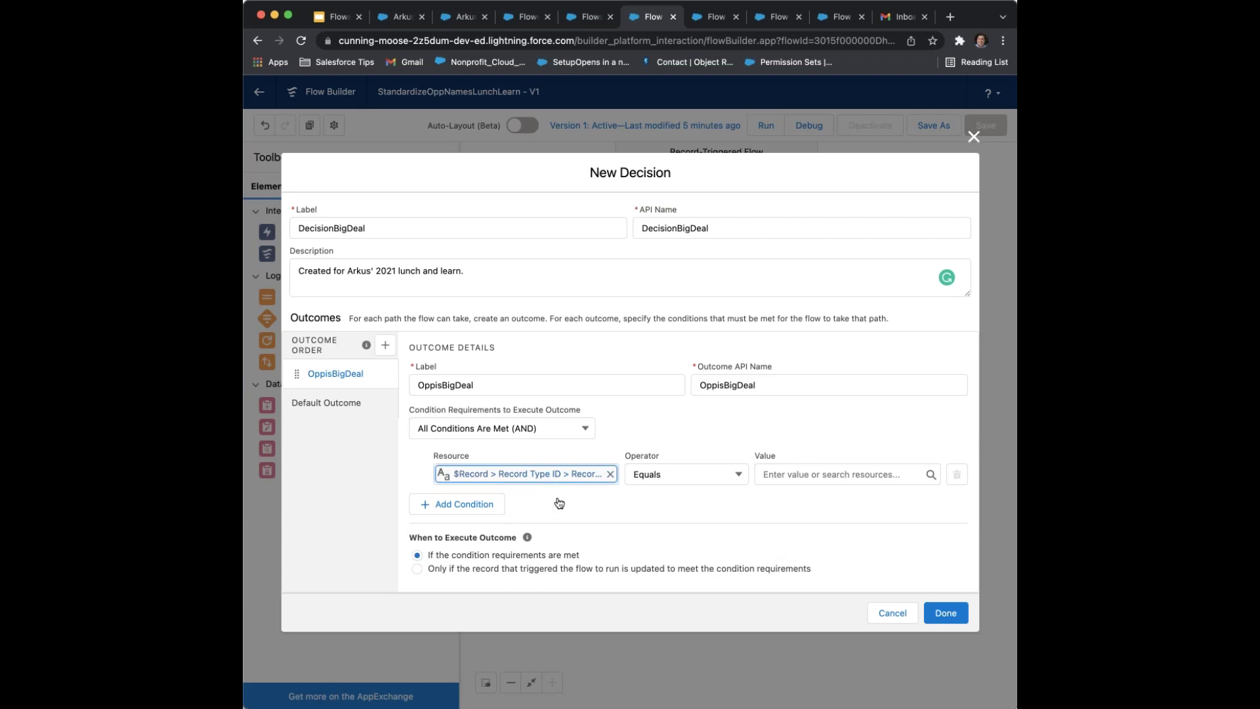
Set the comparison value of the OppisBigDeal record type condition to BigDeal
click(780, 470)
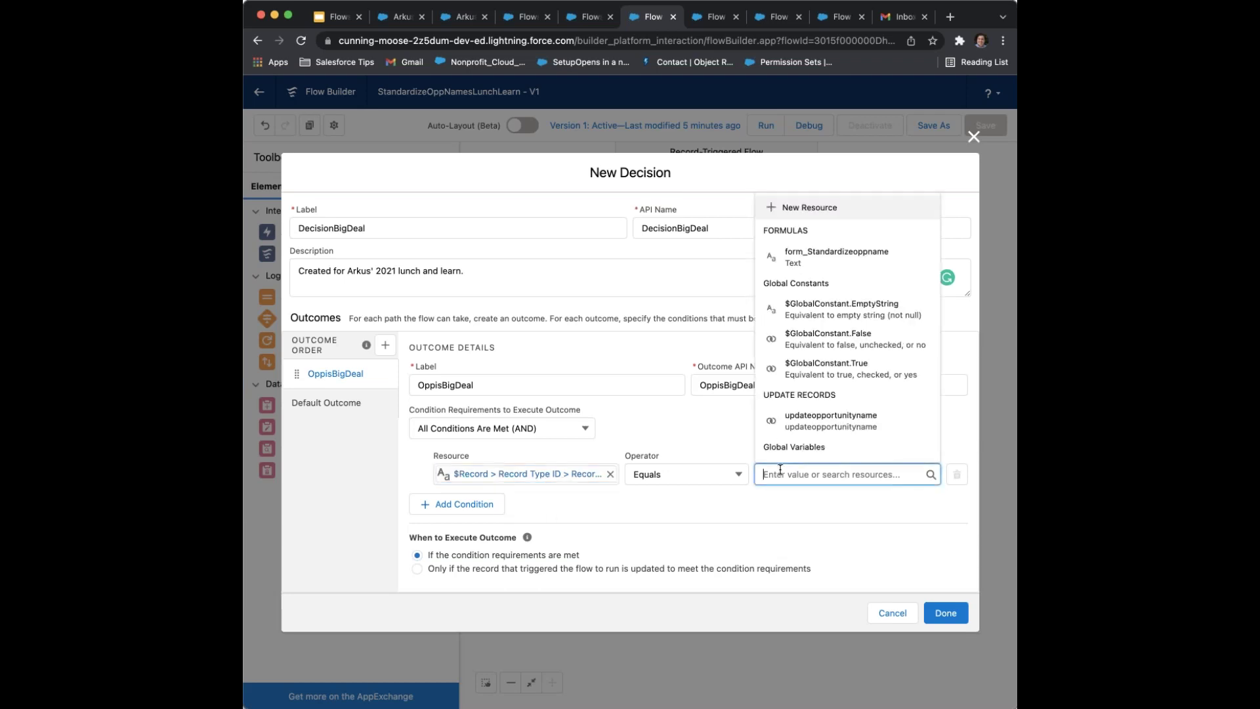
text(Big)
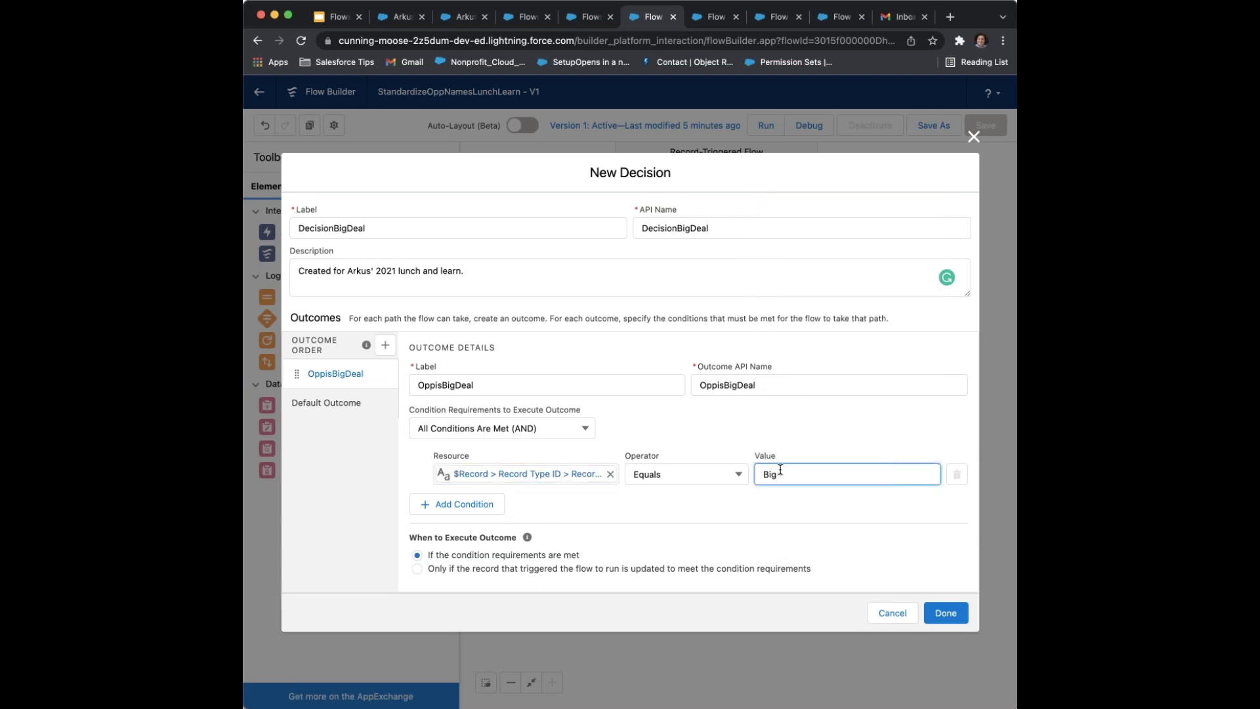
text(Deal)
click(681, 538)
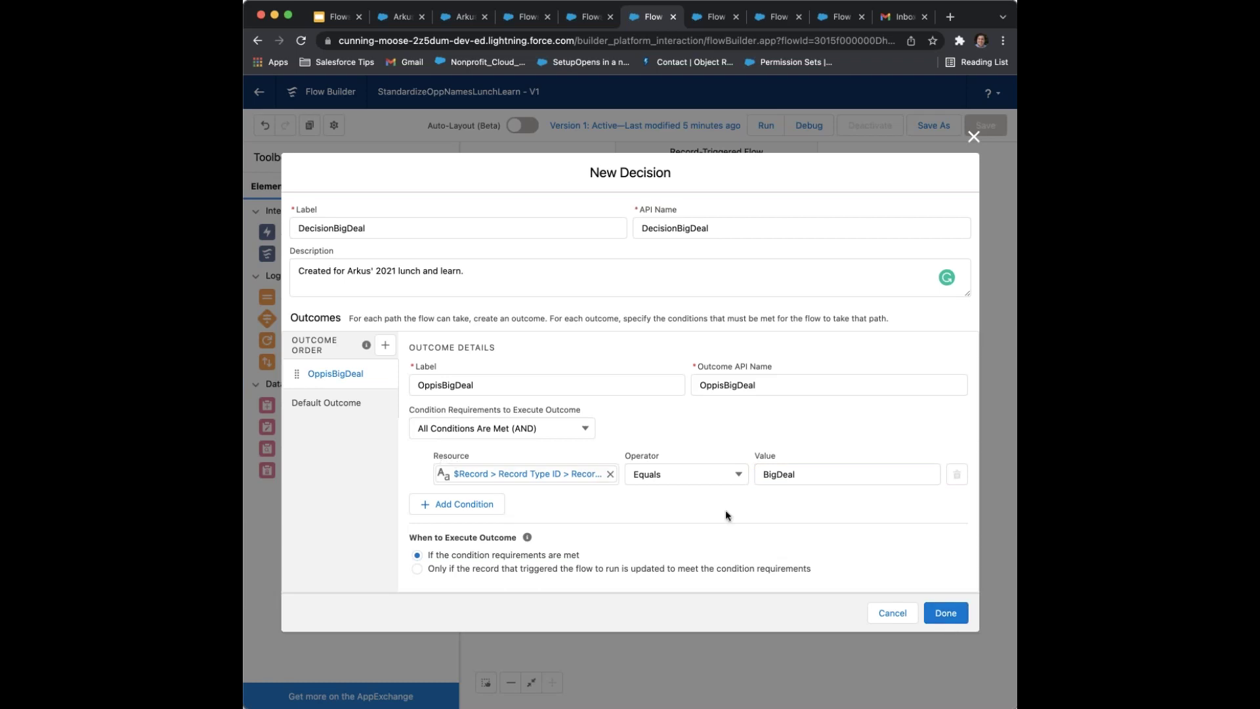
Label the decision's default outcome NotBigDeal and finish configuring the Decision element
click(356, 407)
click(531, 392)
key(super+a)
text(NOt)
key(BackSpace)
key(BackSpace)
text(opt)
key(BackSpace)
text(tBigDeal)
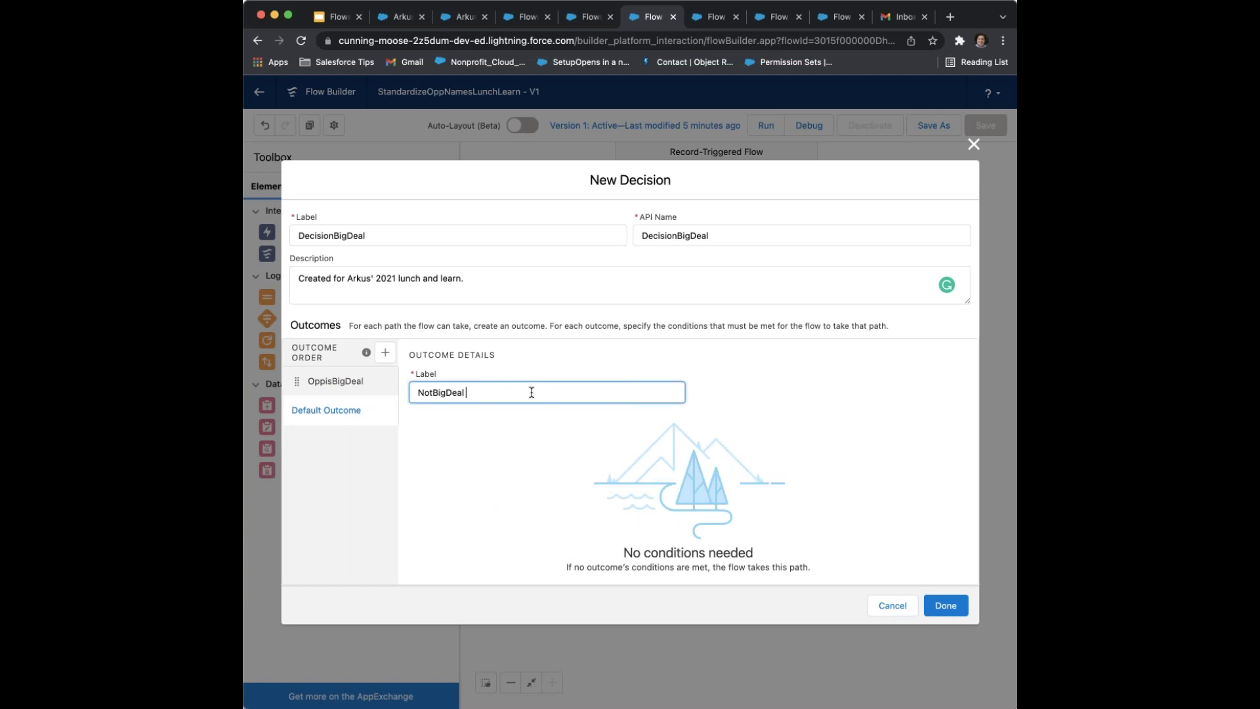
click(493, 455)
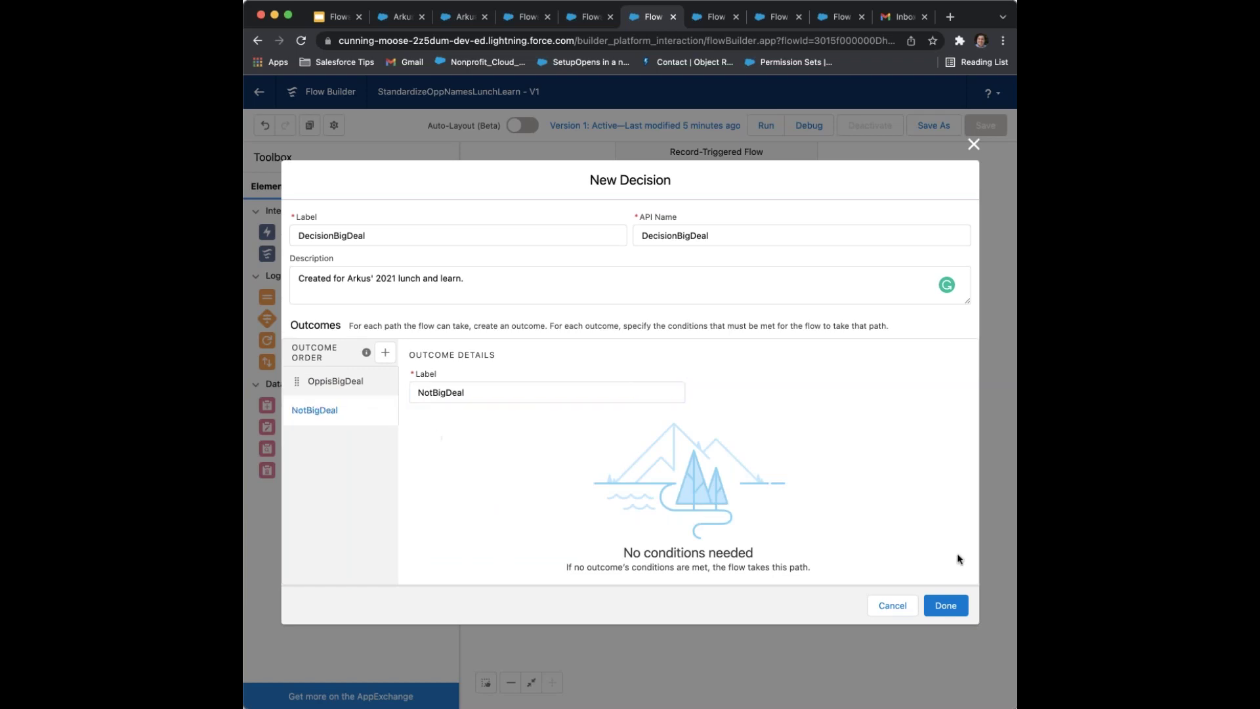
click(947, 606)
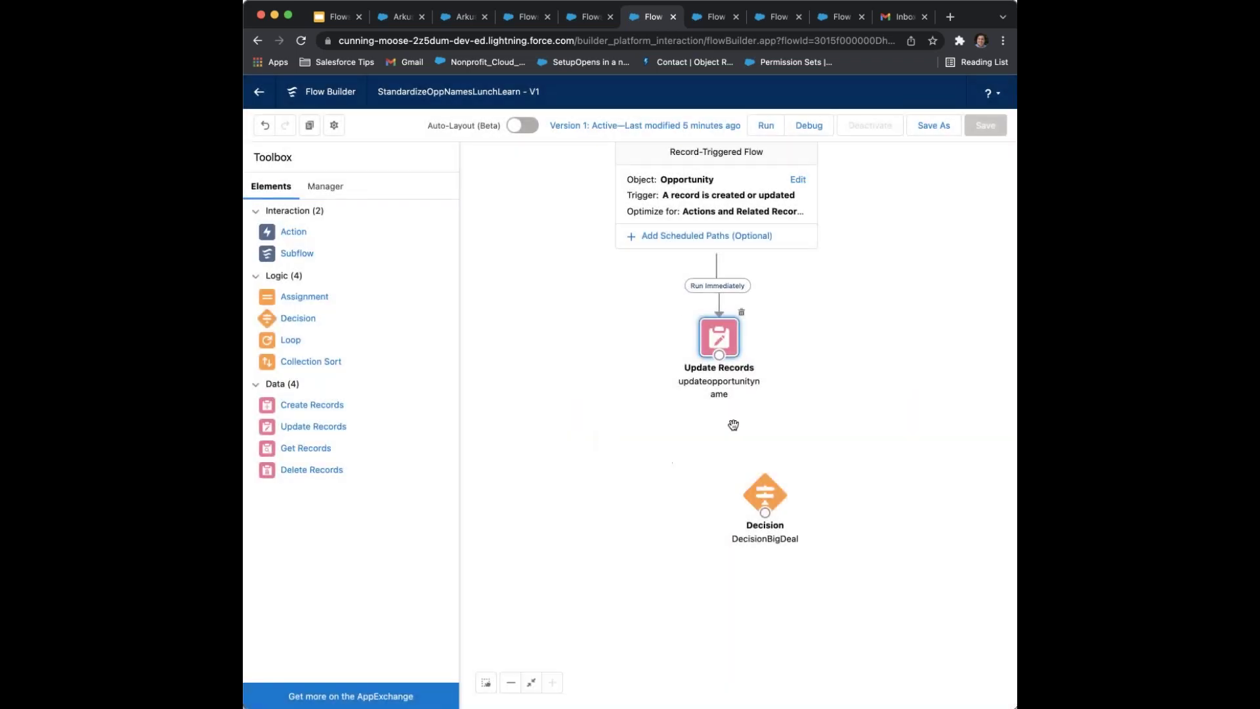
Place the Decision element directly below Update Records, connected to it, and save the flow as a new version
drag(771, 473, 724, 482)
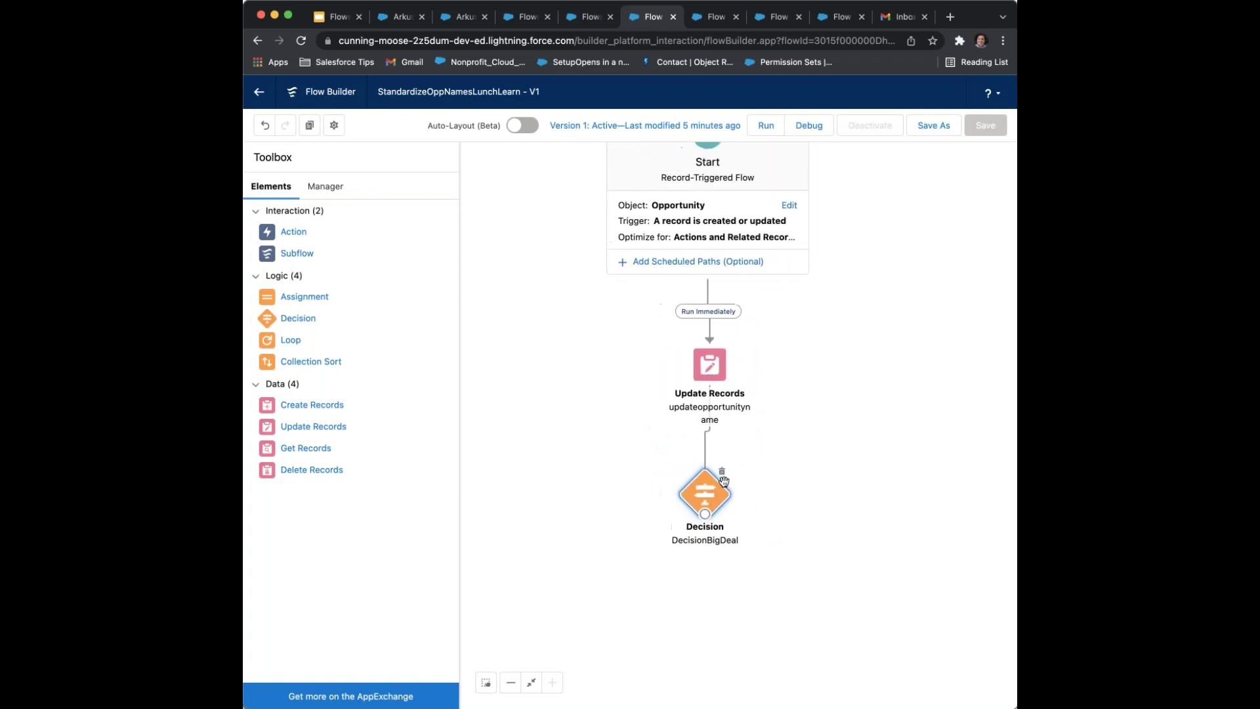
click(926, 128)
click(580, 374)
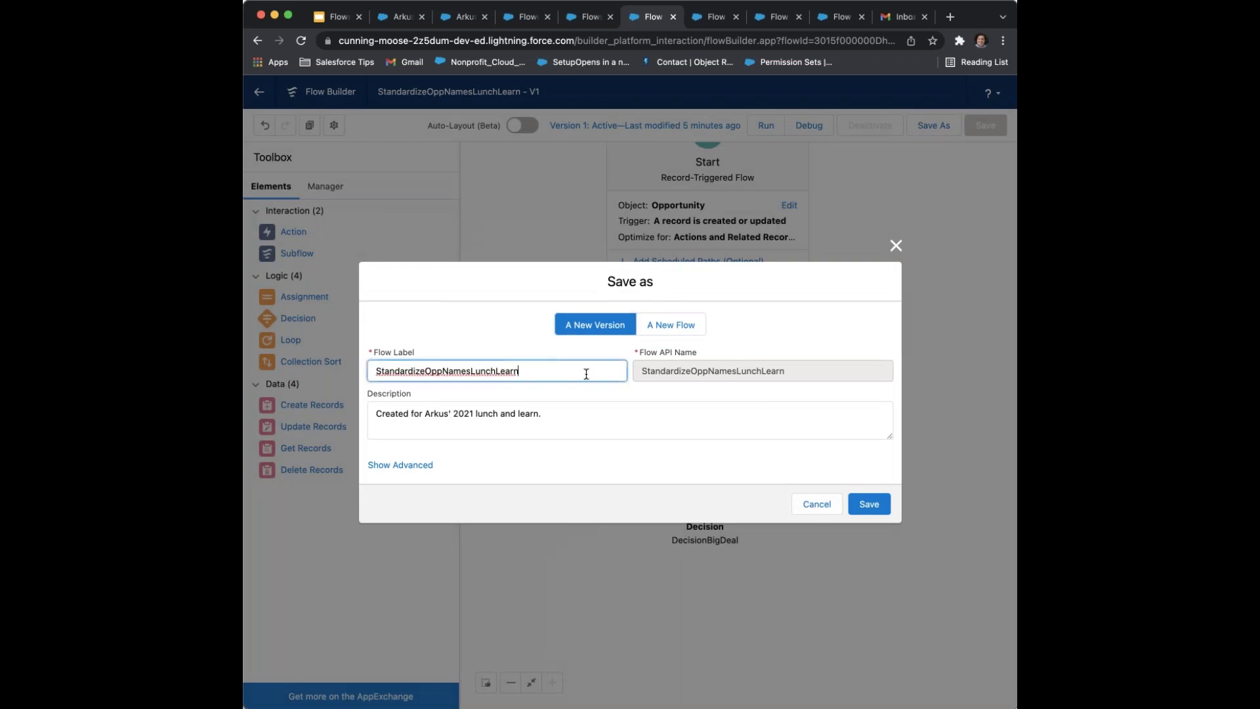
click(854, 508)
drag(825, 449, 794, 461)
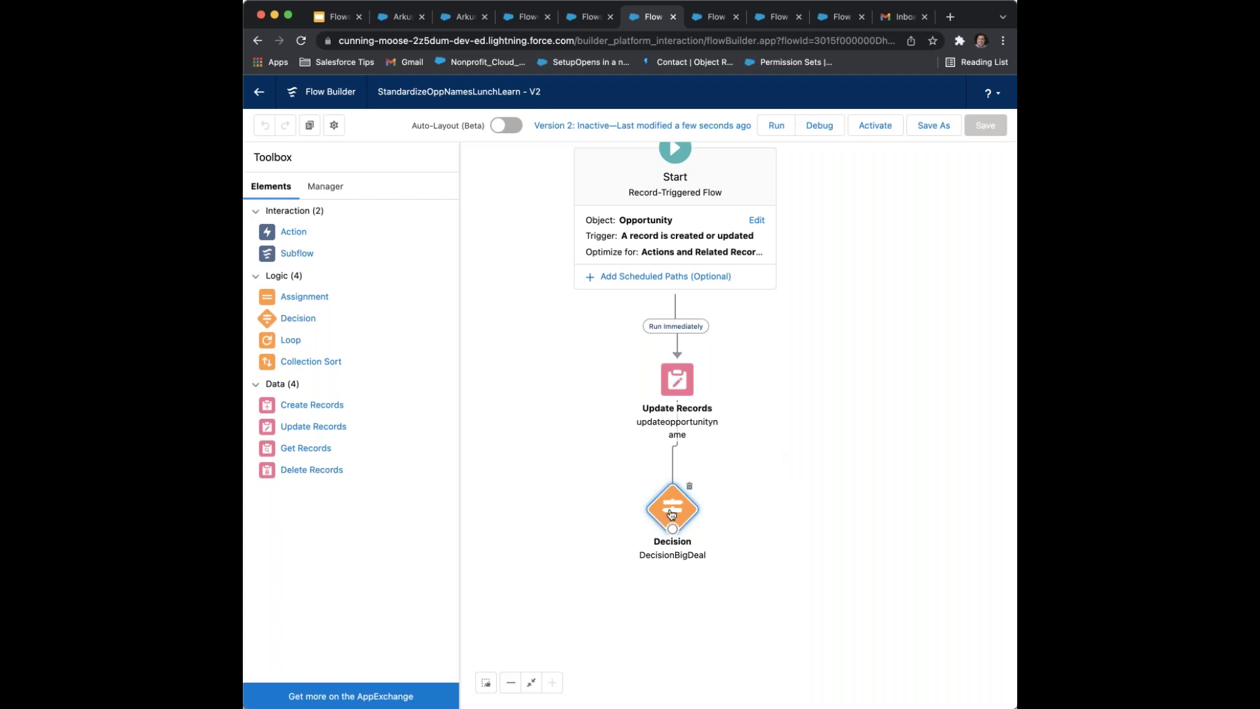
drag(673, 513, 673, 508)
drag(773, 456, 777, 447)
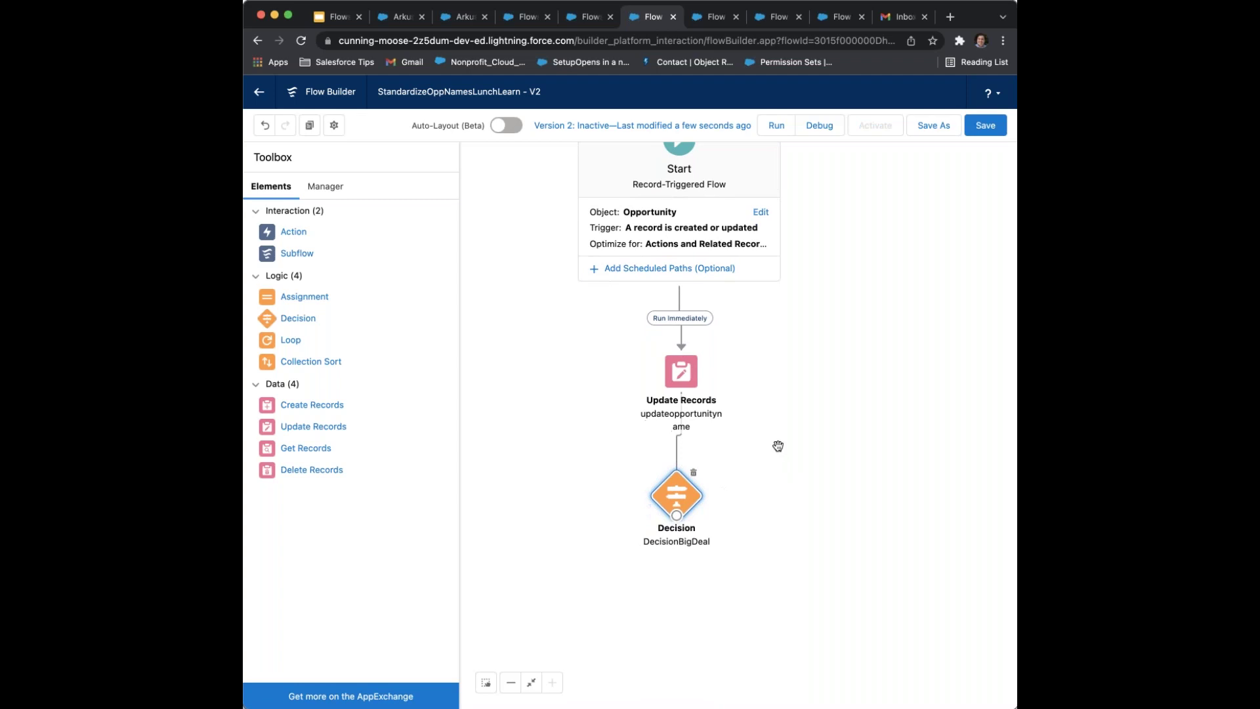
drag(598, 357, 590, 369)
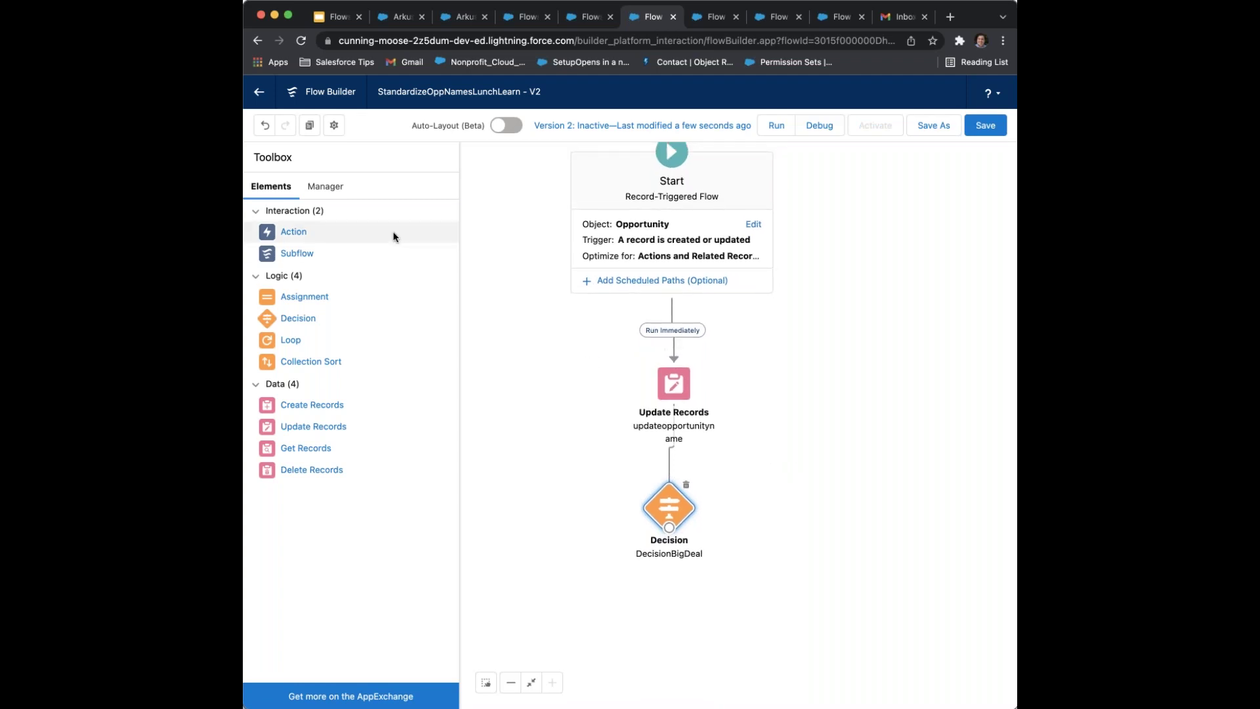
drag(589, 477, 593, 462)
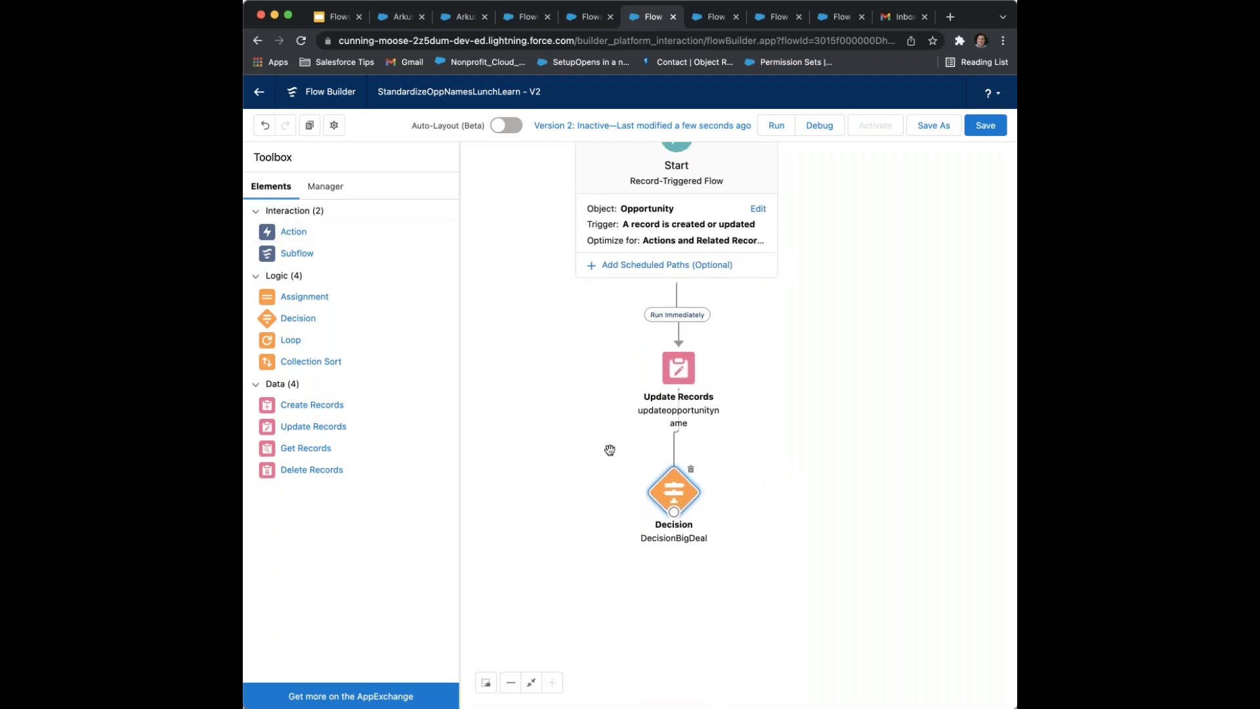
Add an Action element beside the Decision and choose the Send Email action from the Email category
drag(291, 235, 861, 503)
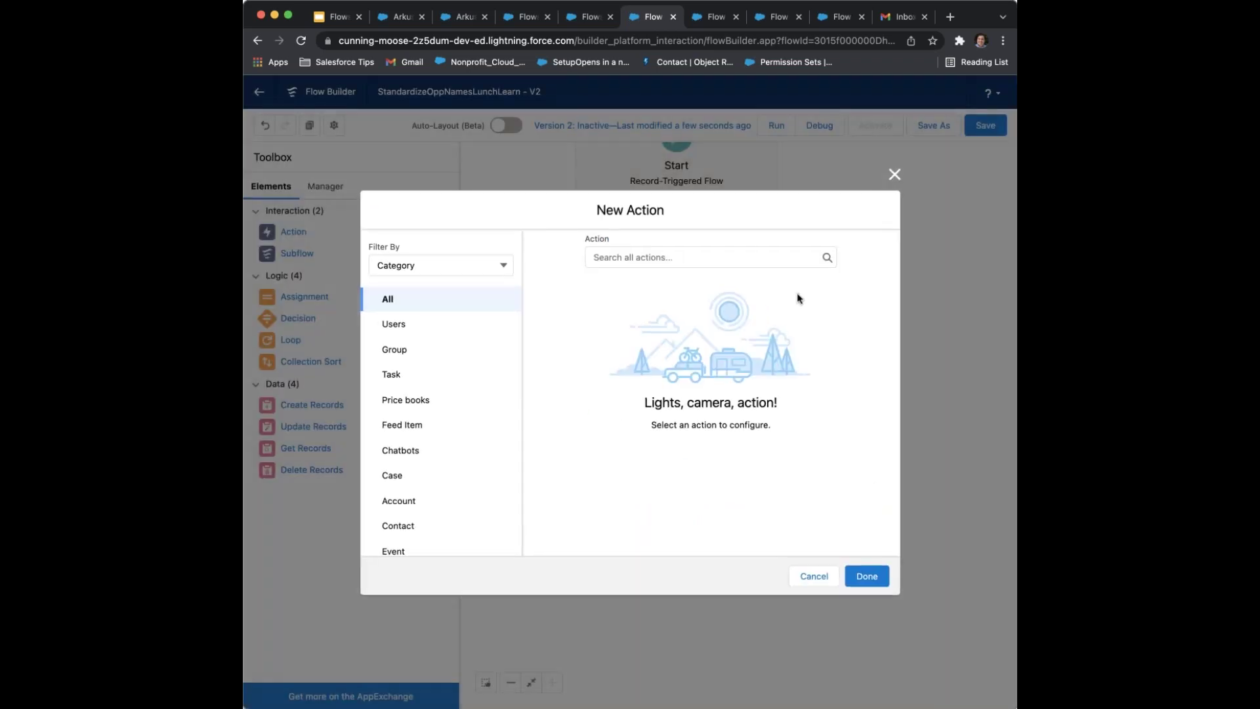
scroll(435, 383, down, 5)
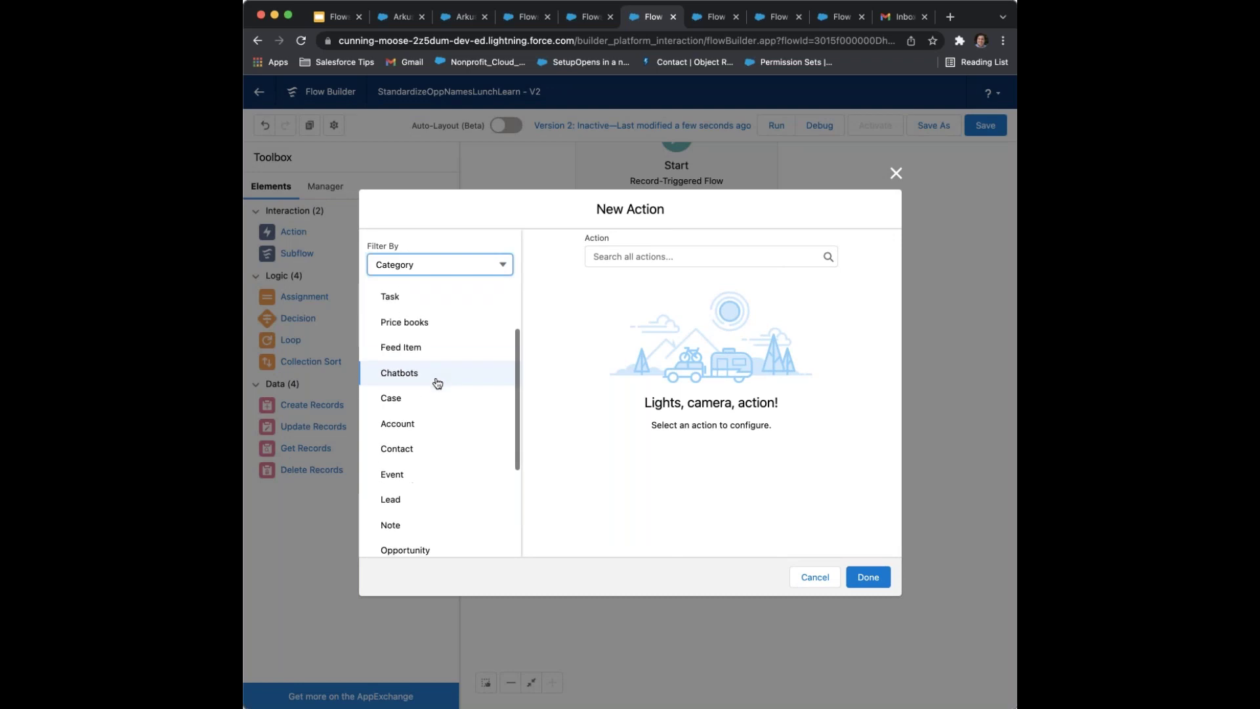
click(399, 474)
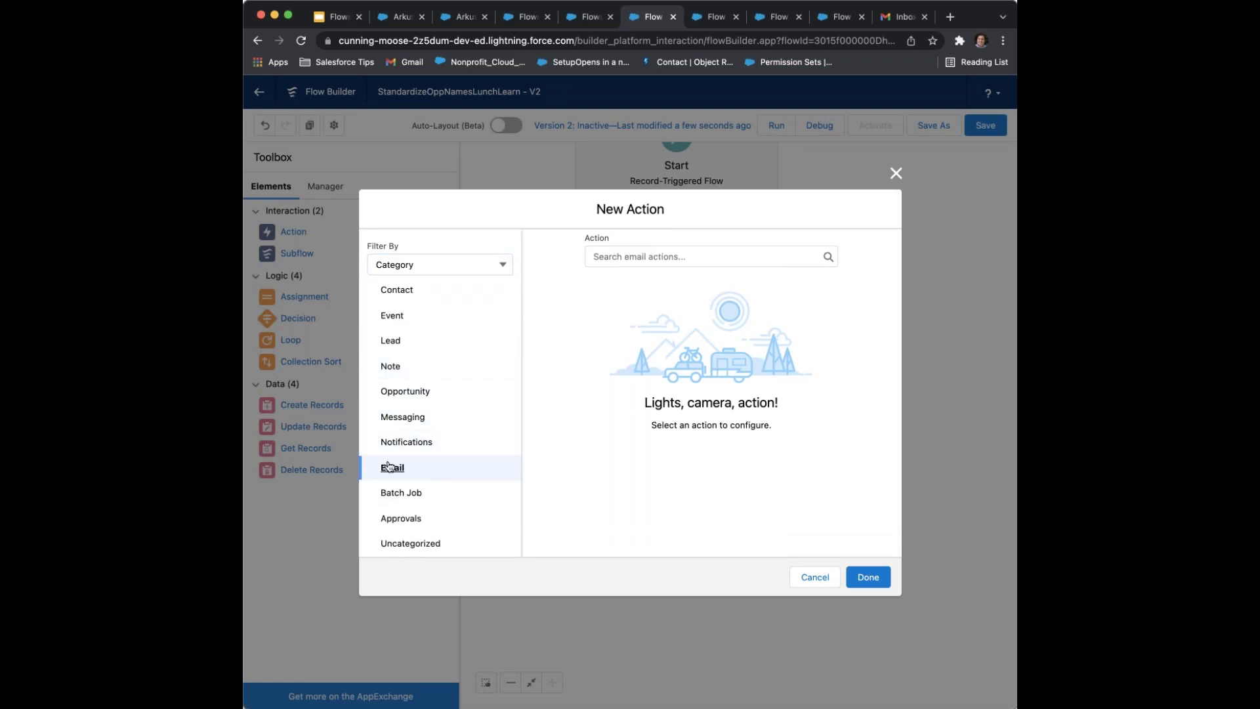
click(708, 256)
click(673, 290)
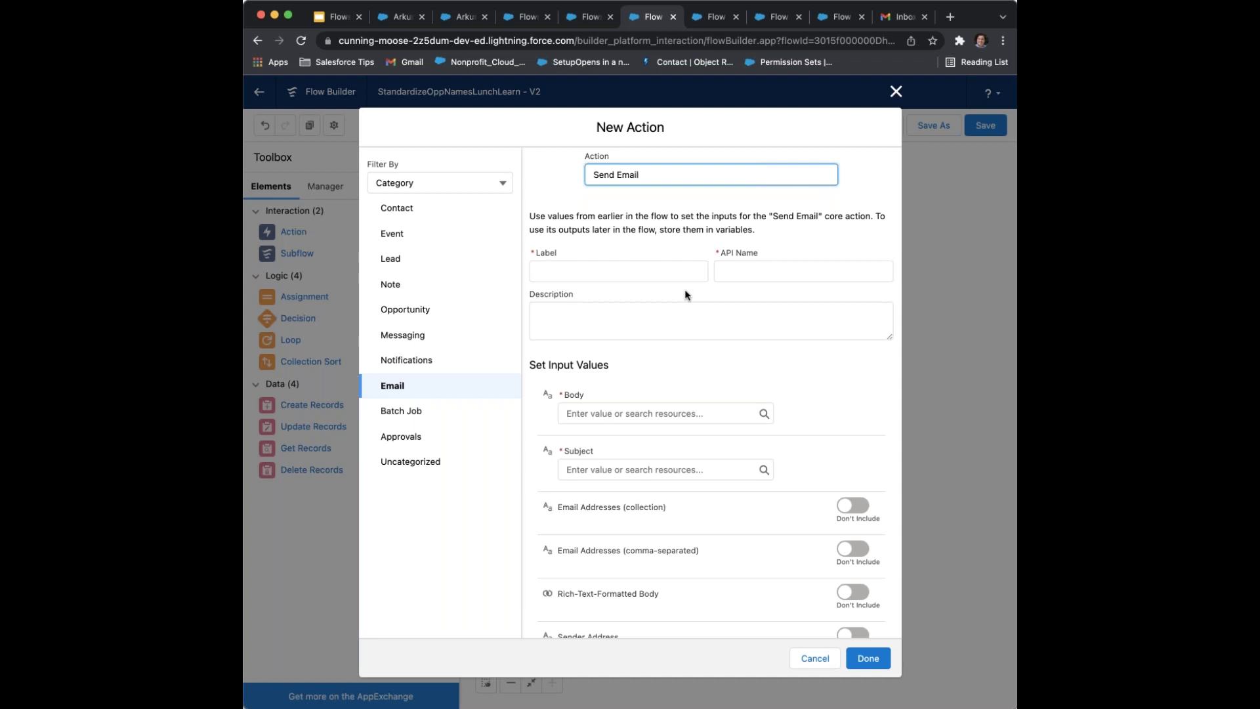
Label the email action EmailBigOpp and describe it as "Created for Arkus' 2021 lunch and learn."
click(663, 273)
text(Send)
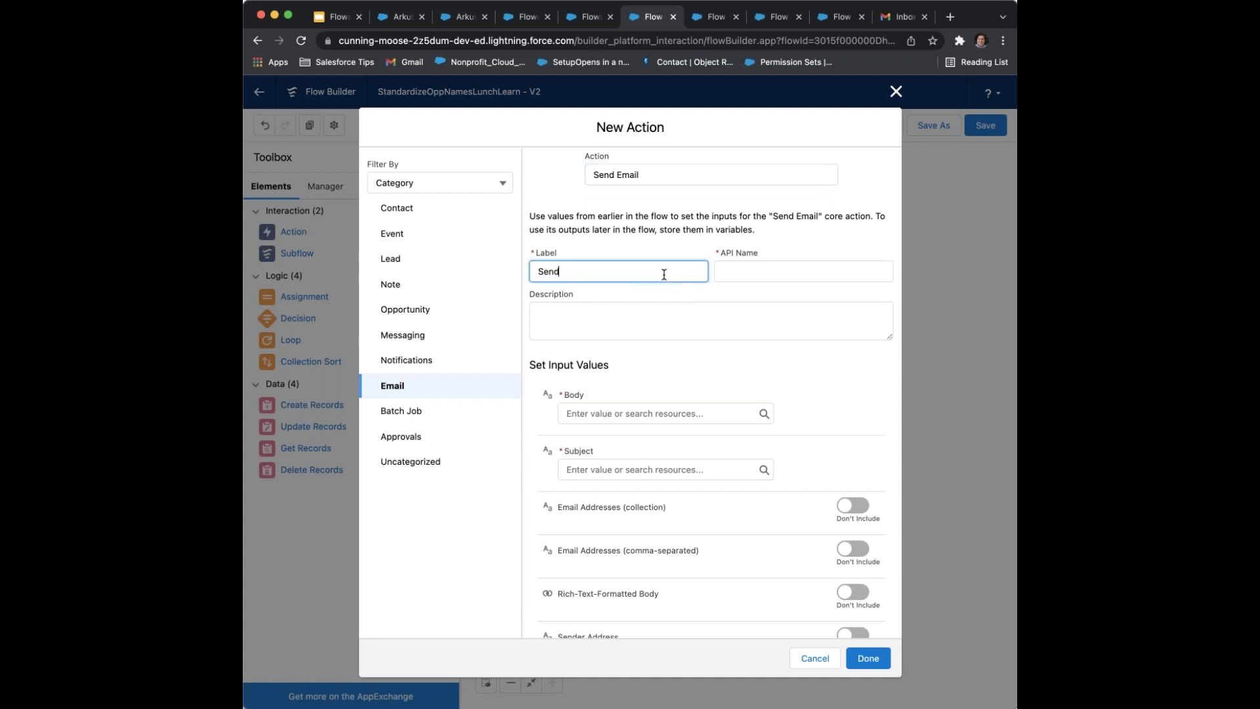
text(Email)
key(super+a)
text(EmailBigDepp)
key(Tab)
key(Tab)
text(Created for Arkus' 2021 lunch and learn.)
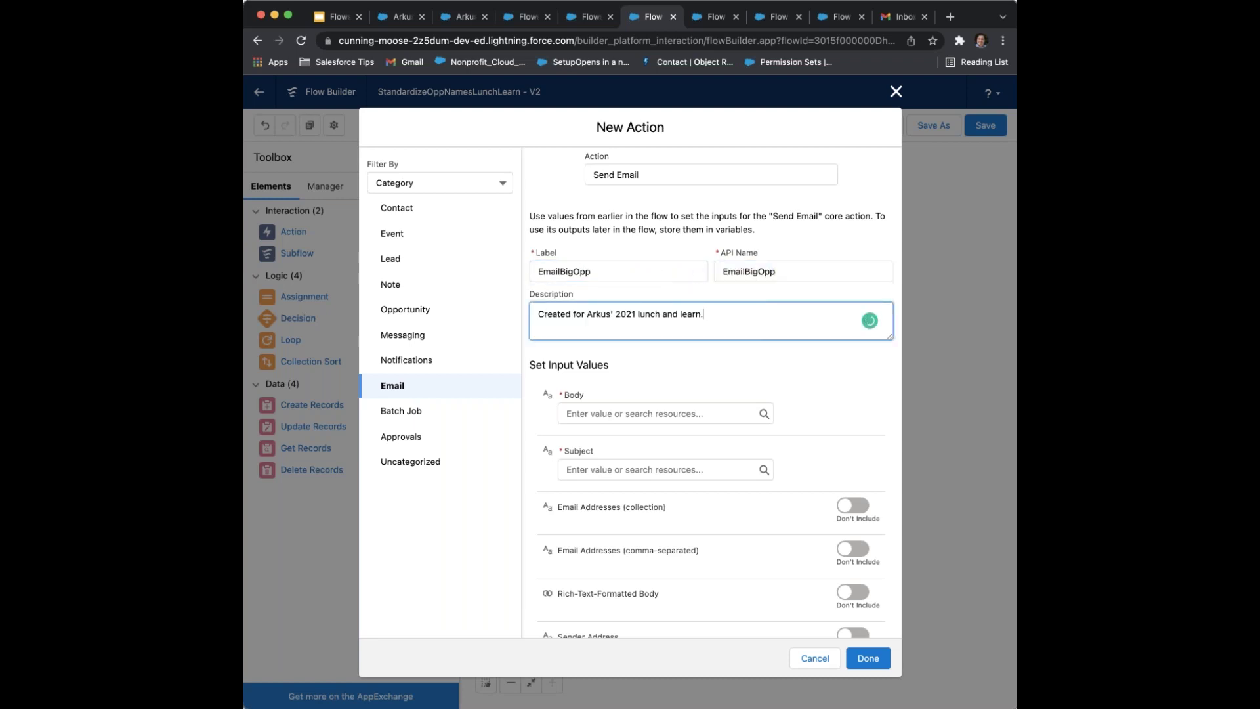
scroll(620, 368, down, 1)
click(649, 369)
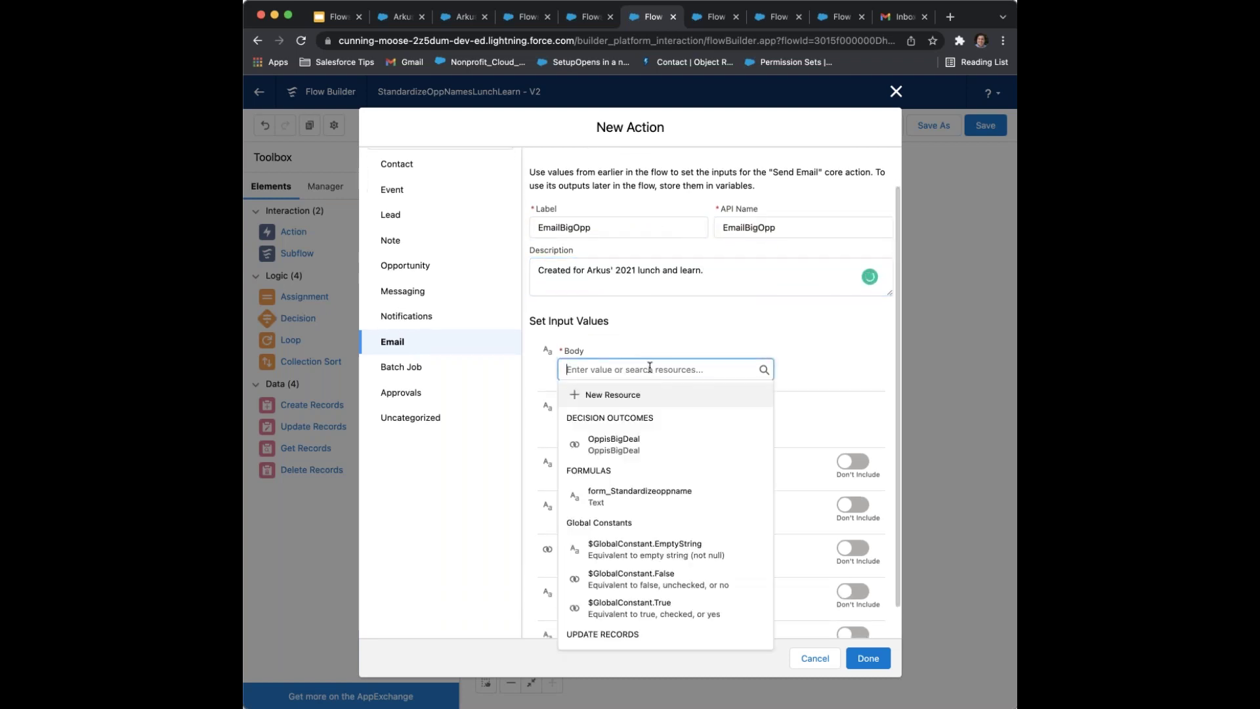
click(616, 338)
scroll(616, 338, up, 2)
scroll(584, 412, down, 2)
drag(565, 329, 573, 328)
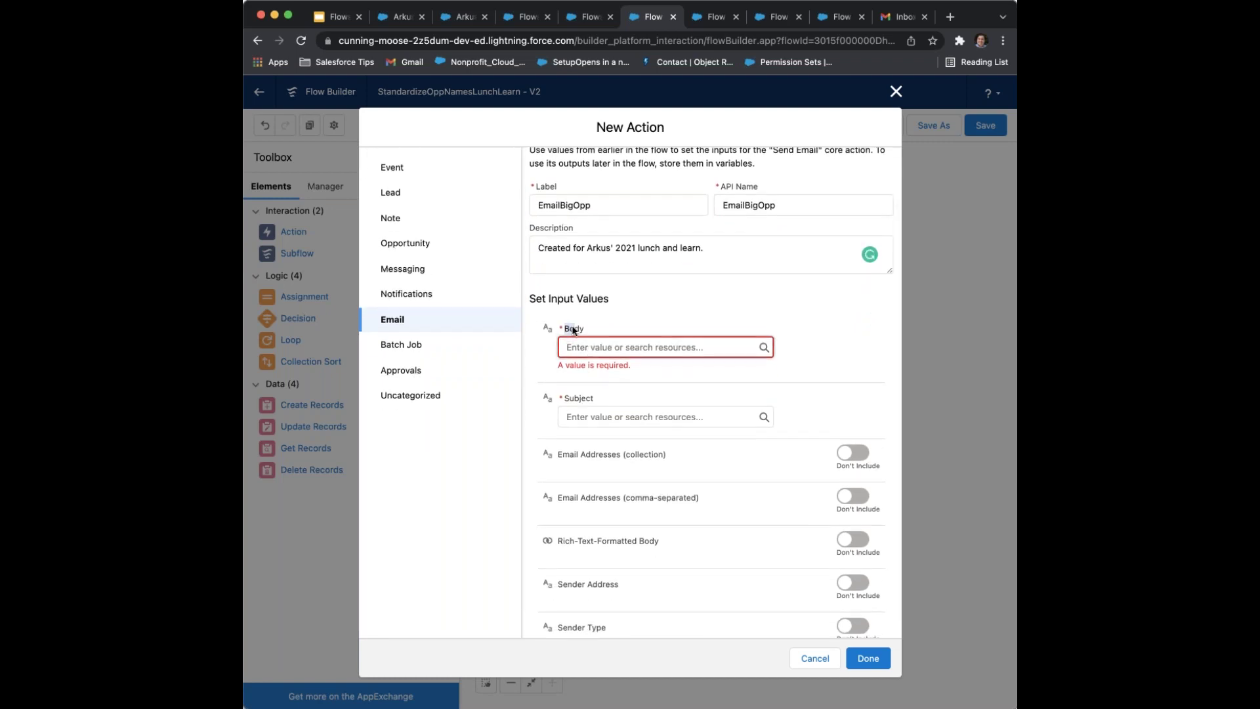
click(596, 346)
scroll(617, 331, up, 1)
click(621, 328)
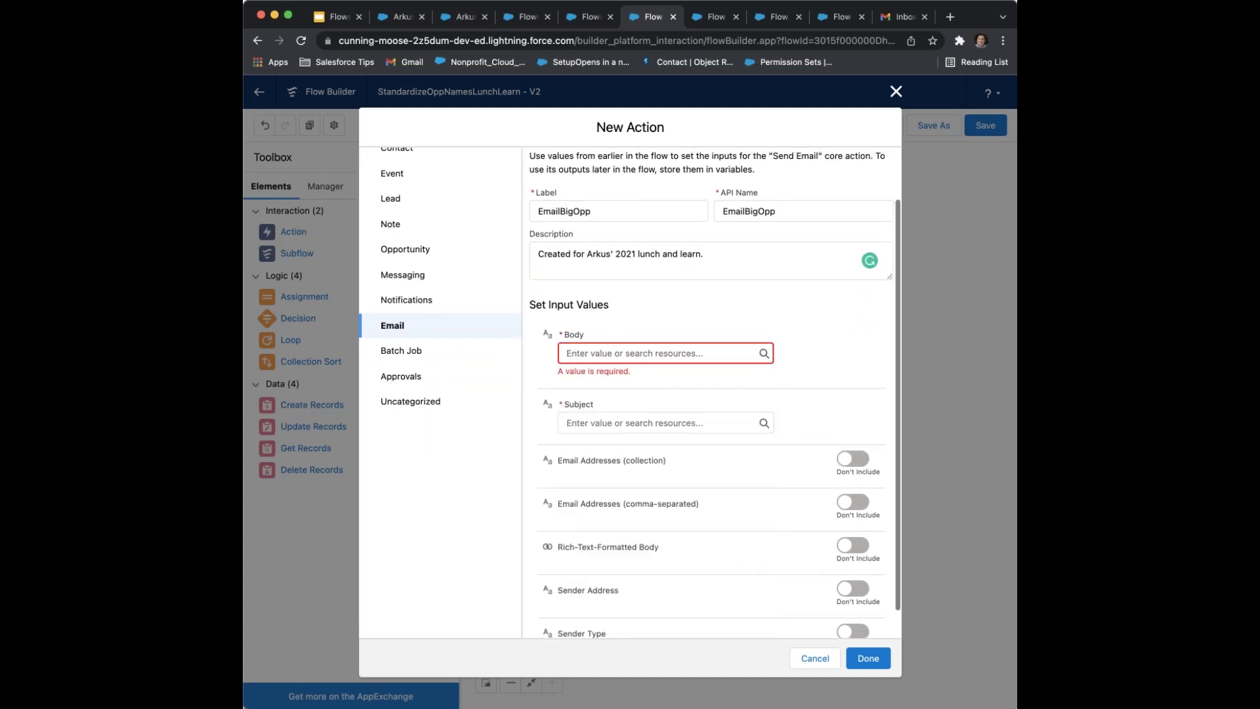
Set the email action's body to "A big deal has been created!"
scroll(610, 338, down, 1)
click(601, 346)
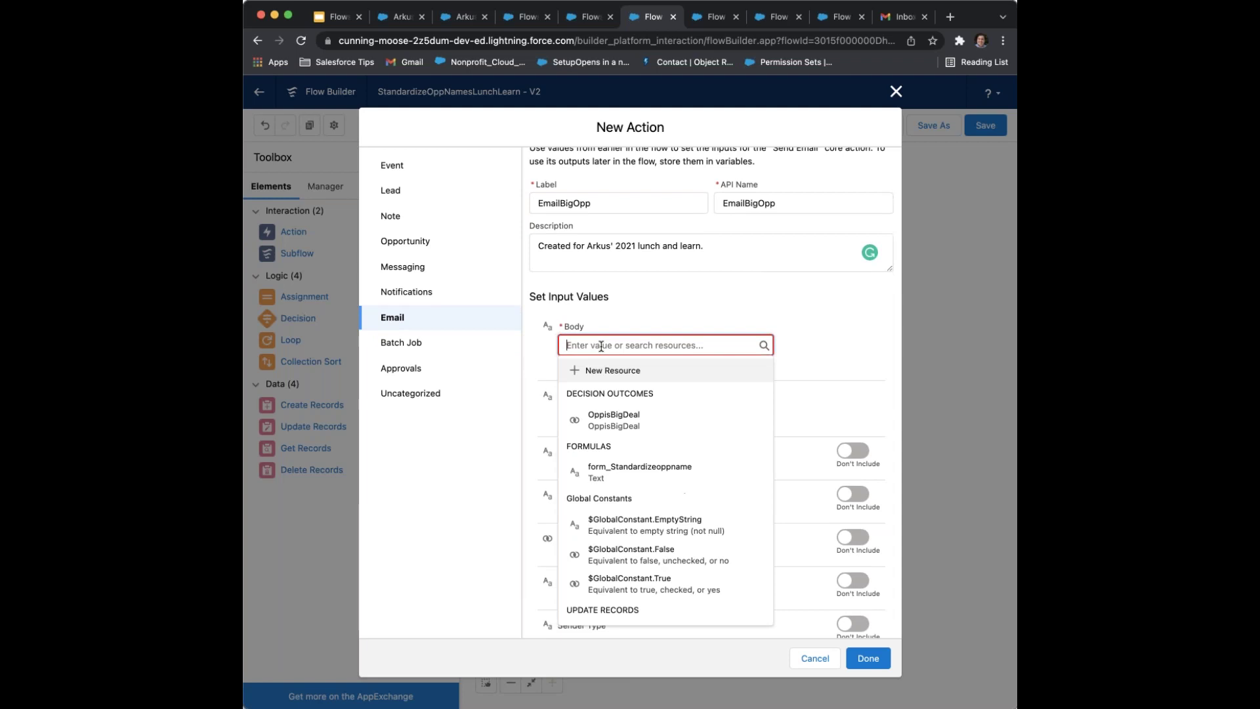
text($)
key(BackSpace)
text(Big op)
key(BackSpace)
key(BackSpace)
key(BackSpace)
key(BackSpace)
key(BackSpace)
key(BackSpace)
text(A bi)
text(ig deal has been created!)
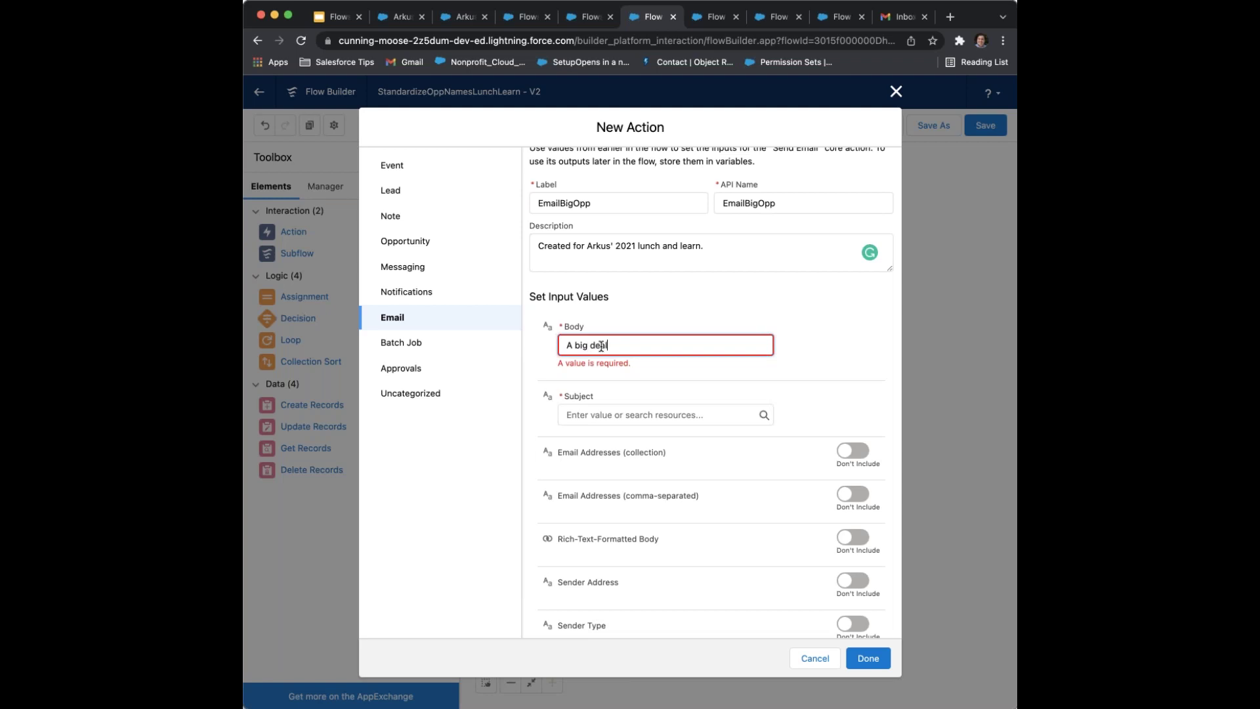
Set the email action's subject to "A new record in Salesforce"
click(598, 420)
scroll(695, 335, down, 1)
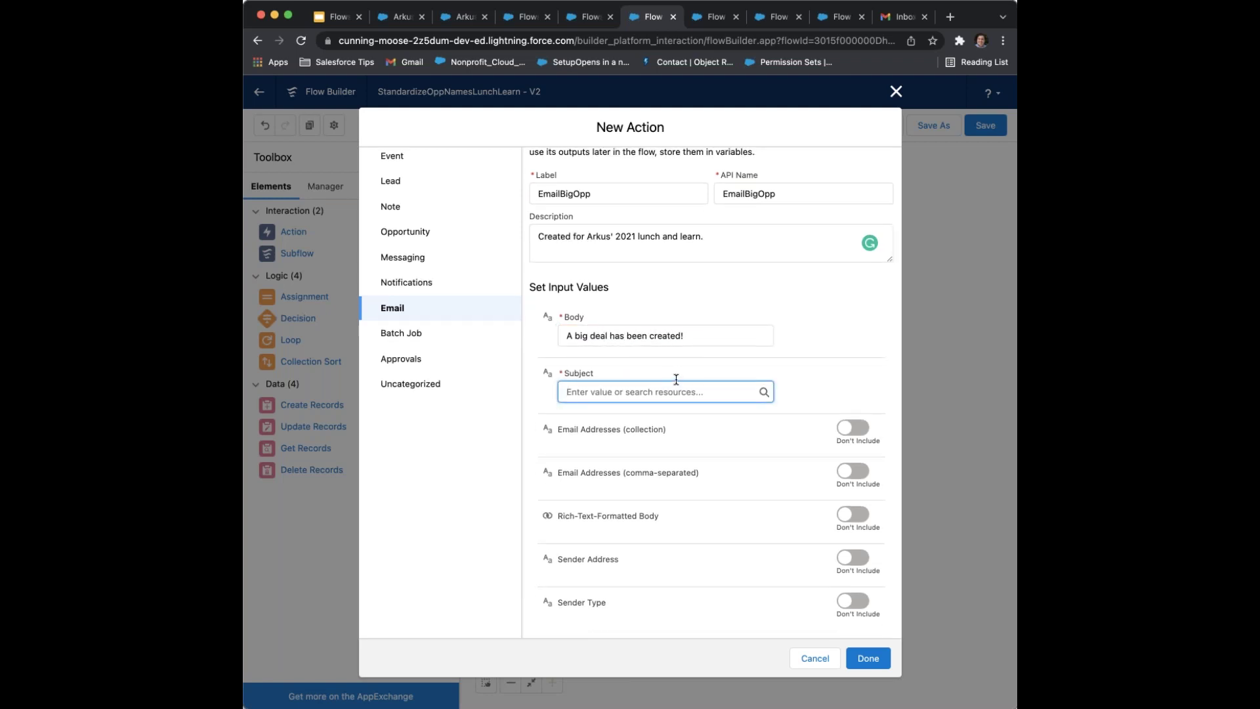
text(A new record in Salesforce)
click(774, 350)
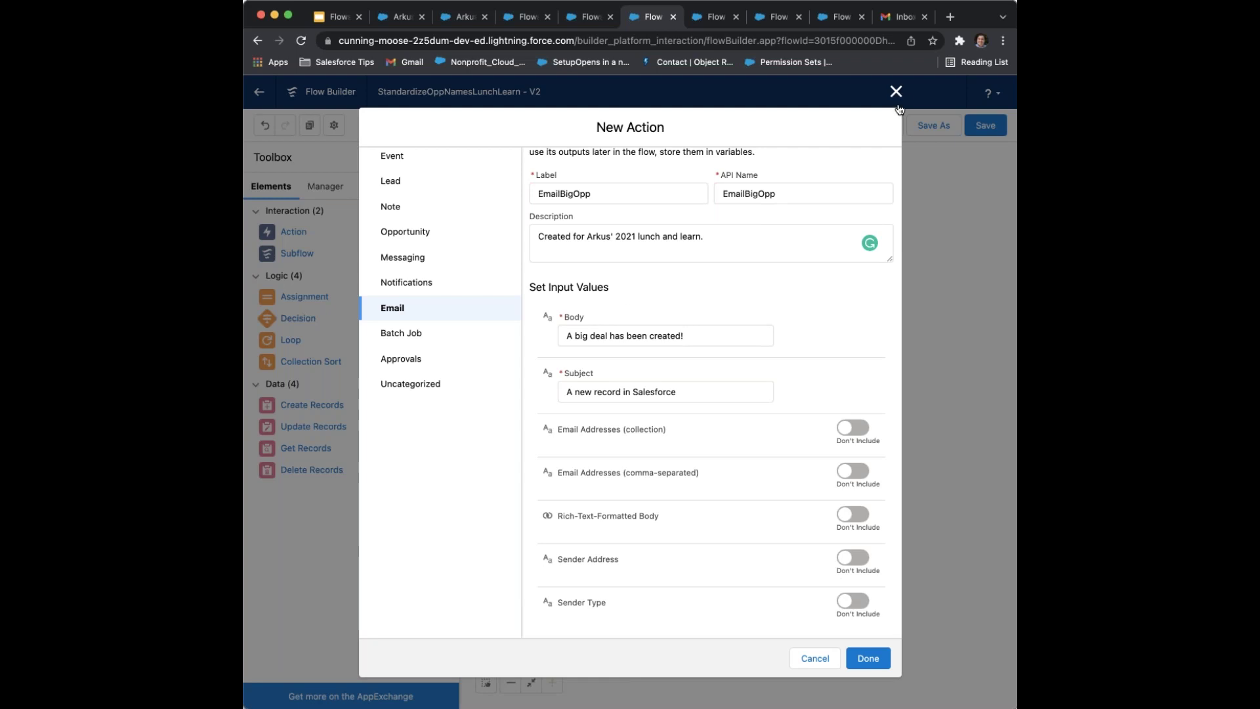
Finish the EmailBigOpp action and reposition its element level with the Decision on the canvas
click(867, 658)
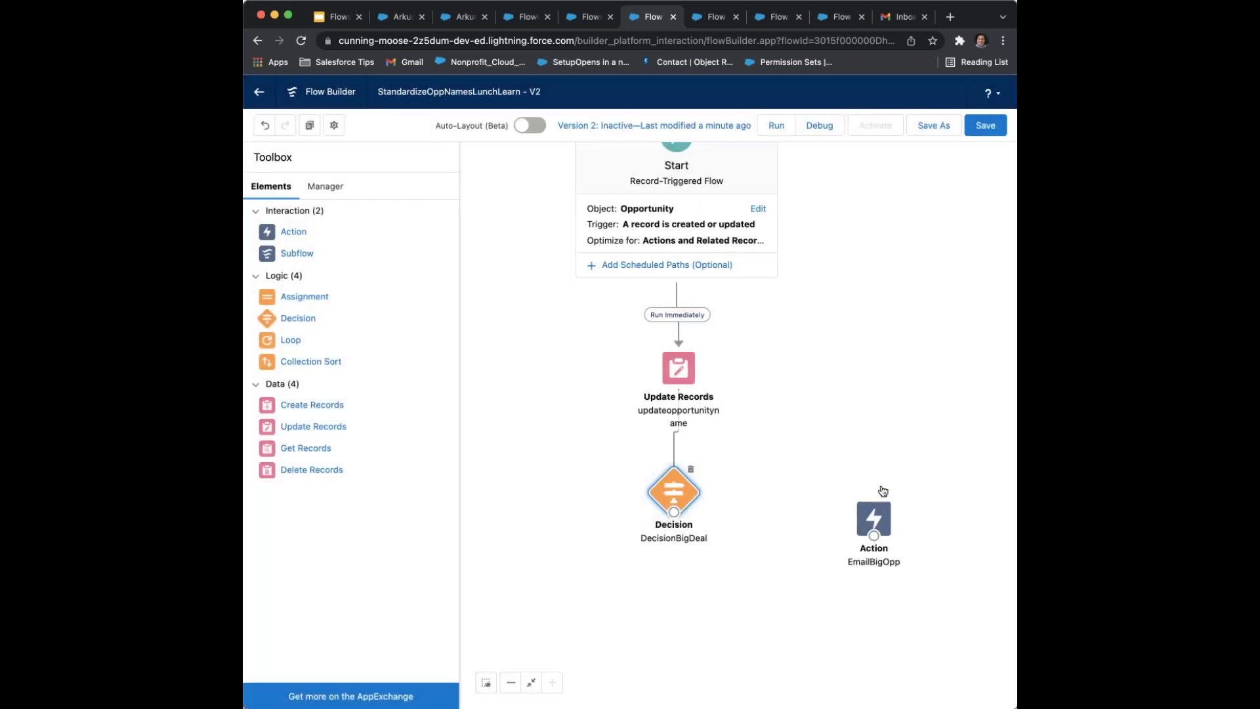
drag(873, 519, 869, 481)
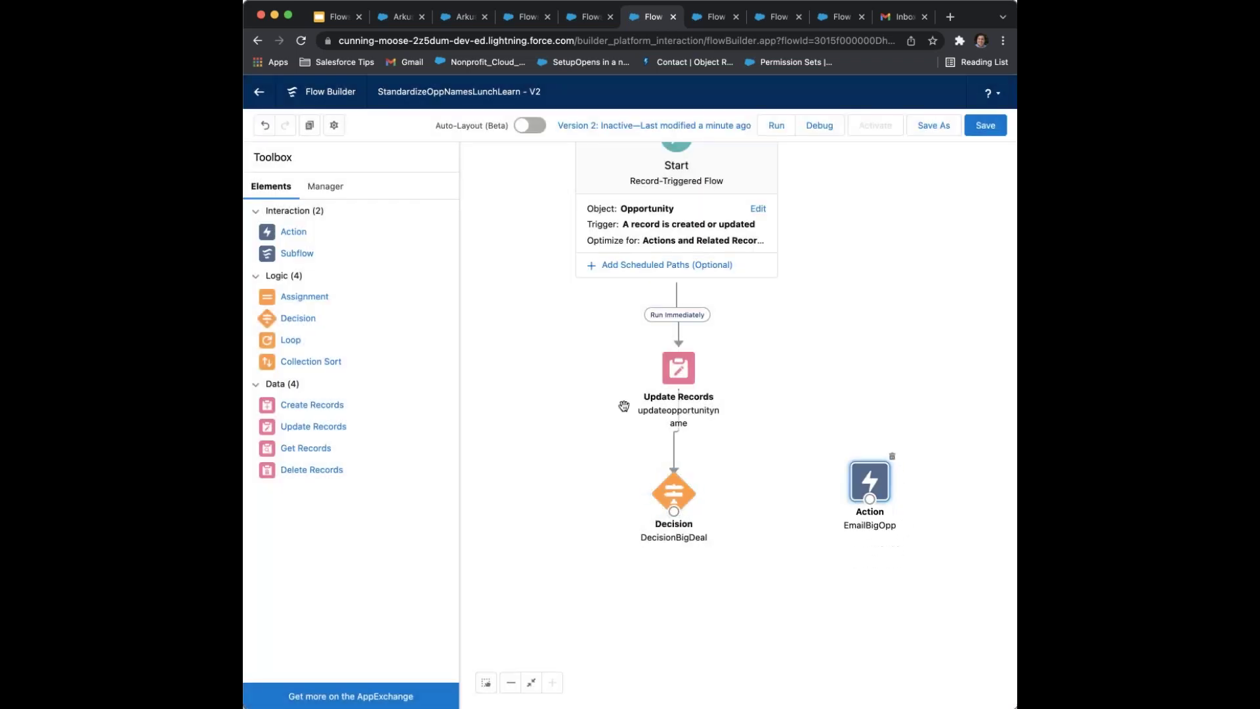
Create a Text Template resource with API name EmailBody and description "Created for Arkus' 2021 lunch and learn."
click(334, 189)
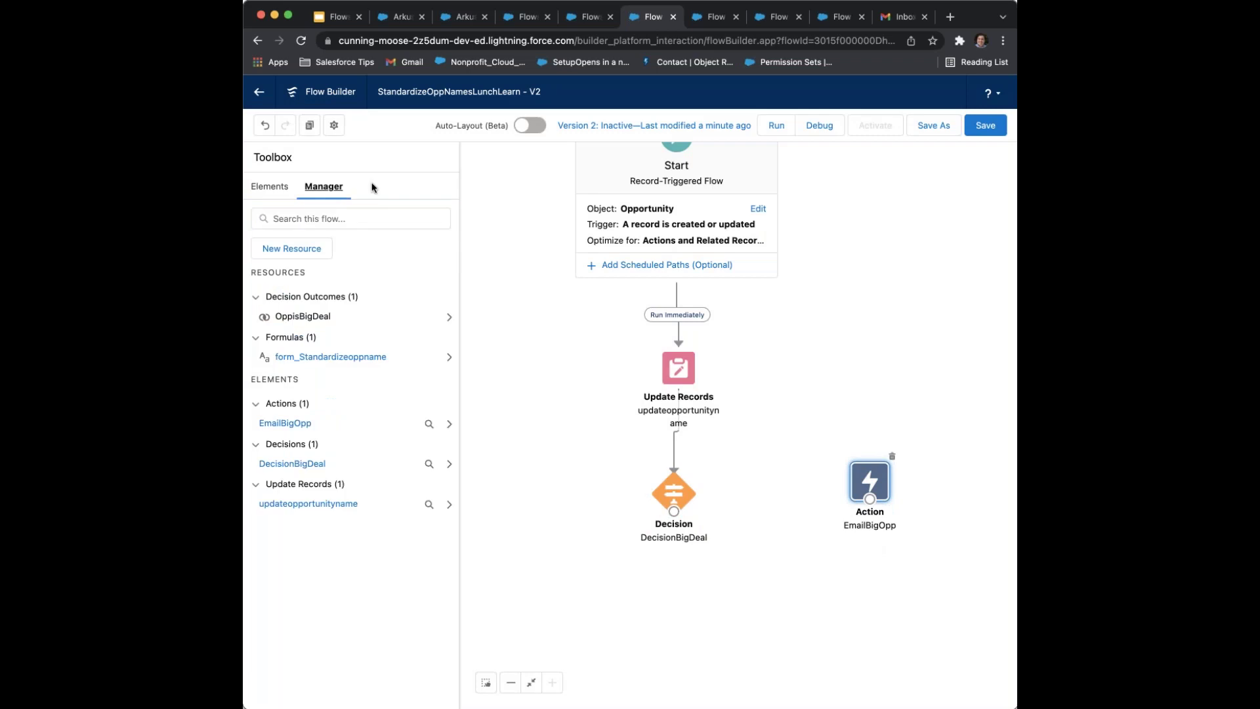
click(279, 251)
click(479, 338)
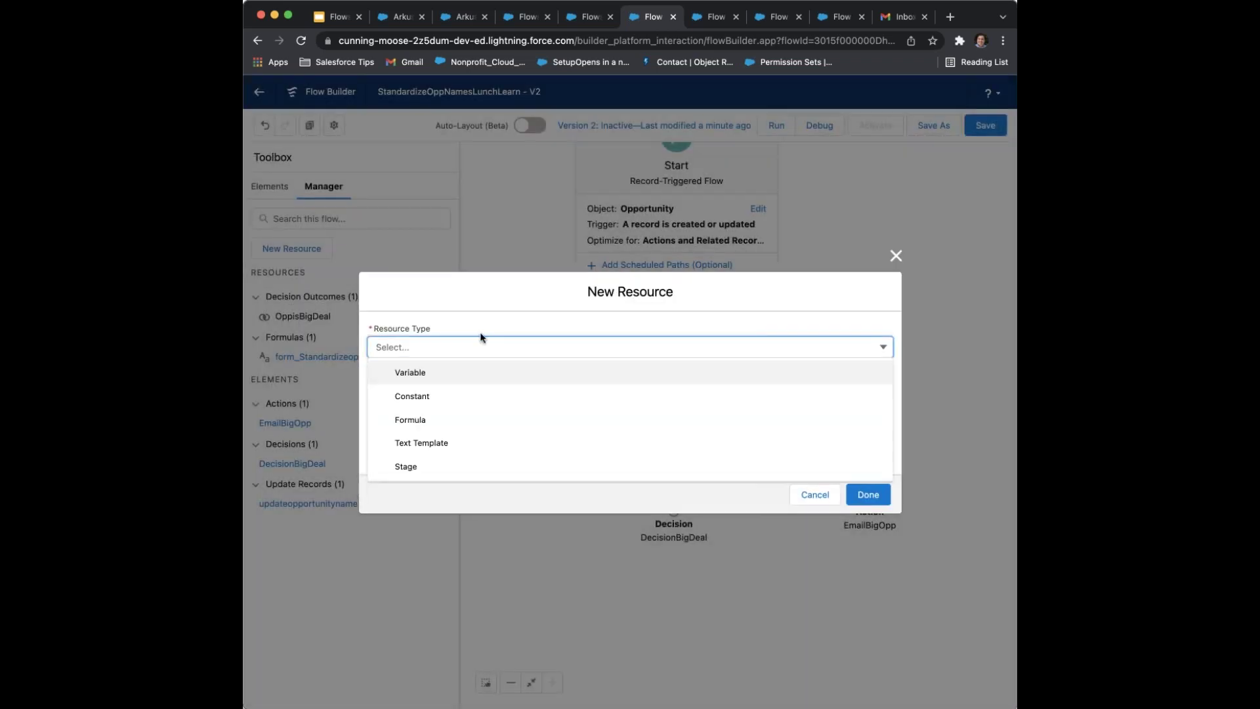
click(486, 444)
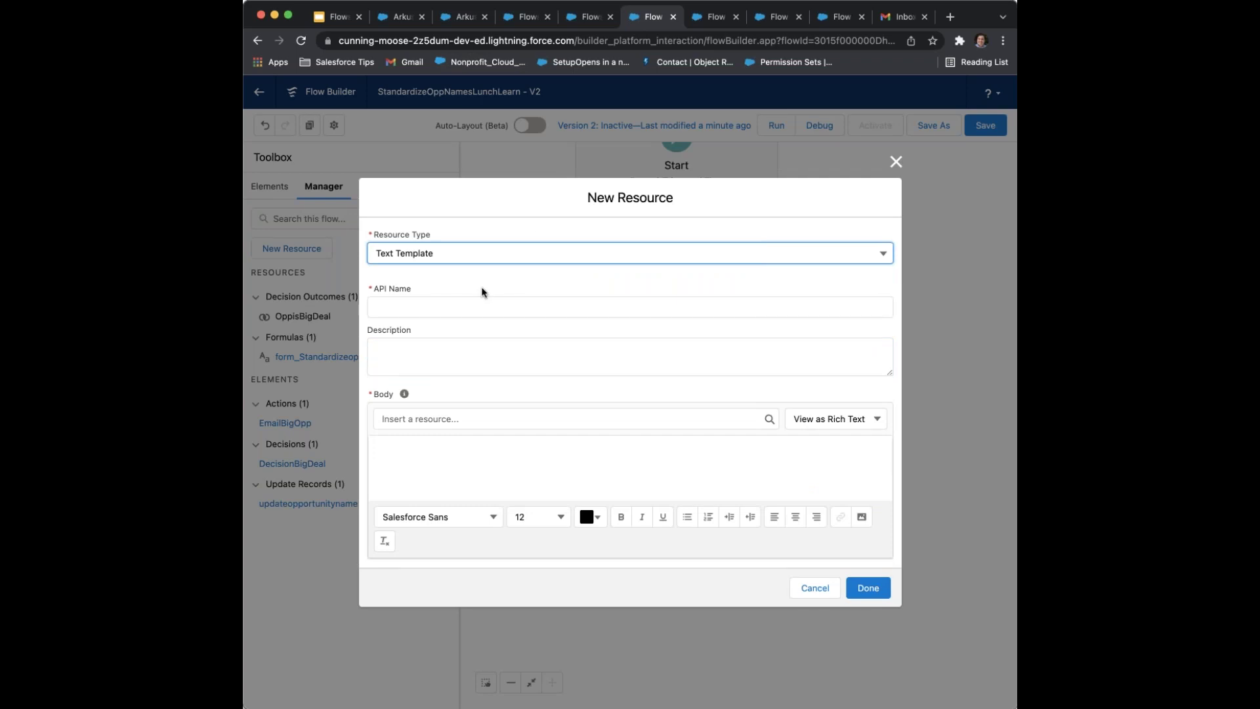
click(462, 307)
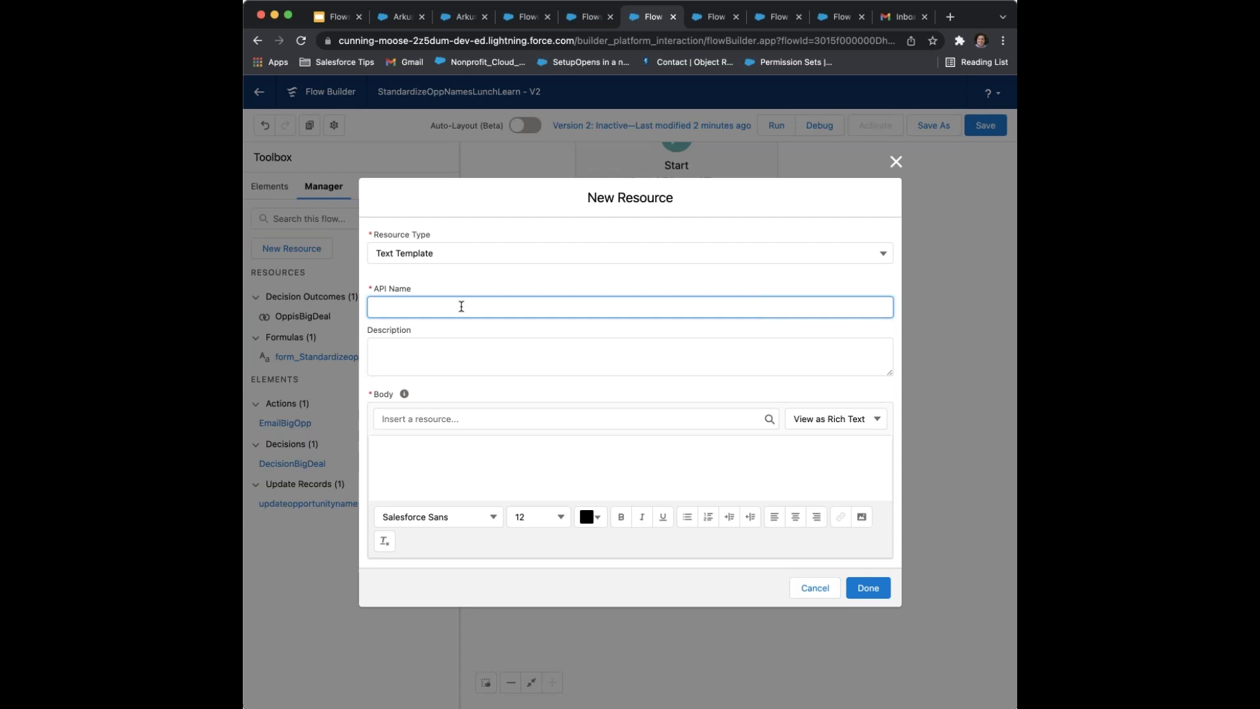
text(mailBody)
click(580, 356)
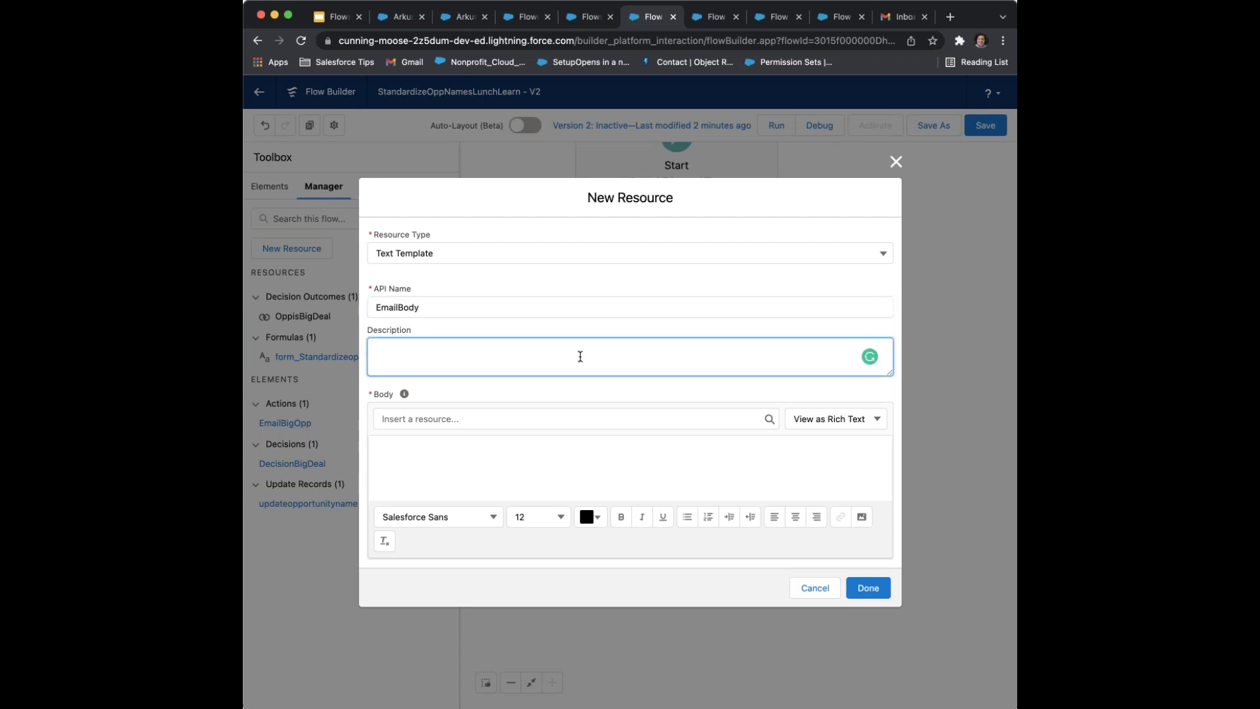
text(Created for Arkus' 2021 lunch and learn.)
Write "A new a big deal has been created in Salesforce!" as the opening line of the template body
click(533, 446)
text(A new a big deal has been created in salesf)
key(BackSpace)
key(BackSpace)
key(BackSpace)
key(BackSpace)
text(alesforce)
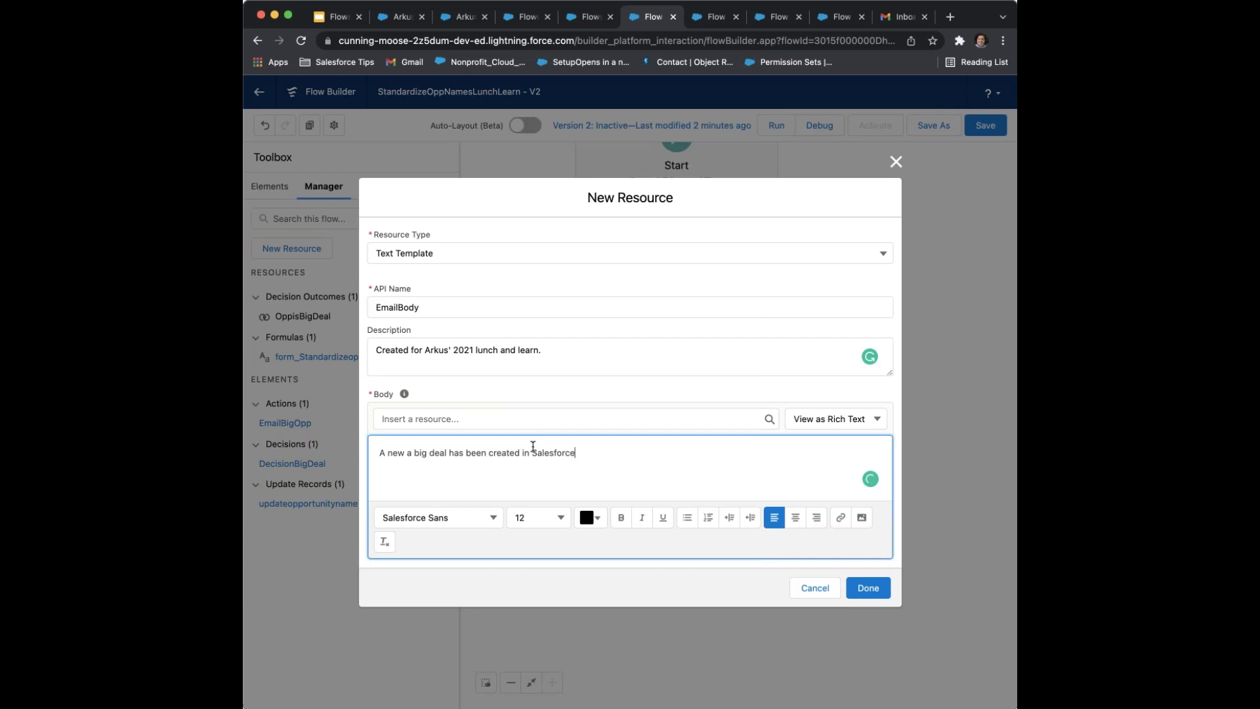
key(Return)
Add the triggering record's amount below the opening line of the template body as "Amount: {!$Record.Amount}"
click(474, 419)
key(Down)
key(Down)
key(Down)
key(Down)
scroll(433, 568, down, 3)
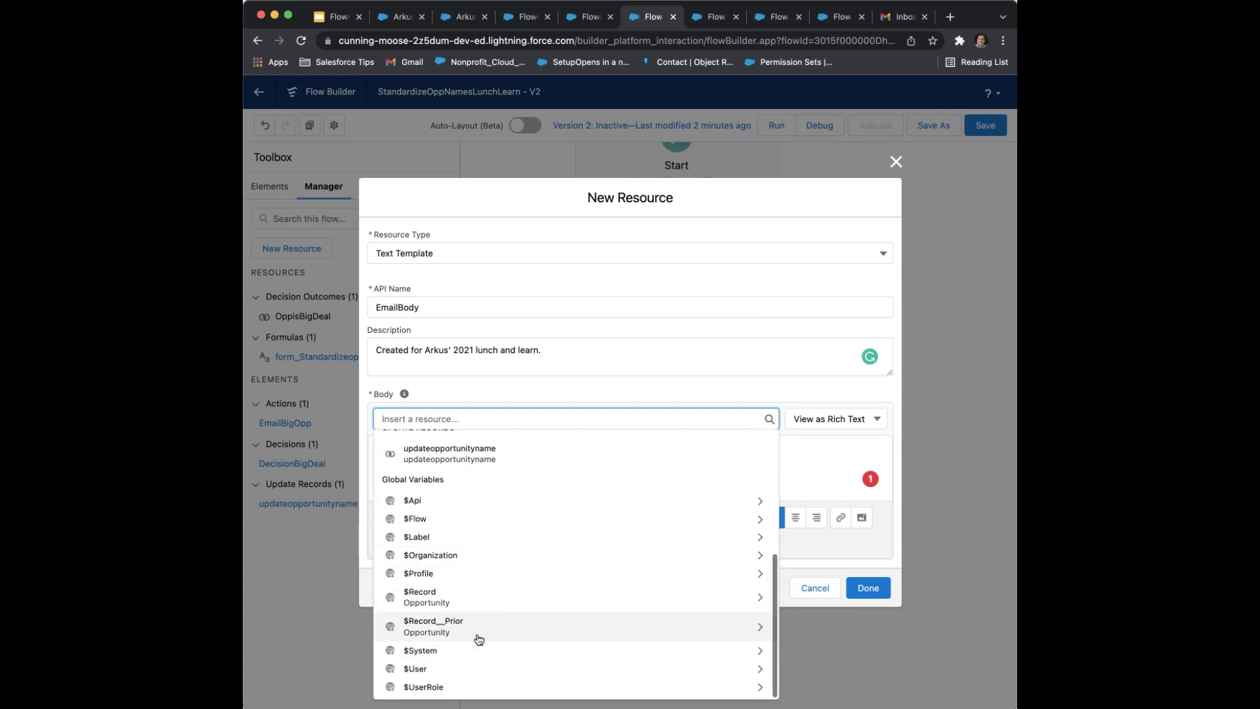
click(438, 594)
scroll(476, 588, down, 2)
scroll(477, 587, down, 2)
click(450, 599)
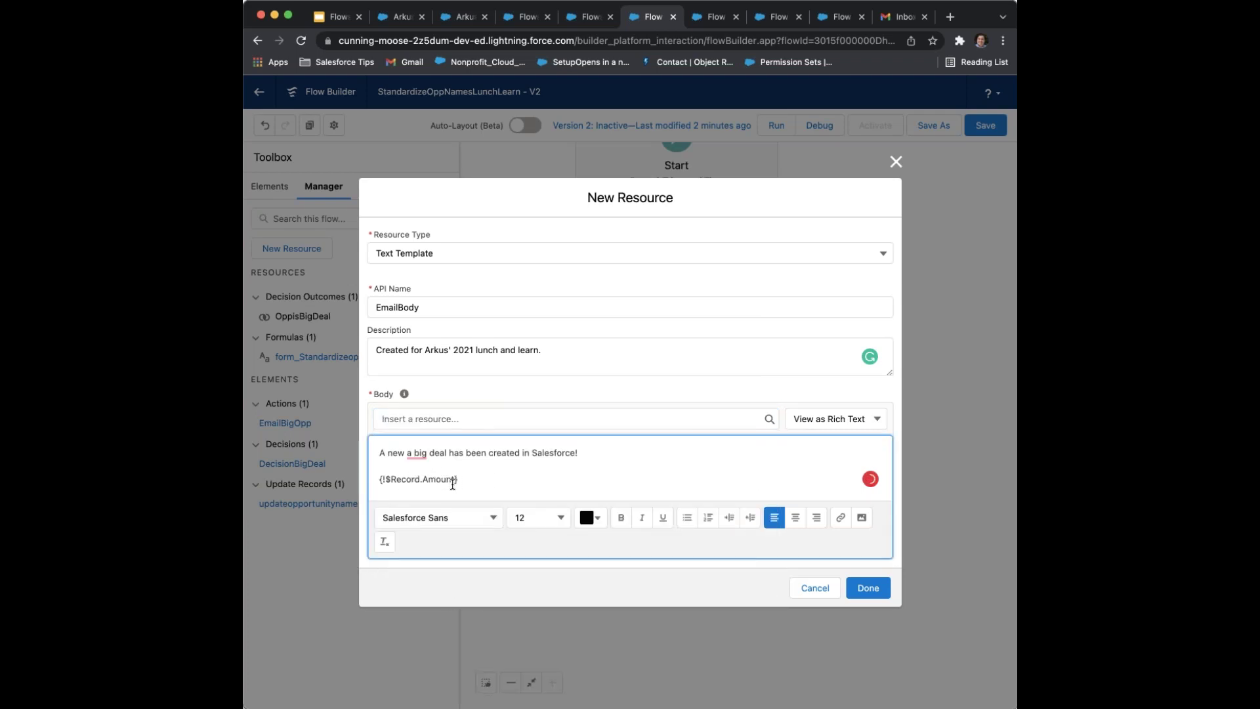
click(376, 480)
text(Amount:)
click(526, 482)
Add a line "Close date: {!$Record.CloseDate}" under the amount in the template body
key(Return)
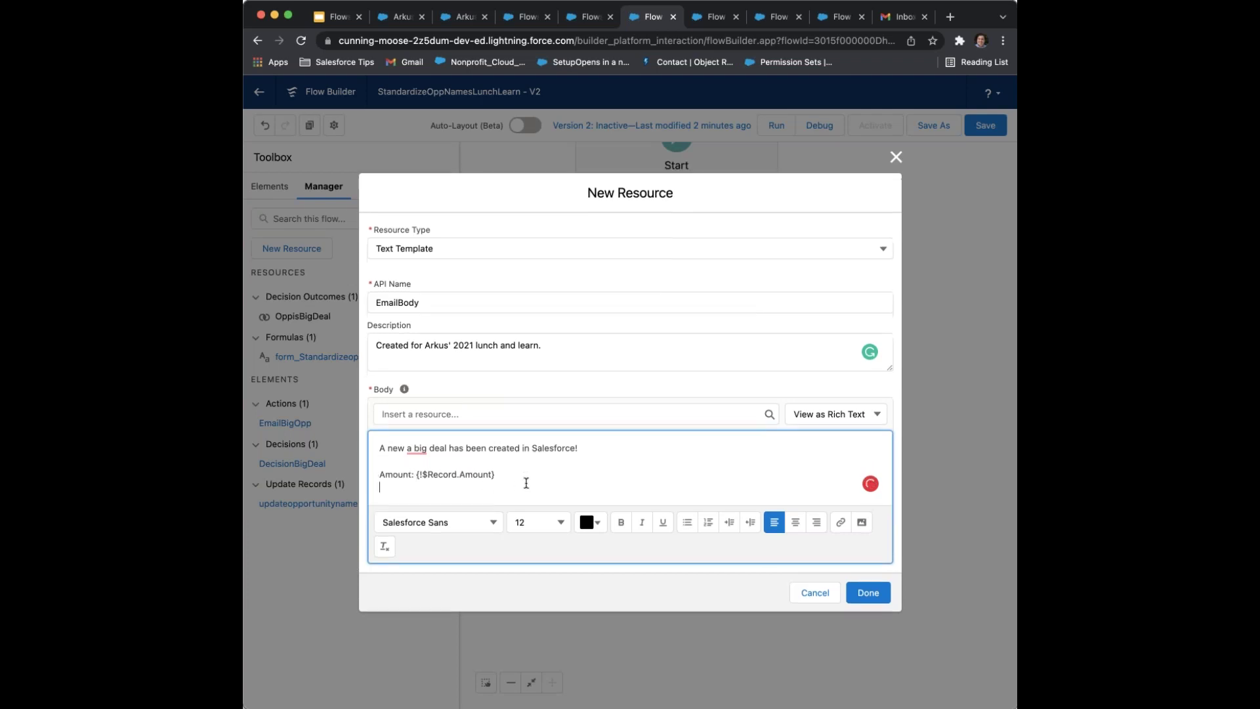
text(Closeda)
key(BackSpace)
key(BackSpace)
text(da)
click(548, 412)
text(cl)
key(BackSpace)
key(BackSpace)
text(re)
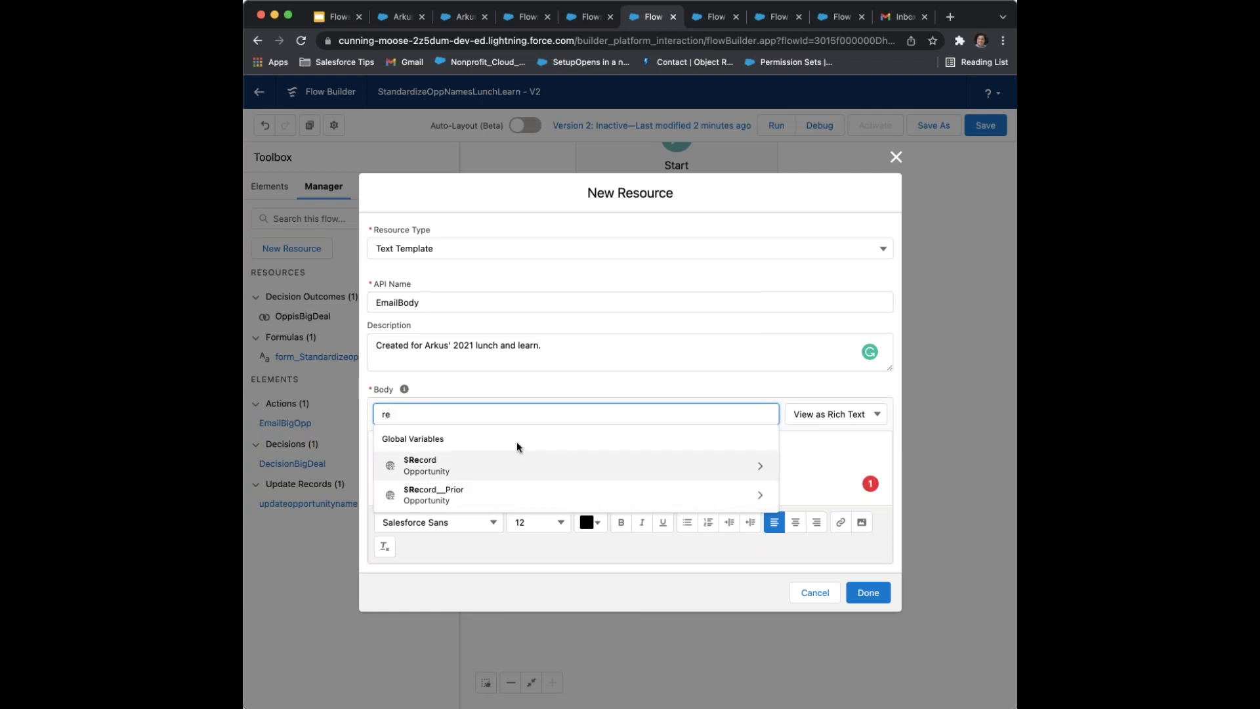
key(BackSpace)
key(BackSpace)
scroll(535, 475, down, 3)
scroll(534, 540, down, 2)
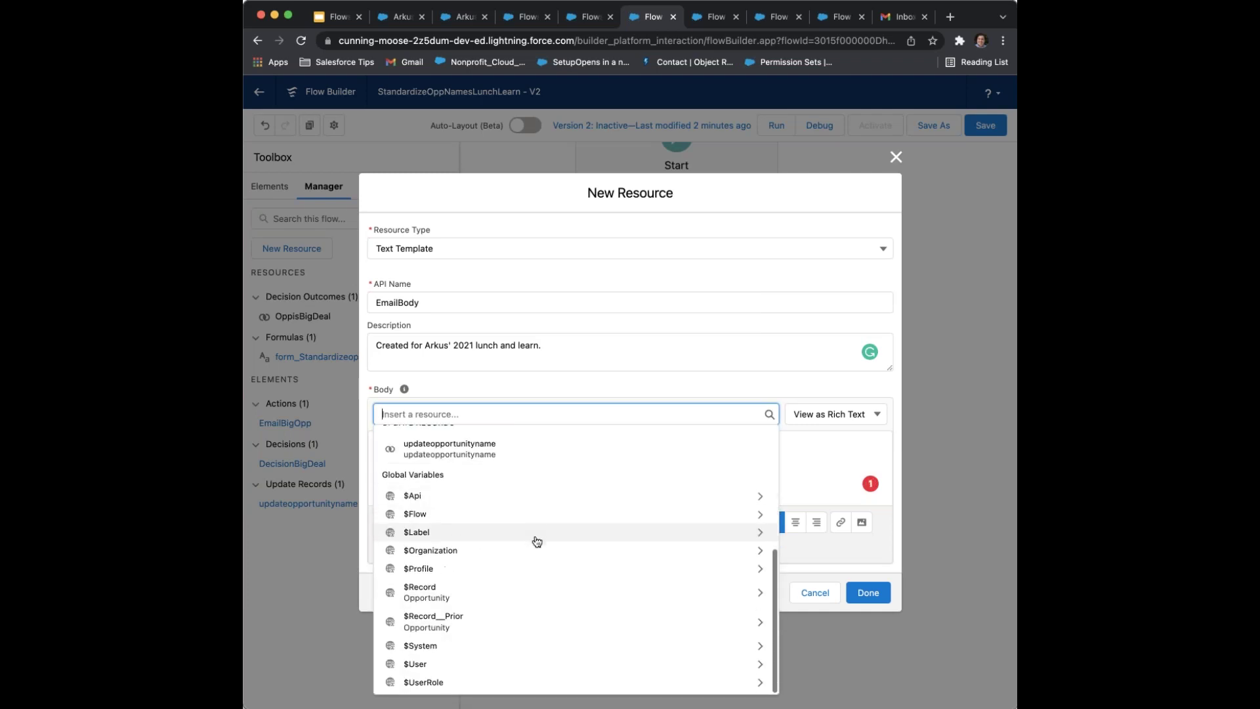
click(486, 601)
scroll(484, 514, down, 1)
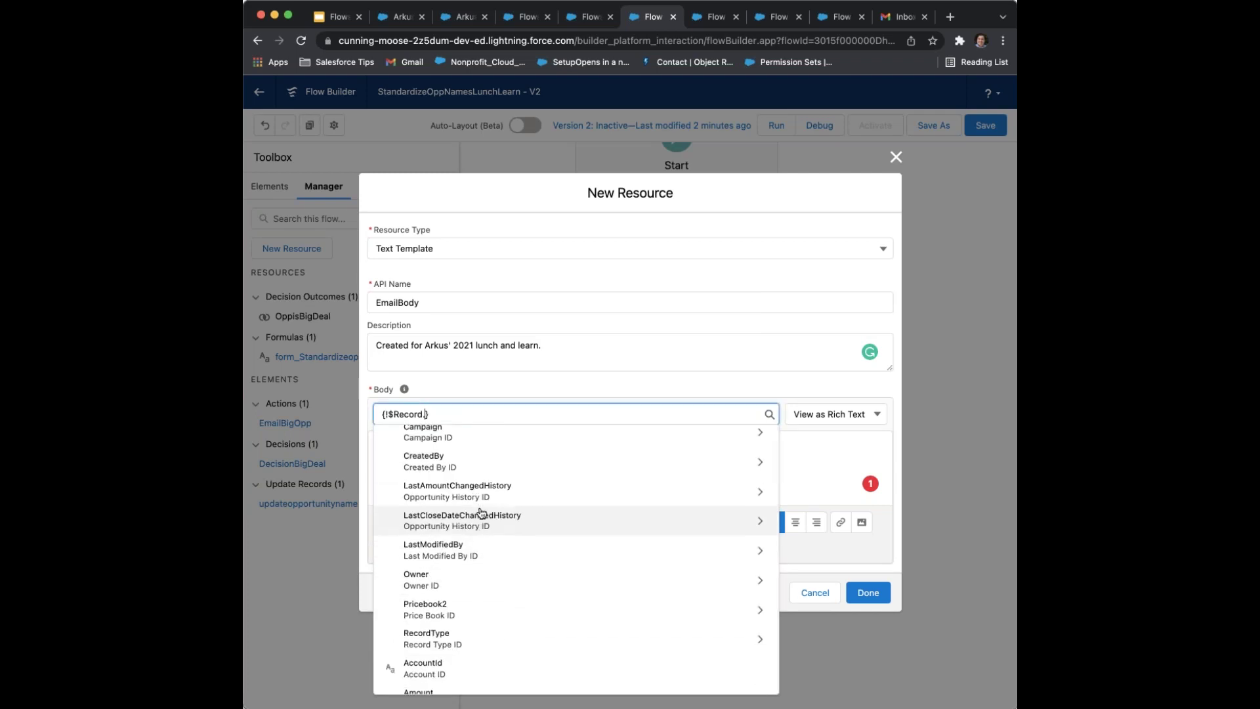
text(close)
click(486, 475)
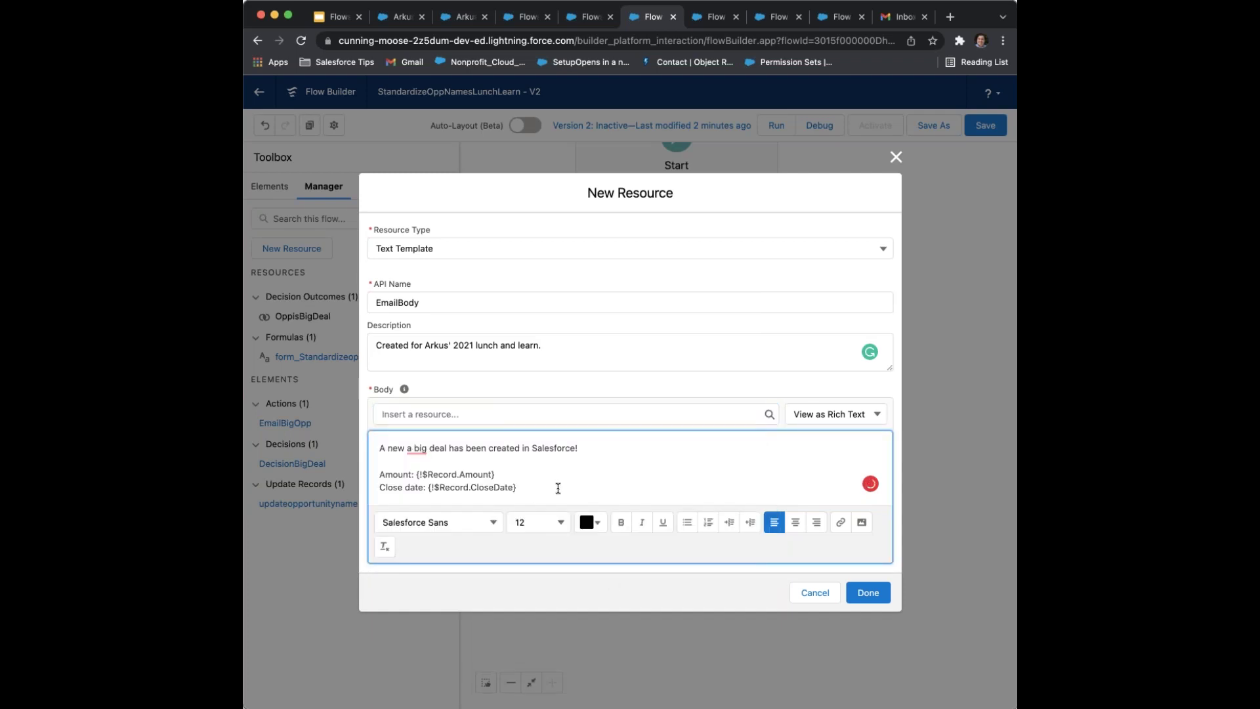
Correct the opening line to "A new big deal has been created in Salesforce!" and finish the text template
click(415, 449)
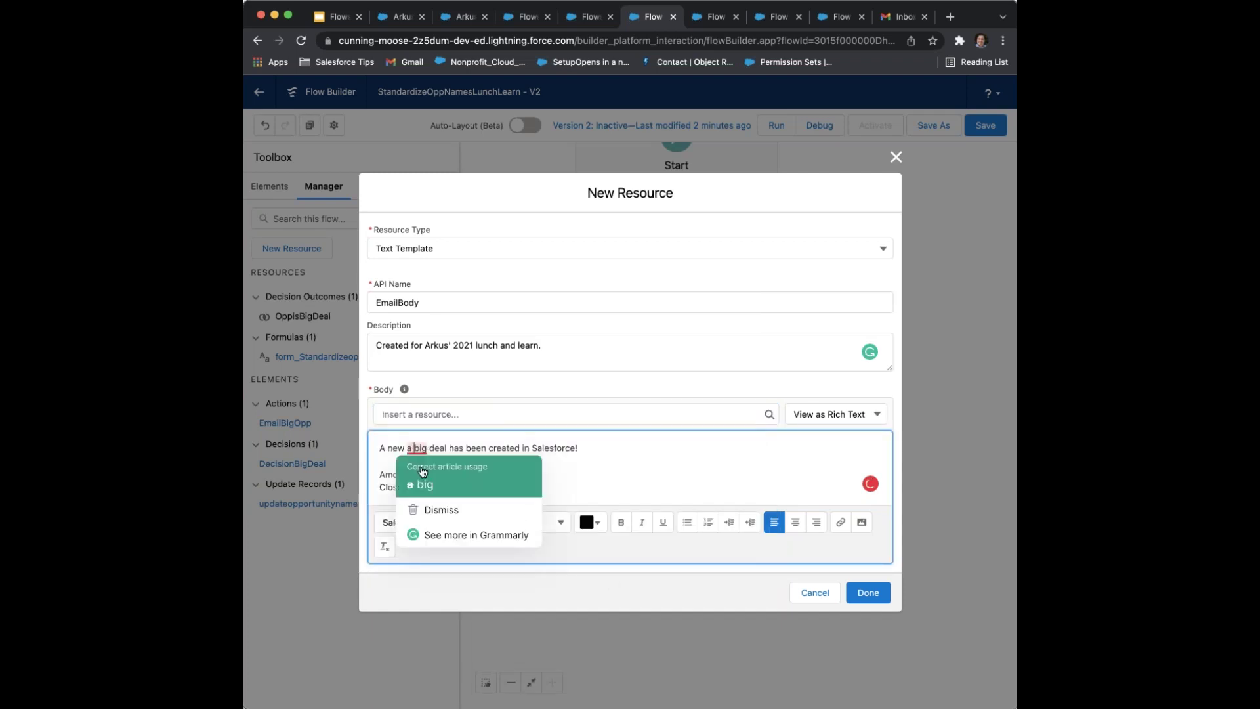
click(421, 474)
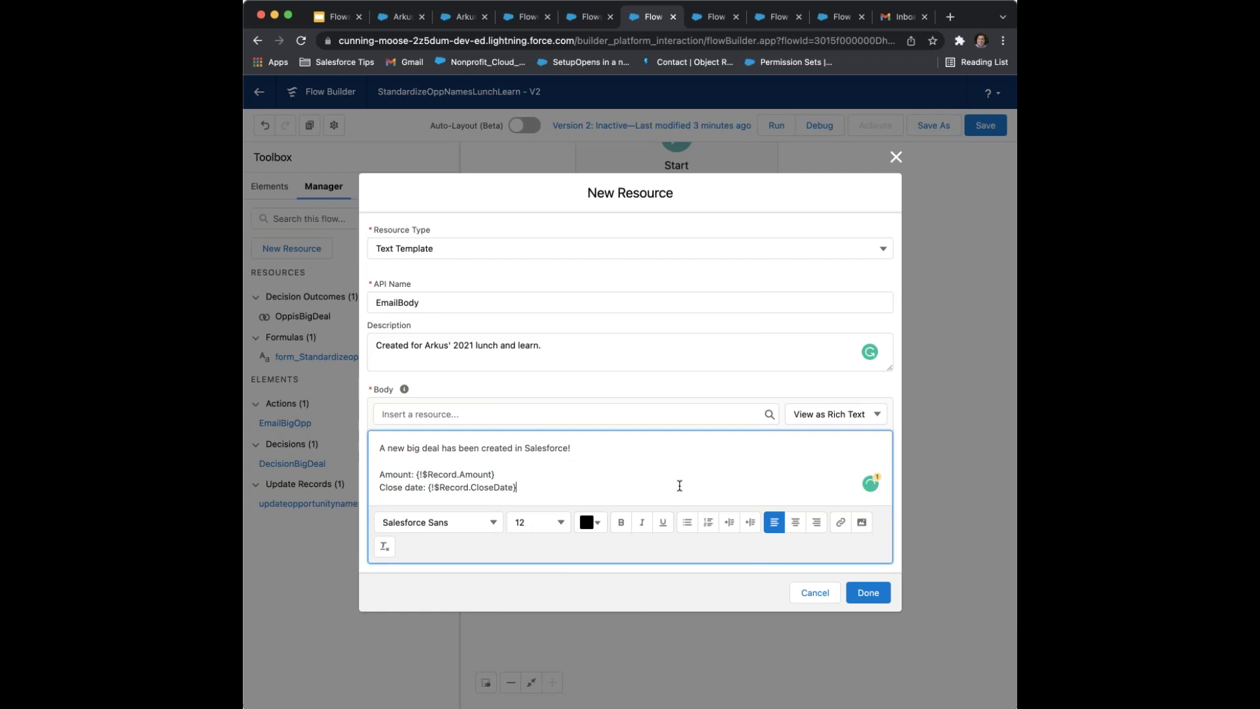
click(870, 603)
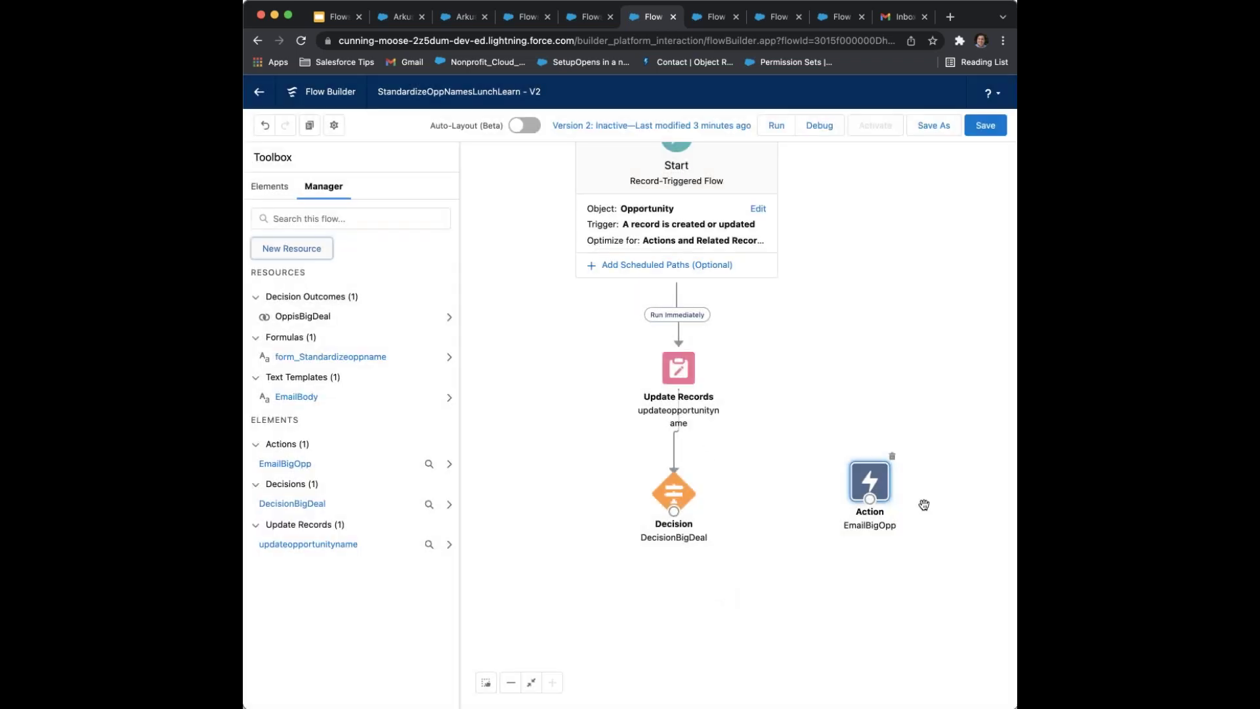
Move the EmailBigOpp action closer to the Decision element on the canvas
click(865, 502)
drag(865, 506, 832, 523)
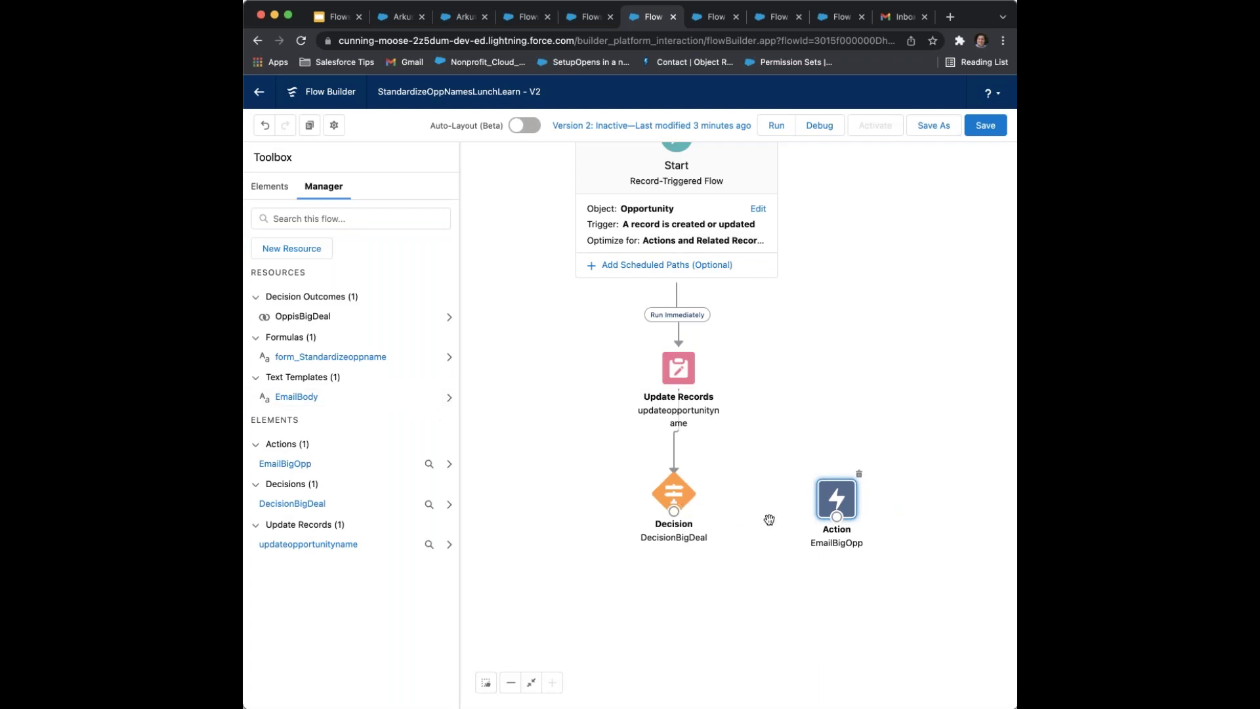
drag(835, 502, 807, 492)
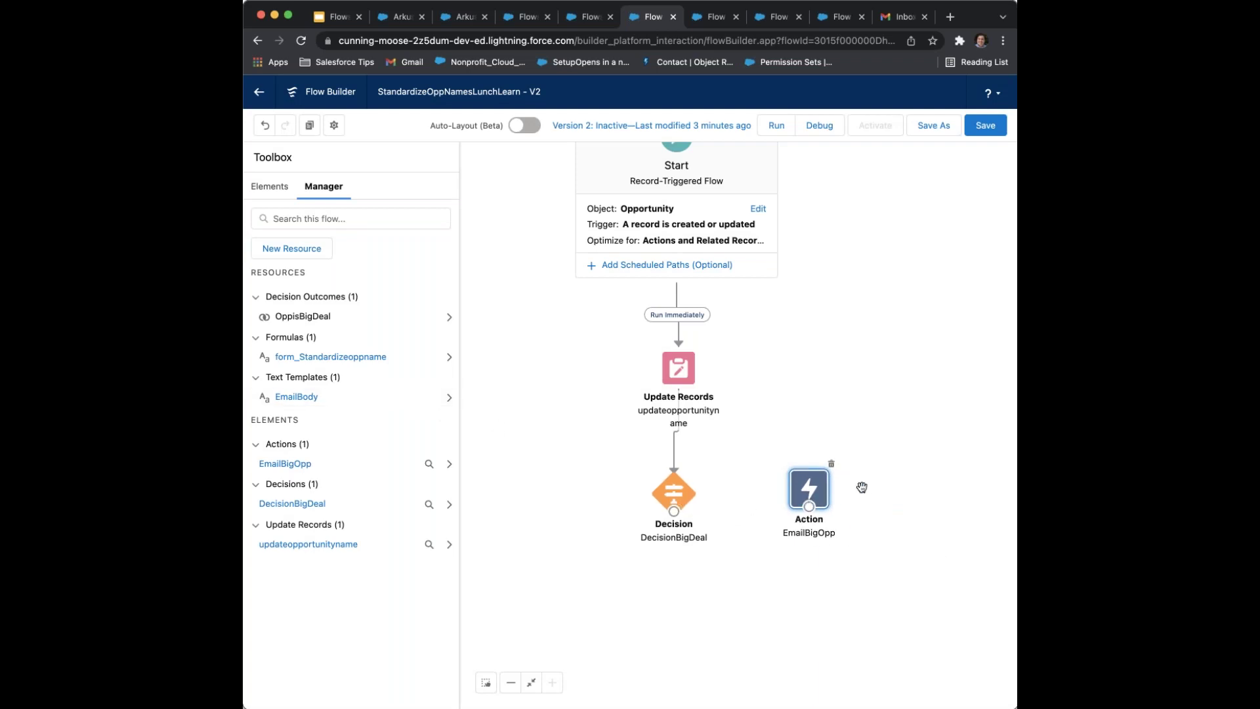
Replace the EmailBigOpp action's body with the EmailBody text template and confirm the edit
double_click(822, 491)
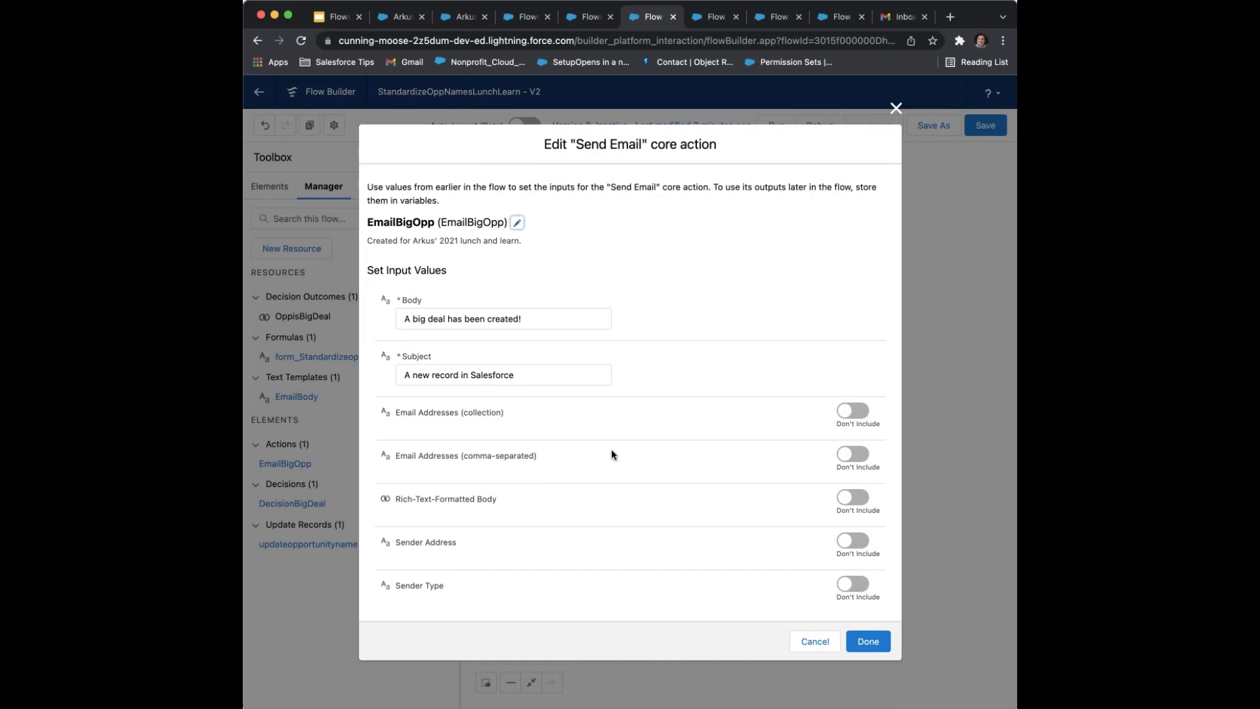
drag(553, 324, 379, 323)
key(BackSpace)
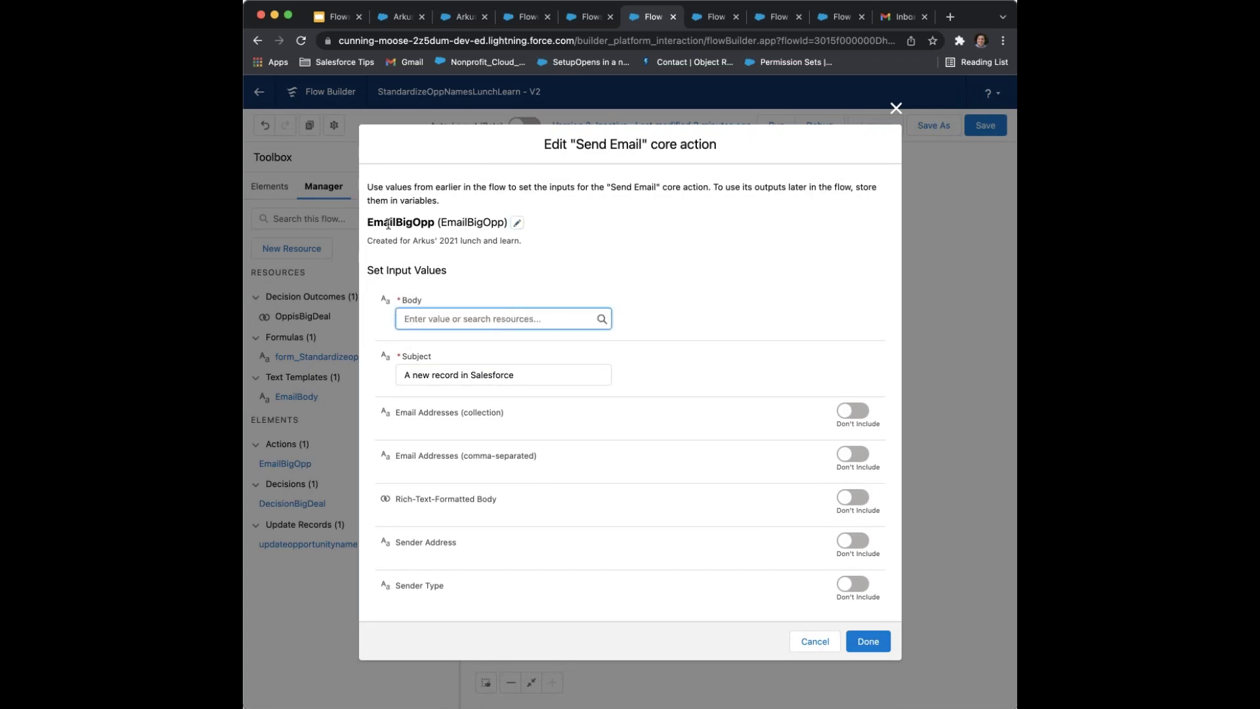
click(407, 341)
click(420, 314)
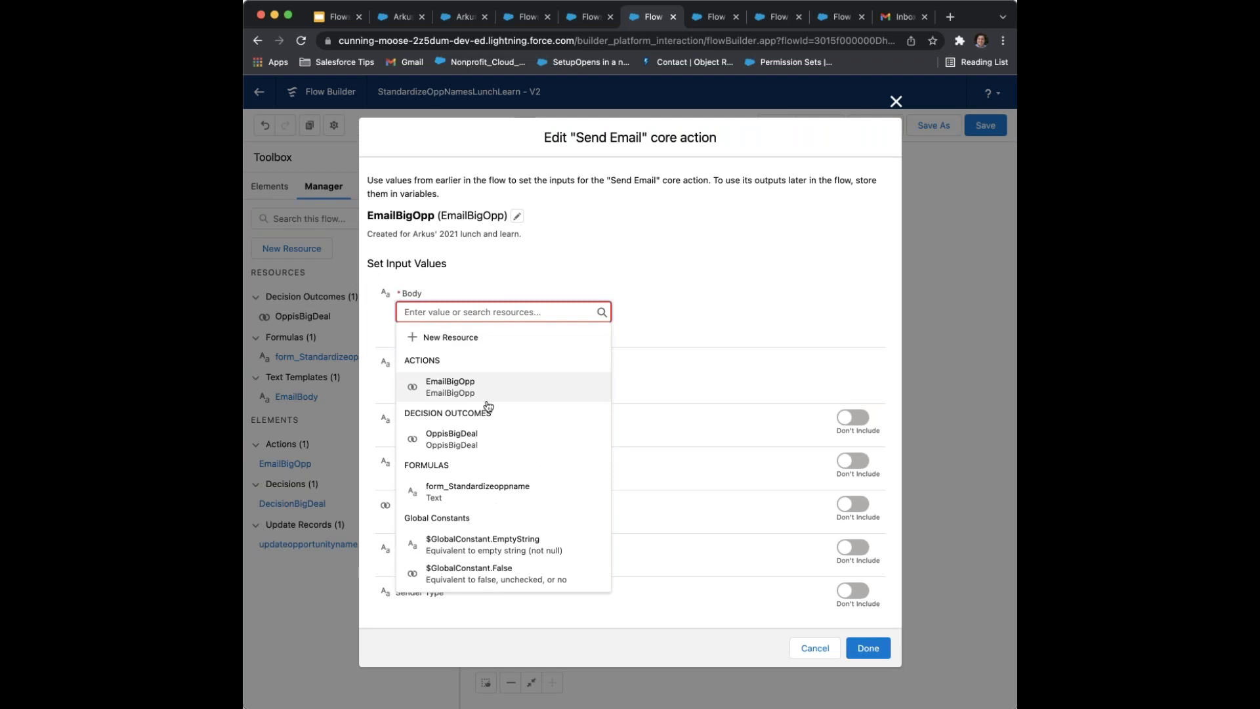
scroll(487, 454, down, 1)
scroll(455, 553, down, 3)
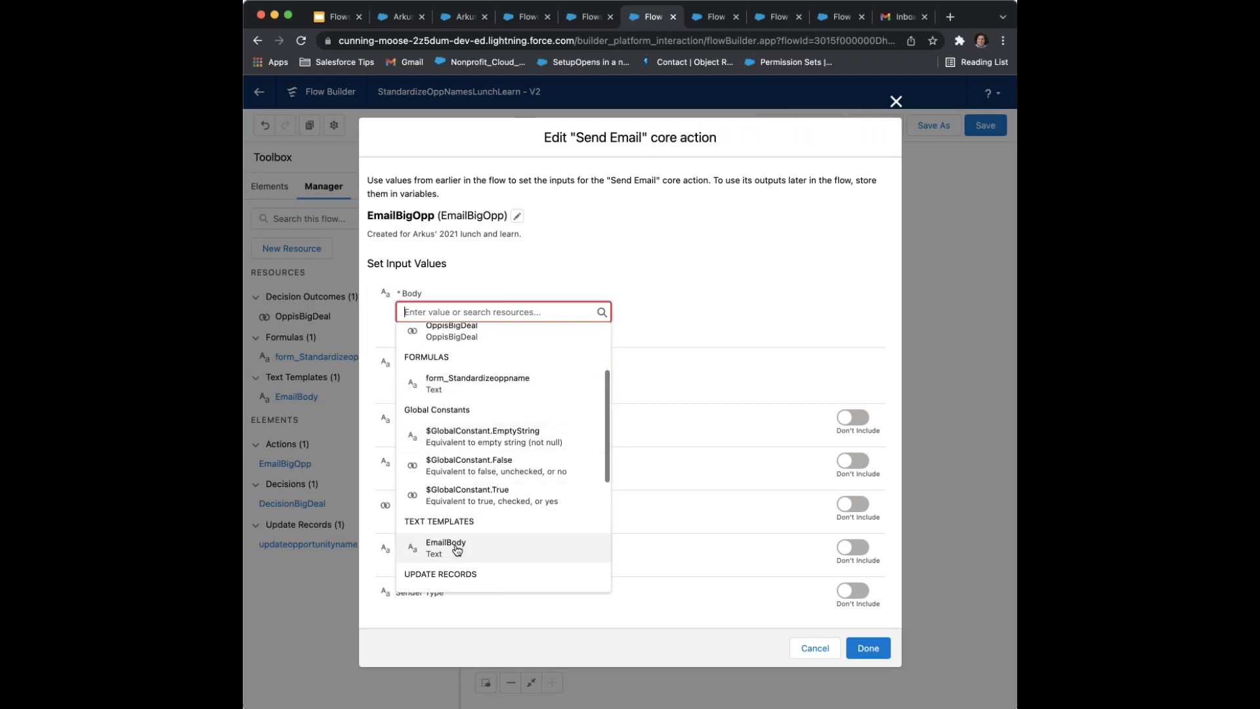
click(455, 550)
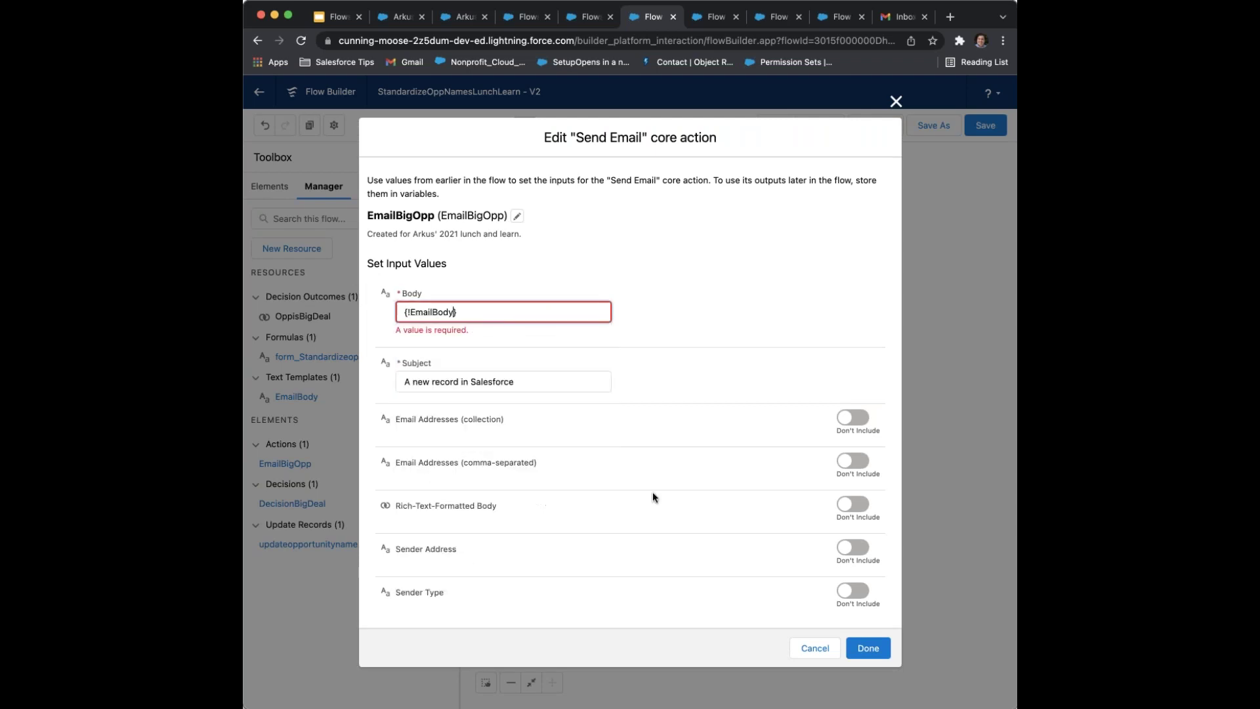
click(640, 319)
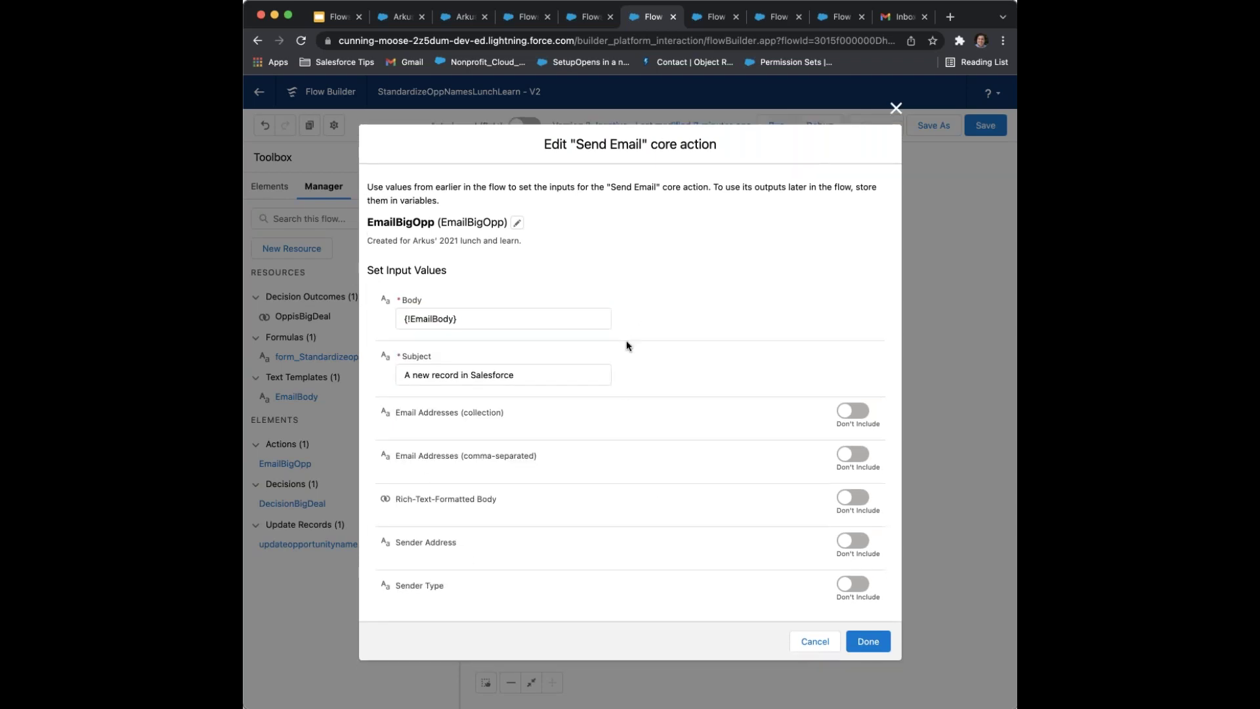
click(870, 644)
Connect the Decision to the EmailBigOpp action using the OppisBigDeal outcome
drag(674, 515, 809, 499)
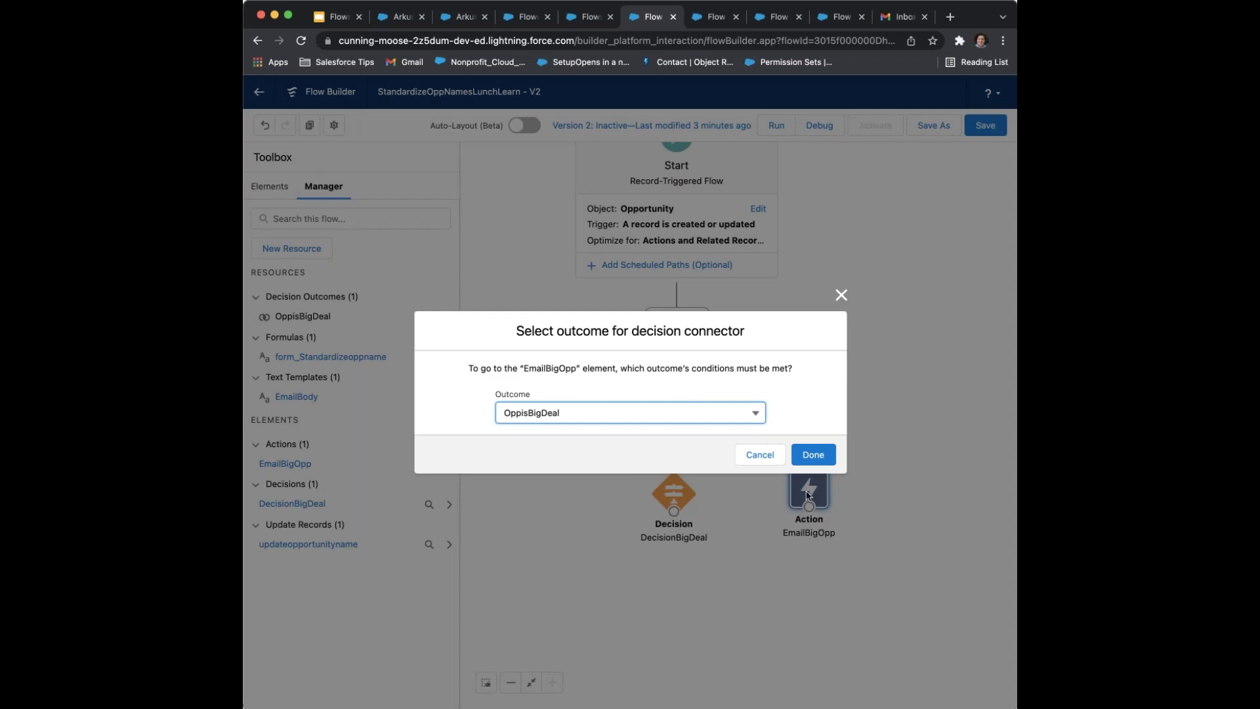
click(675, 413)
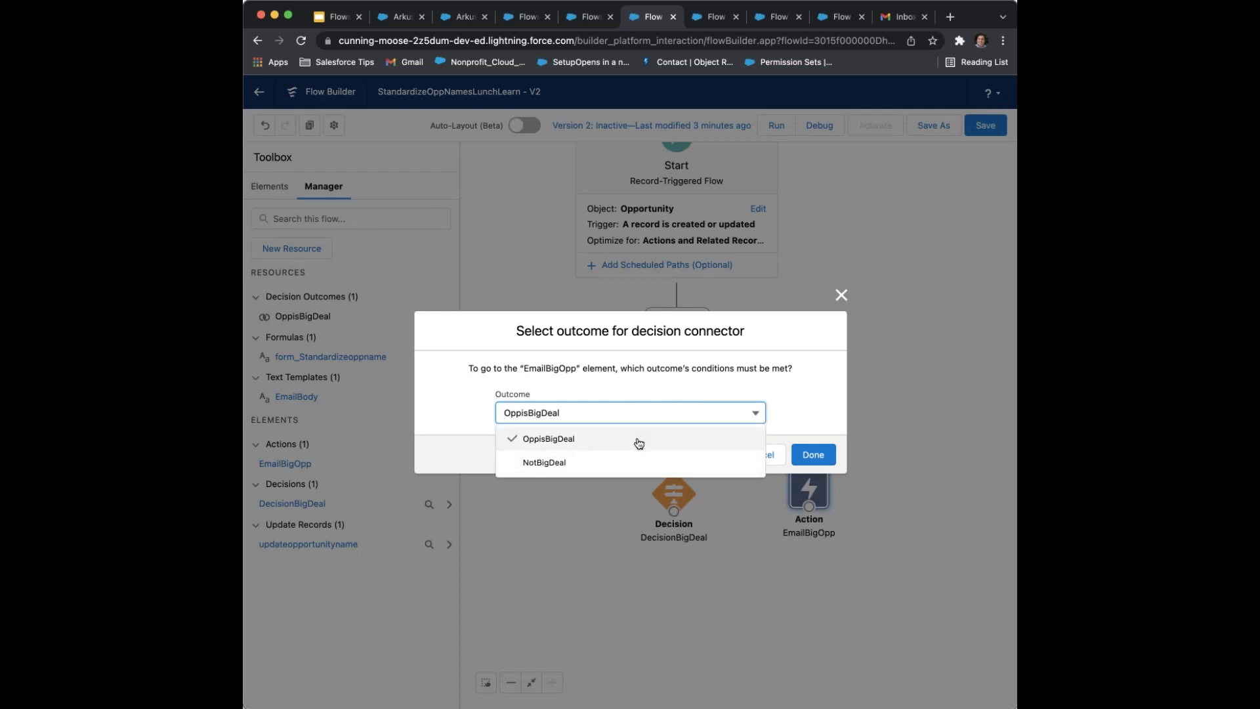
click(638, 443)
click(813, 454)
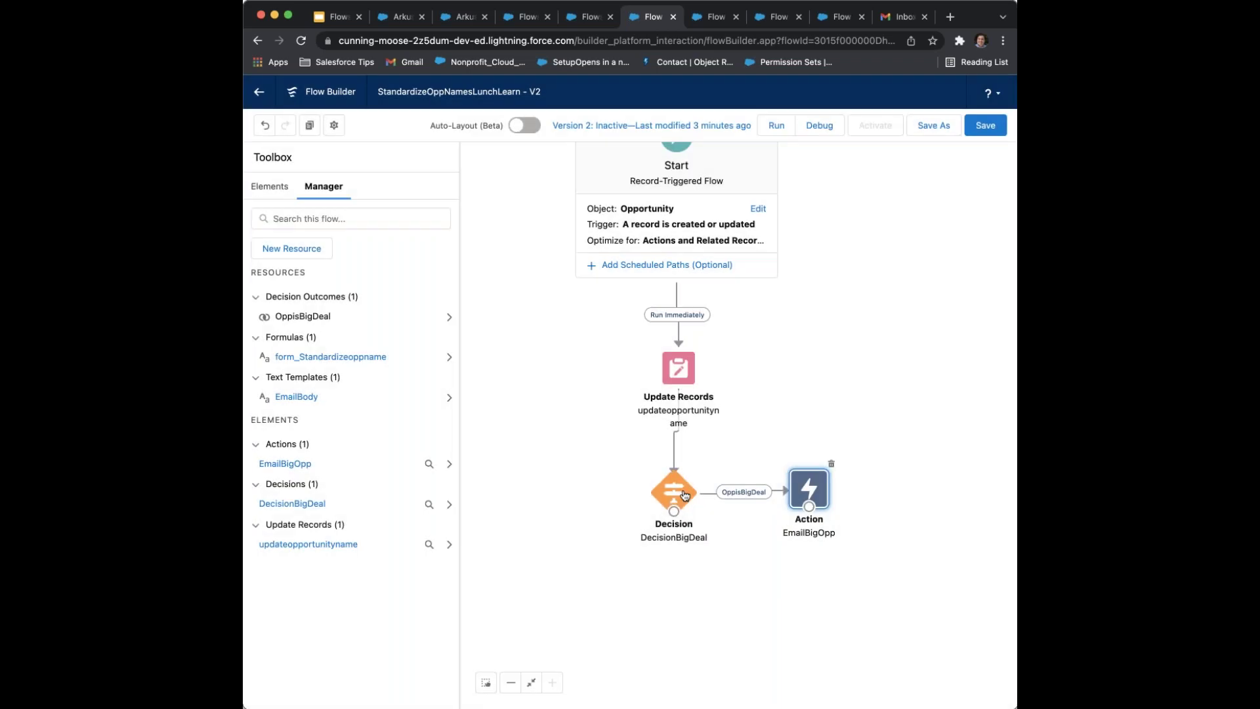
Save the flow and dismiss the list of issues
click(985, 125)
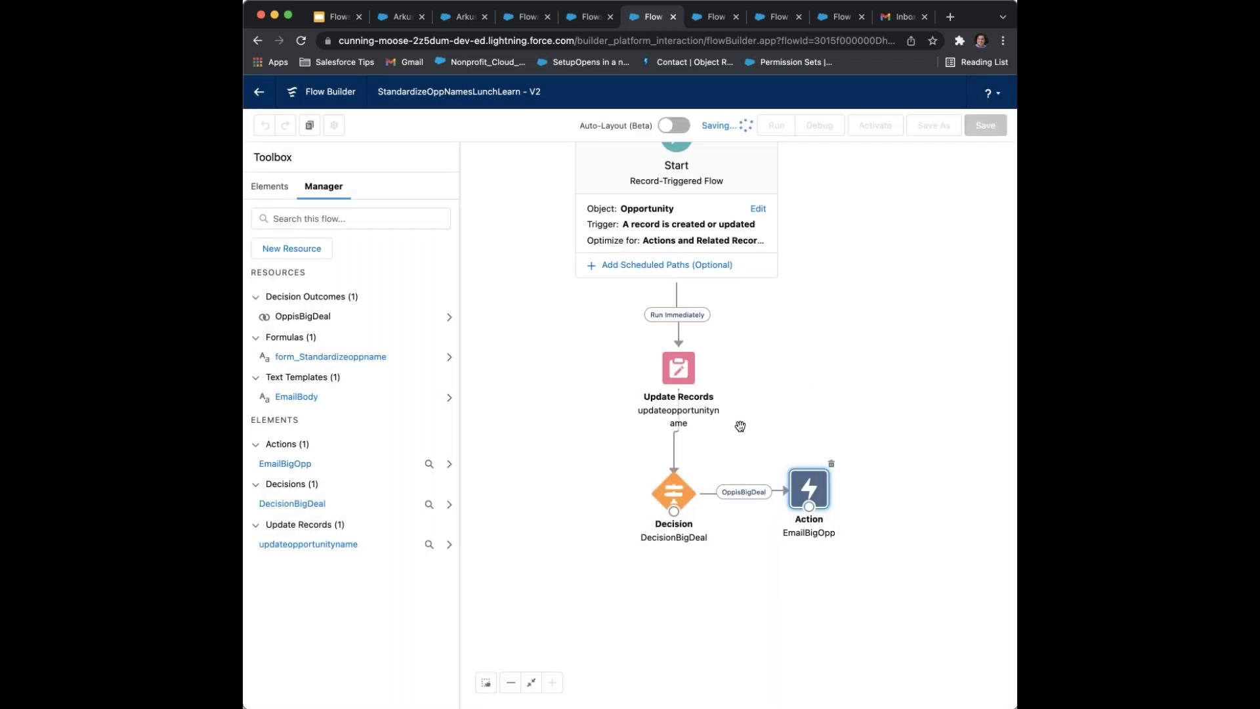
click(673, 488)
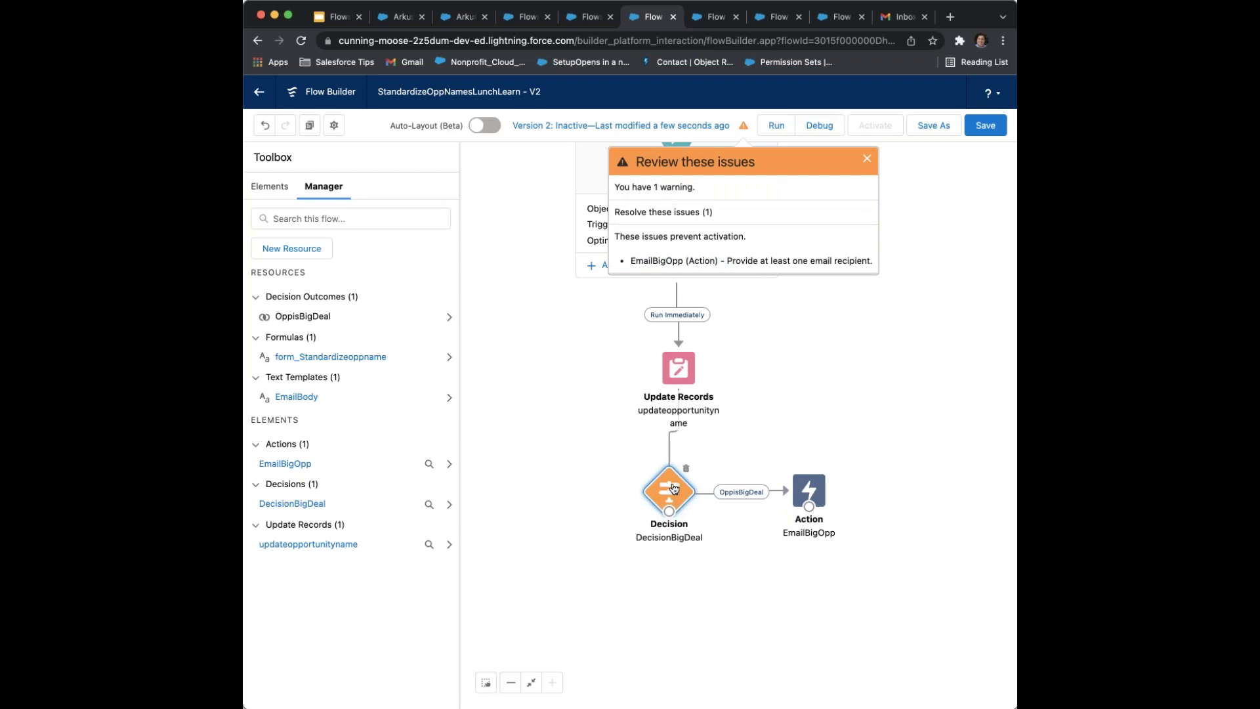
double_click(673, 487)
click(974, 170)
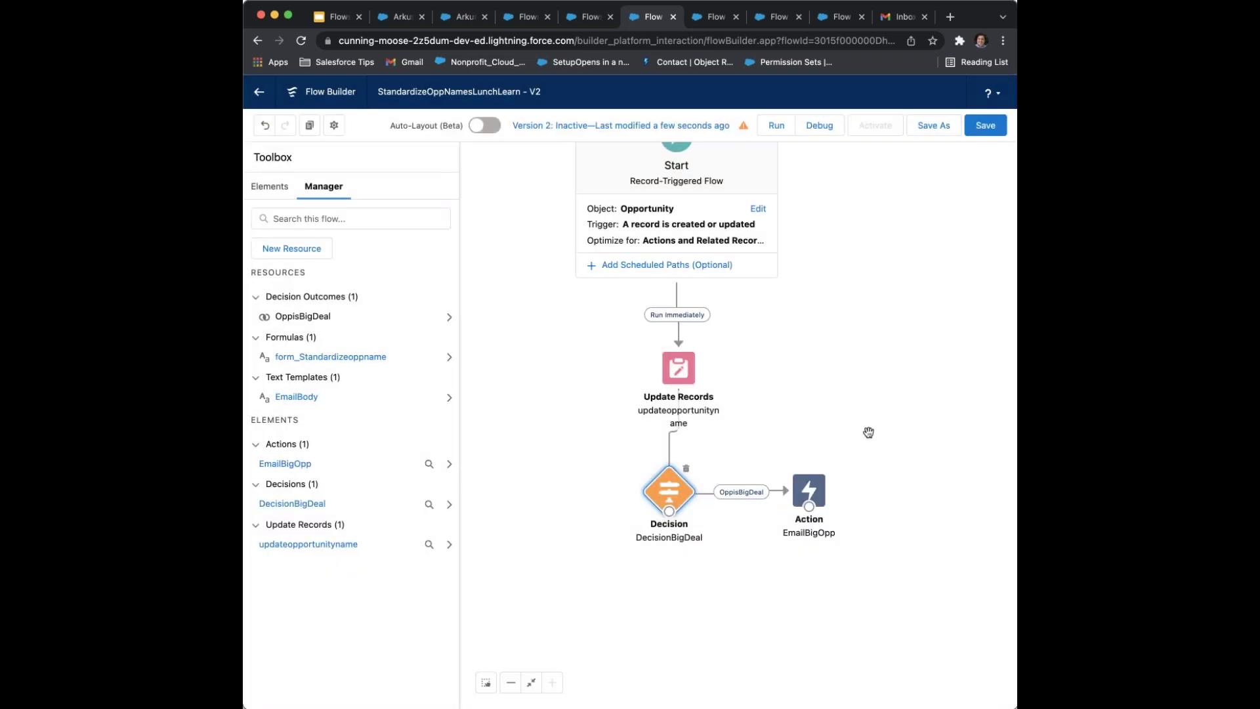
Reopen the EmailBigOpp action and include the Email Addresses (comma-separated) input
double_click(817, 492)
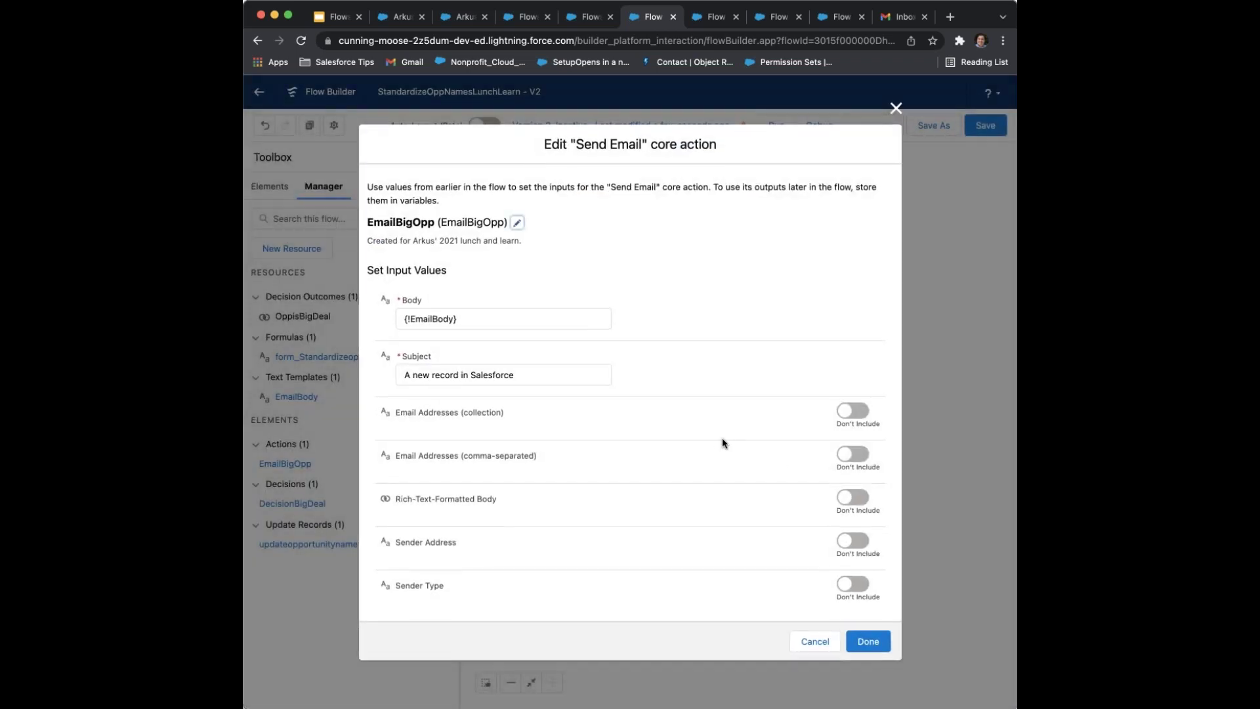
drag(400, 459, 487, 460)
click(409, 413)
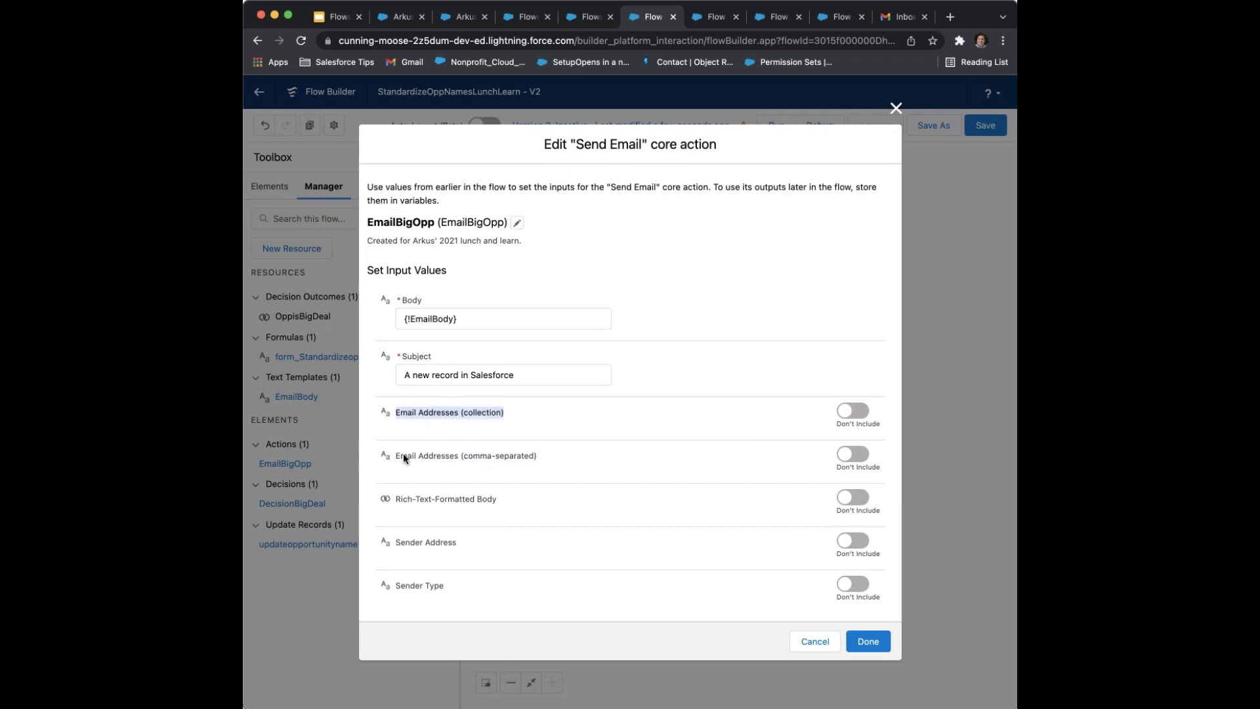
drag(397, 457, 475, 460)
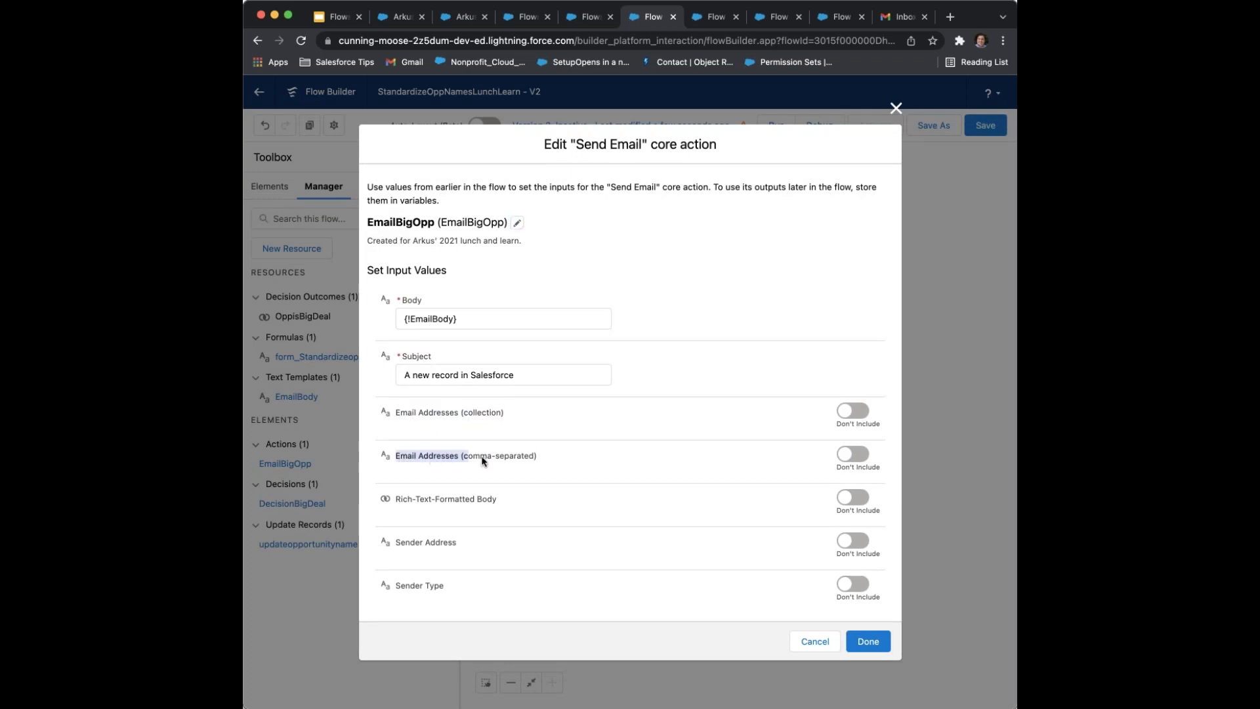
click(529, 463)
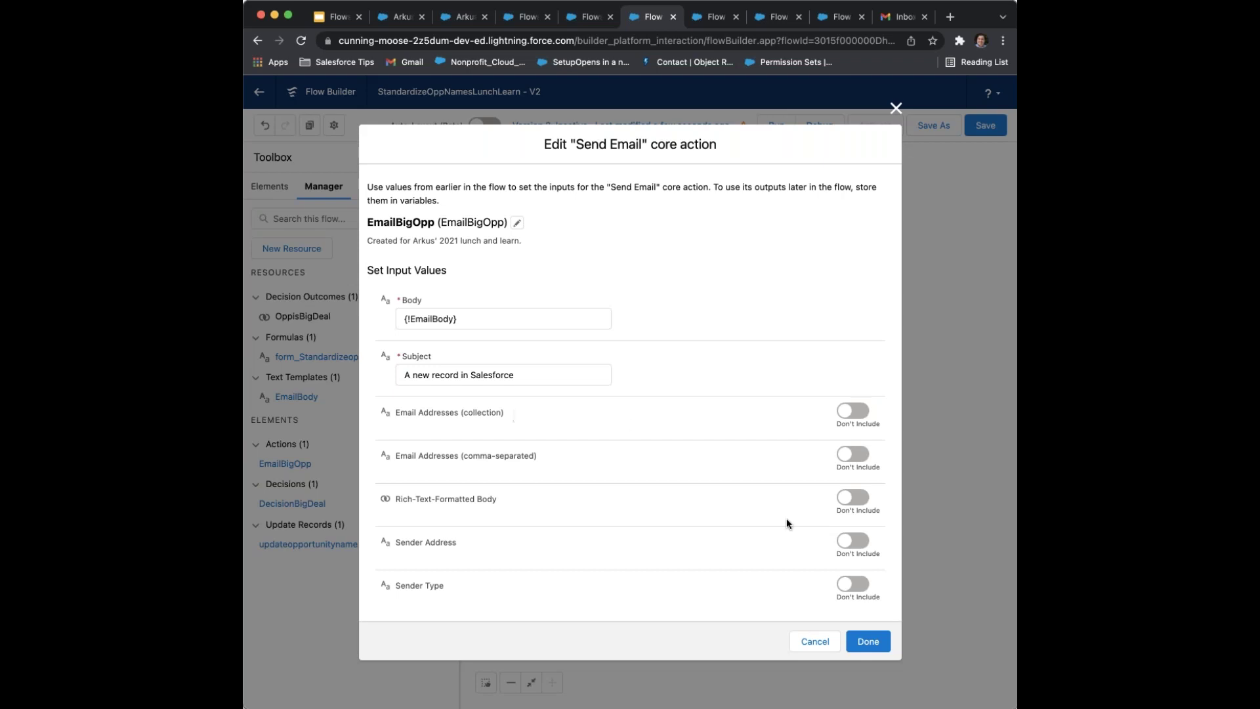
click(469, 456)
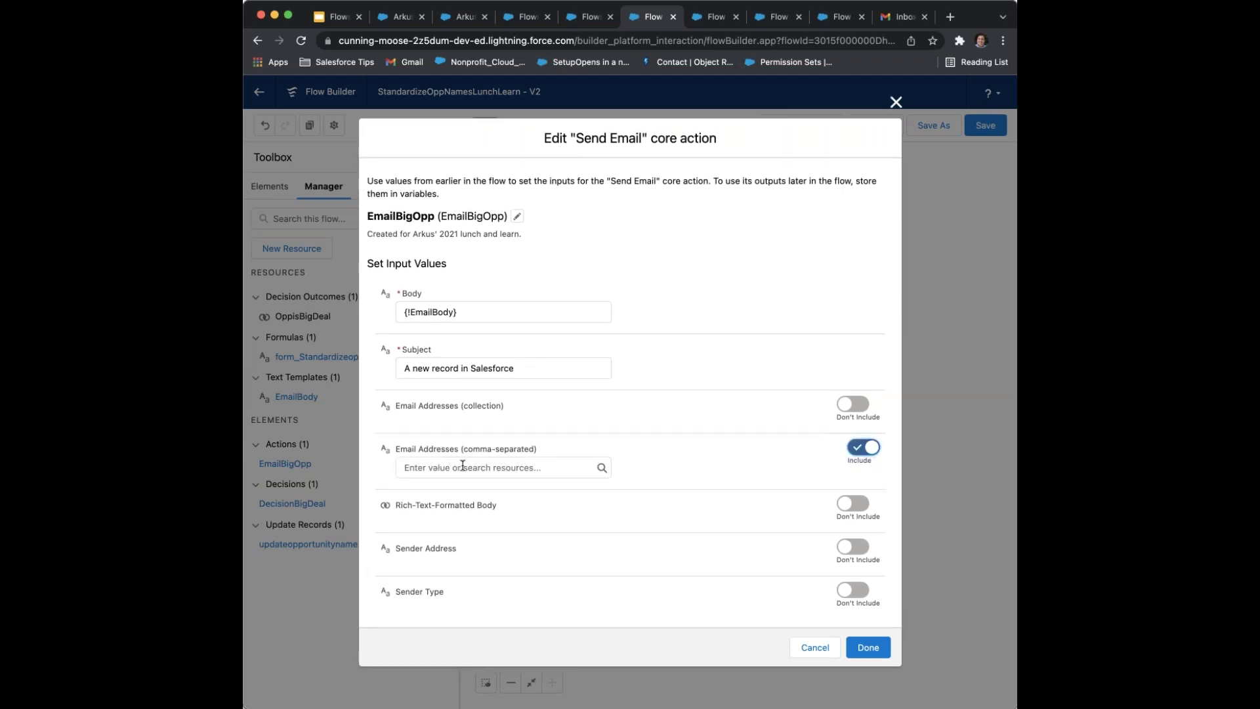
click(463, 471)
click(672, 456)
Switch to the Gmail inbox and copy the signed-in account's email address
click(902, 17)
click(995, 97)
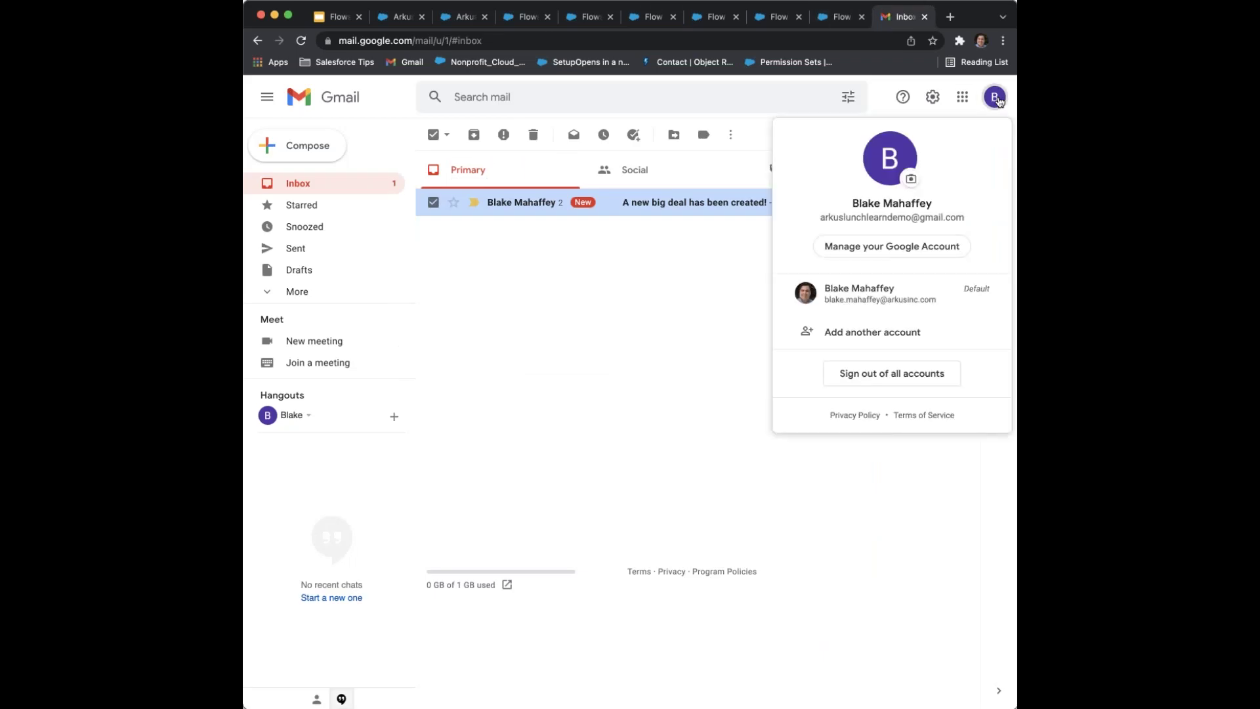
drag(820, 217, 977, 217)
key(super+c)
click(754, 276)
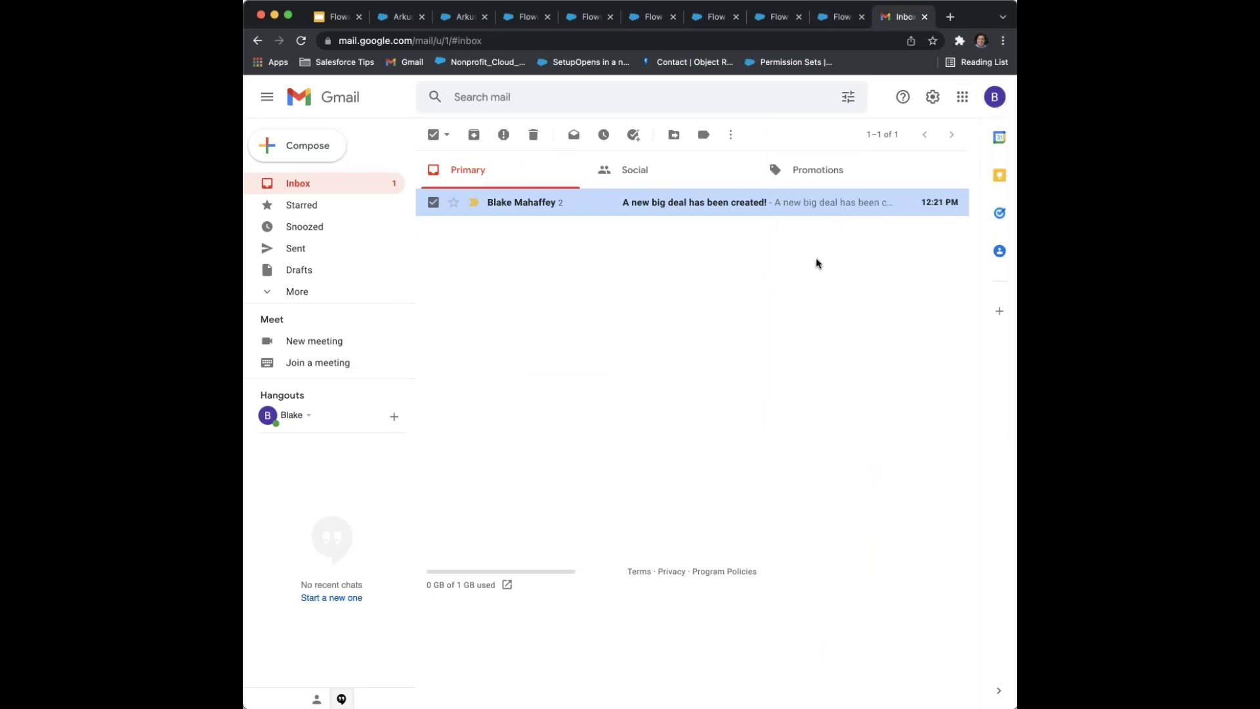
Copy the demo Gmail account's e-mail address into the comma-separated Email Addresses input of the flow's EmailBigOpp action
click(995, 97)
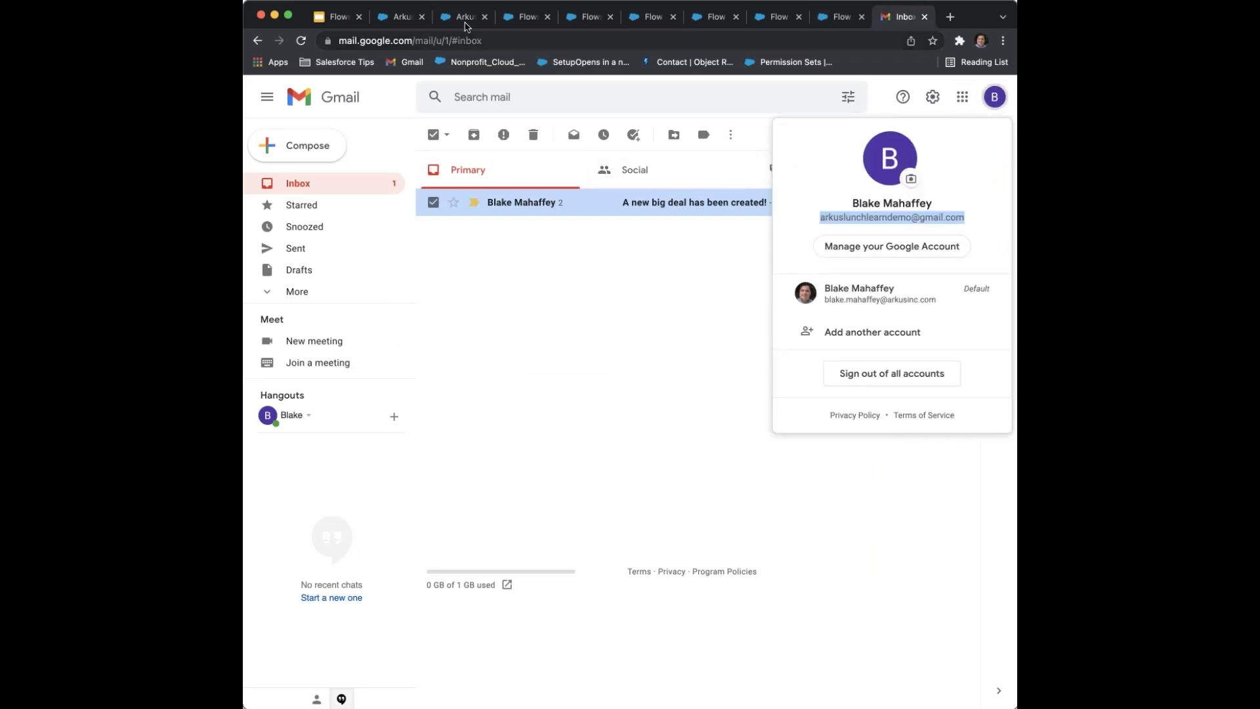
click(466, 18)
click(507, 23)
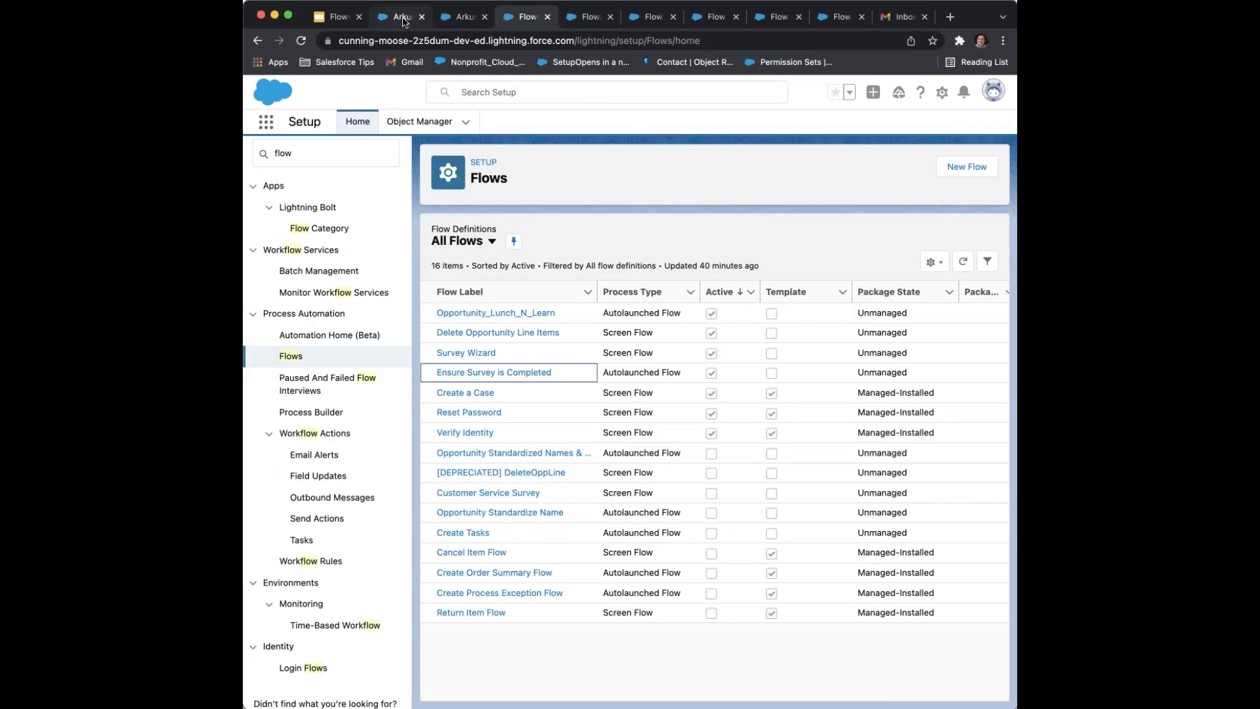
click(459, 19)
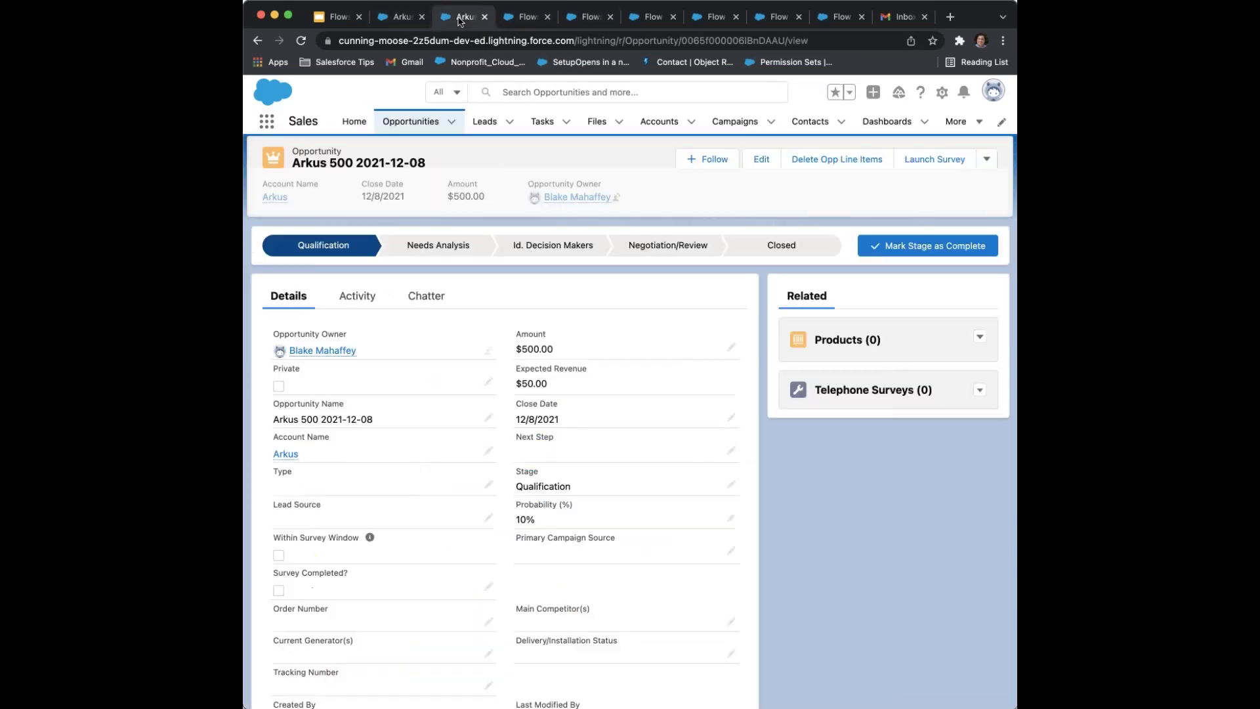
click(524, 24)
click(650, 18)
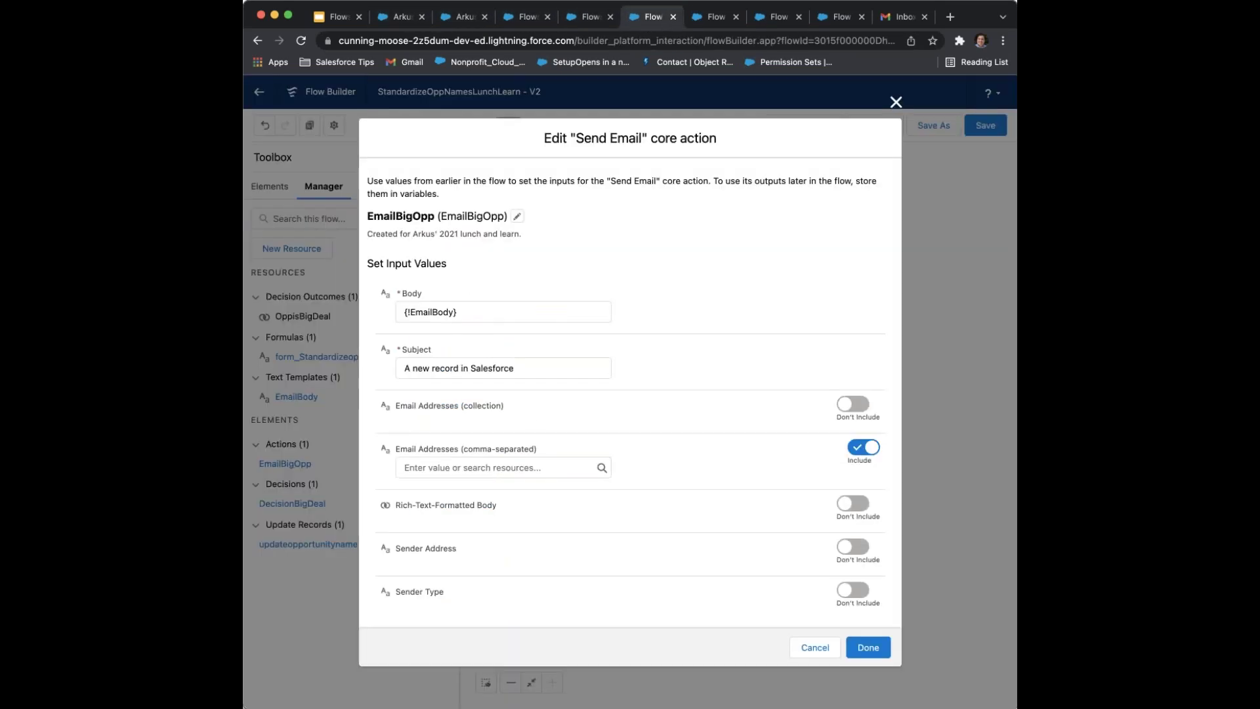
click(511, 467)
key(super+v)
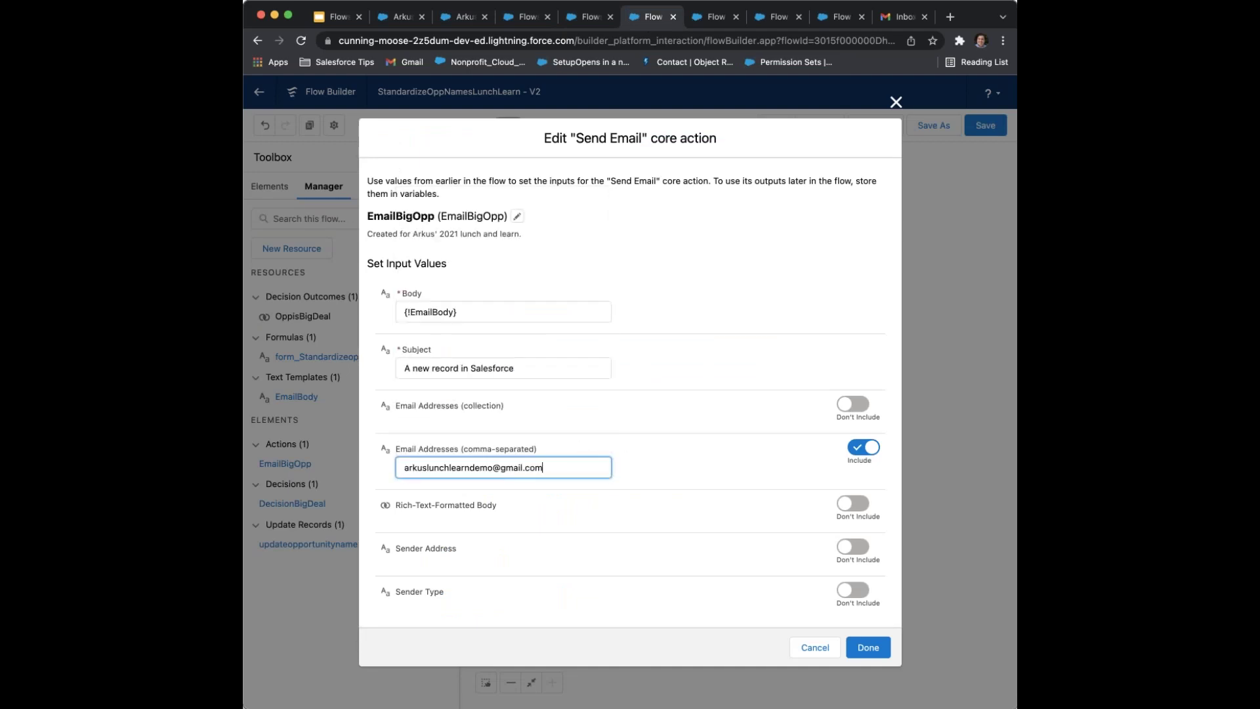
Confirm the EmailBigOpp action, and save and activate version 2 of the StandardizeOppNamesLunchLearn flow
click(871, 650)
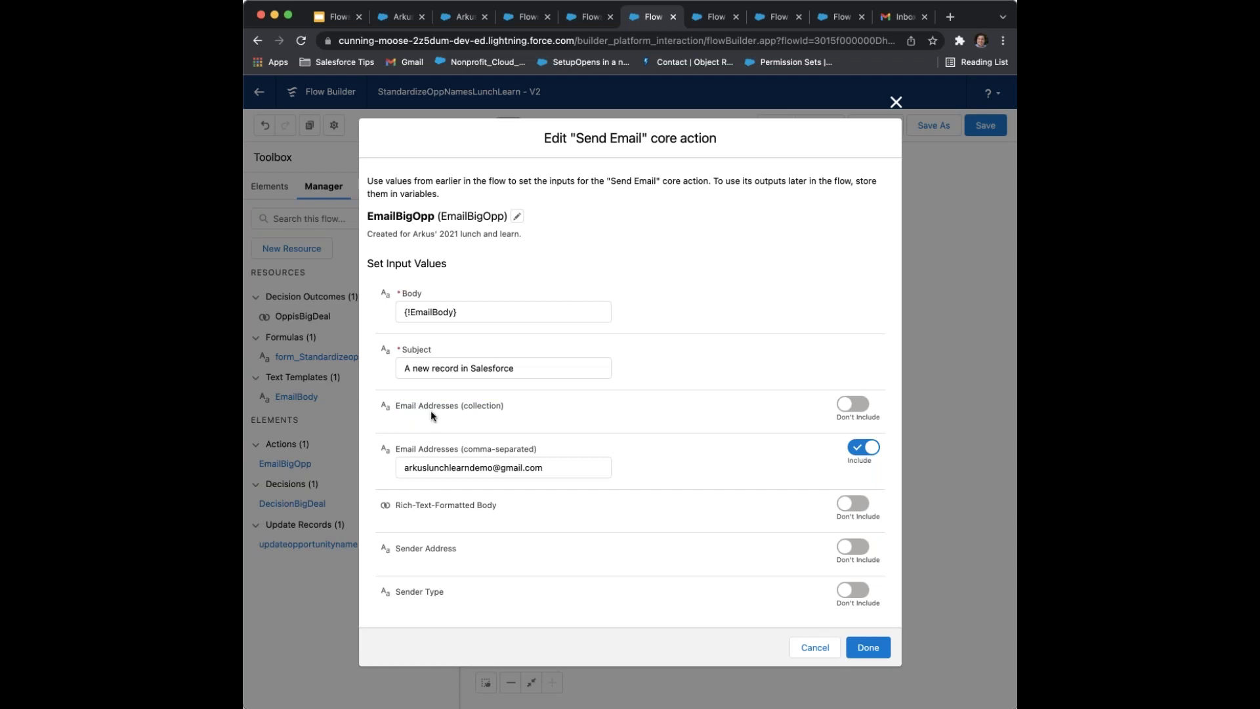
click(862, 659)
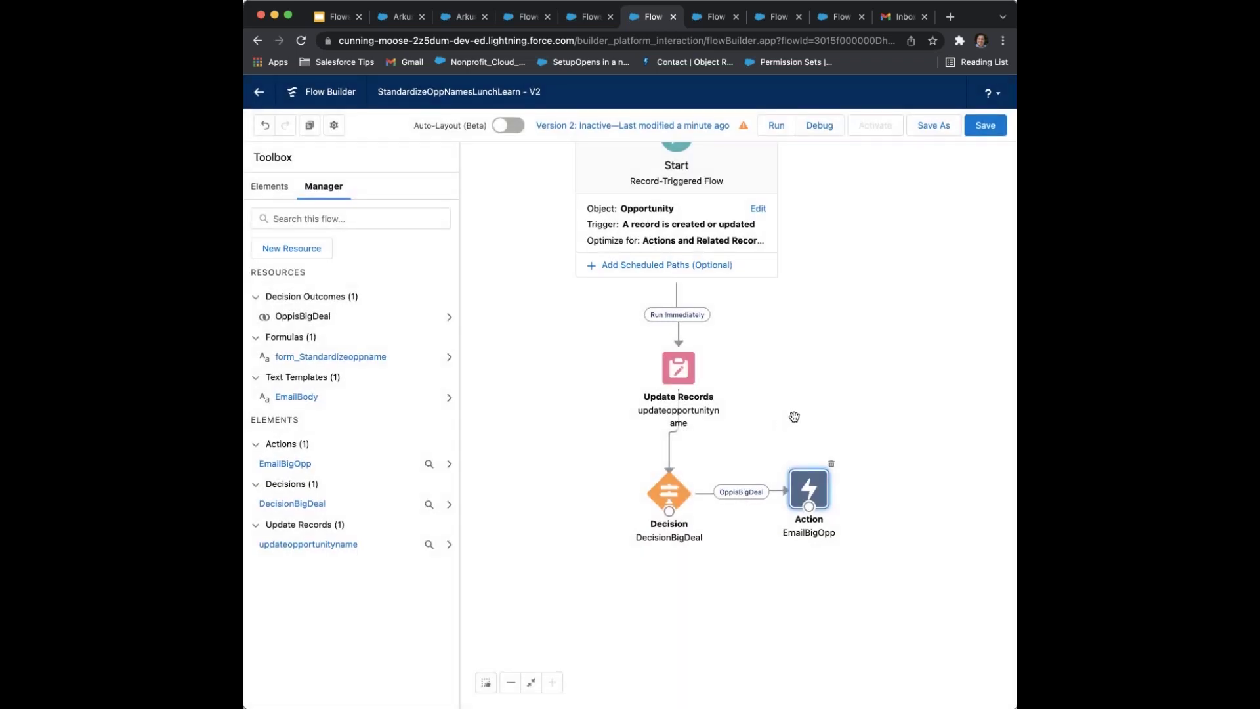
click(985, 125)
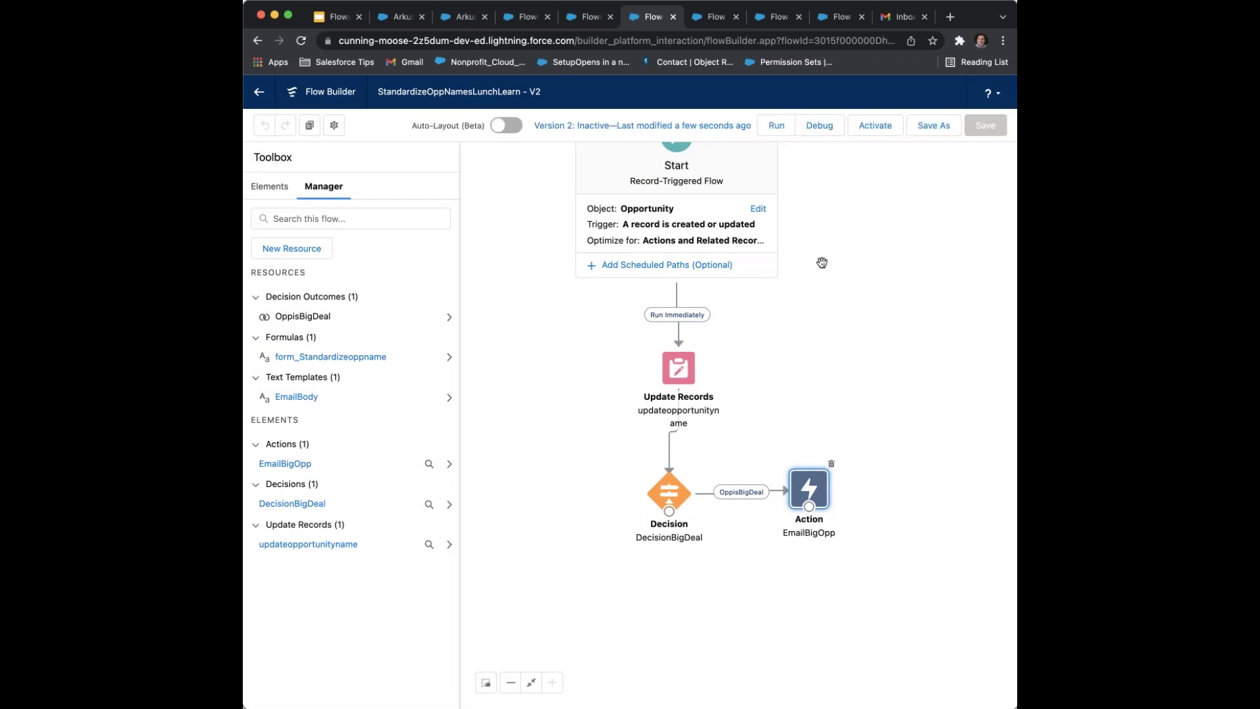
click(872, 128)
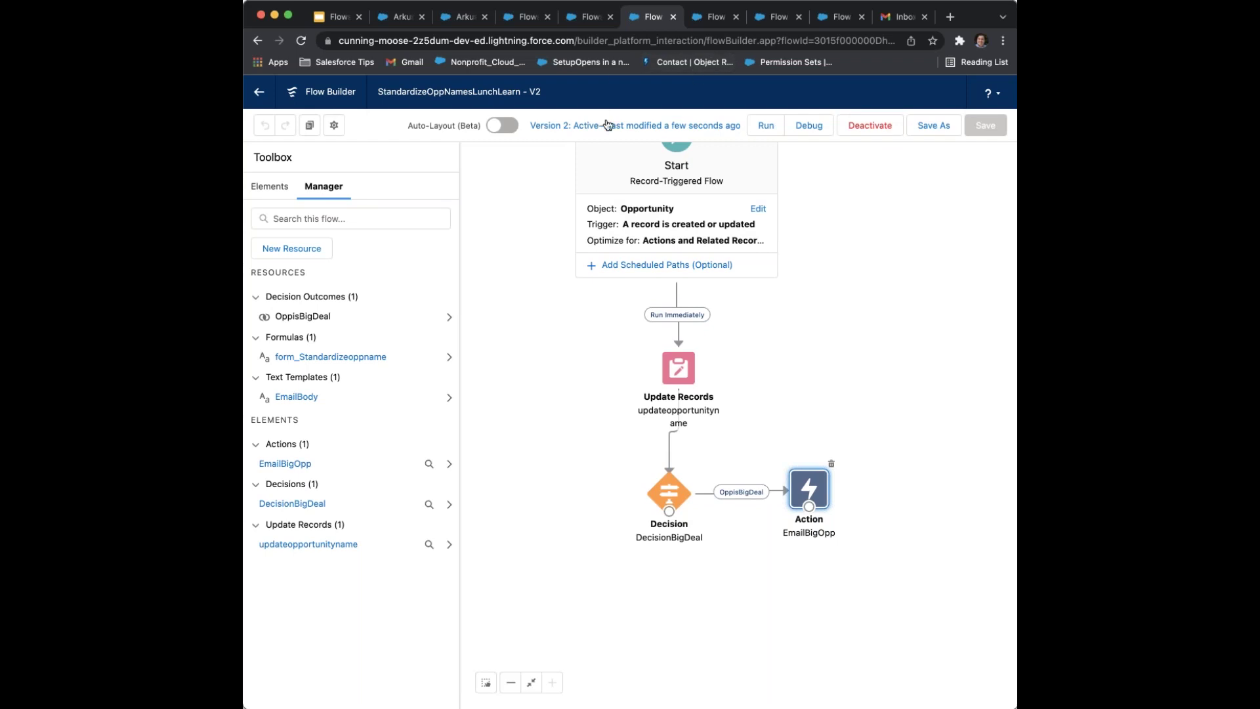
Review the settings of the updateopportunityname element and the DecisionBigDeal outcome condition without changing them
double_click(678, 374)
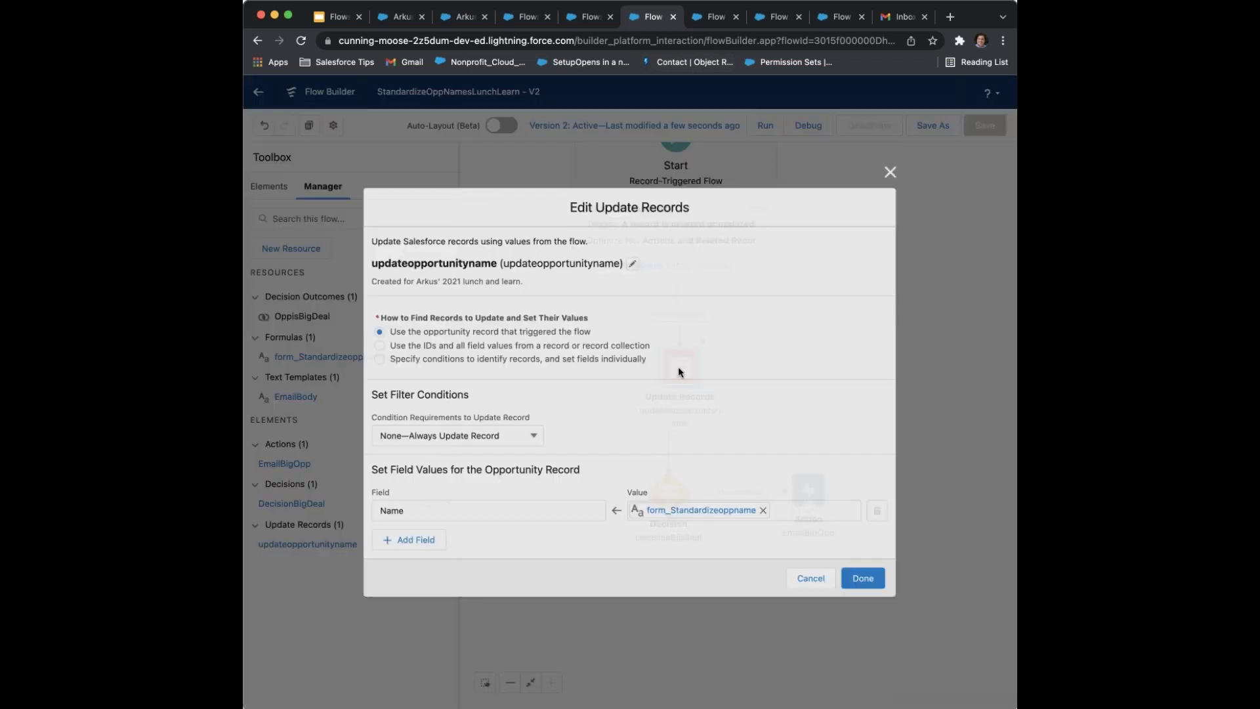
click(895, 169)
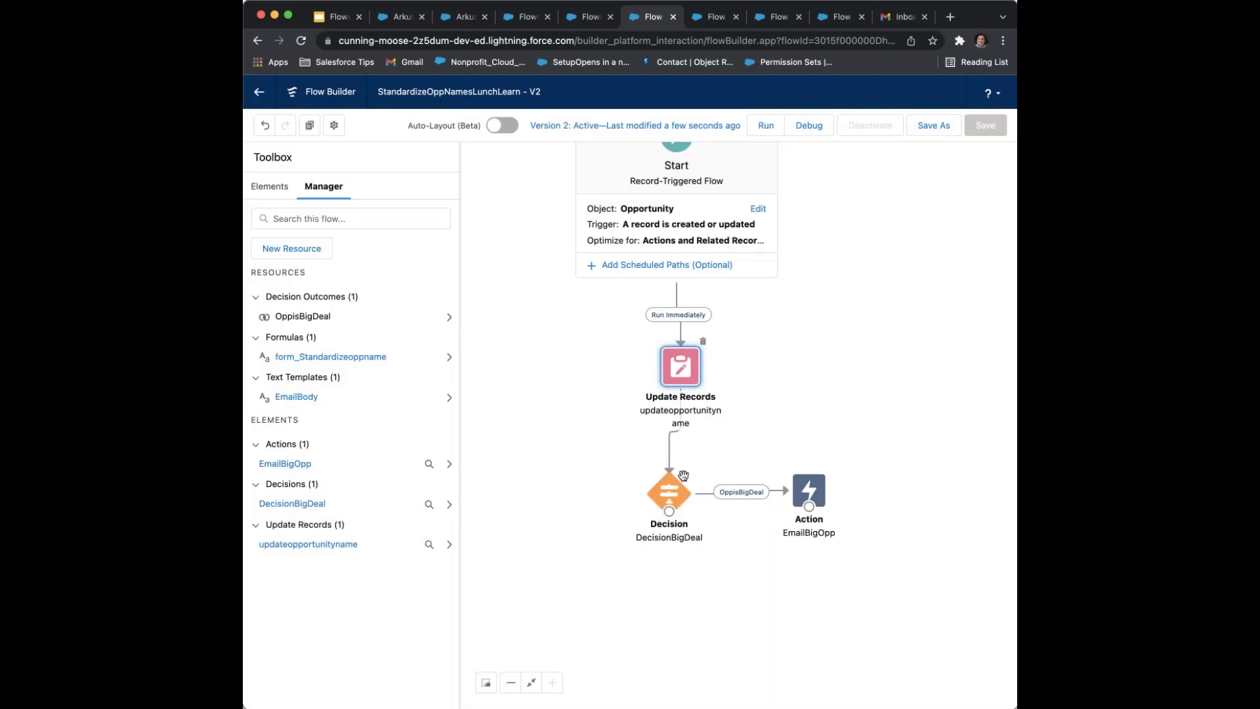
double_click(662, 489)
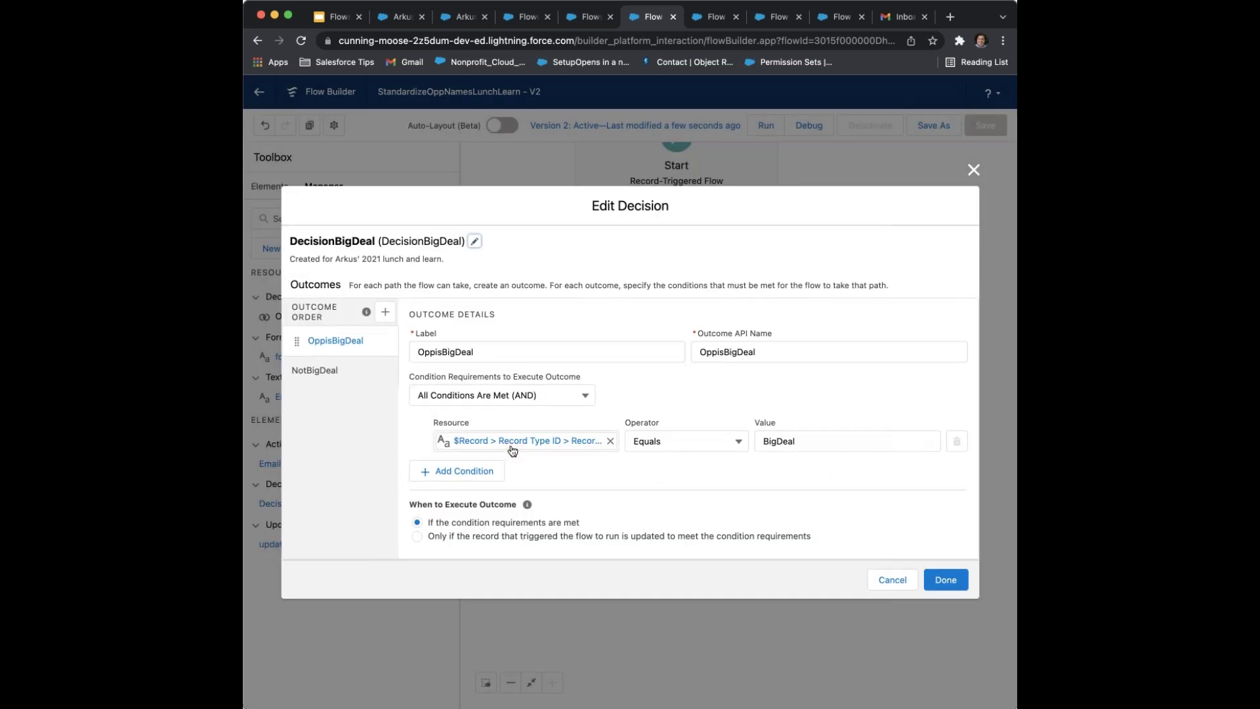
double_click(512, 447)
click(822, 433)
click(974, 171)
Change the EmailBigOpp action's subject to "A new record in Salesforce!"
click(799, 492)
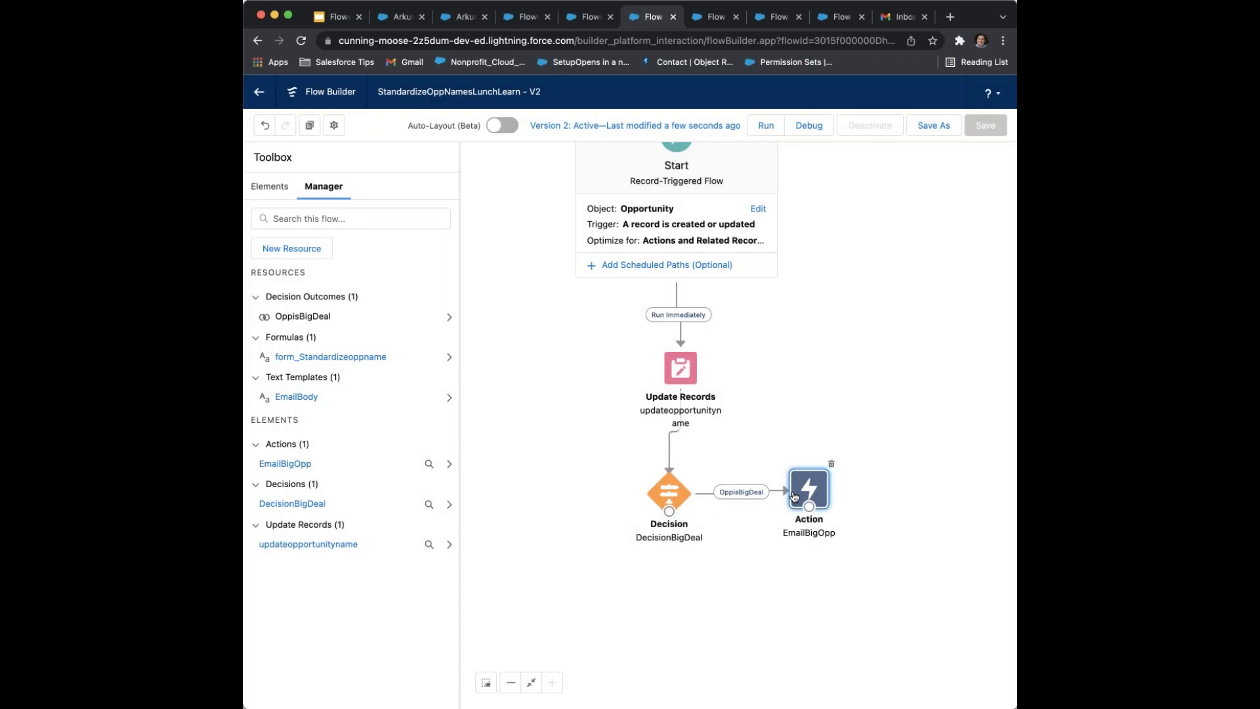
double_click(799, 492)
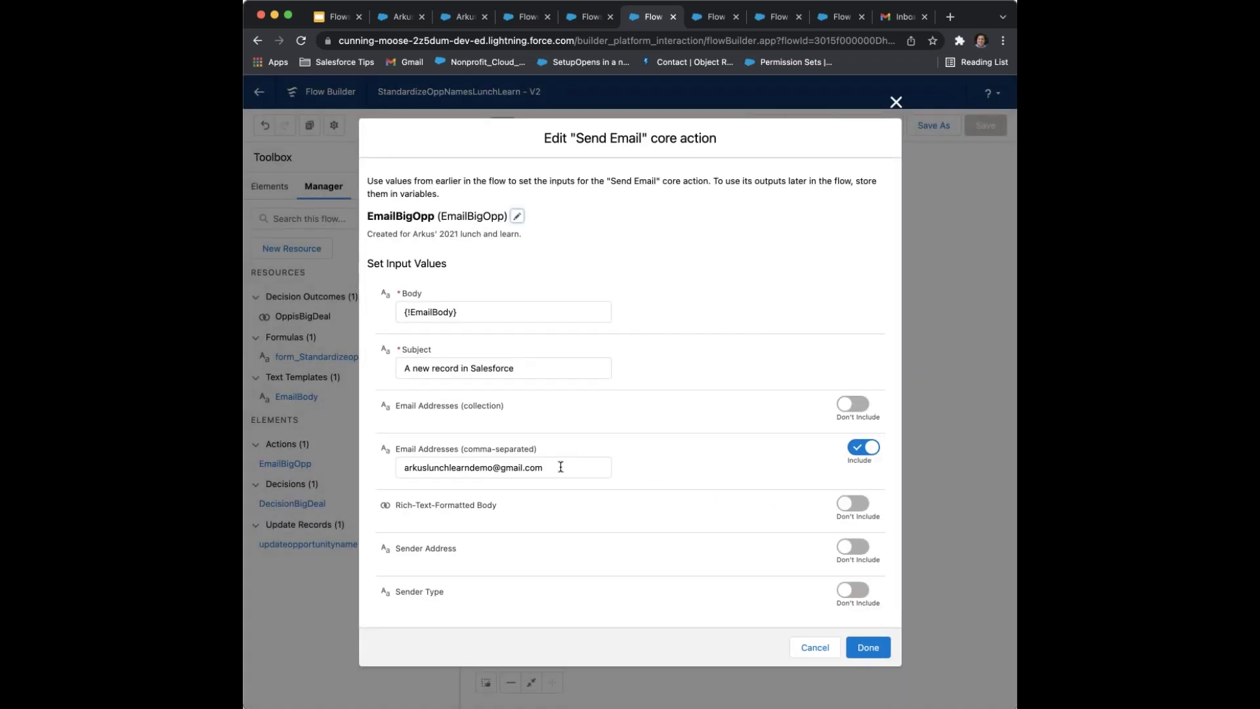
click(535, 368)
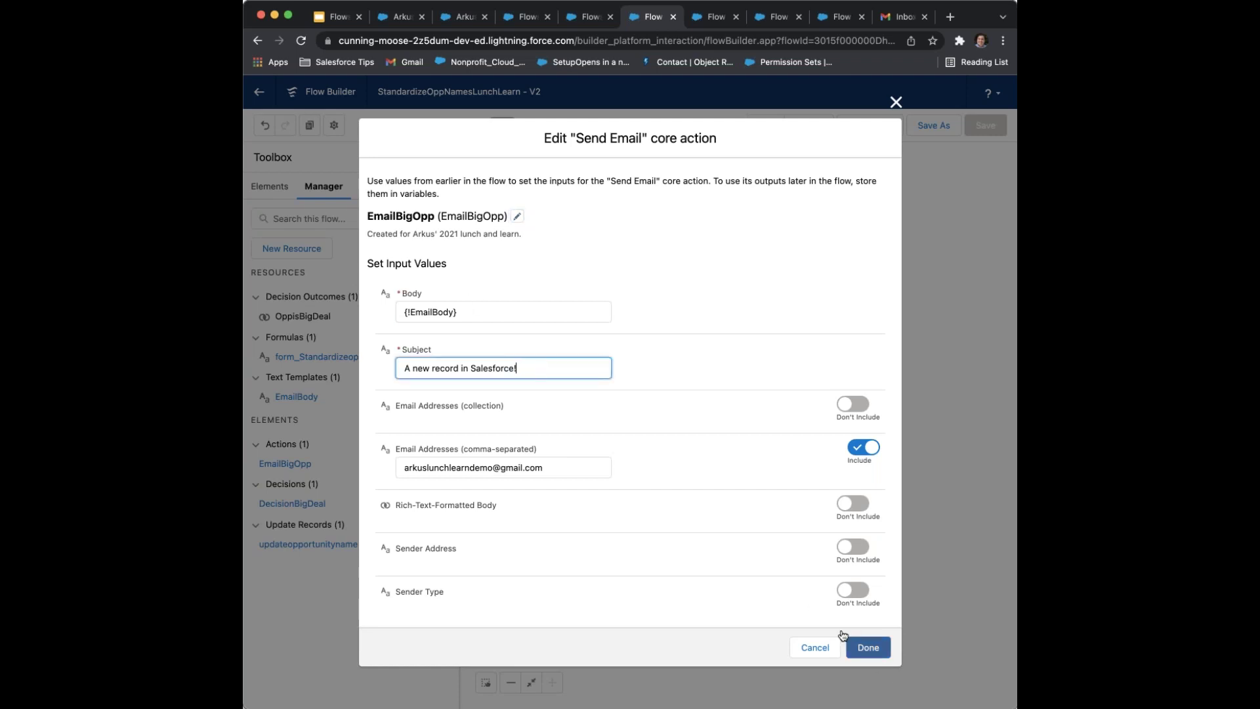
click(868, 647)
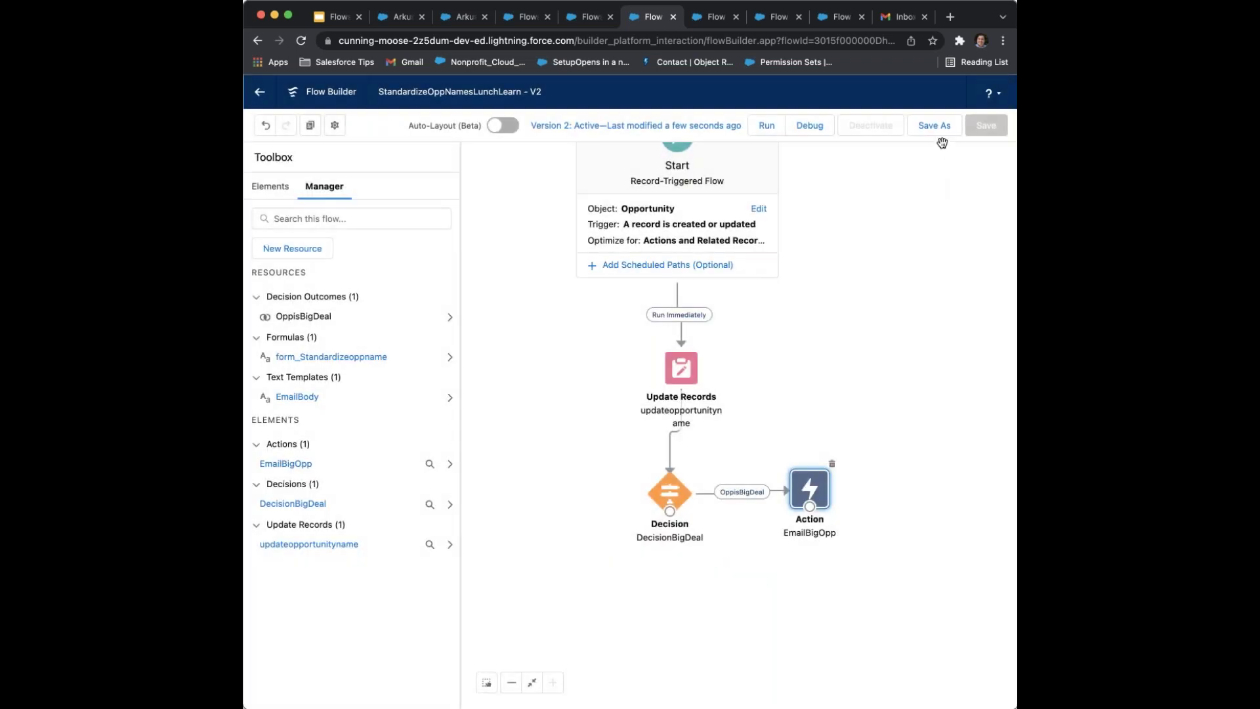
Save the edited flow as a new version and activate that version
click(938, 130)
click(868, 504)
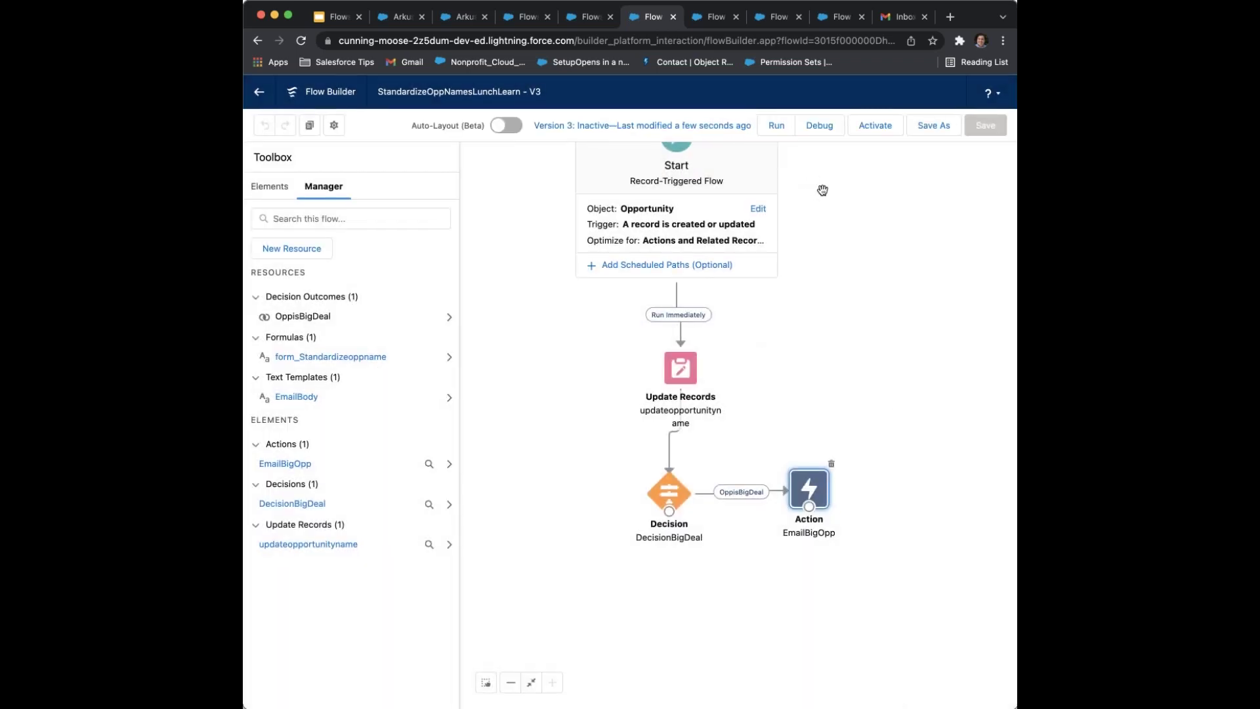
click(865, 129)
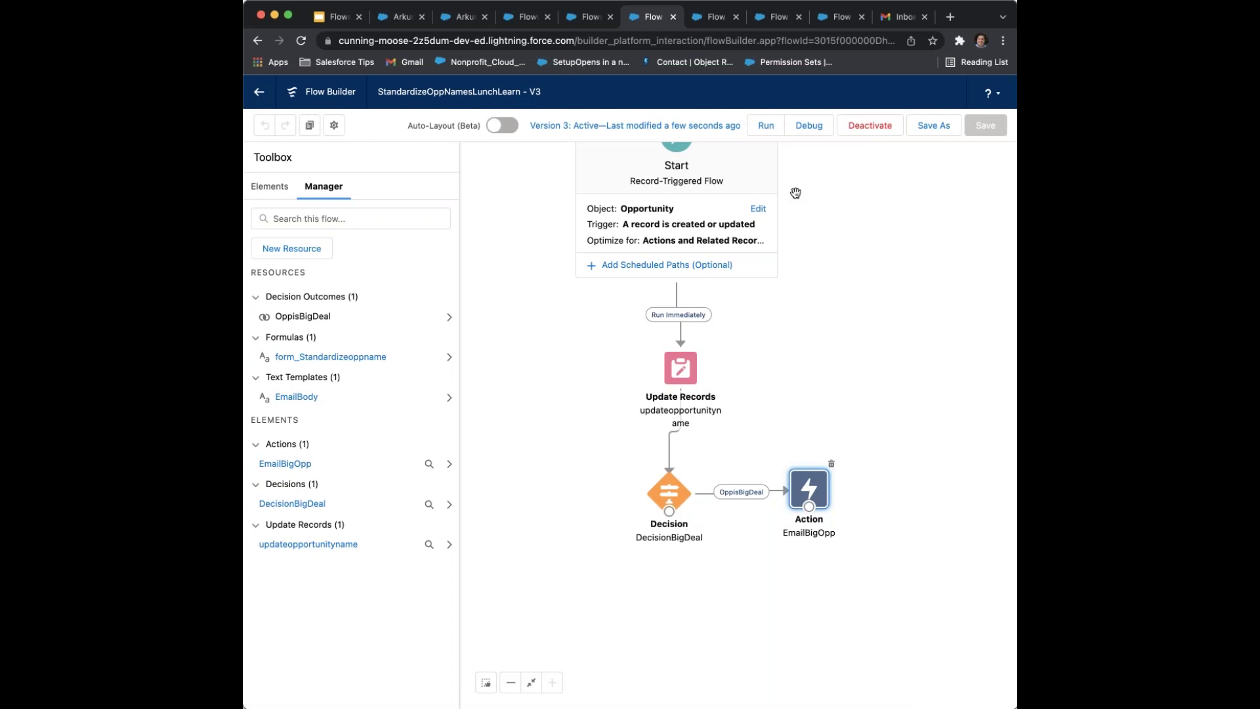
Start a new opportunity in the Sales app using the Big Deal record type
click(583, 24)
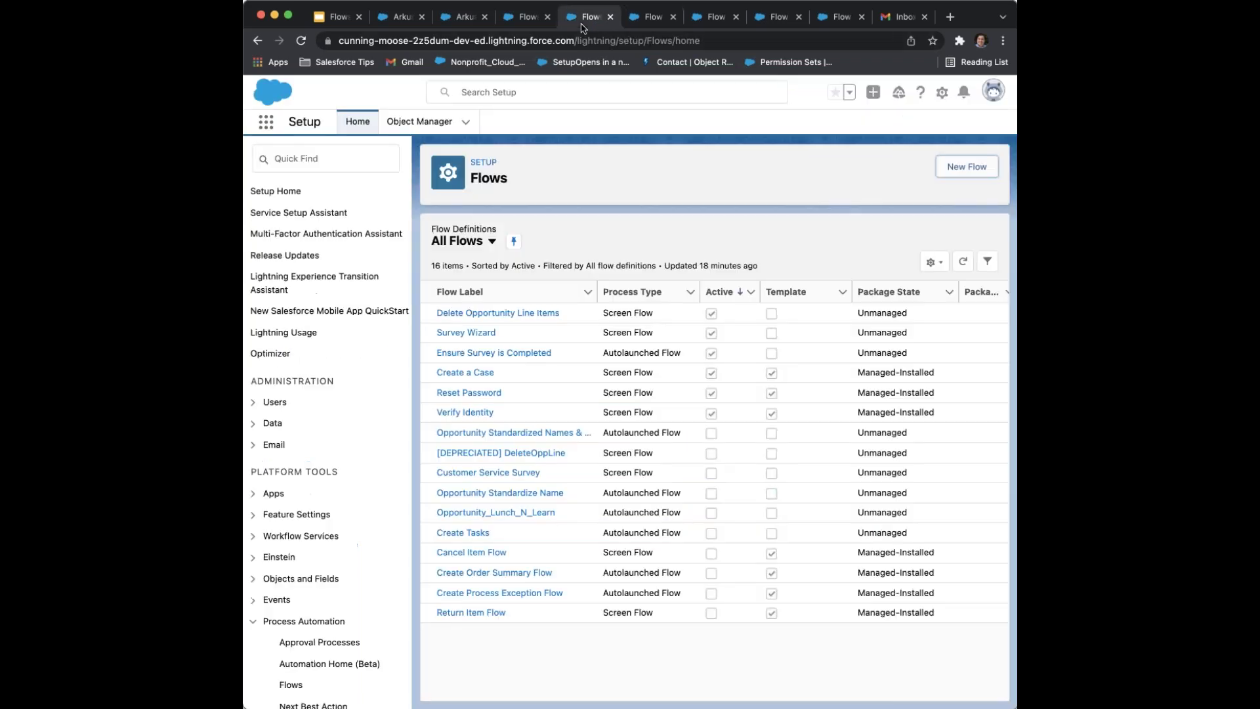
click(518, 23)
click(470, 22)
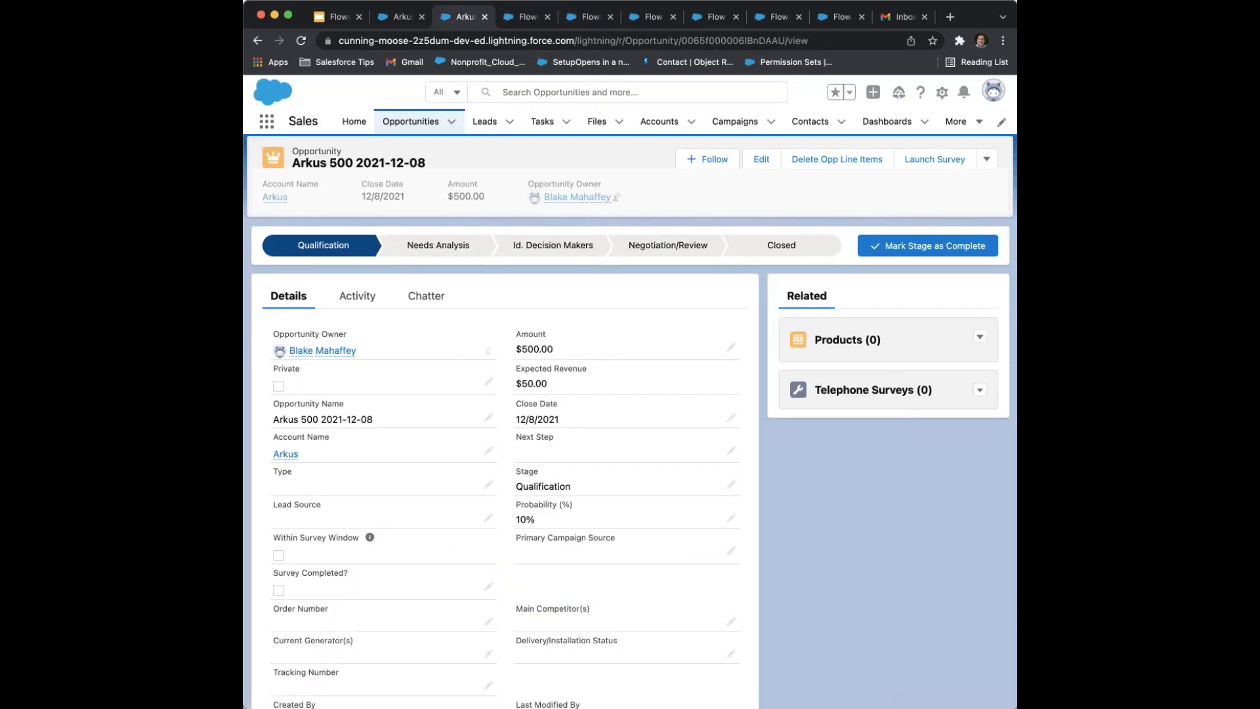
click(415, 125)
click(976, 166)
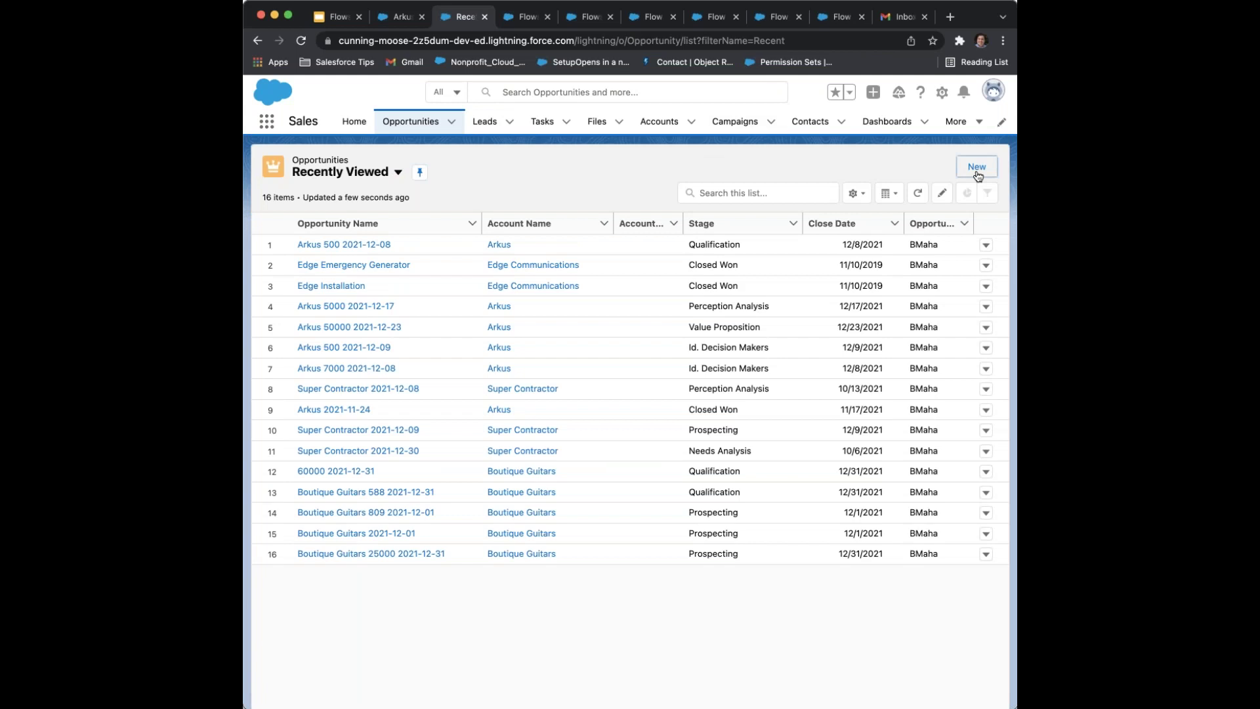
click(582, 405)
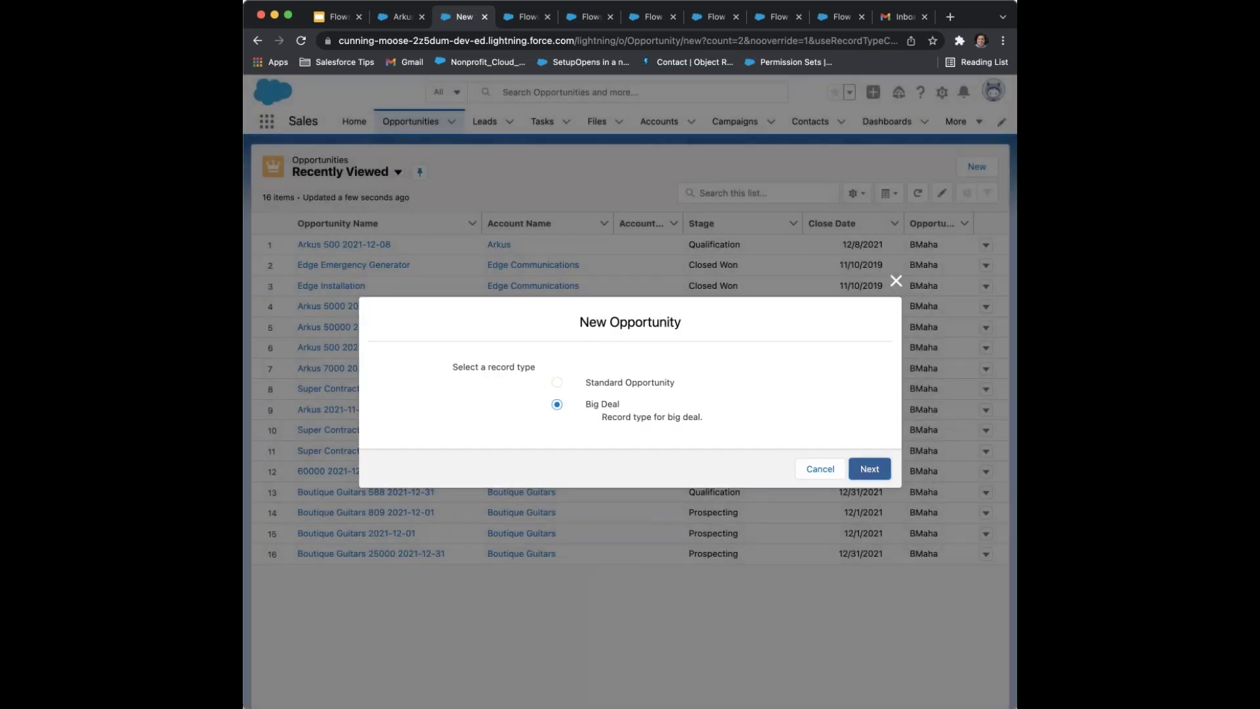
click(868, 468)
Name the opportunity "Test demonstration Created for Arkus' 2021 lunch and learn." and set its account to Arkus
click(466, 285)
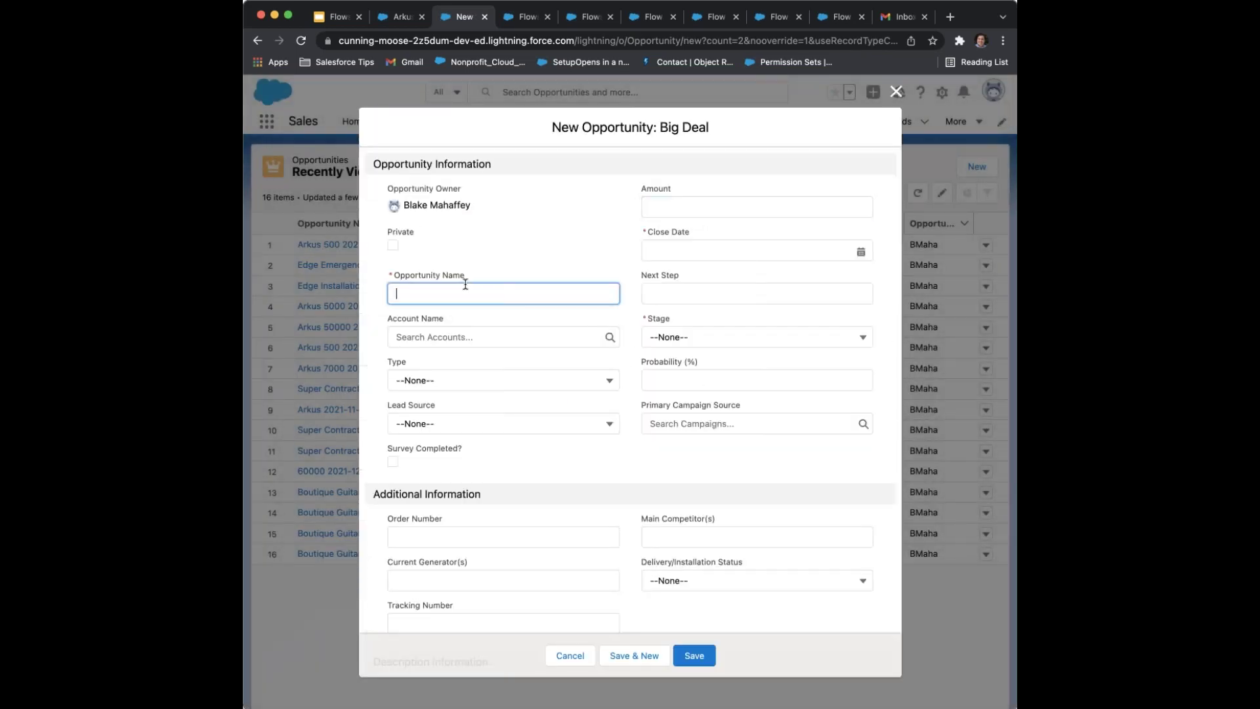
text(Test test)
key(super+a)
text(Test demonstration)
text(Created for Arkus' 2021 lunch and learn)
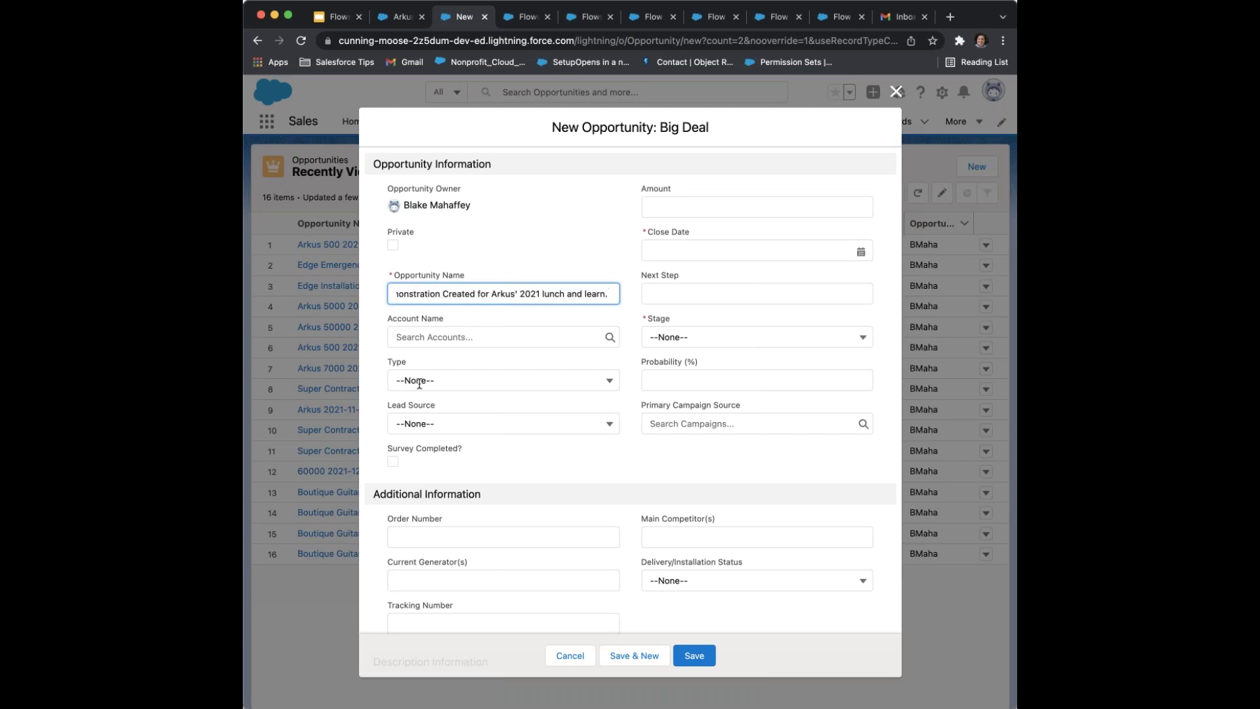
click(440, 338)
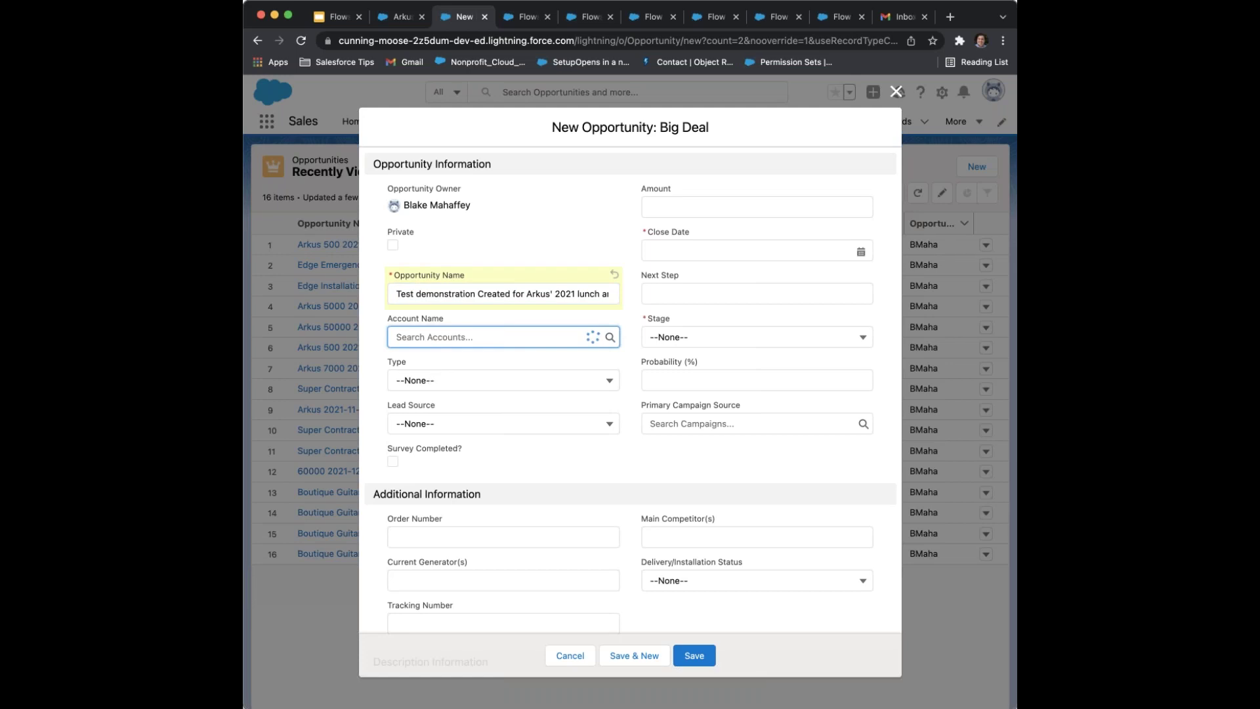
key(Return)
Set the amount to $500.00, the close date to 12/8/2021 and the stage to Prospecting, and save the opportunity
click(685, 214)
text(500.00)
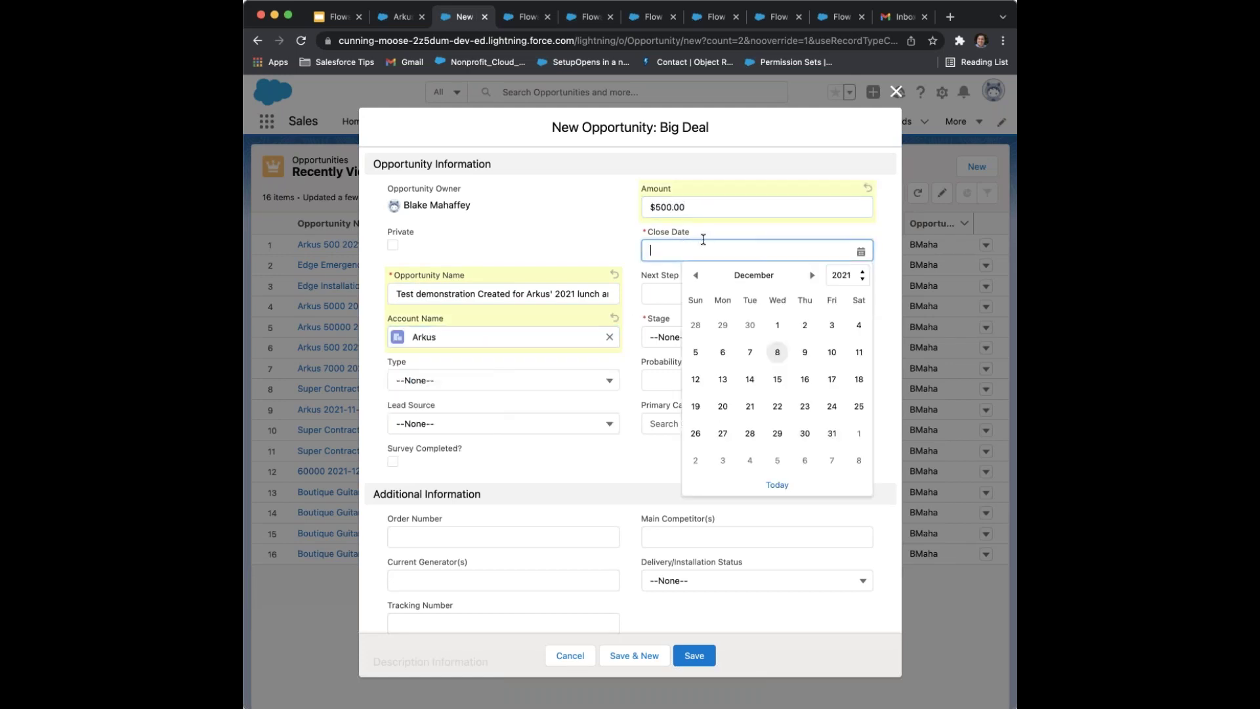
click(778, 354)
click(762, 423)
click(739, 380)
click(722, 337)
click(712, 394)
click(703, 653)
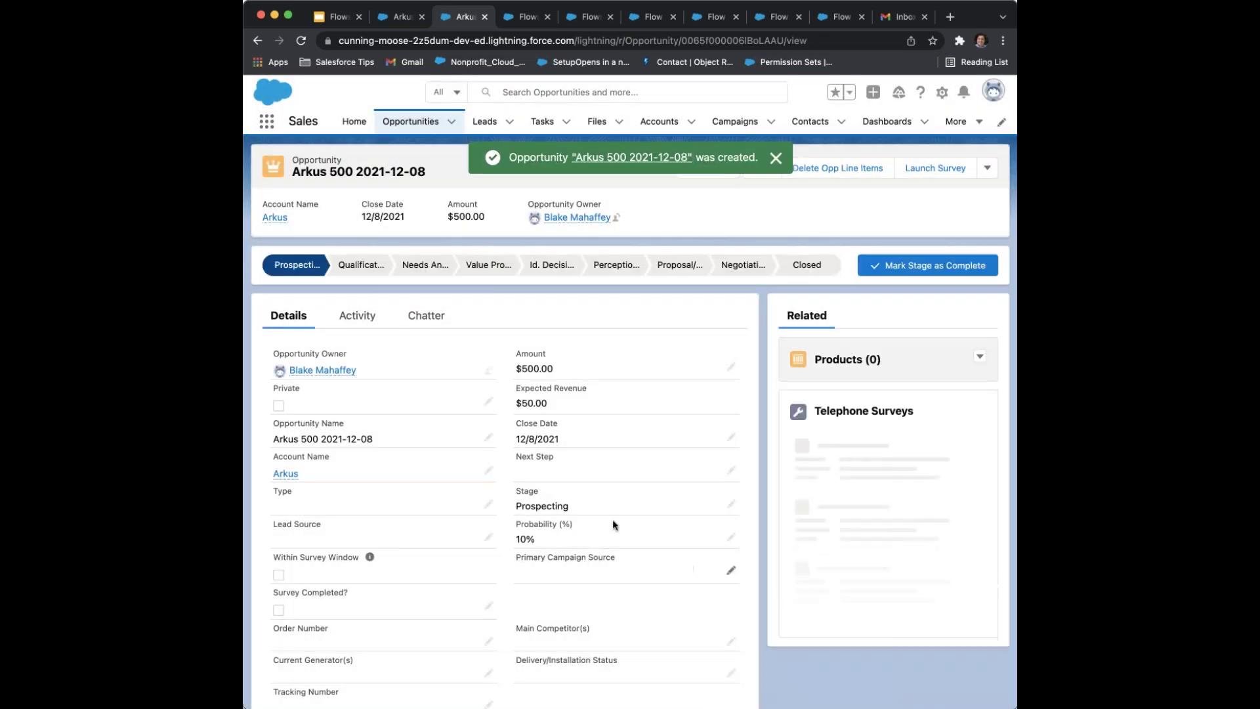
Check the saved opportunity's details, in particular how the flow rewrote the Opportunity Name and its date
scroll(558, 395, down, 2)
scroll(558, 400, down, 1)
scroll(559, 401, up, 2)
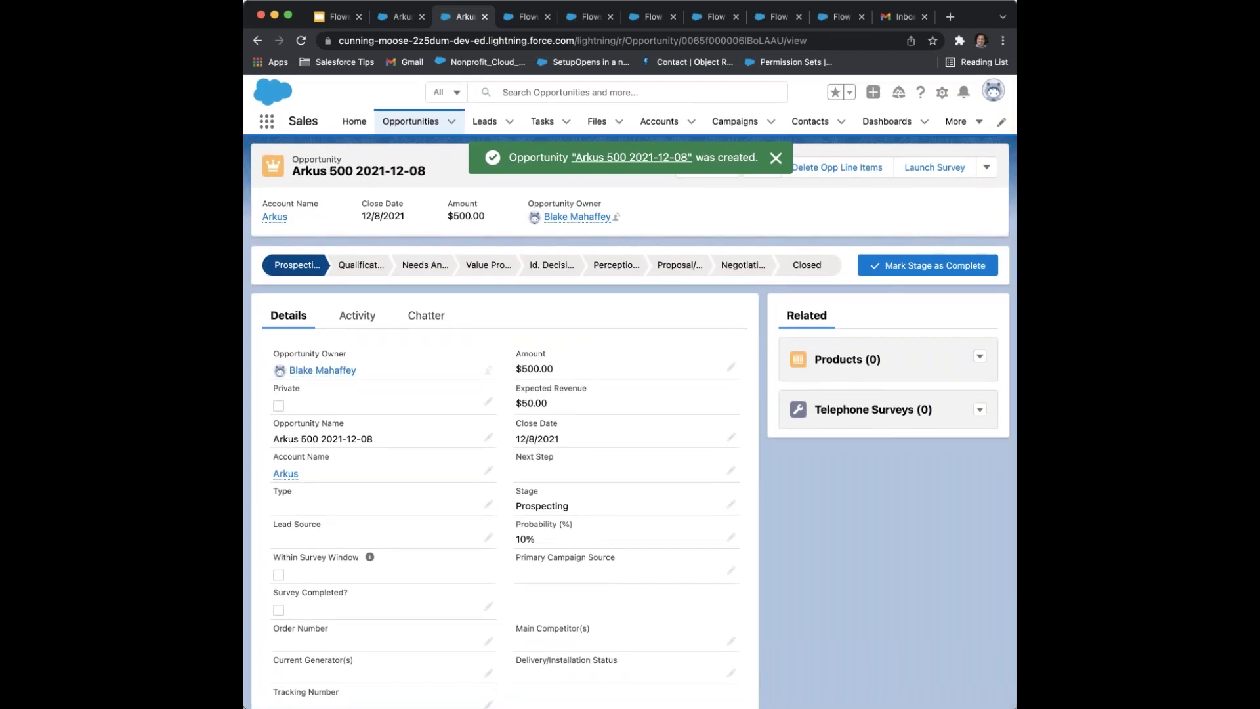
scroll(561, 285, down, 1)
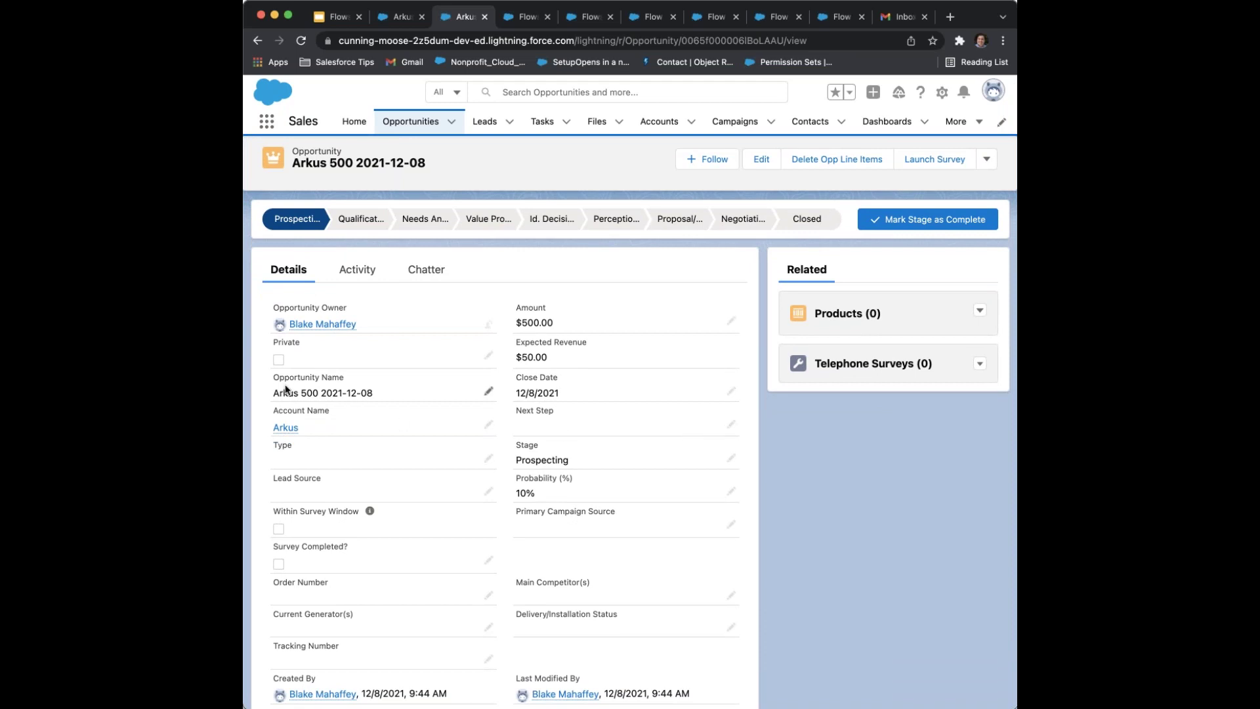
drag(374, 393, 324, 394)
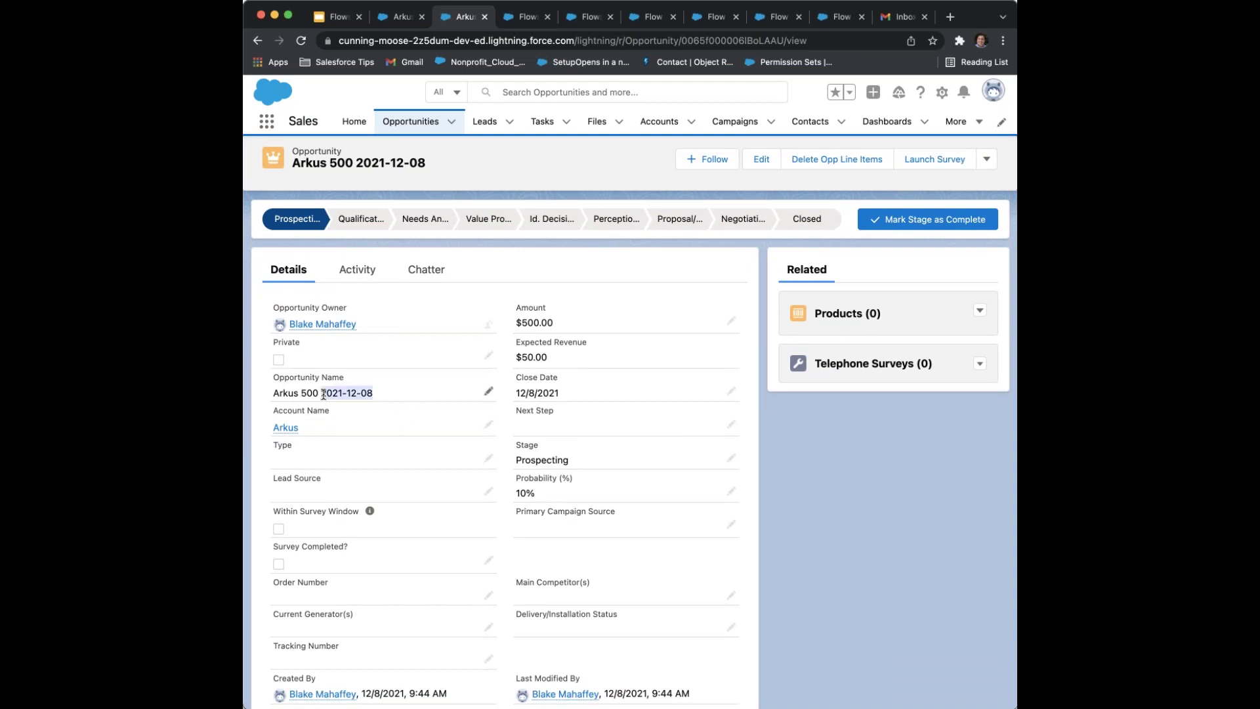
Switch to Gmail, return to the inbox and open the "A new record in Salesforce!" email
click(900, 17)
click(576, 235)
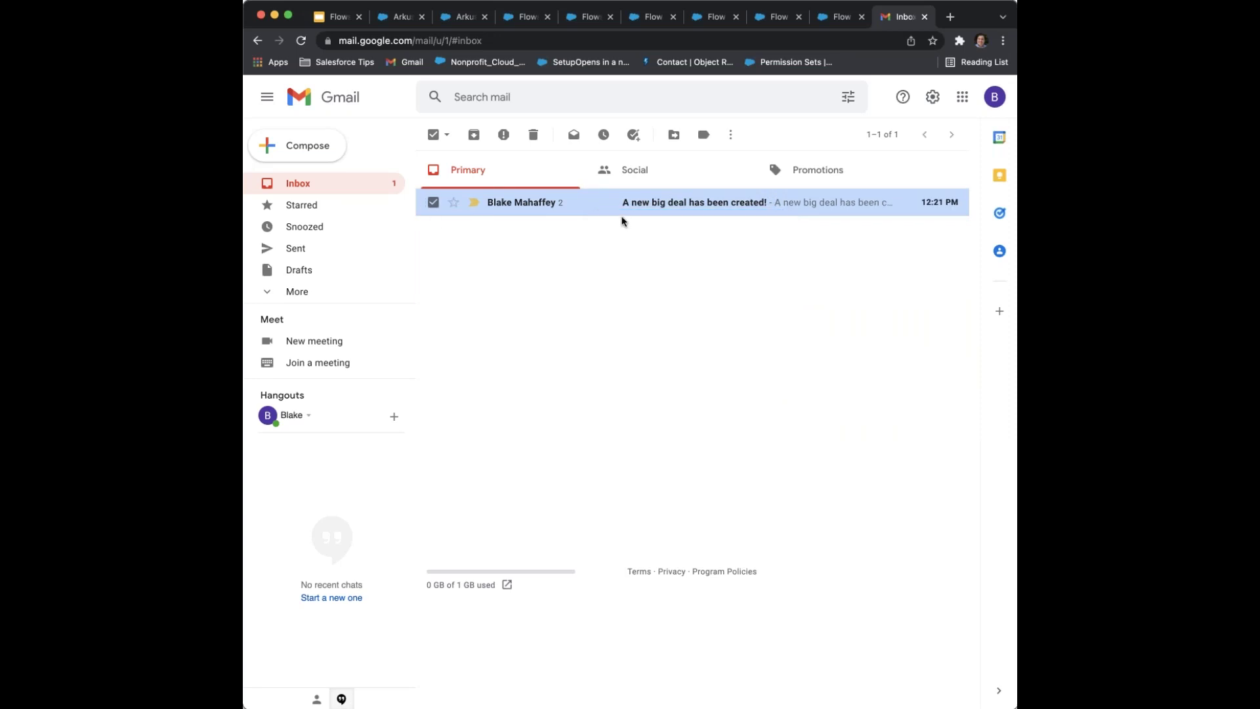
click(565, 210)
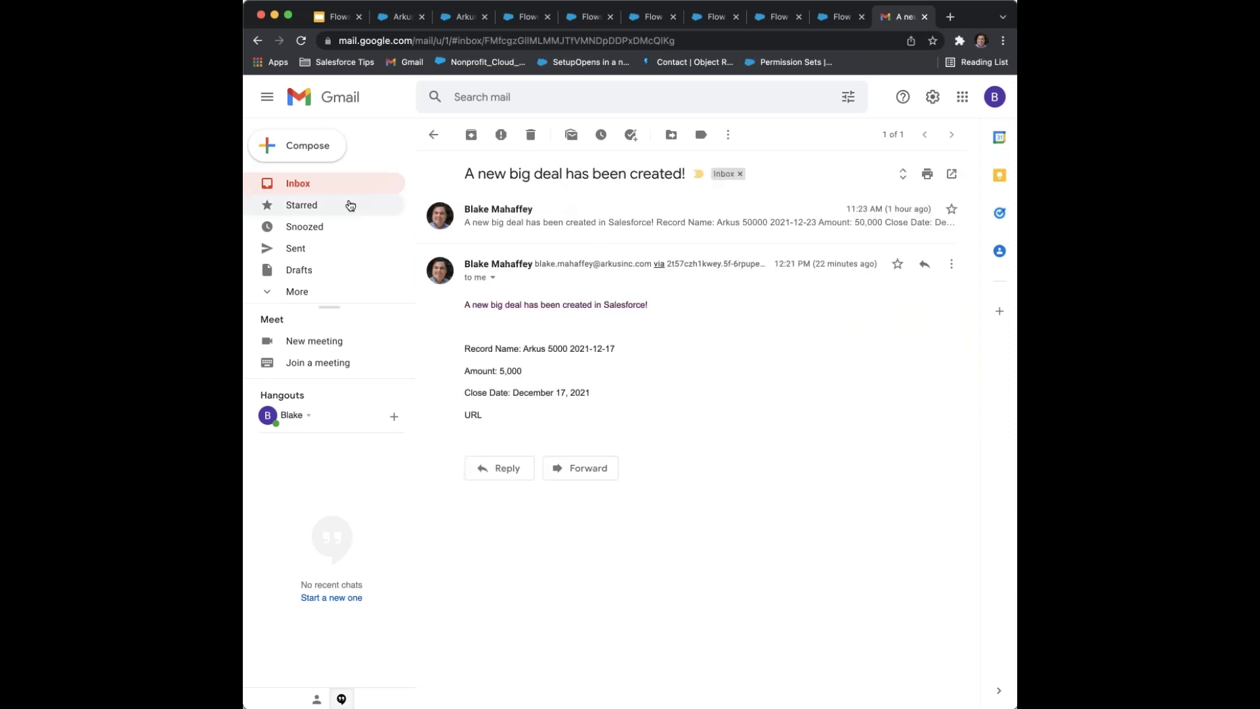
click(317, 187)
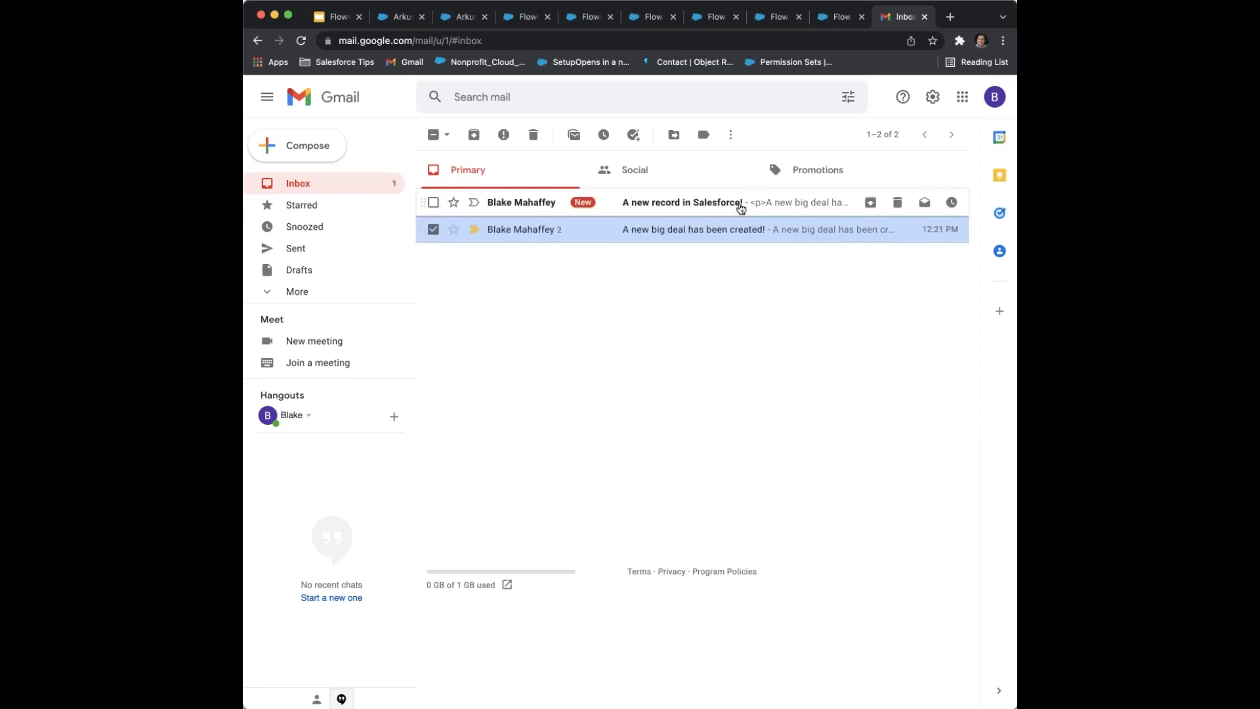
click(741, 208)
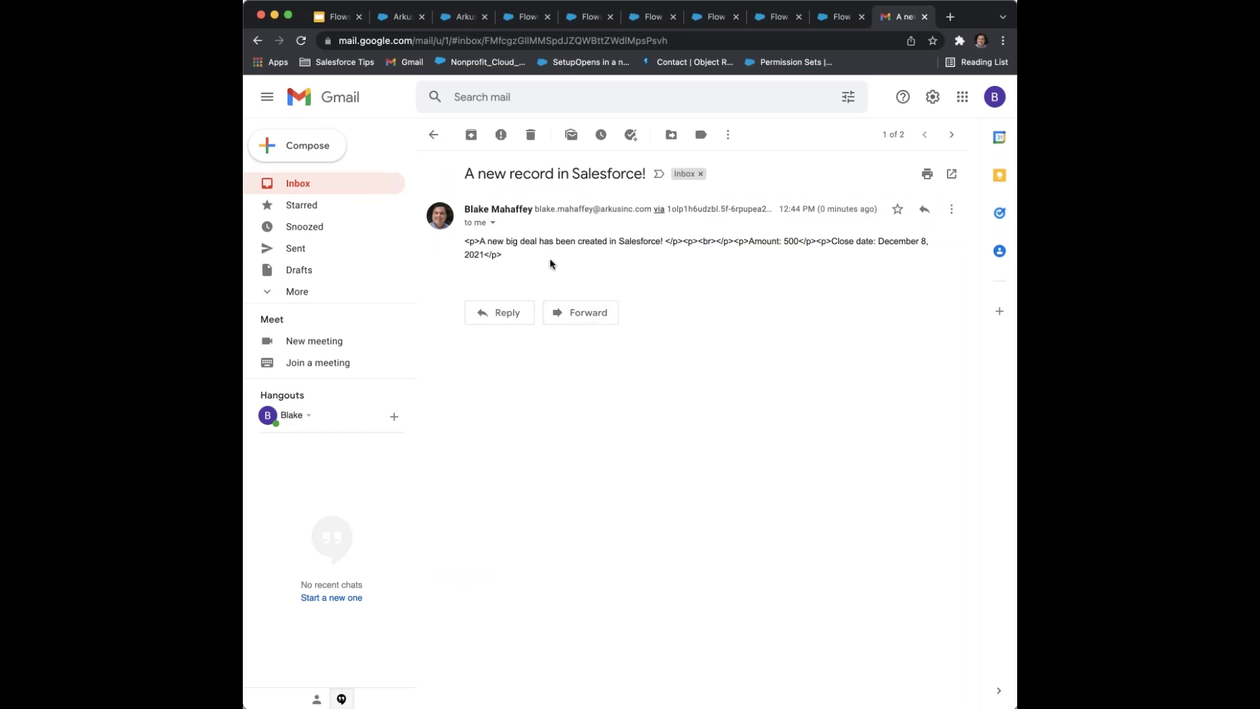
Examine the email's body text for formatting tags around the amount and close date
drag(466, 240, 482, 241)
click(497, 243)
drag(749, 240, 664, 242)
click(795, 241)
triple_click(469, 244)
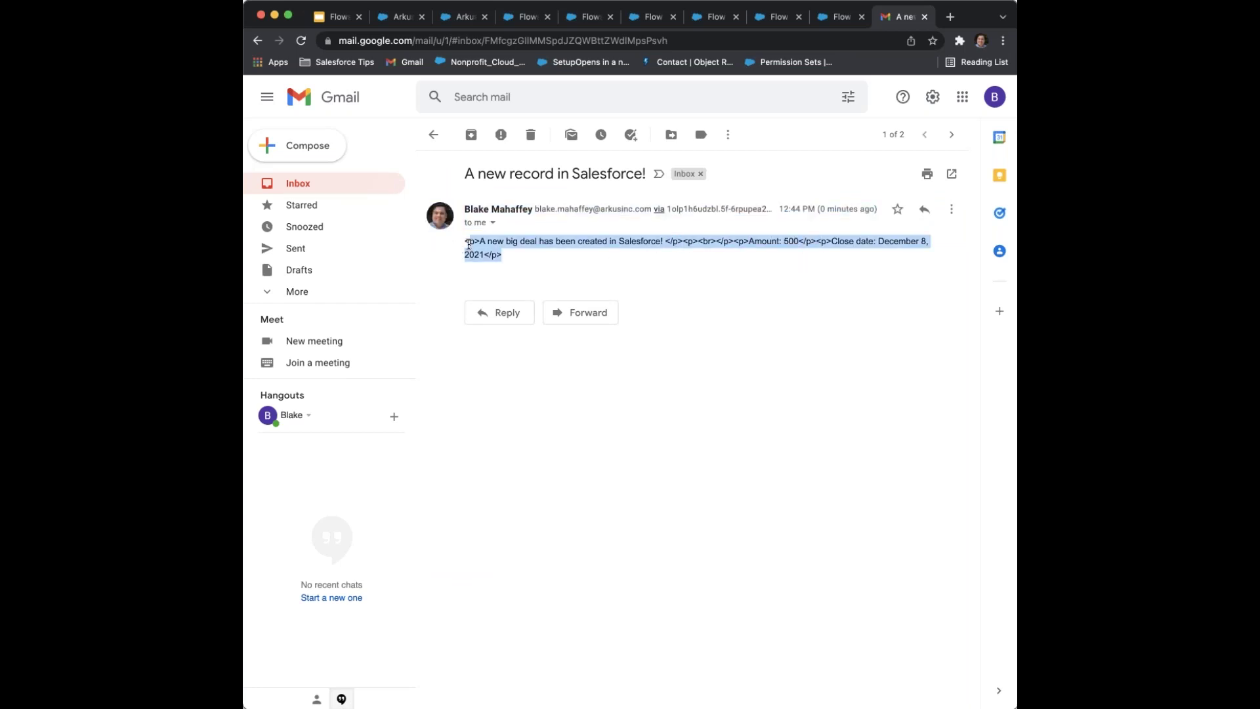
Return to the StandardizeOppNamesLunchLearn flow and include Rich-Text-Formatted Body in the EmailBigOpp action, set to $GlobalConstant.True
click(467, 245)
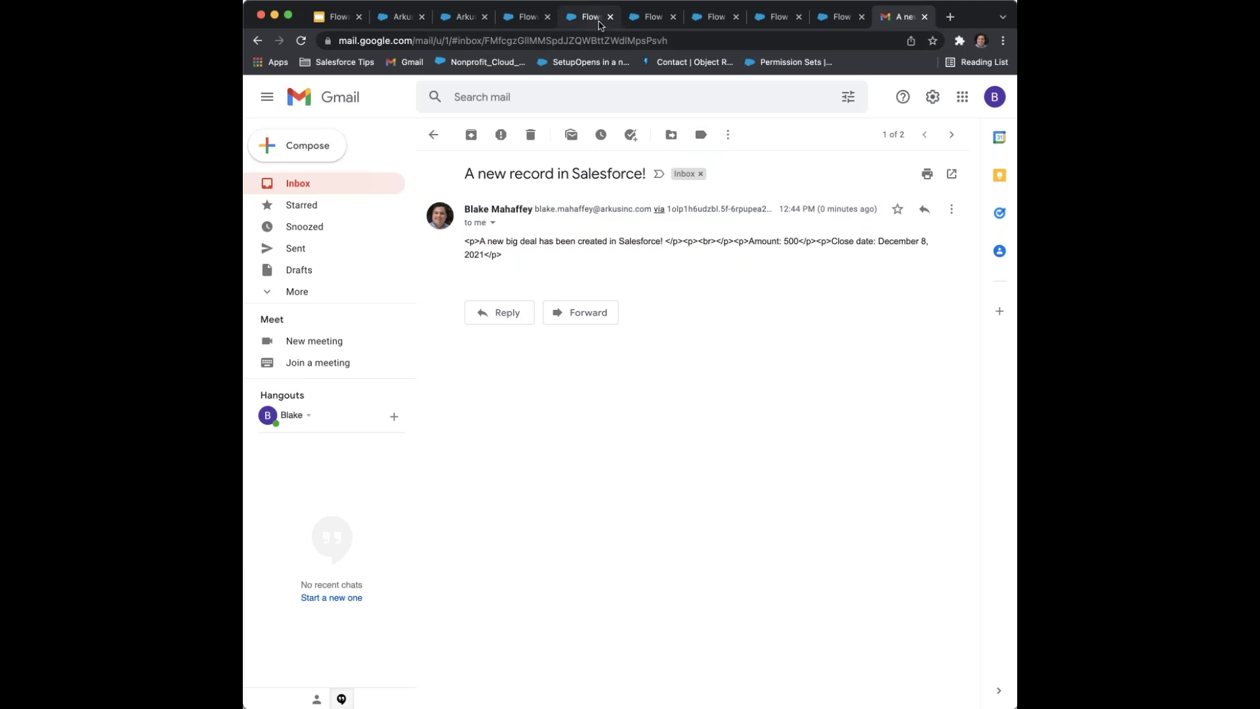
click(592, 20)
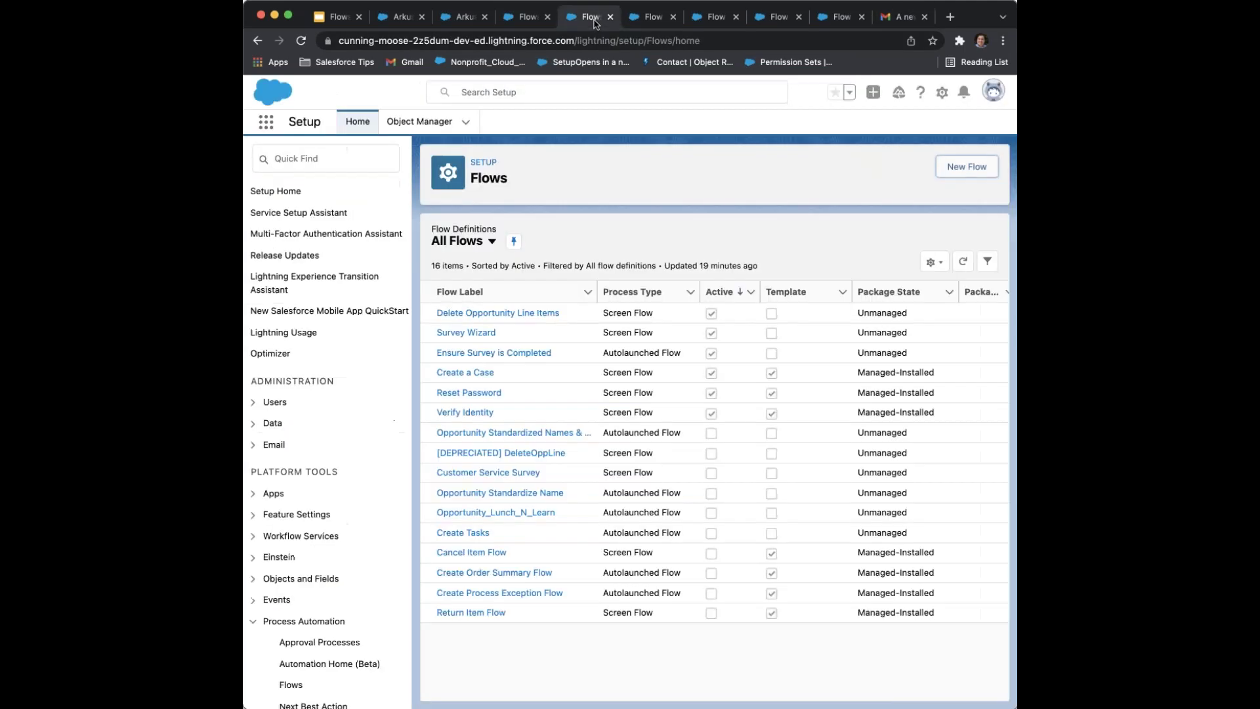
click(656, 20)
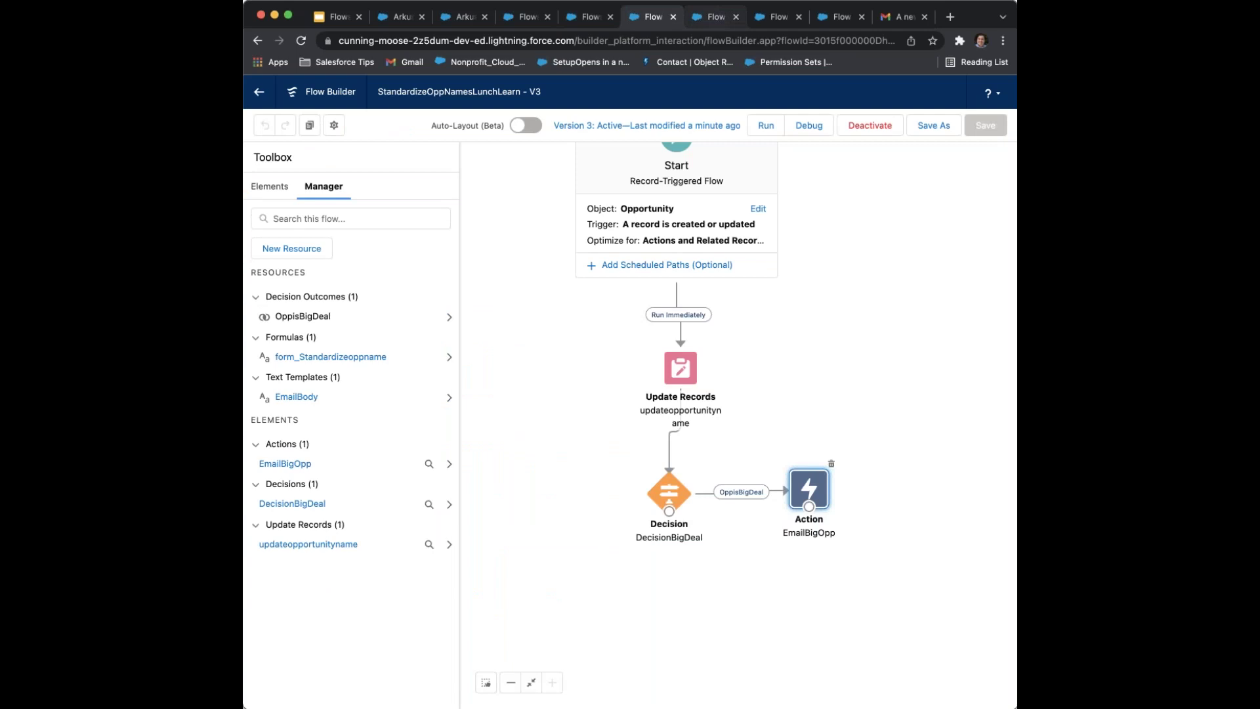
double_click(805, 492)
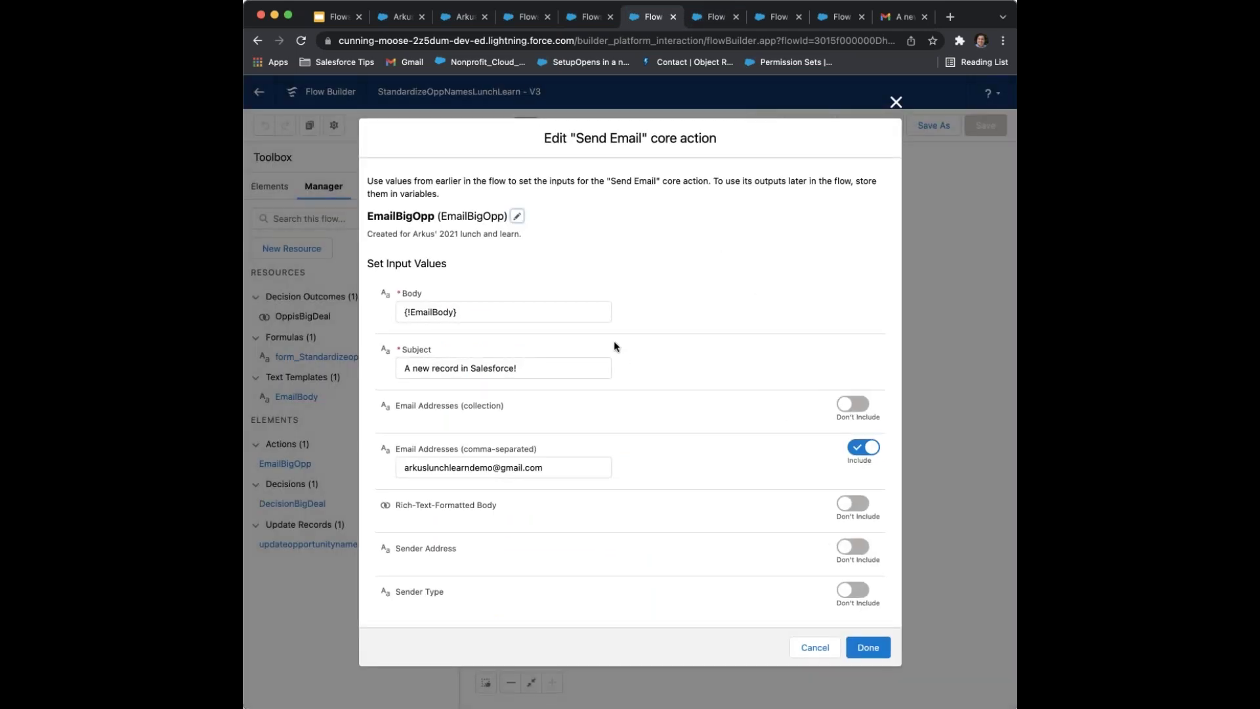
click(853, 503)
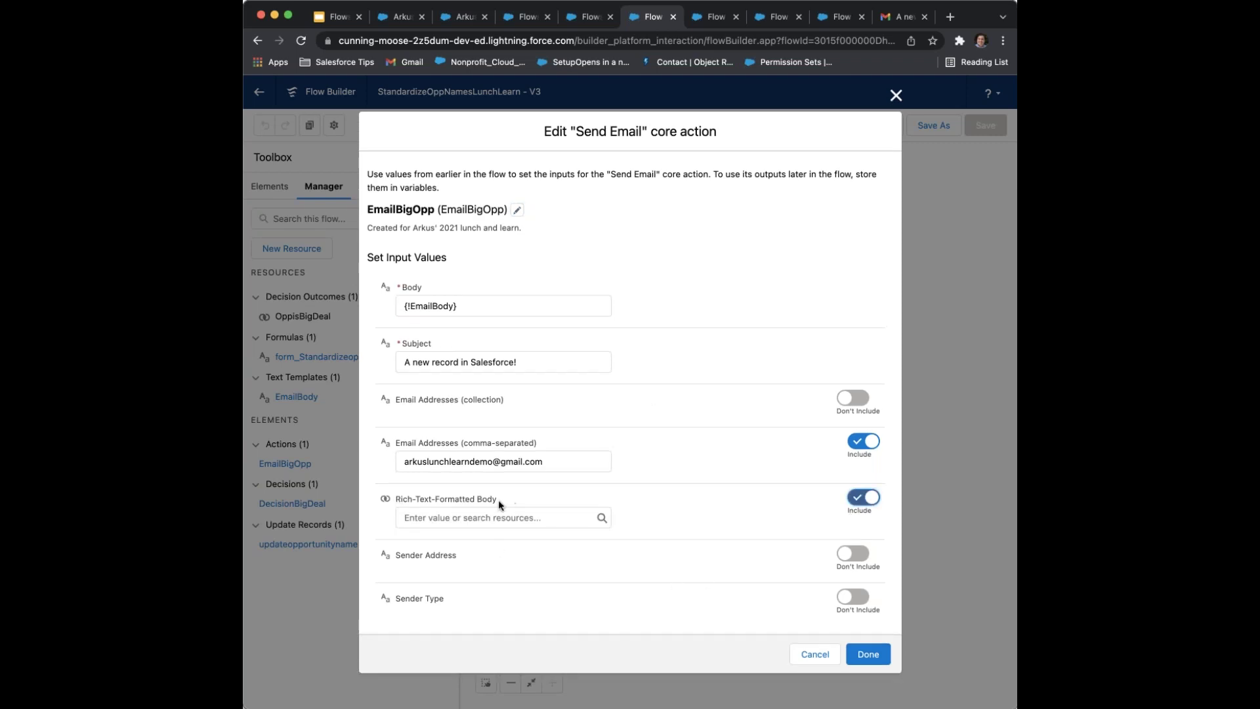
click(465, 517)
text(true)
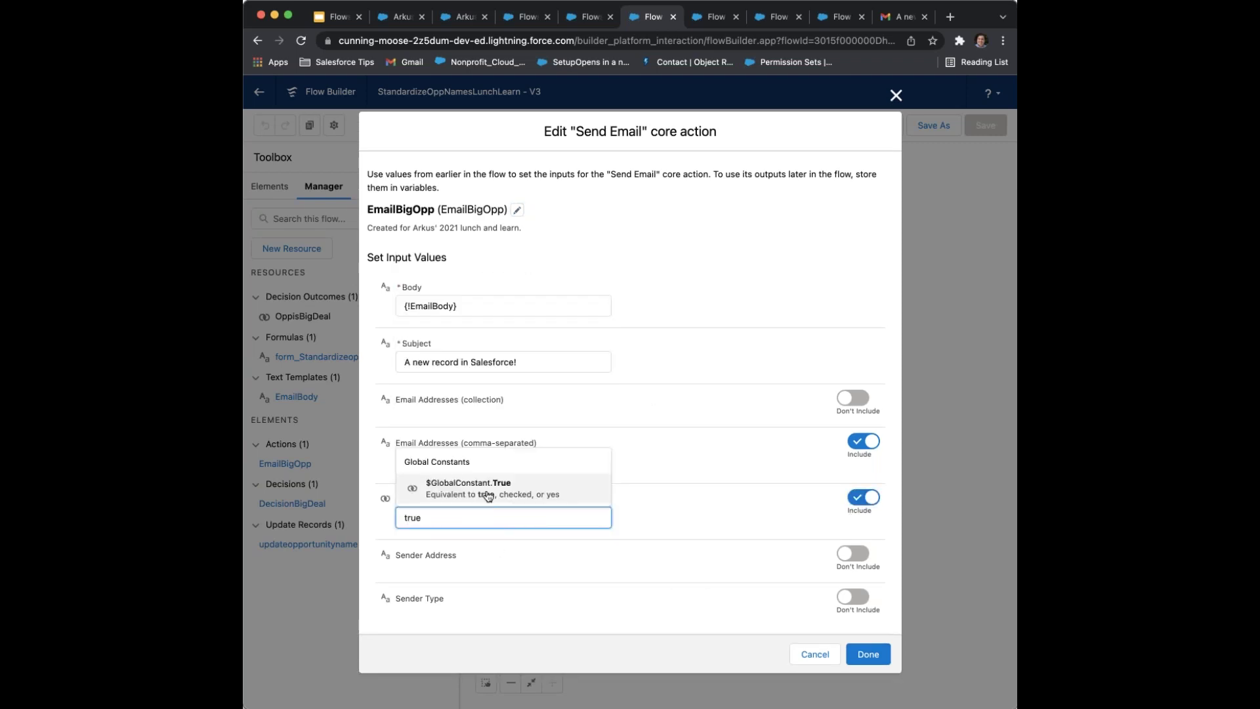
click(487, 488)
click(635, 522)
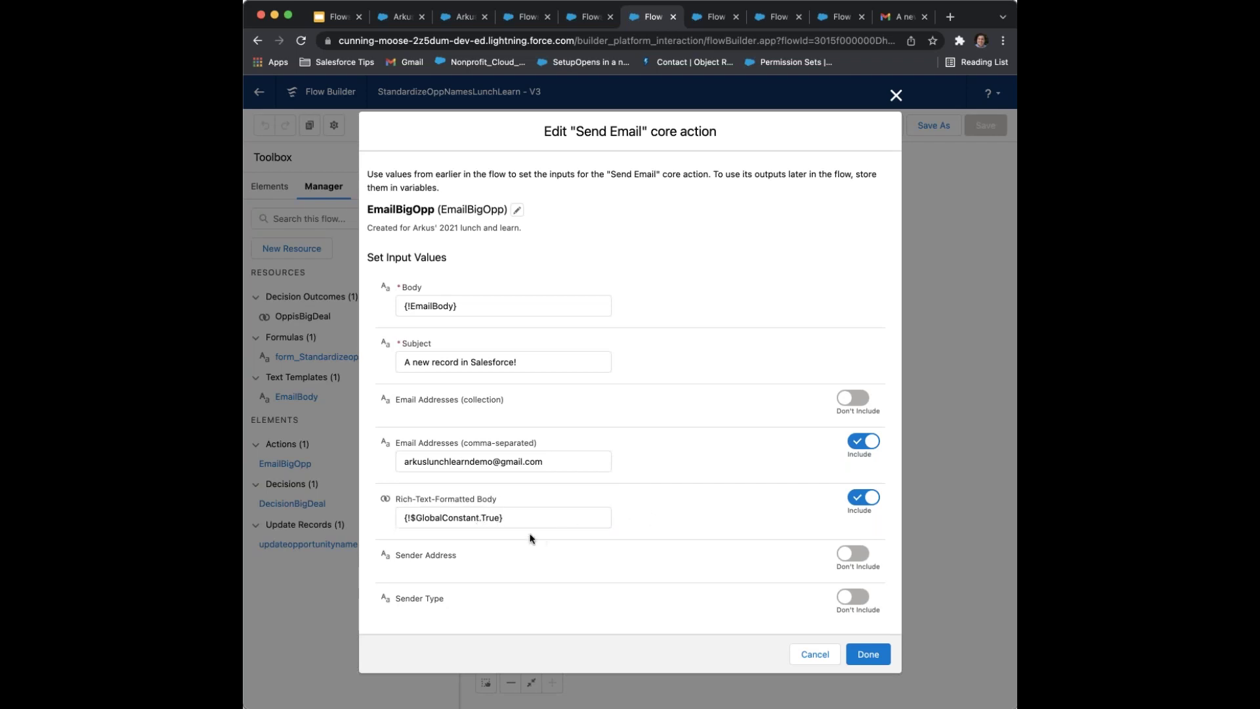
click(867, 657)
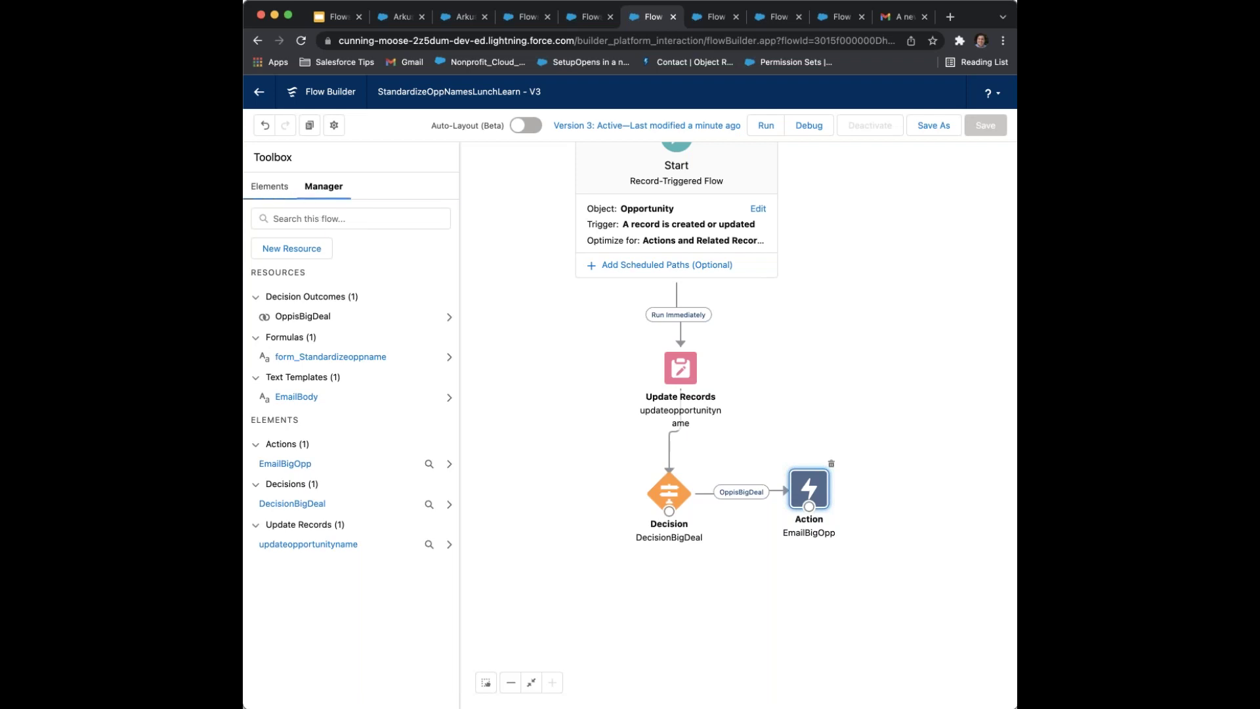
Open the EmailBody text template in plain text view and delete the HTML tags before and after its opening sentence
click(284, 193)
click(318, 193)
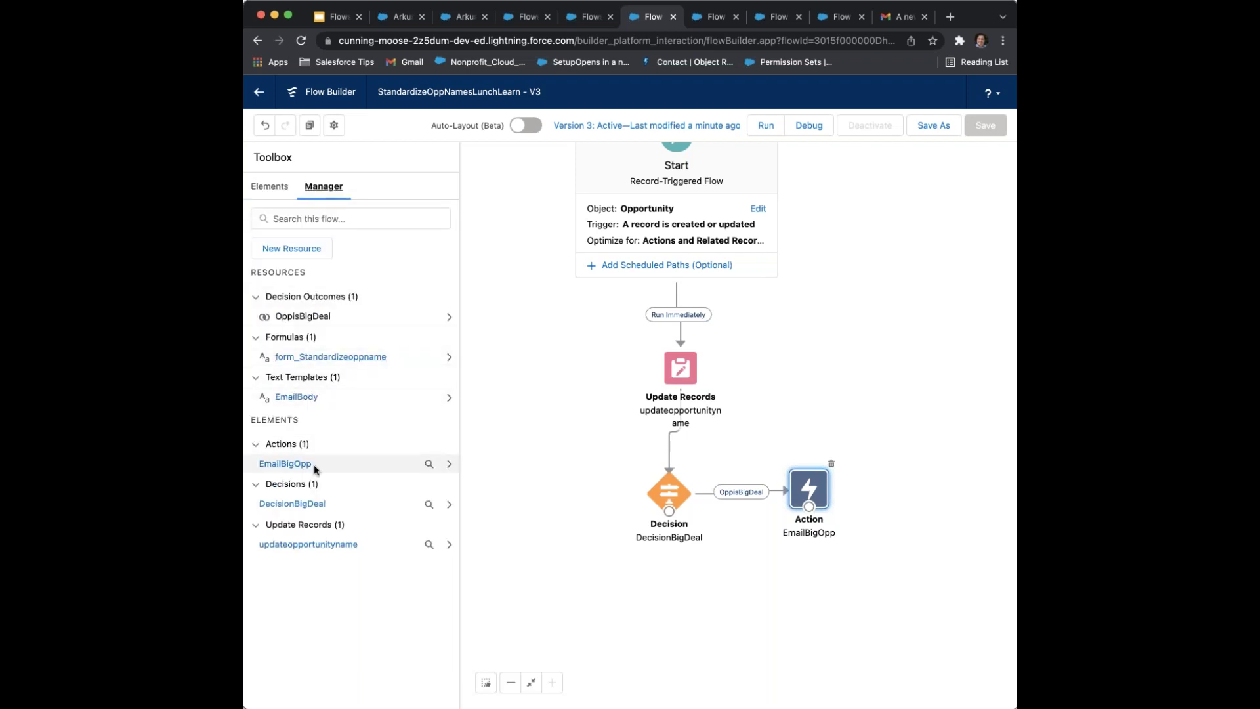
double_click(312, 398)
click(848, 355)
click(828, 400)
click(390, 433)
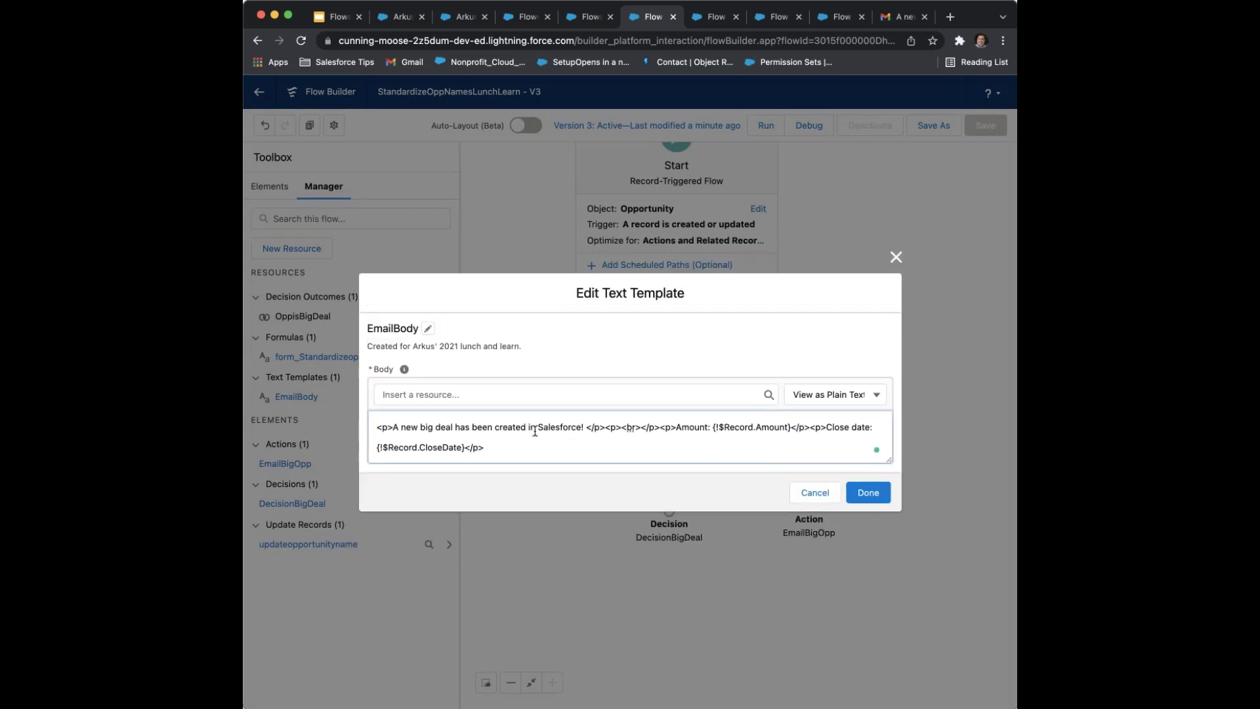
key(BackSpace)
key(BackSpace)
key(BackSpace)
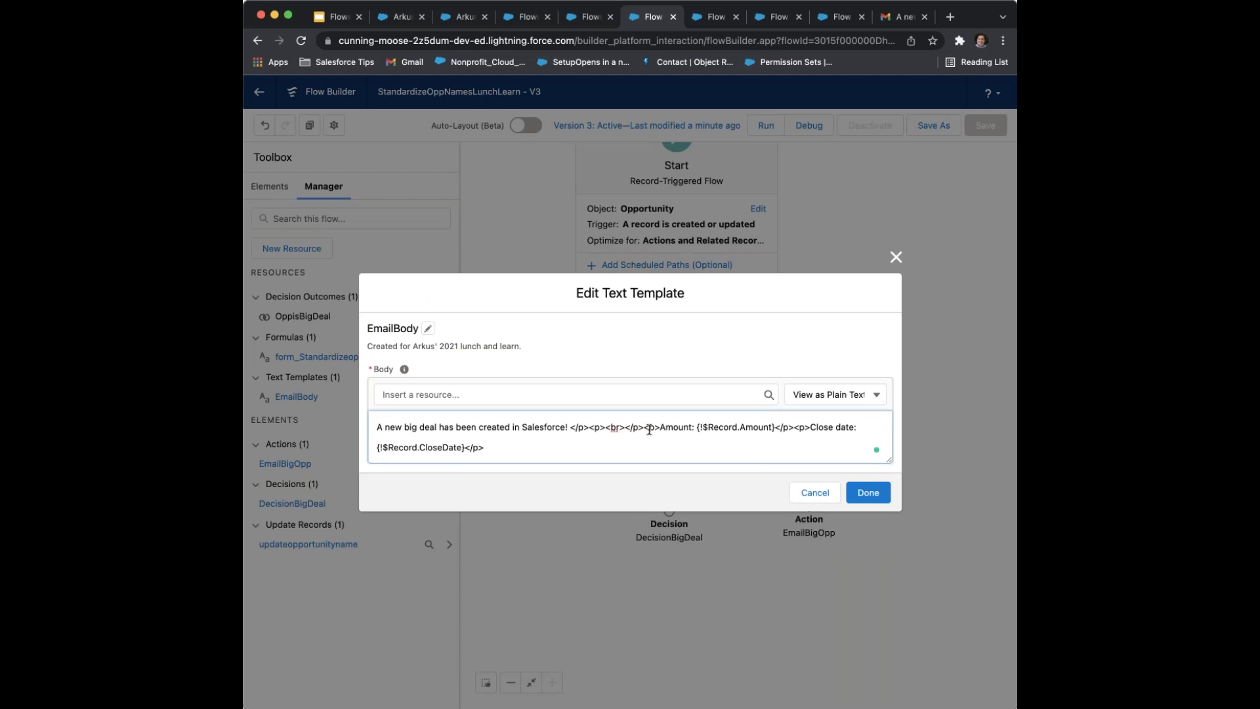
drag(658, 429, 571, 429)
key(BackSpace)
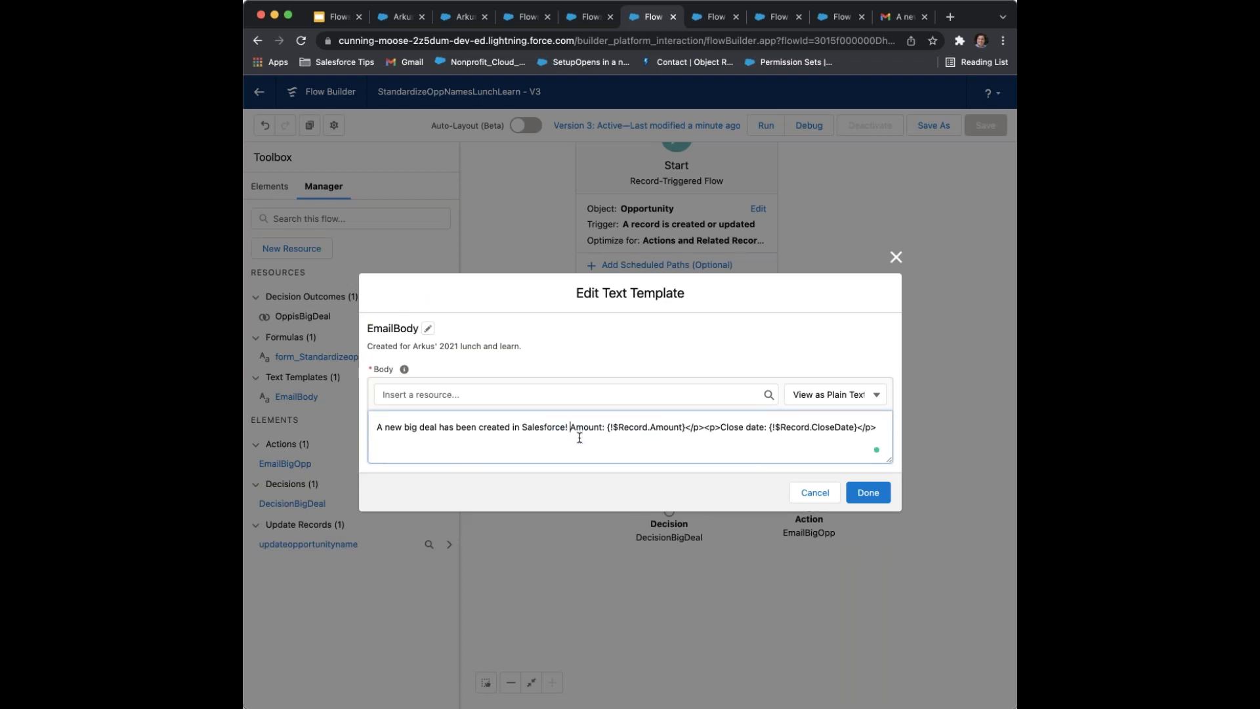
Put Amount and Close date on separate lines in the EmailBody template, remove the remaining paragraph tags and accept the template
key(Return)
key(Return)
mouse_move(494, 458)
mouse_down()
mouse_move(527, 458)
mouse_move(514, 454)
mouse_up()
key(BackSpace)
key(Return)
key(Return)
key(BackSpace)
scroll(440, 429, up, 1)
click(439, 432)
key(BackSpace)
key(BackSpace)
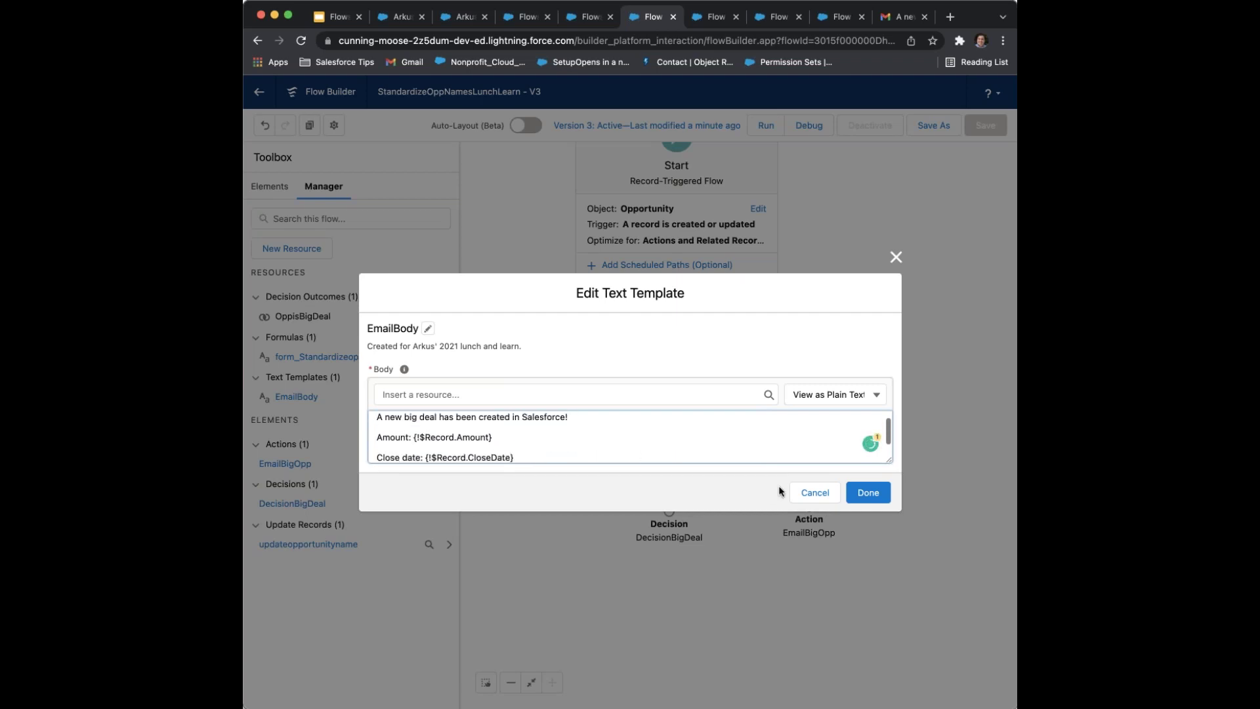
click(868, 492)
Check the input values of the EmailBigOpp action and leave the flow for the Flows list without saving
double_click(814, 495)
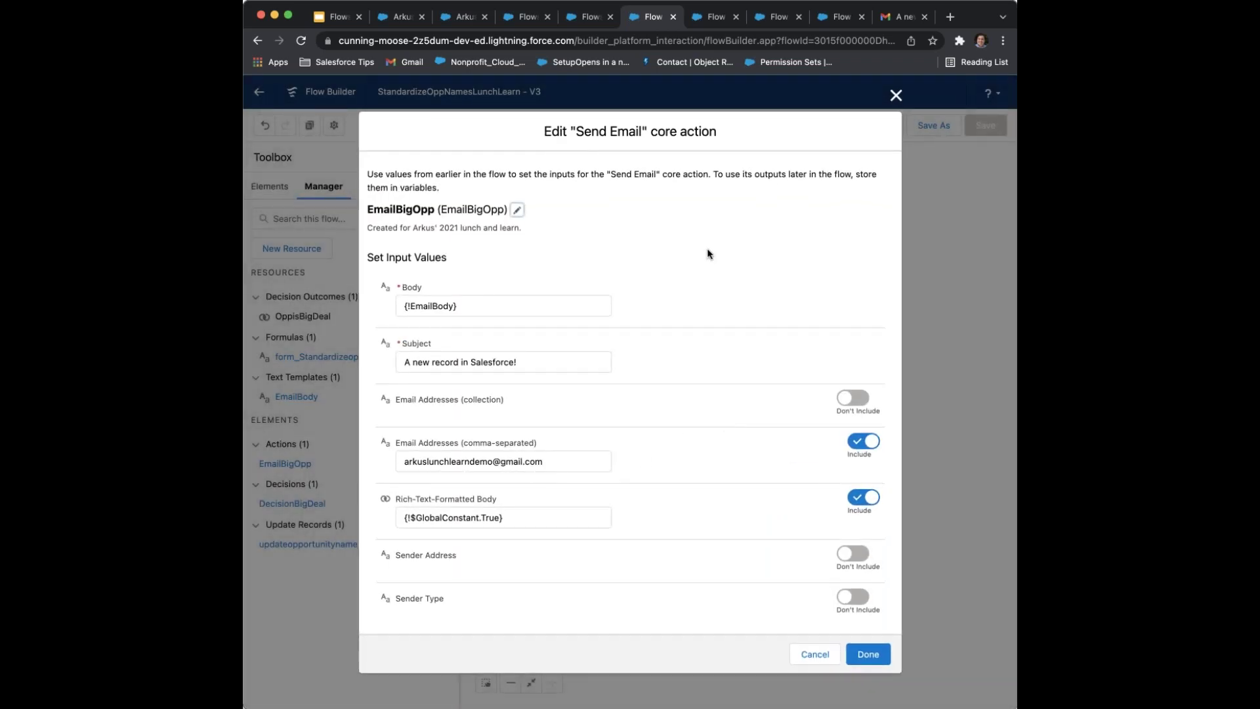
click(896, 96)
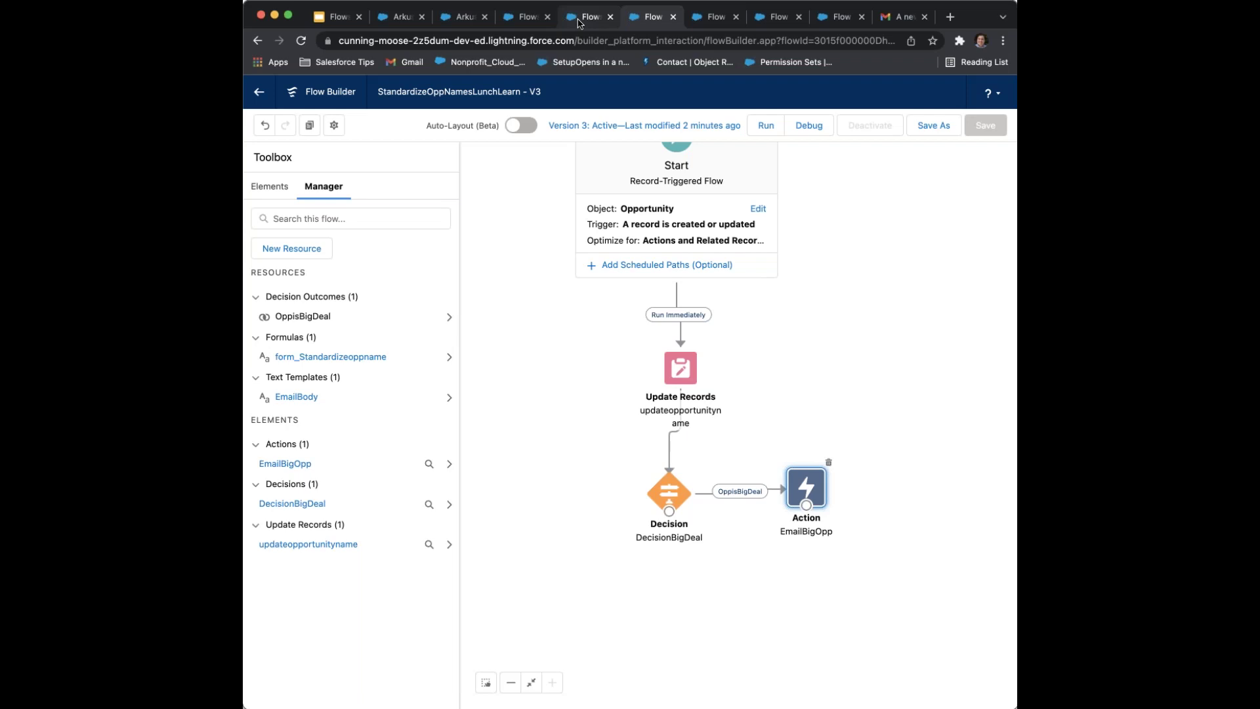
click(259, 101)
click(953, 297)
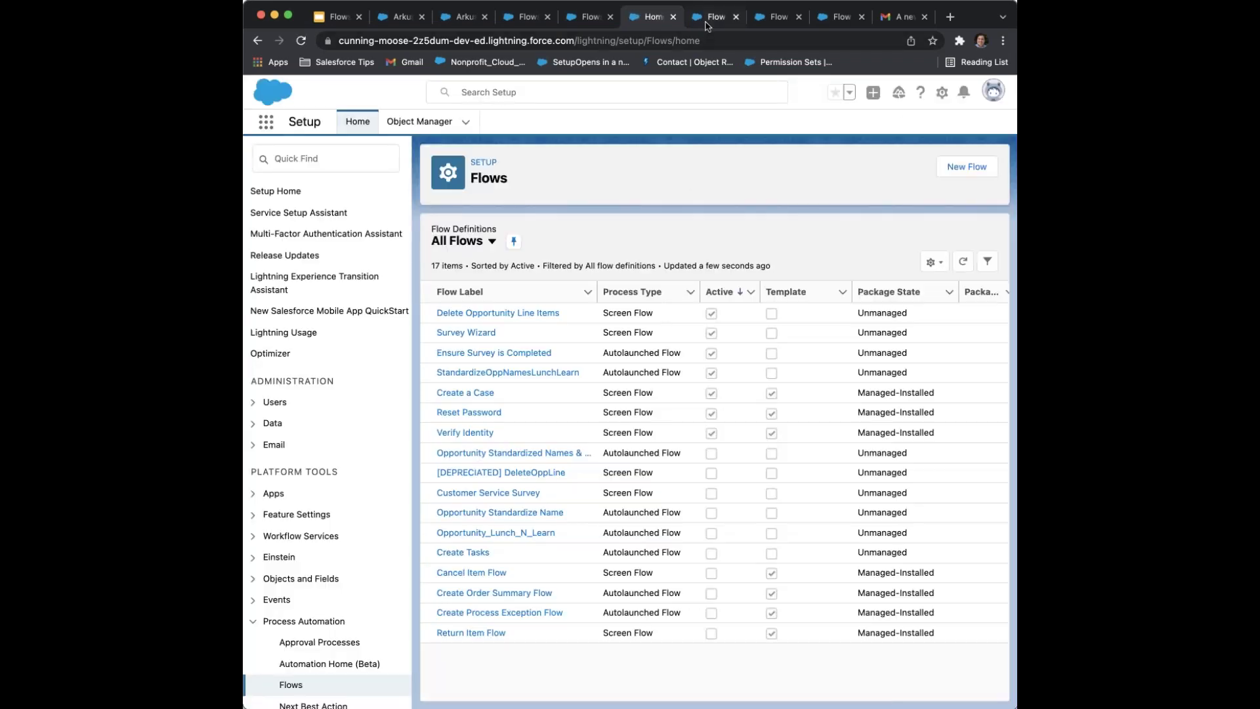
Examine the Delete Opportunity Line Items flow with Auto-Layout on and off, and return to the Flows list
click(708, 21)
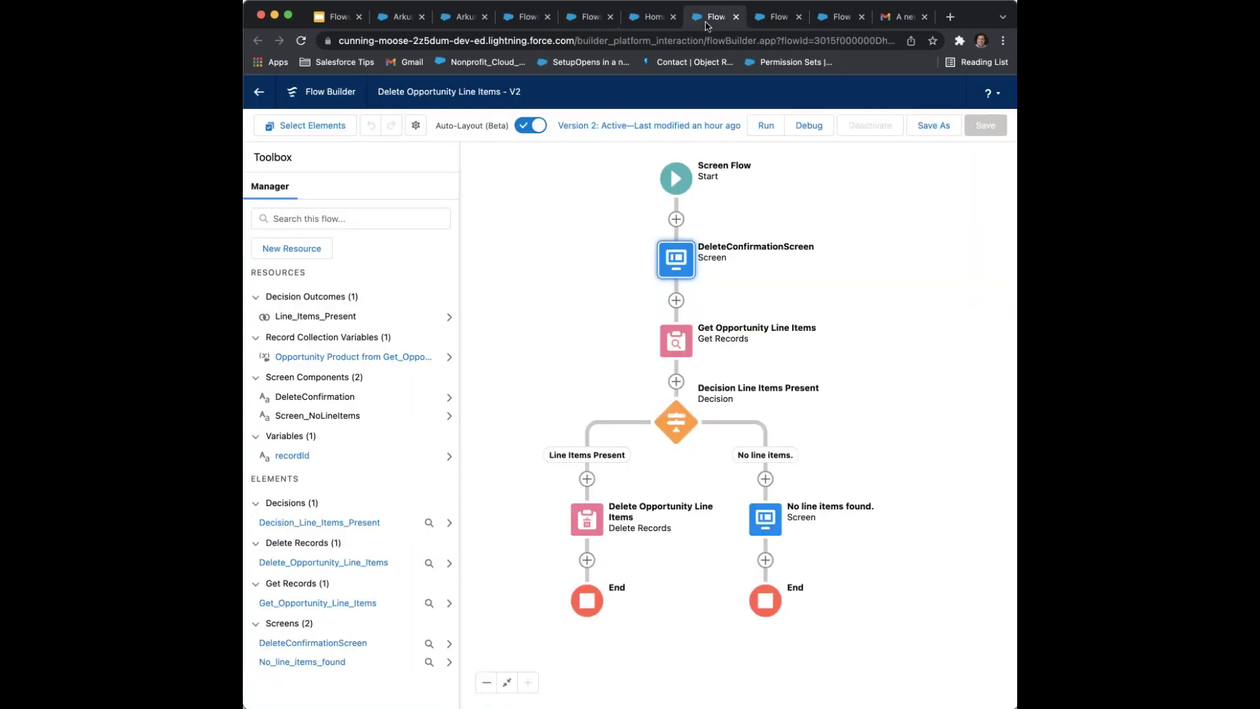
drag(815, 289, 826, 316)
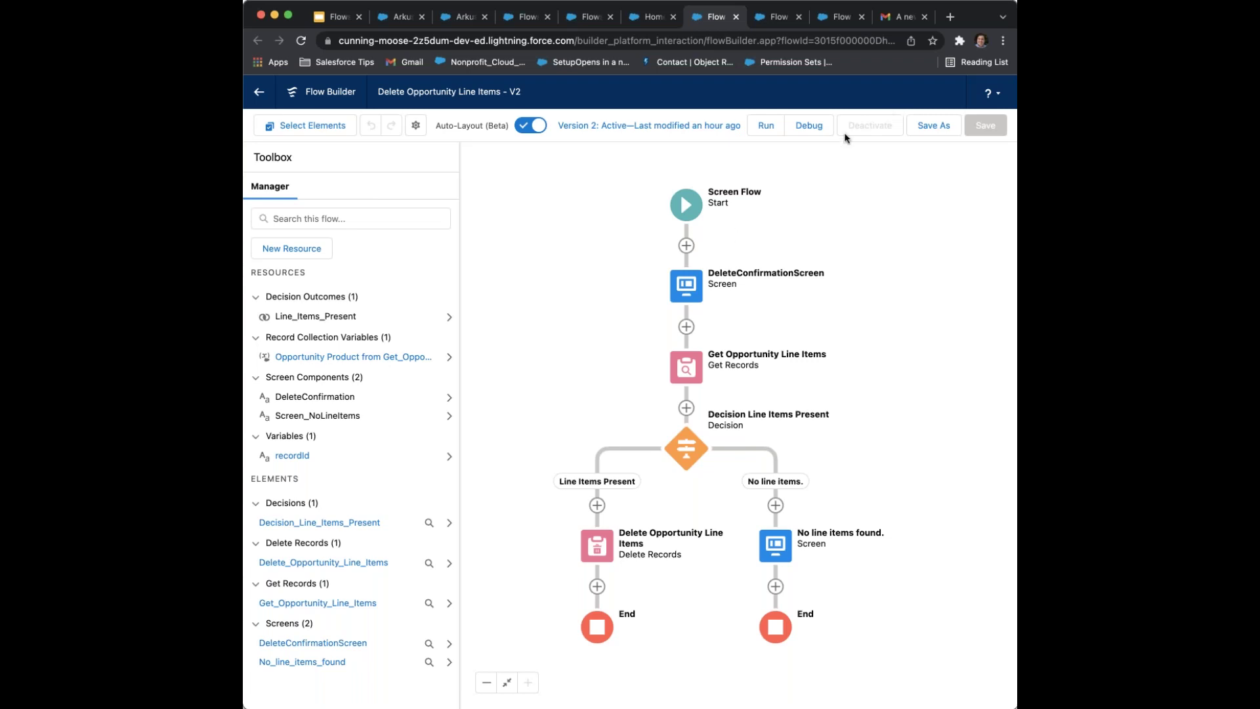
drag(828, 190, 815, 230)
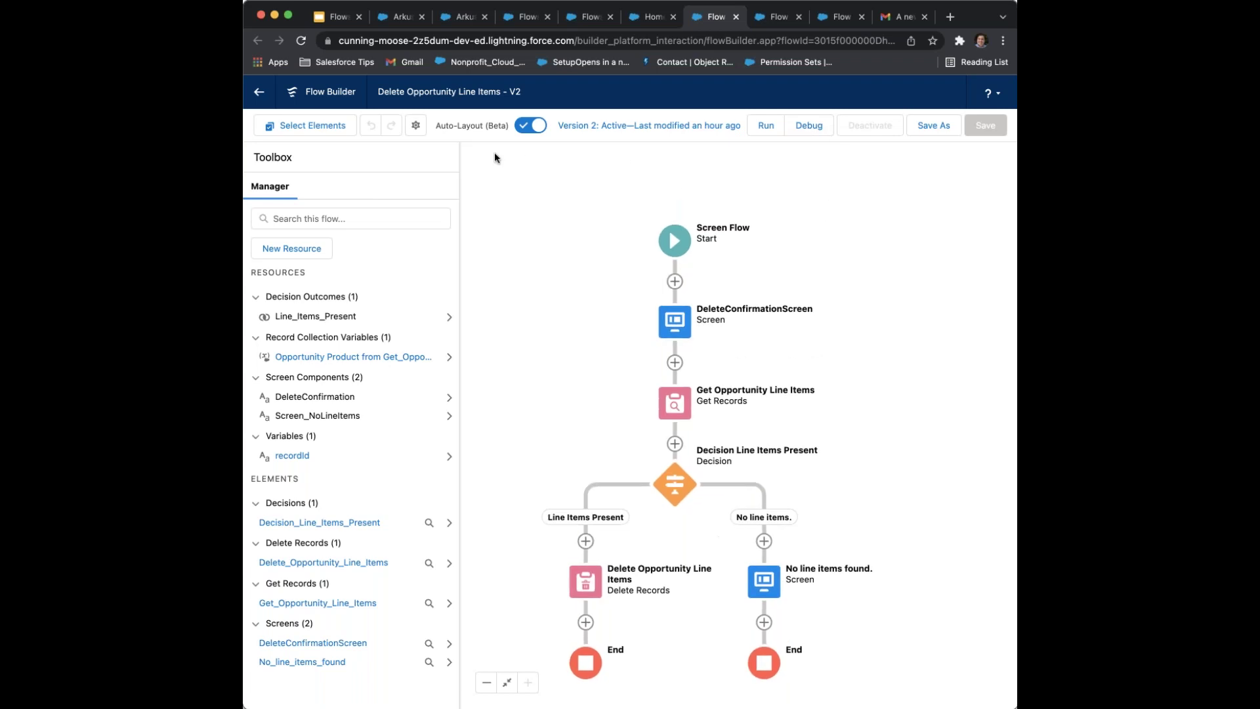
click(544, 130)
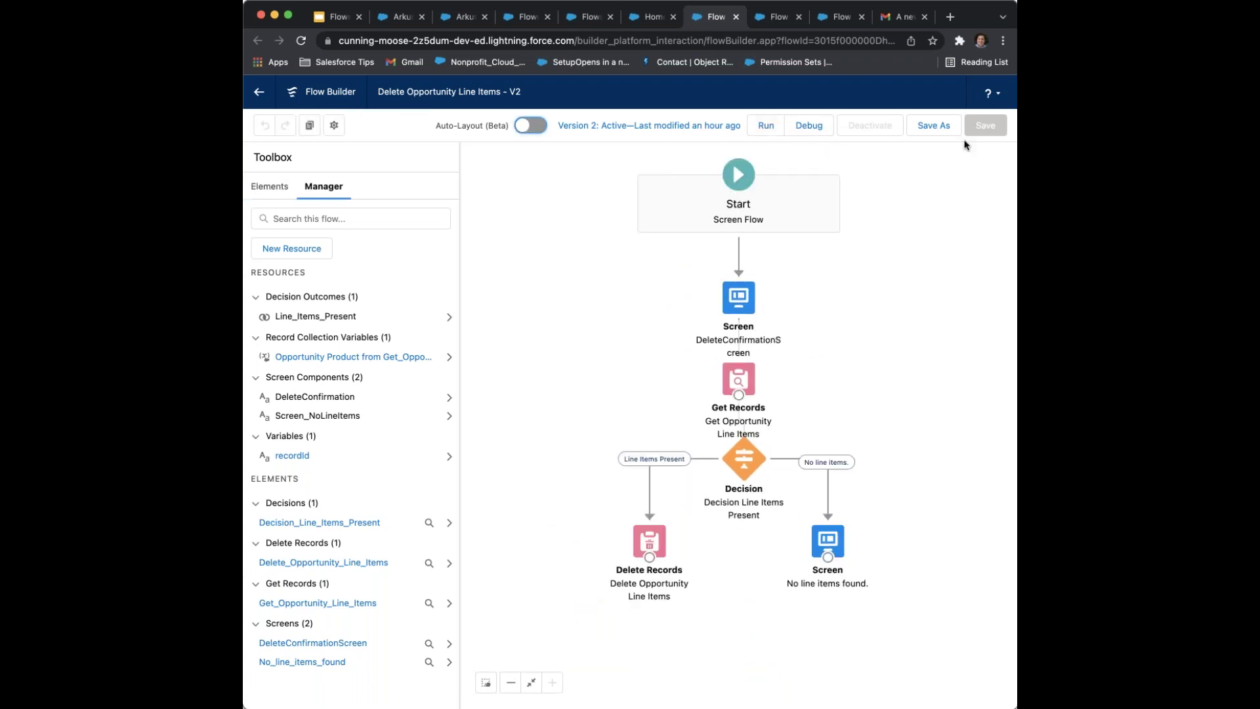
click(258, 96)
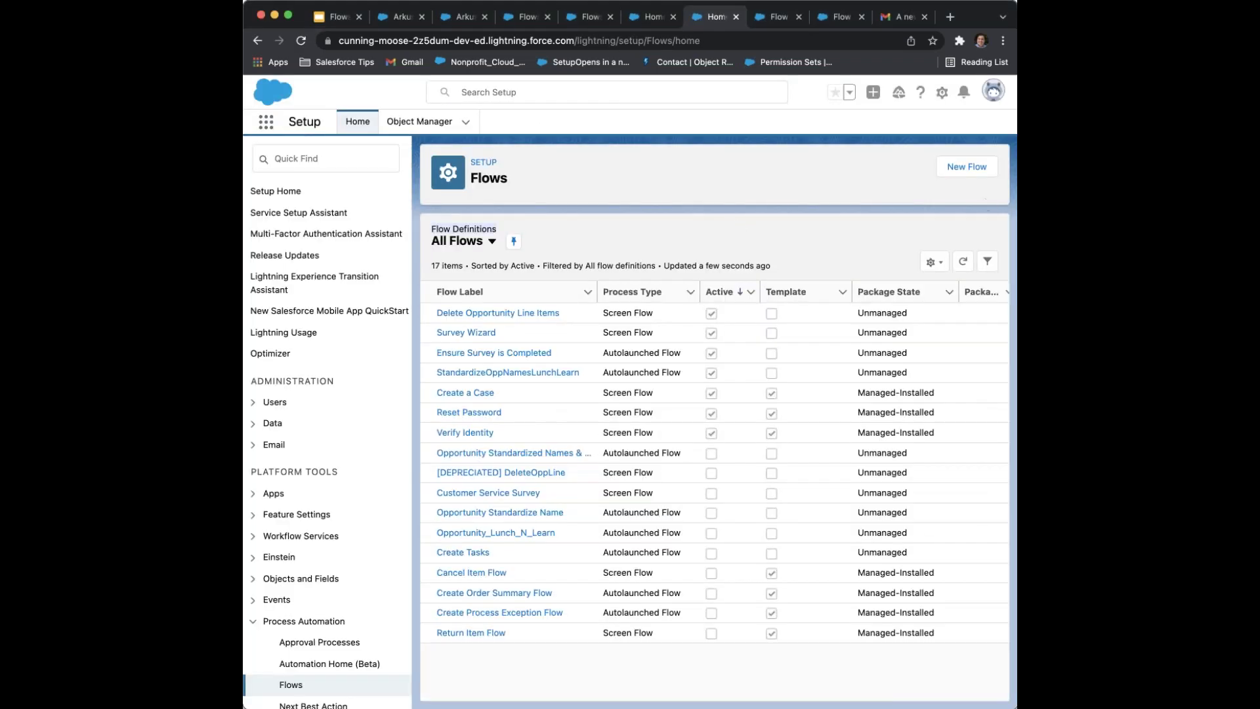
Create a new Screen Flow and move its Start element toward the middle of the canvas
click(983, 166)
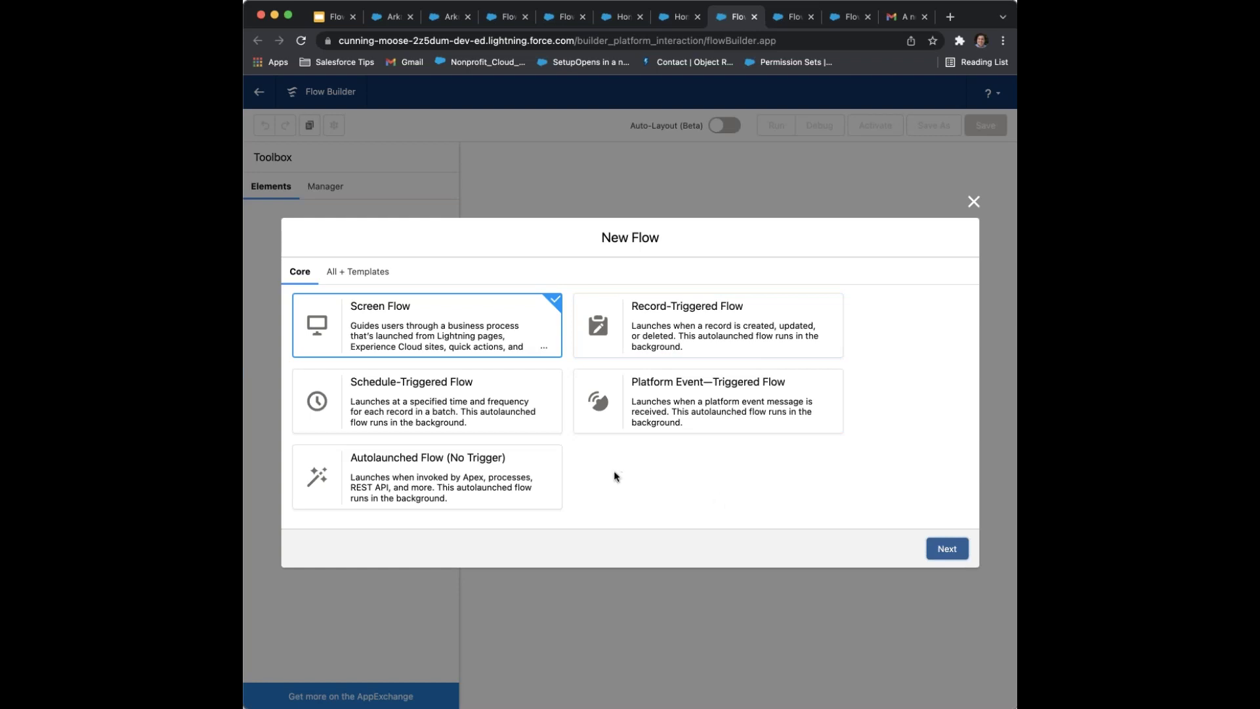
click(930, 550)
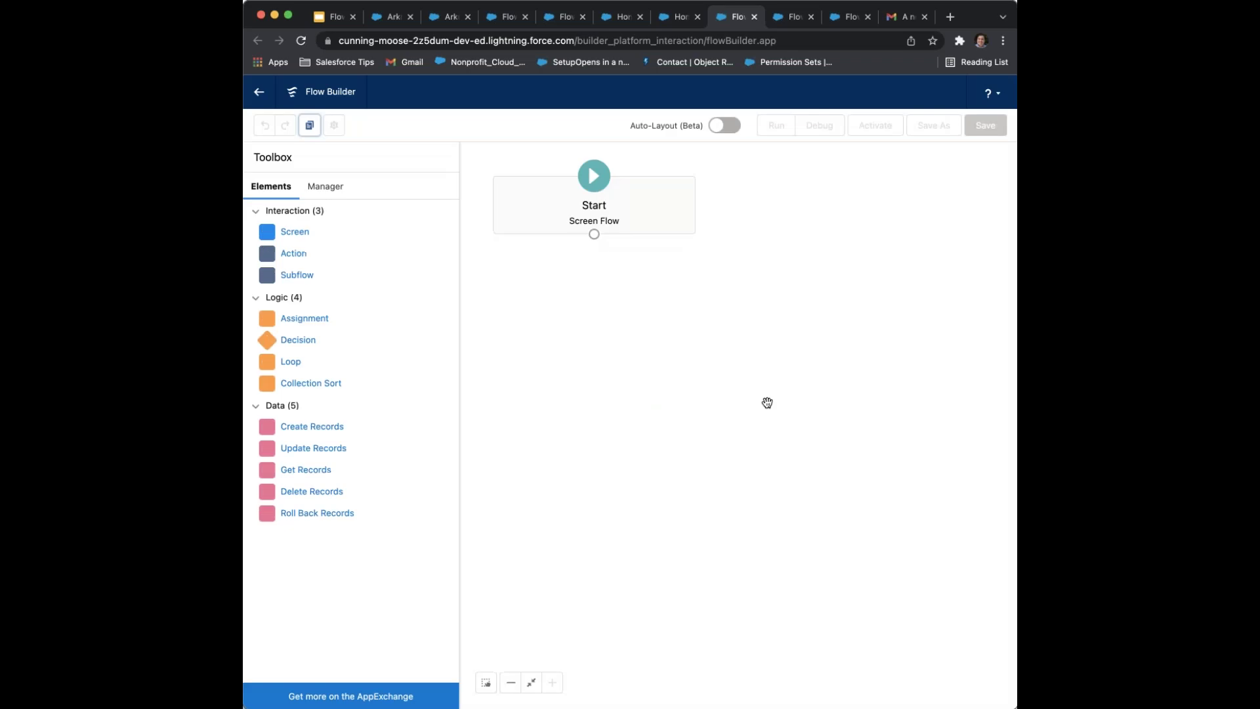
drag(594, 265, 681, 321)
drag(687, 272, 699, 285)
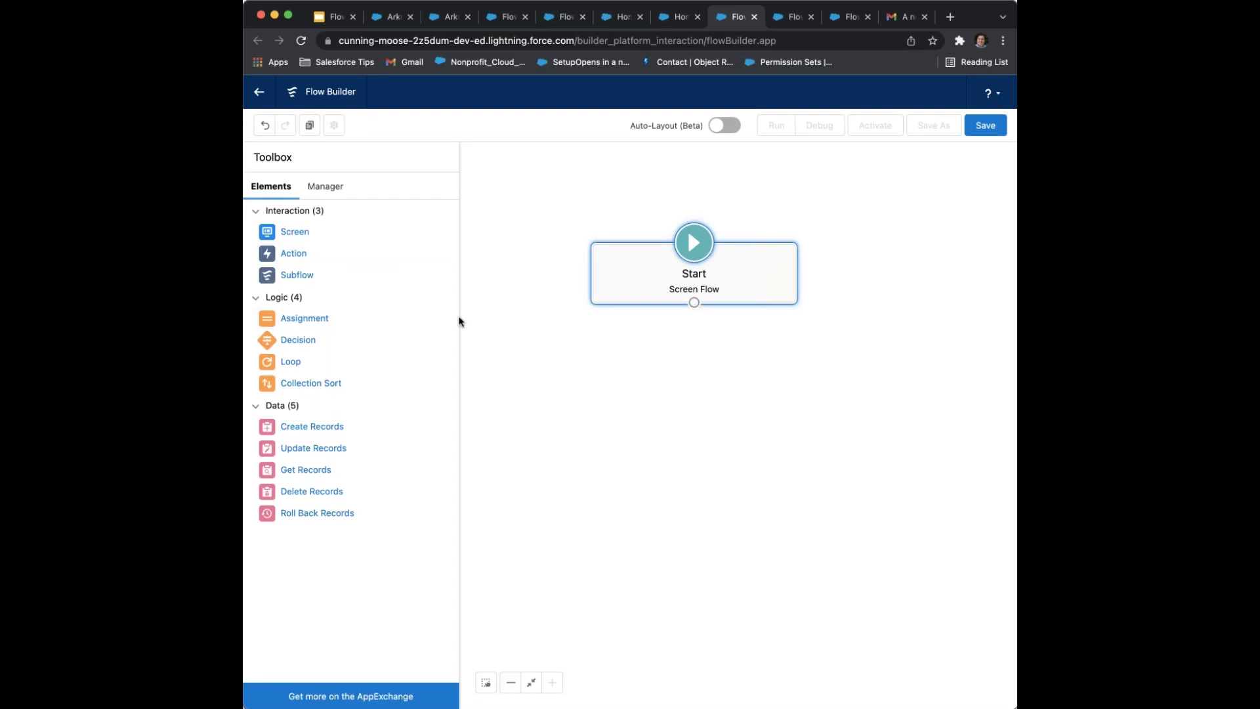
Find the Flows list among the open pages and open the Delete Opportunity Line Items flow from it
click(683, 25)
click(550, 25)
click(506, 18)
click(558, 18)
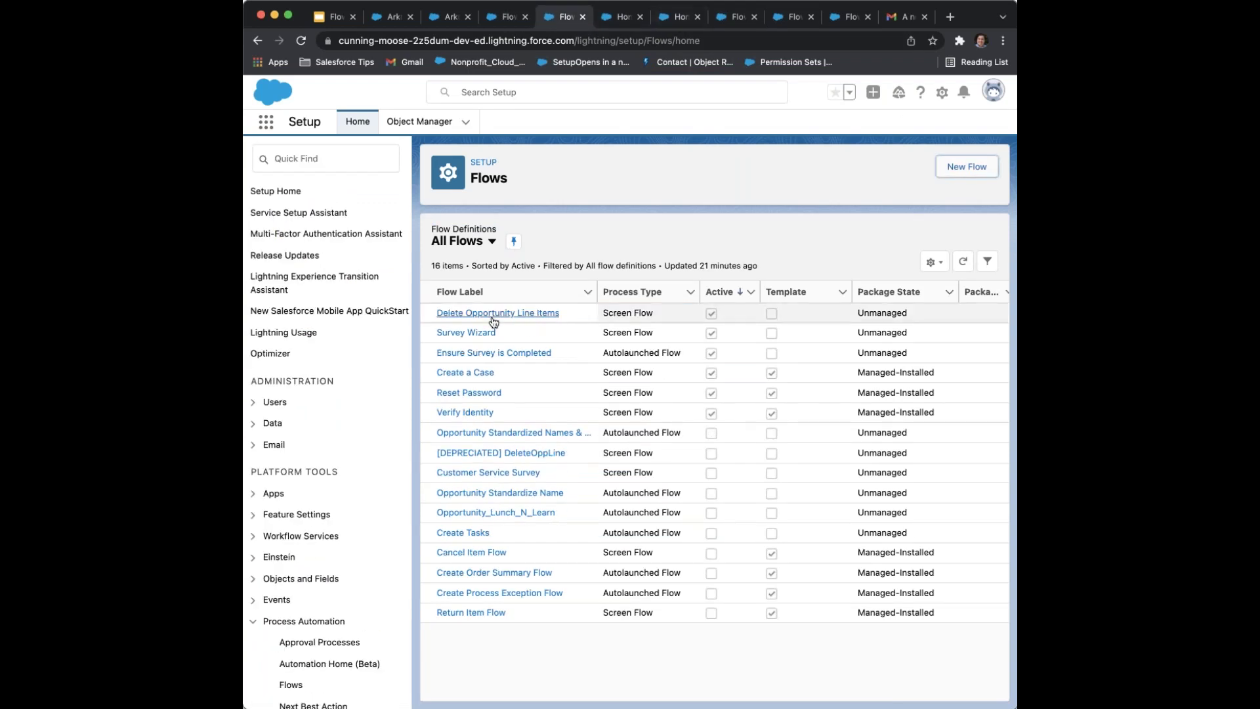
click(580, 321)
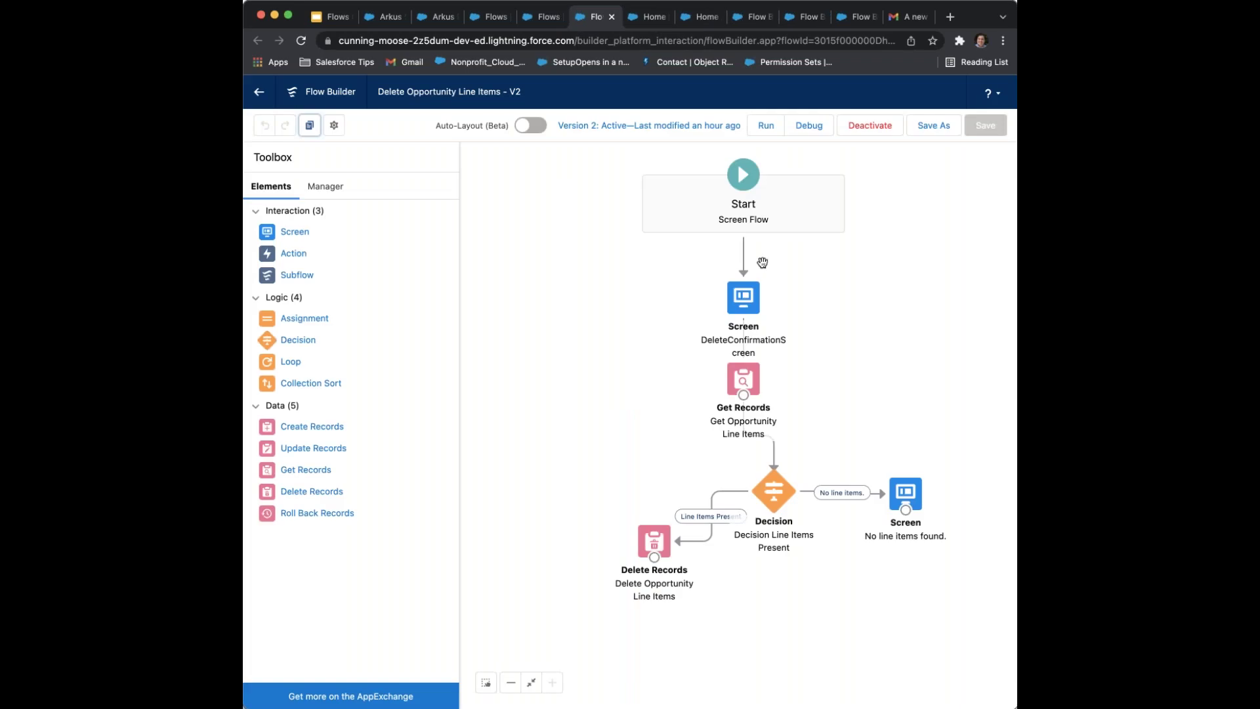
Turn Auto-Layout on and off again for this flow and move the "No line items found." screen farther from the decision
click(528, 126)
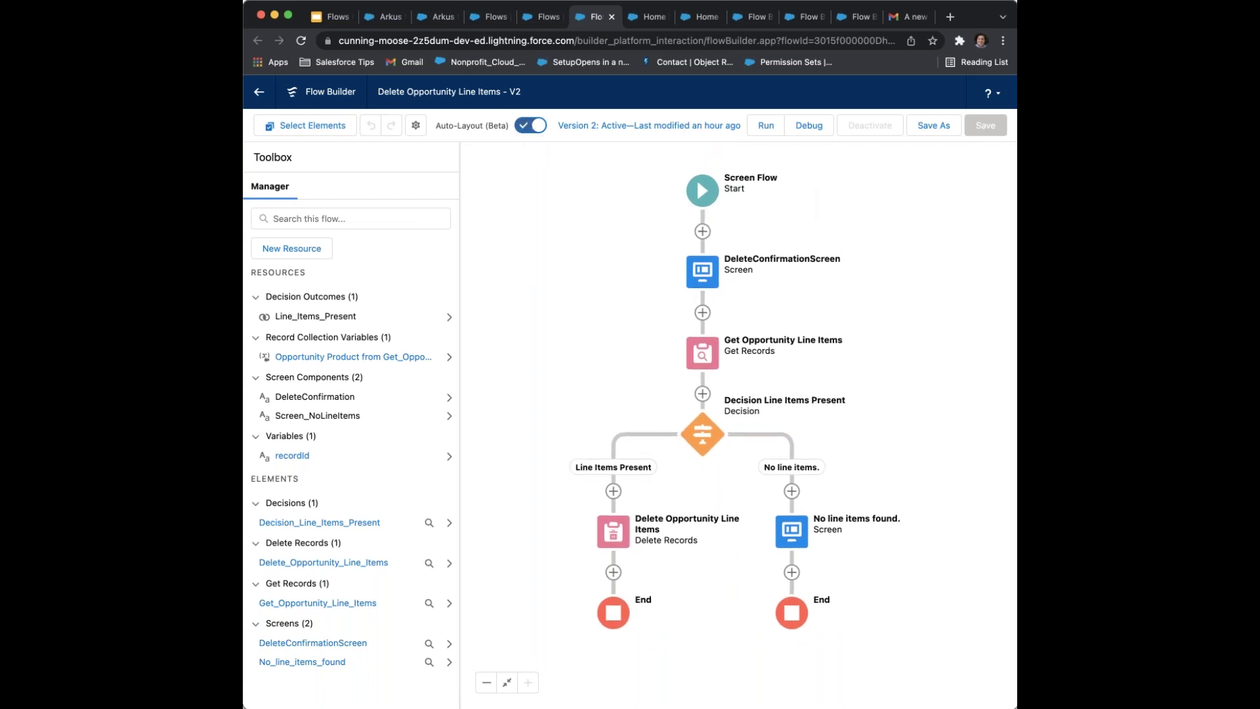
click(535, 130)
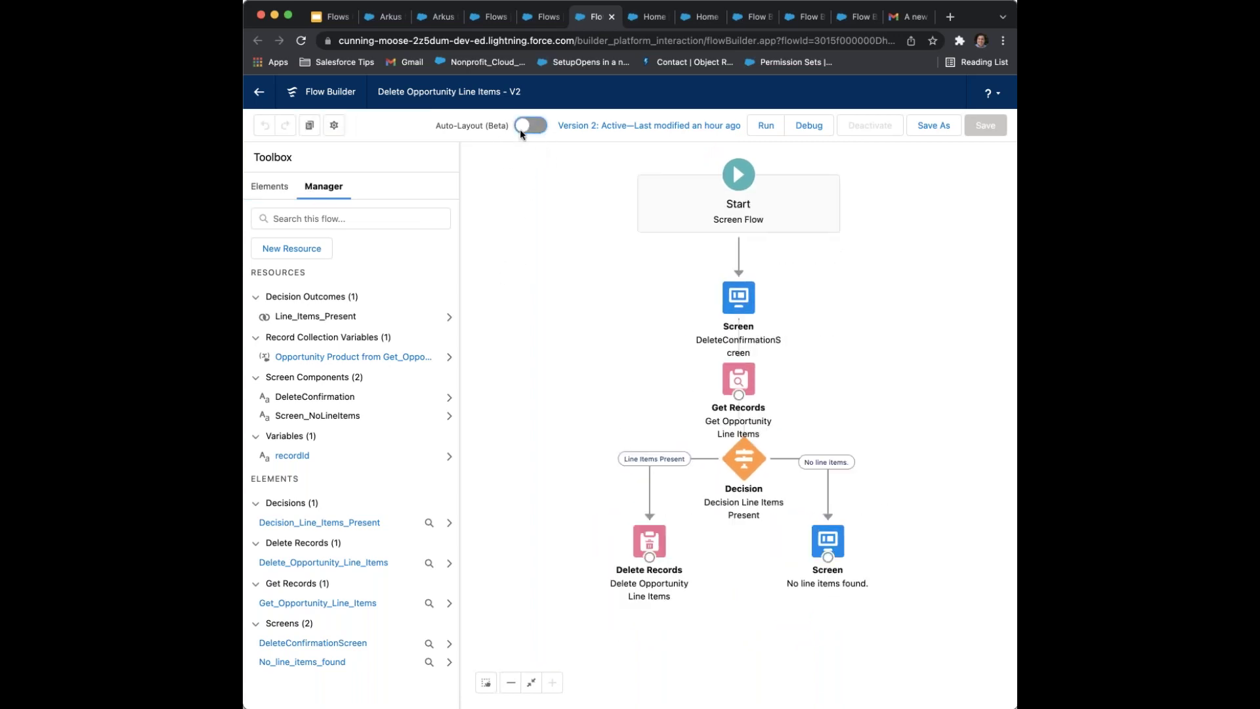
drag(828, 541, 916, 515)
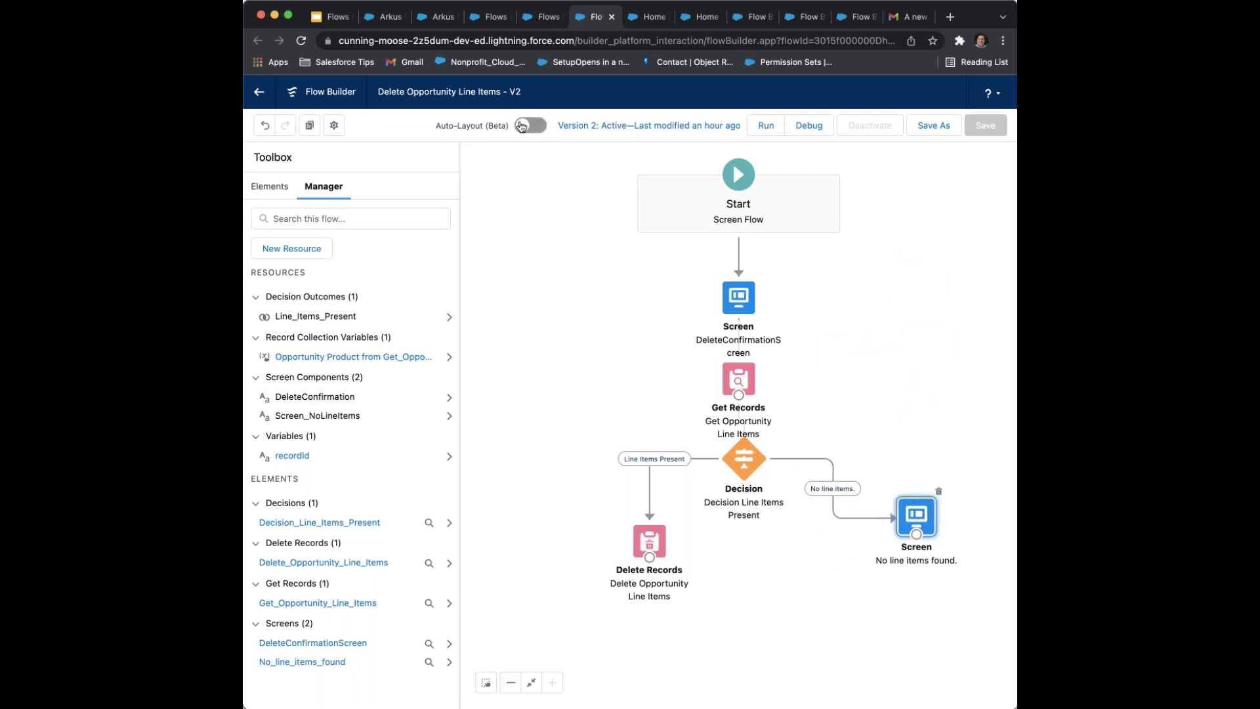
Return to the unsaved screen flow among the open pages and start a new resource of type Variable
click(702, 17)
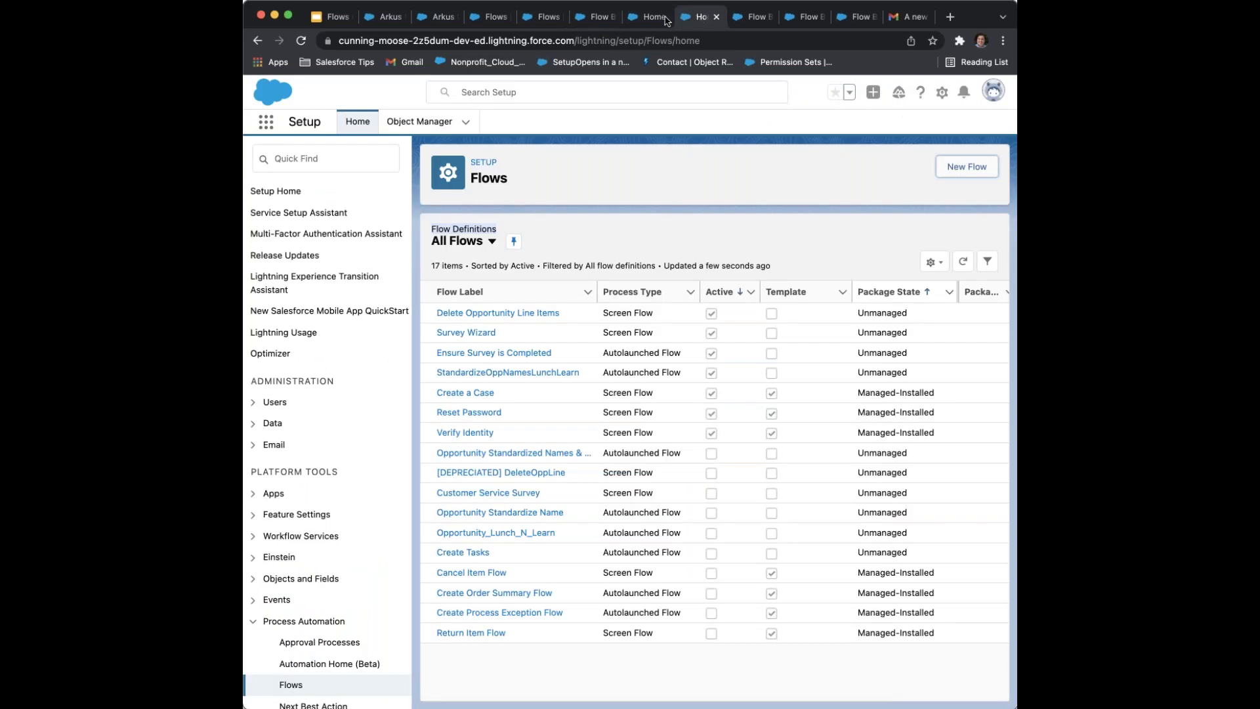
click(765, 24)
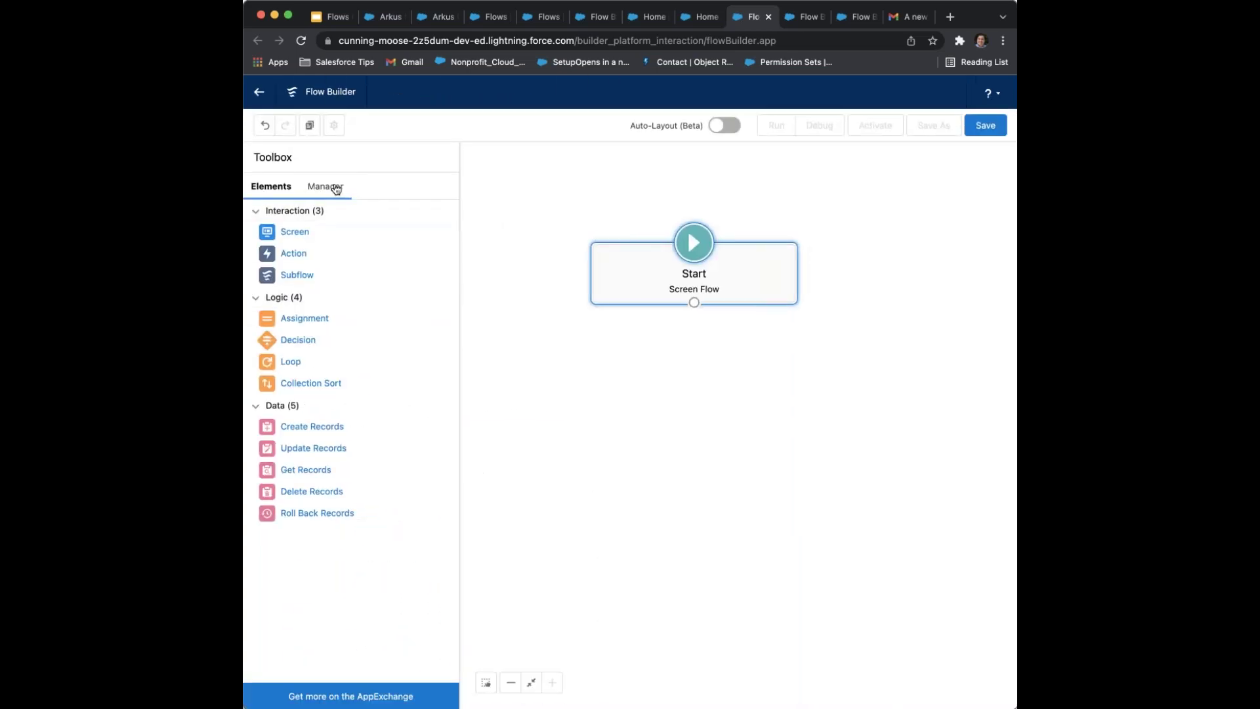
click(336, 188)
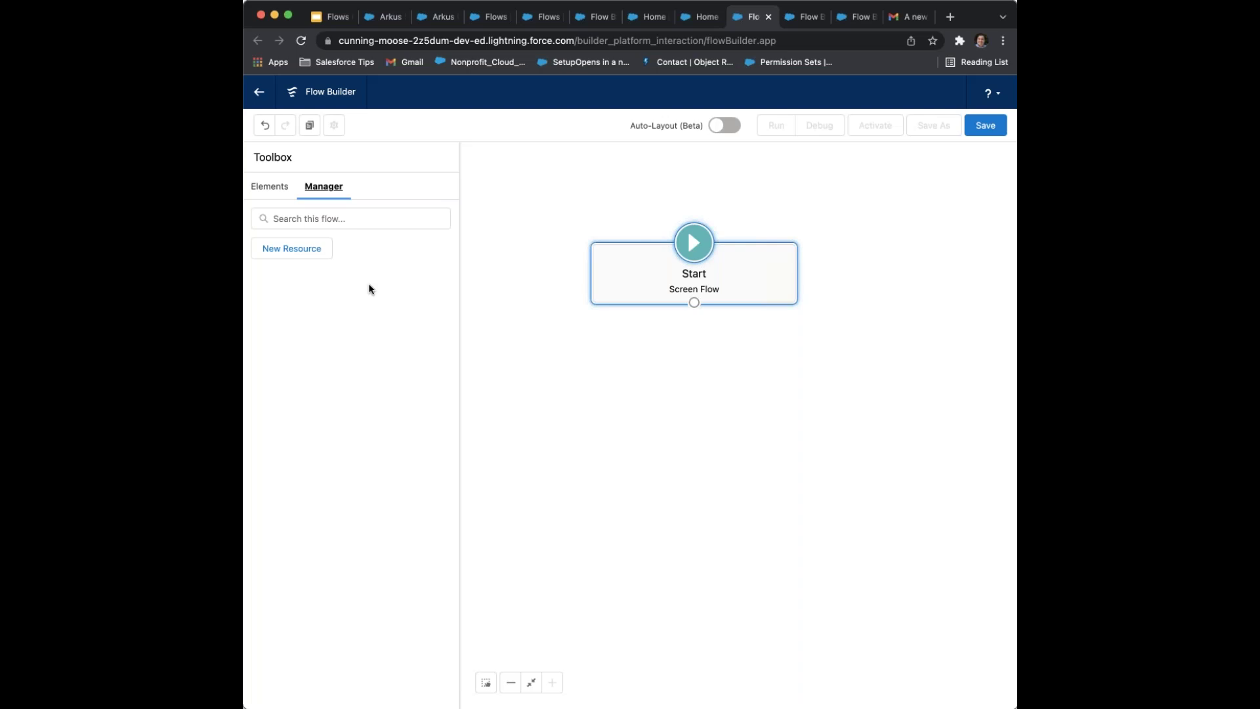
click(309, 258)
click(575, 347)
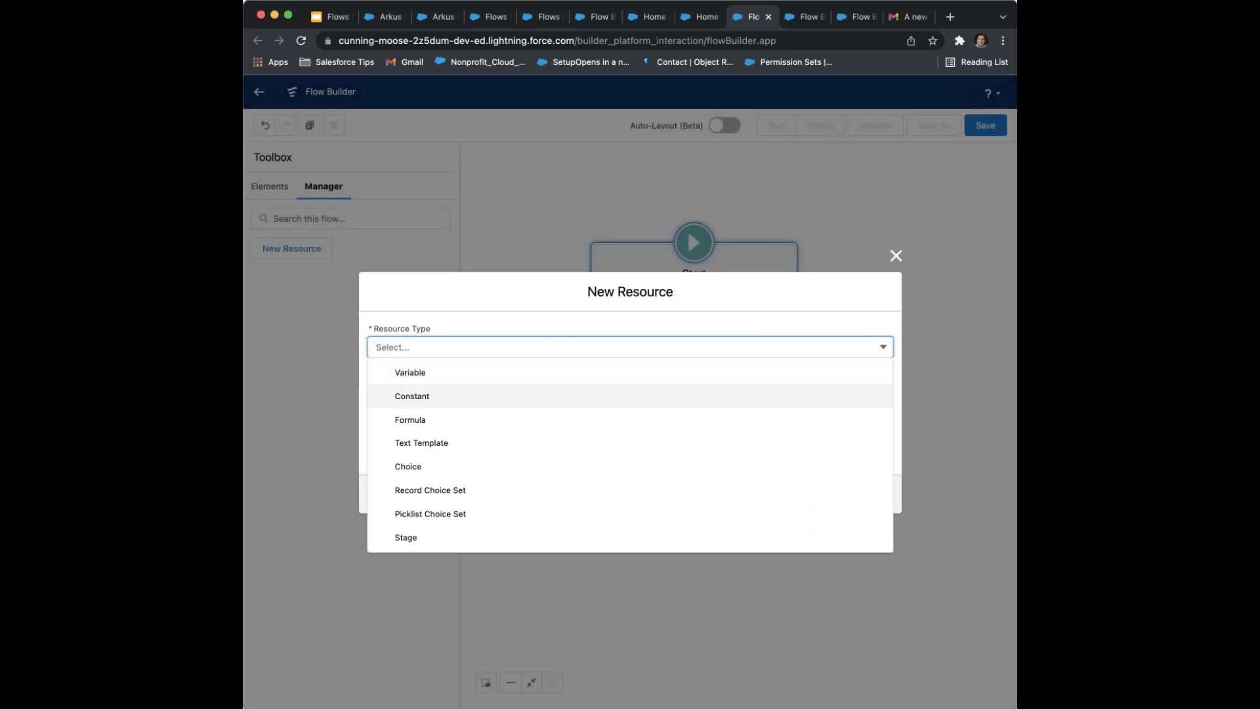
click(547, 372)
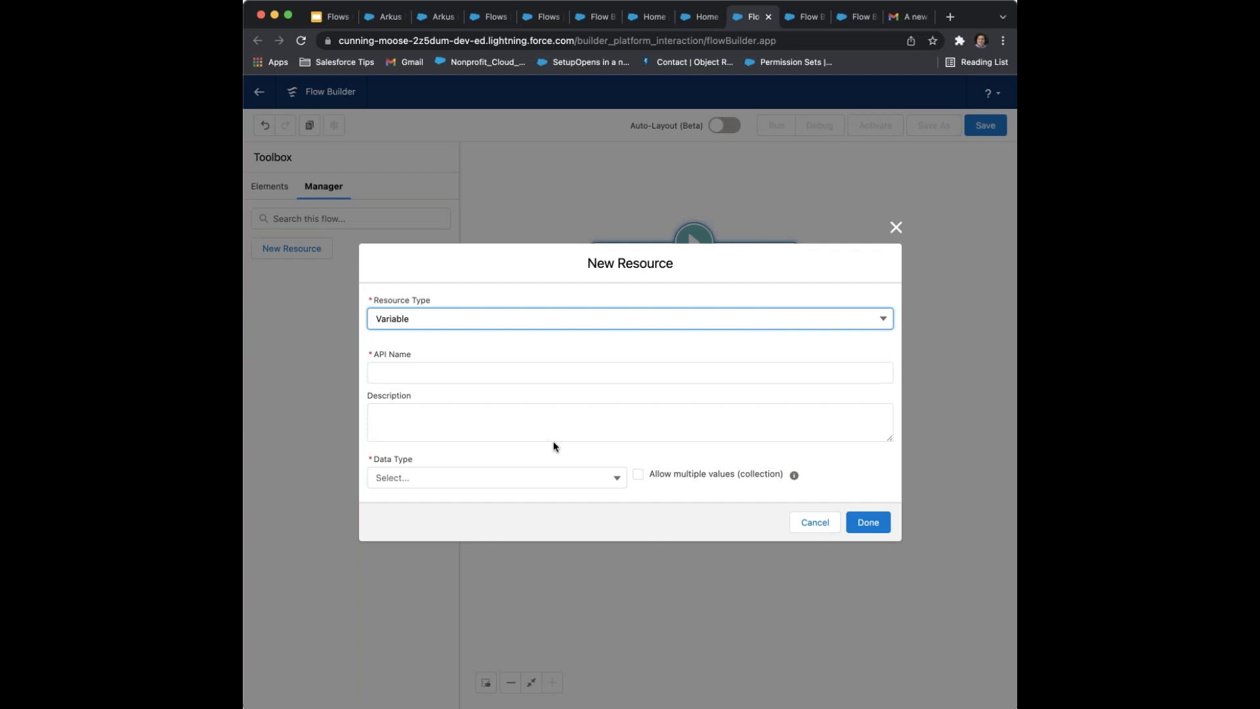
Give the variable the API name recordId, the description "Created for Arkus' 2021 lunch and learn." and the Text data type
click(518, 379)
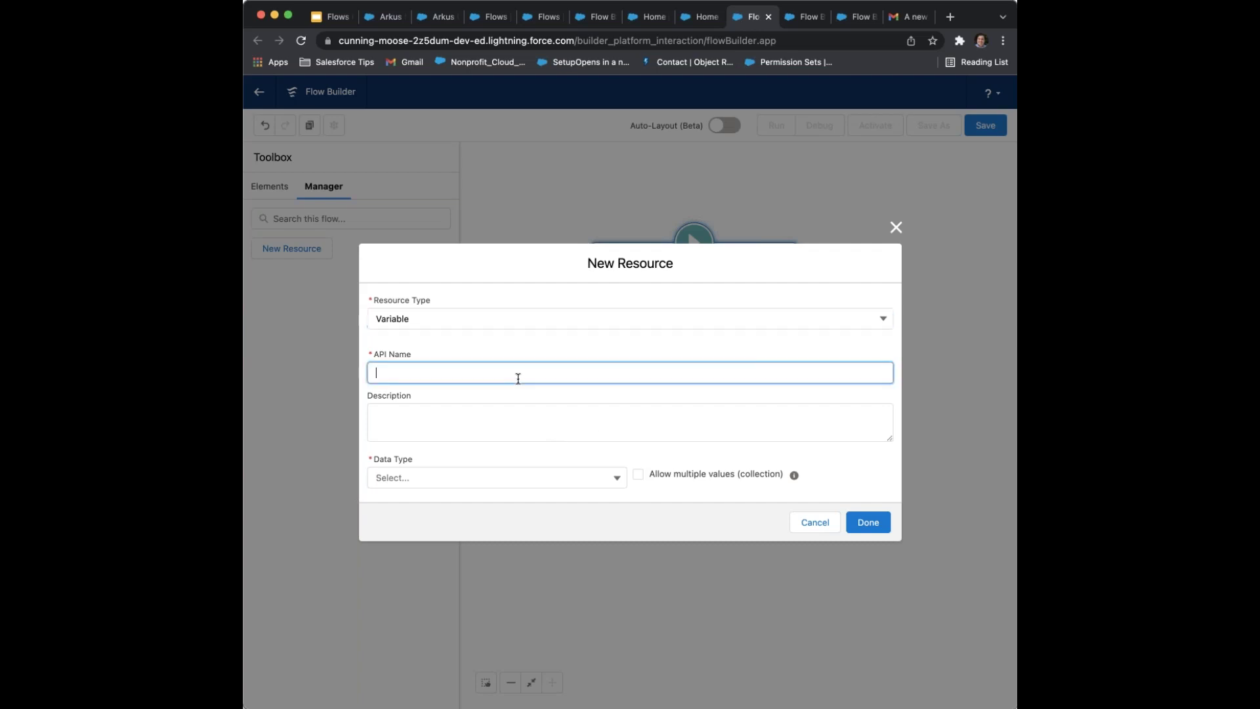
text(recordId)
key(Tab)
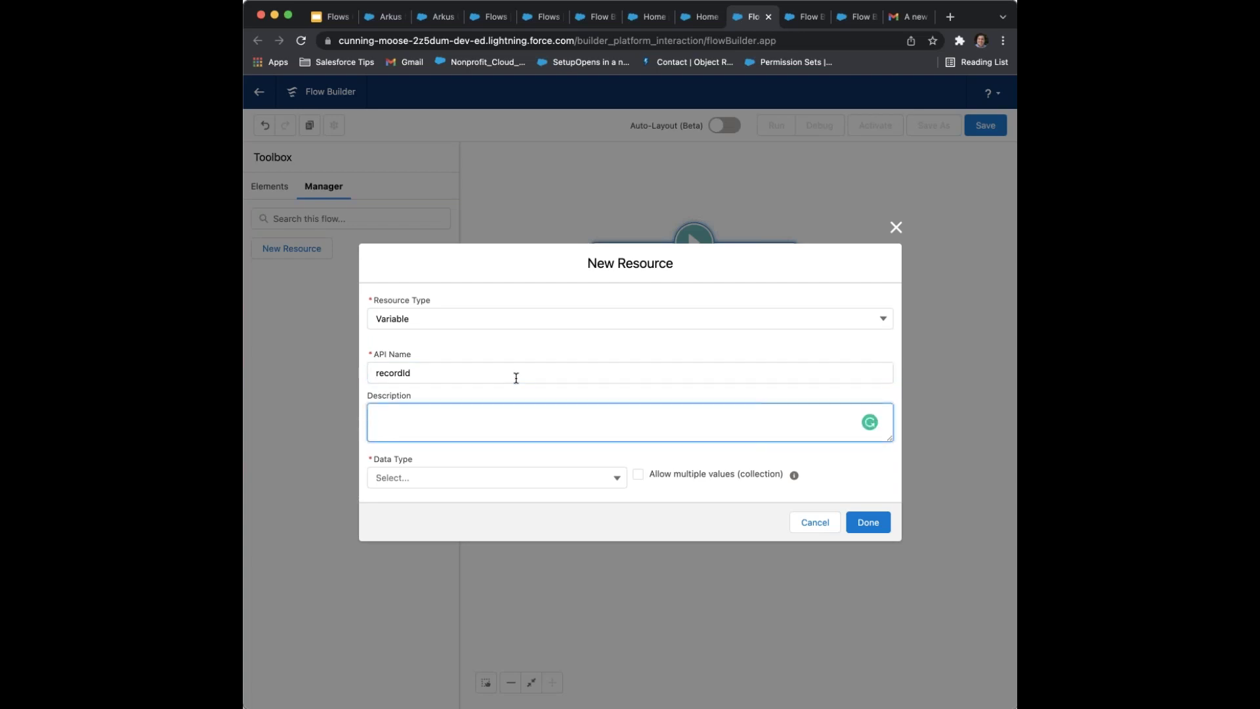
text(Created for In/out: 2024 (work and learn))
click(512, 478)
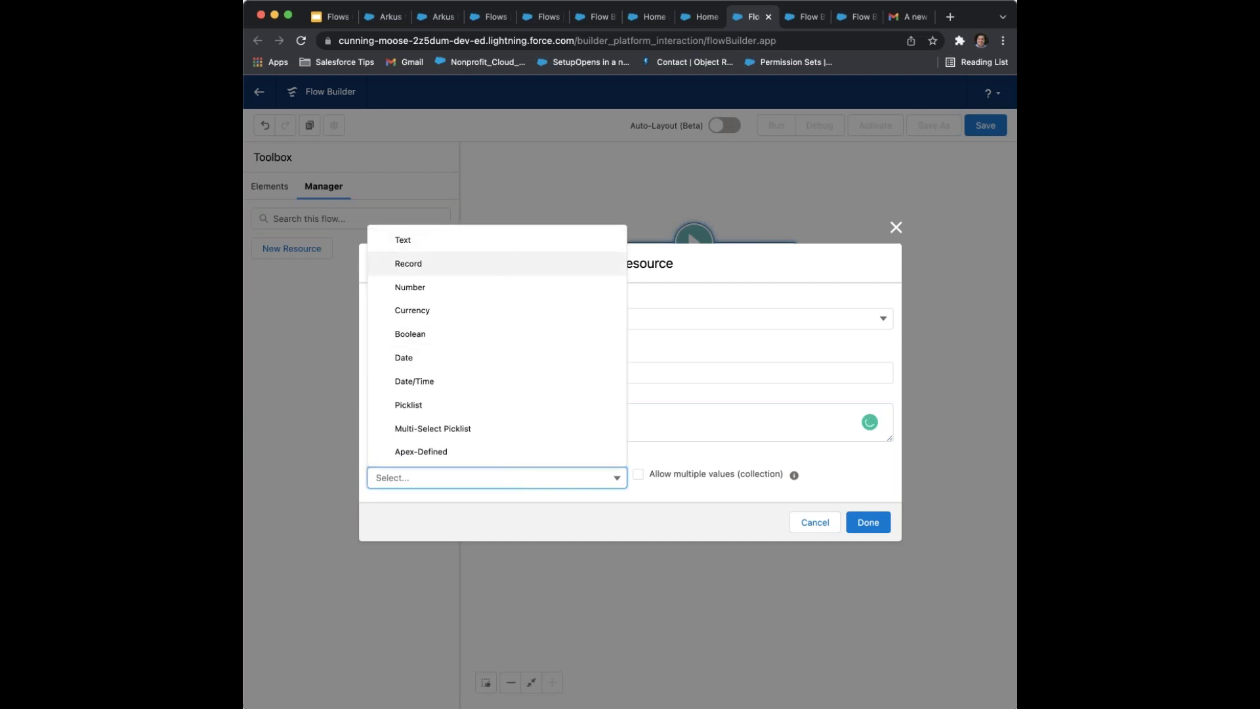
click(506, 240)
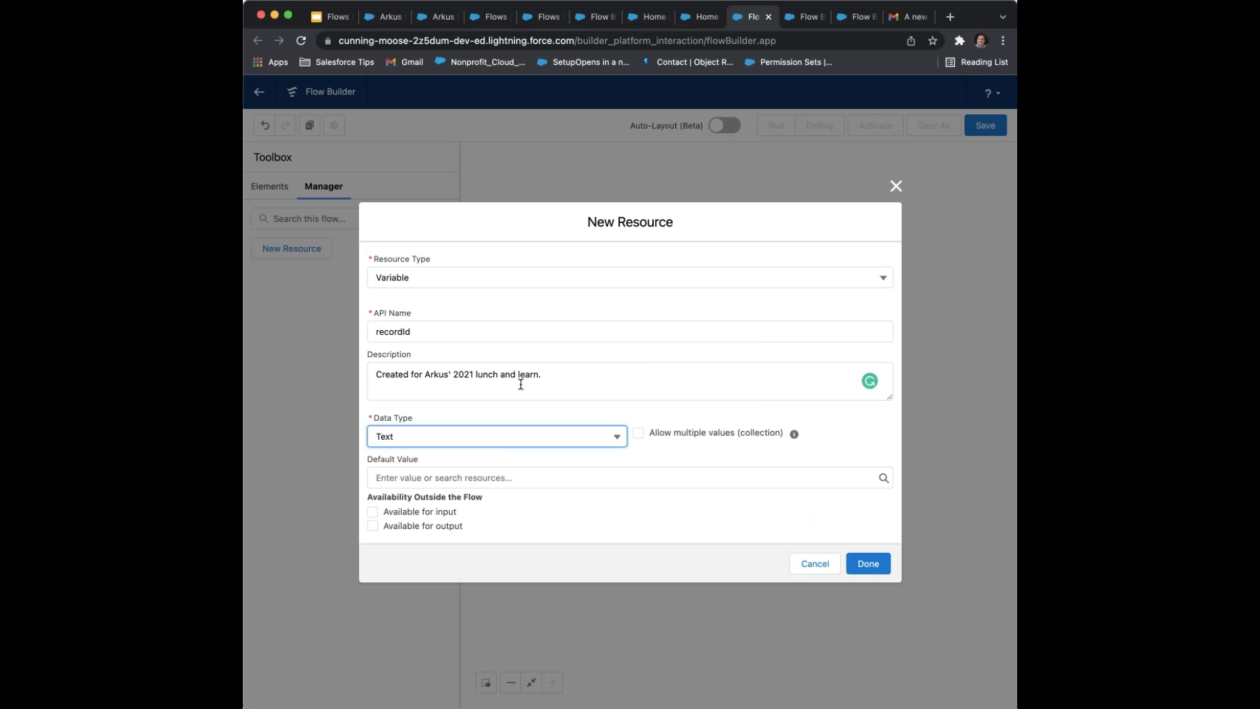
double_click(407, 332)
key(Left)
drag(426, 336, 360, 336)
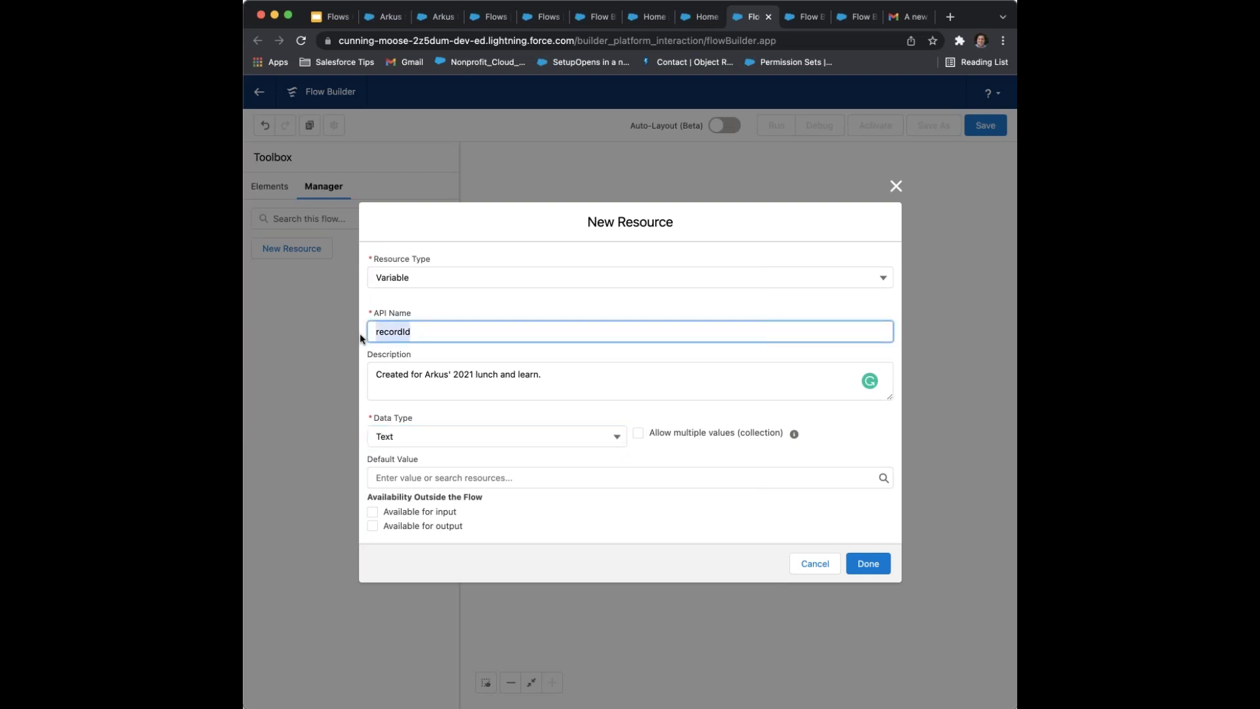
click(378, 333)
drag(430, 337, 380, 336)
click(405, 333)
Make the recordId variable available for input and finish creating it
click(372, 513)
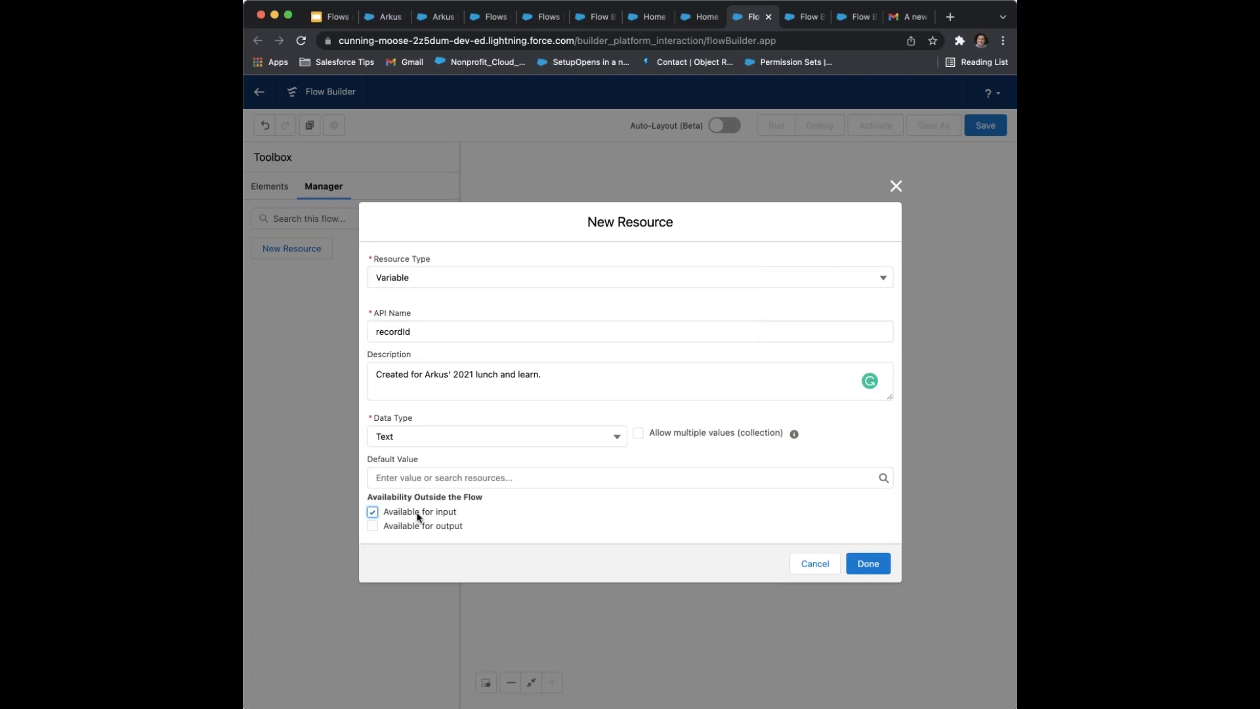
drag(378, 512, 490, 516)
click(491, 512)
click(869, 563)
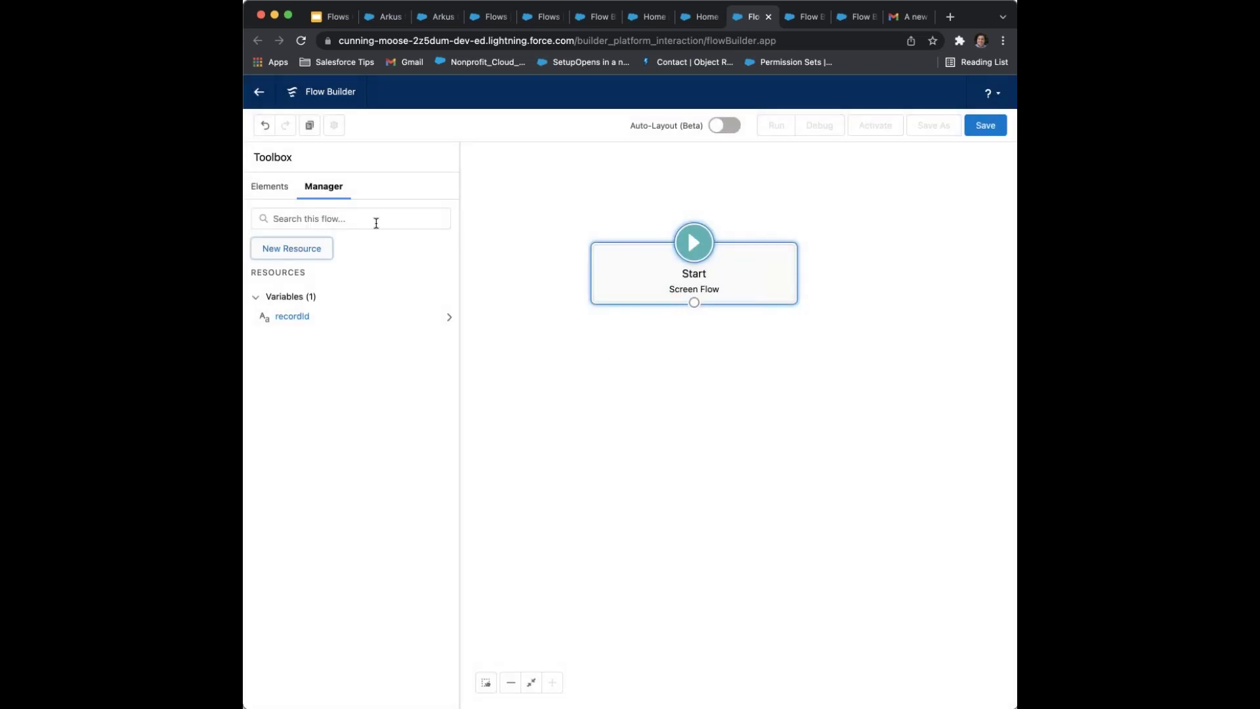
Add a Get Records element below Start, labelled GetOpportunityProducts and described as "Created for Arkus' 2021 lunch and learn."
click(276, 188)
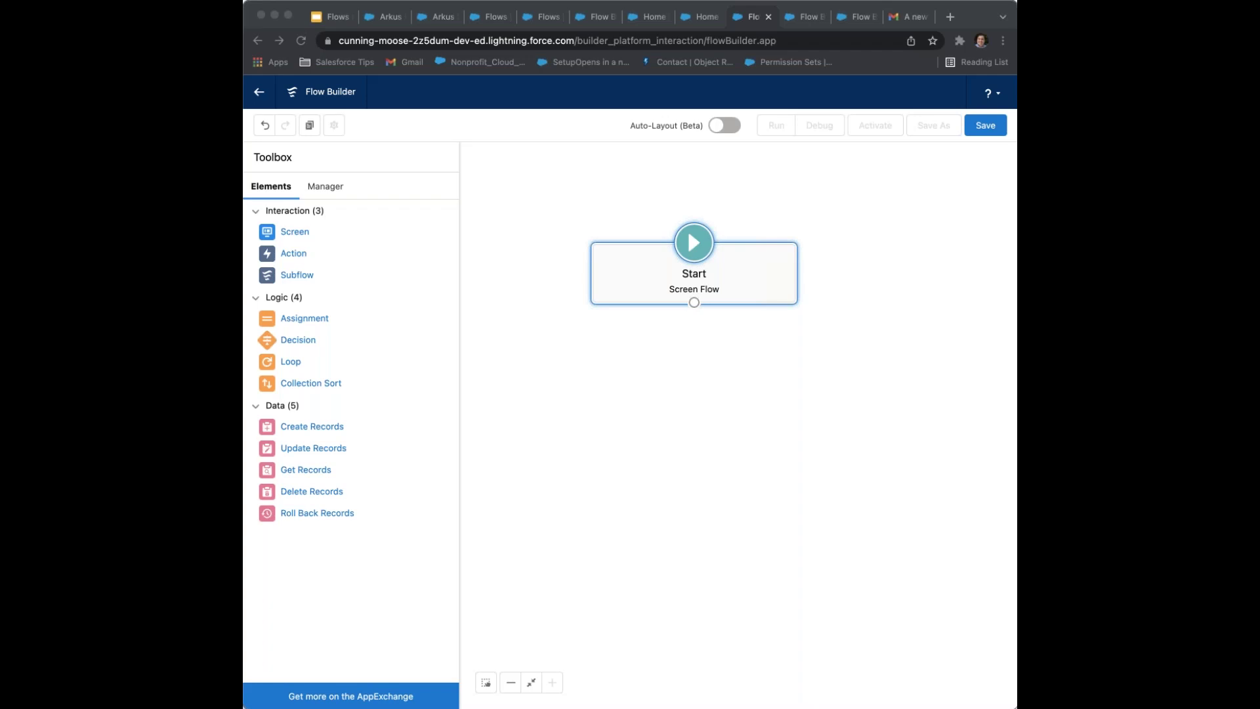
click(688, 446)
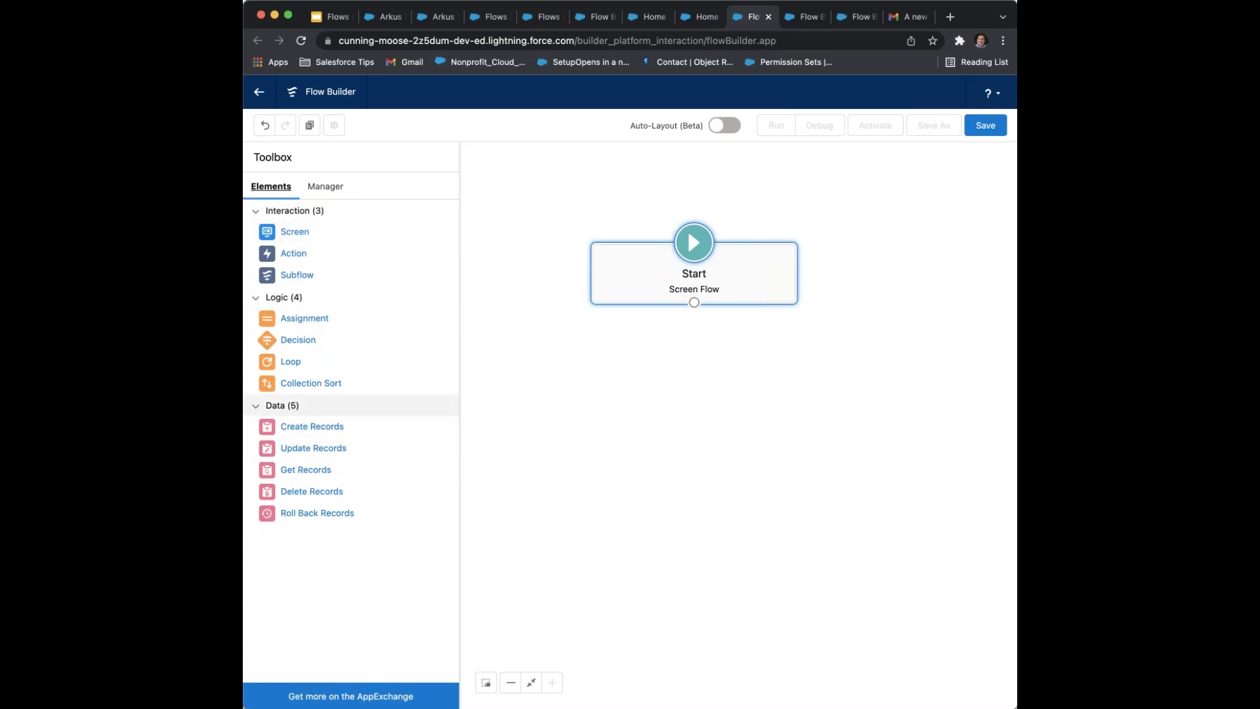
drag(289, 470, 672, 413)
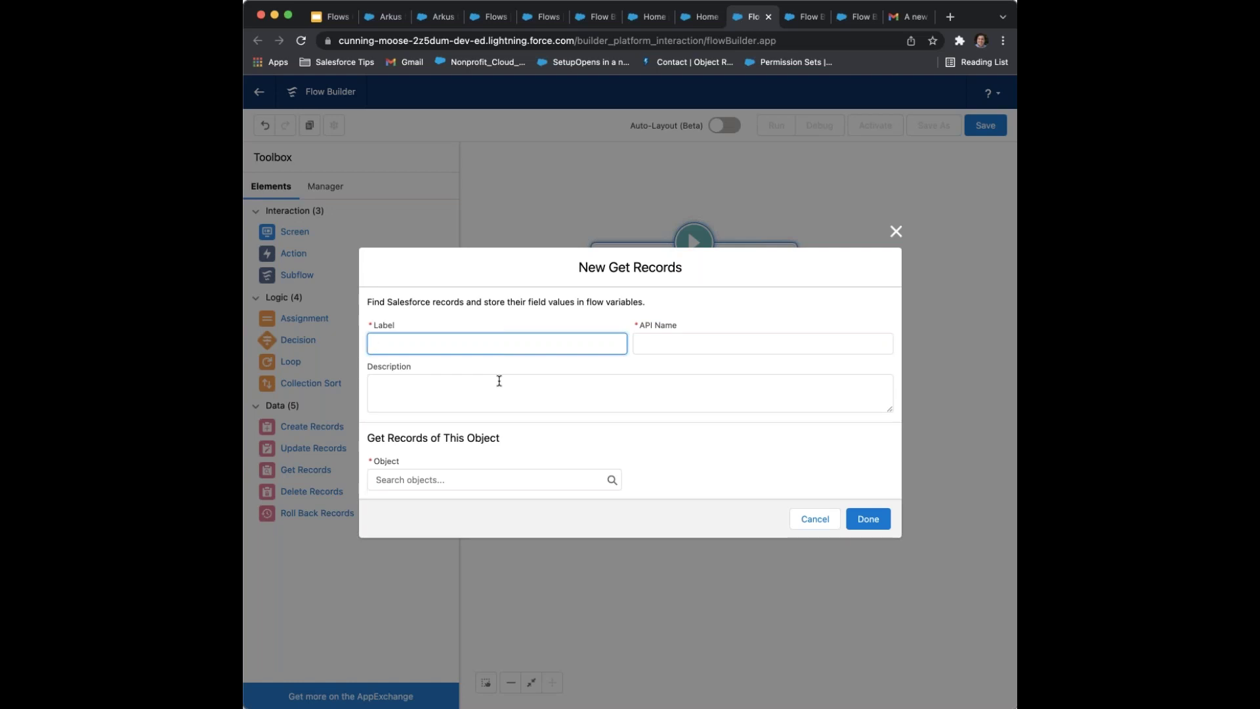
text(GetOpporunityProducts)
key(Tab)
click(418, 344)
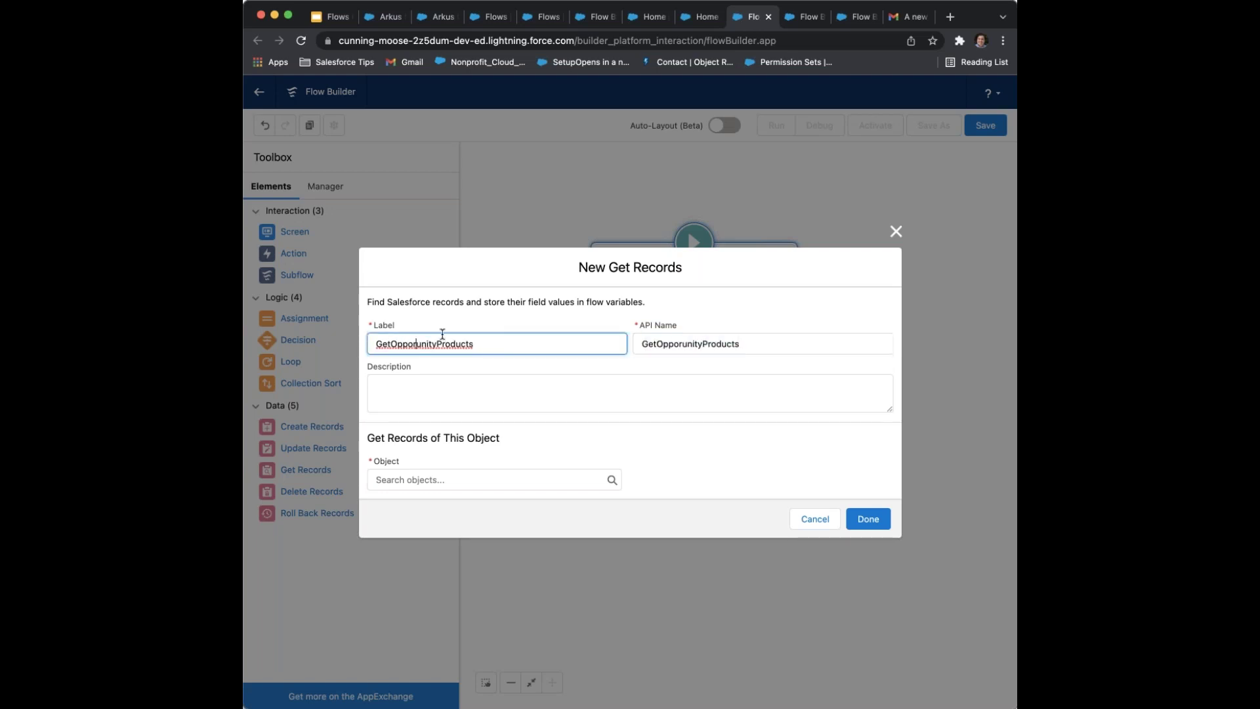
text(t)
click(471, 386)
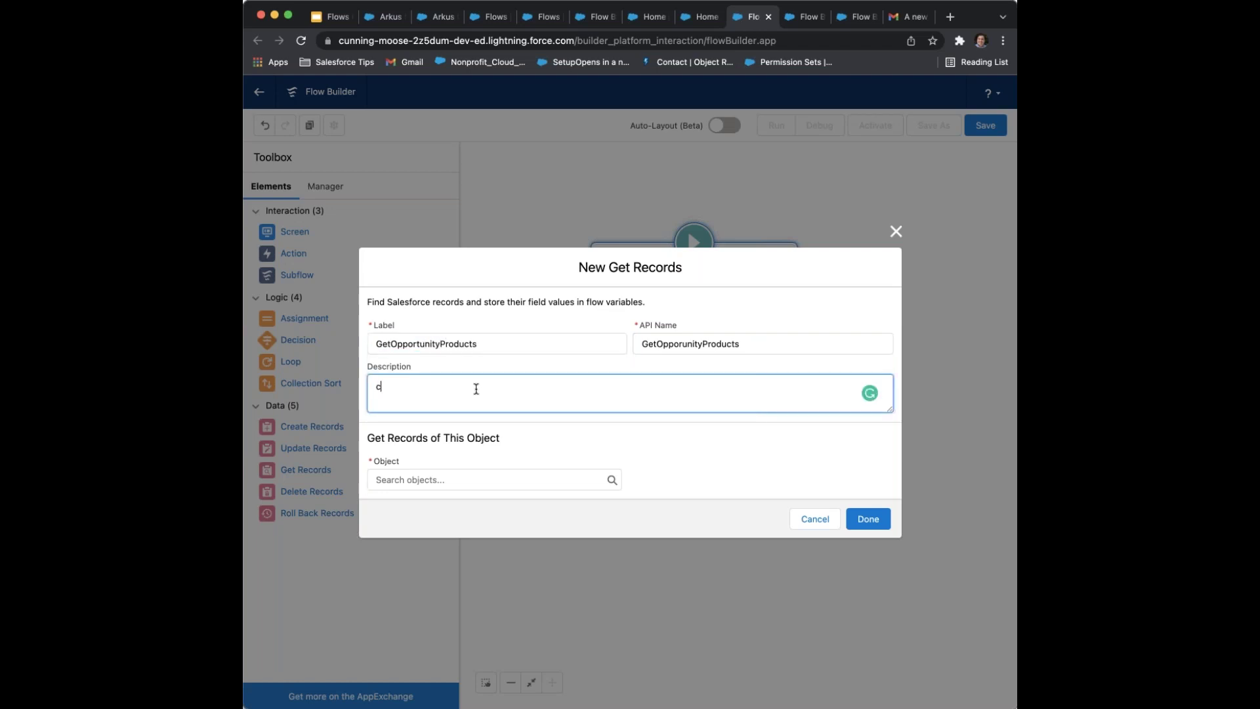
key(super+v)
Search the objects for "line" and "product", and choose Opportunity Product as the object to get records from
click(461, 481)
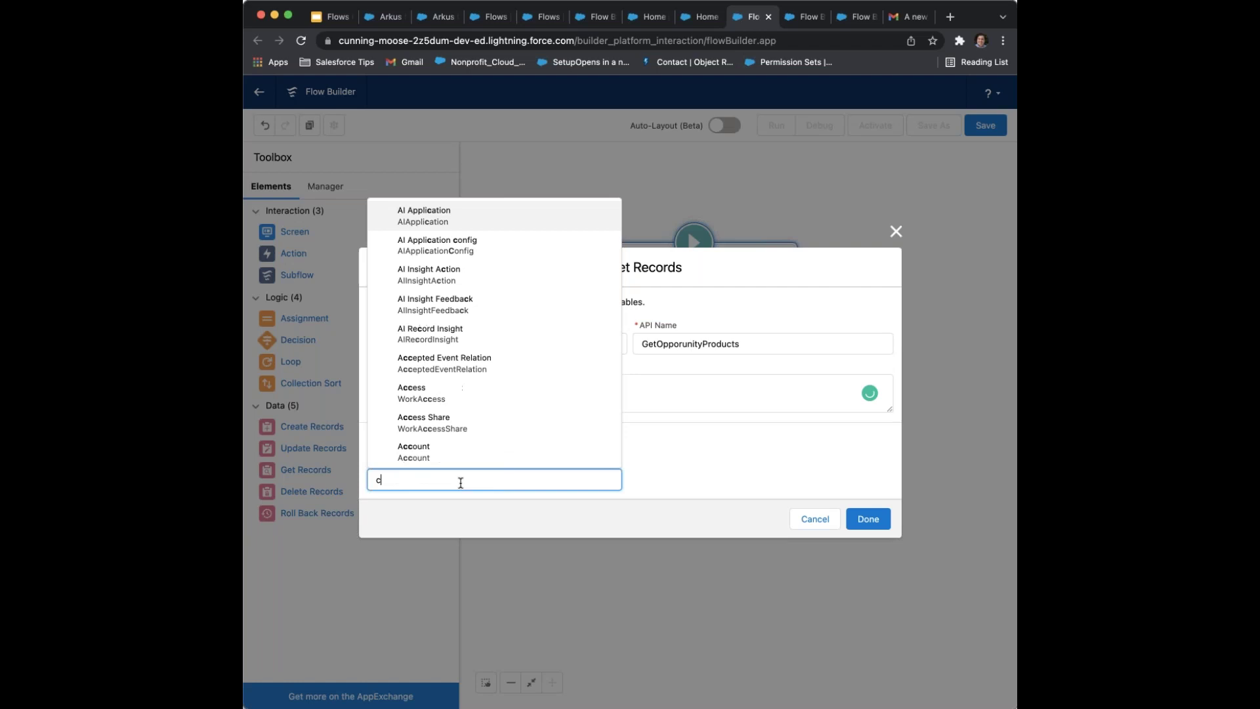
text(line)
scroll(520, 437, down, 4)
scroll(525, 420, down, 5)
scroll(529, 403, up, 1)
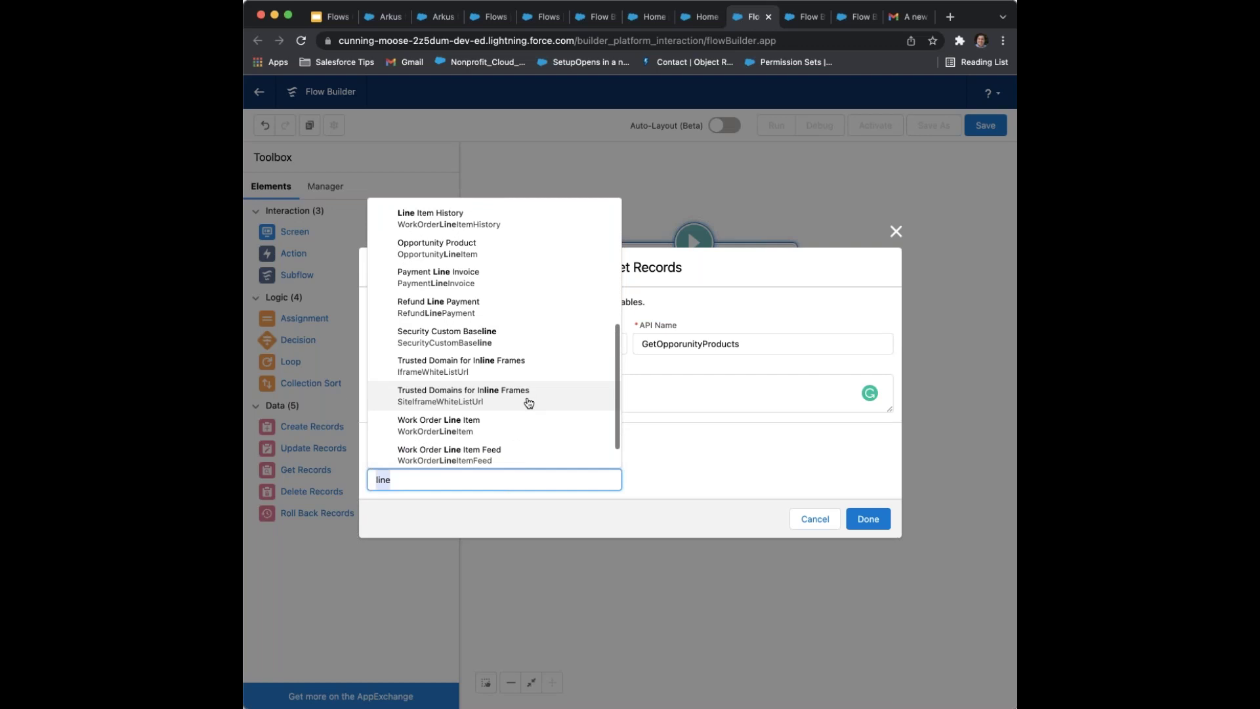
text(product)
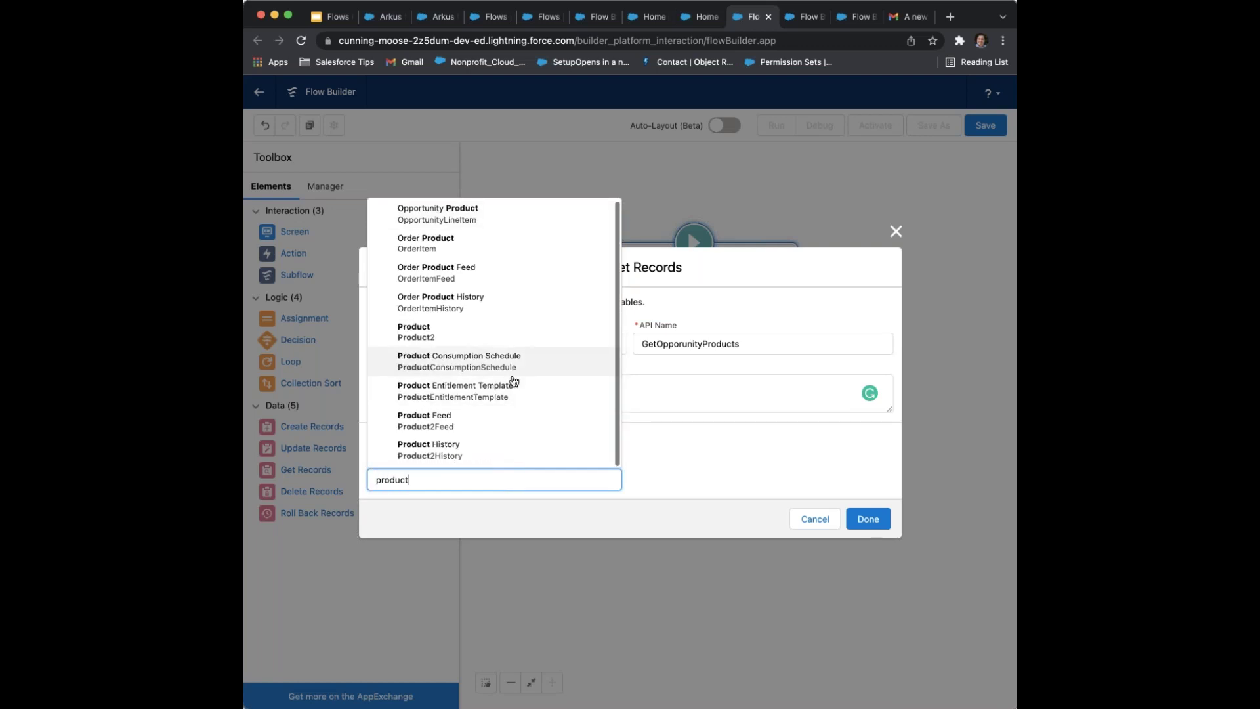
scroll(514, 383, up, 1)
click(484, 219)
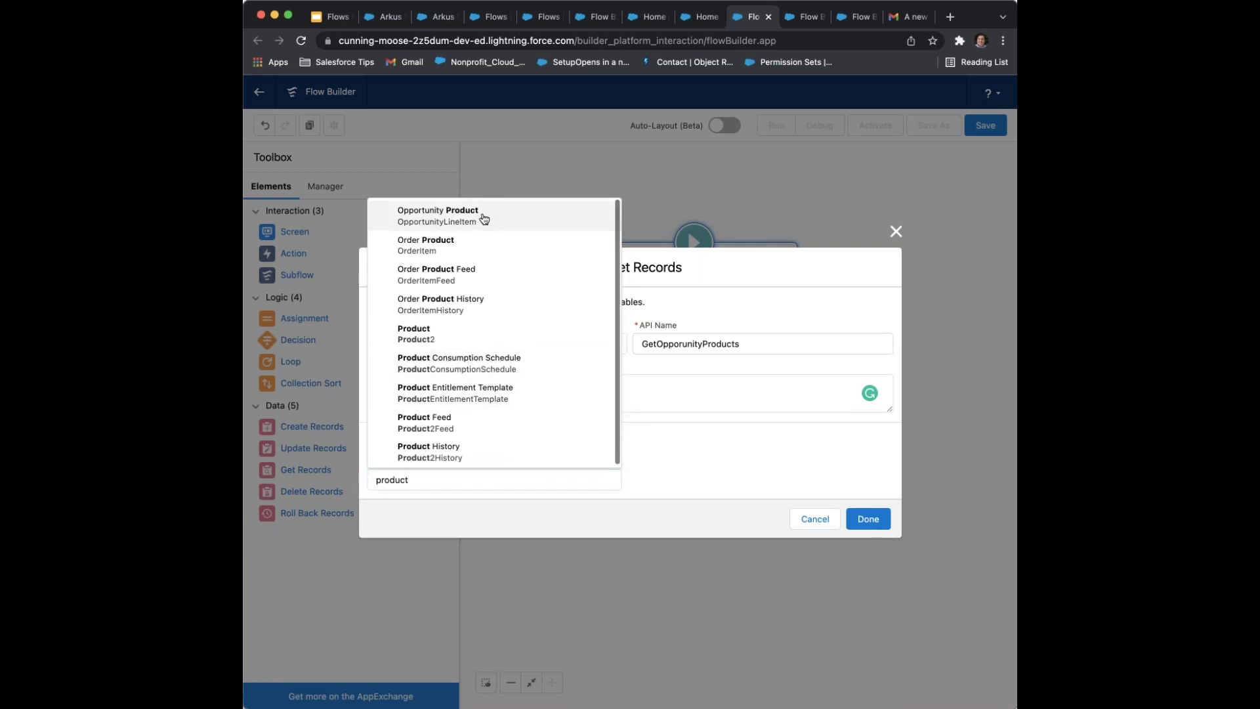
click(483, 219)
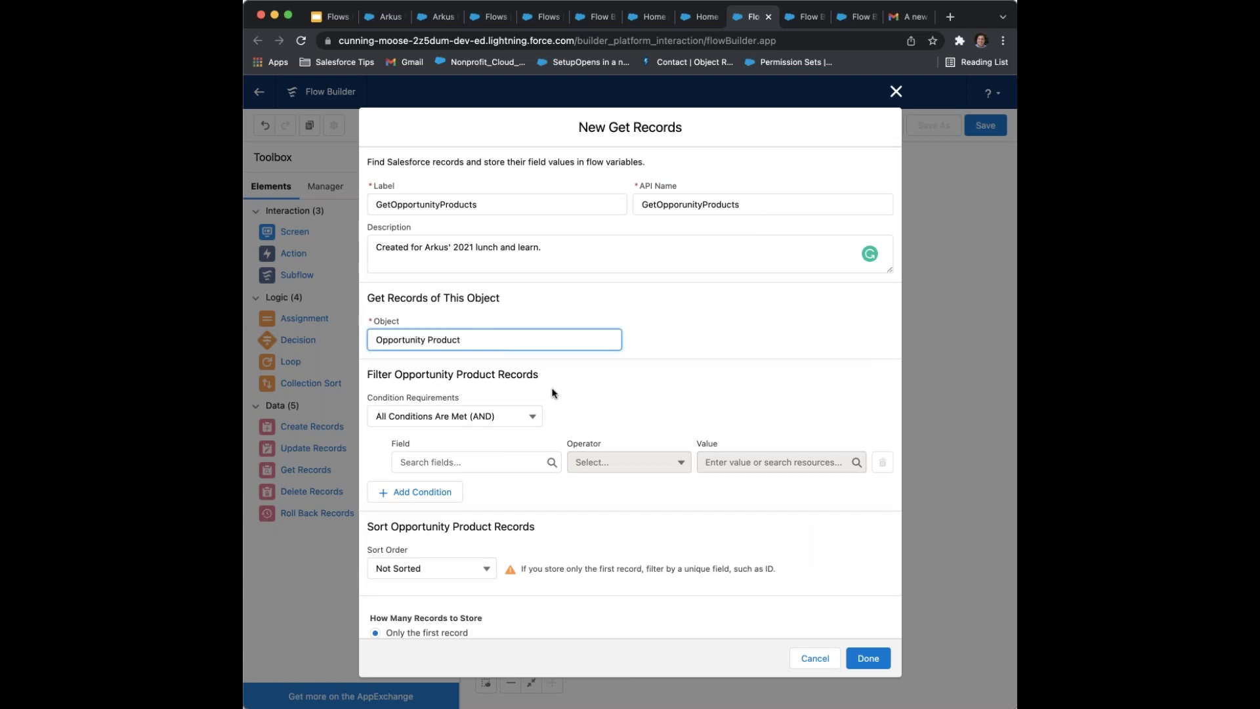
Filter the records to OpportunityId equals recordId, store all records, and finish the Get Records element
scroll(609, 365, down, 2)
scroll(609, 365, up, 3)
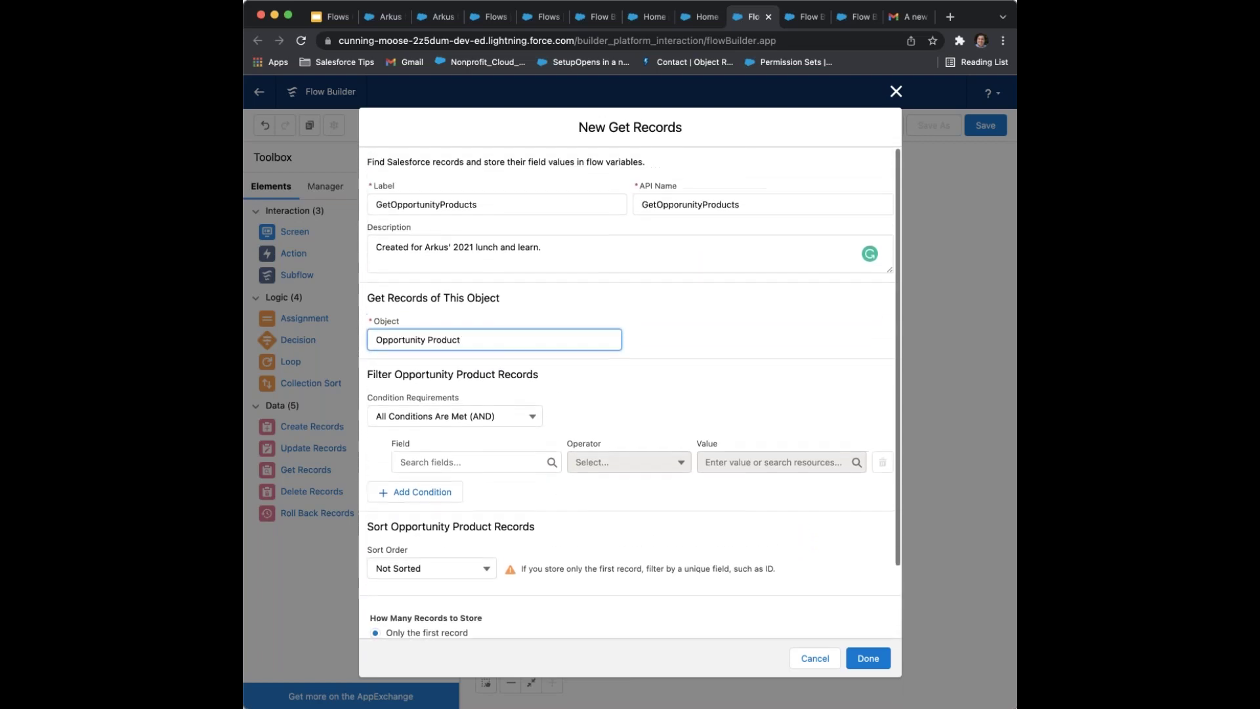
scroll(613, 367, down, 1)
scroll(613, 365, down, 1)
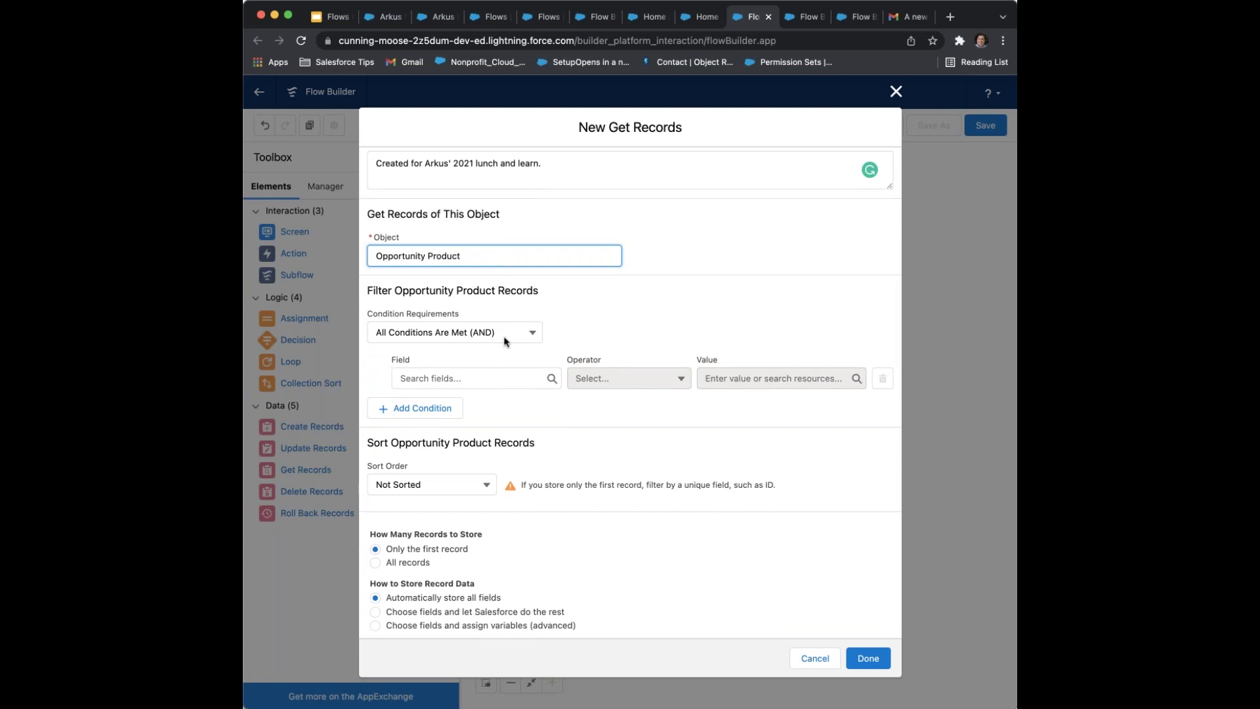
click(483, 376)
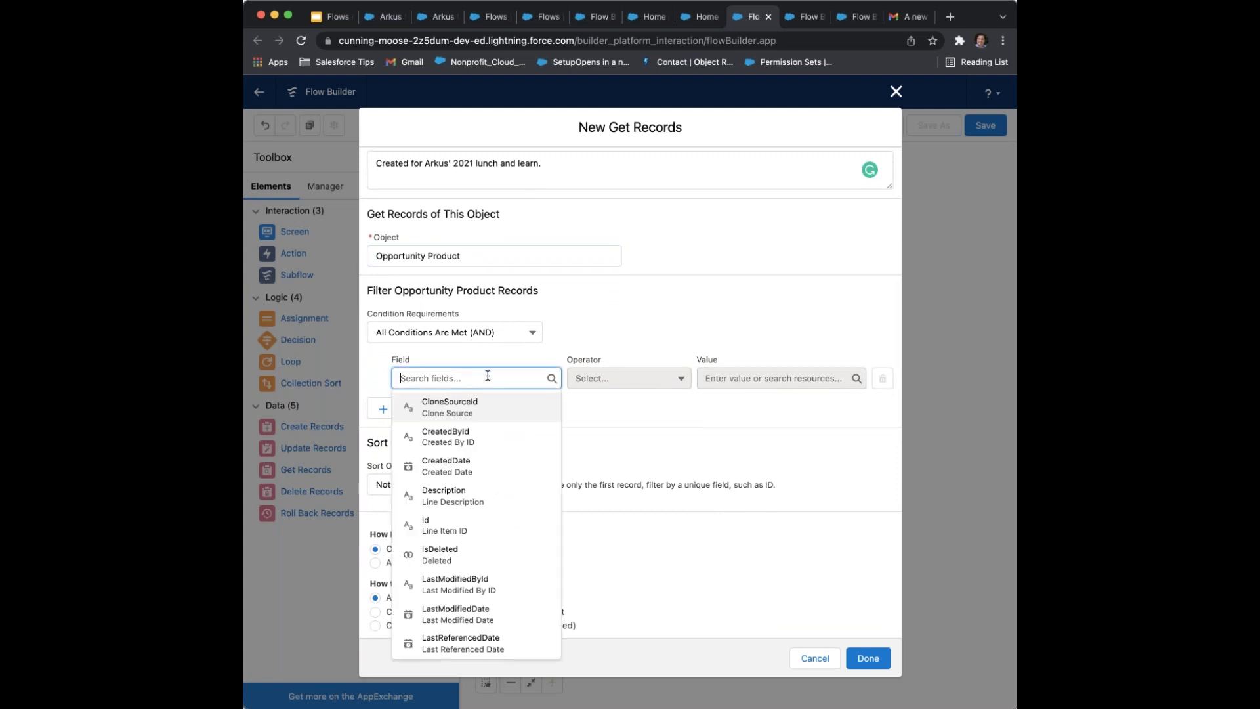
text(opp)
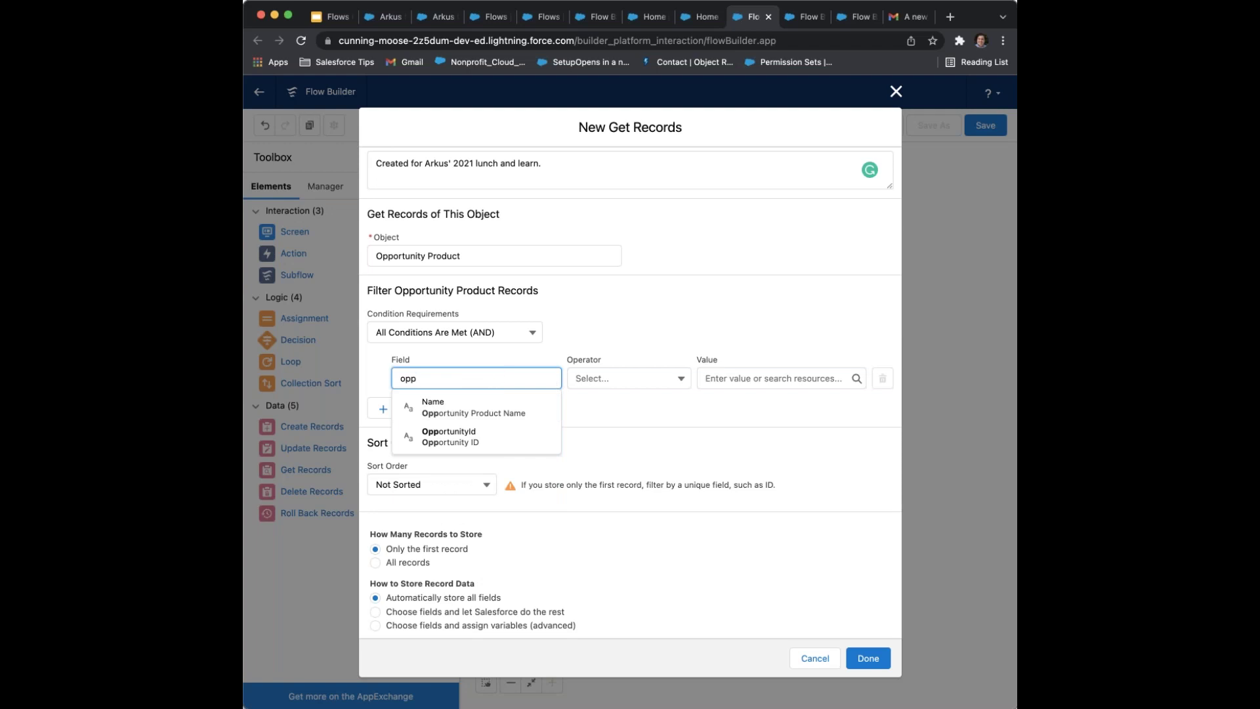
click(478, 440)
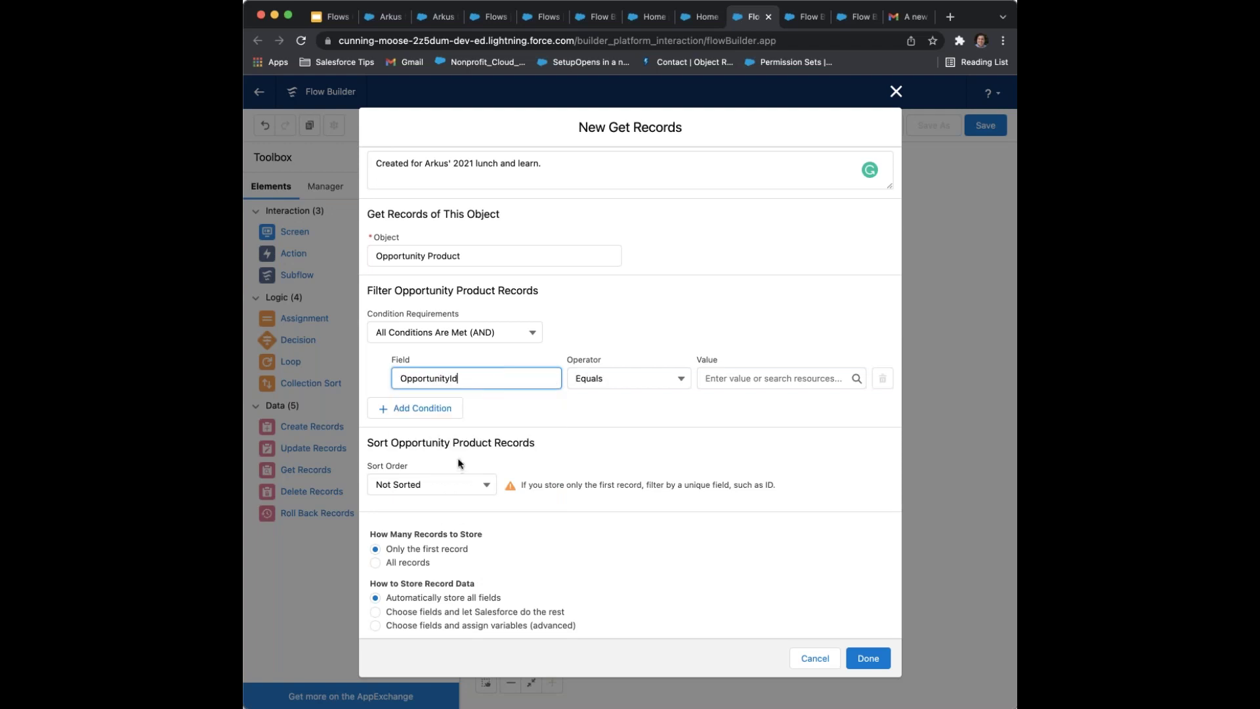
click(749, 381)
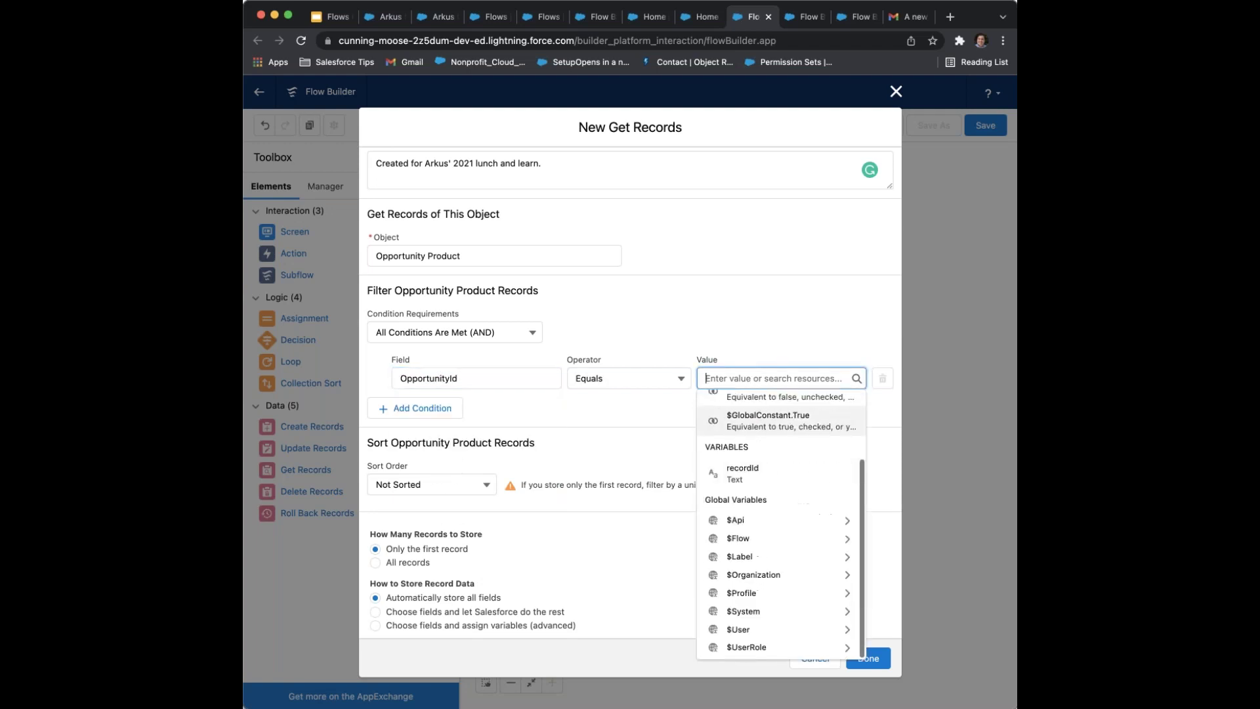
click(749, 474)
click(671, 432)
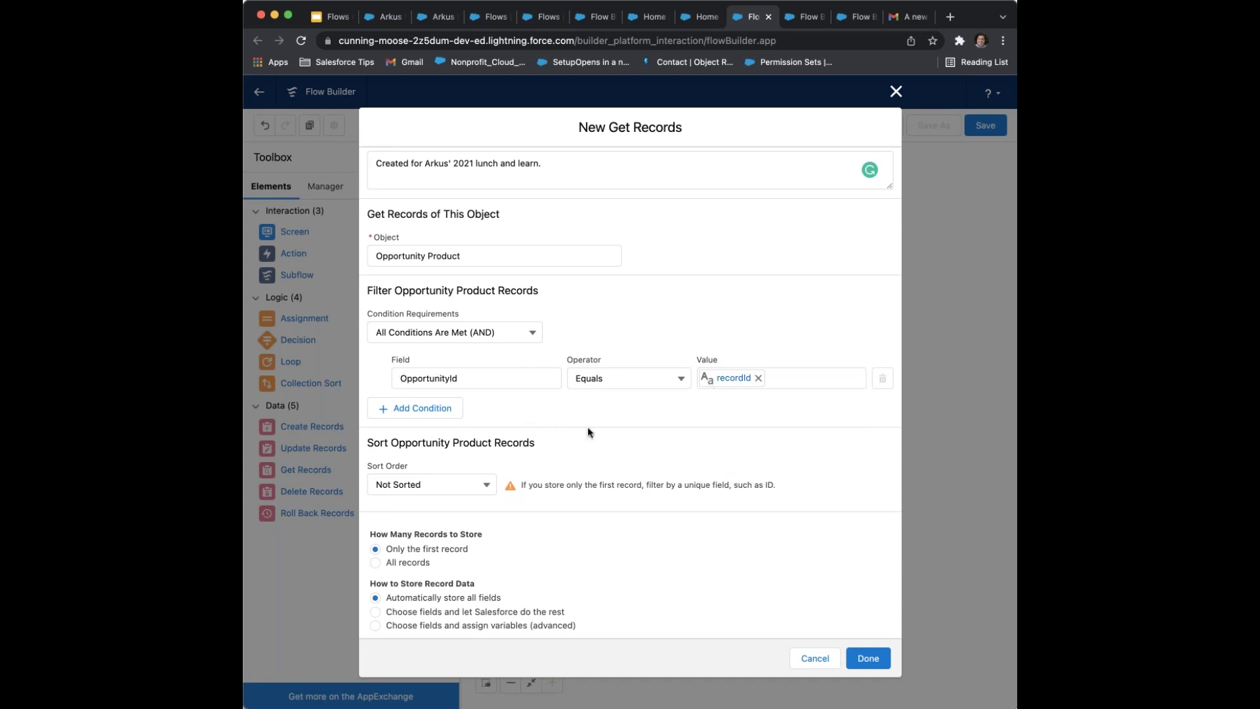
click(376, 562)
click(864, 662)
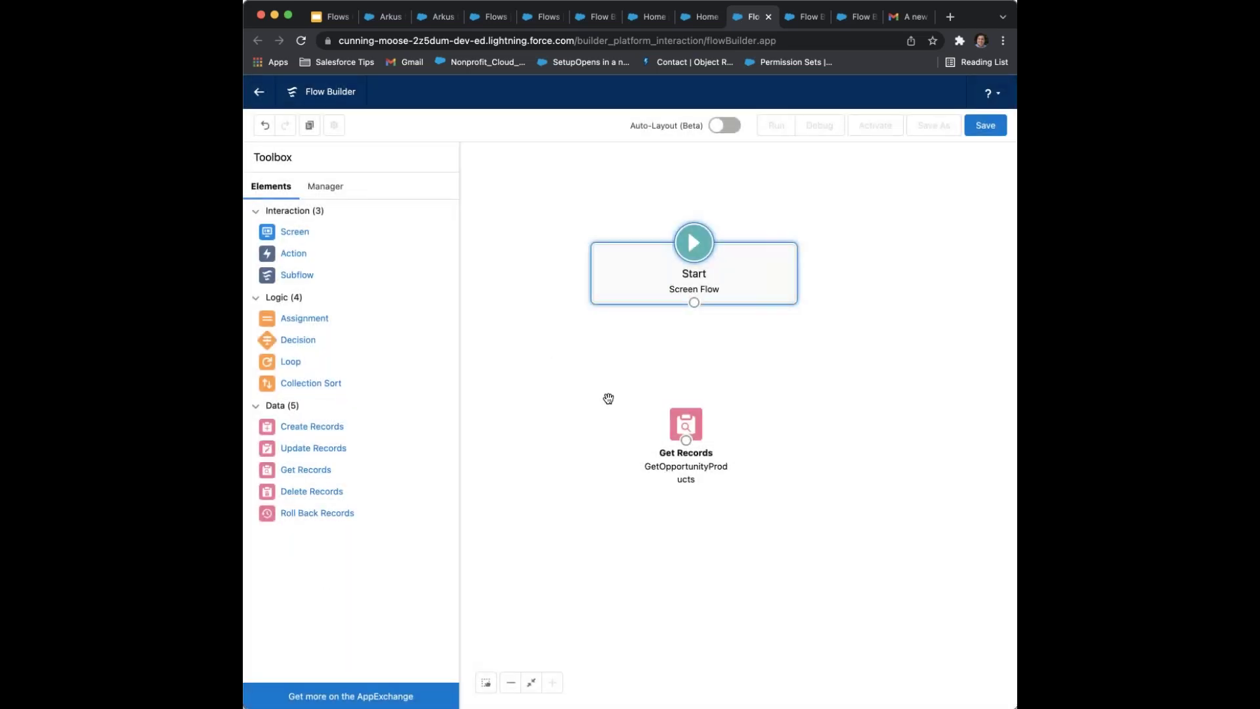
Align the GetOpportunityProducts element under Start and connect Start to it
click(682, 405)
drag(682, 405, 699, 385)
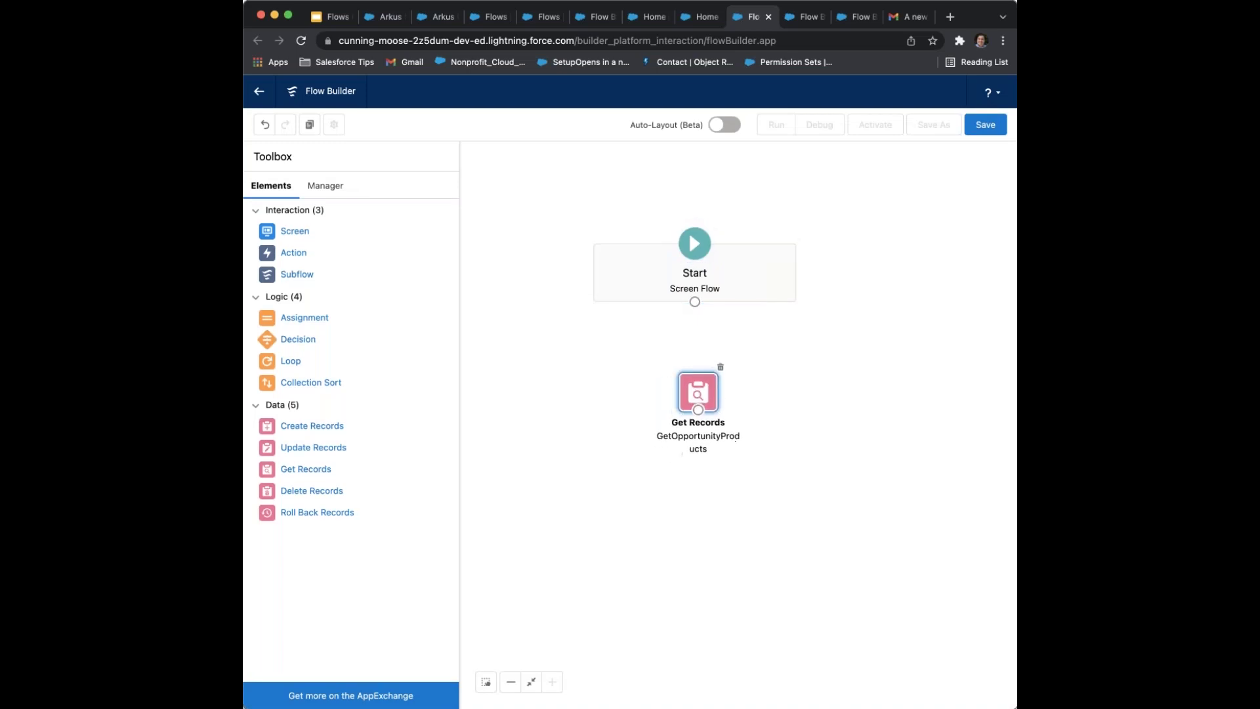
drag(695, 302, 694, 412)
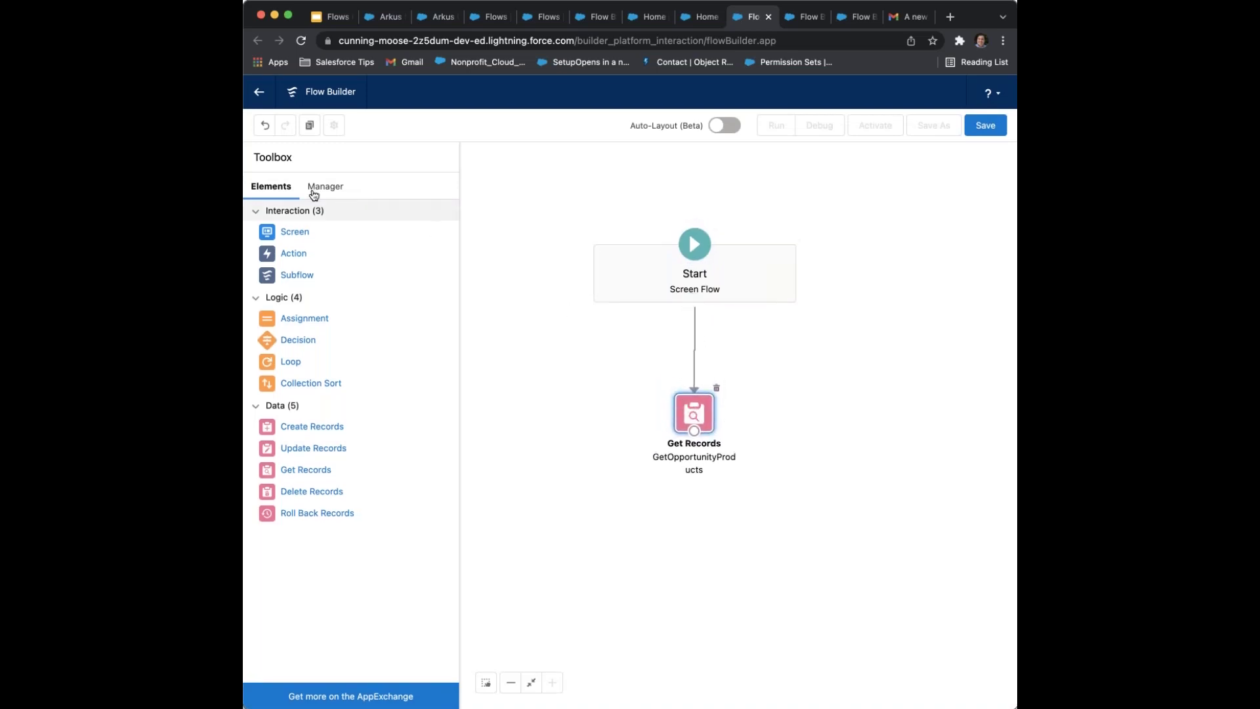
Add a Screen element labelled "Delete Opportunity Line Items" and described as "Created for Arkus' 2021 lunch and learn."
click(972, 436)
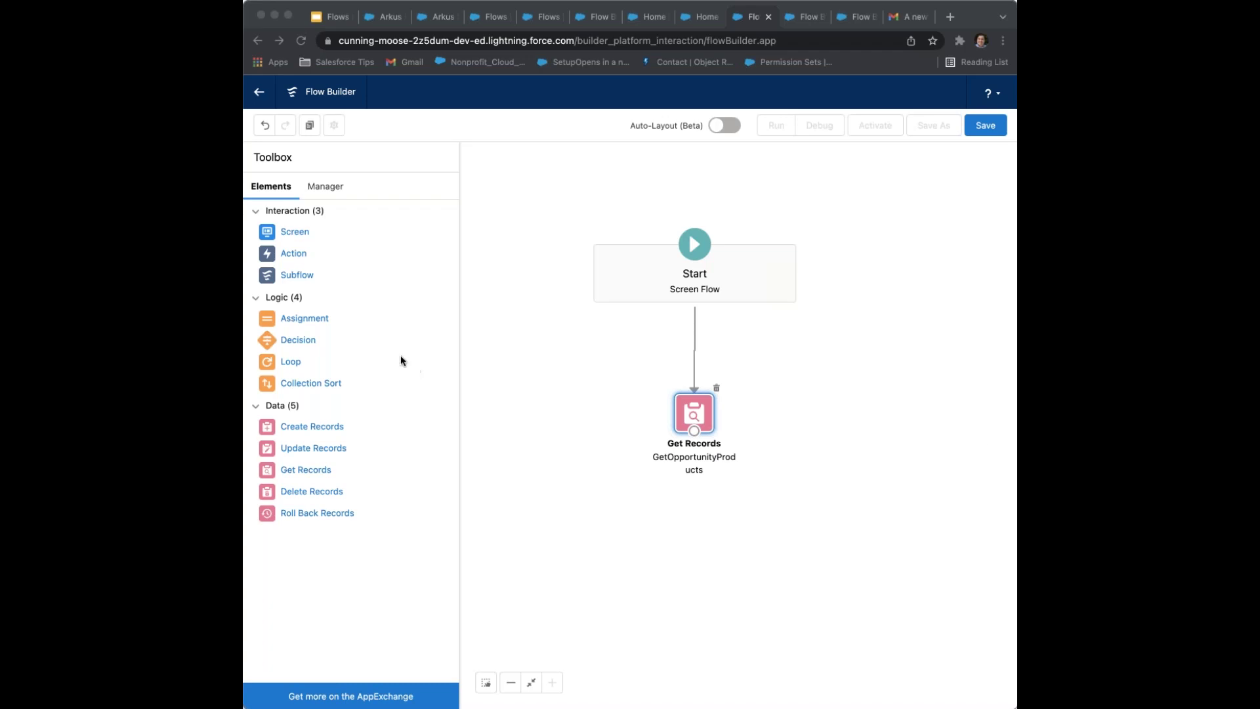
click(289, 237)
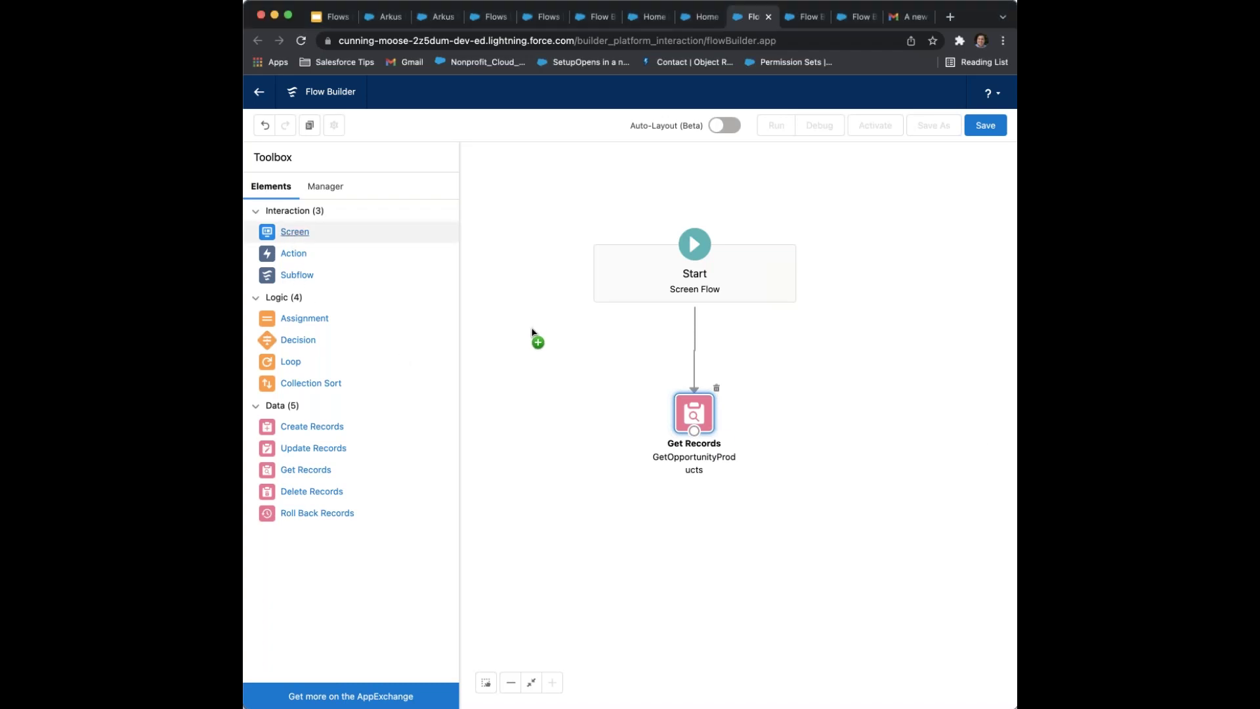
drag(571, 473, 571, 473)
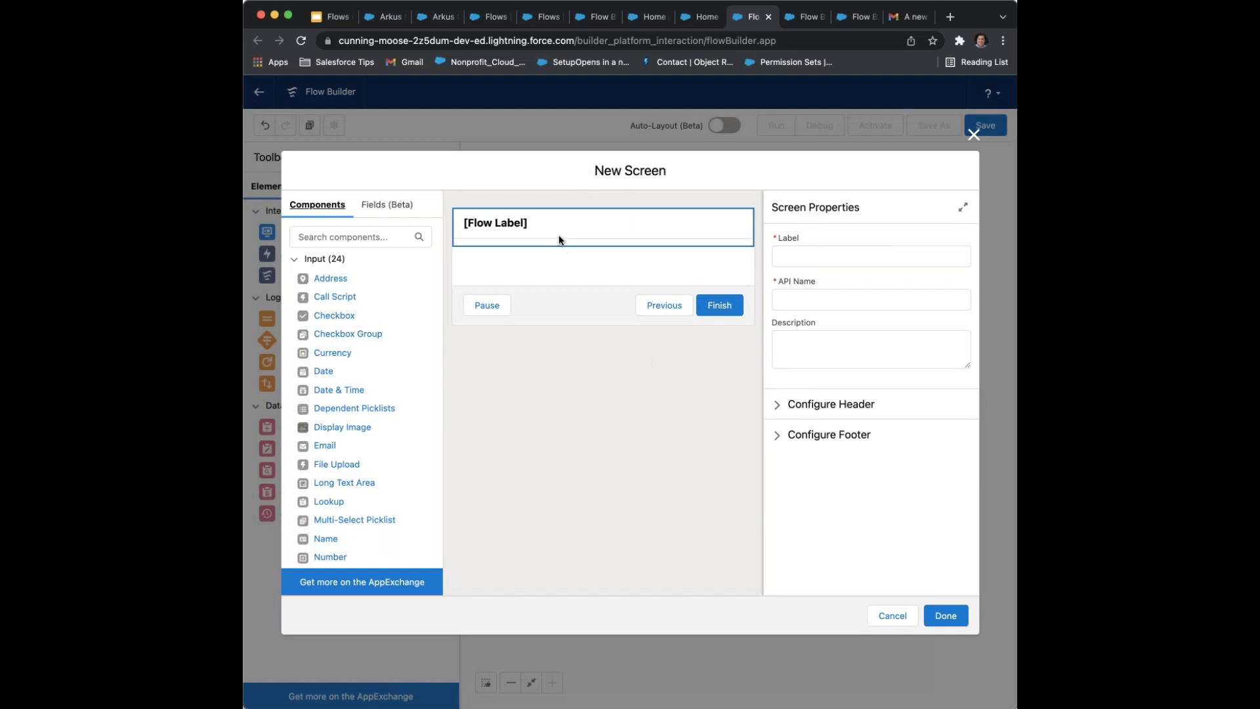
click(877, 256)
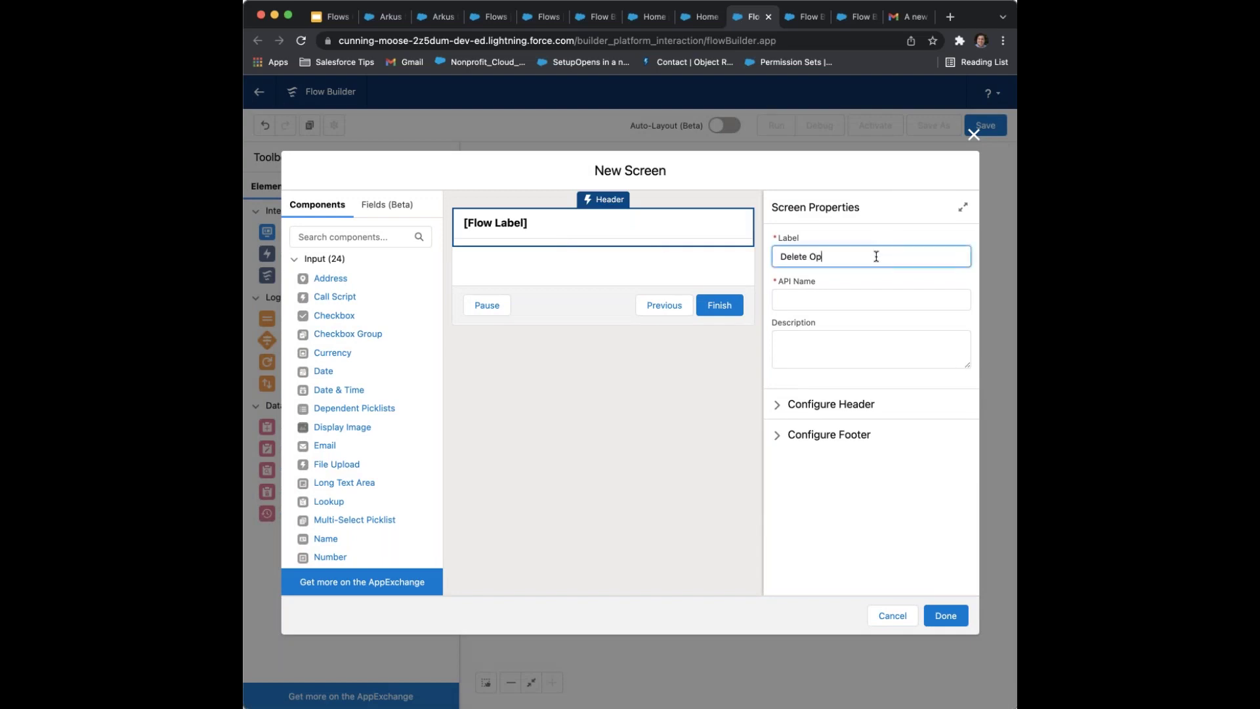
text(Delete Opportunity Line Items)
key(Tab)
key(Tab)
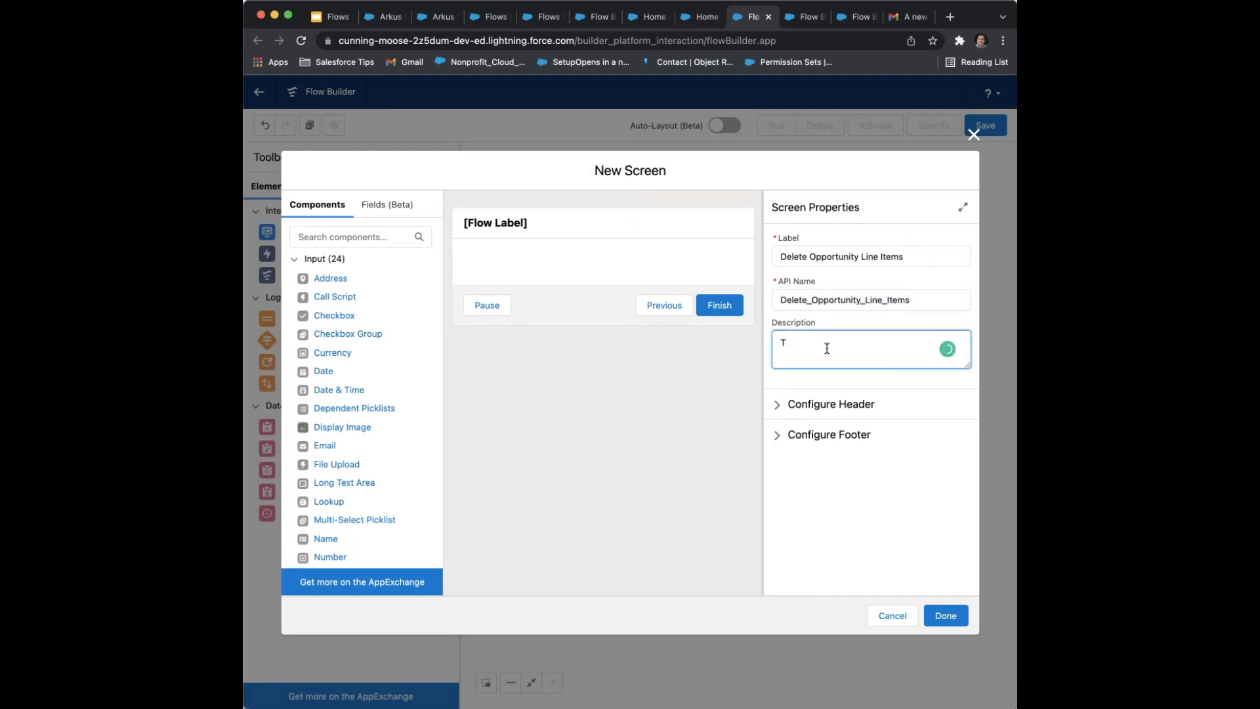
text(Created for Arkus' 2021 lunch and learn.)
Expand the screen's header and footer settings, keep the footer shown and hide the Previous button
click(814, 404)
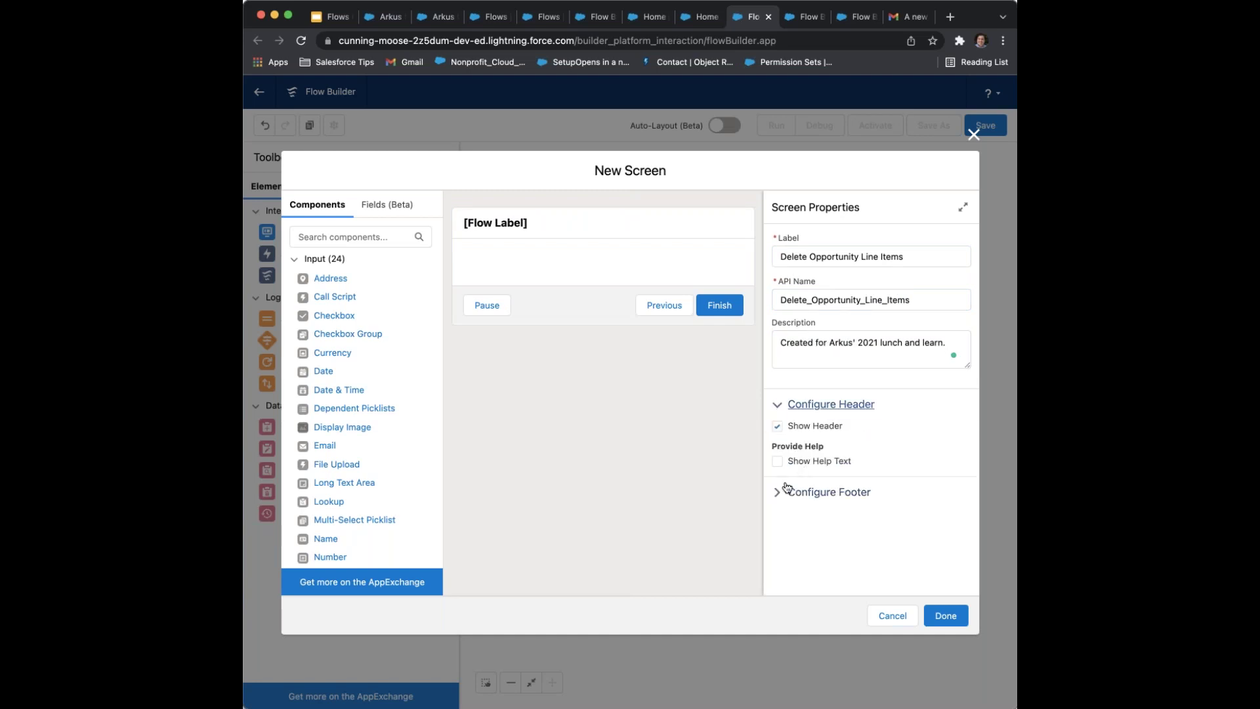
click(787, 491)
scroll(807, 427, down, 5)
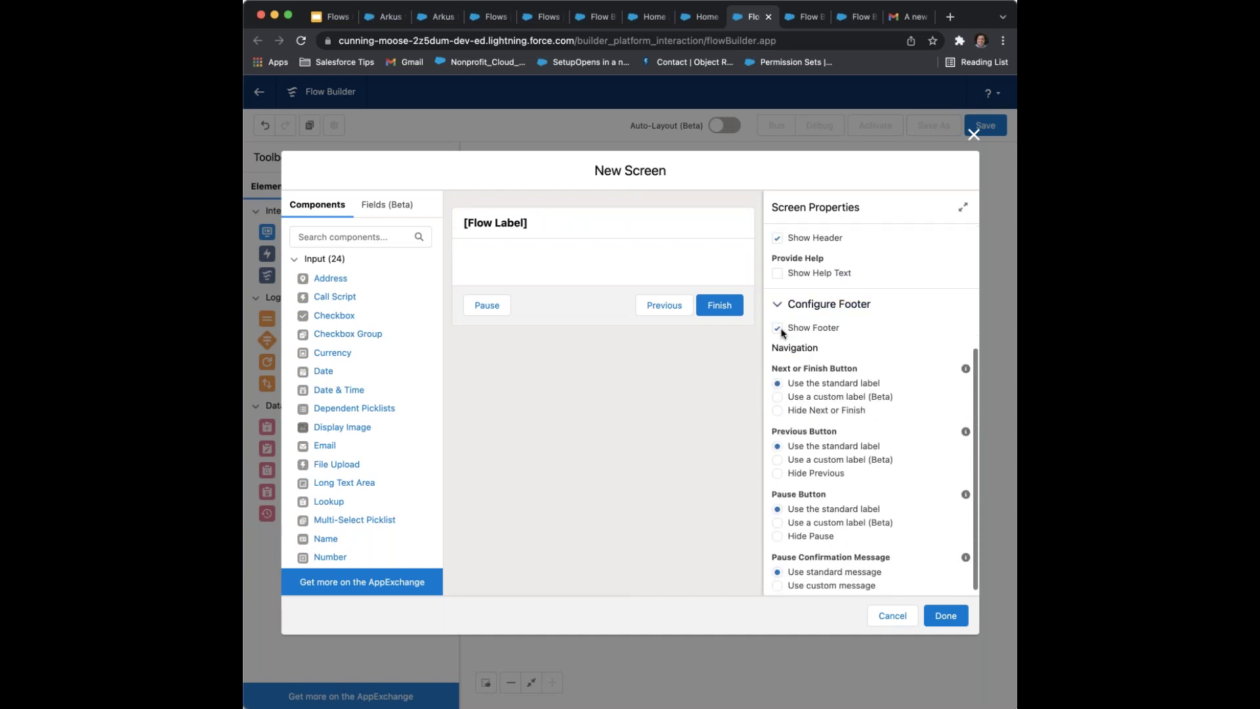
click(778, 329)
click(778, 328)
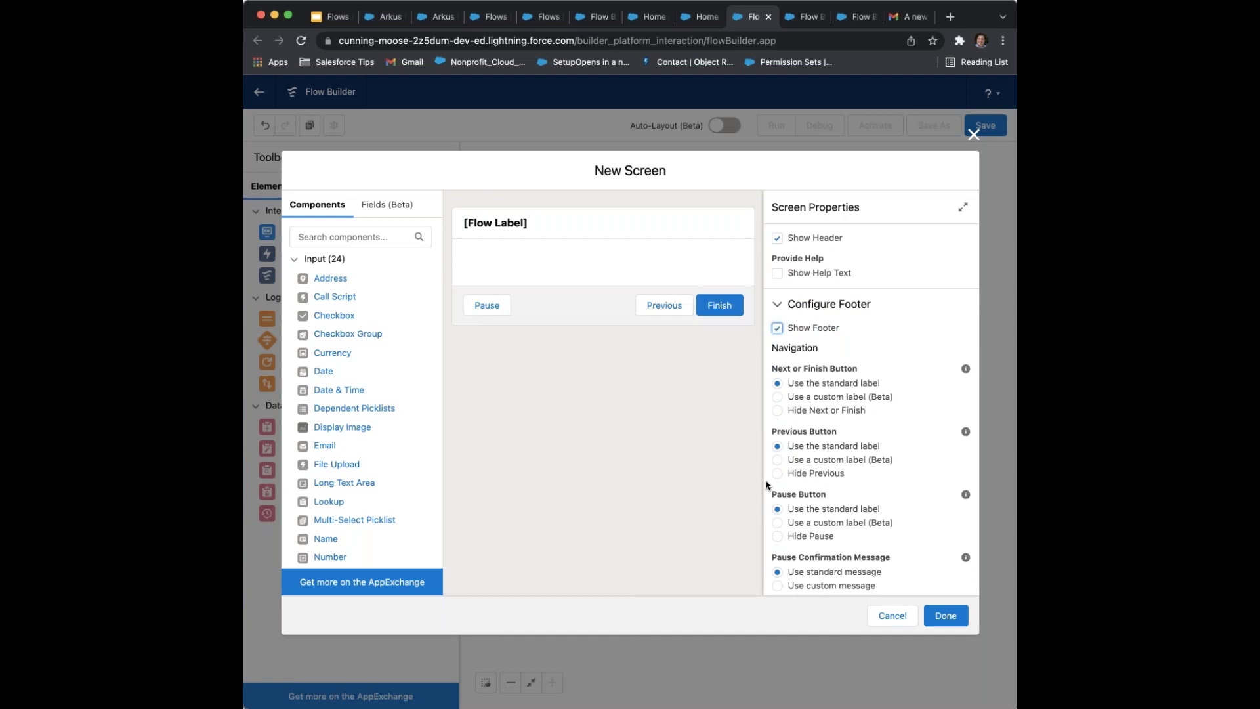
click(777, 474)
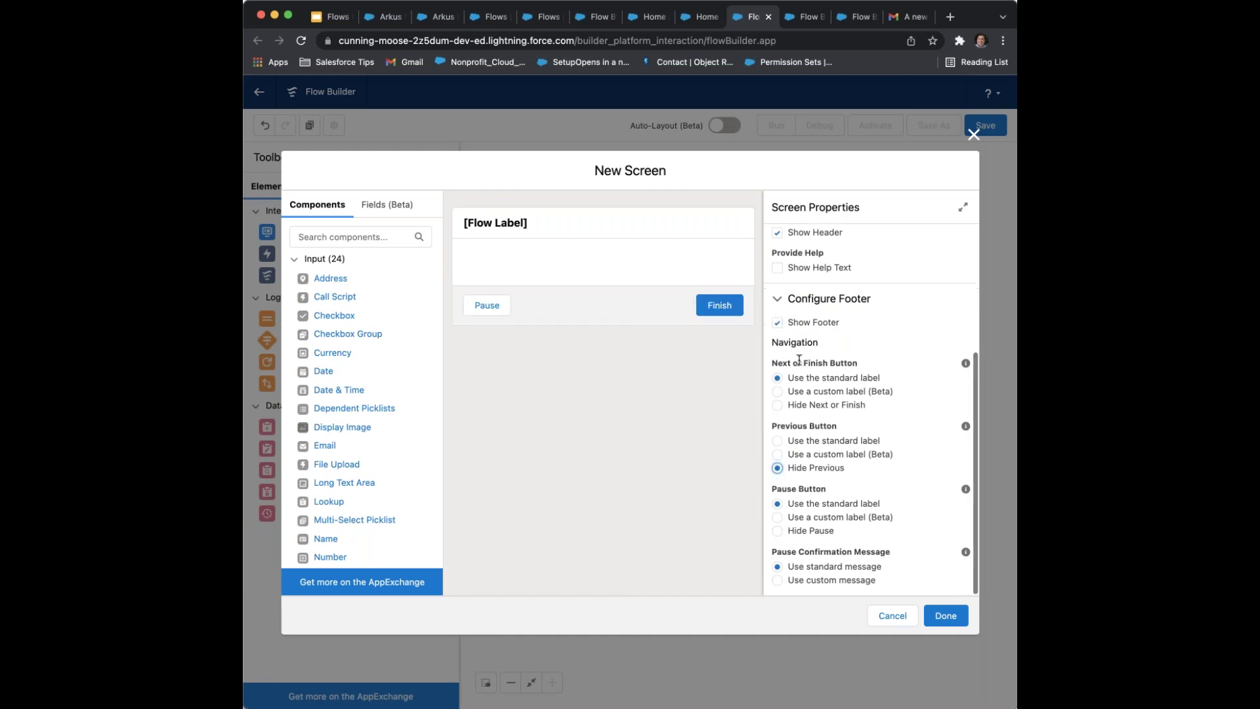
Hide the screen's Pause button and keep the Next or Finish button on its standard label
click(777, 411)
scroll(777, 394, down, 1)
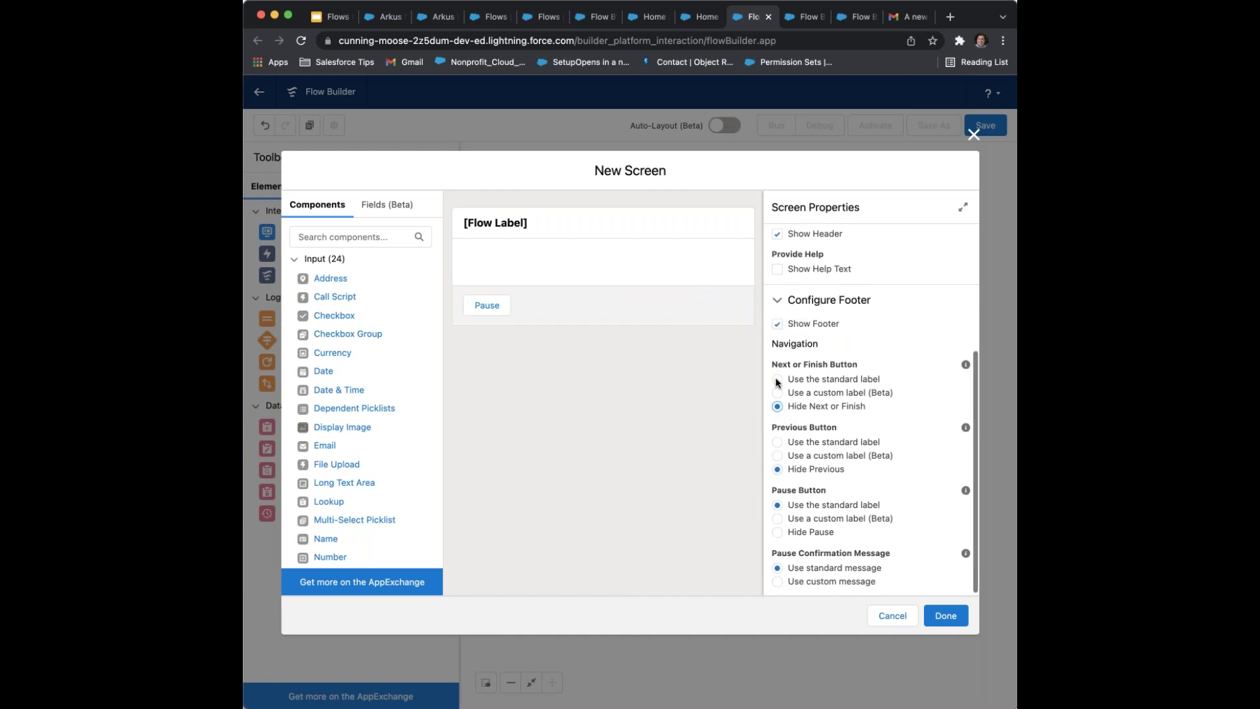
click(777, 392)
click(777, 380)
click(777, 407)
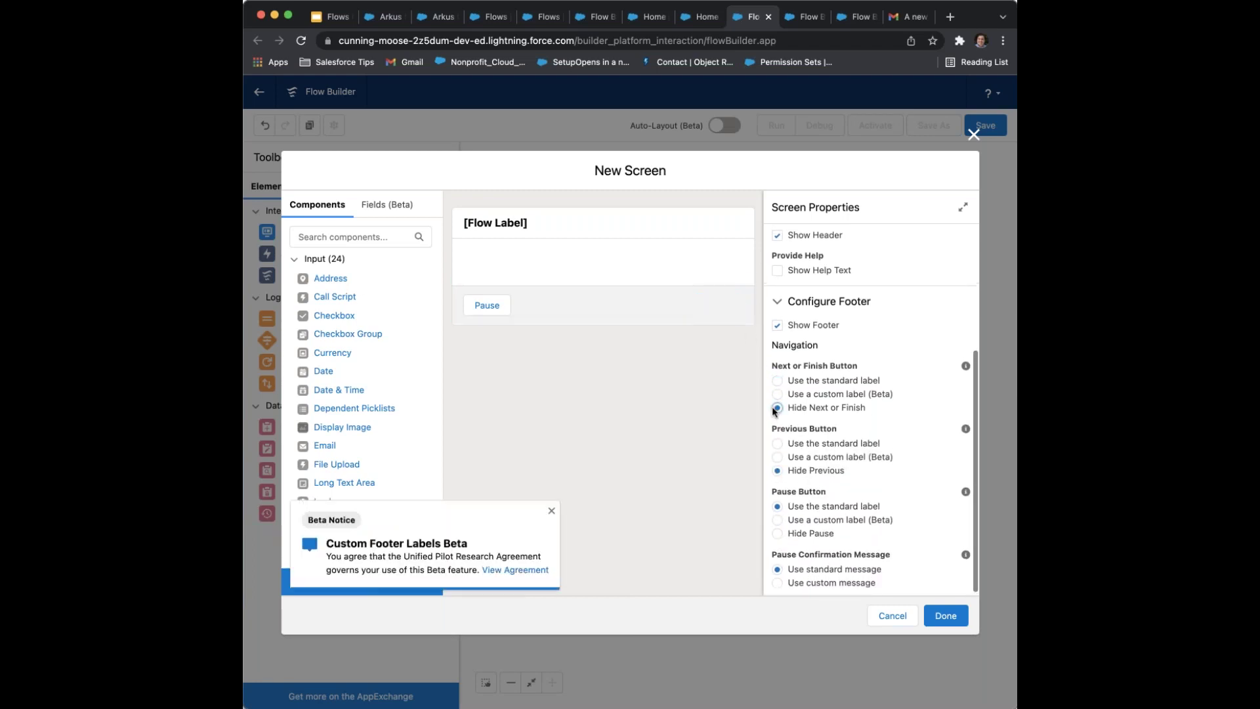
scroll(777, 420, down, 1)
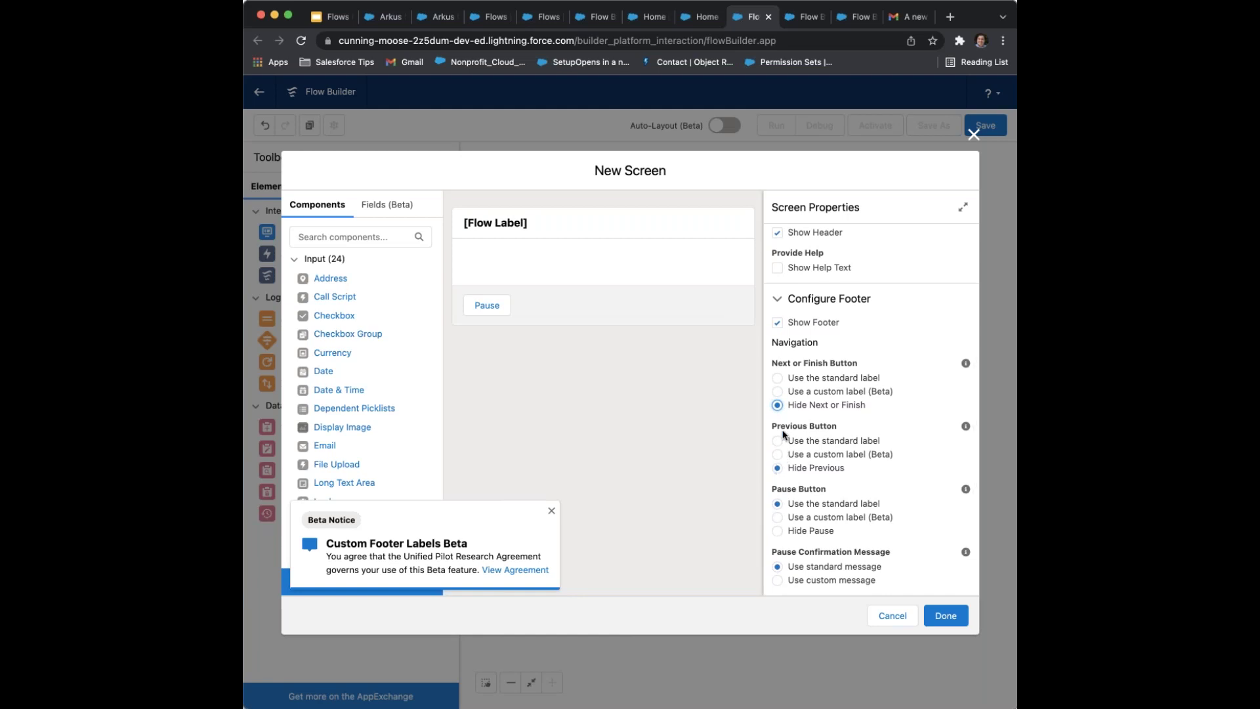
click(777, 530)
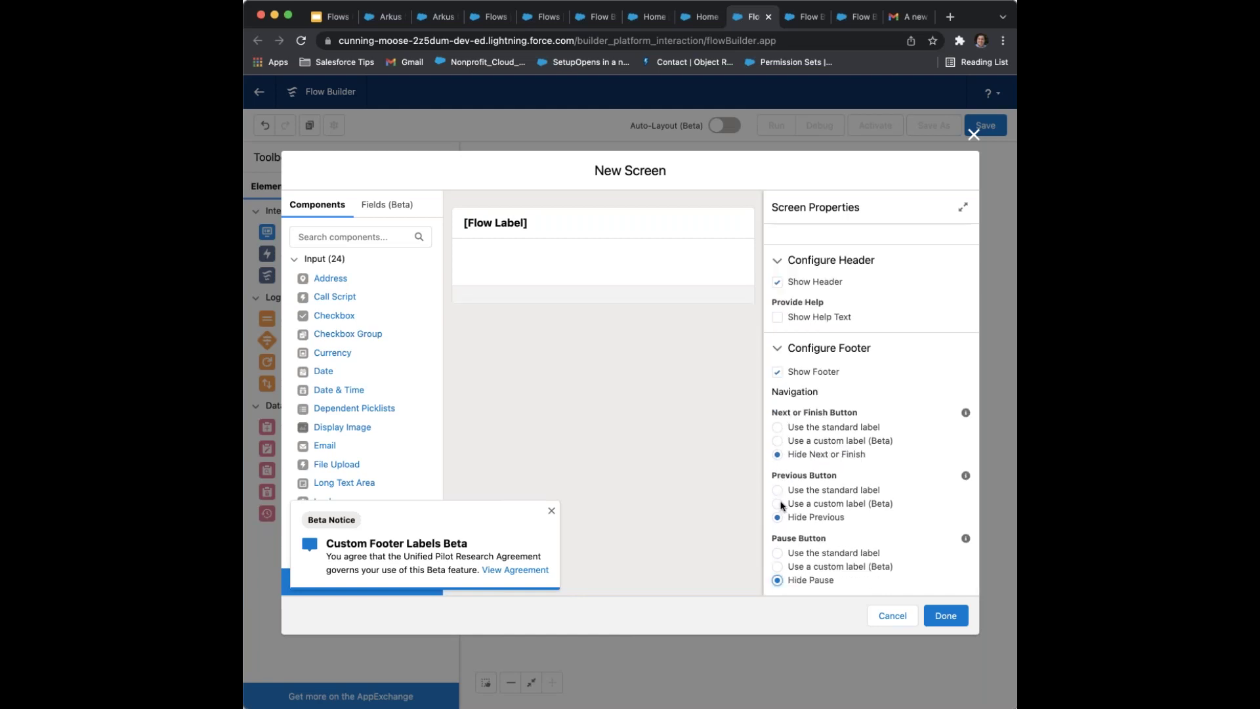
click(778, 427)
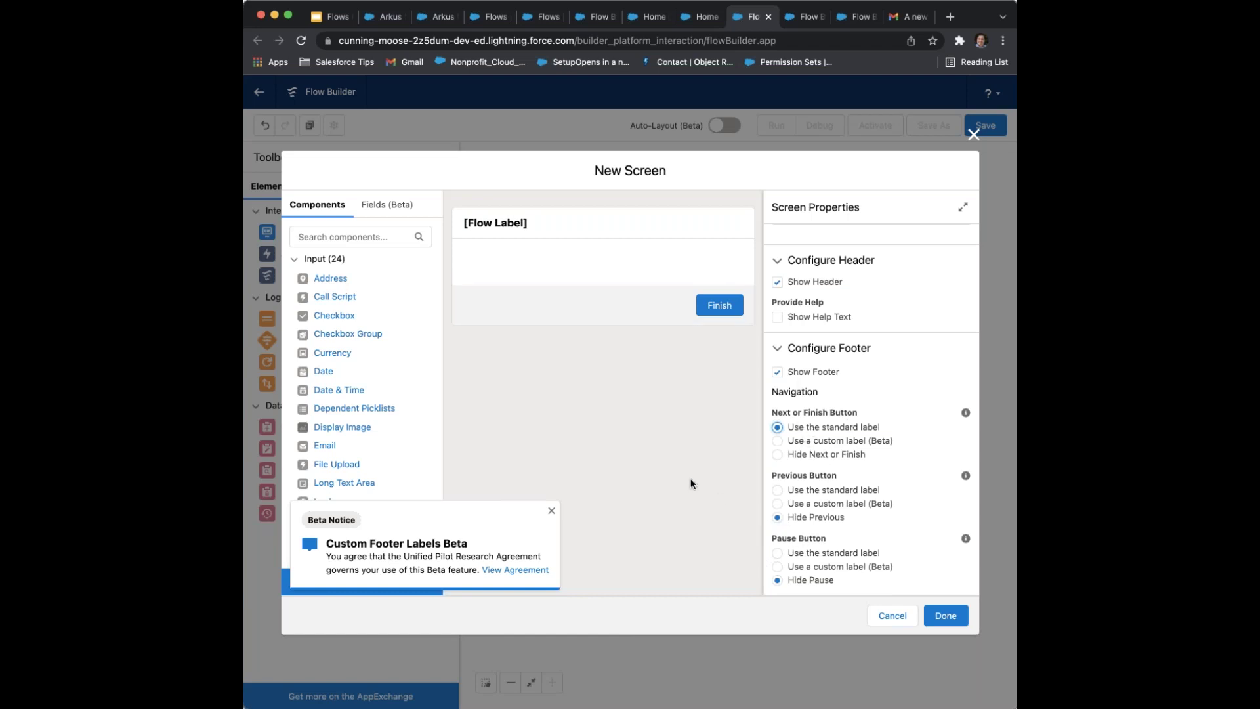
Look through the available screen components and search them for "scr"
scroll(388, 332, down, 5)
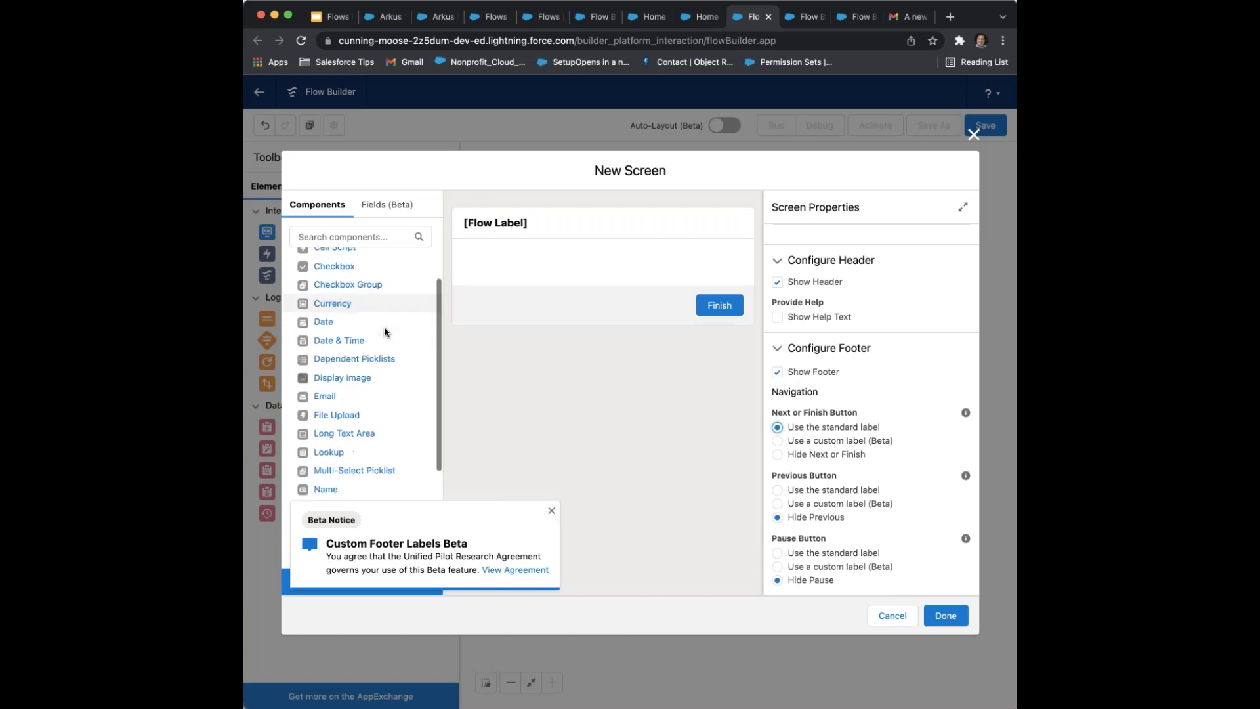
click(551, 510)
scroll(372, 420, down, 2)
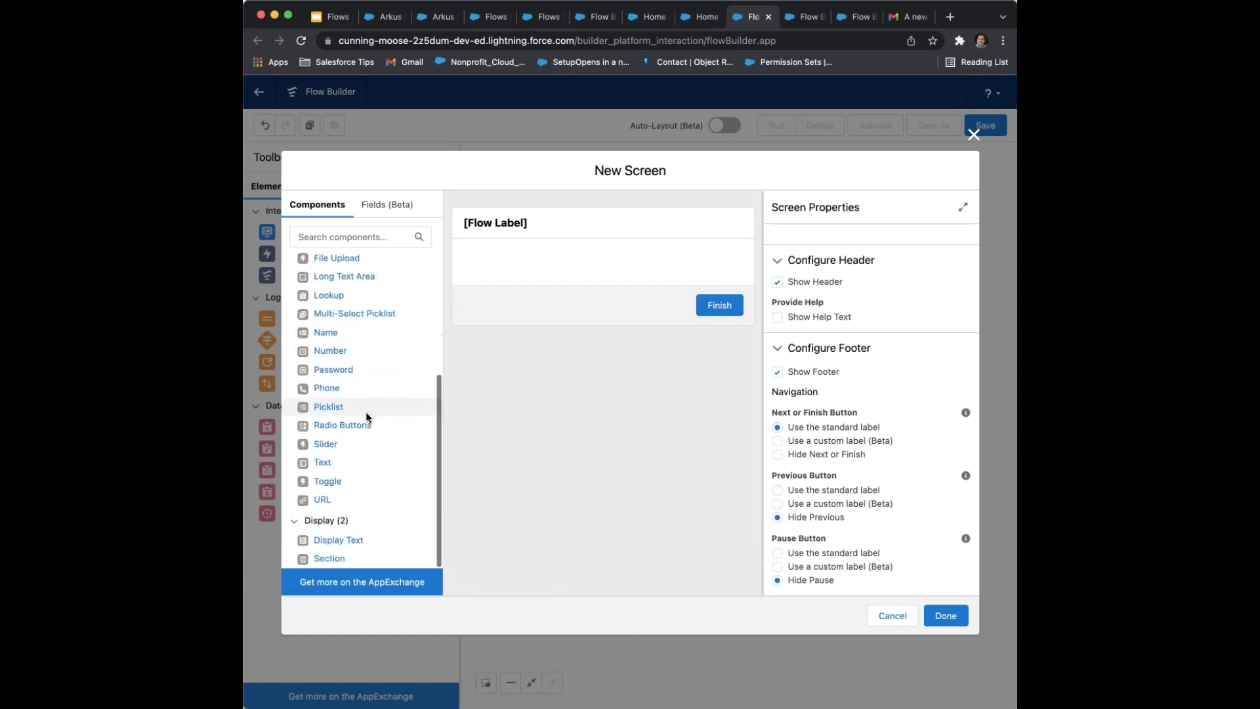
scroll(365, 412, up, 5)
click(354, 237)
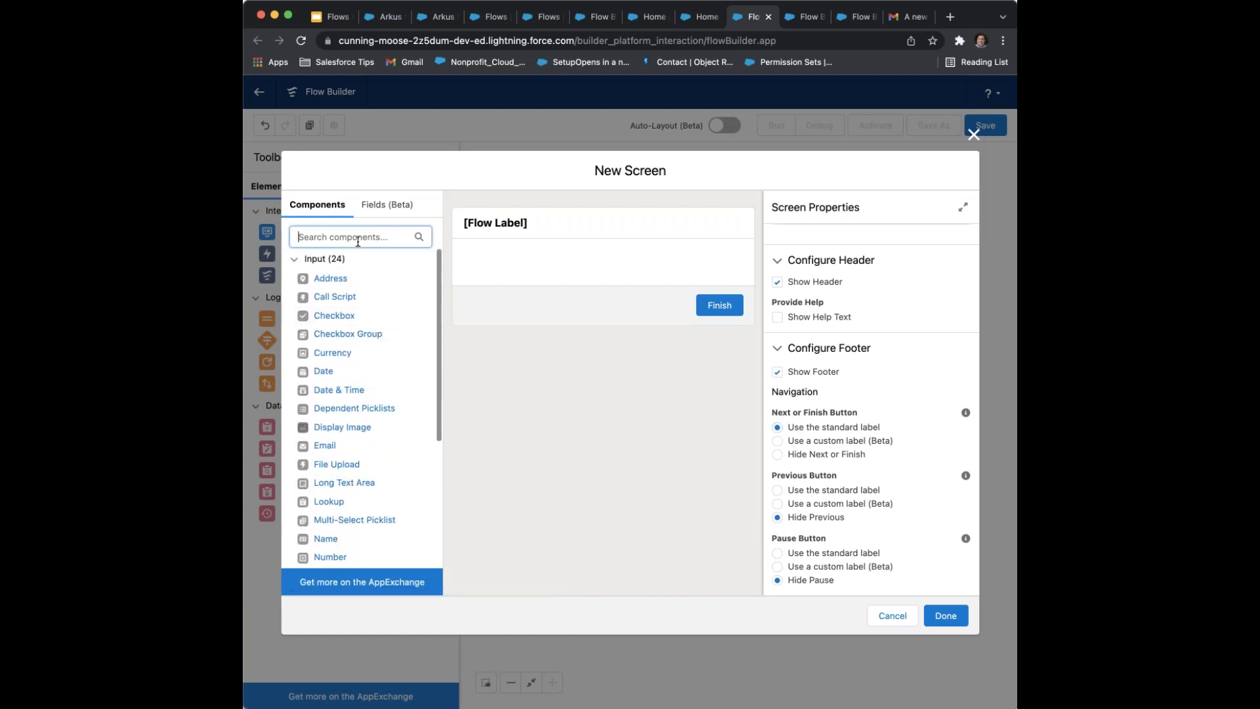
text(scr)
key(BackSpace)
key(BackSpace)
key(BackSpace)
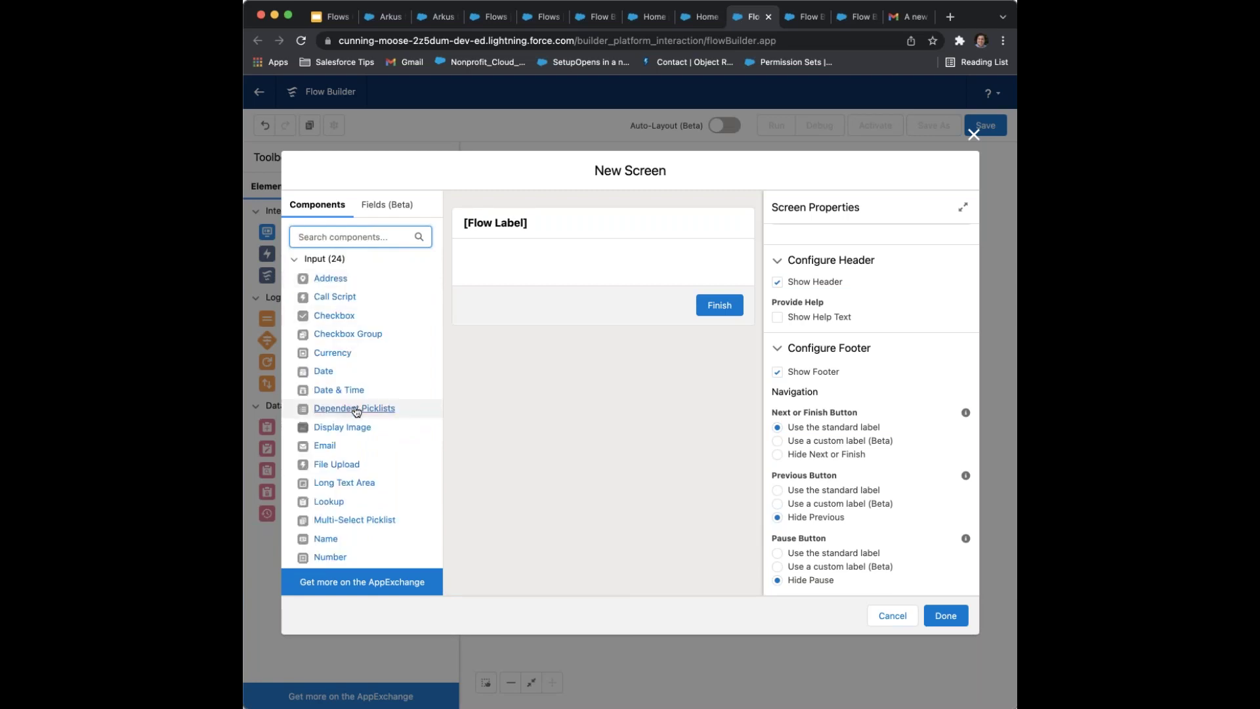
scroll(347, 430, down, 5)
scroll(344, 450, down, 1)
drag(322, 466, 522, 278)
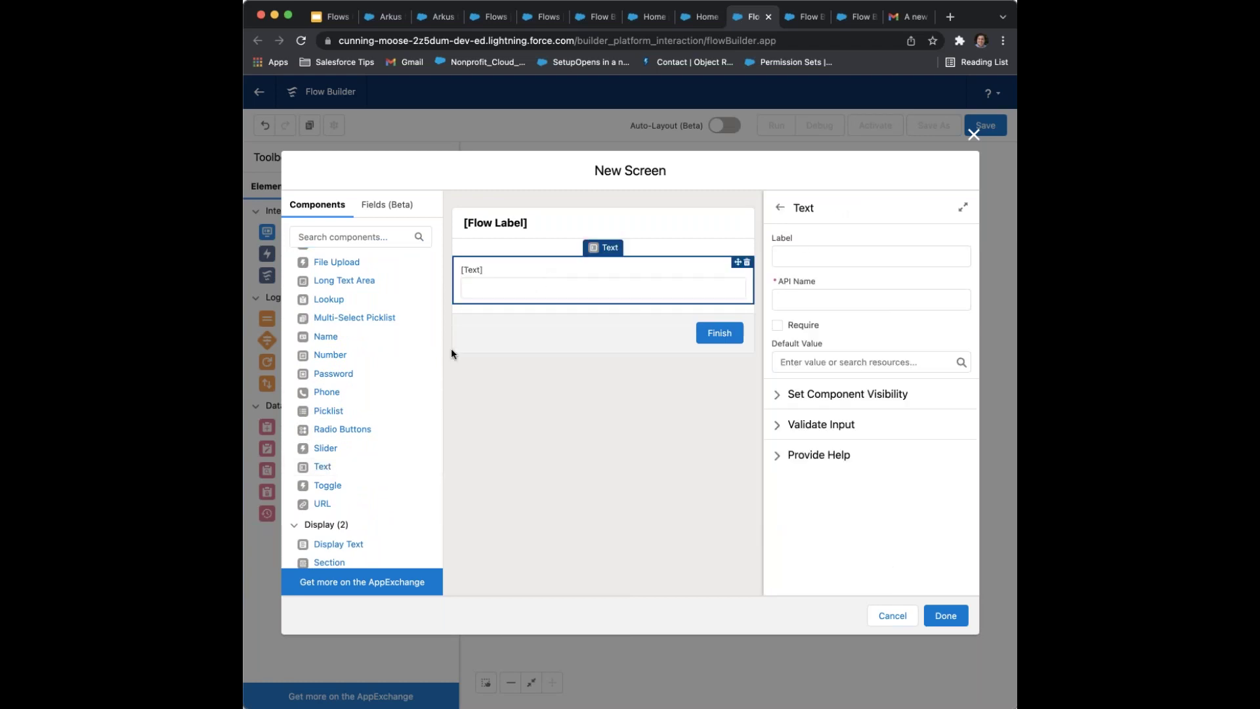
click(748, 263)
click(725, 428)
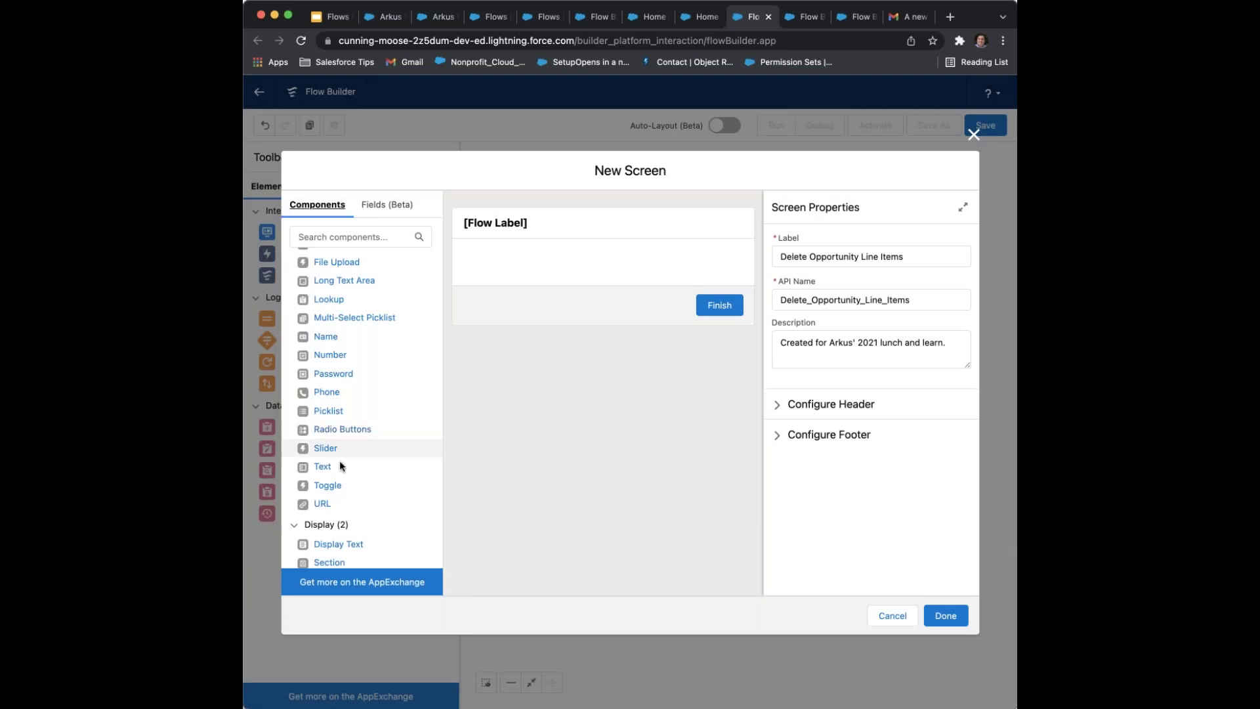
Add a Display Text component to the screen and delete the duplicate copy of it
click(346, 546)
drag(347, 545, 522, 279)
click(748, 287)
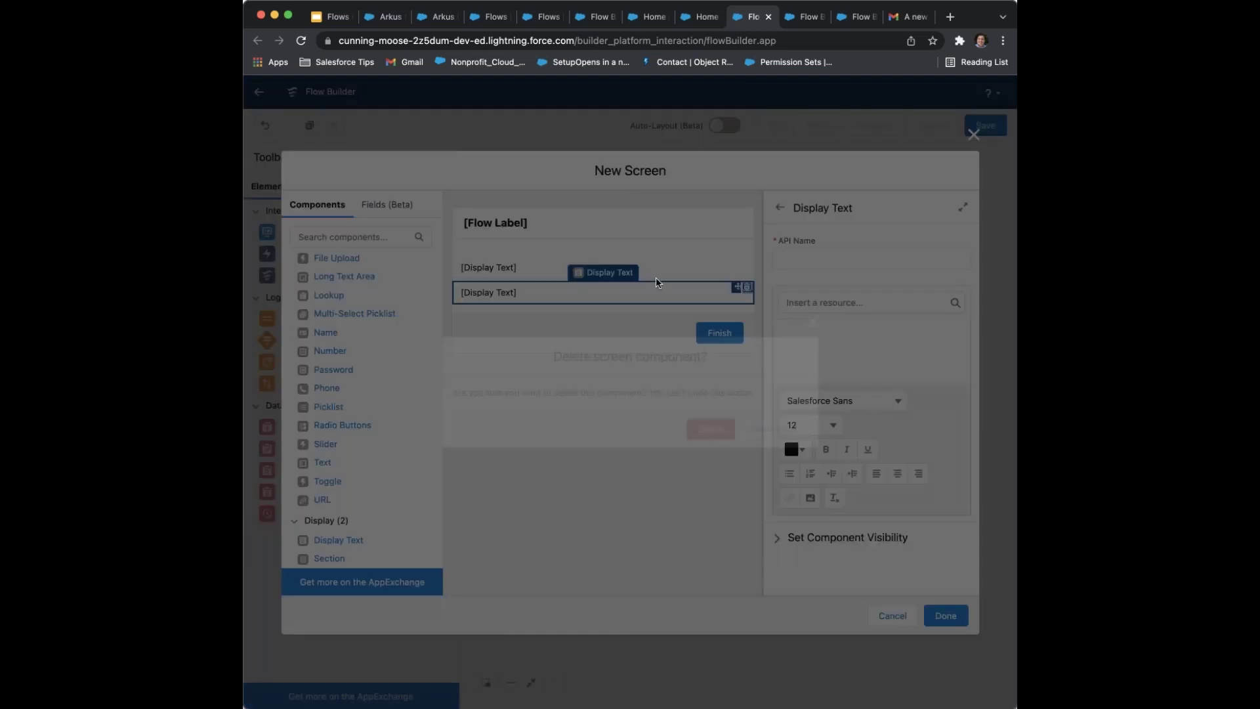
click(711, 429)
click(655, 264)
Set the Display Text component's API name to DeleteOppItems
click(839, 261)
text(DelteOp)
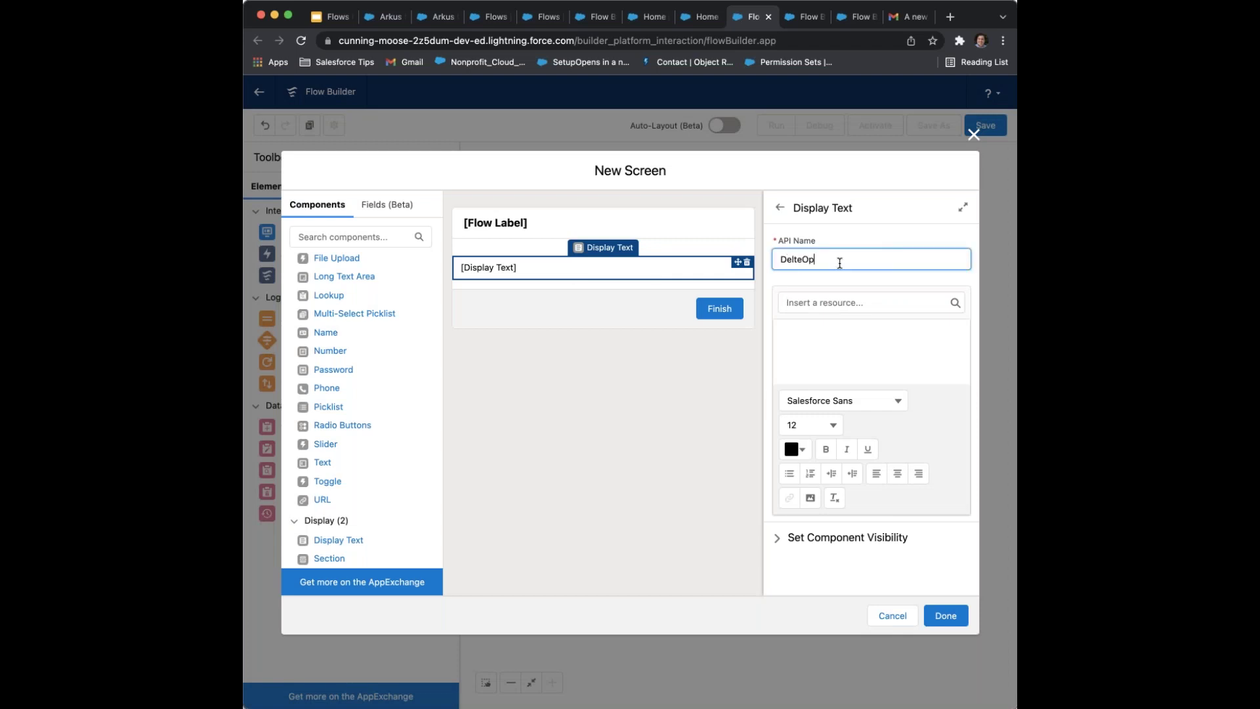
text(OPpiu)
text(Items)
key(Tab)
key(Tab)
key(Down)
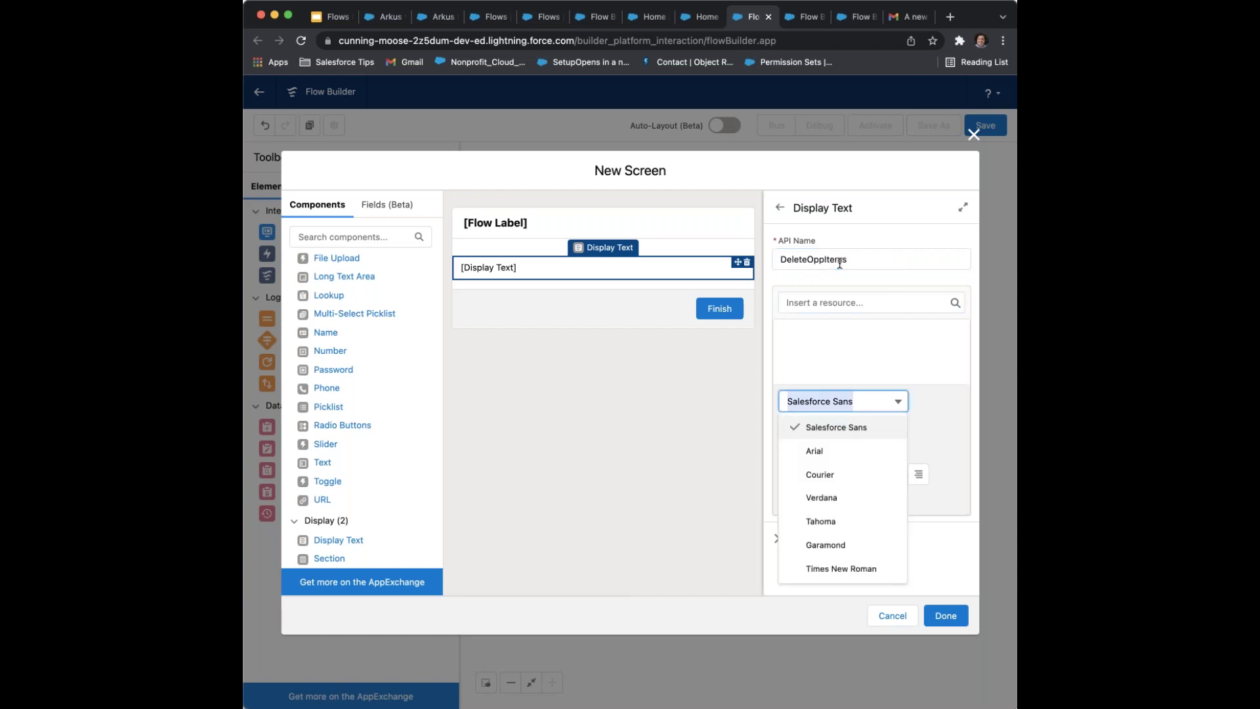
key(Escape)
Enter "Do you want to delete opportunity line items?" as the display text and finish the screen element
click(826, 363)
text(d)
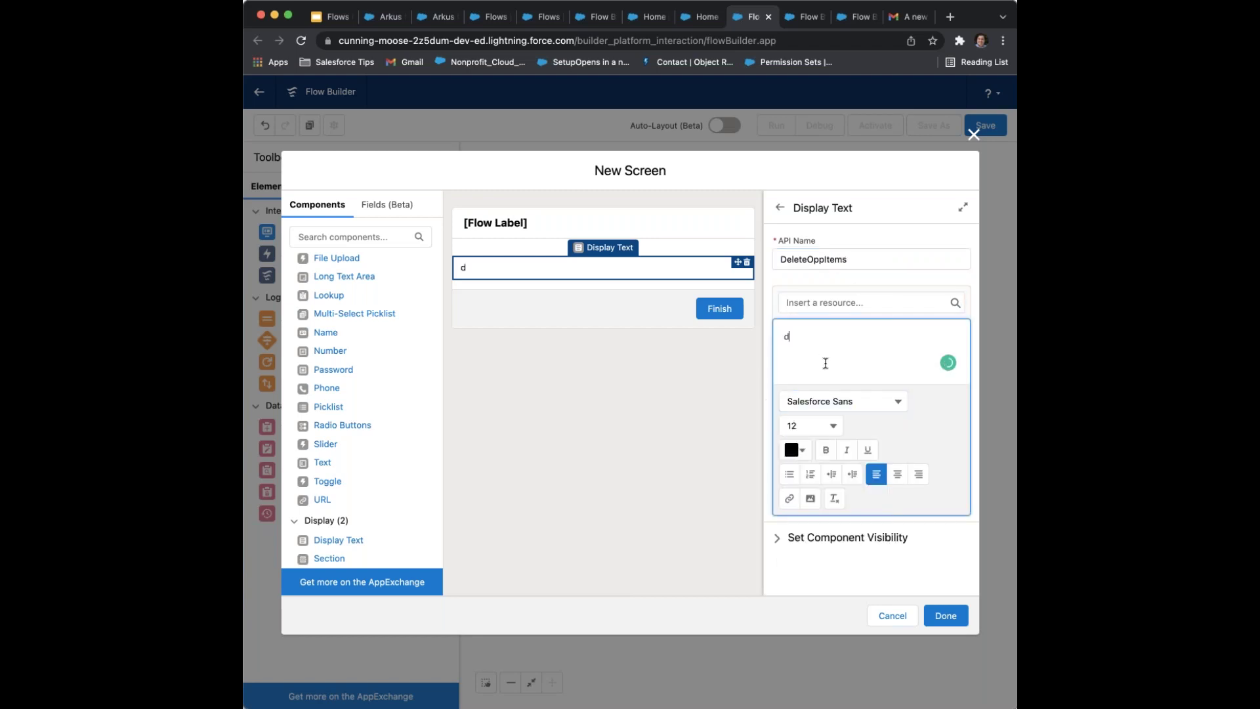
key(BackSpace)
text(Do you want to delete opportunity line items?)
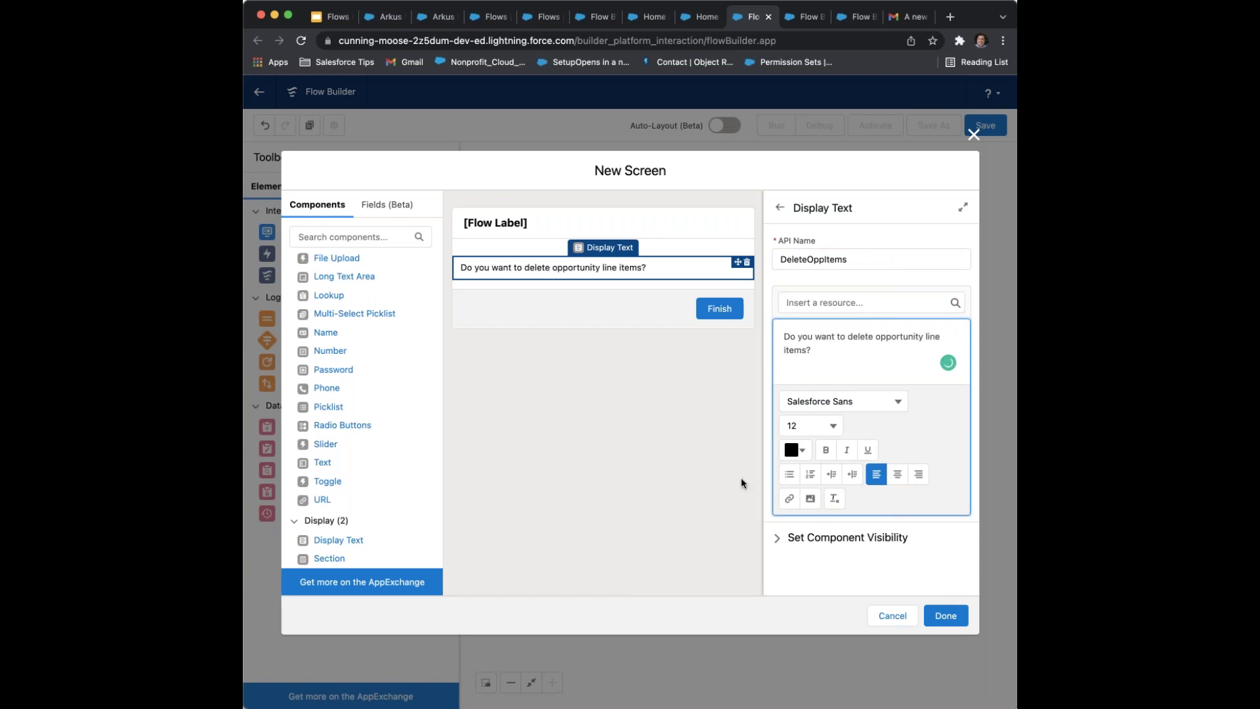
click(946, 627)
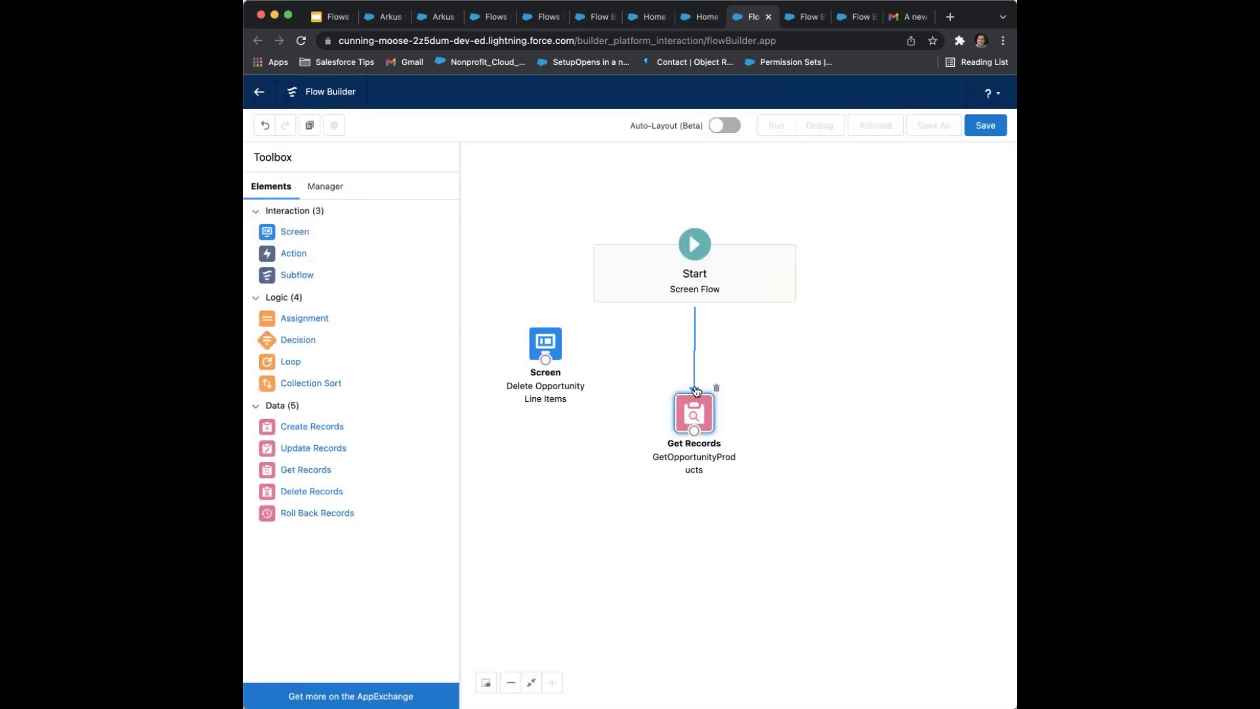
Replace the direct Start to Get Records connector with a path through the Delete Opportunity Line Items screen, and review the Get Records settings
key(Delete)
drag(543, 332, 727, 363)
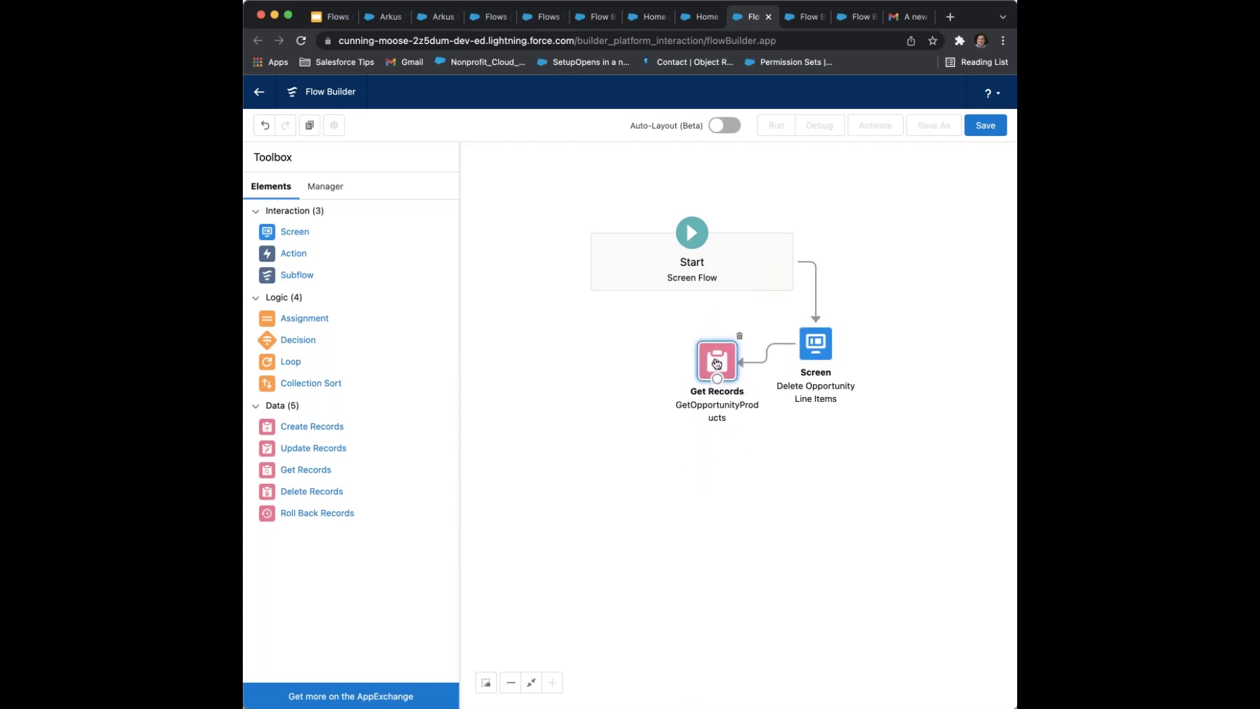
double_click(715, 364)
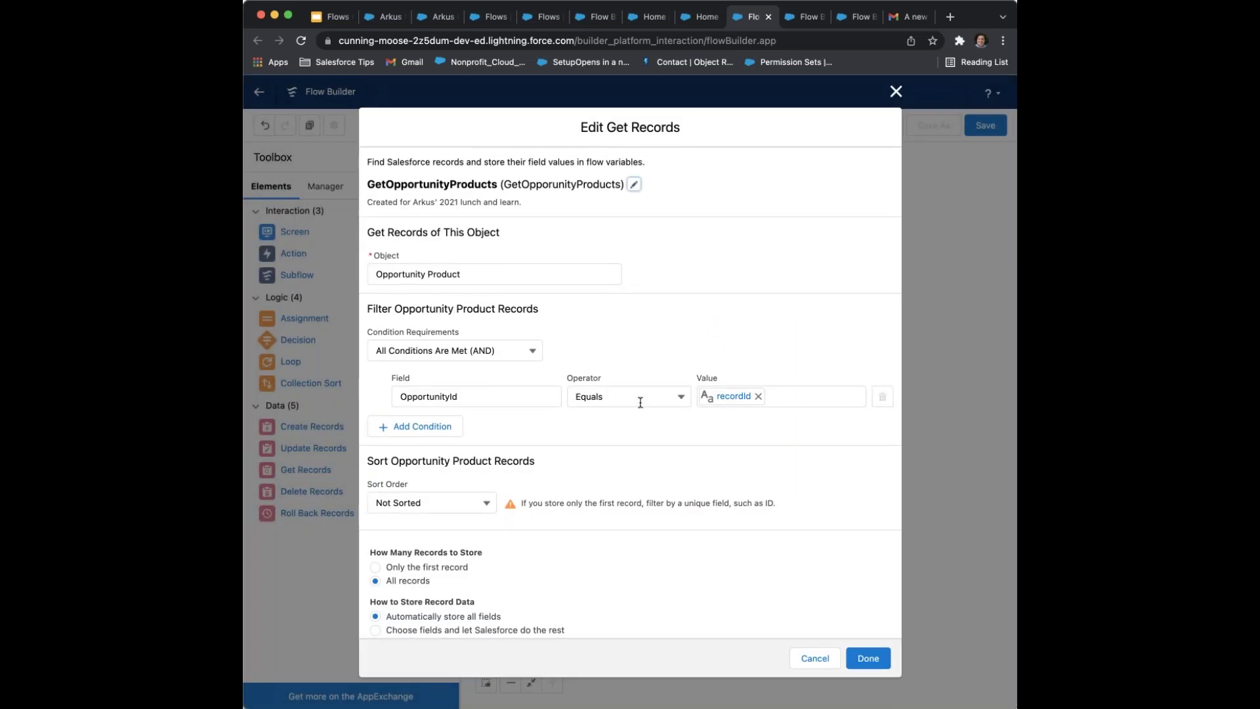
click(896, 95)
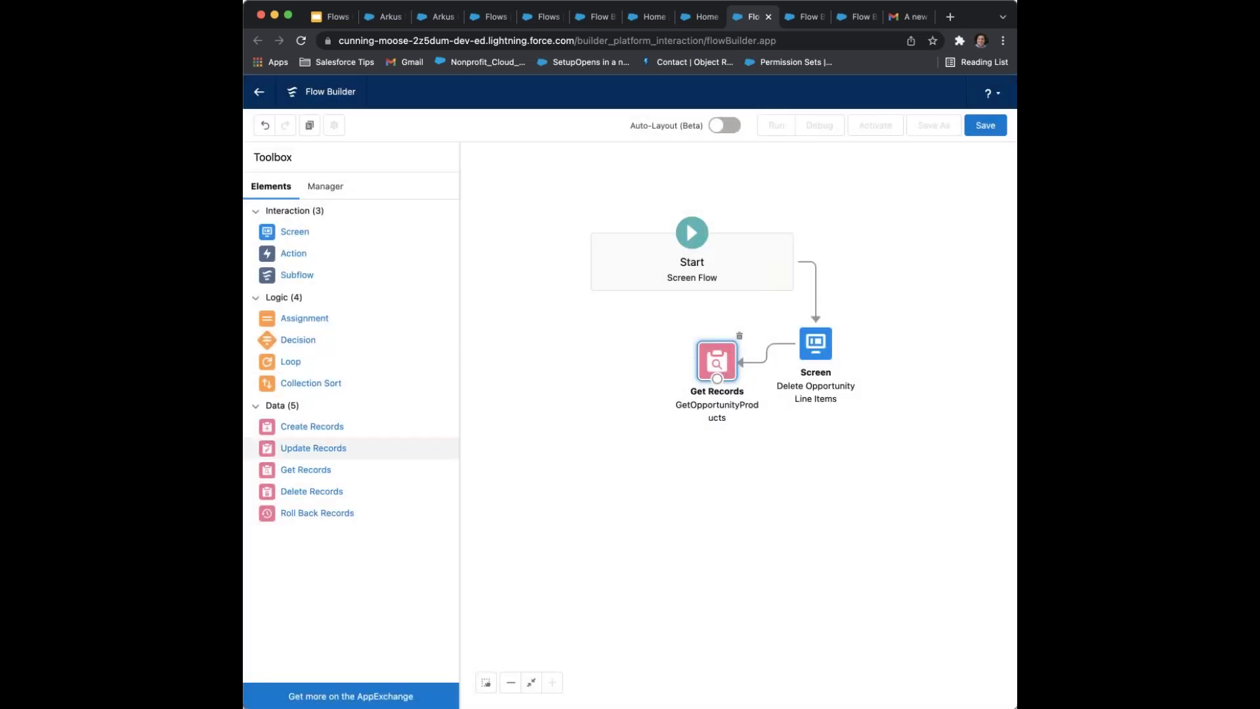
Add a Delete Records element below Get Records, labelled "Delete Records" and described as "Created for Arkus' 2021 lunch and learn."
drag(290, 491, 700, 473)
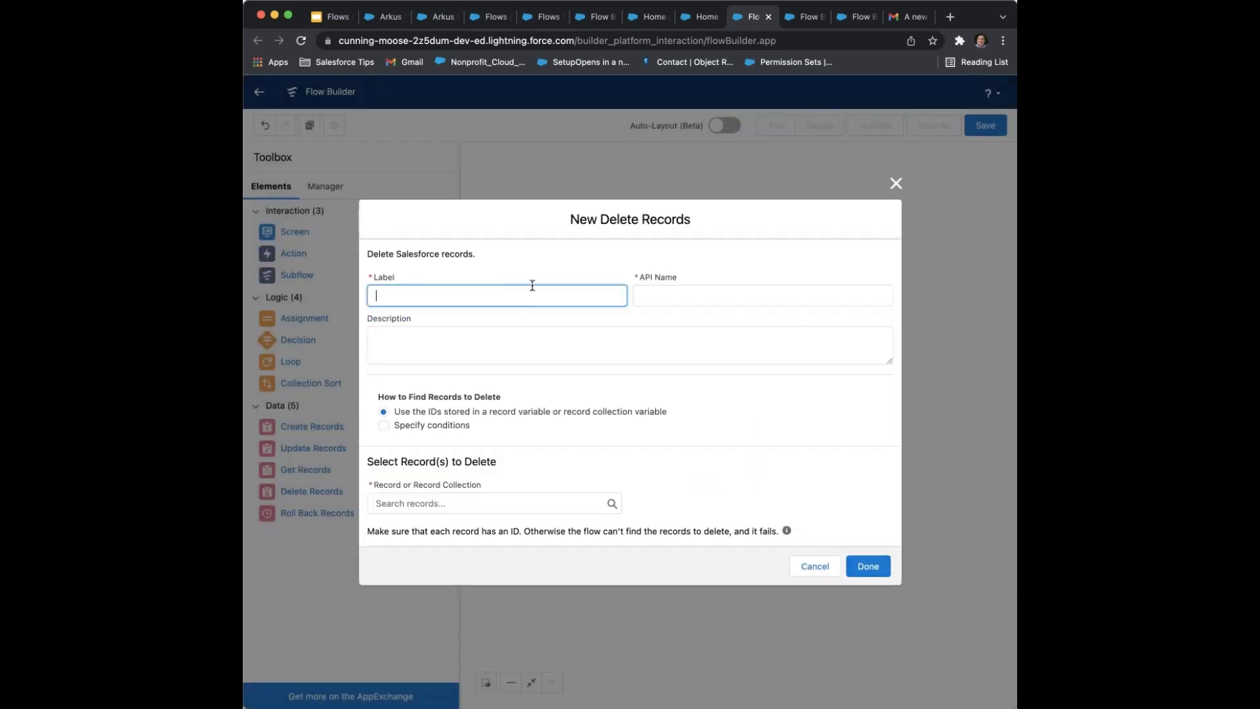
text(Delete Records)
key(Tab)
click(499, 350)
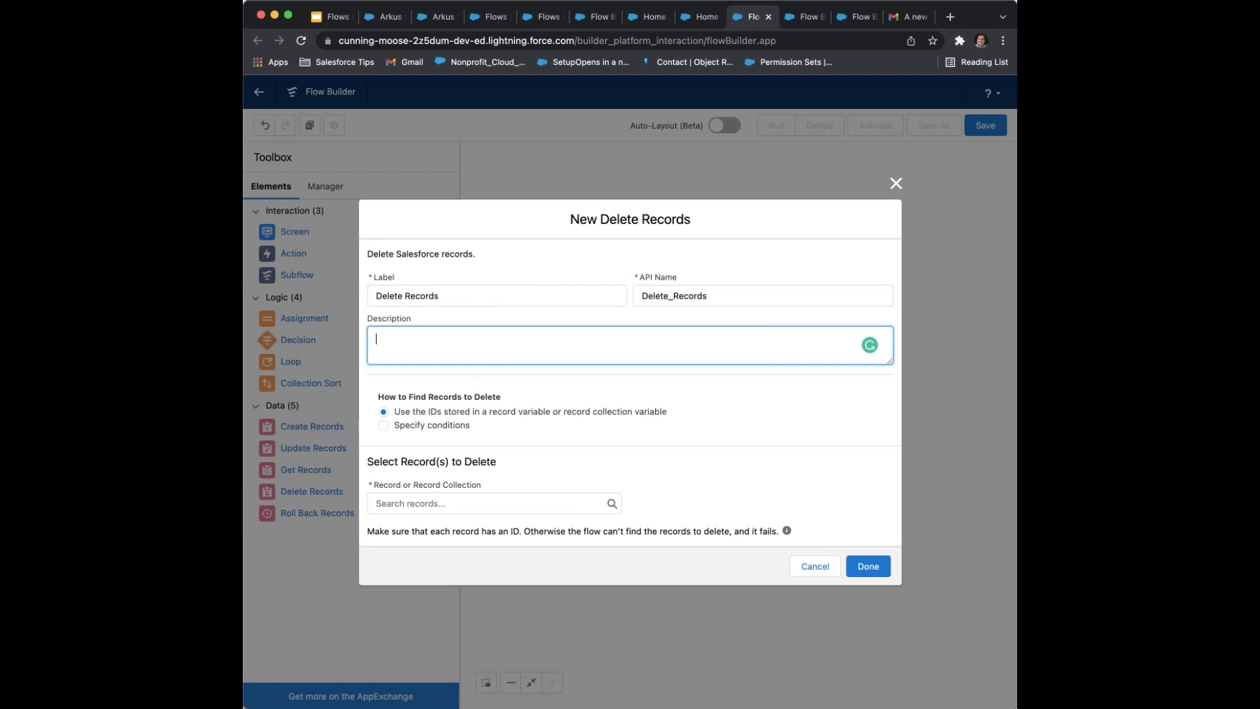
text(Created for Arkus' 2021 lunch and learn.)
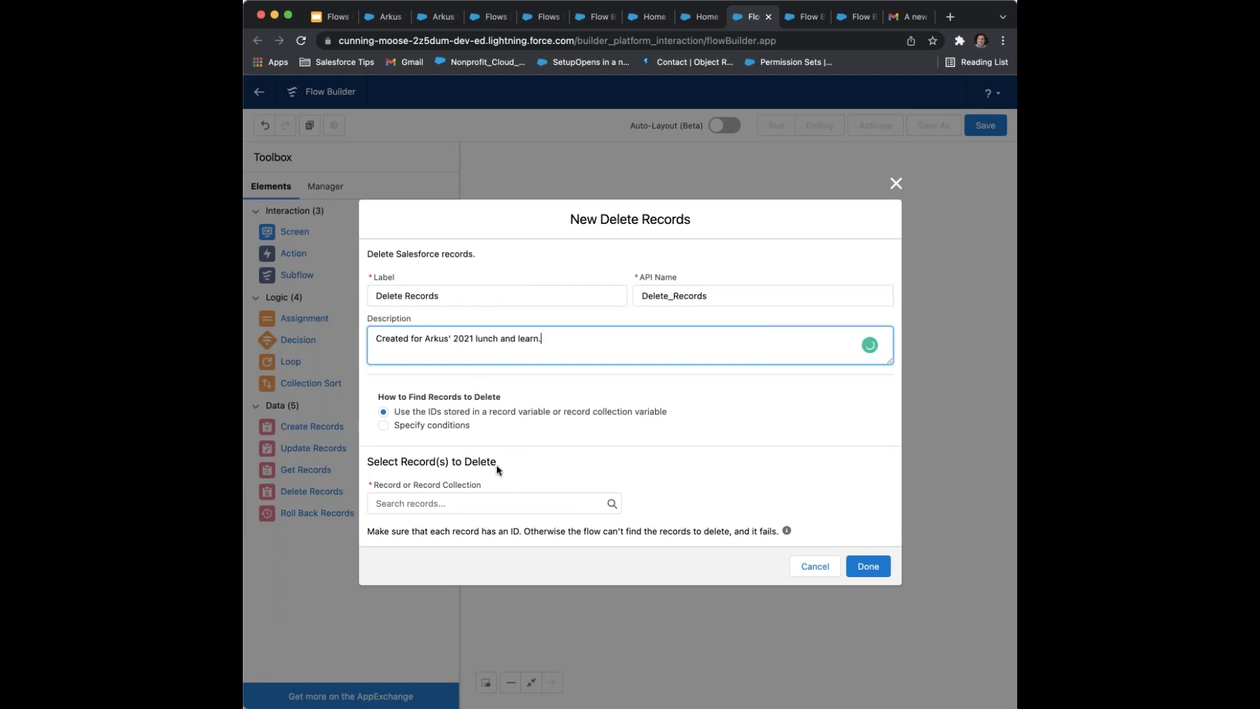
Choose the Opportunity Product collection from GetOpporunityProducts as the records to delete and finish the Delete Records element
click(457, 502)
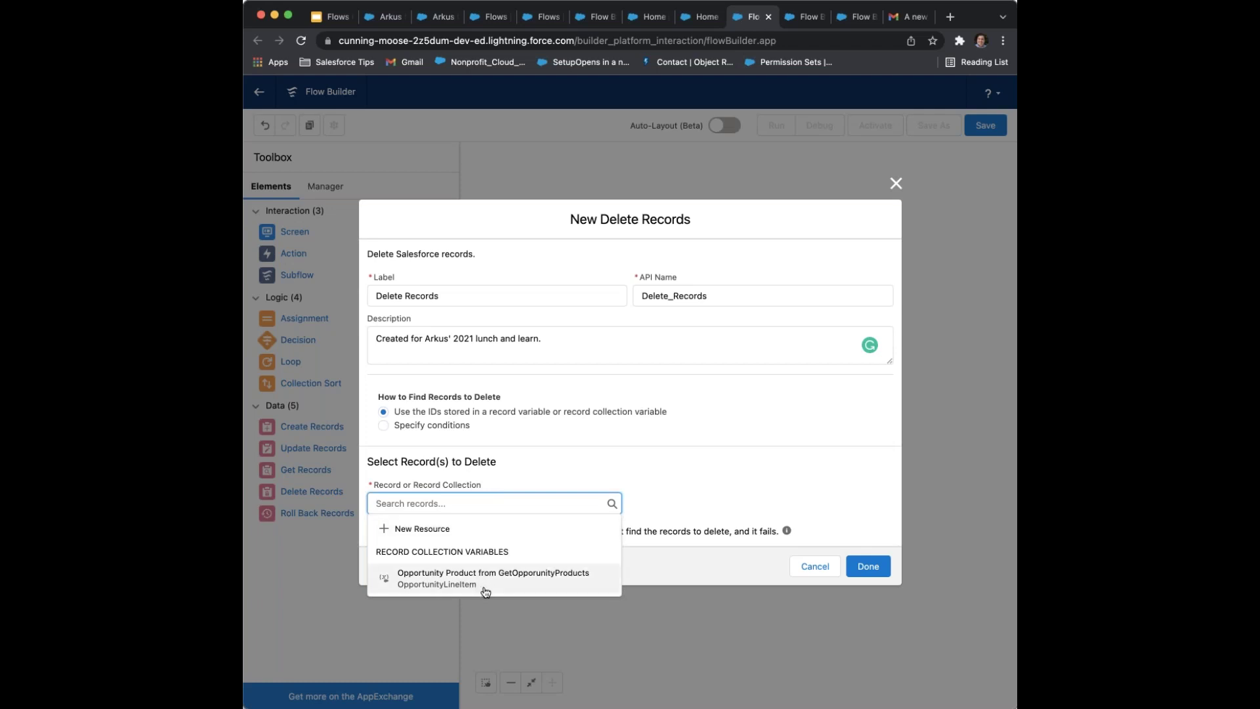
click(451, 591)
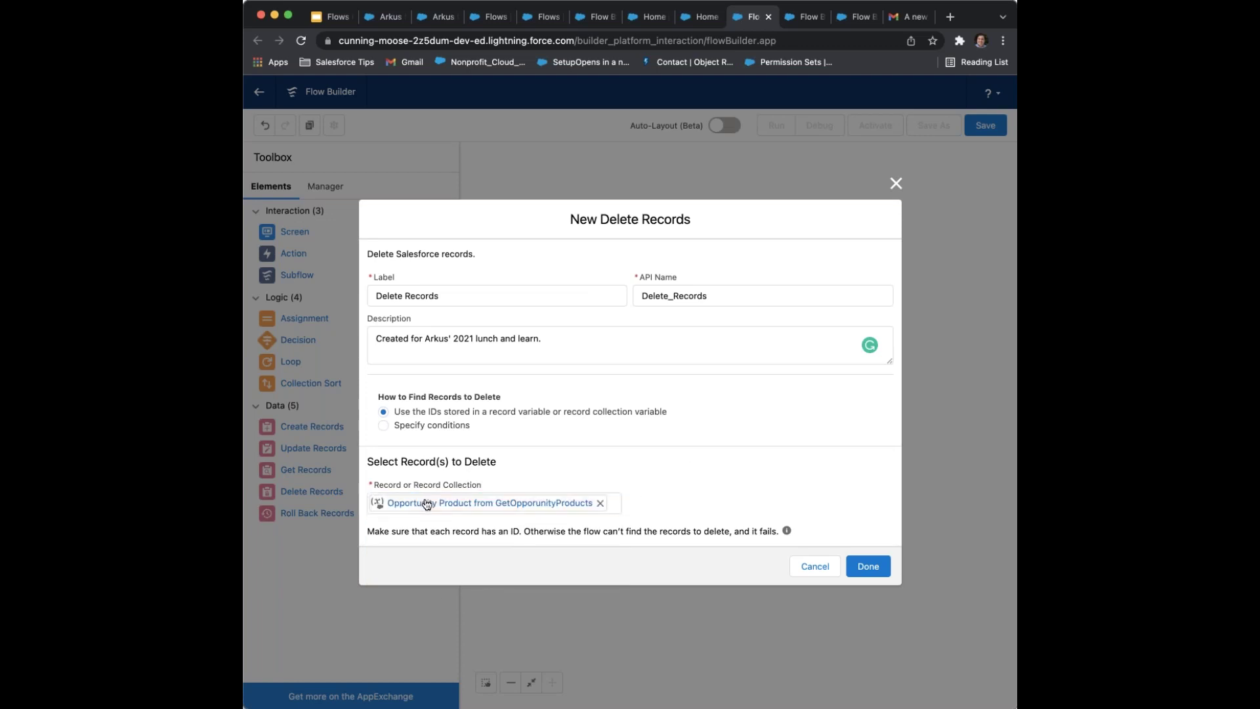
click(857, 559)
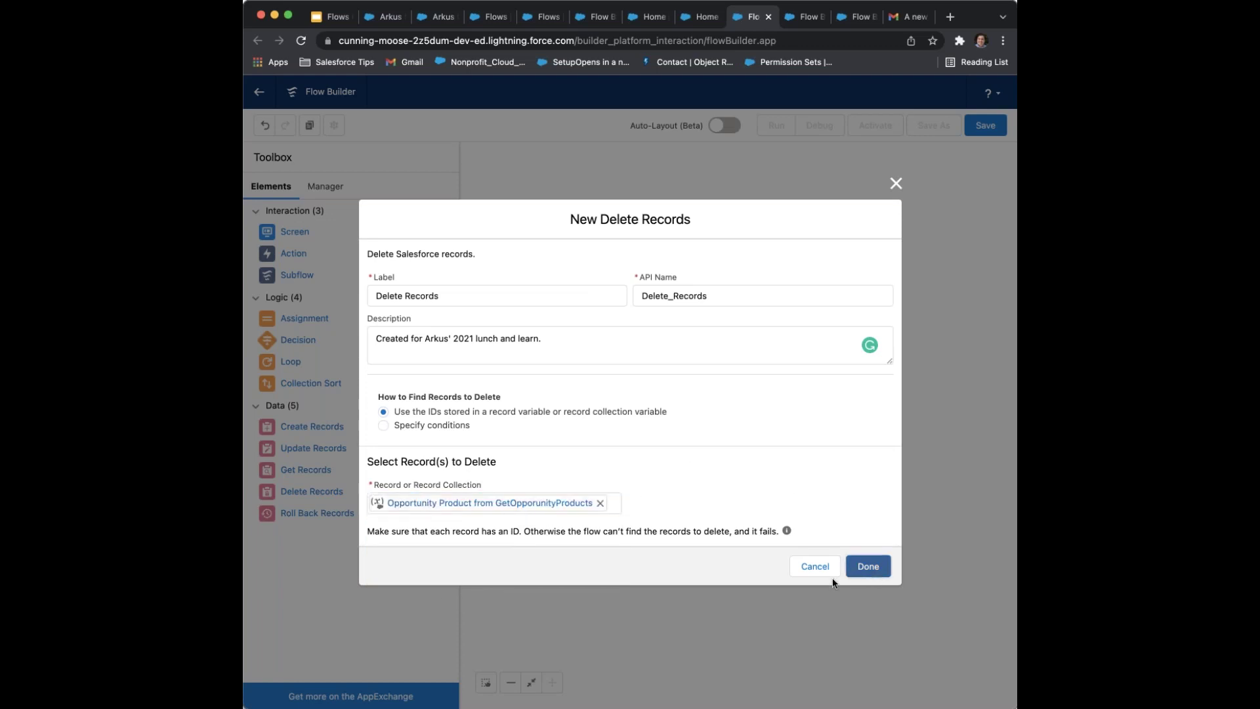
Review the GetOpportunityProducts settings, and connect that element to Delete Records, placed below it on its left
double_click(712, 369)
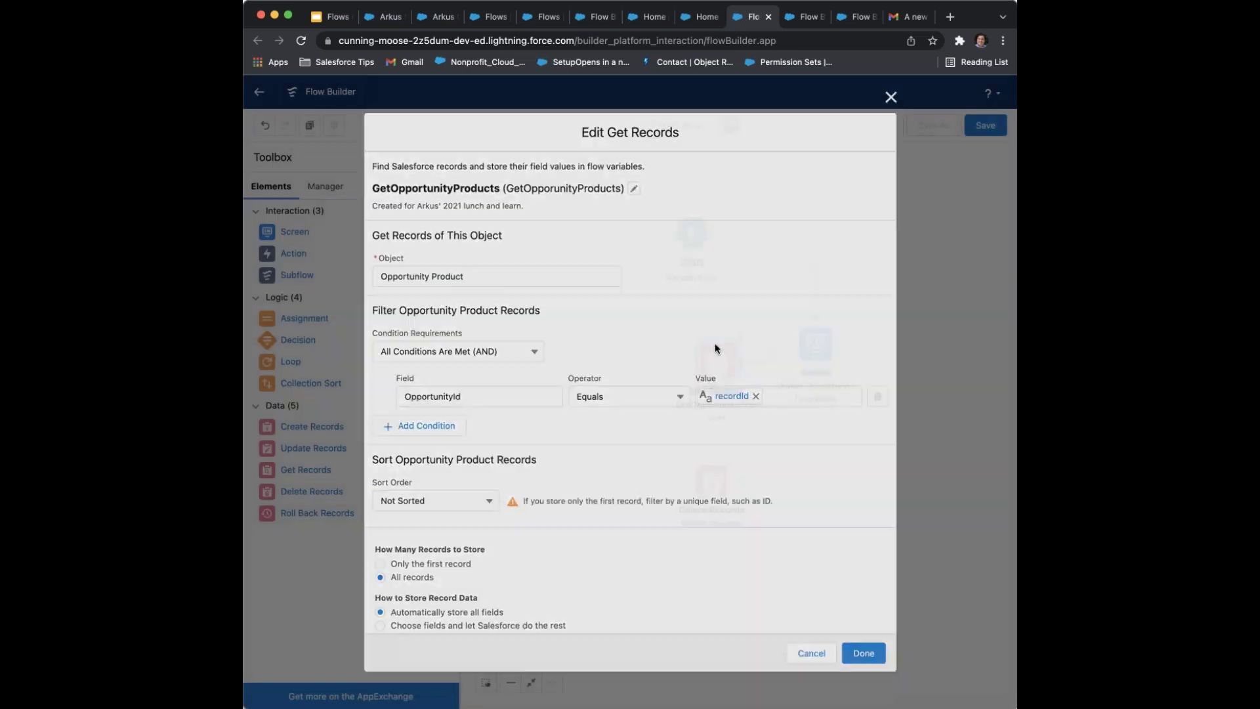
scroll(456, 189, down, 1)
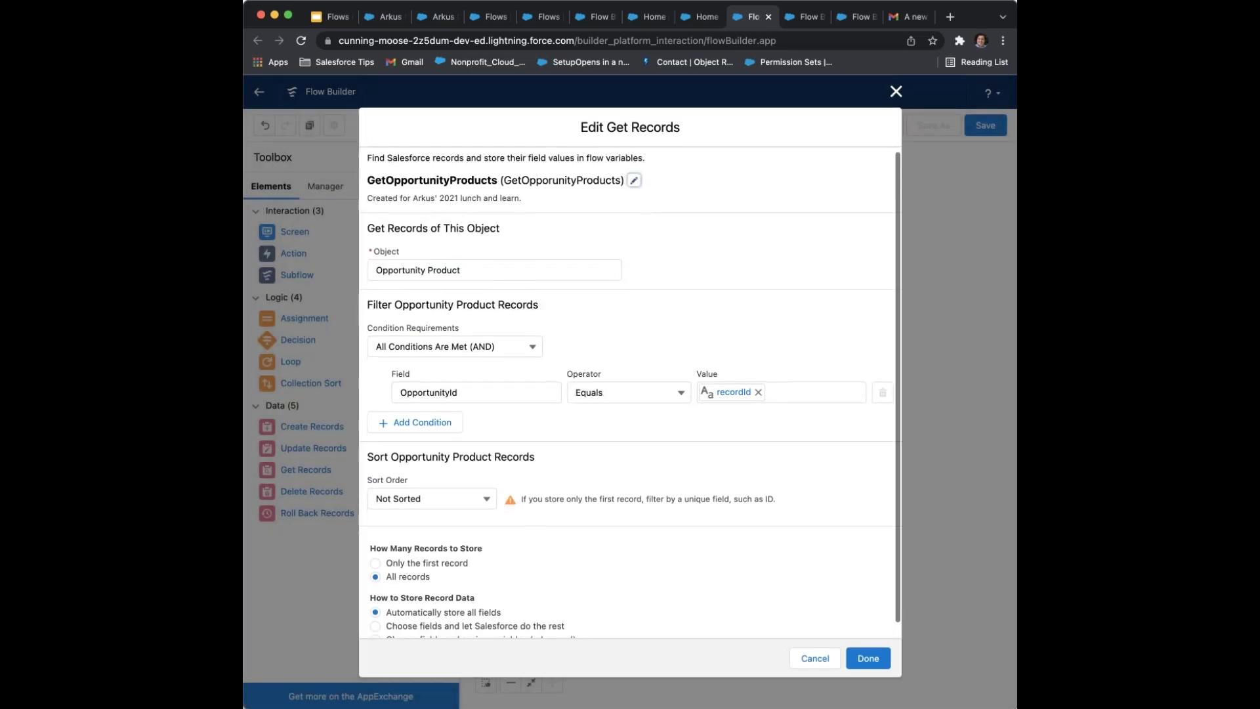
click(896, 92)
drag(716, 378, 714, 493)
drag(713, 482, 592, 435)
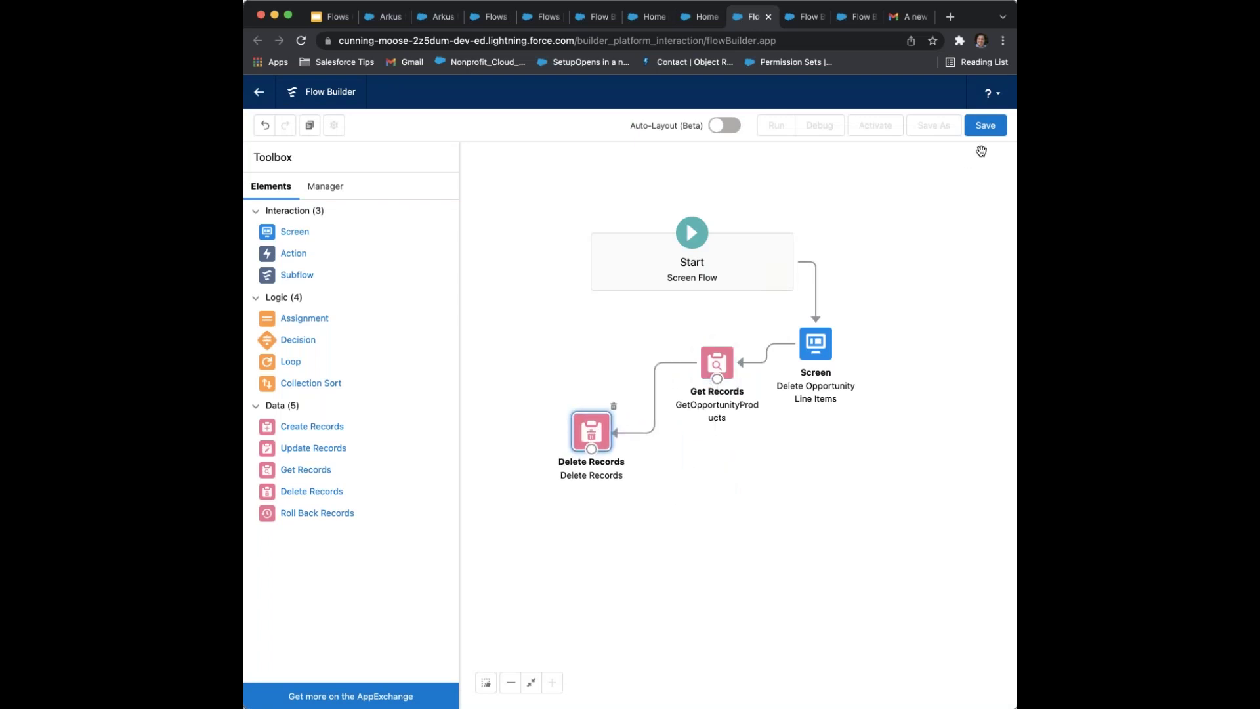
Save the flow with the label "DeleteOppLineItems2" and the description "Deletes opp line items."
click(985, 126)
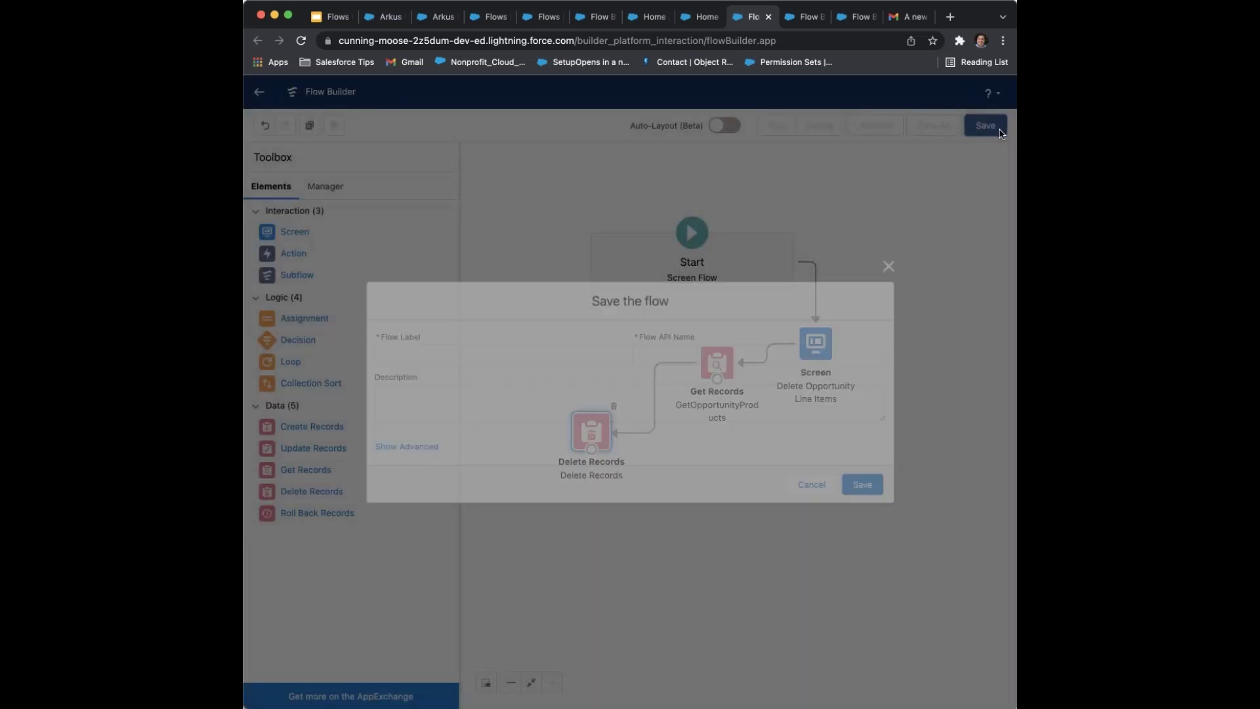
click(619, 357)
text(Delete)
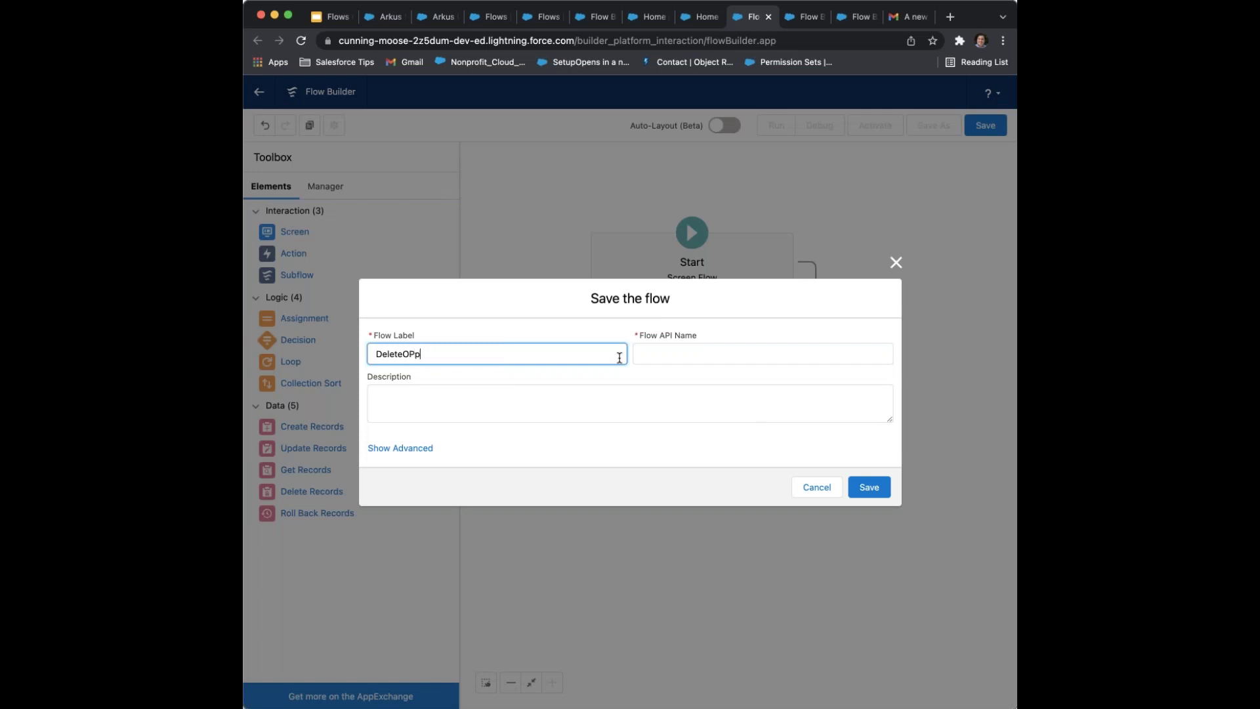
text(OppLineItems2)
key(Tab)
key(Tab)
text(De)
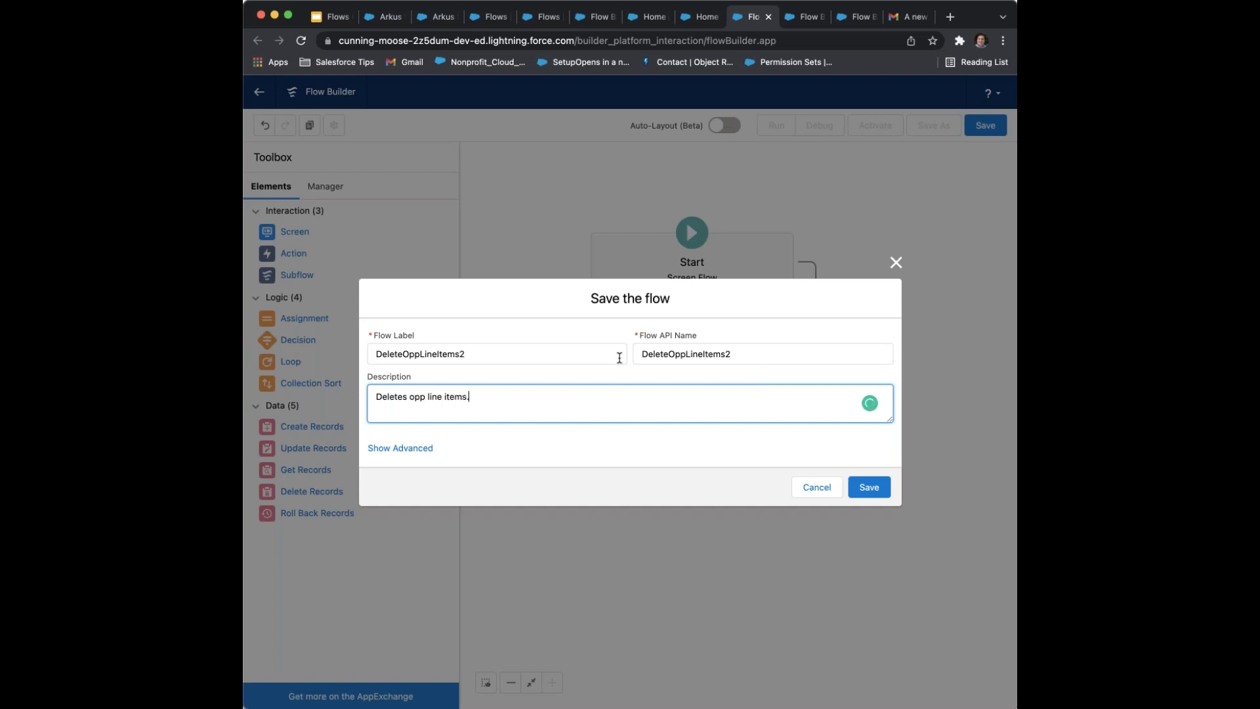
click(872, 495)
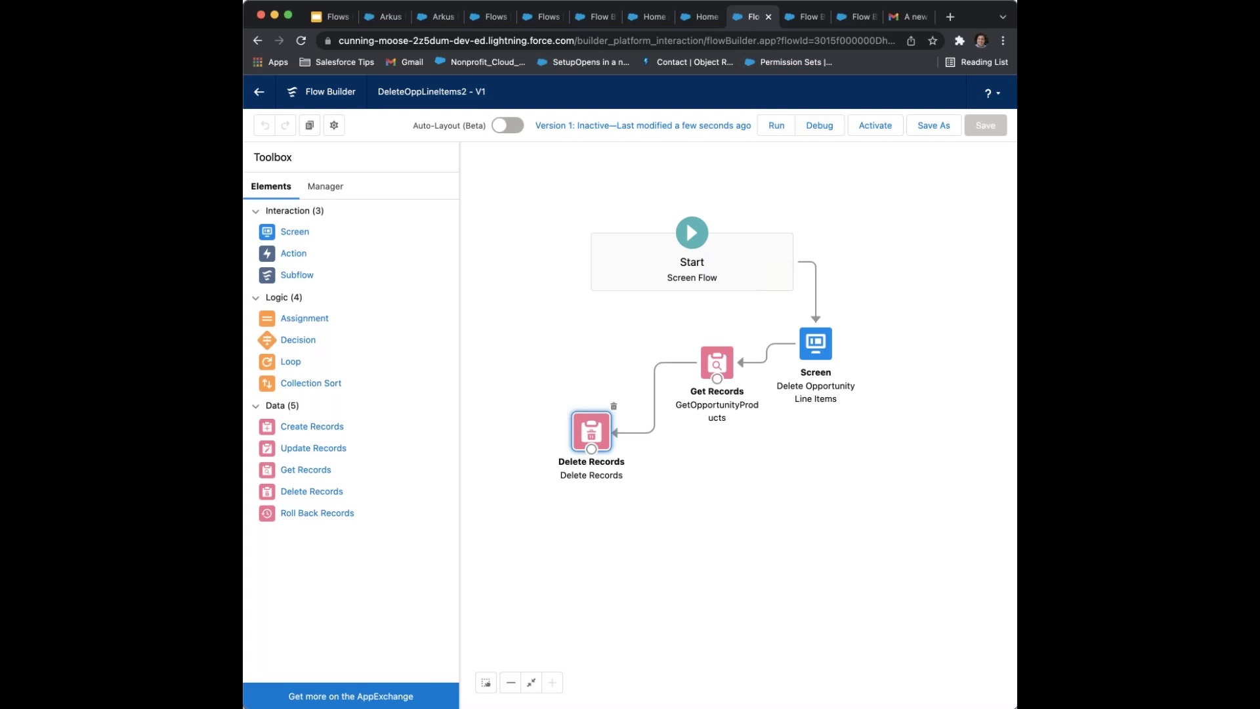
Move the Delete Records element level with Get Records so the two sit side by side
drag(582, 433, 603, 362)
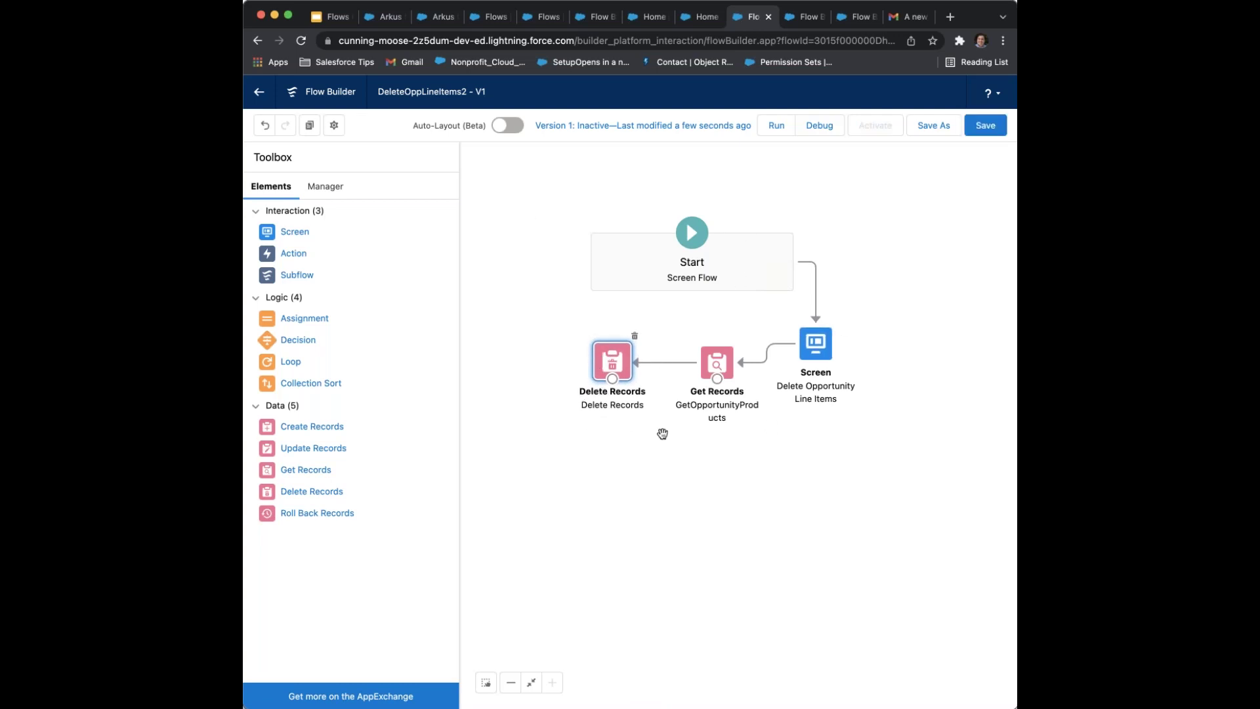
key(ctrl+Tab)
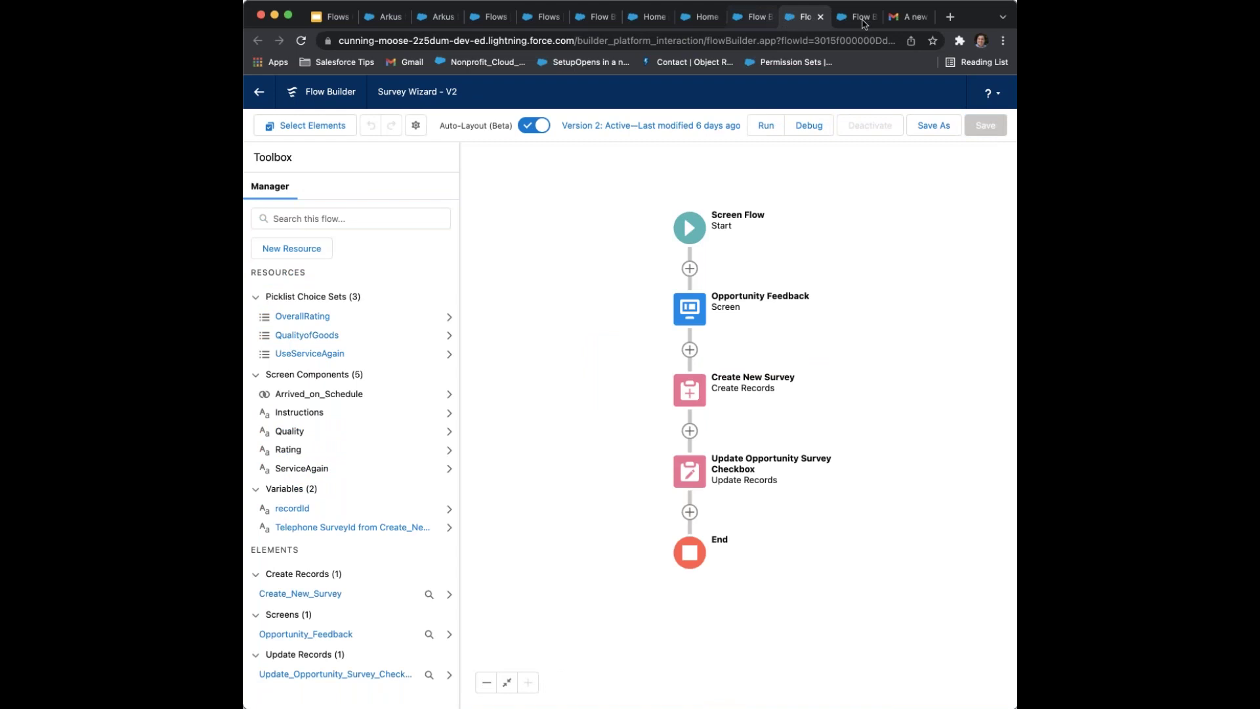
key(ctrl+Tab)
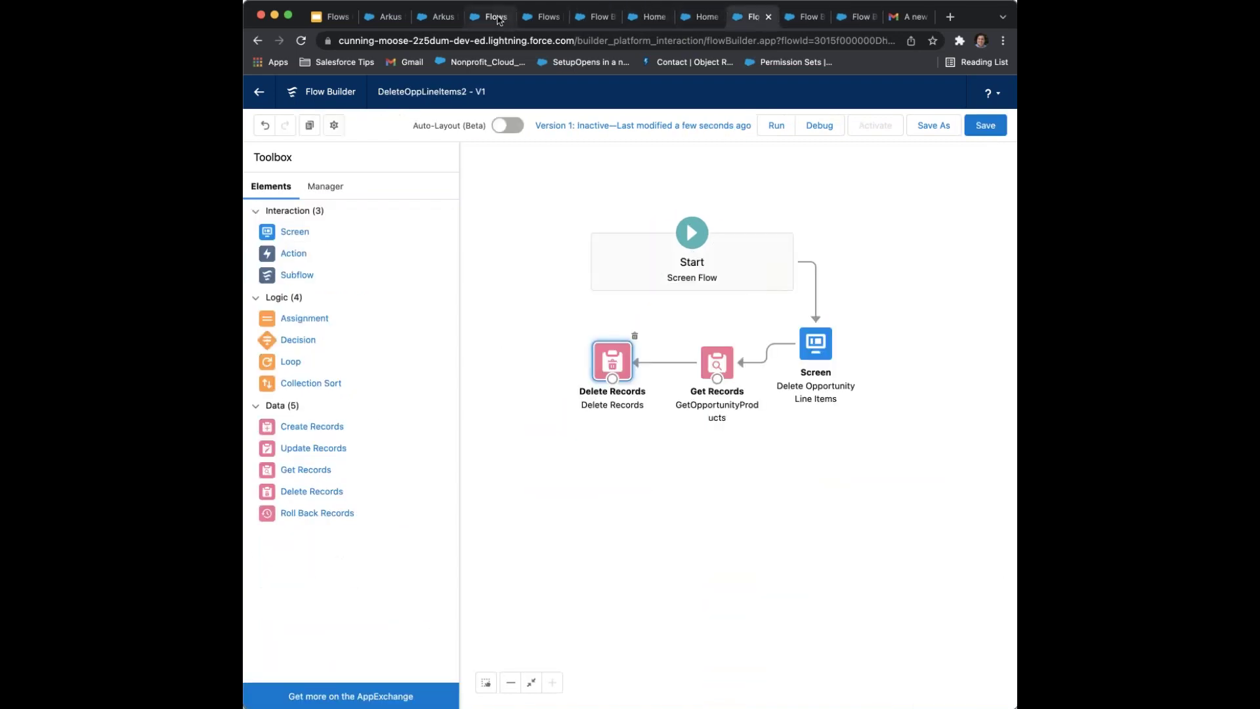
click(435, 16)
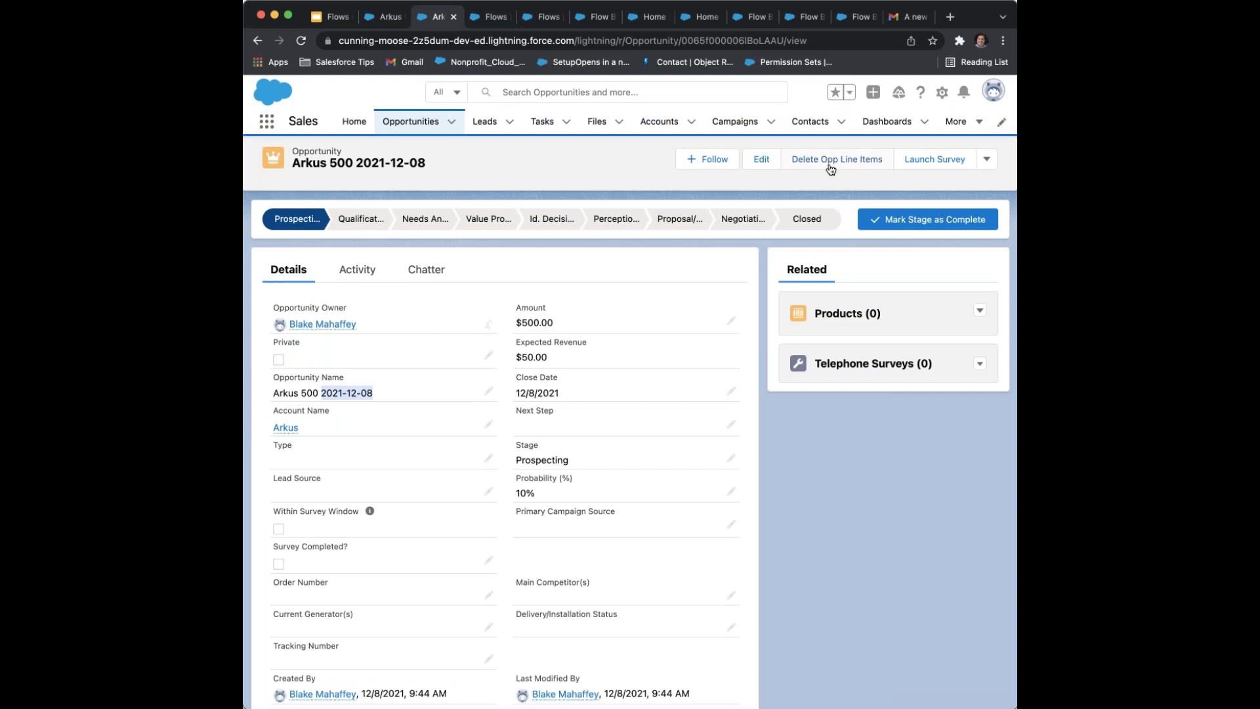
click(942, 92)
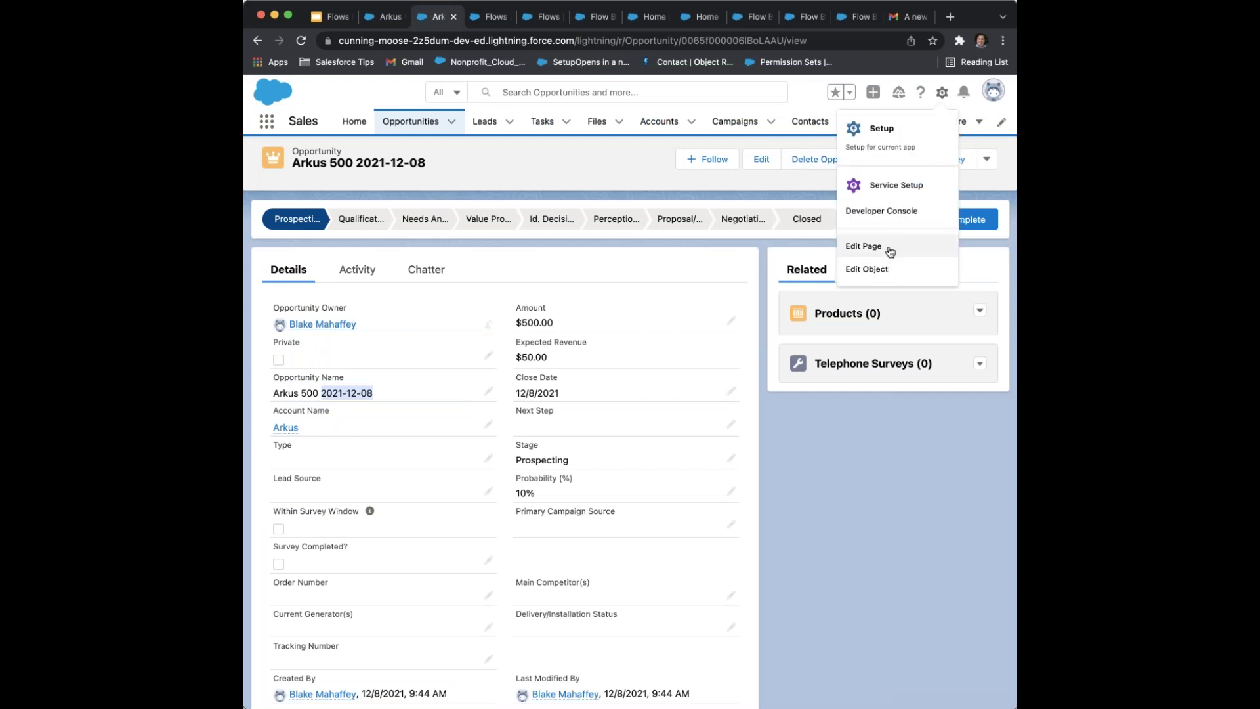
click(867, 269)
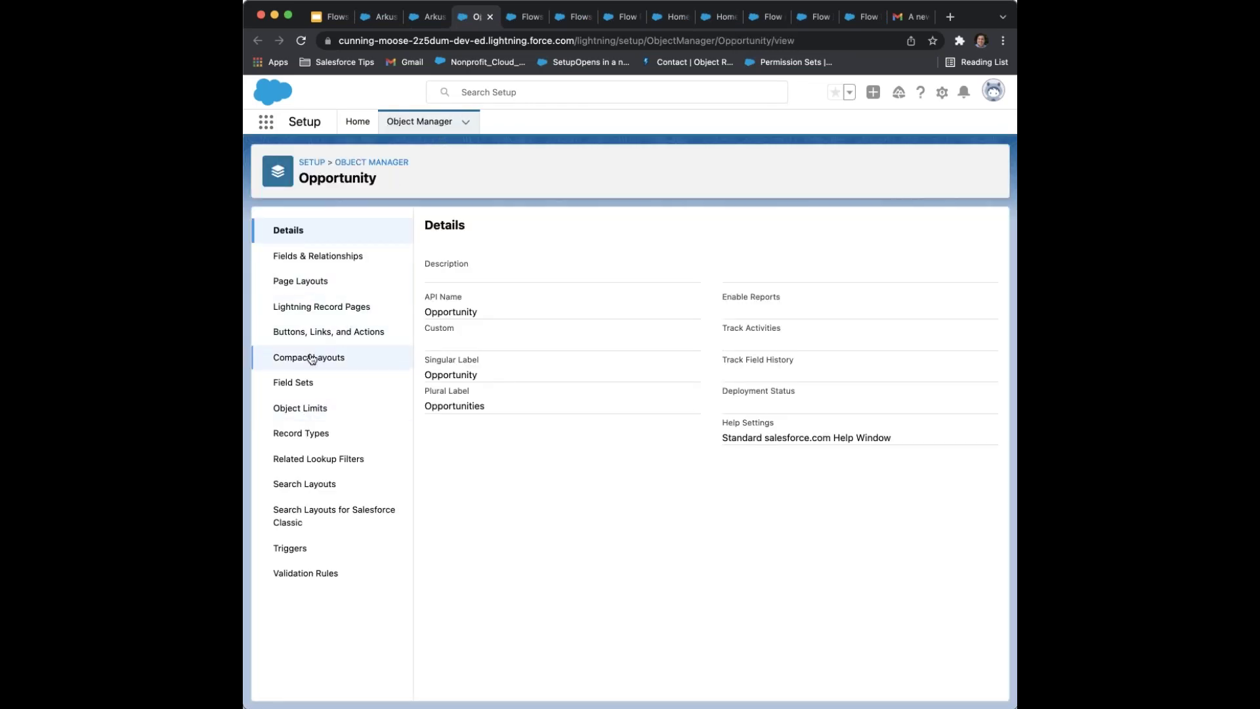
click(318, 409)
click(343, 332)
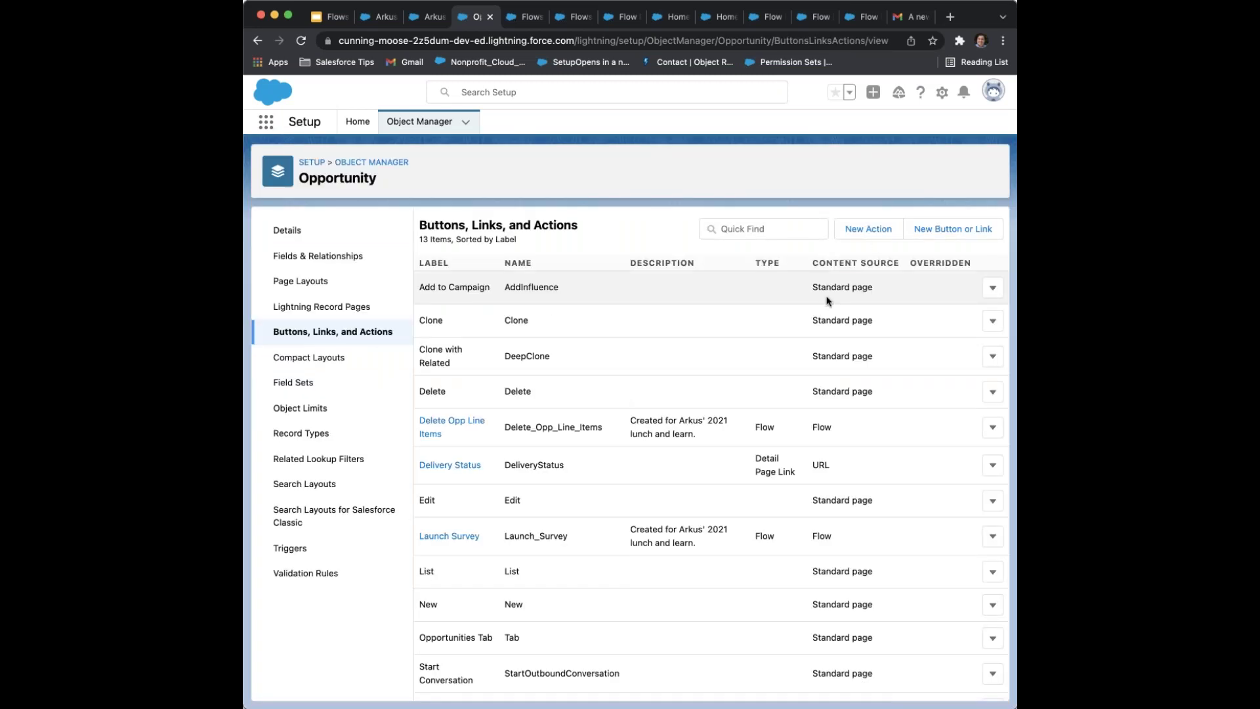
Start a new Opportunity action, set its type to Flow and check which flows are available
click(868, 229)
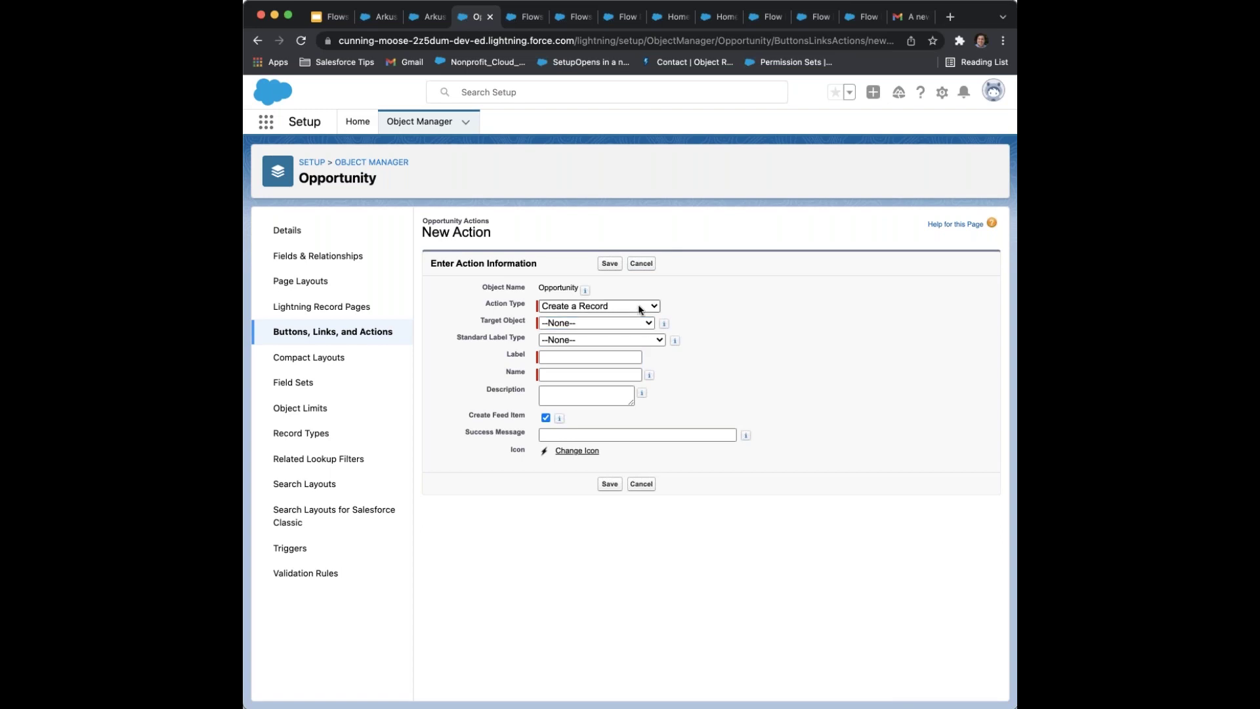
click(608, 354)
click(618, 323)
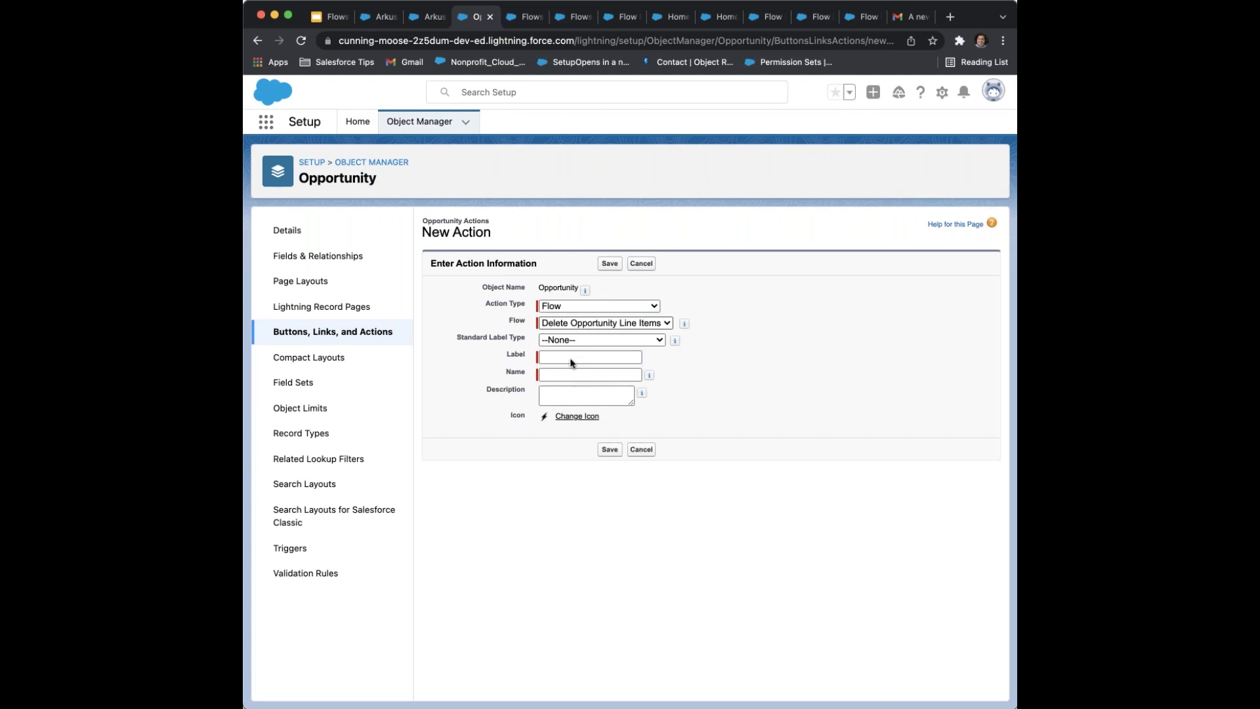
Return to the DeleteOppLineItems2 flow, save its rearranged layout and activate version 1
click(717, 17)
click(755, 23)
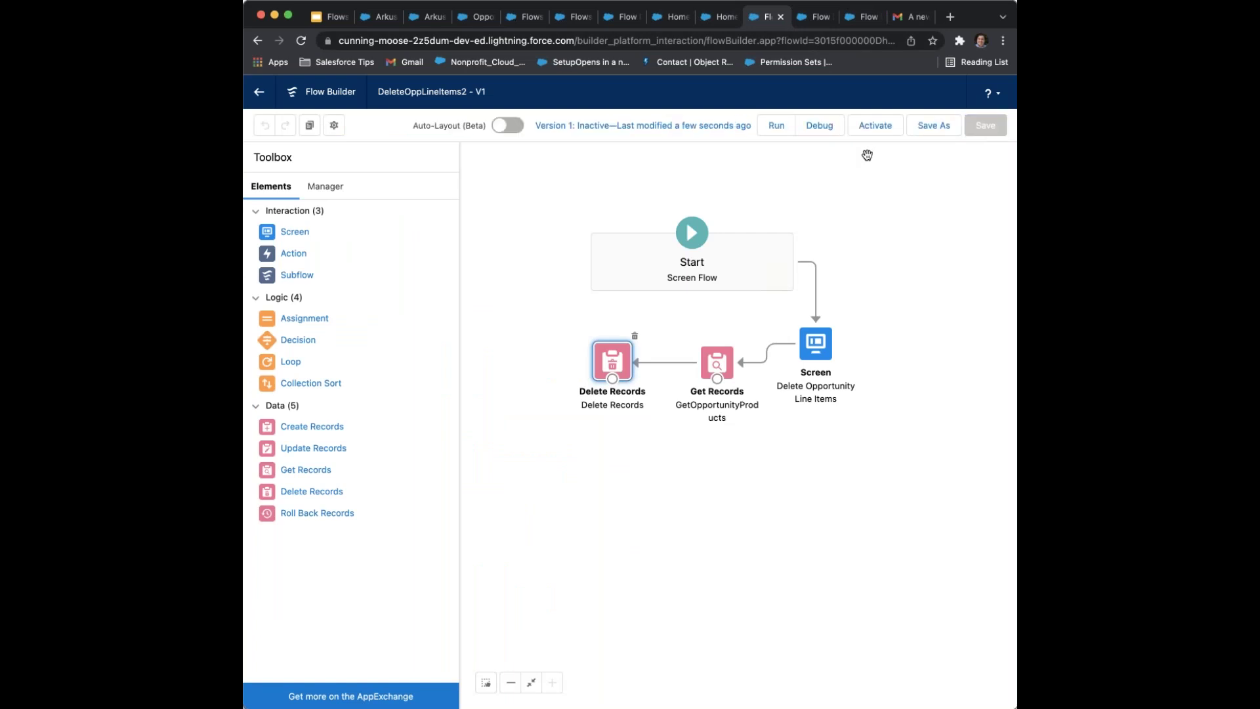
click(879, 134)
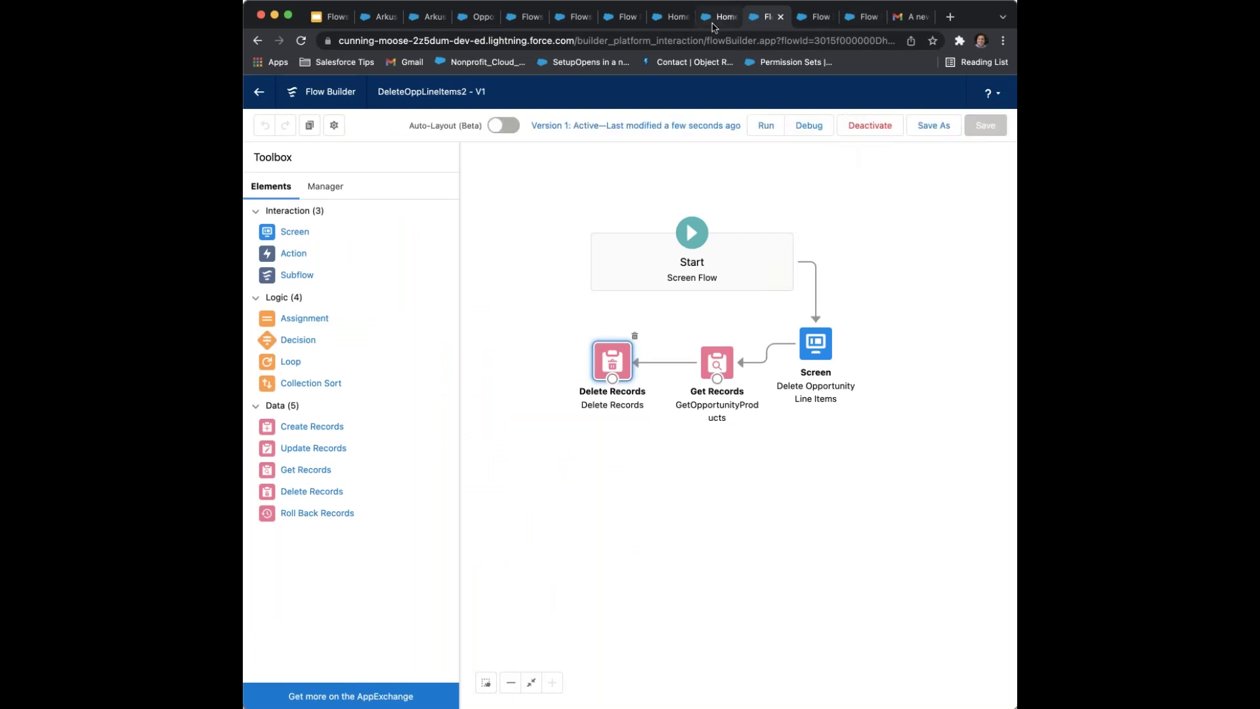
Reload the new Opportunity action form and set the action type to Flow with DeleteOppLineItems2 as the flow
click(714, 23)
click(628, 22)
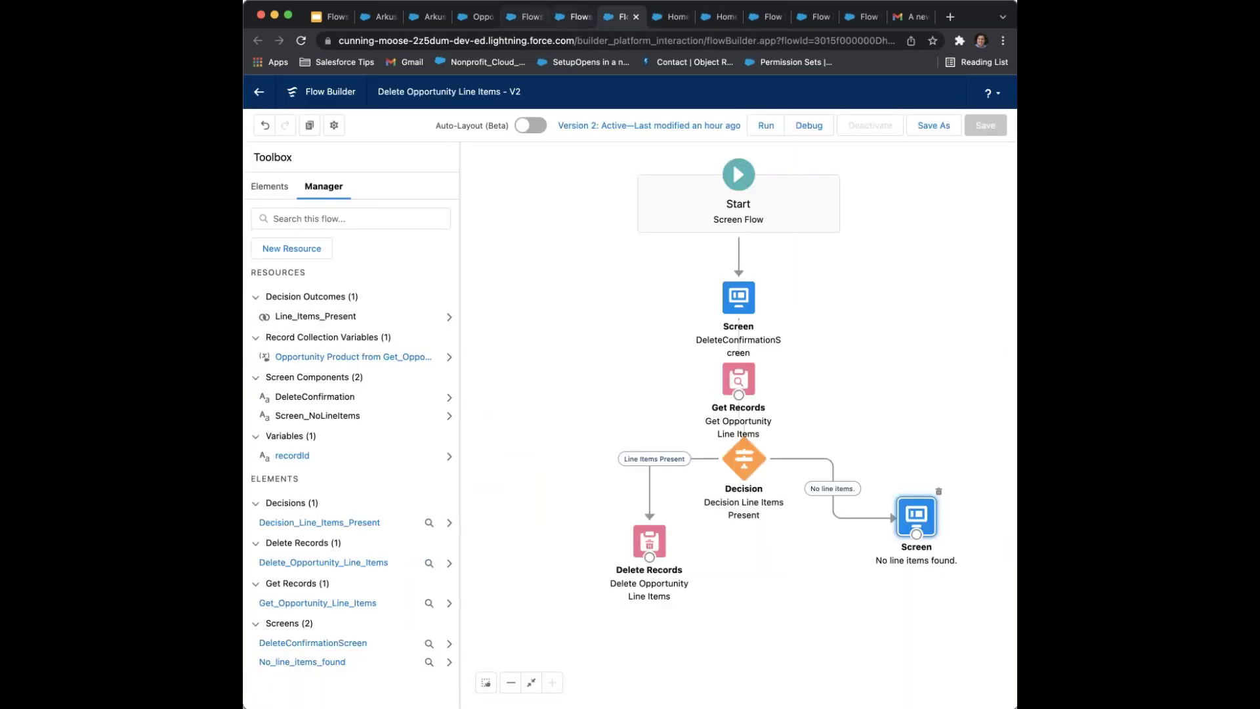
click(568, 17)
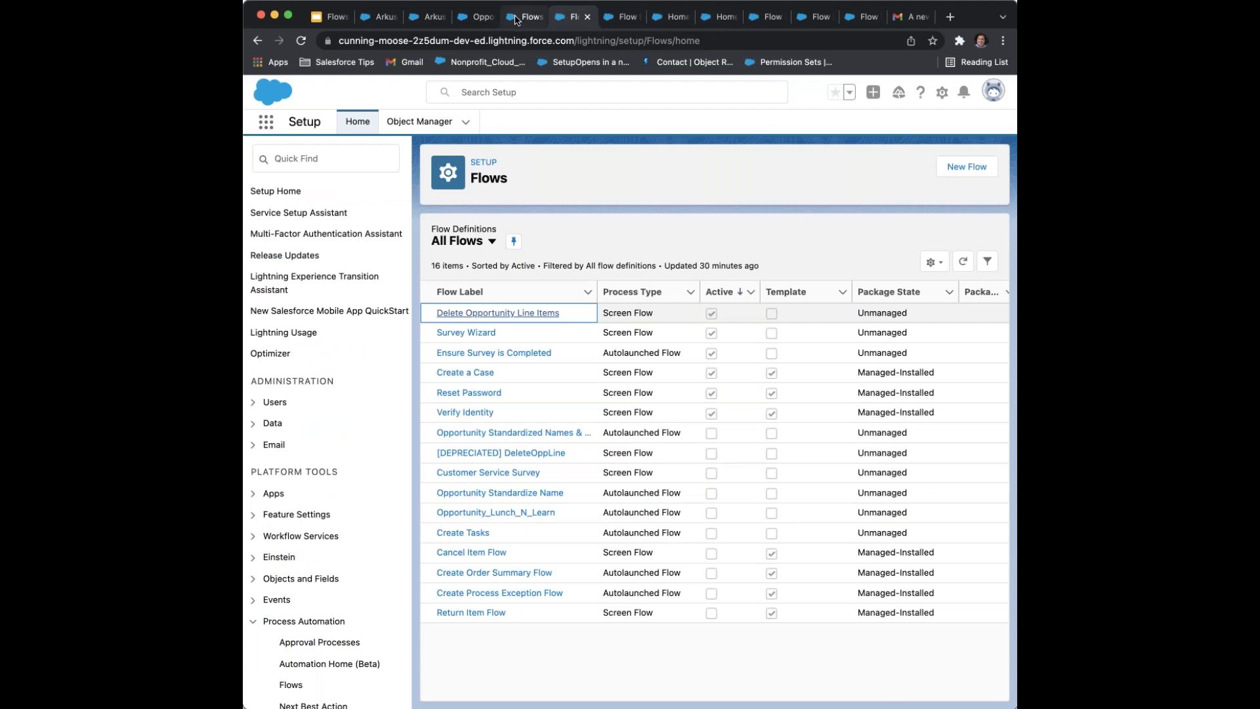
click(515, 20)
click(470, 19)
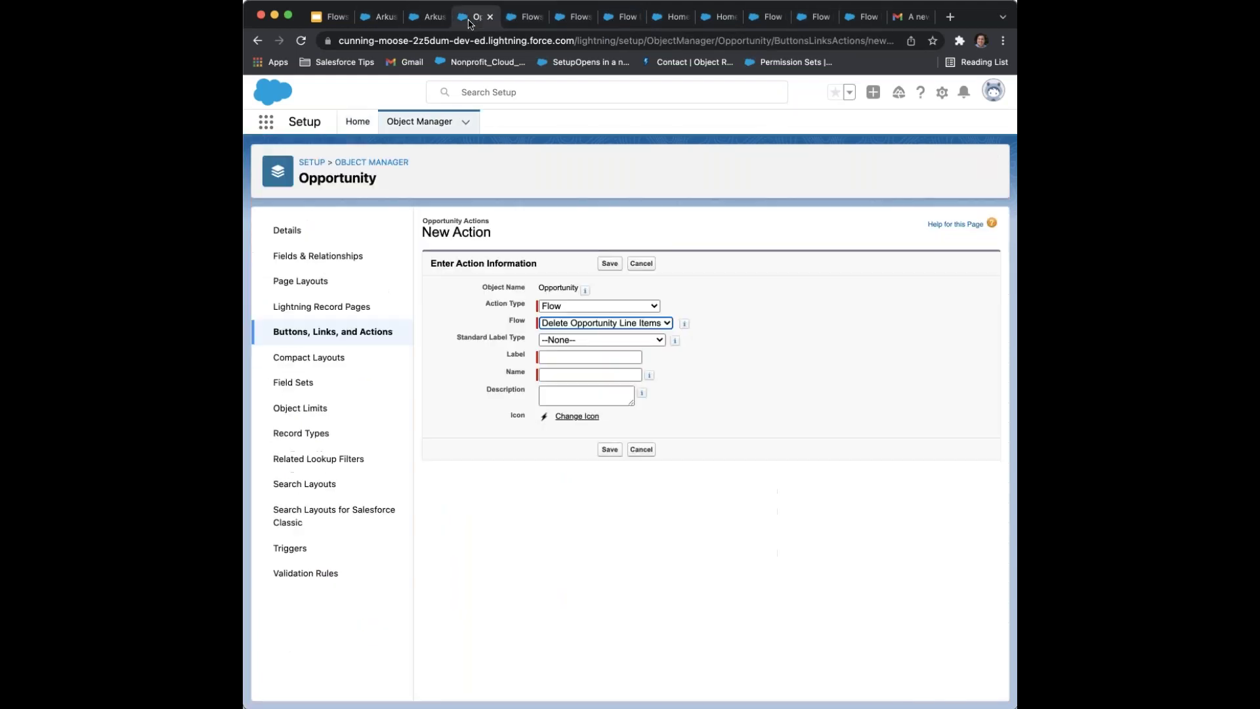
click(300, 40)
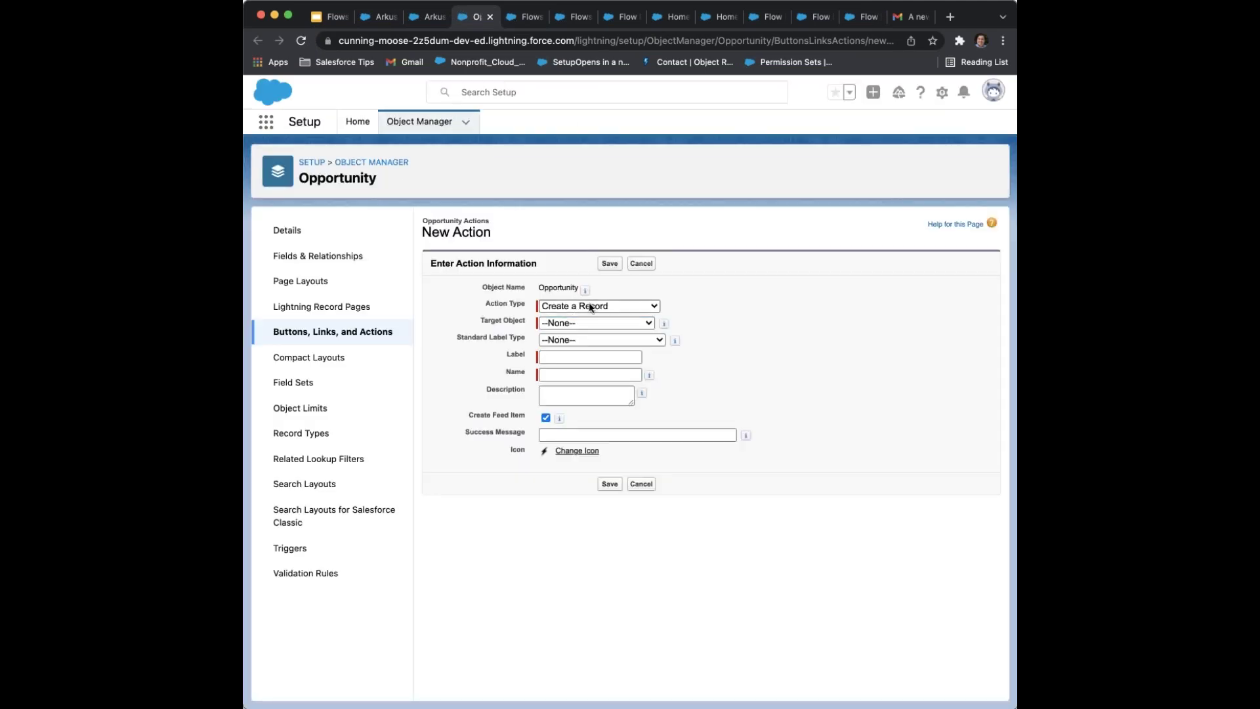
click(657, 308)
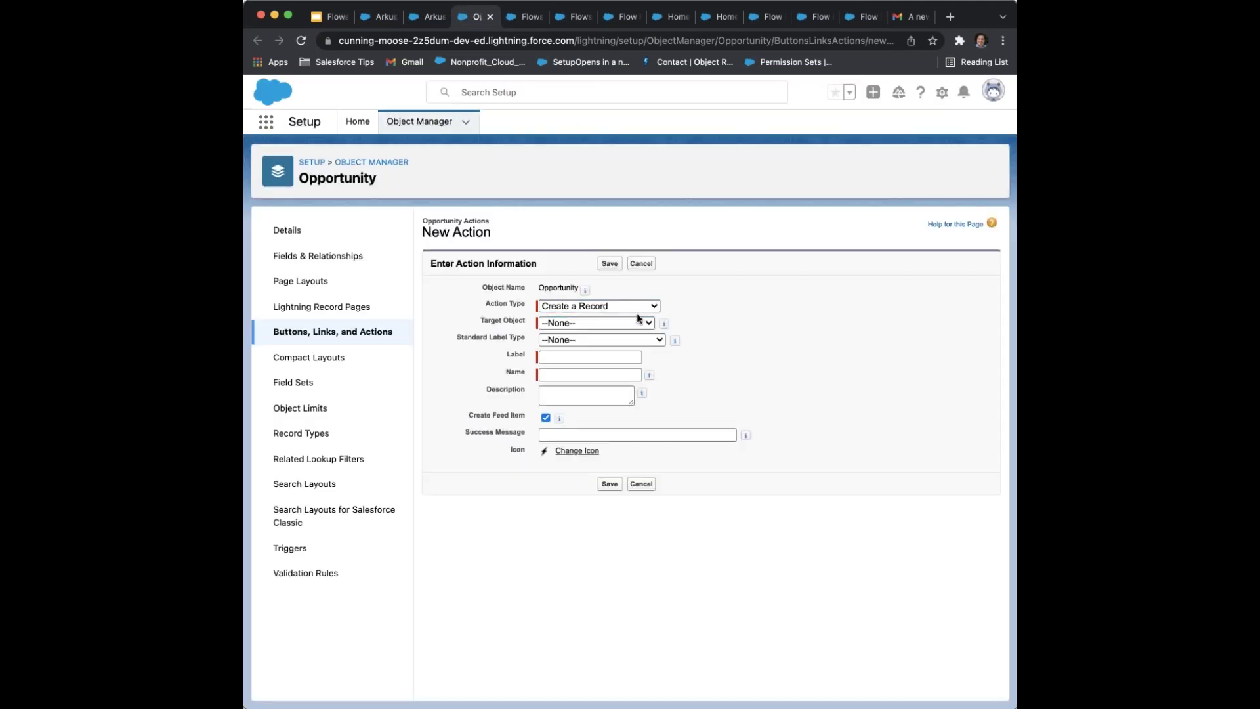
click(592, 408)
click(599, 326)
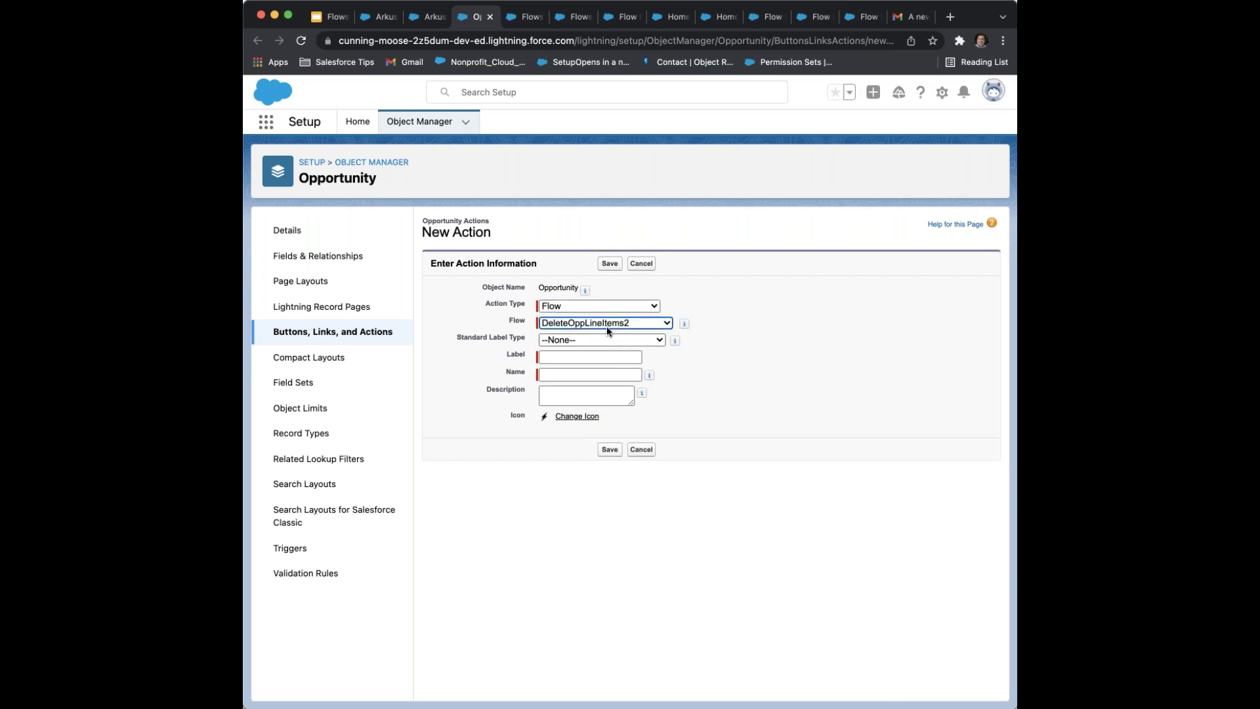
Label the action "Delete Opp Line Items", name it Delete_Opp_Line_Items2 without a standard label type, and save it
click(605, 338)
click(752, 349)
click(590, 340)
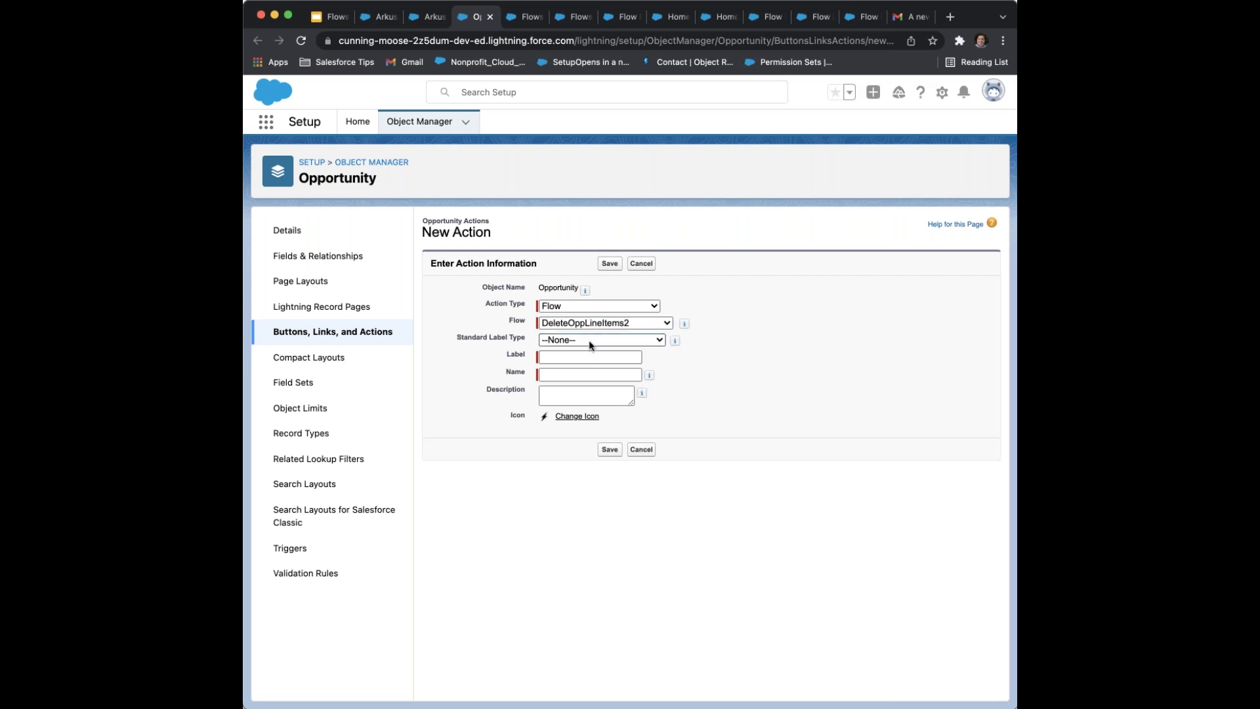
click(813, 414)
click(598, 373)
click(602, 355)
text(Delete Opp Line Items)
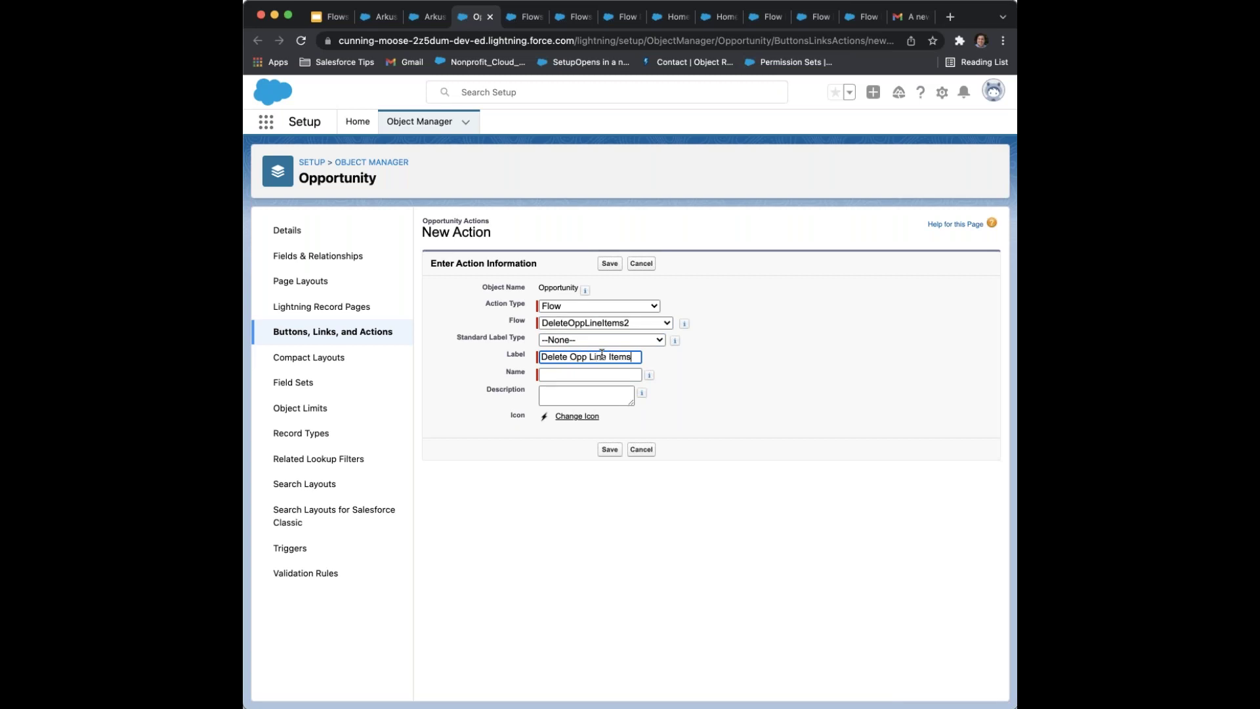
key(Tab)
click(608, 451)
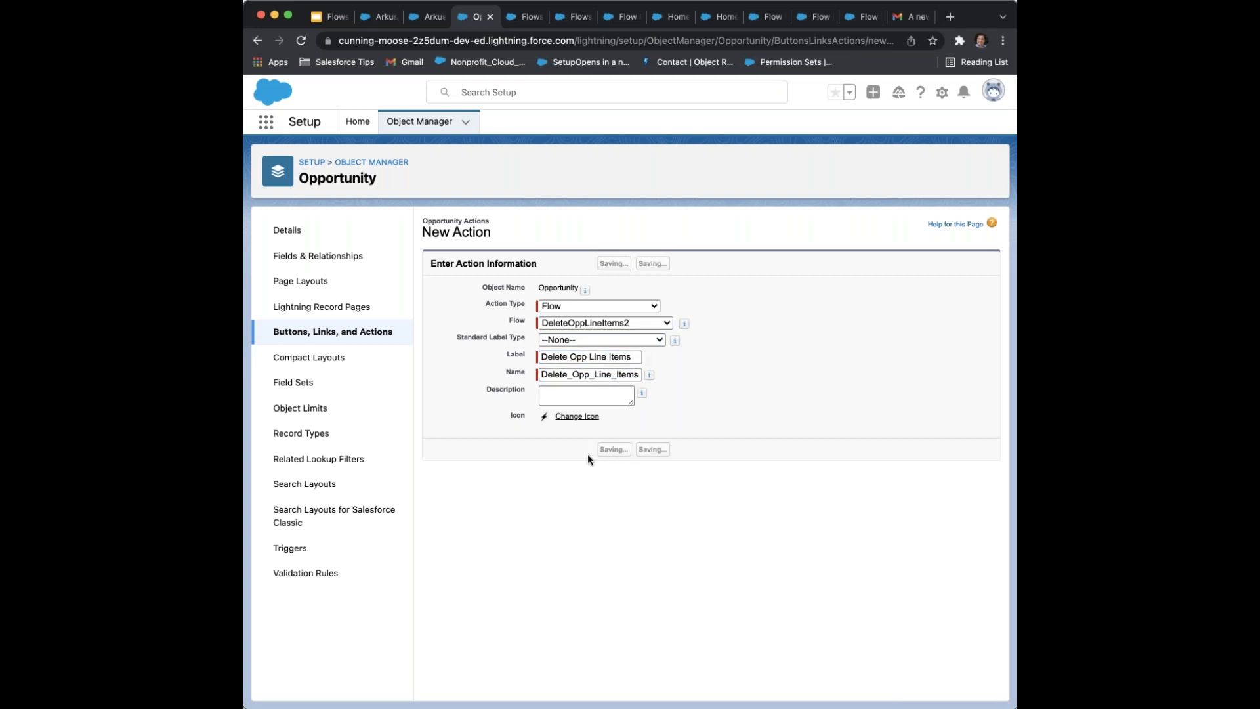
click(634, 394)
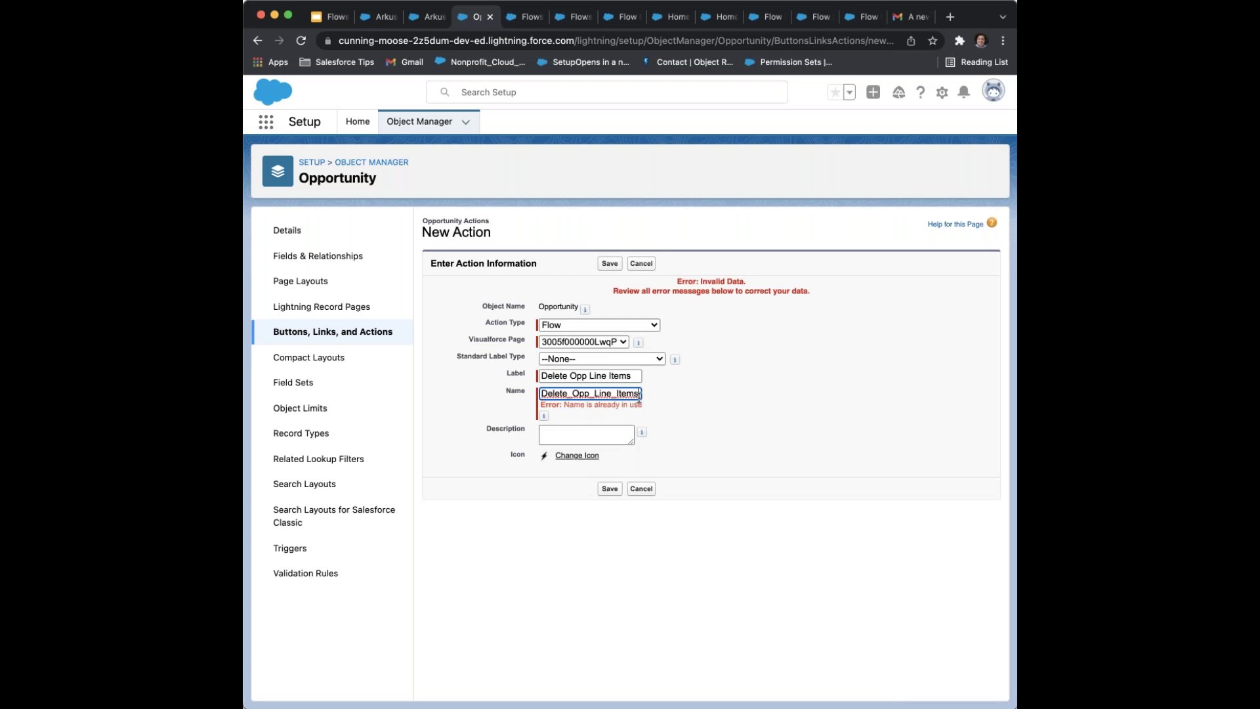
click(609, 487)
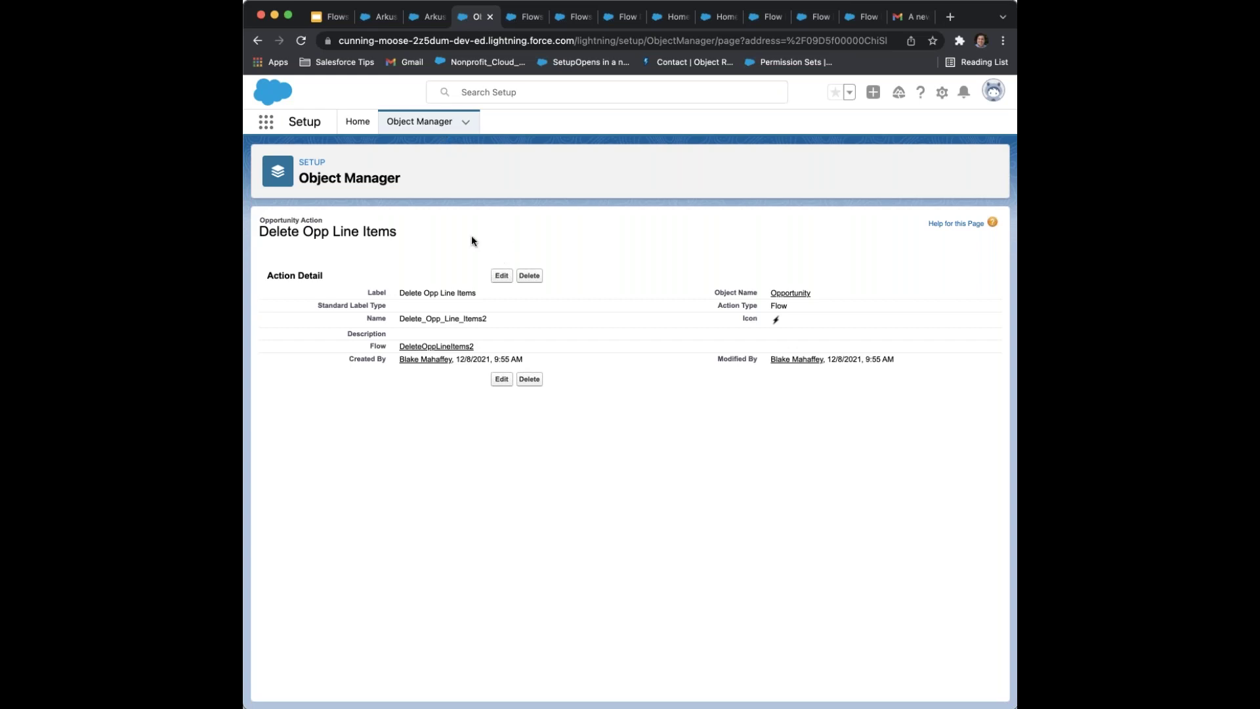
Return to the DeleteOppLineItems2 flow and review its Delete Opportunity Line Items screen and its list of resources
click(528, 17)
click(576, 16)
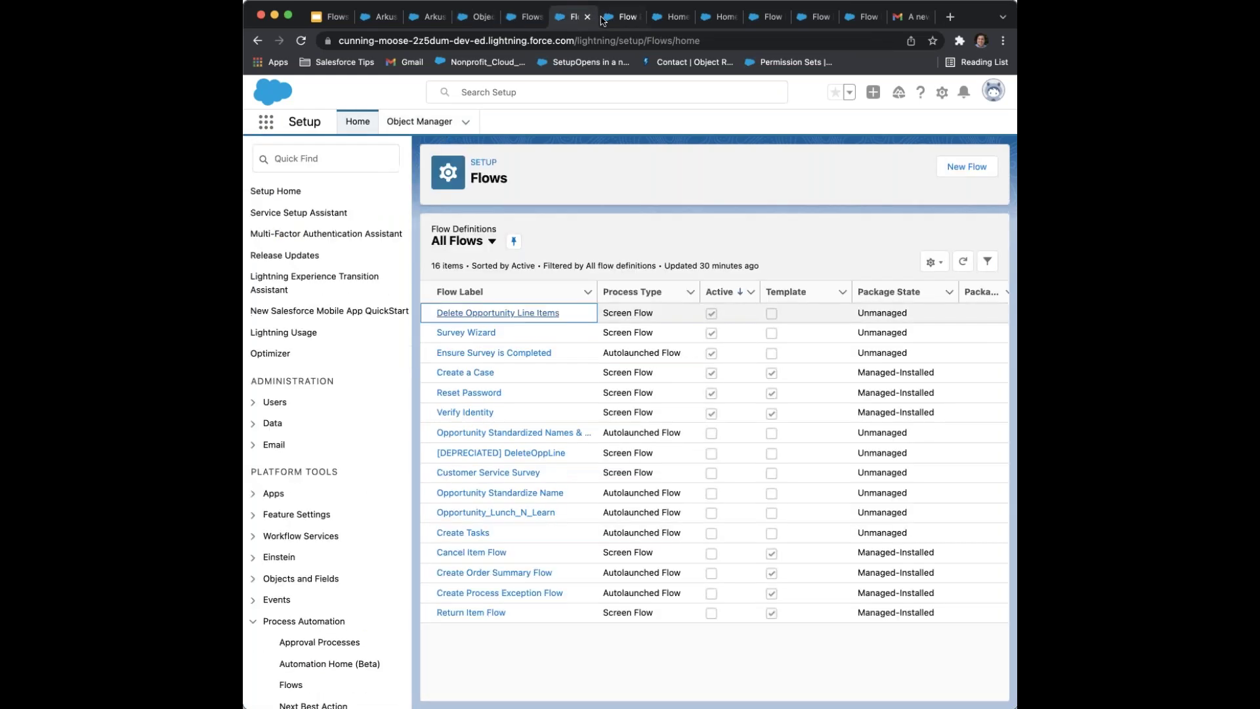
click(623, 17)
click(664, 22)
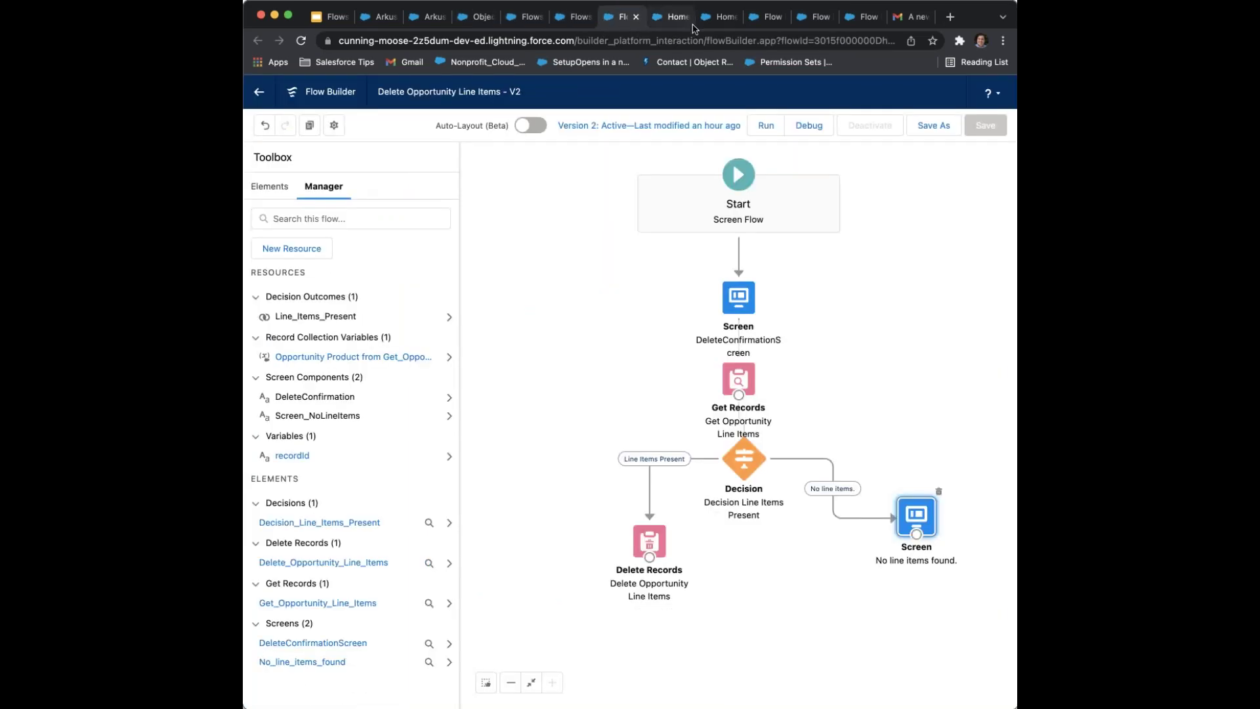
click(712, 24)
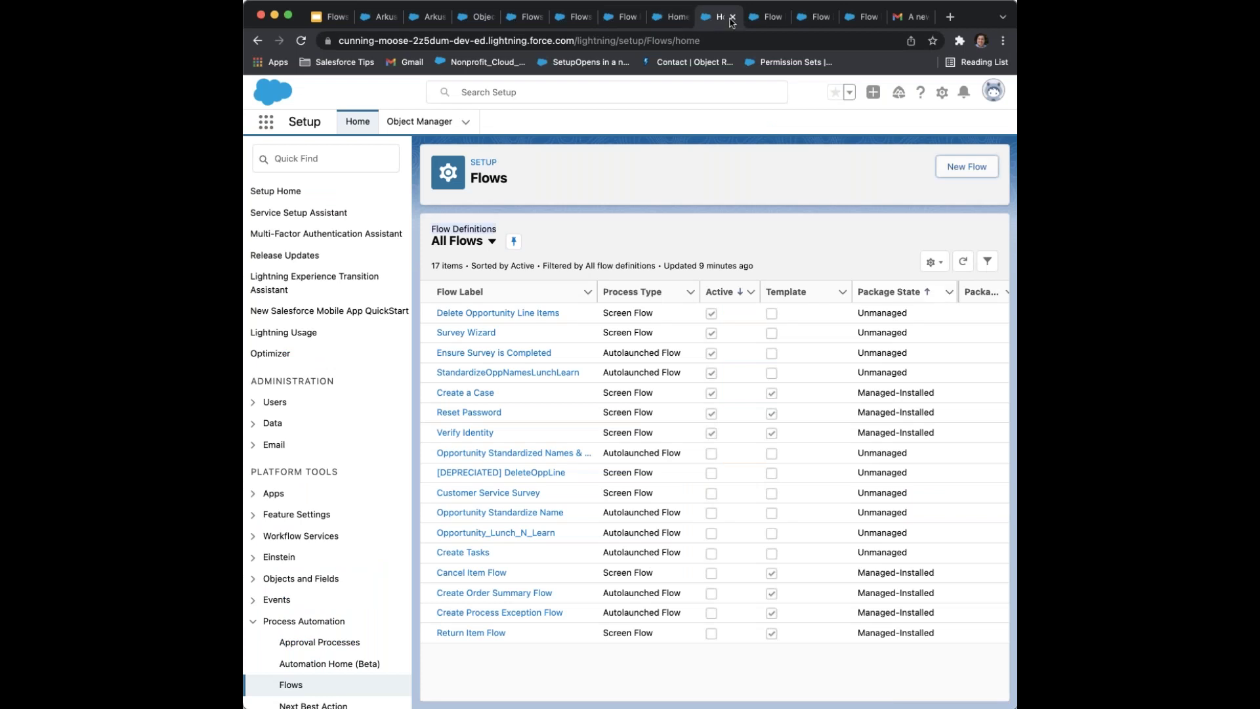
click(768, 17)
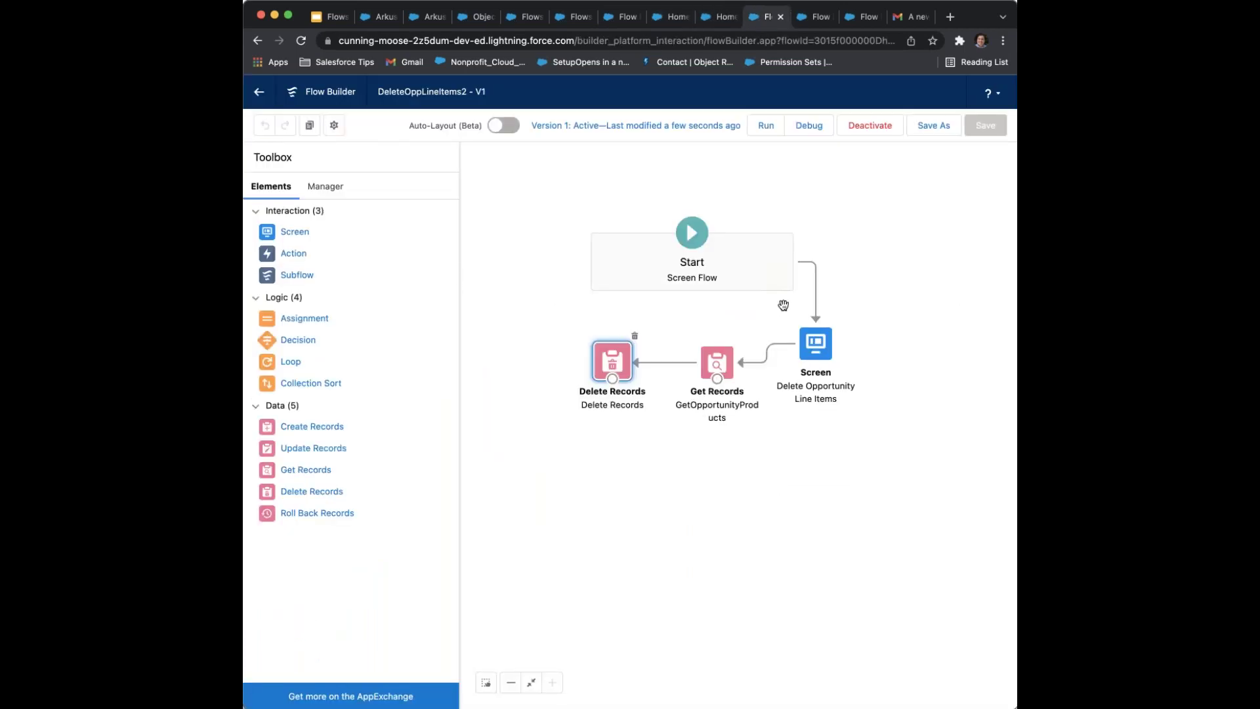
double_click(814, 342)
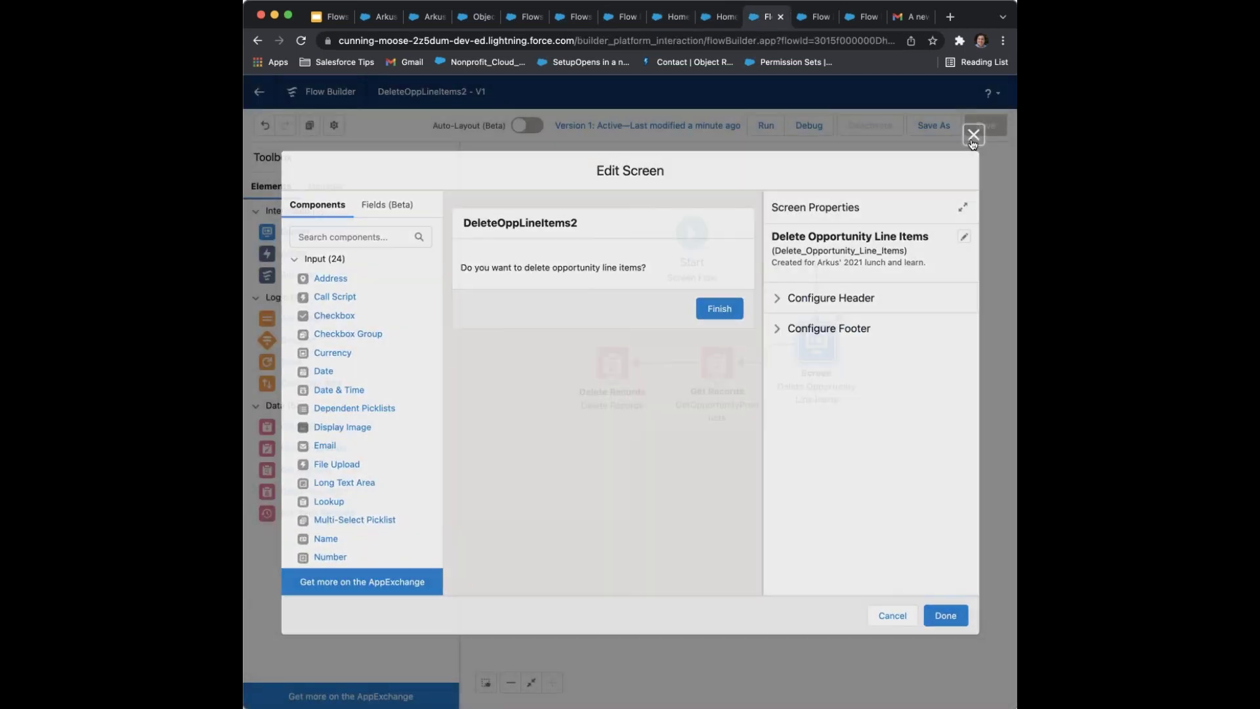
click(973, 136)
click(338, 186)
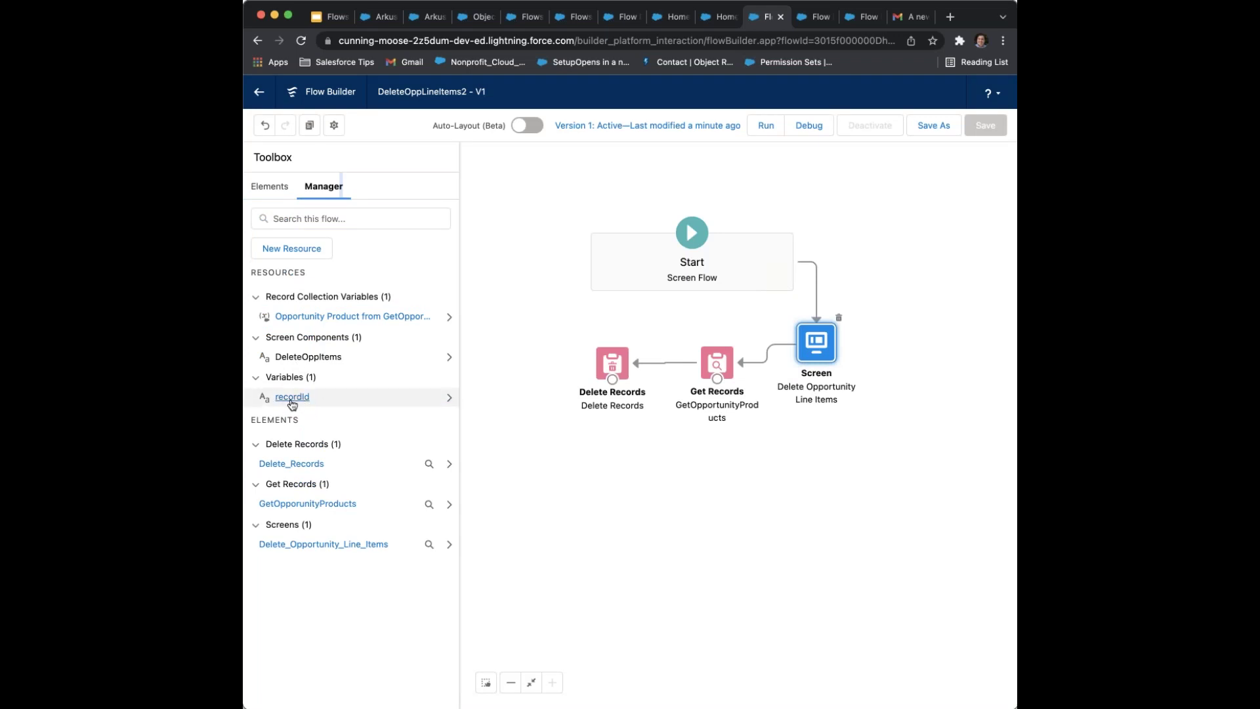
Open the Survey Wizard flow from the list of flows and open its Opportunity Feedback screen
mouse_move(289, 400)
mouse_down()
mouse_move(322, 403)
mouse_move(295, 400)
mouse_up()
click(371, 408)
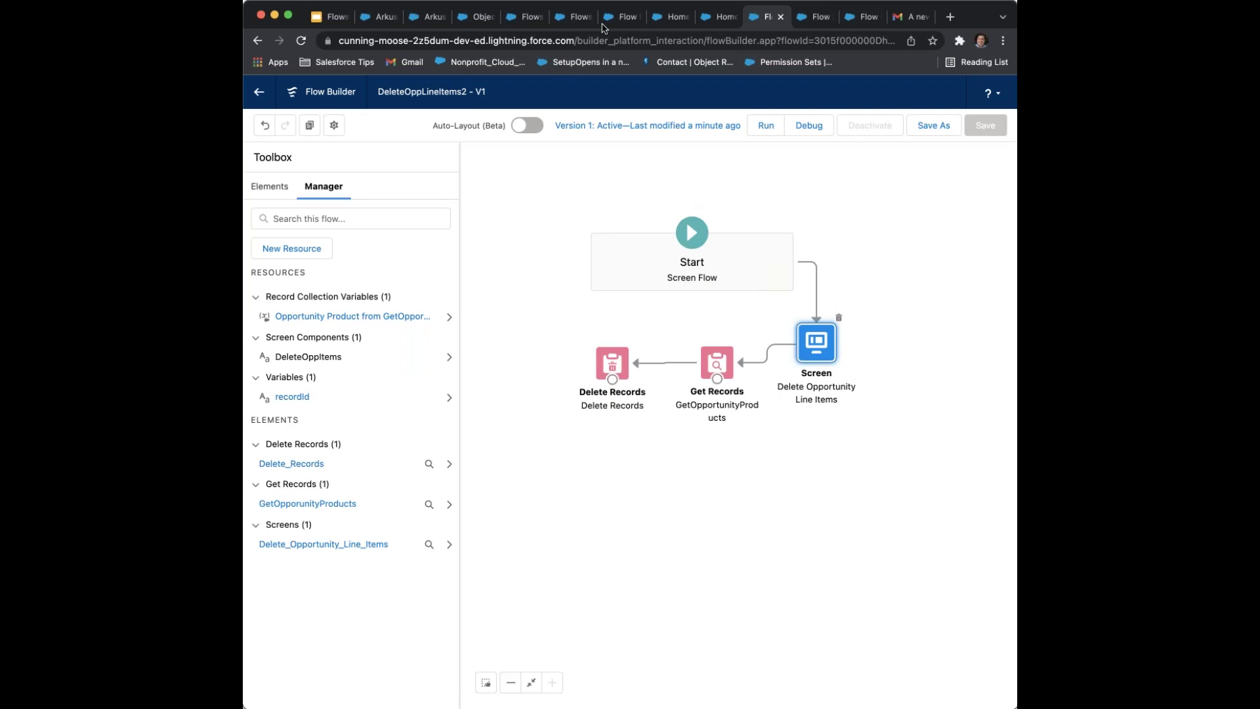
click(720, 17)
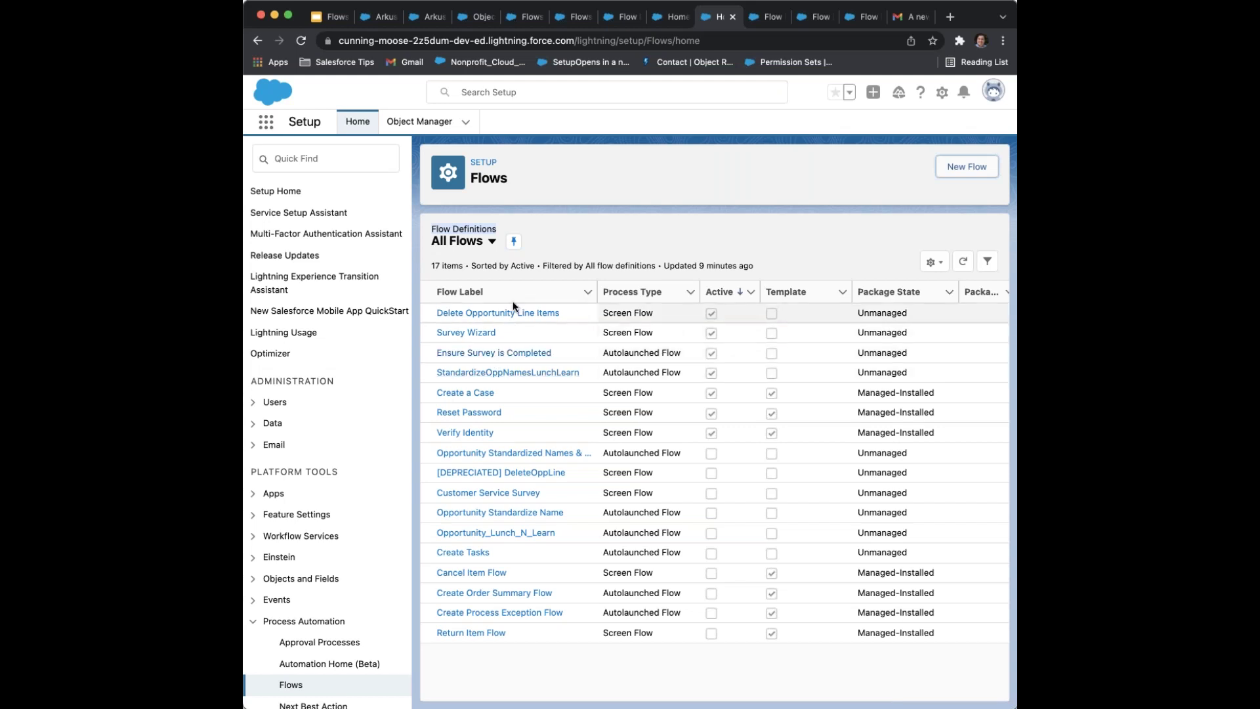
click(459, 332)
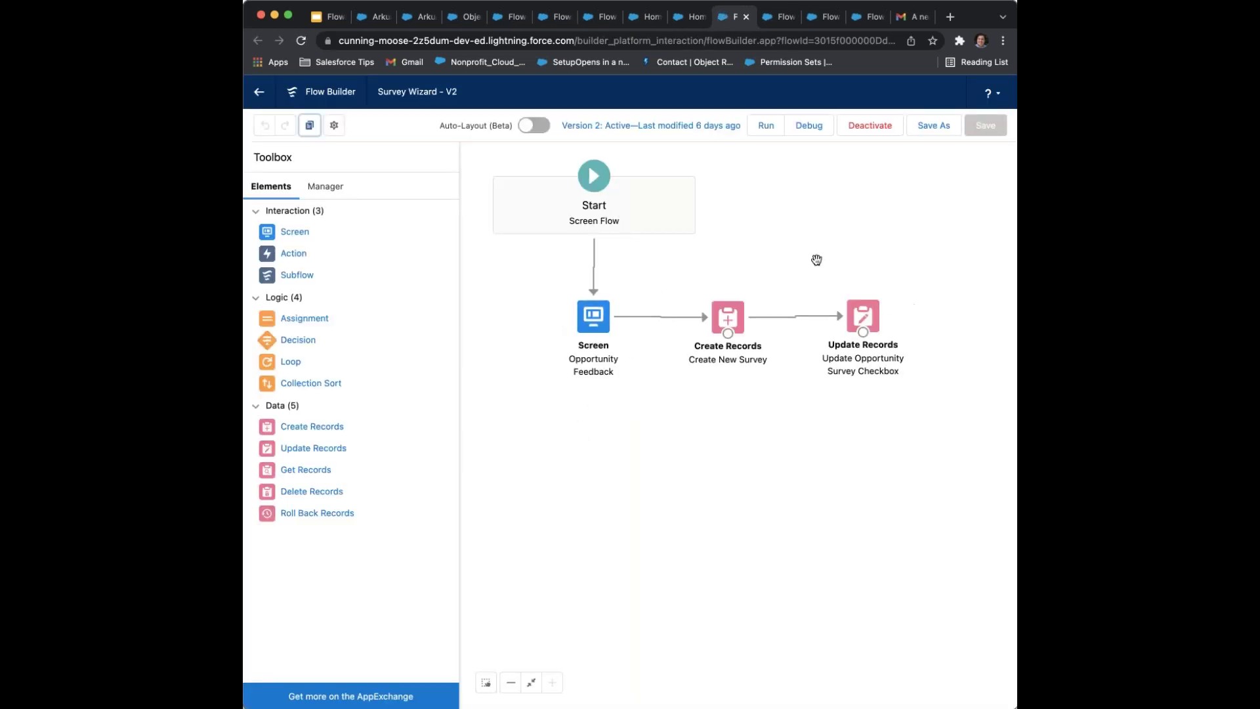
click(605, 320)
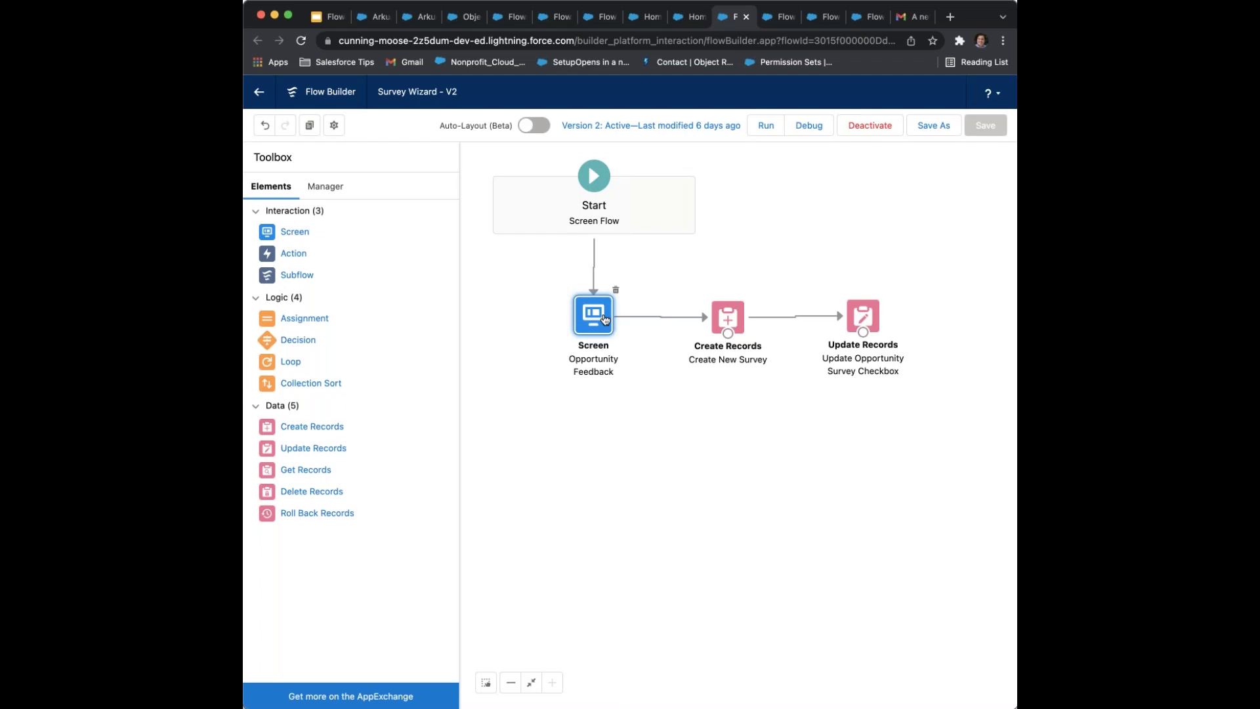
double_click(604, 320)
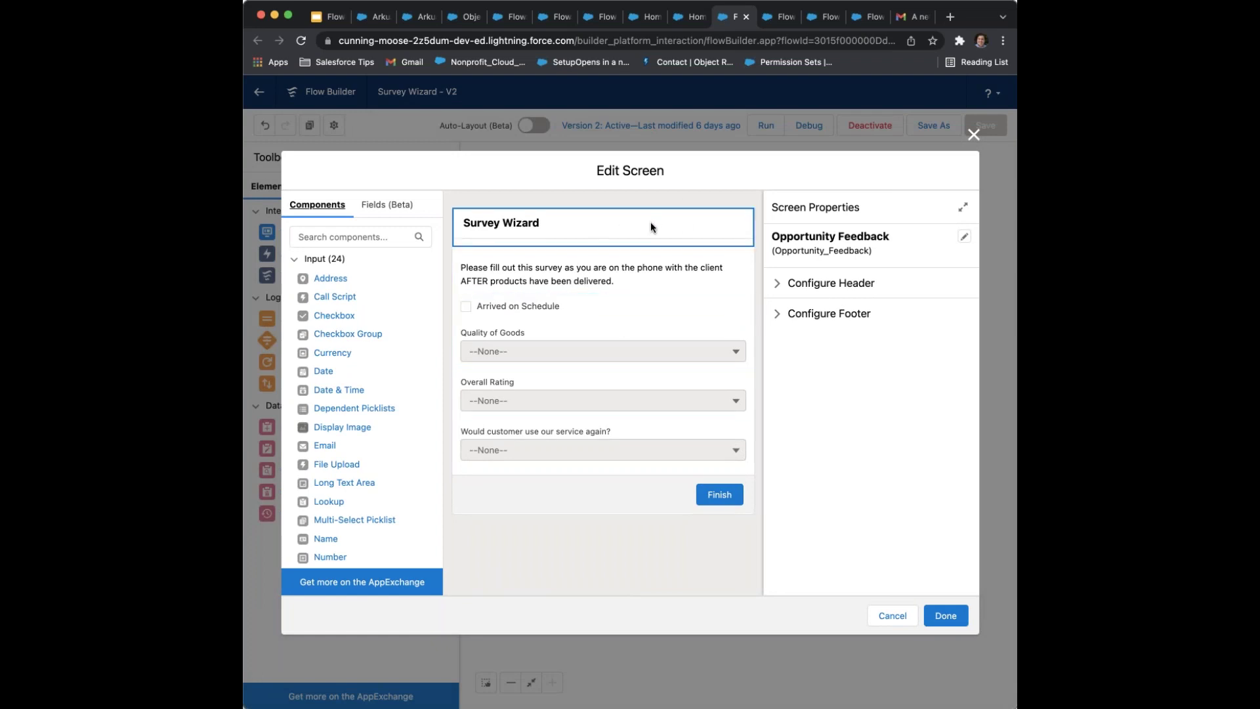
Review the survey screen's picklist settings and move the "Would customer use our service again?" picklist above Overall Rating
click(603, 336)
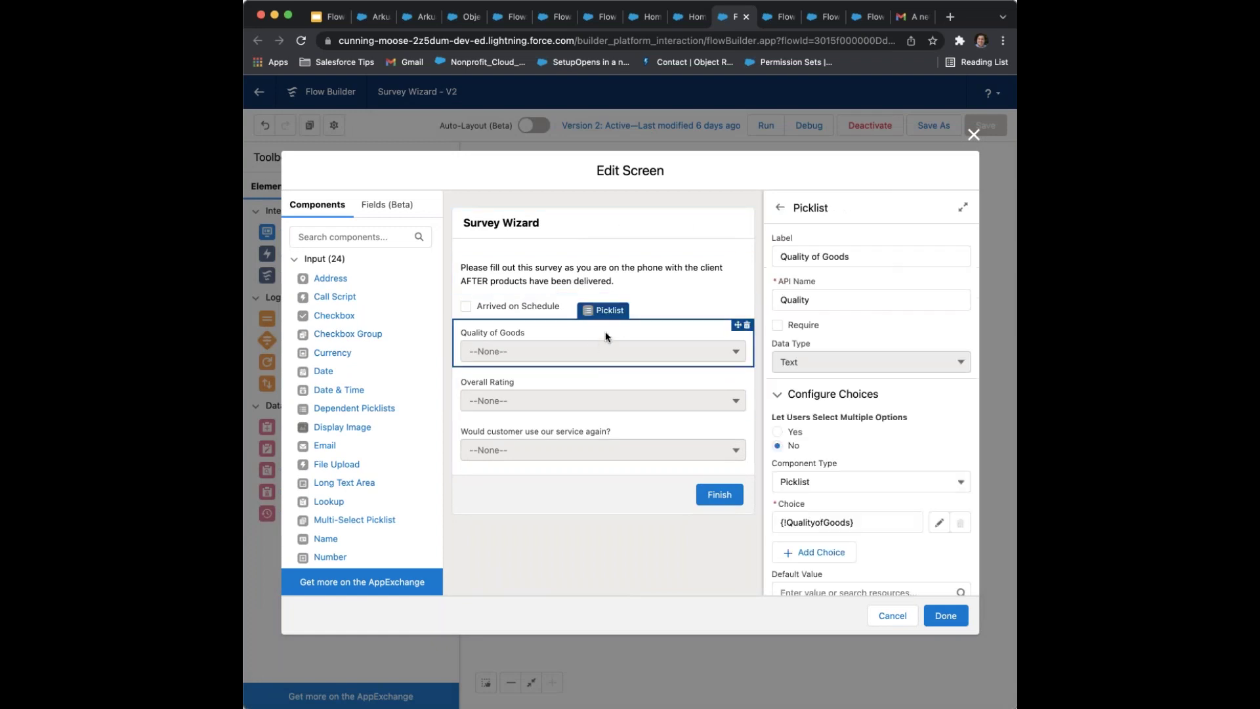
click(564, 372)
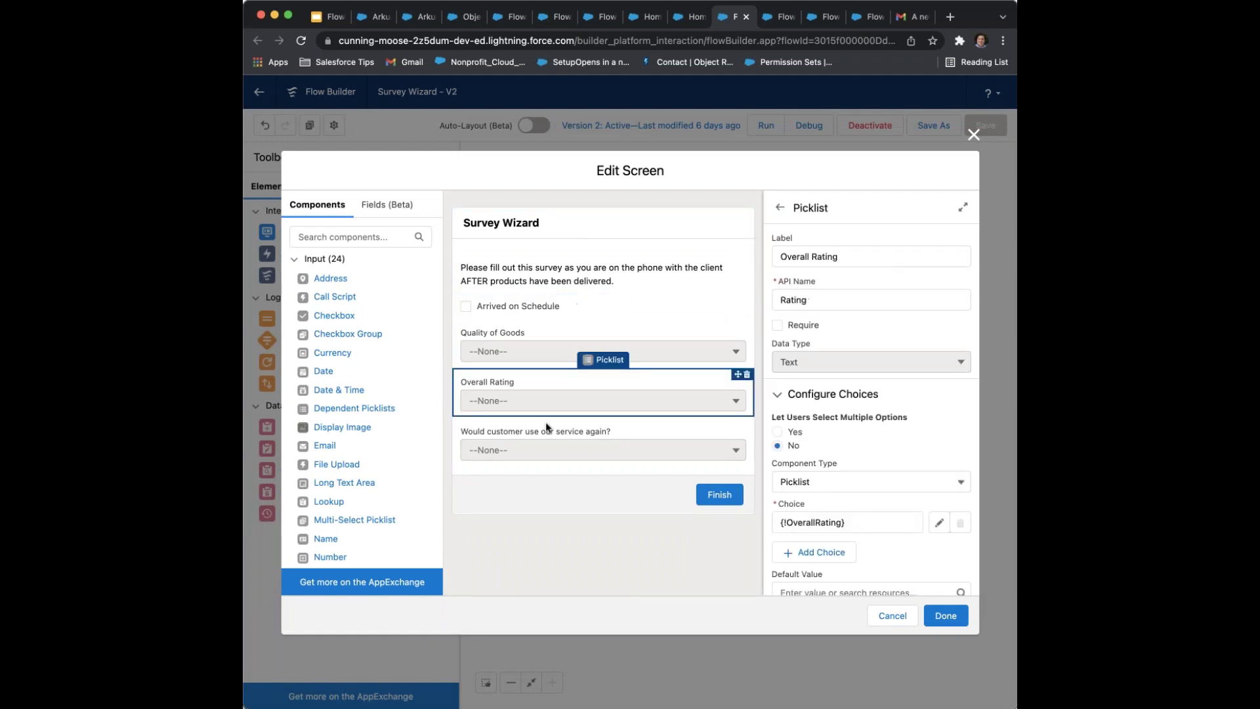
drag(527, 435, 527, 397)
click(526, 409)
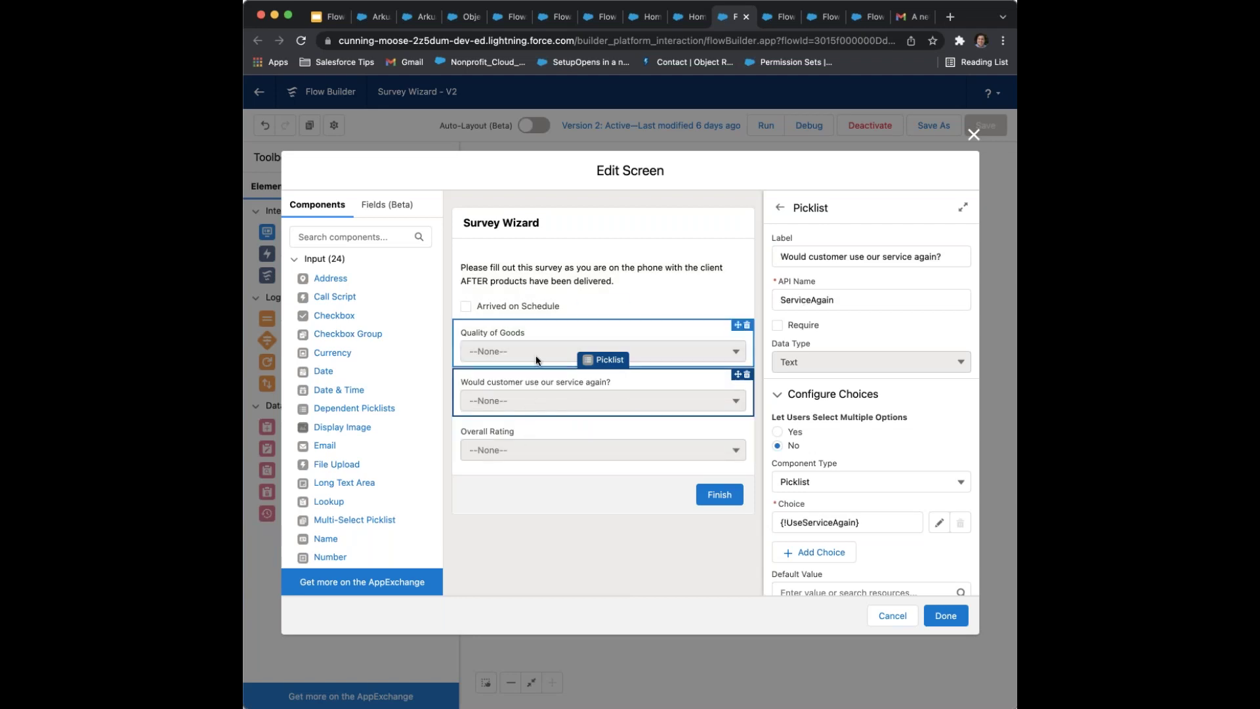
click(536, 333)
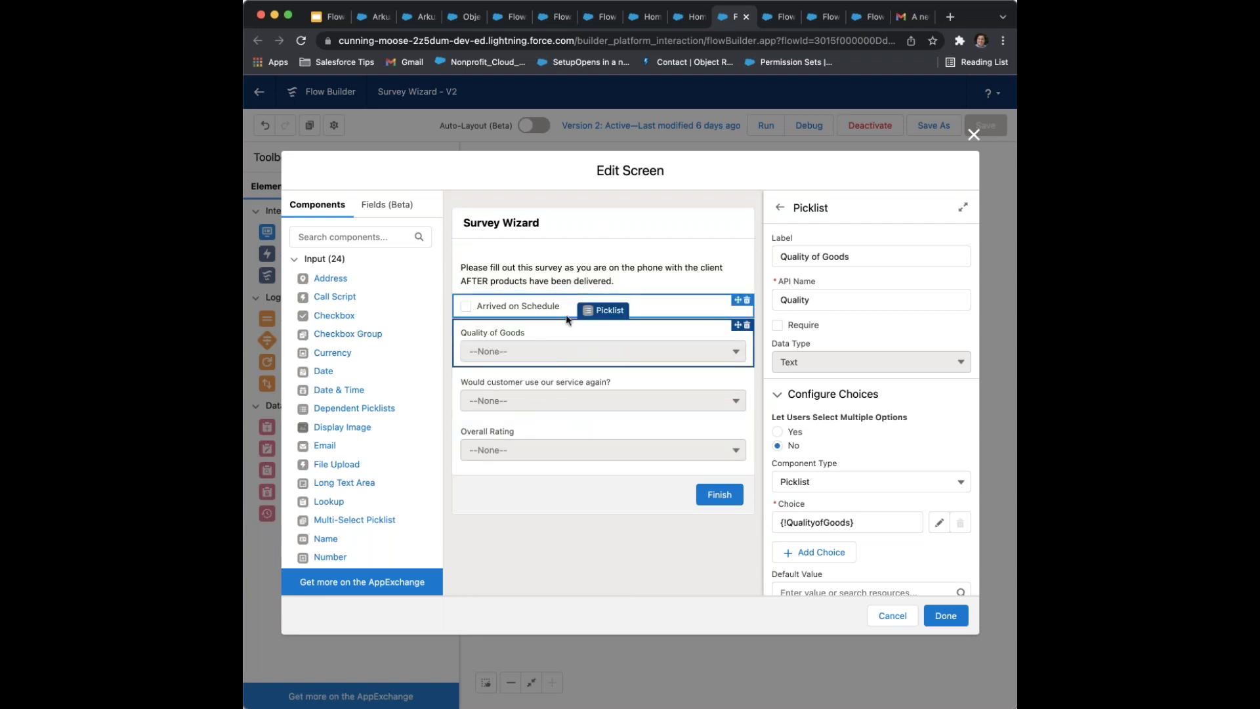
click(511, 382)
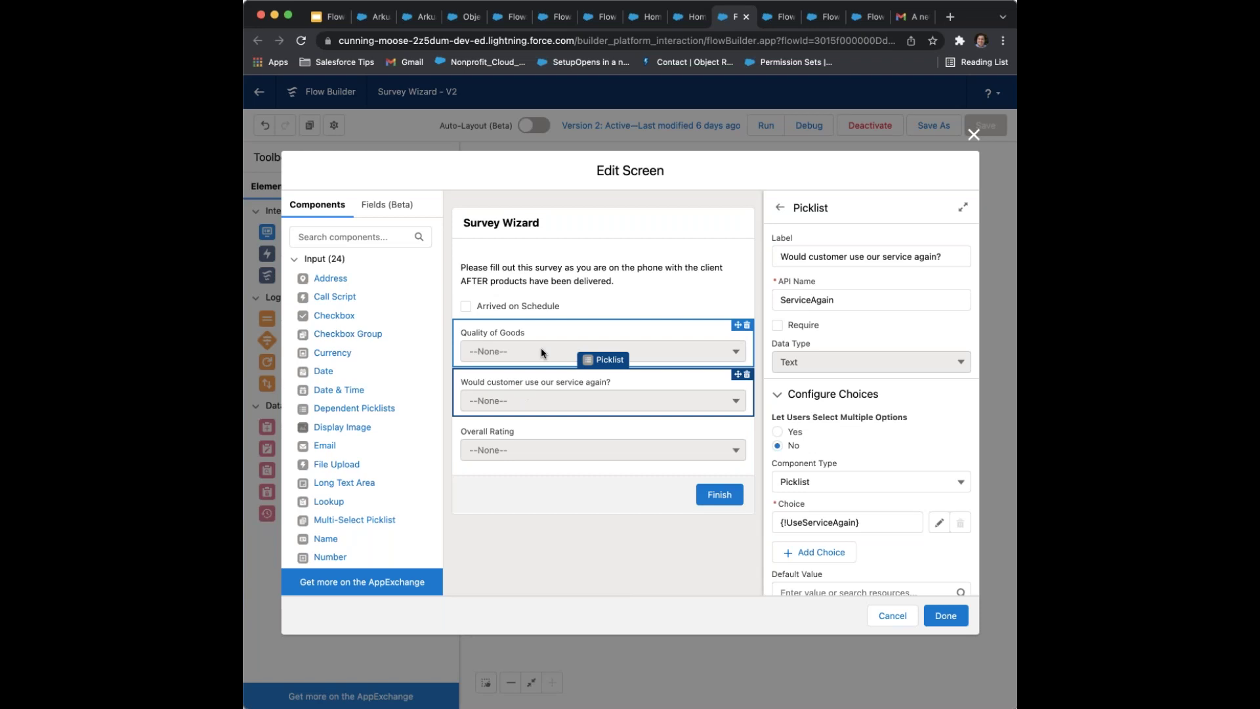
scroll(806, 473, down, 1)
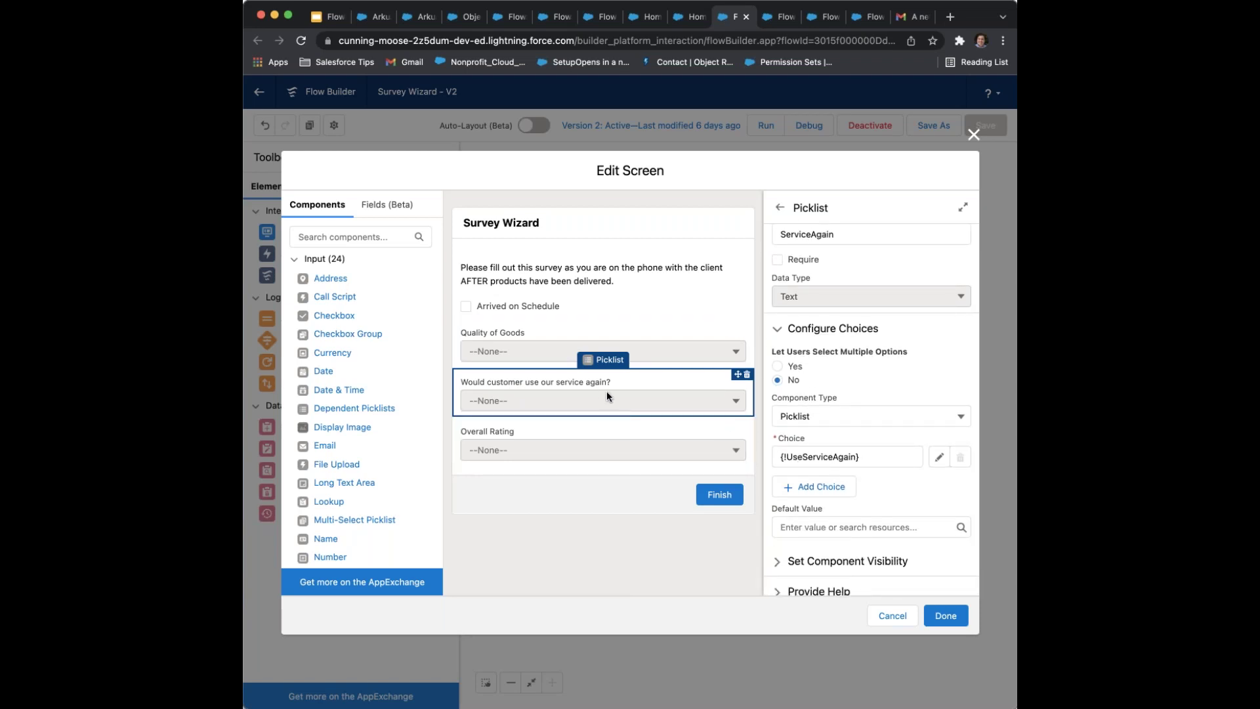
Search the Object Manager for "telephone" and open the Telephone Survey object
click(782, 16)
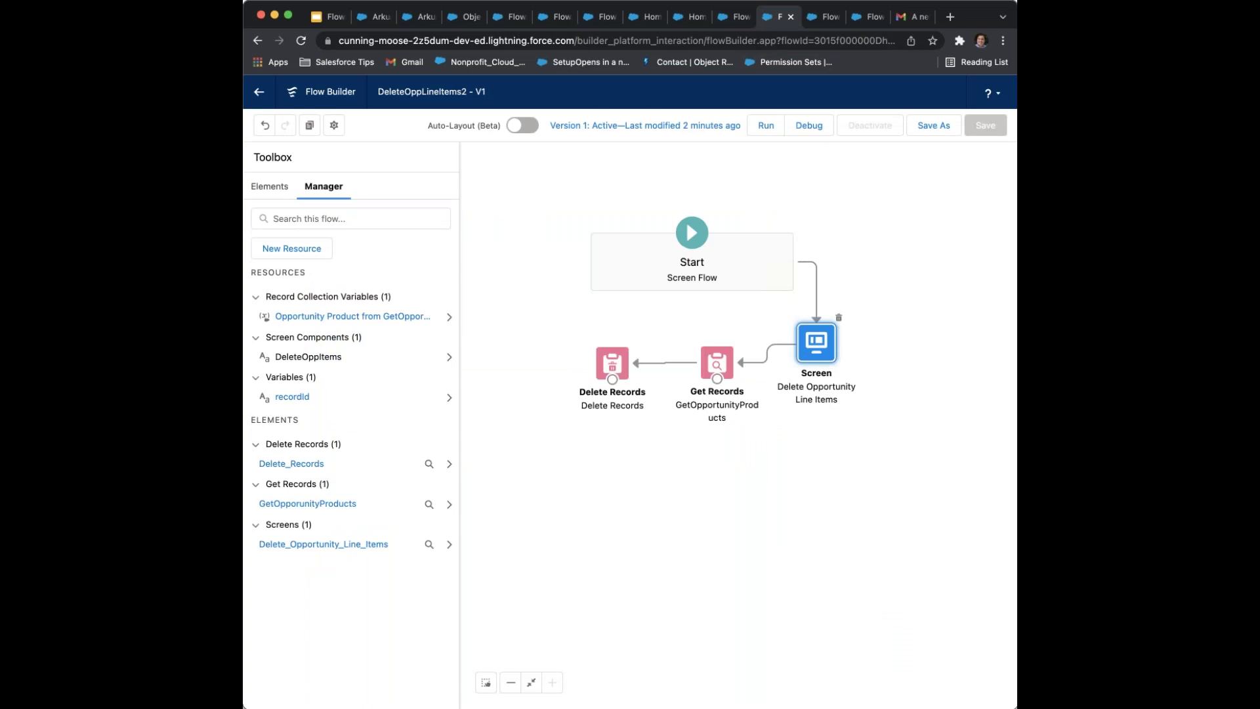
click(463, 17)
click(418, 126)
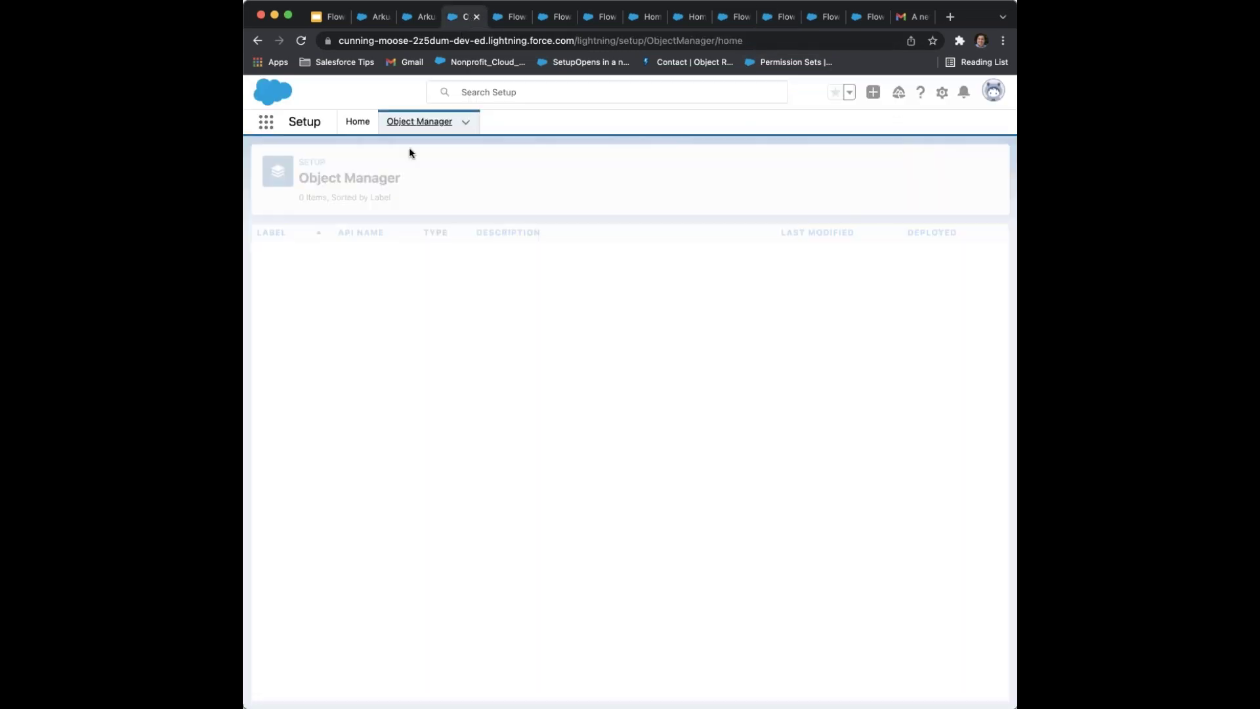
click(765, 166)
text(telephone)
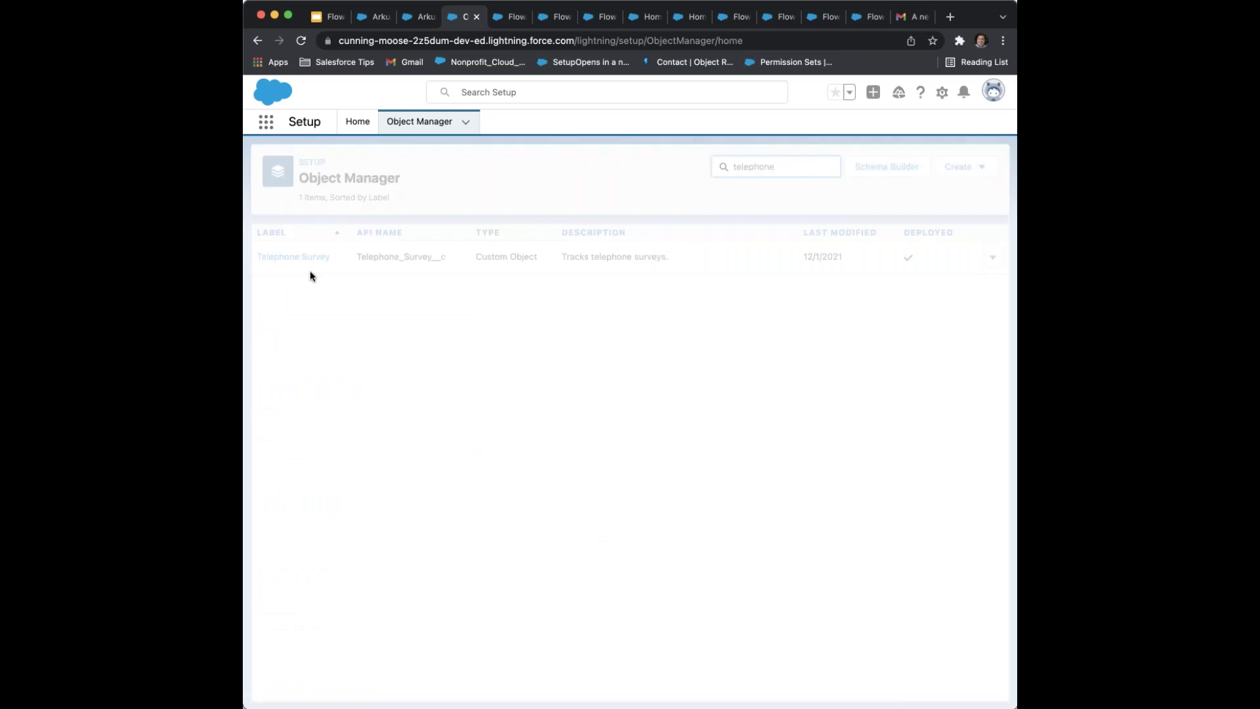
click(291, 262)
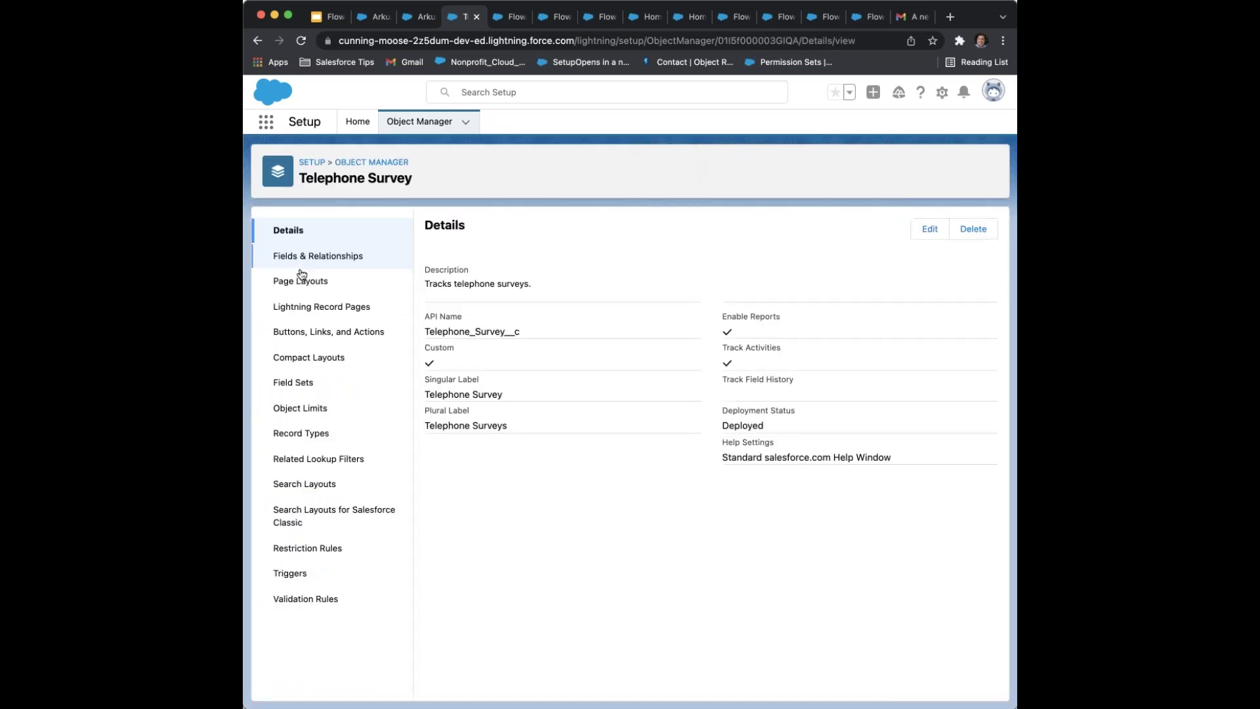
Open the Telephone Survey object's Overall Rating field and review its picklist values
click(332, 262)
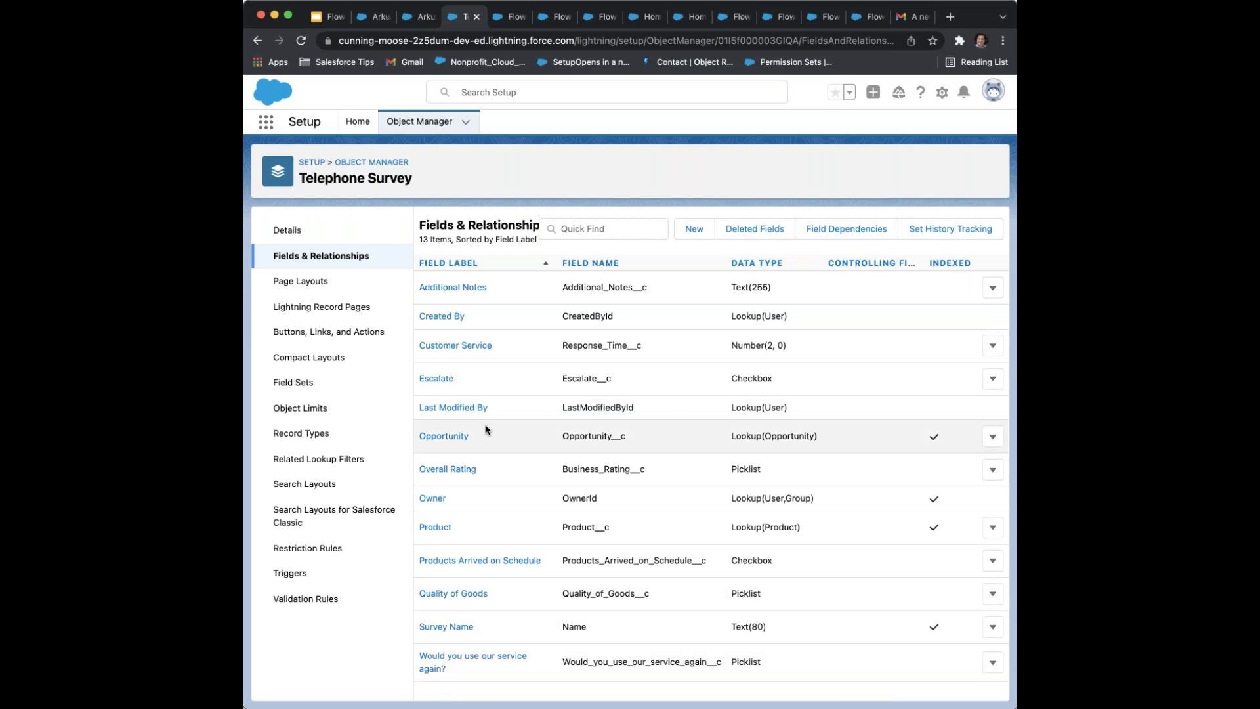
click(463, 469)
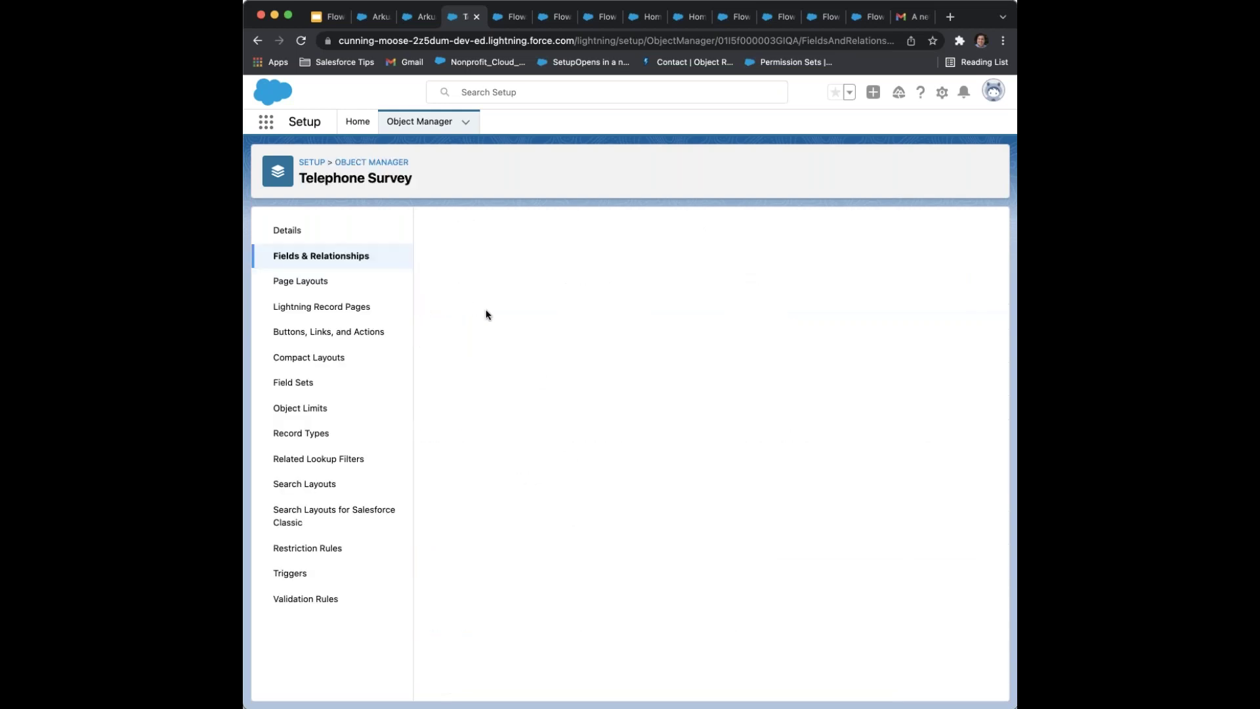
scroll(485, 314, down, 5)
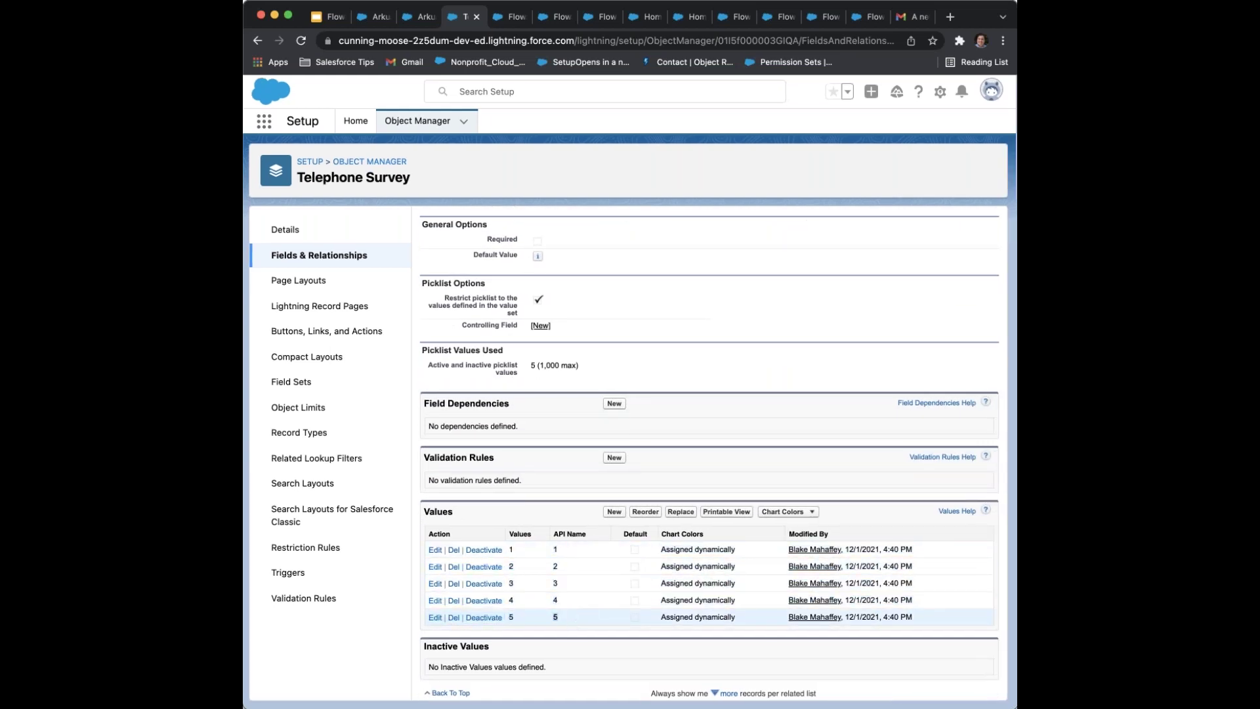
Go to the other open copy of the Survey Wizard flow and turn off Auto-Layout
click(875, 20)
click(828, 16)
click(783, 16)
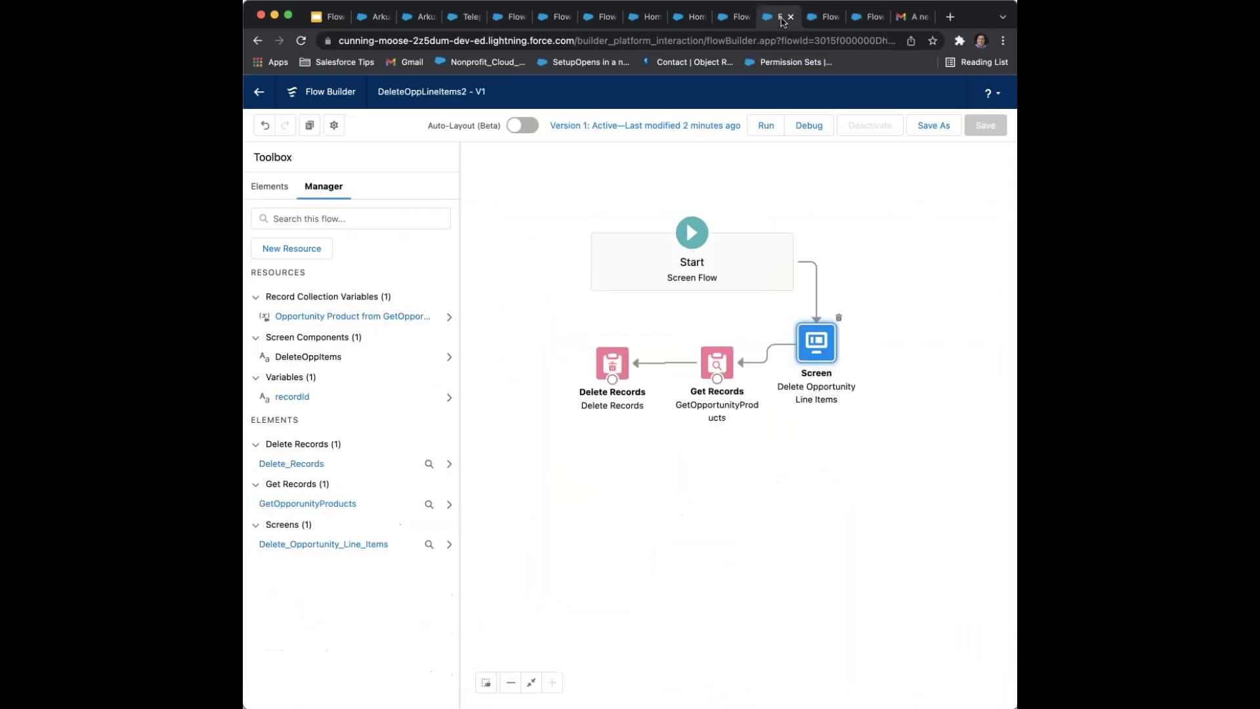
click(683, 20)
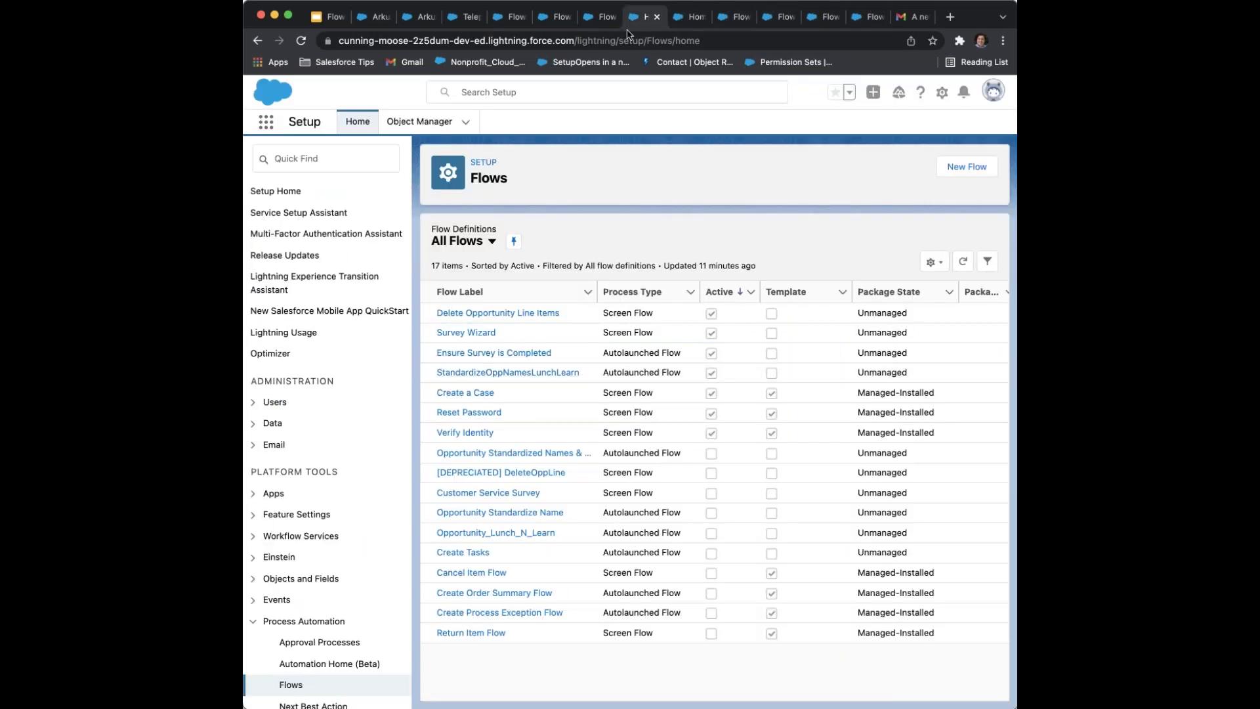
click(600, 18)
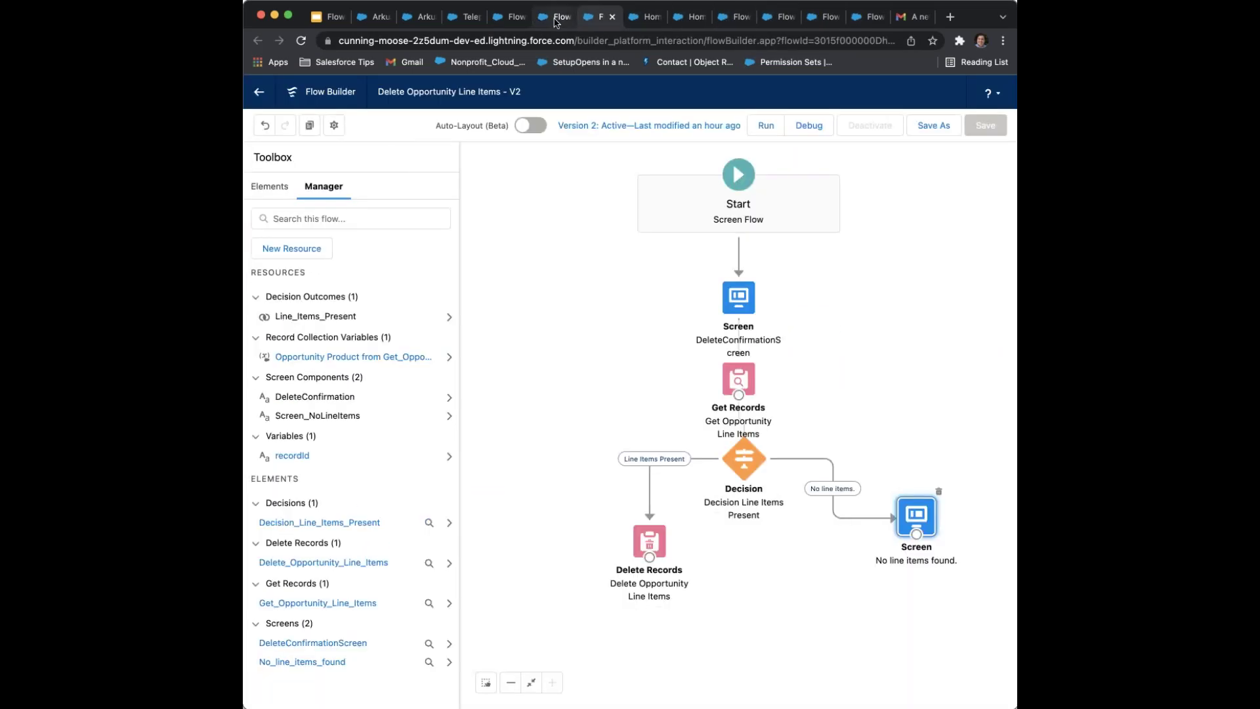
click(511, 17)
click(810, 24)
click(825, 22)
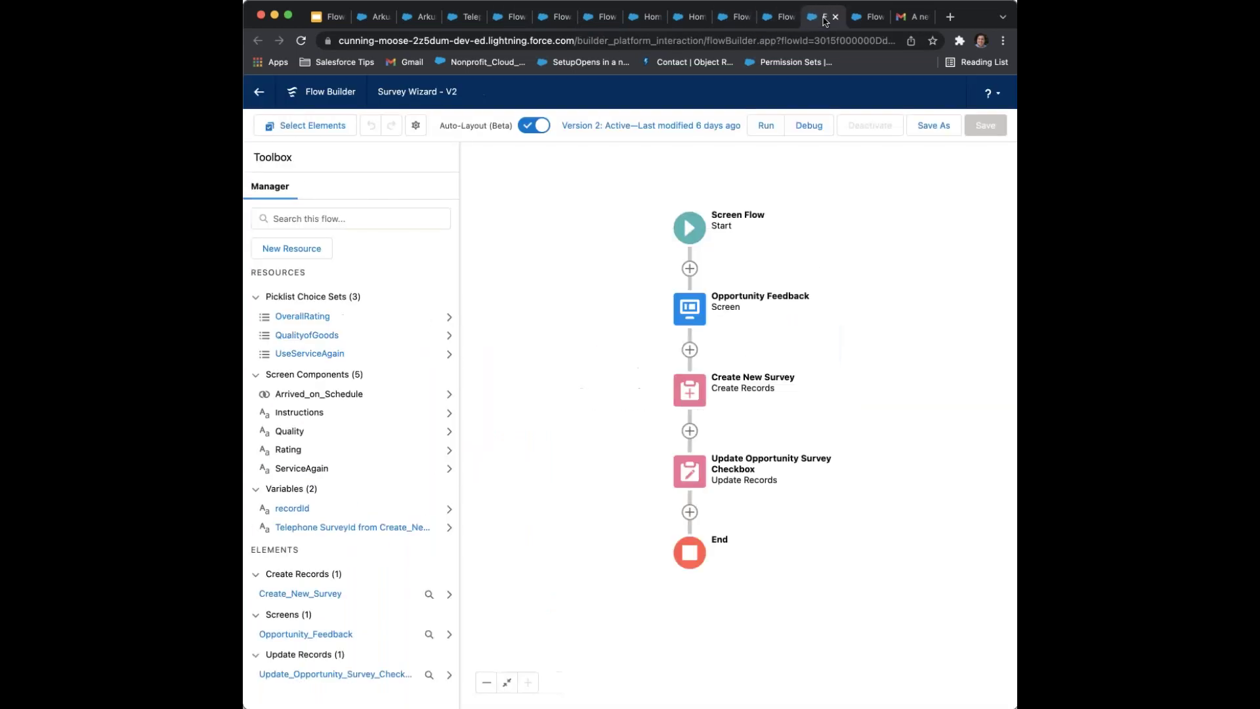
click(798, 20)
click(814, 21)
click(534, 125)
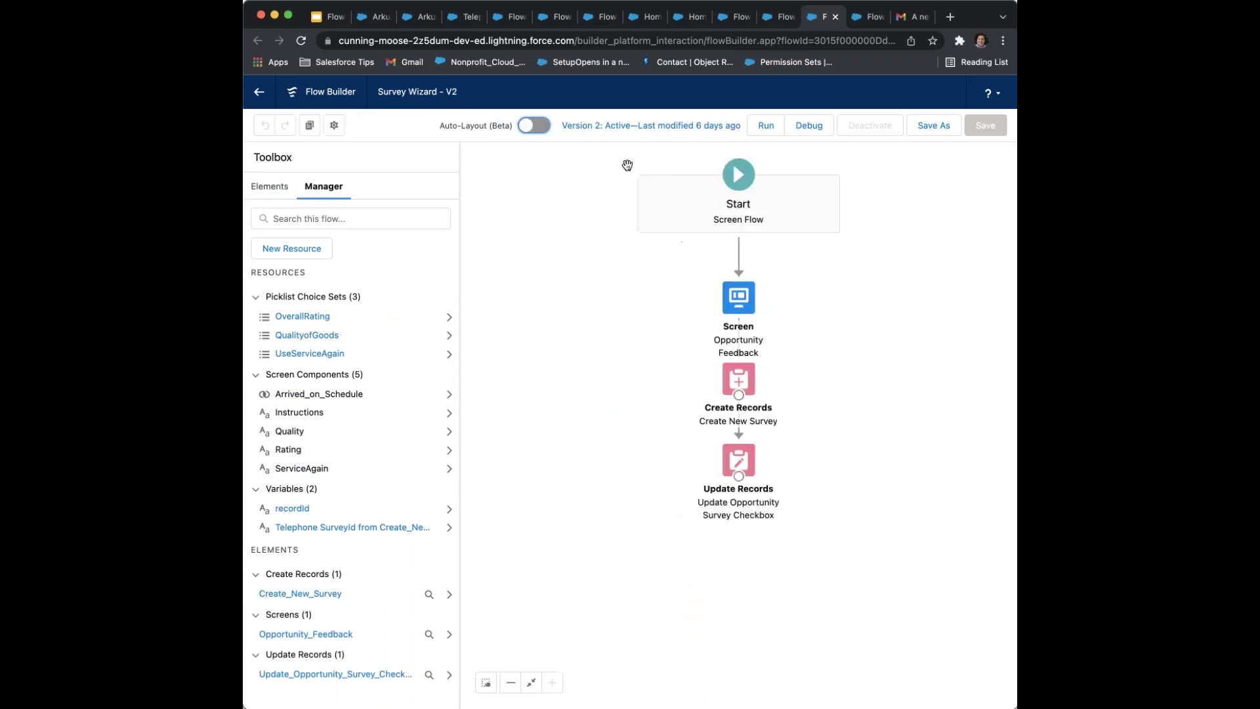
Open the Opportunity Feedback screen and review the choice settings of its Quality of Goods, Overall Rating and service-again picklists
double_click(736, 299)
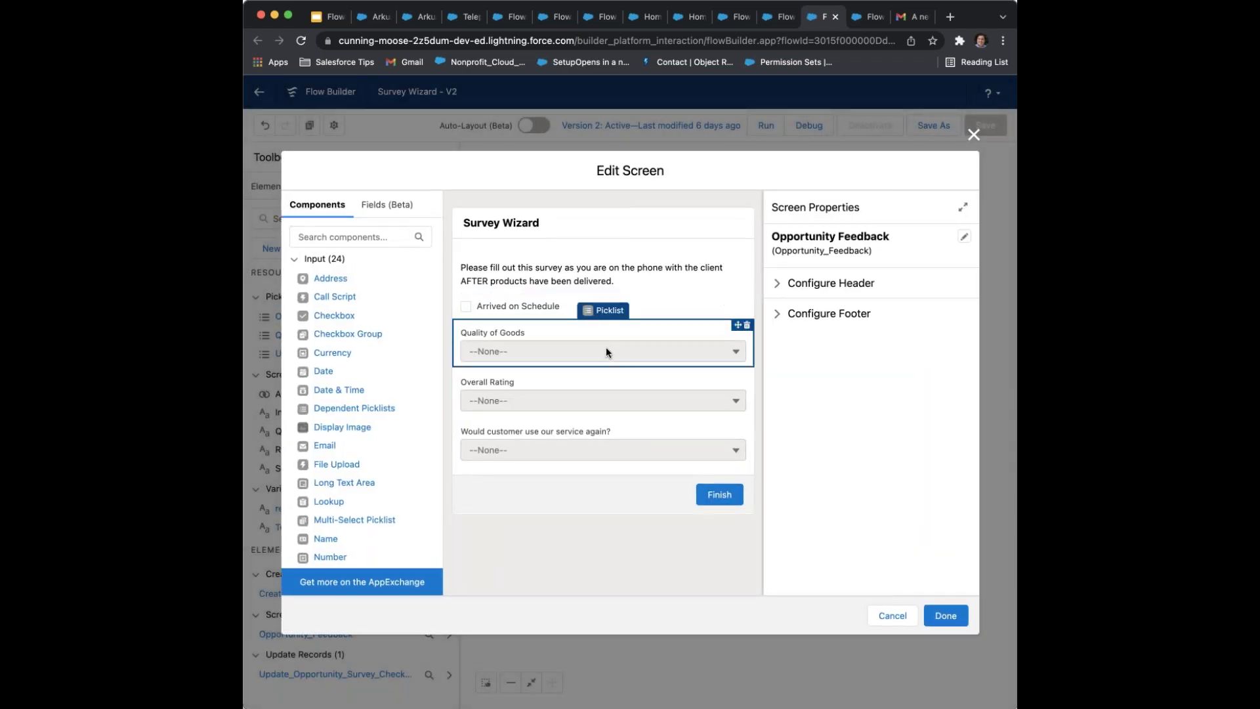
click(605, 347)
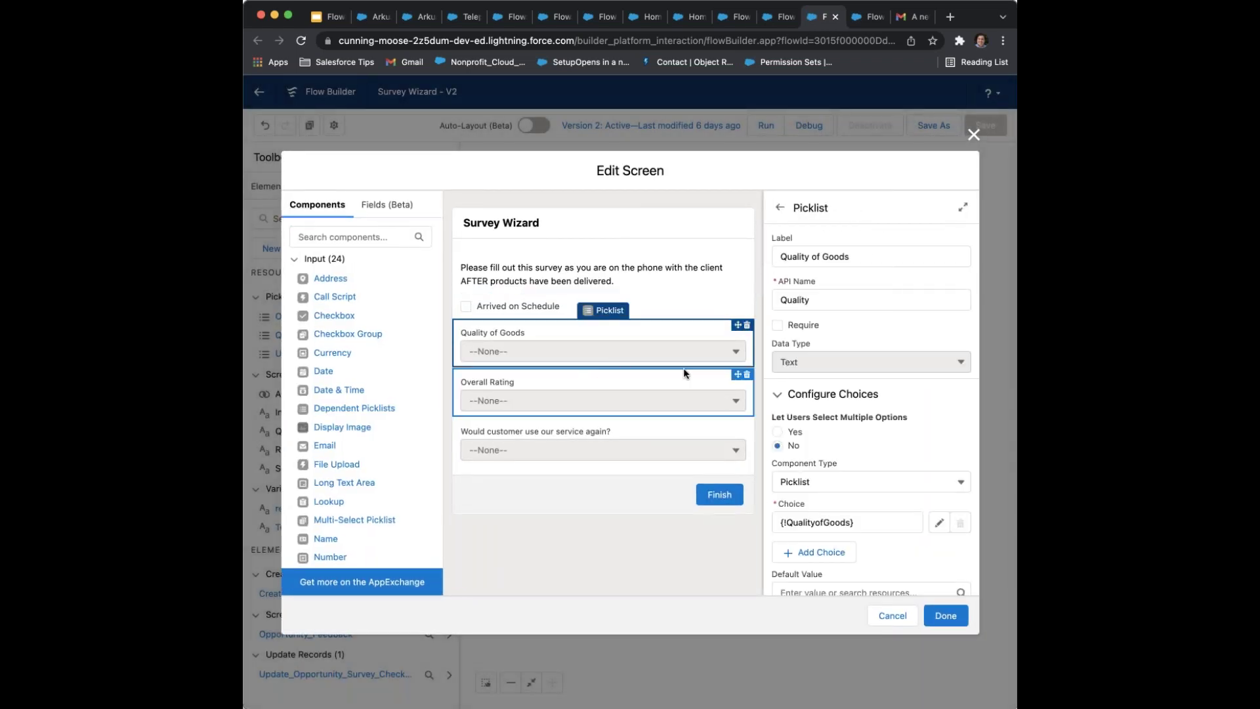
scroll(777, 386, down, 2)
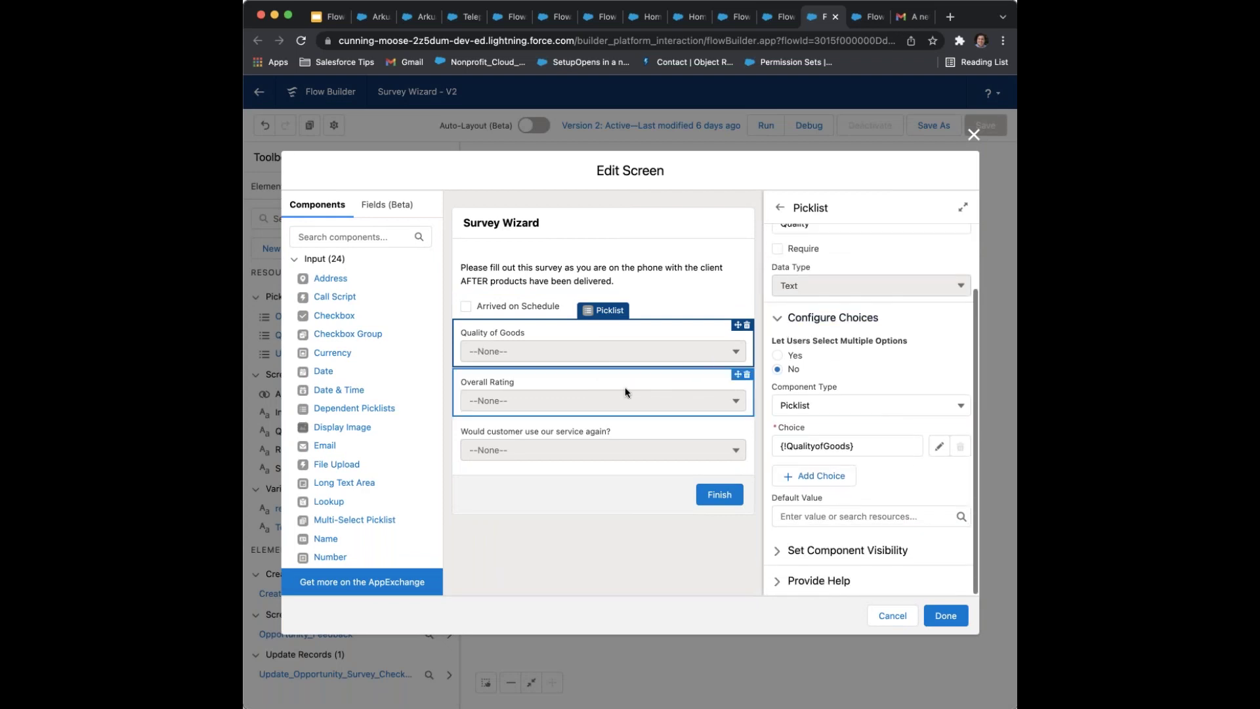
click(657, 403)
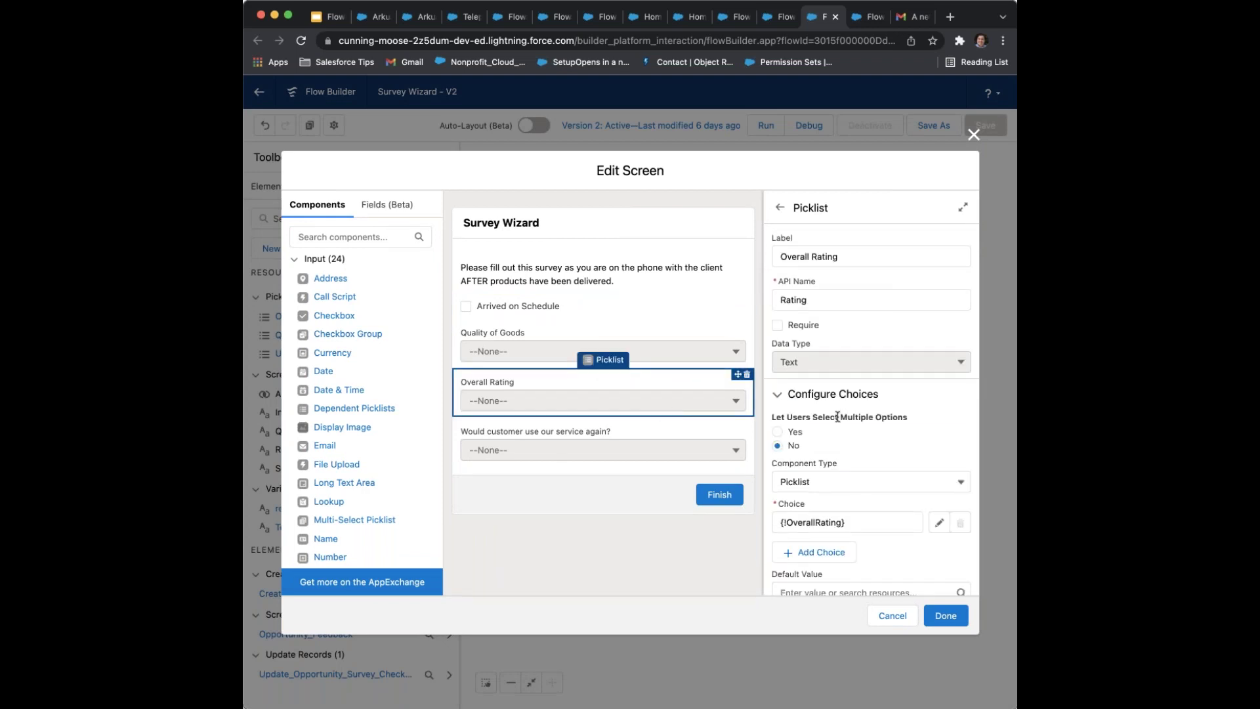
scroll(841, 419, down, 1)
click(614, 450)
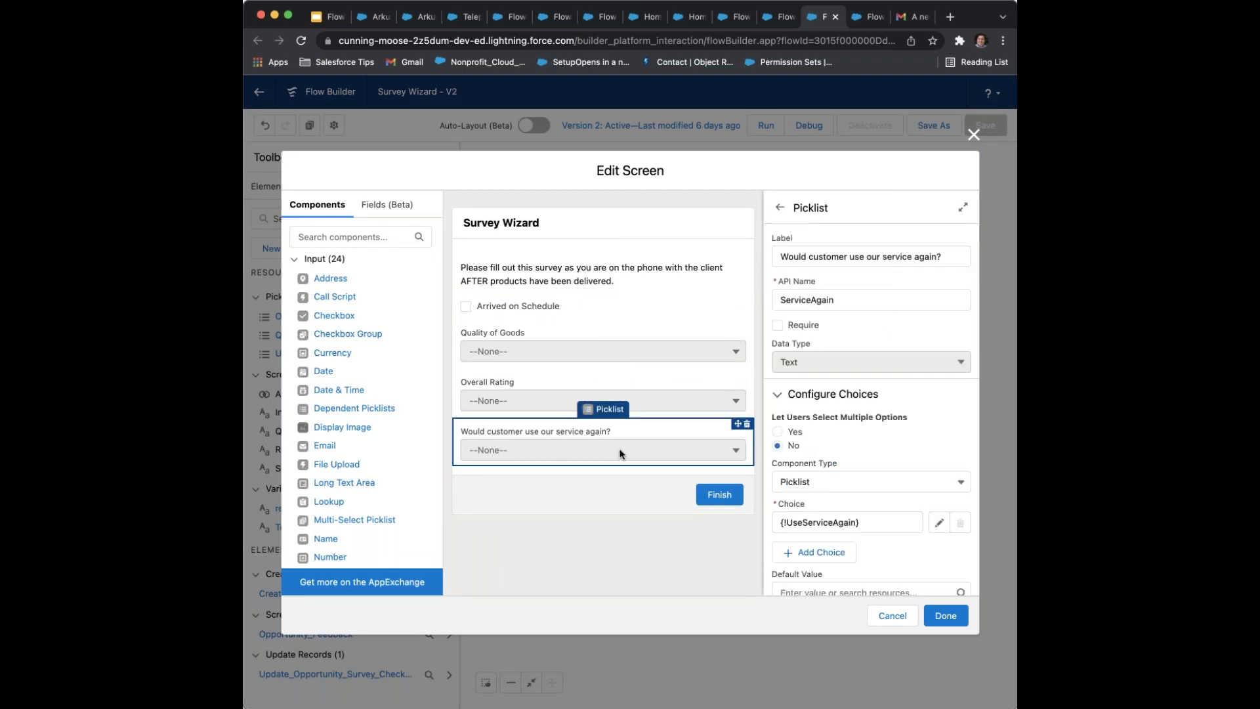
scroll(814, 394, down, 2)
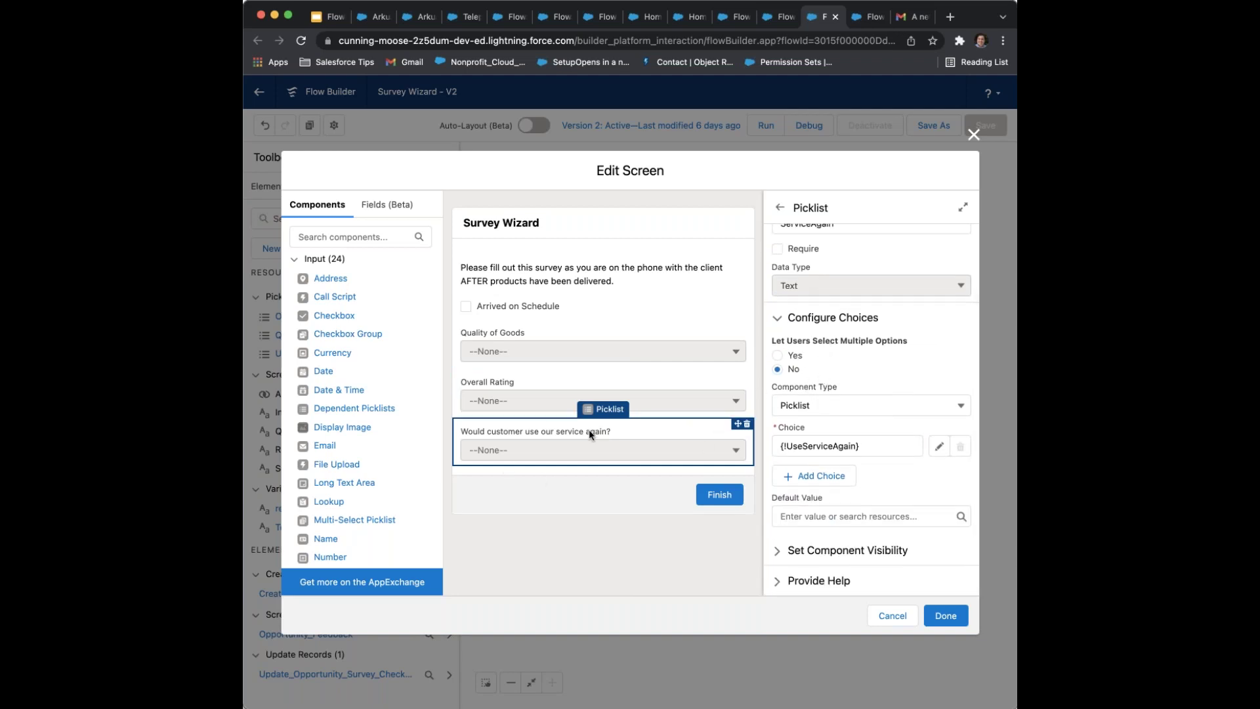
Add a Picklist component to the survey screen below the "Would customer use our service again?" picklist
scroll(354, 512, down, 2)
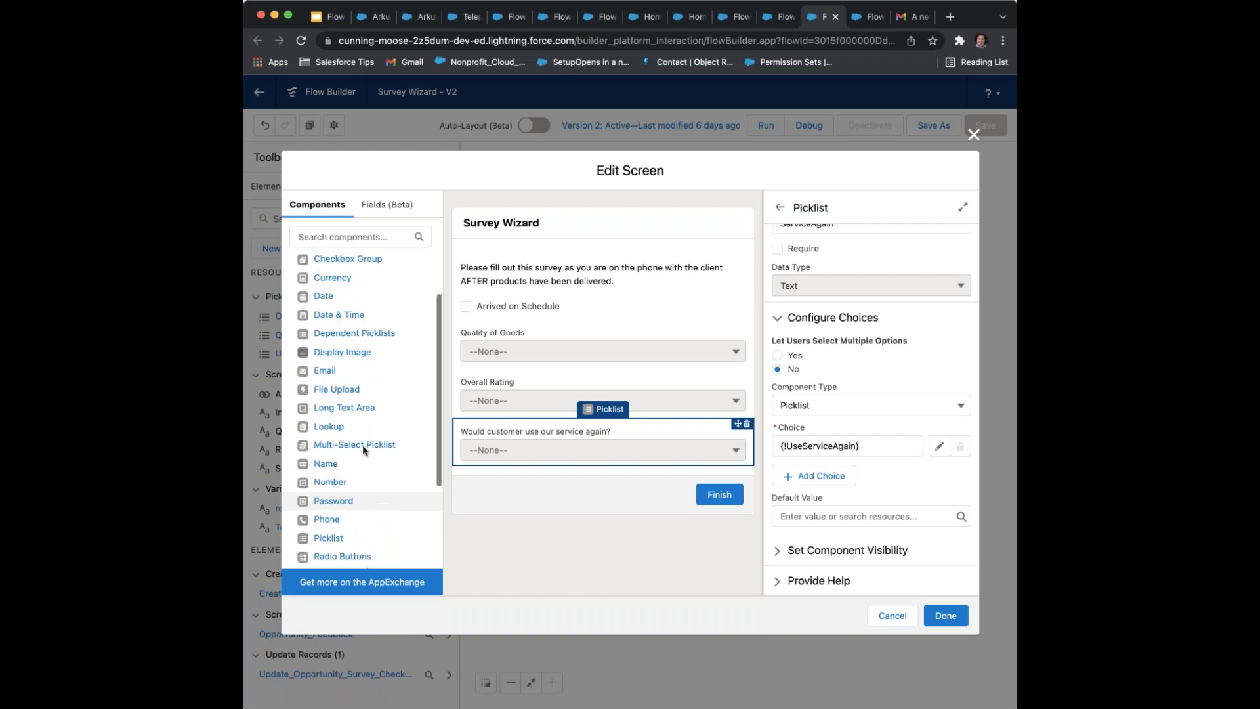
scroll(354, 445, down, 3)
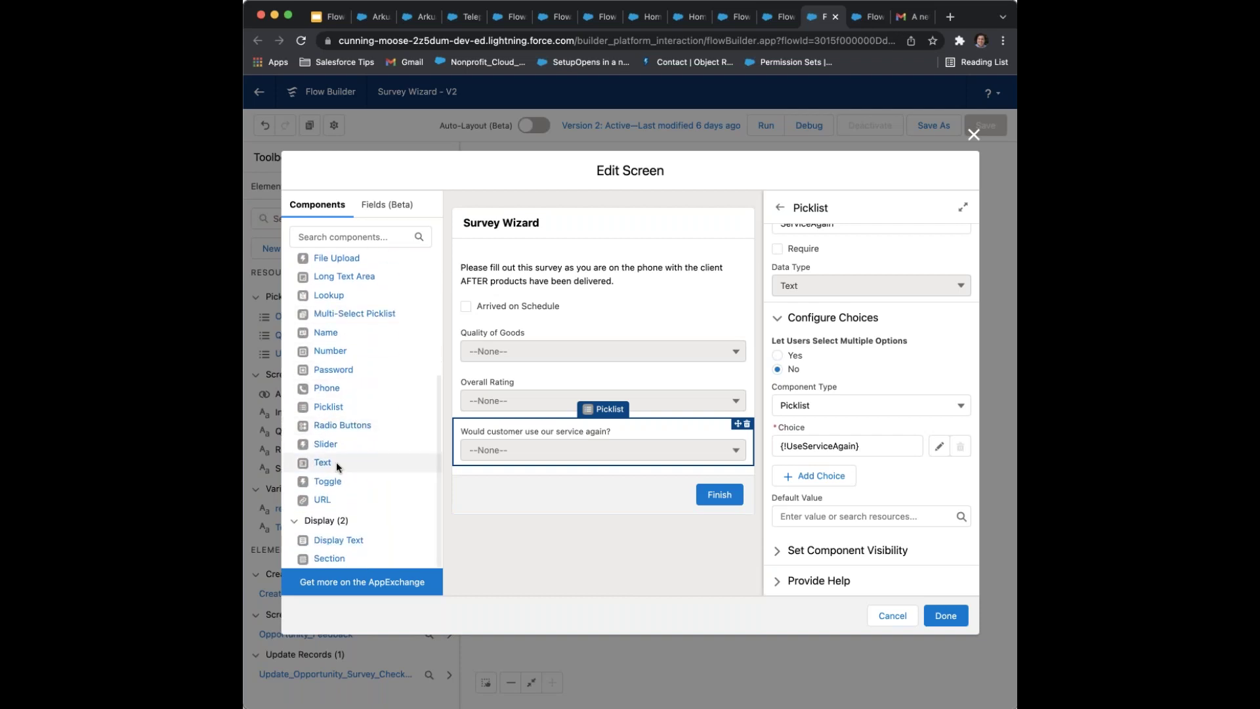
scroll(338, 315, up, 3)
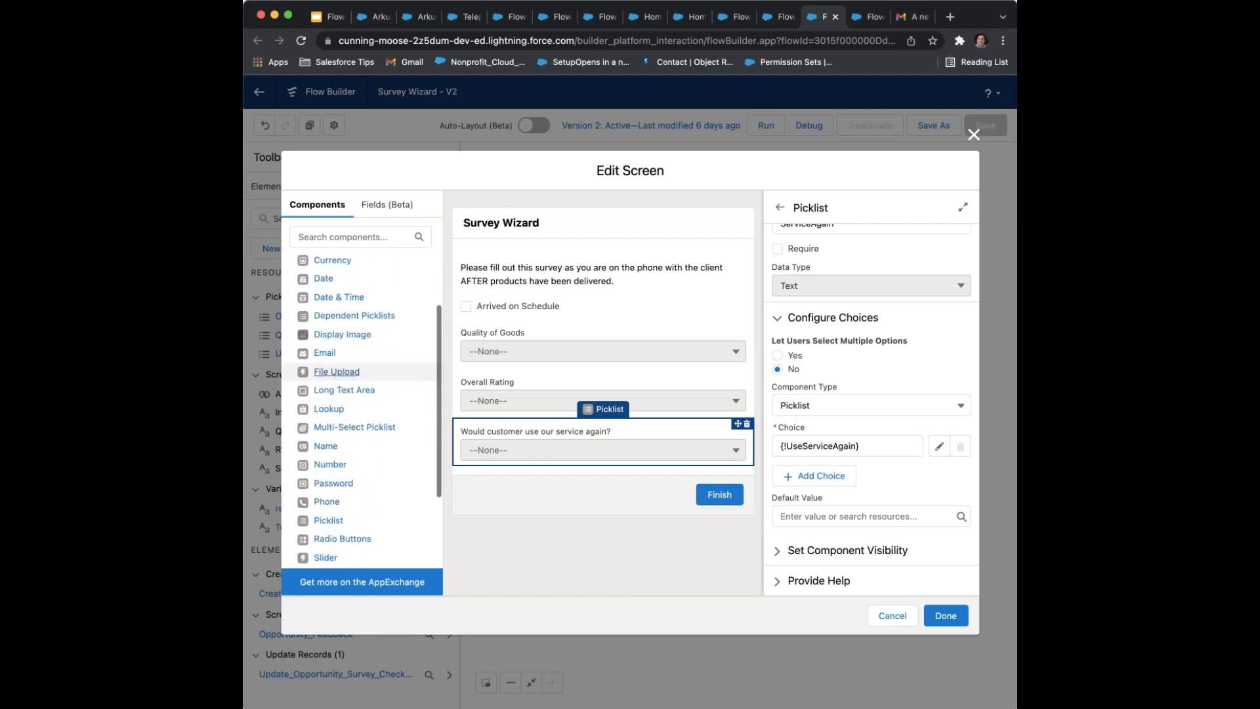
scroll(343, 289, up, 2)
scroll(331, 318, down, 1)
scroll(338, 400, down, 3)
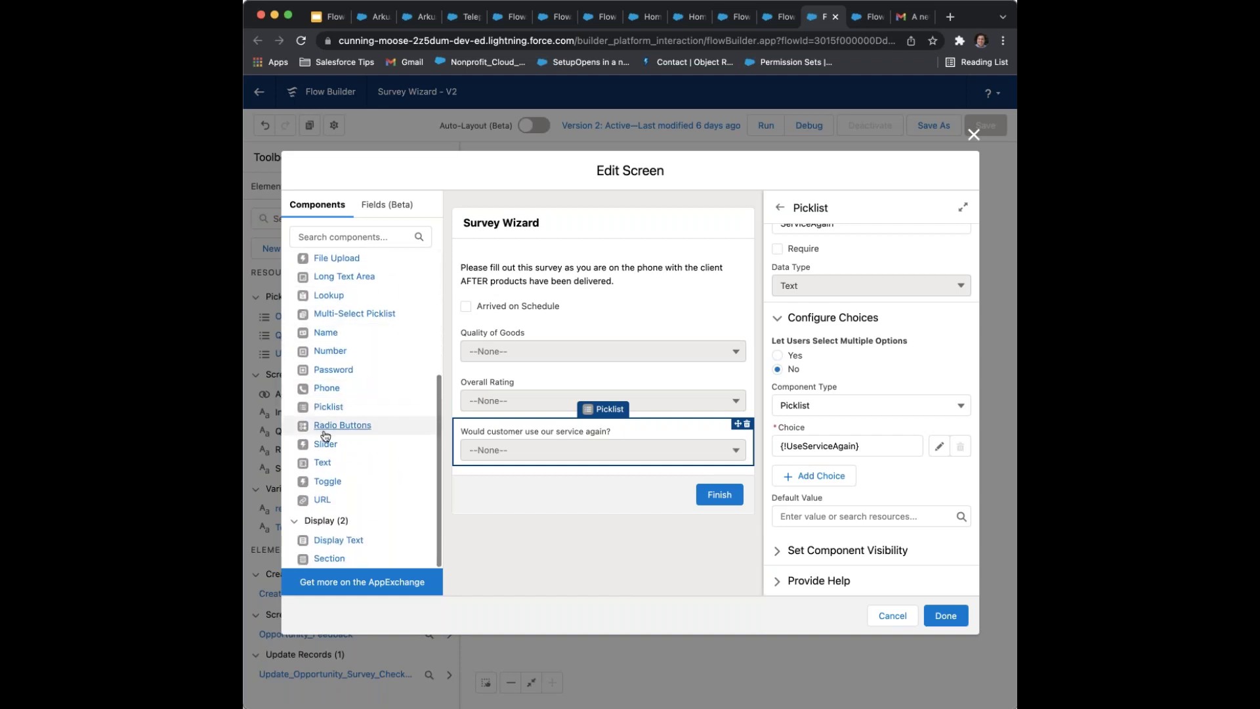
scroll(334, 377, up, 1)
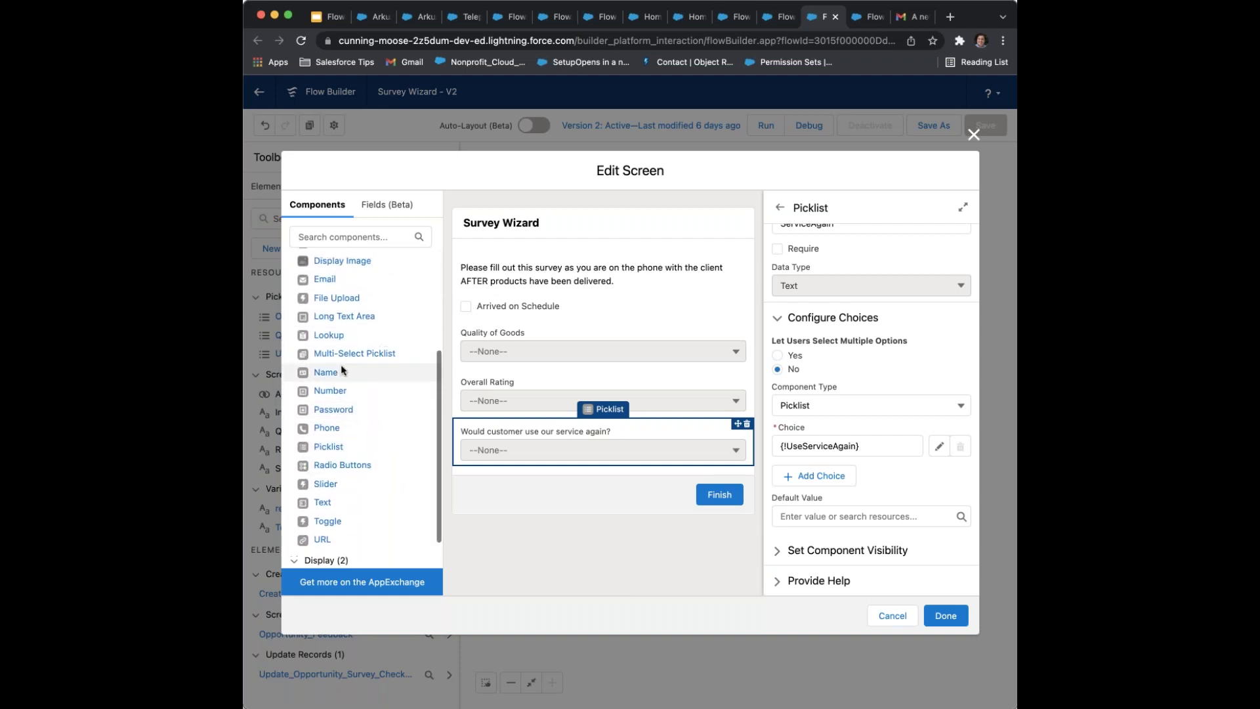
scroll(341, 394, down, 1)
drag(328, 433, 511, 466)
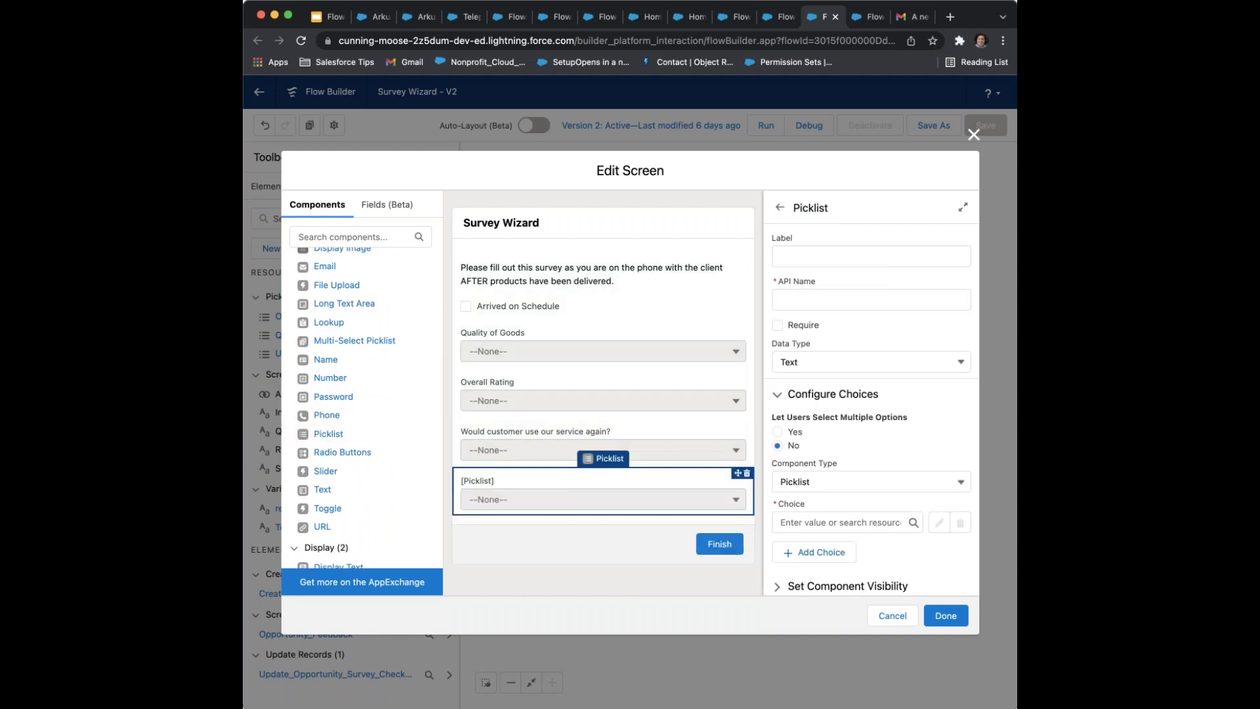
Label the new picklist component "Demonstration Picklist (Business)" with the API name Demonstration_Picklist_Business
click(822, 257)
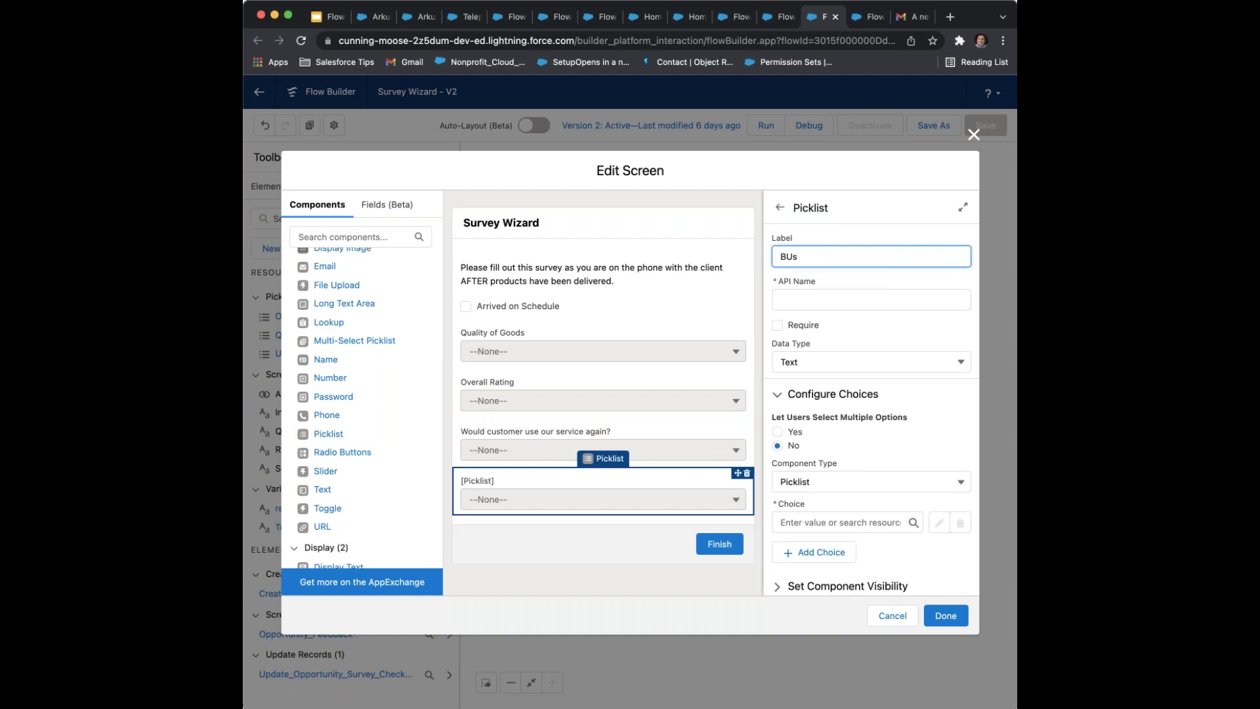
text(Demonstration Picklist (Business)
key(Tab)
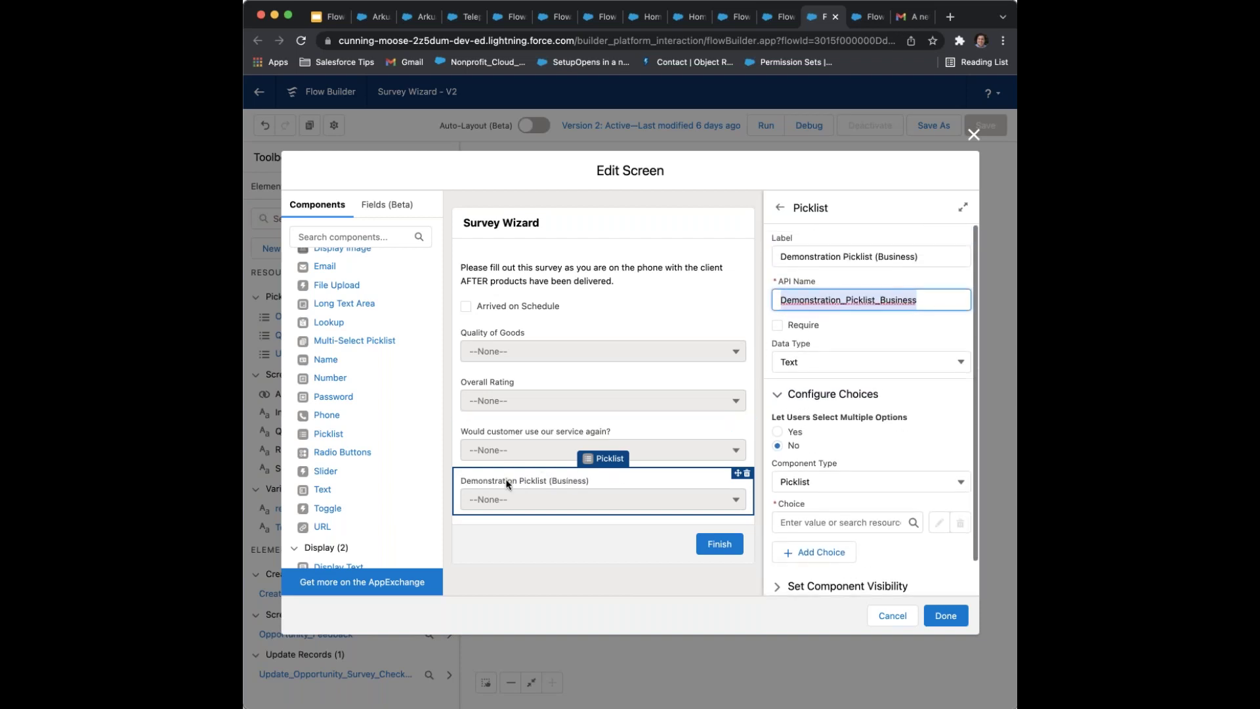
scroll(825, 456, down, 1)
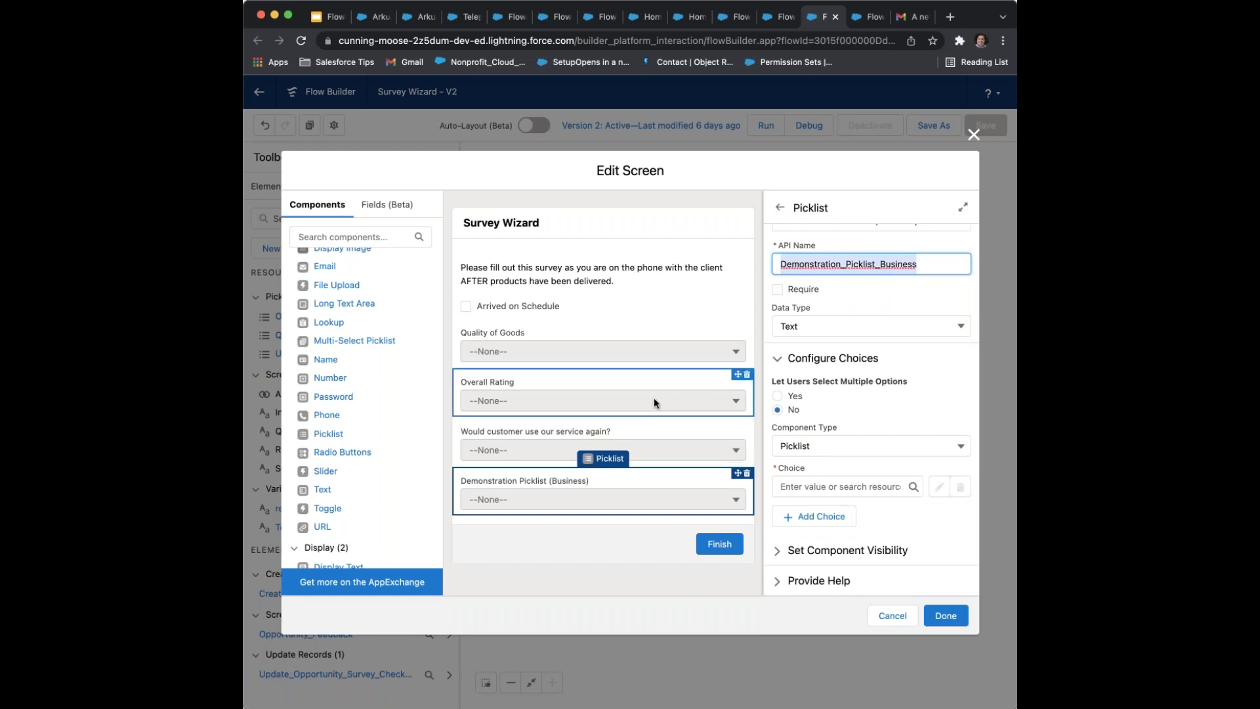
scroll(396, 492, down, 1)
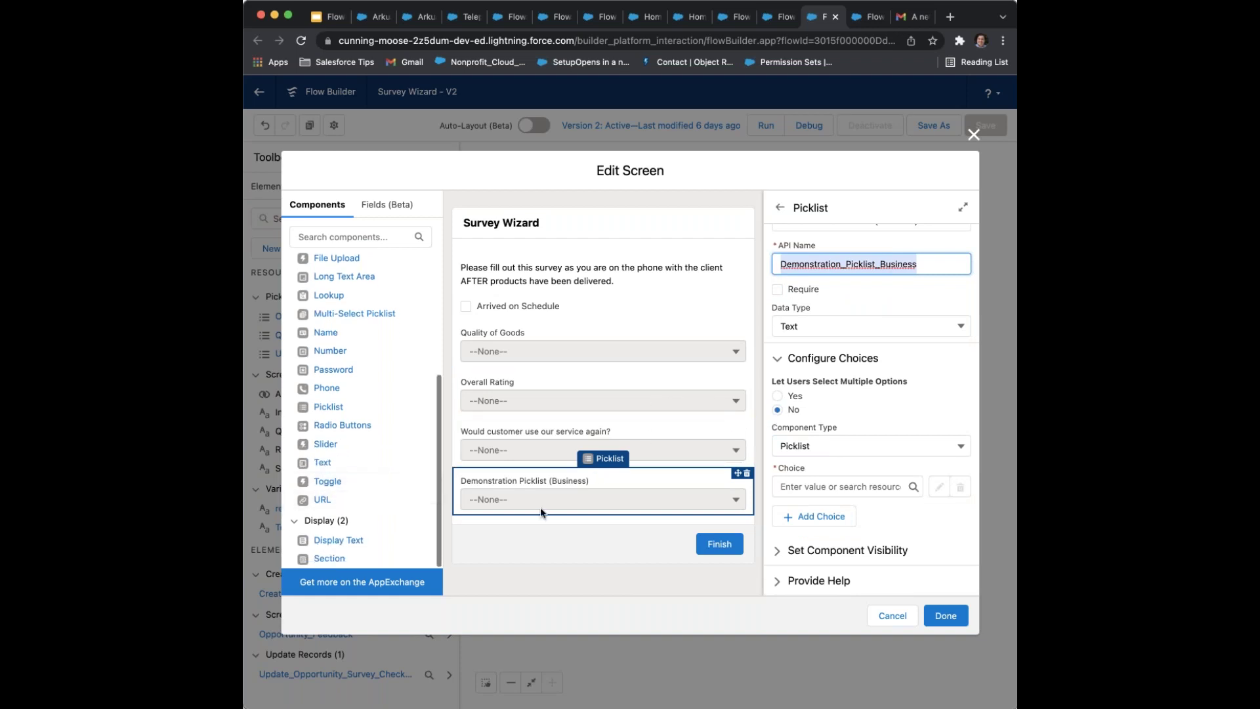
Start a new choice resource for the demonstration picklist as a Picklist Choice Set with API name DemonstrationPicklistChoiceSet
click(814, 485)
click(819, 521)
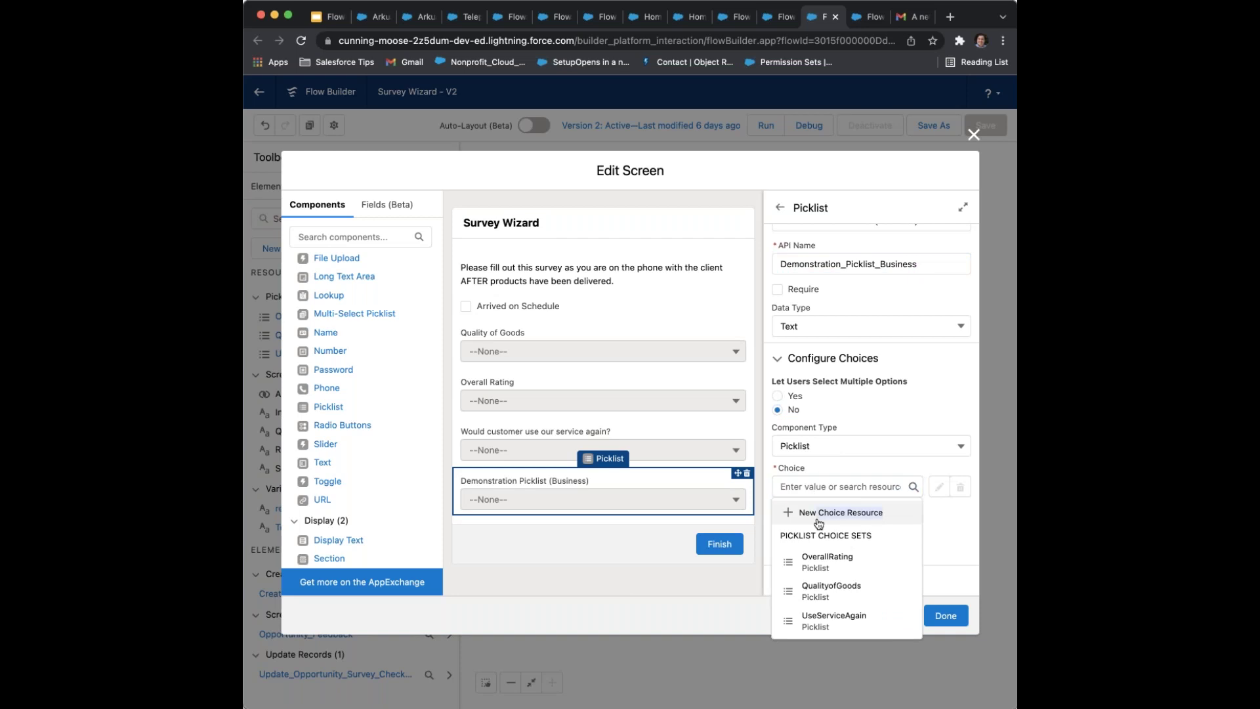
click(531, 345)
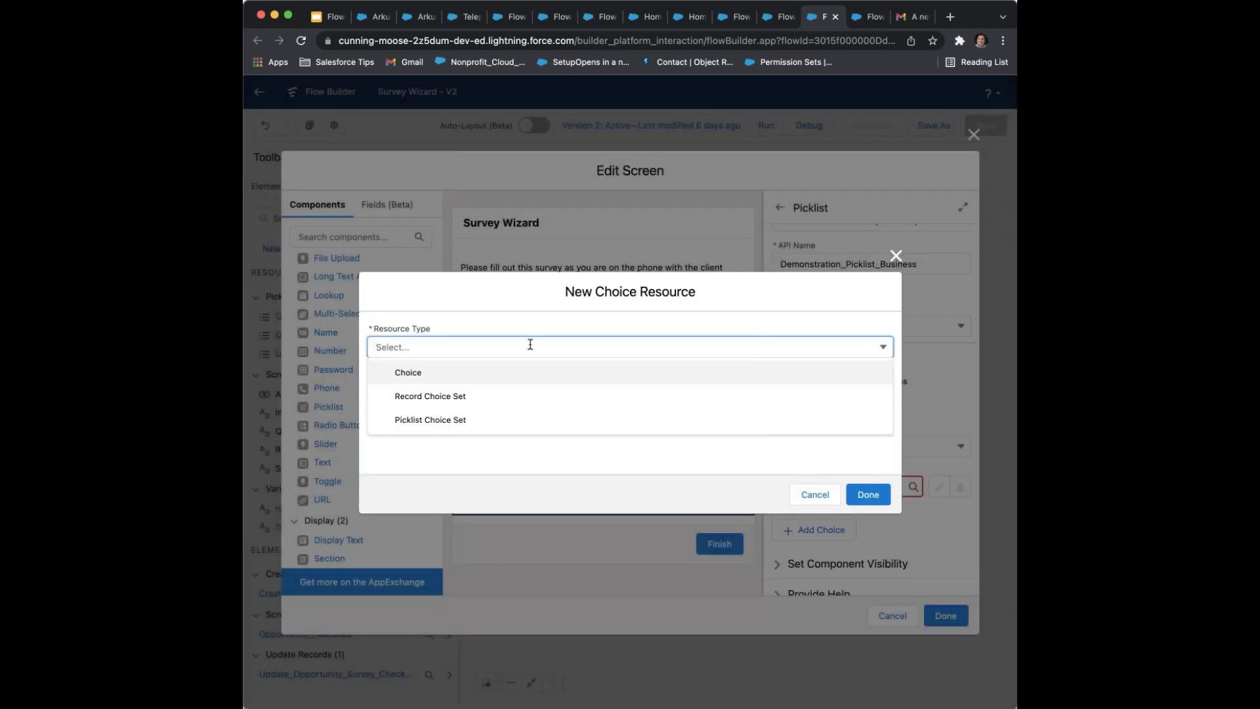
click(476, 419)
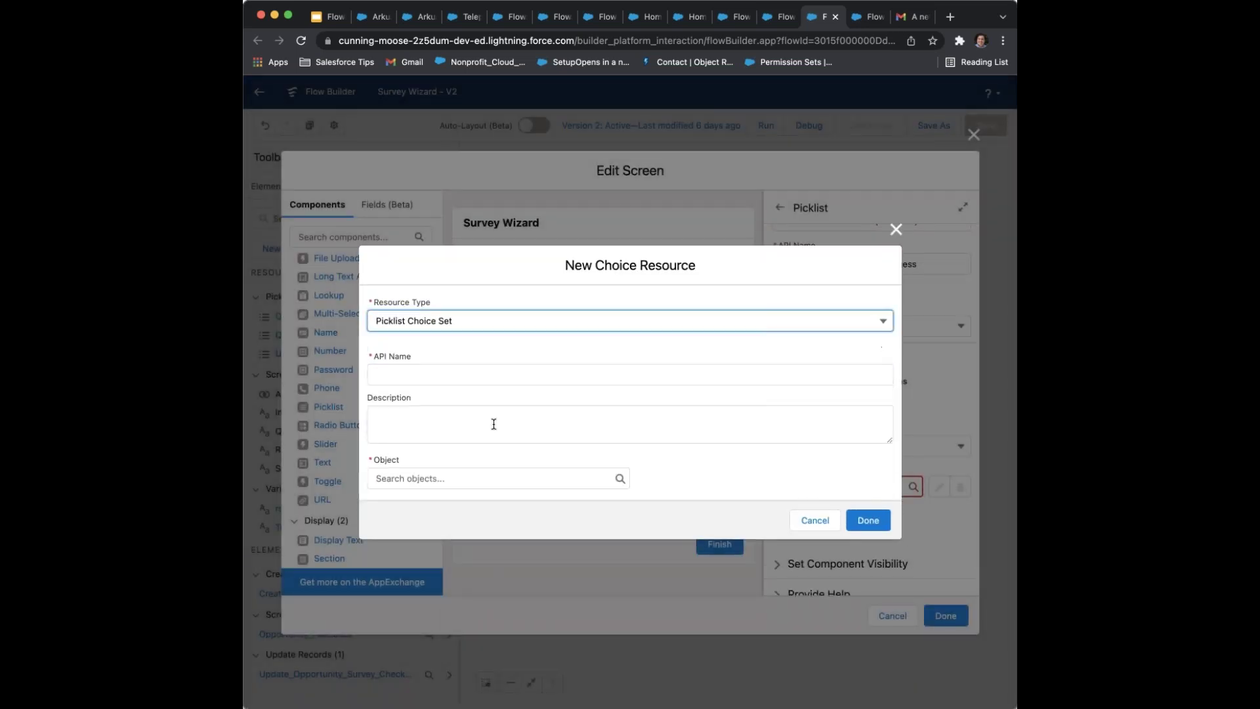
click(491, 363)
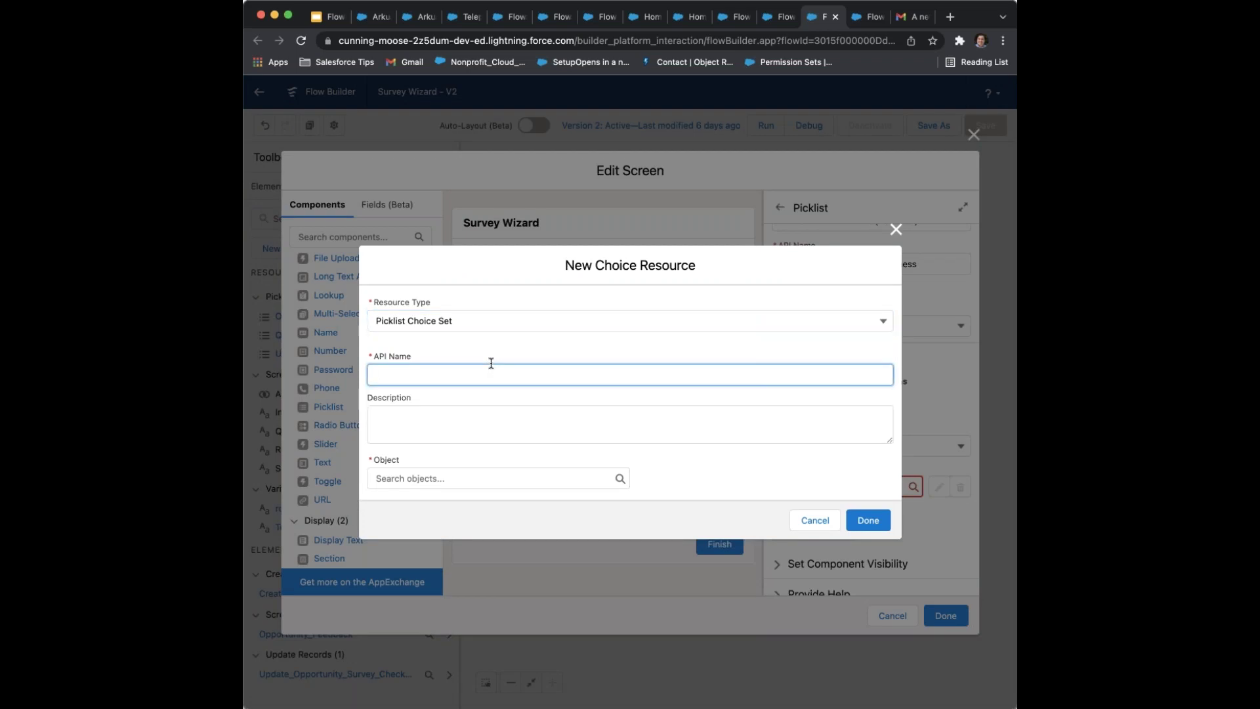
text(Demonstration Picklist Choice Set)
key(Tab)
Base the choice set on the Telephone Survey object's Business_Rating__c field with data type Picklist, create it and close the screen editor
click(473, 487)
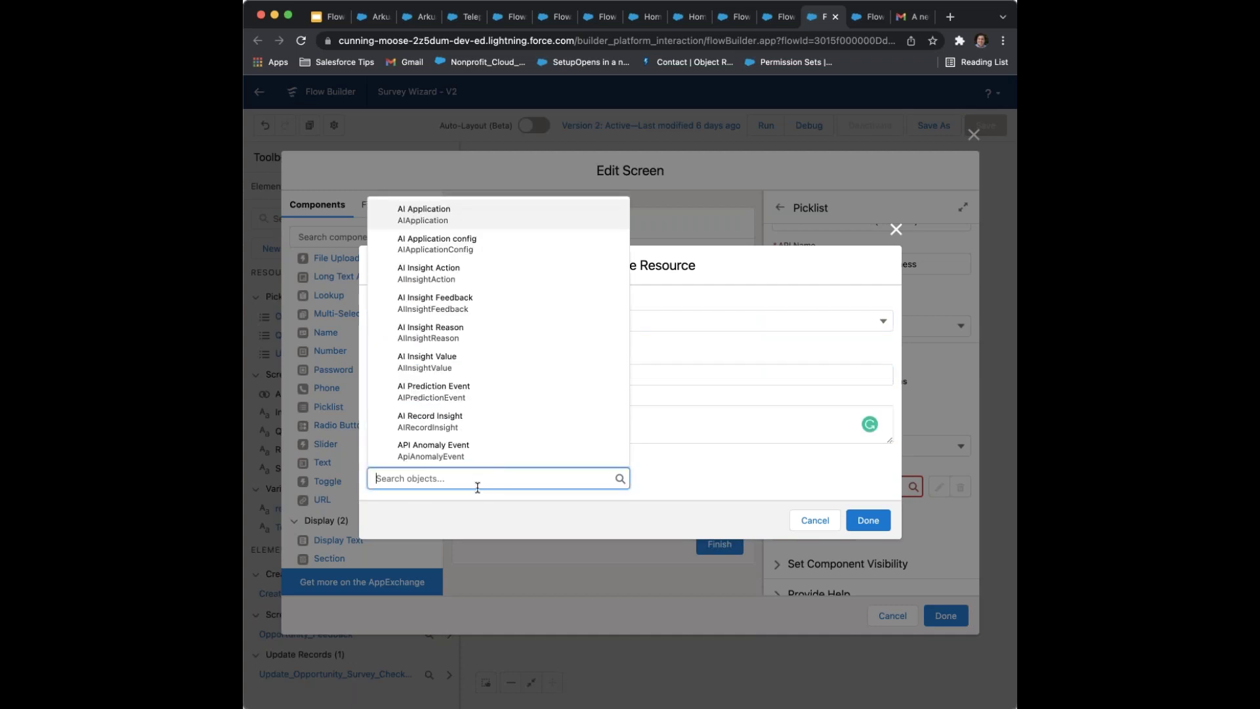
text(tele)
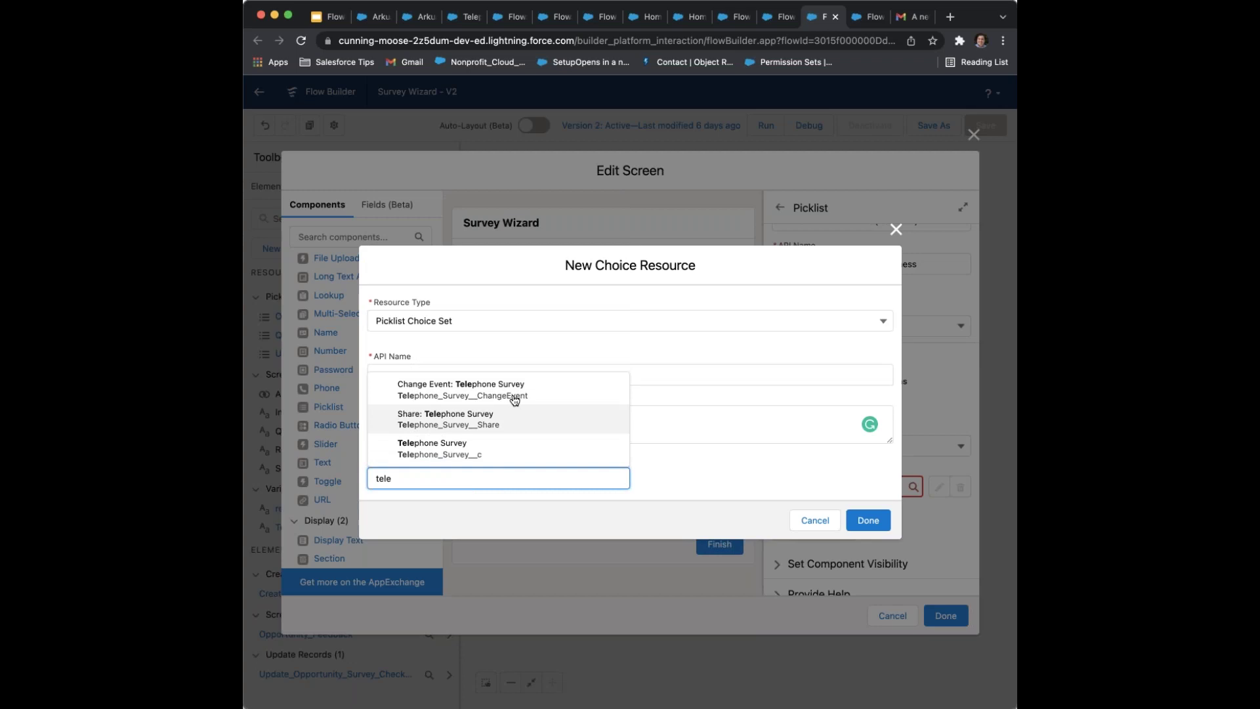
click(512, 450)
click(485, 484)
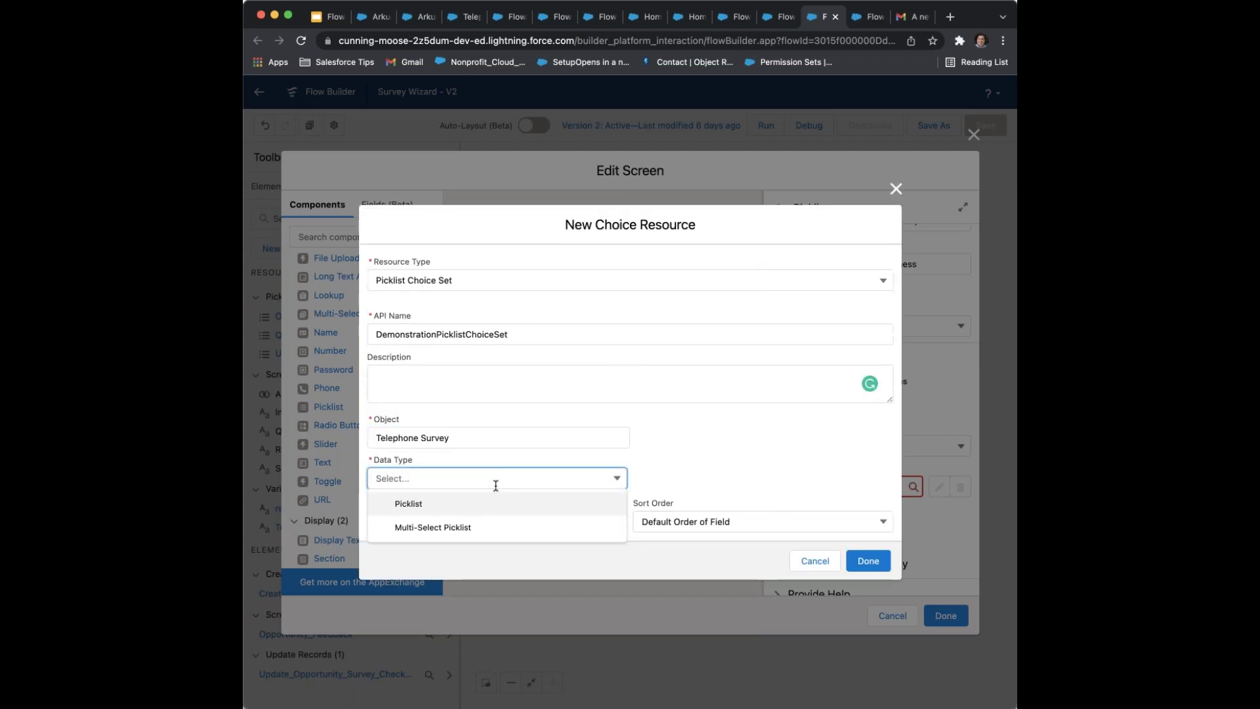
click(484, 503)
click(509, 522)
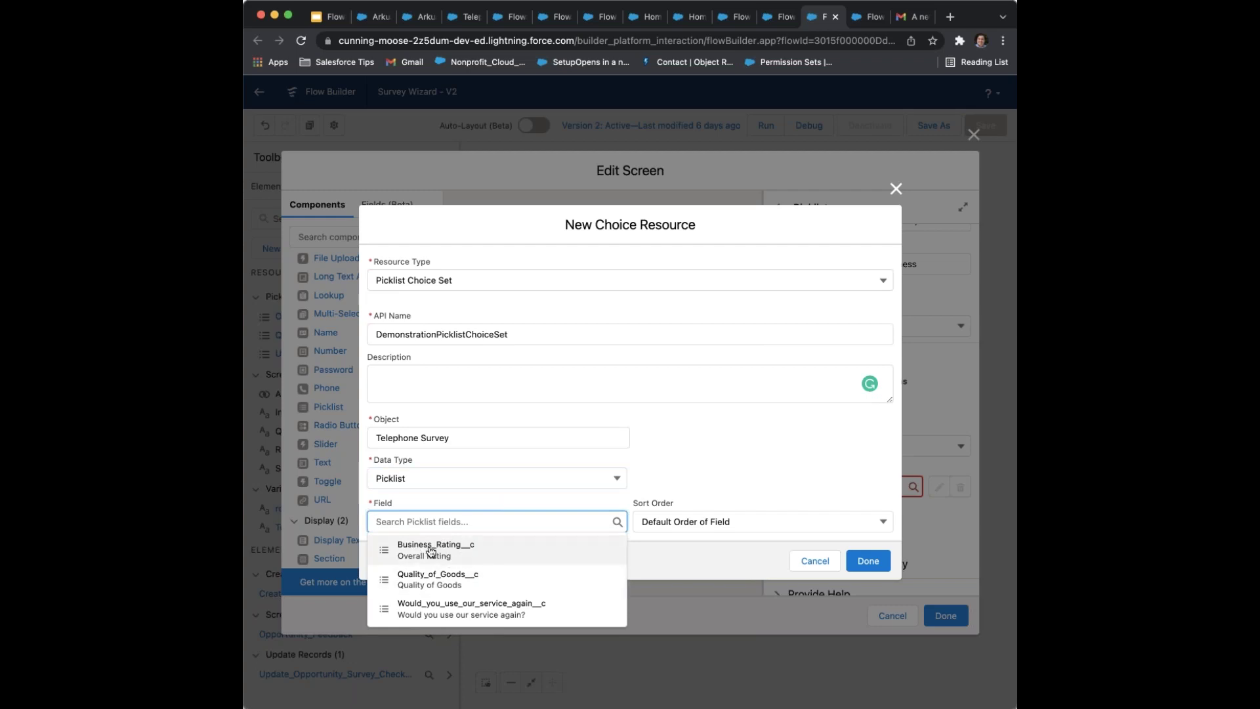
click(481, 552)
click(880, 561)
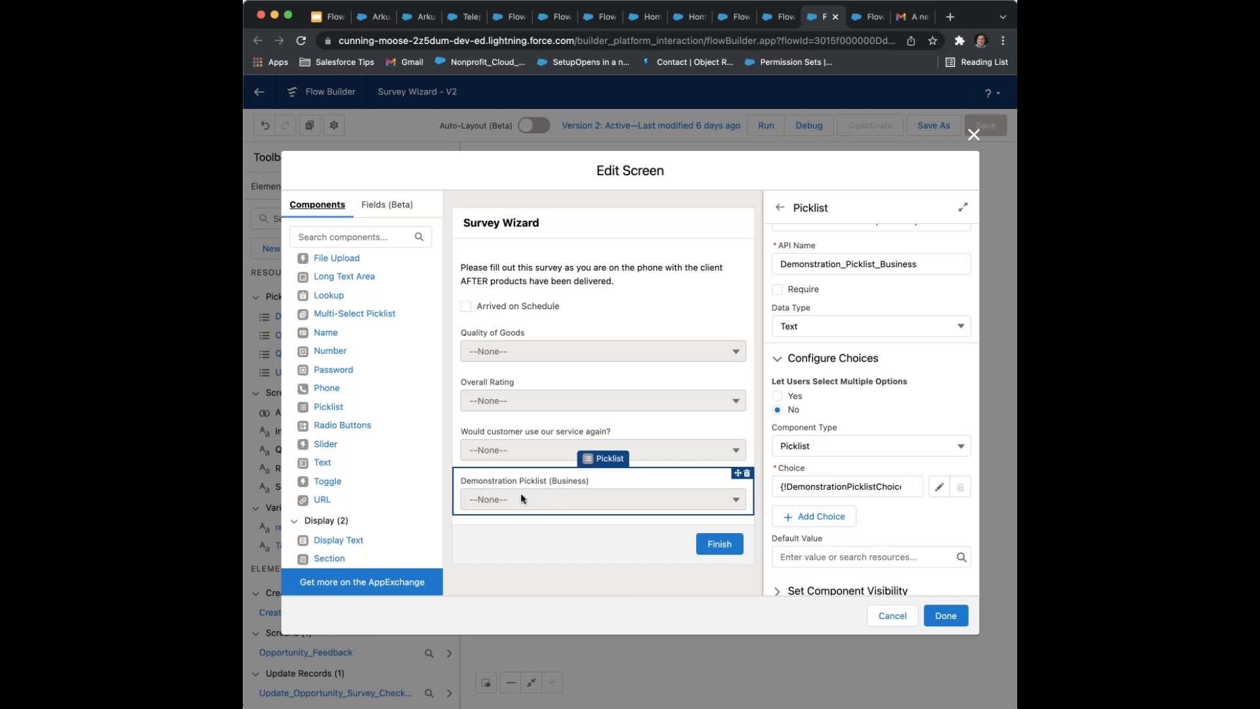
click(974, 134)
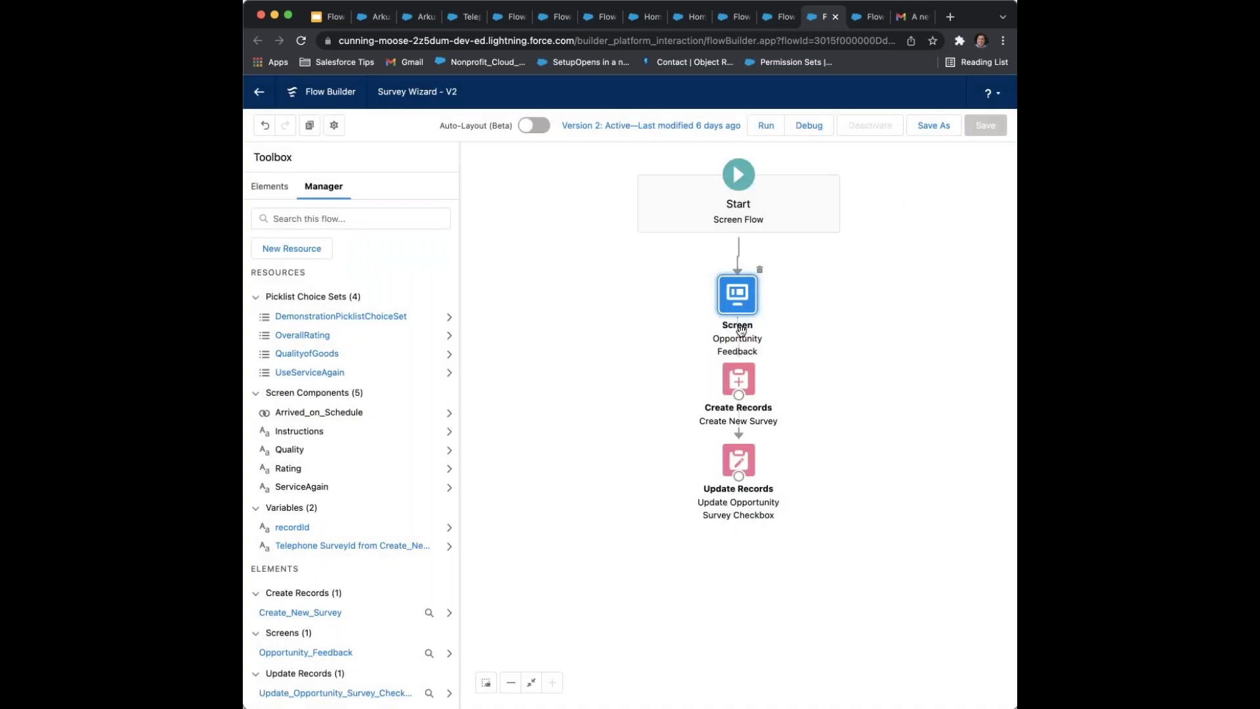
Open the Create New Survey element and clear the value assigned to Business_Rating__c
click(748, 374)
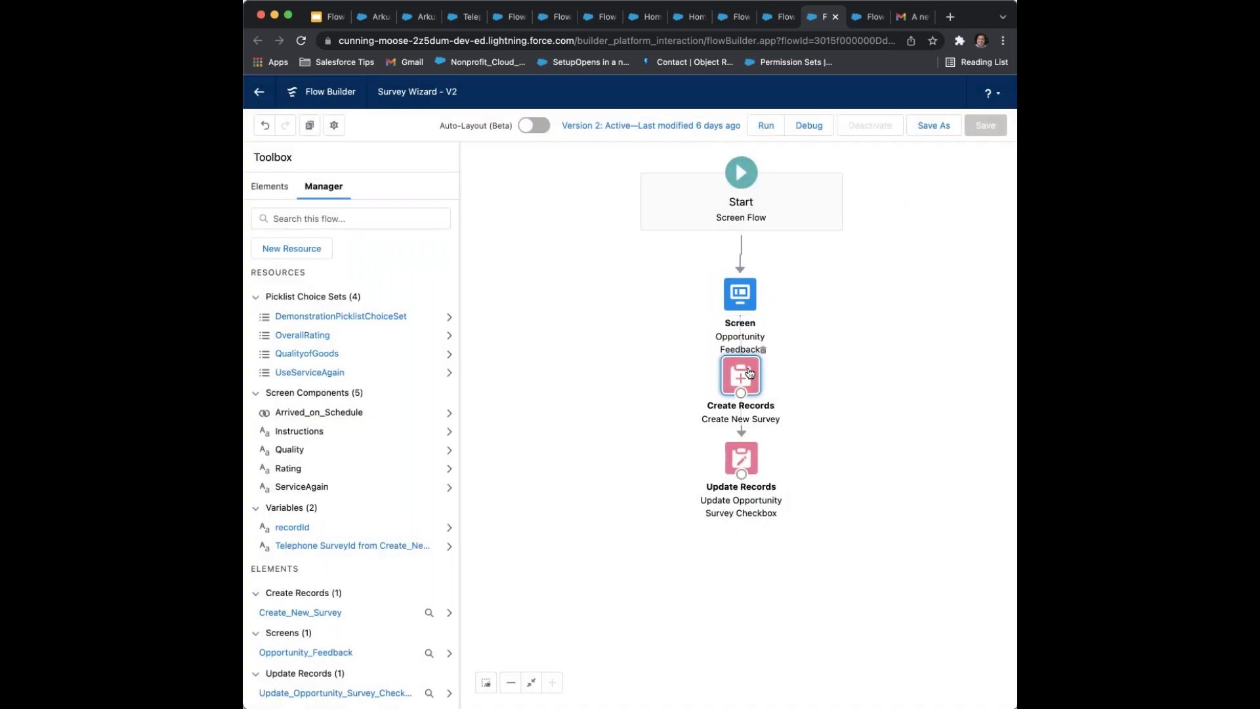
double_click(749, 373)
scroll(587, 427, down, 2)
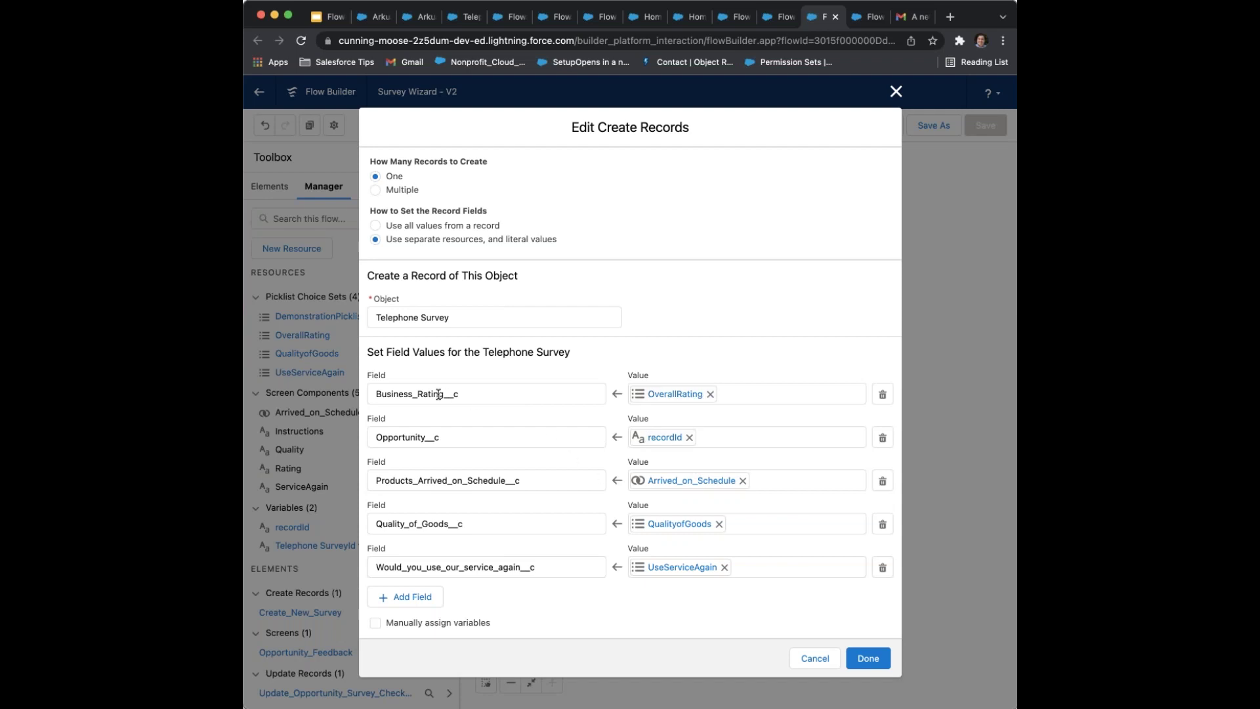
click(710, 394)
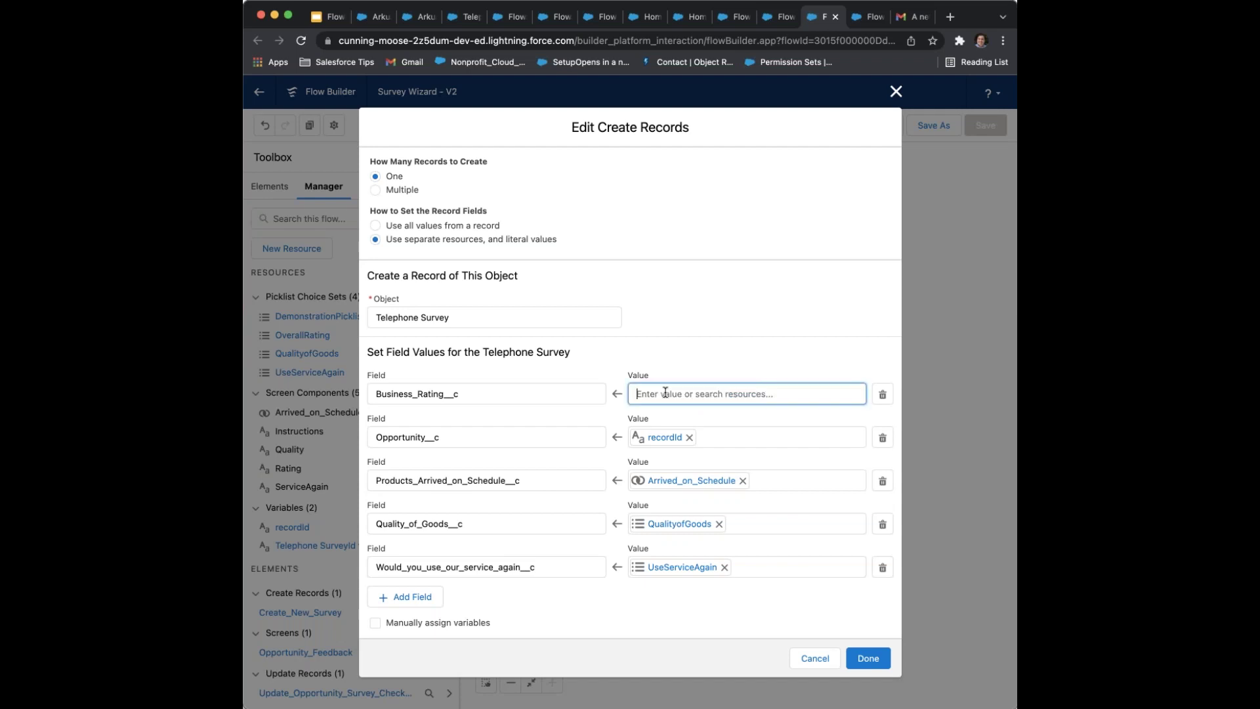
click(663, 391)
scroll(705, 445, down, 1)
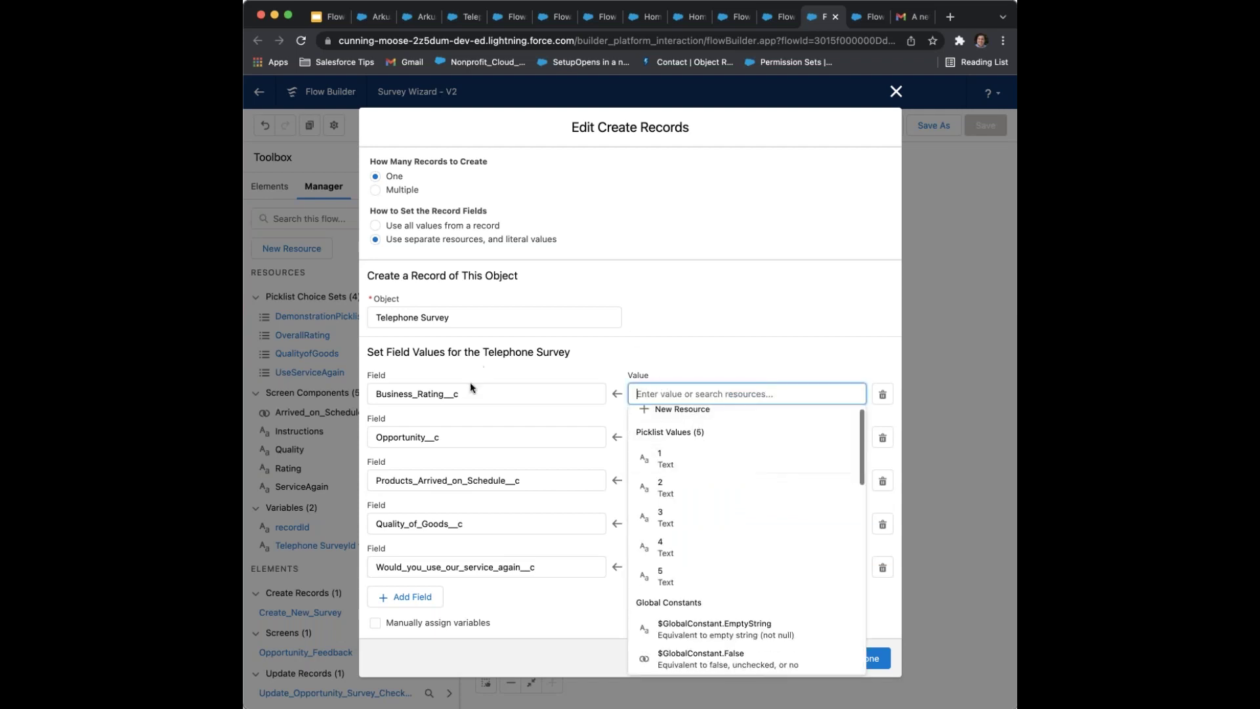
Clear the field of the first mapping row and select Business_Rating__c again
click(478, 395)
drag(538, 397, 376, 396)
key(BackSpace)
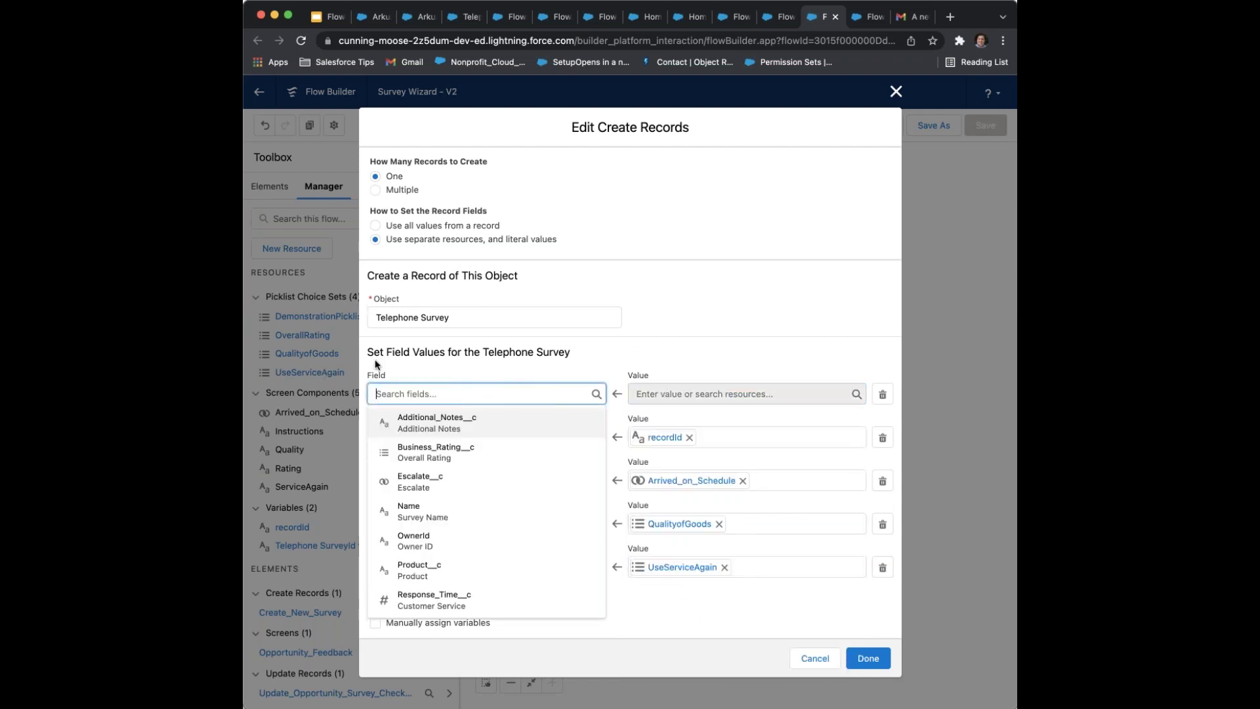
text(B)
click(462, 430)
Assign the DemonstrationPicklistChoiceSet resource as the value of Business_Rating__c and accept the Create New Survey element
click(659, 392)
scroll(759, 501, down, 3)
scroll(760, 501, up, 2)
scroll(754, 510, up, 2)
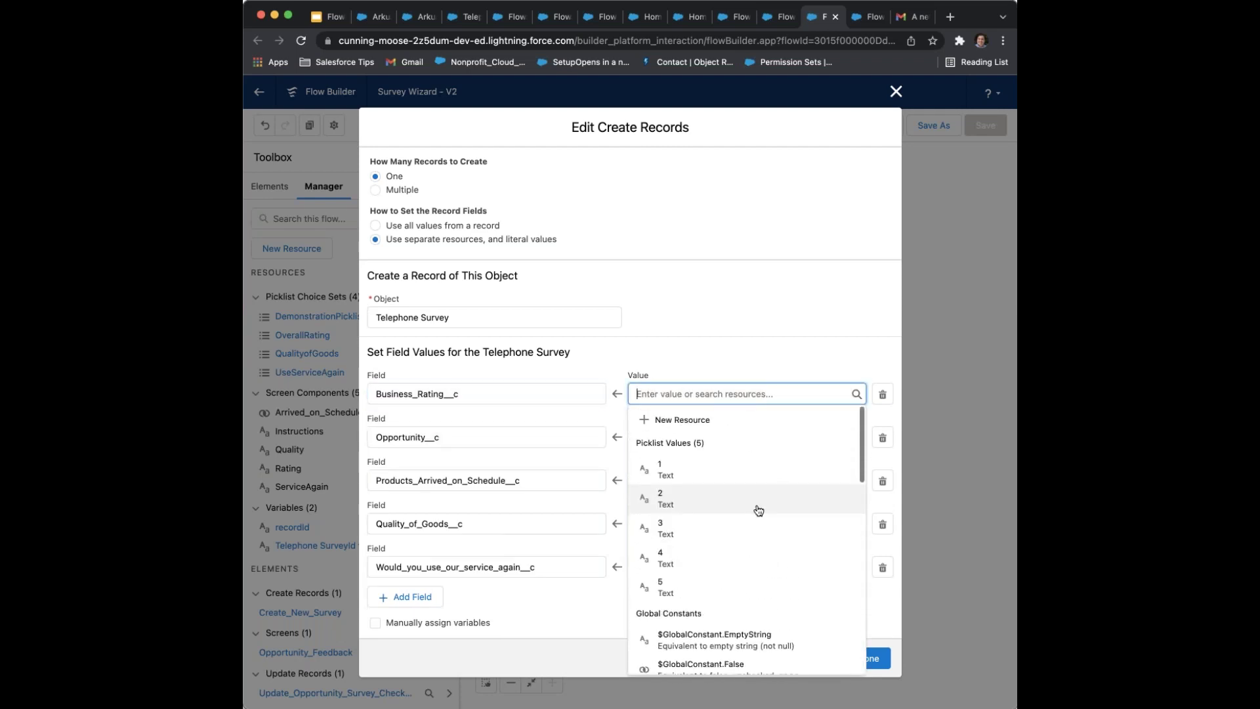
scroll(735, 446, down, 3)
scroll(697, 534, down, 3)
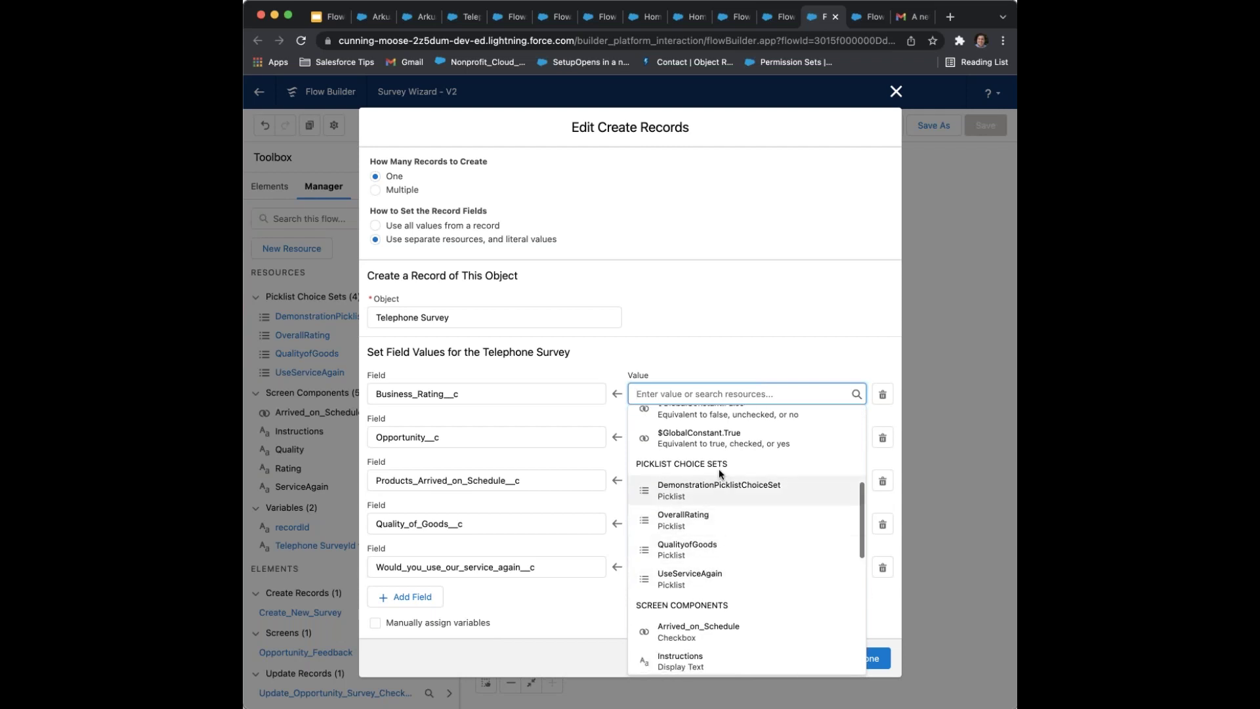
click(715, 495)
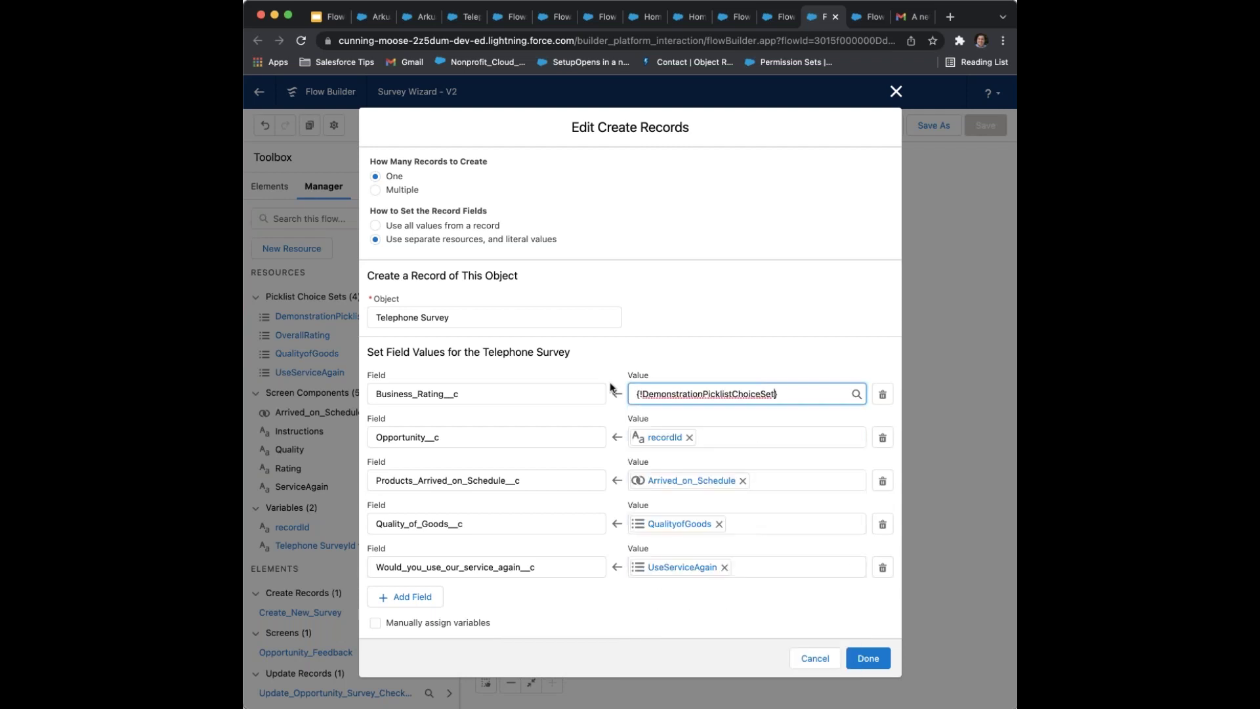
click(740, 394)
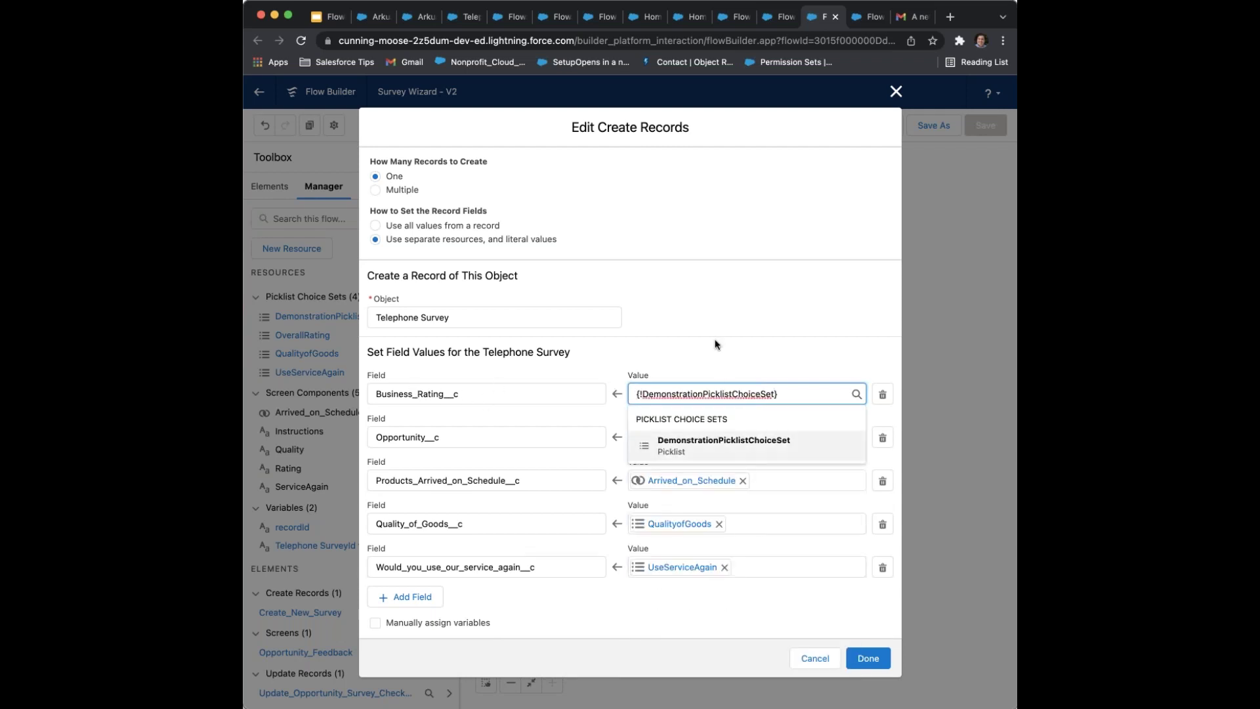
click(724, 445)
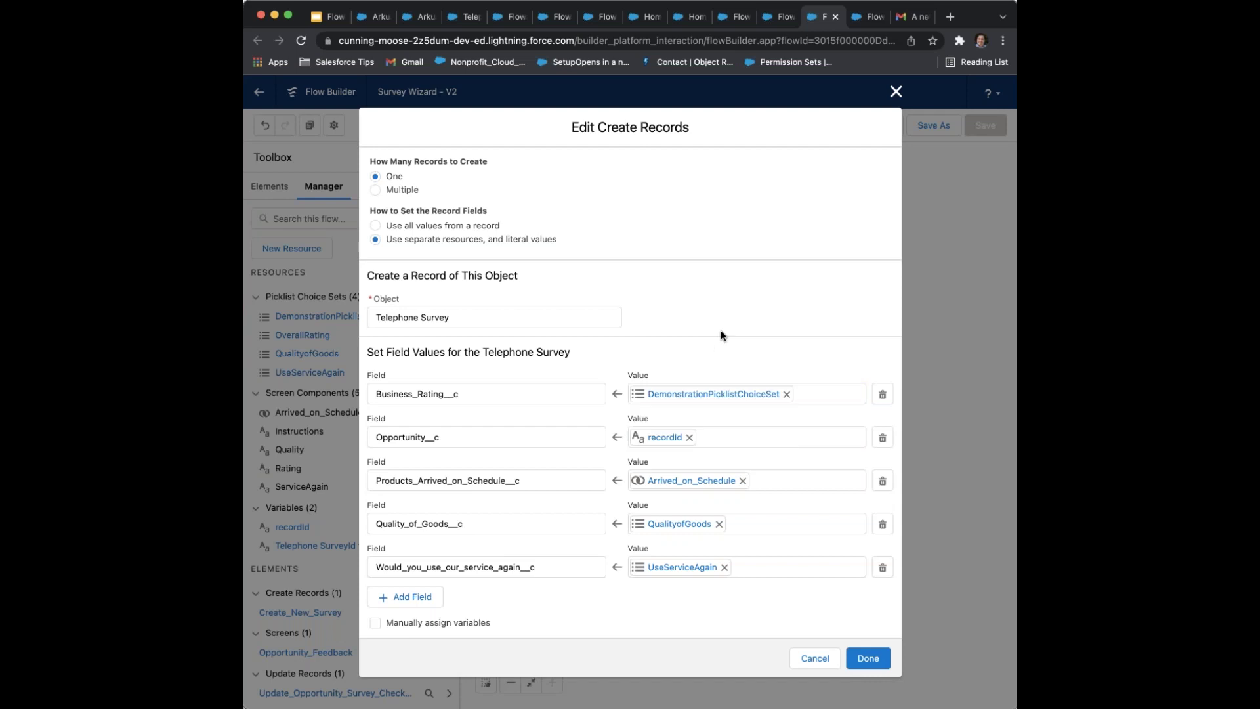
click(868, 658)
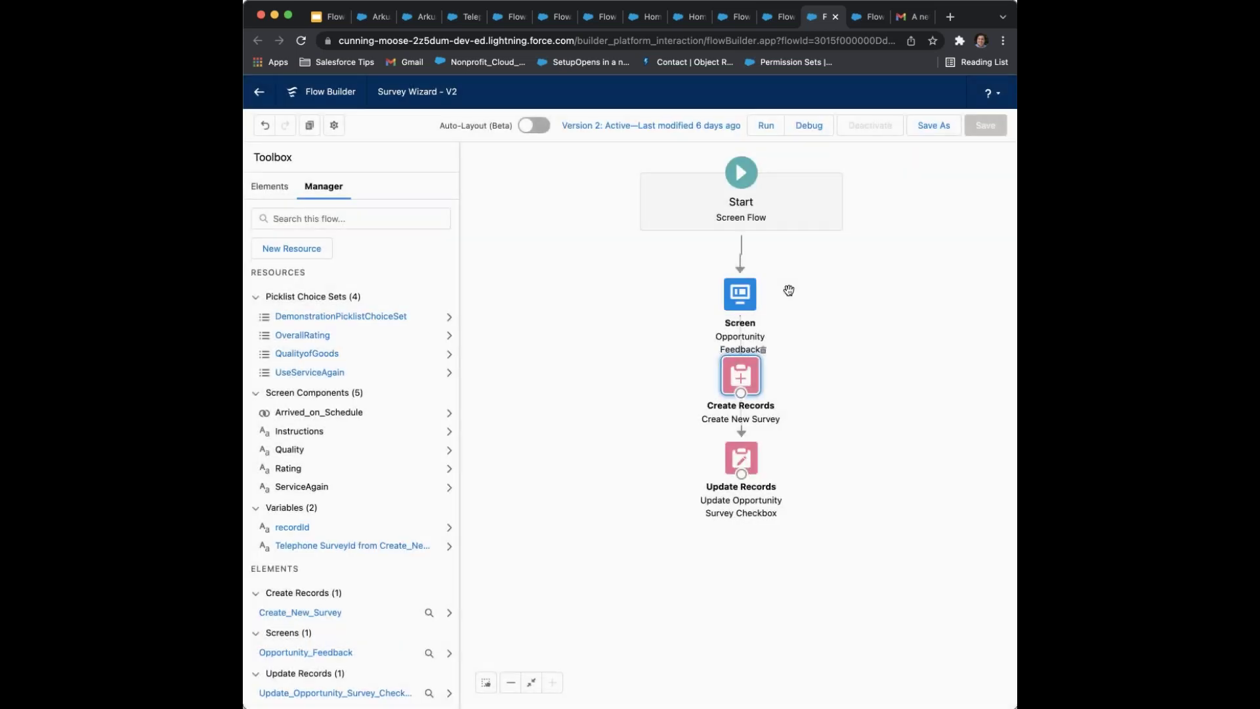
Reopen the Create New Survey element, review its Telephone Survey field mappings and close it
double_click(730, 378)
scroll(563, 332, down, 2)
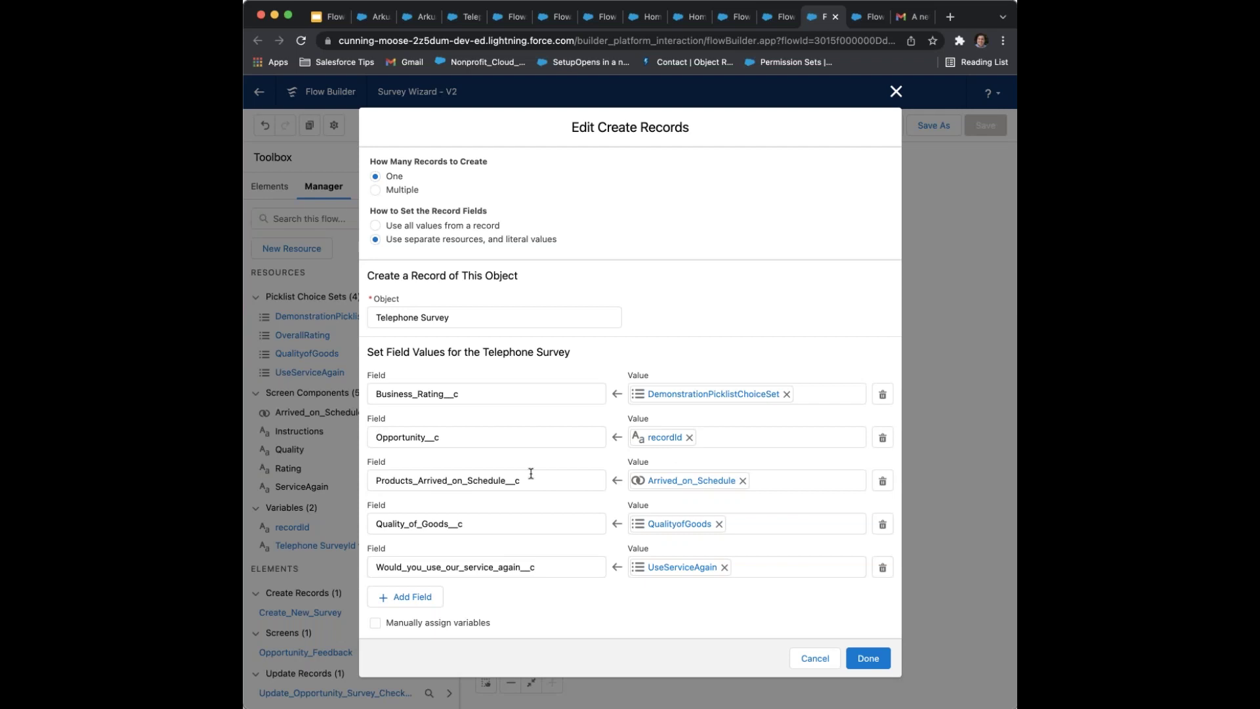
click(895, 93)
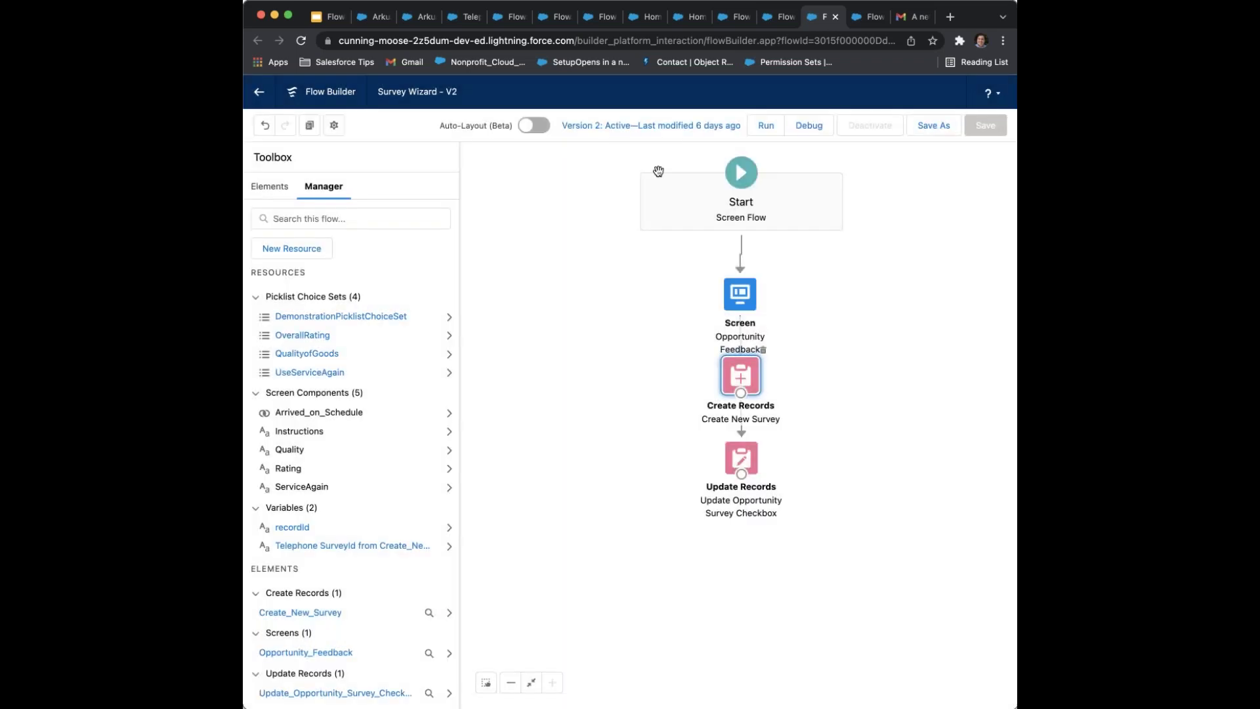
click(475, 24)
click(504, 23)
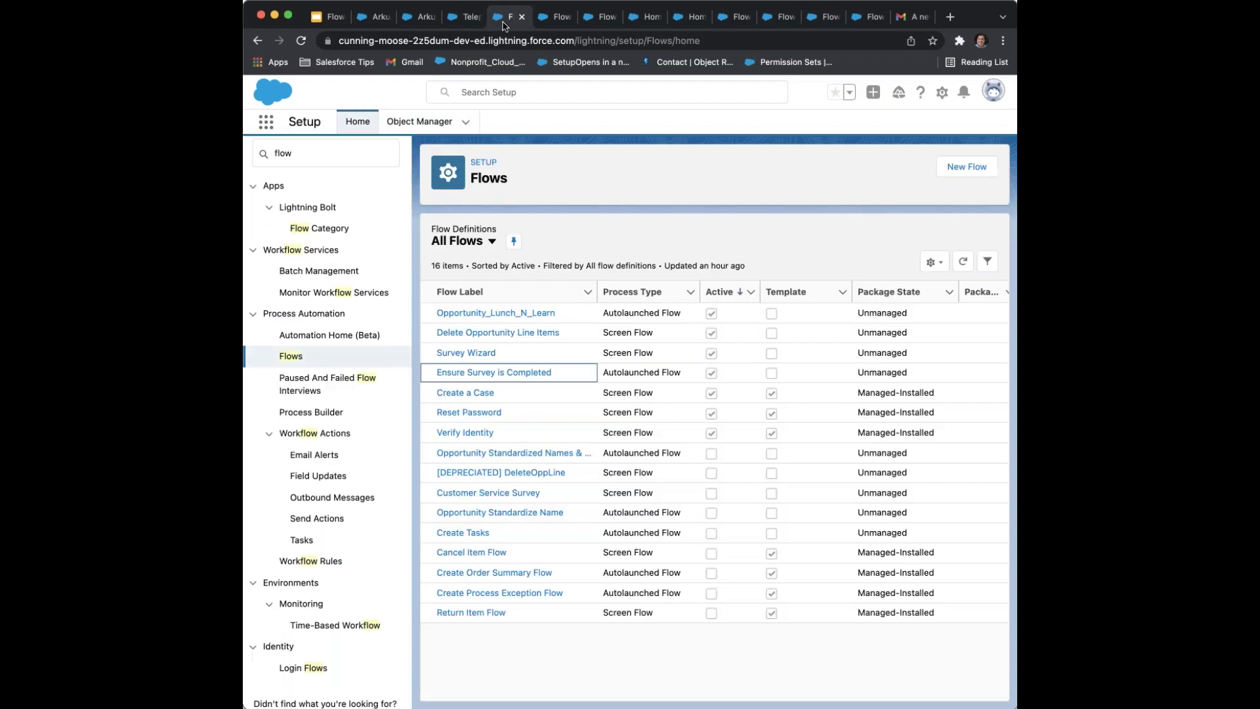
click(413, 18)
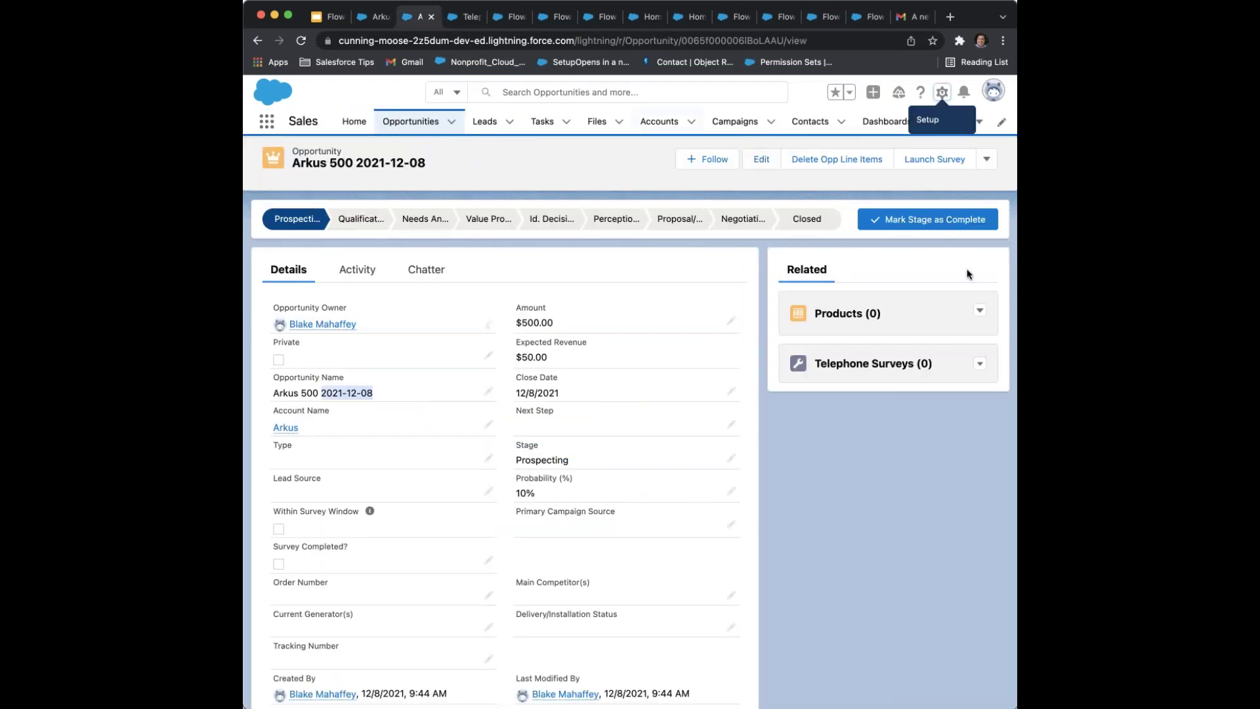
click(938, 163)
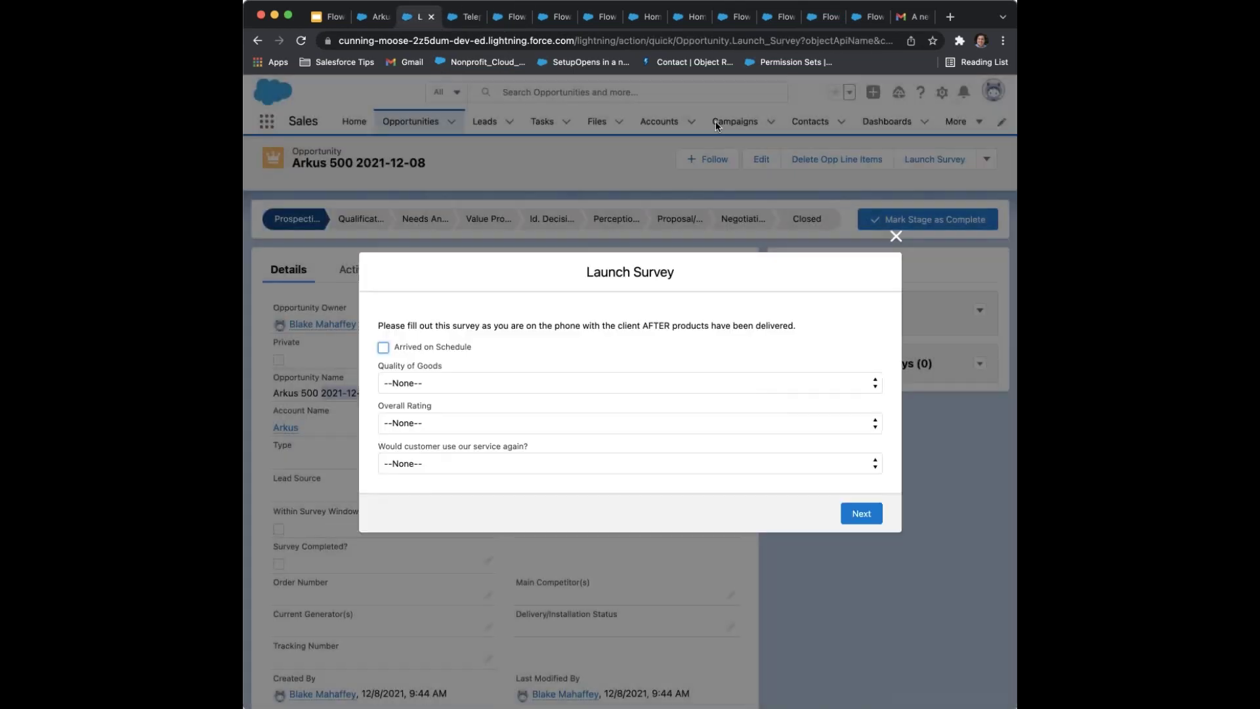
Submit the survey with Quality of Goods 5, Overall Rating 2 and service-again Yes, and open the resulting telephone survey record
click(579, 393)
click(540, 452)
click(533, 426)
click(472, 455)
click(470, 466)
click(599, 340)
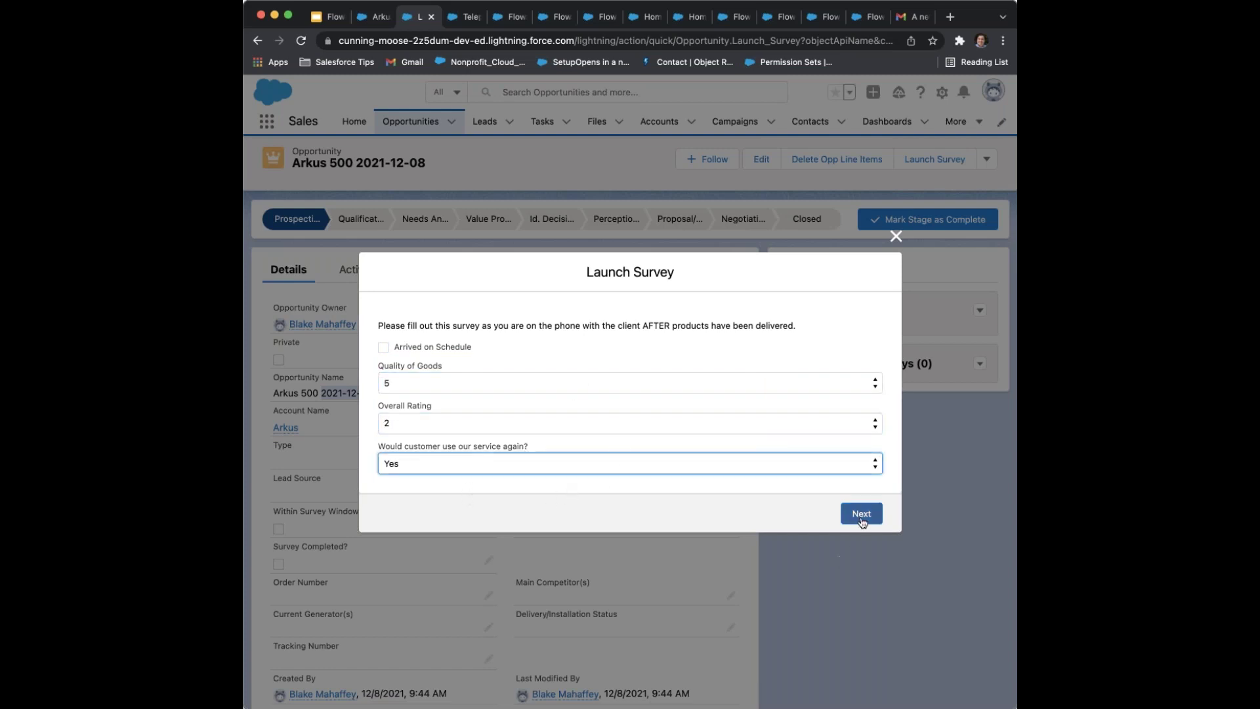
click(862, 513)
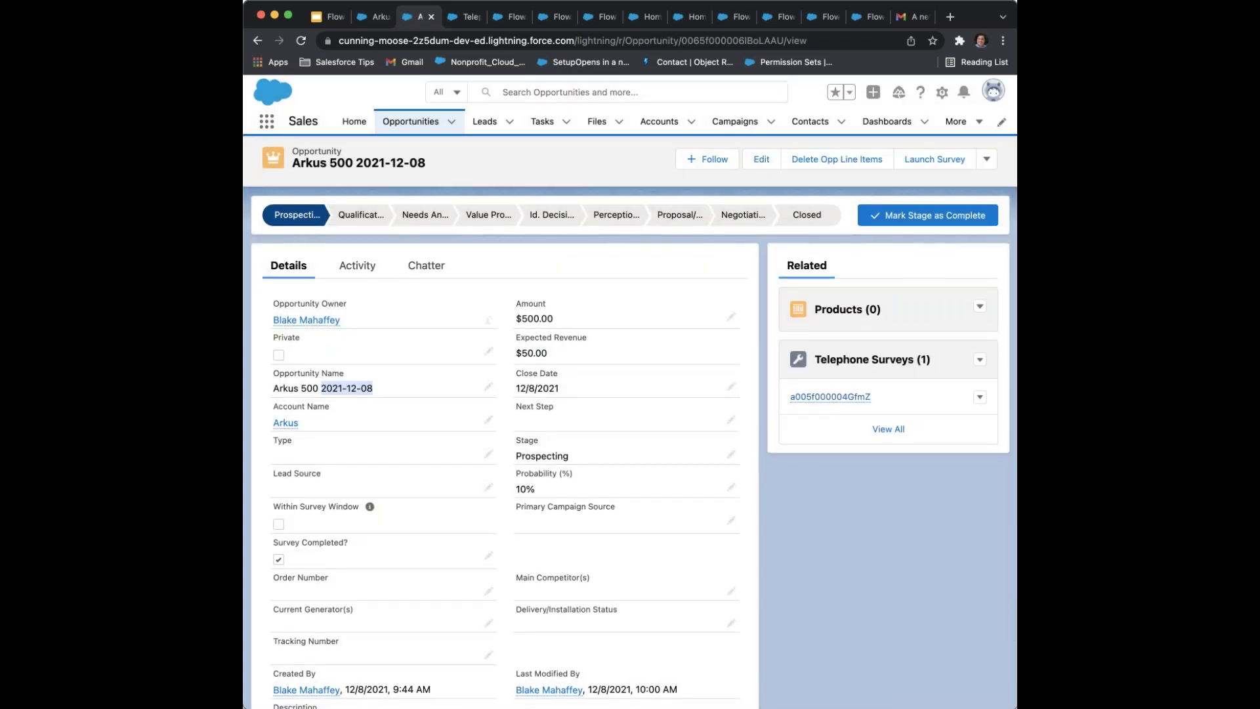
click(822, 397)
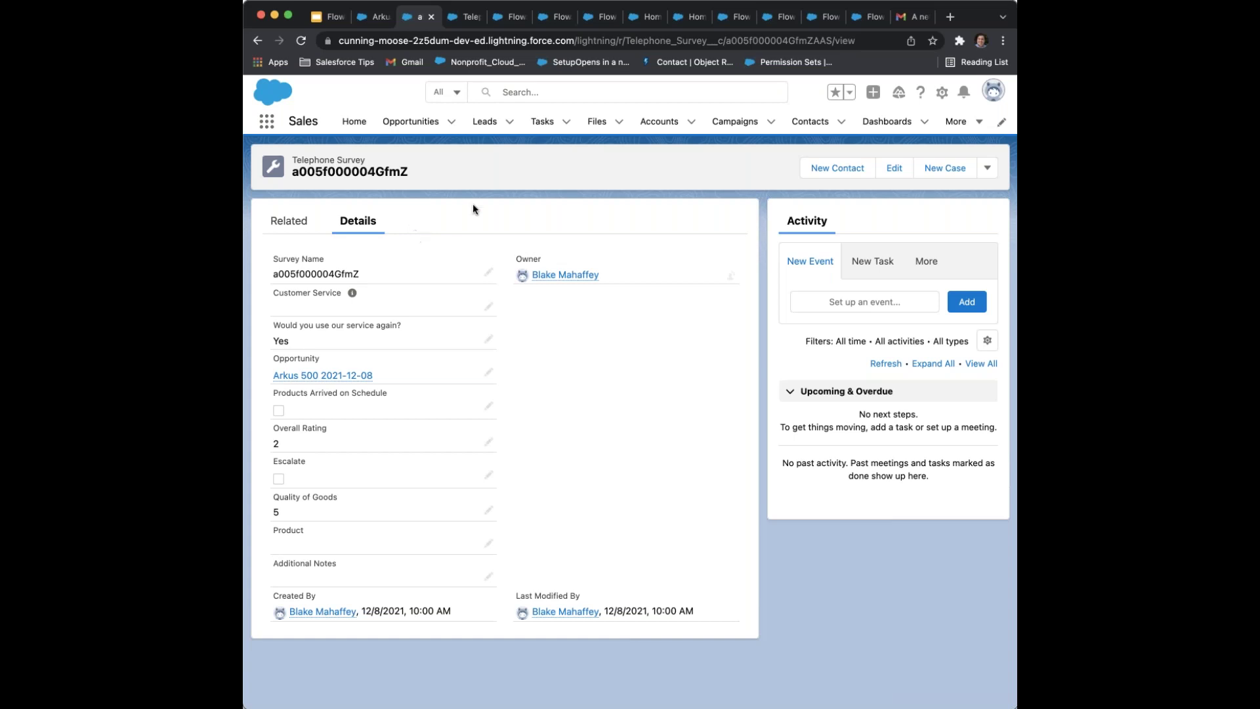
Switch to the Flows Presentation in Google Slides and show the High Level Flow Tips slide
click(328, 16)
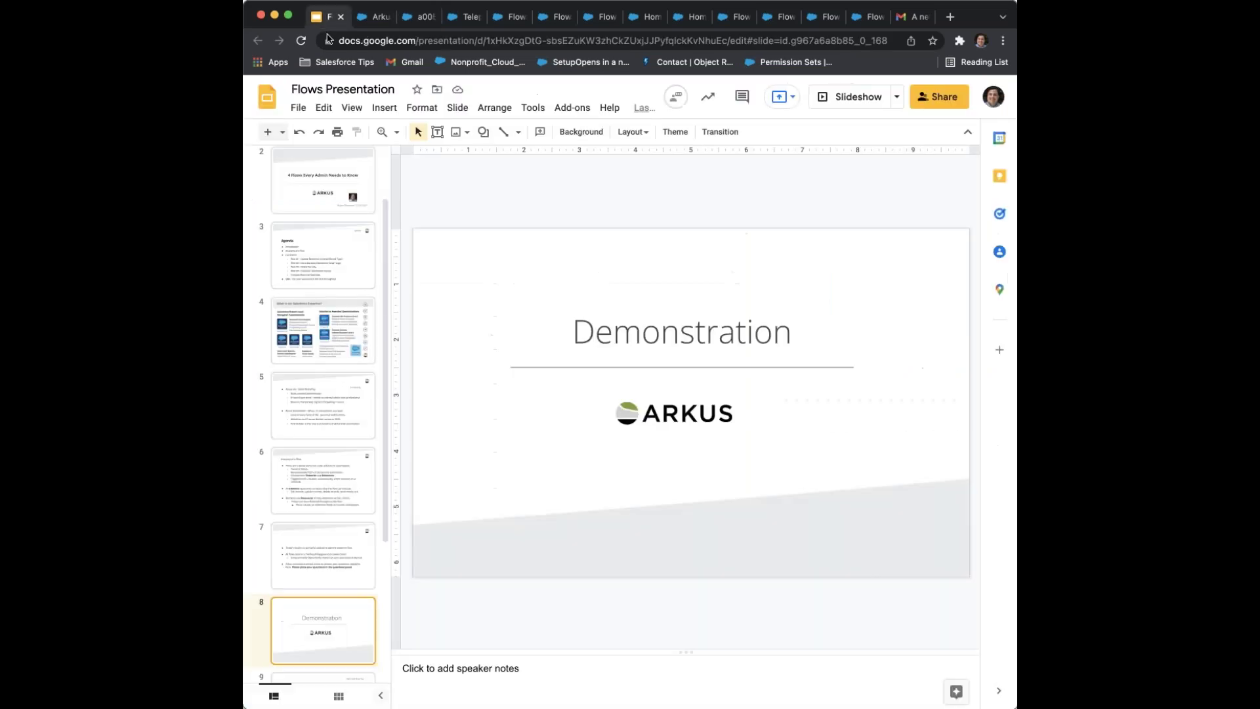
scroll(332, 561, down, 3)
click(323, 600)
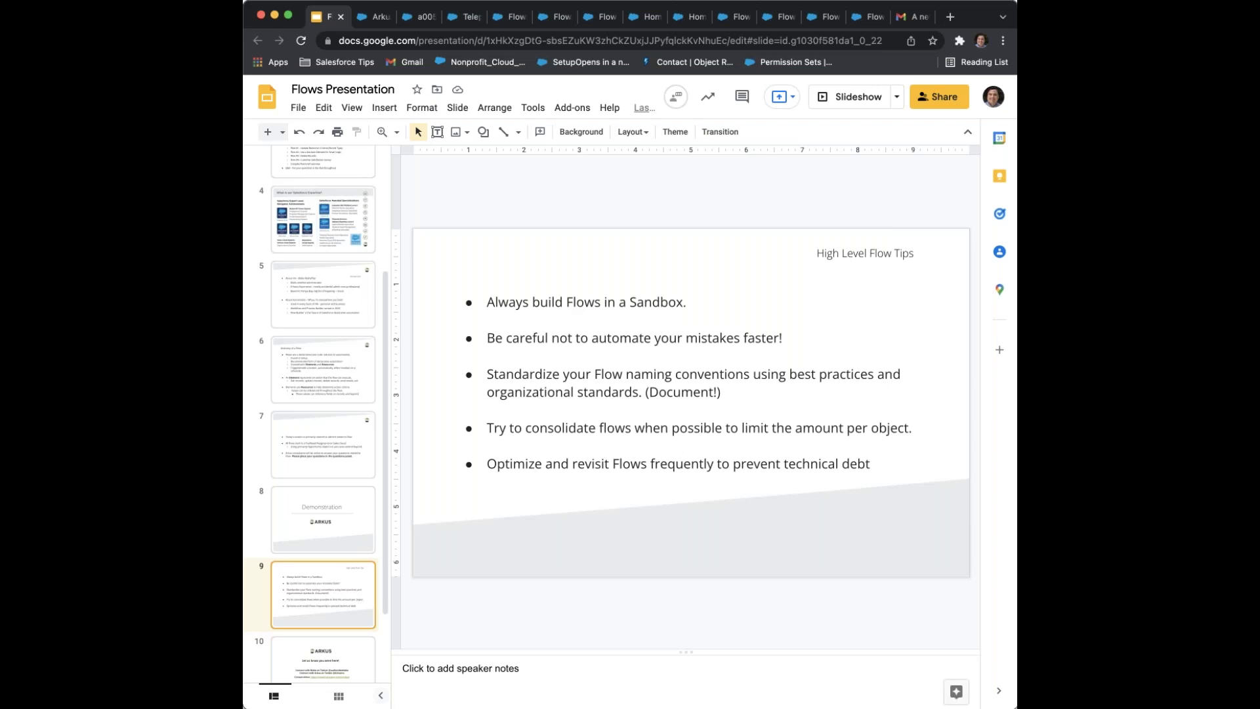
Advance the presentation to the closing slide with the Arkus contact link and Twitter handles
click(372, 534)
click(358, 596)
click(328, 672)
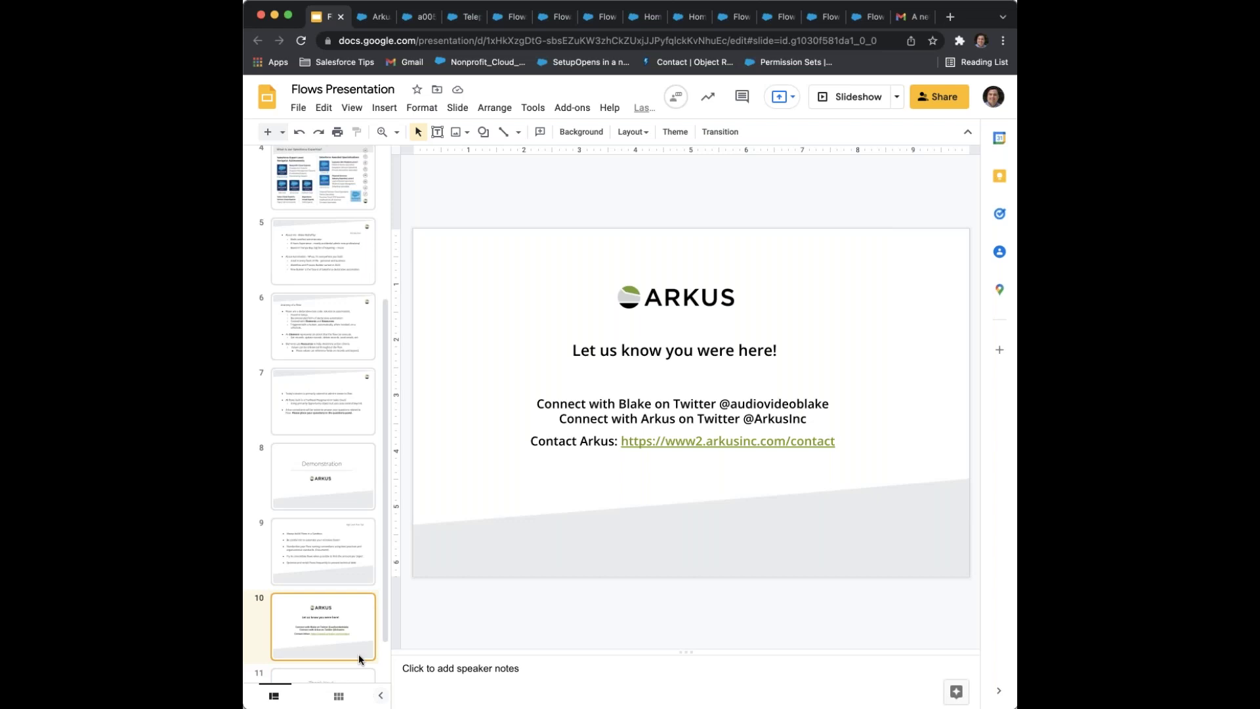
Examine the whole Ensure Survey is Completed flow diagram in Flow Builder and return to the Thank You slide of the Flows Presentation
click(873, 19)
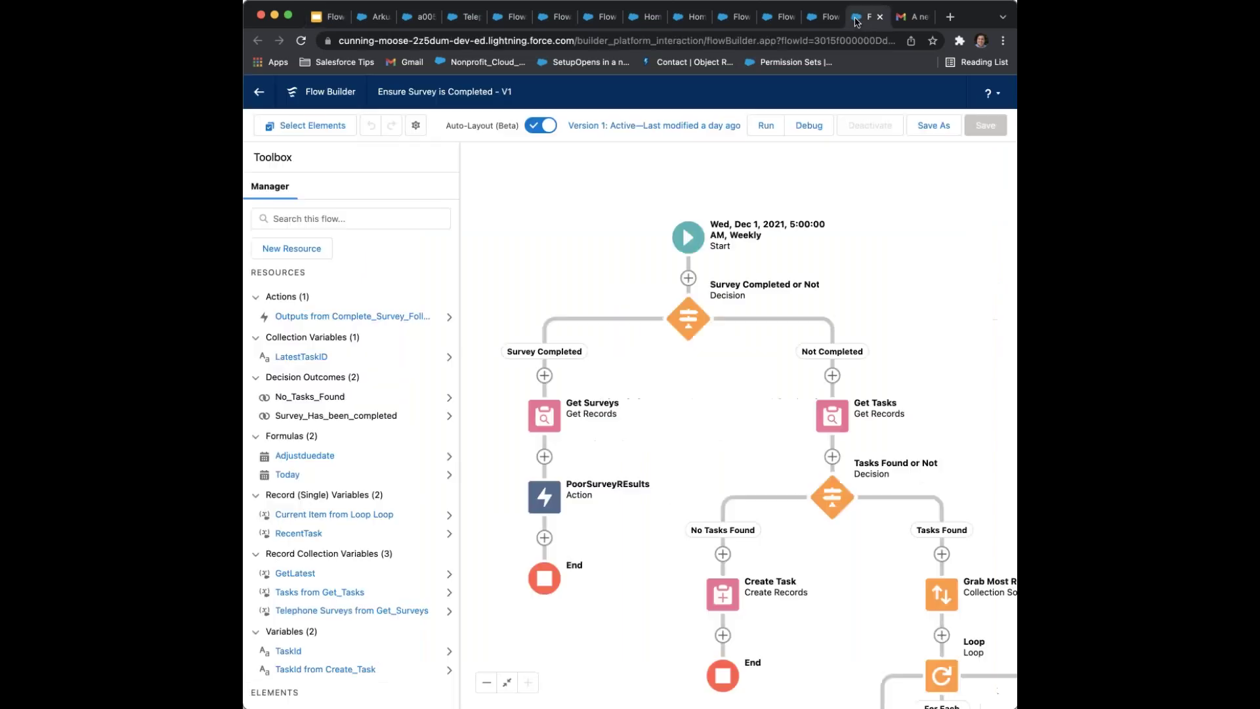
scroll(881, 369, down, 3)
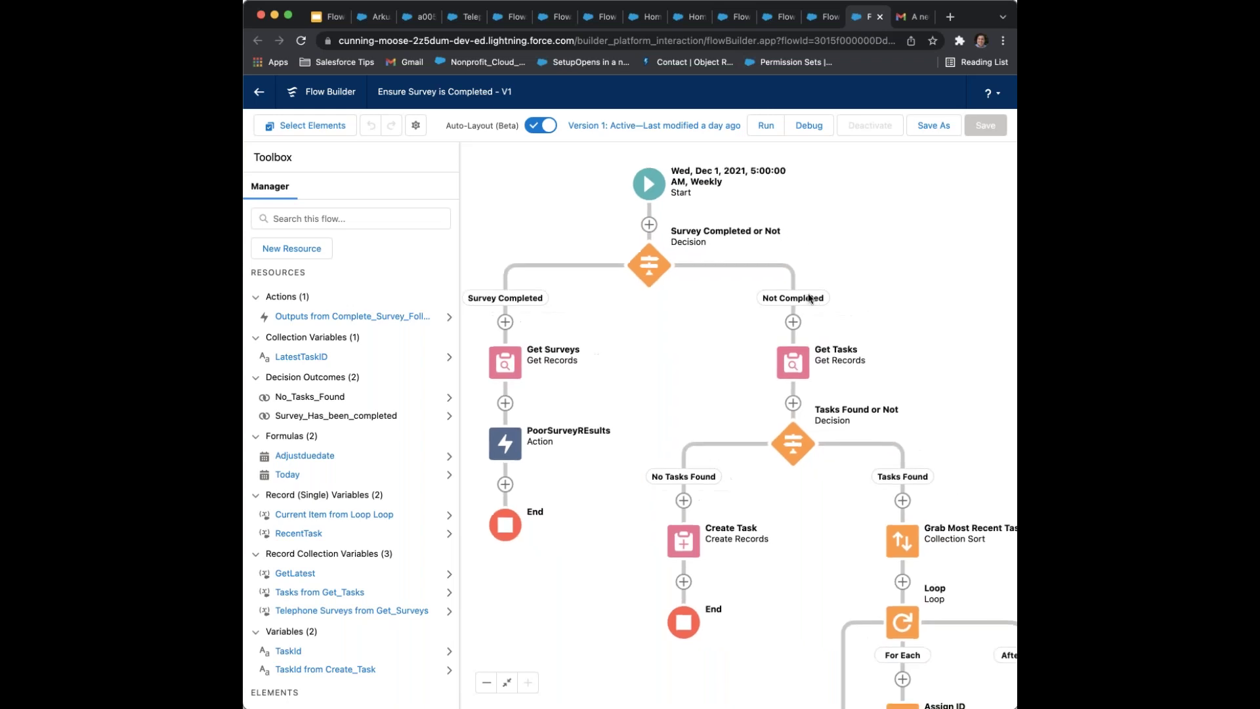
drag(803, 286, 777, 213)
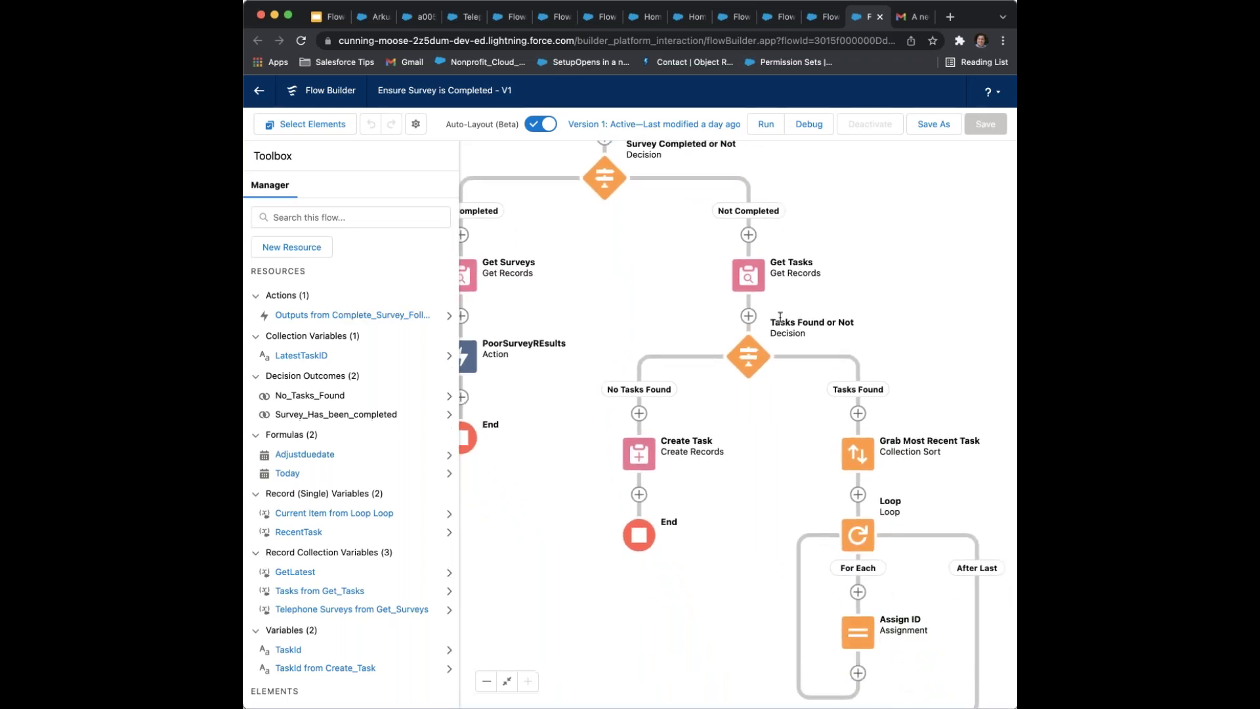
click(486, 683)
click(486, 683)
click(486, 683)
click(487, 682)
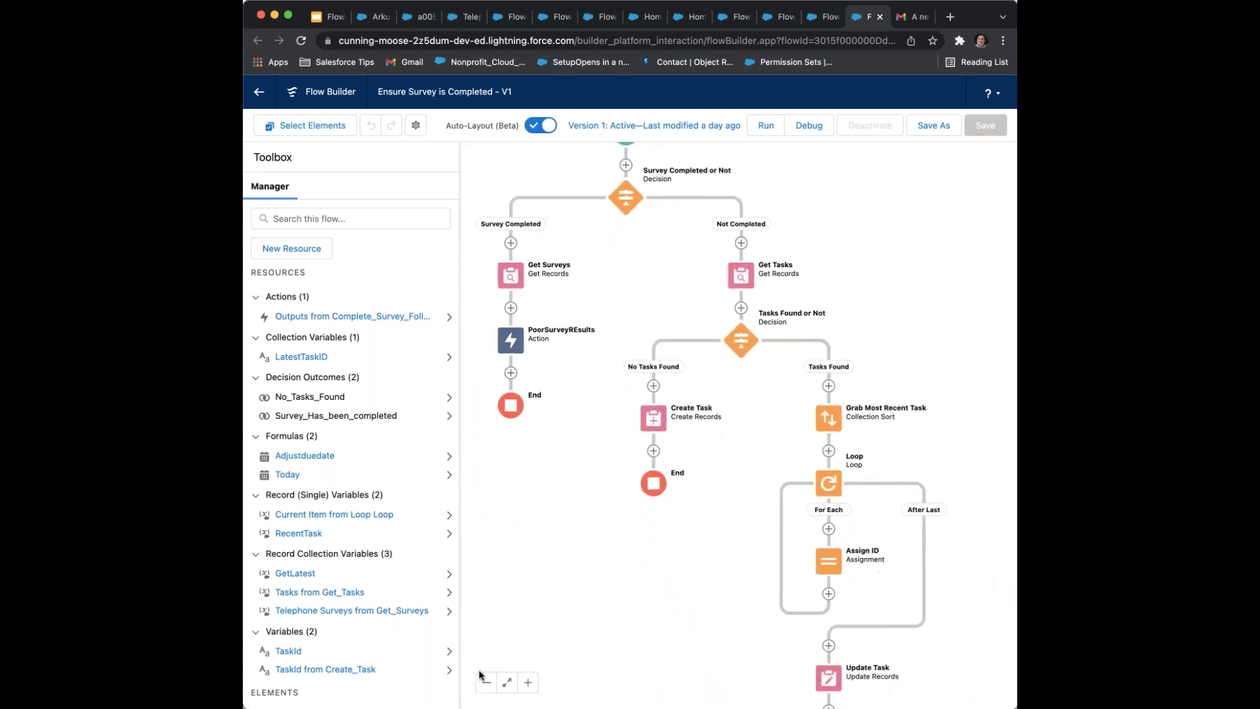
click(487, 685)
click(487, 686)
mouse_move(580, 526)
mouse_down()
mouse_move(583, 502)
mouse_move(578, 511)
mouse_up()
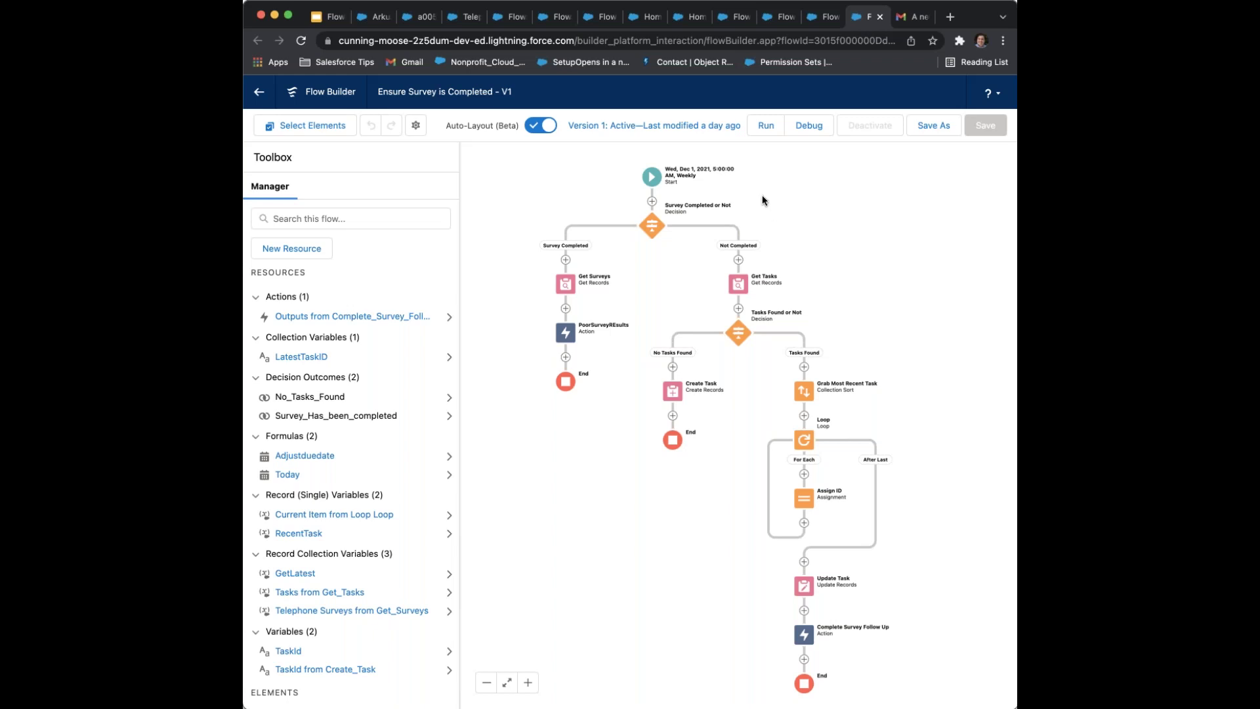
click(331, 16)
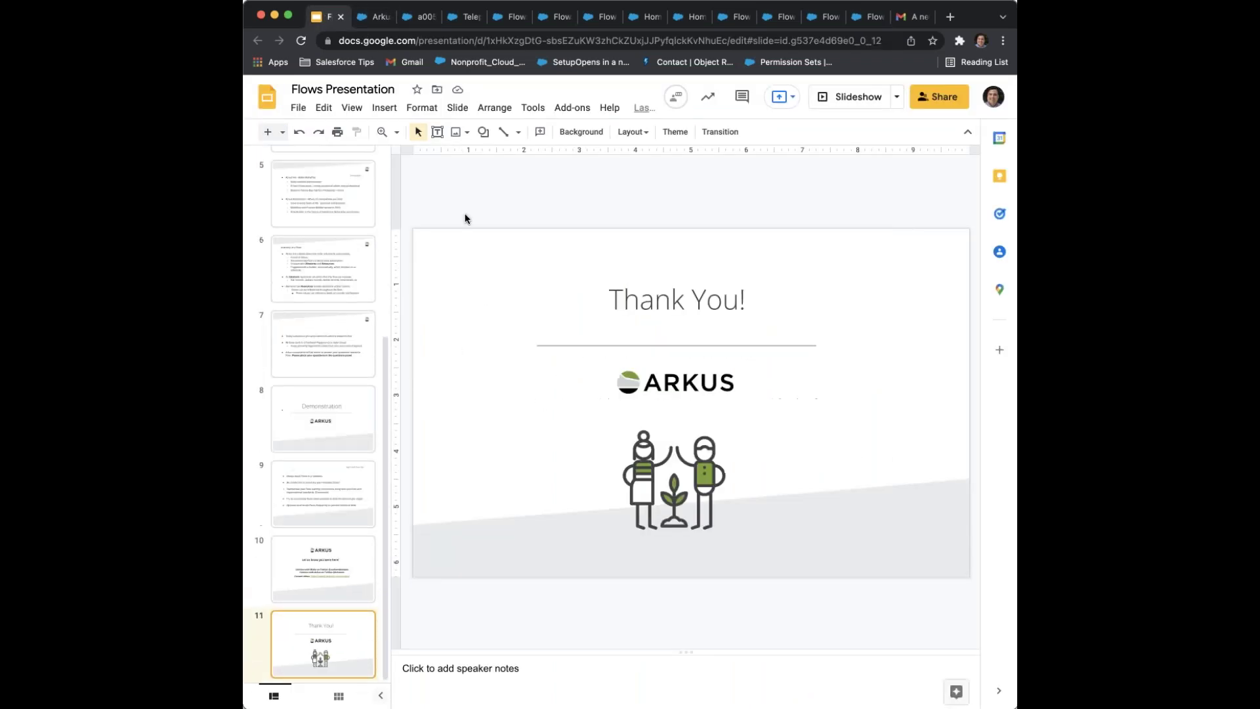